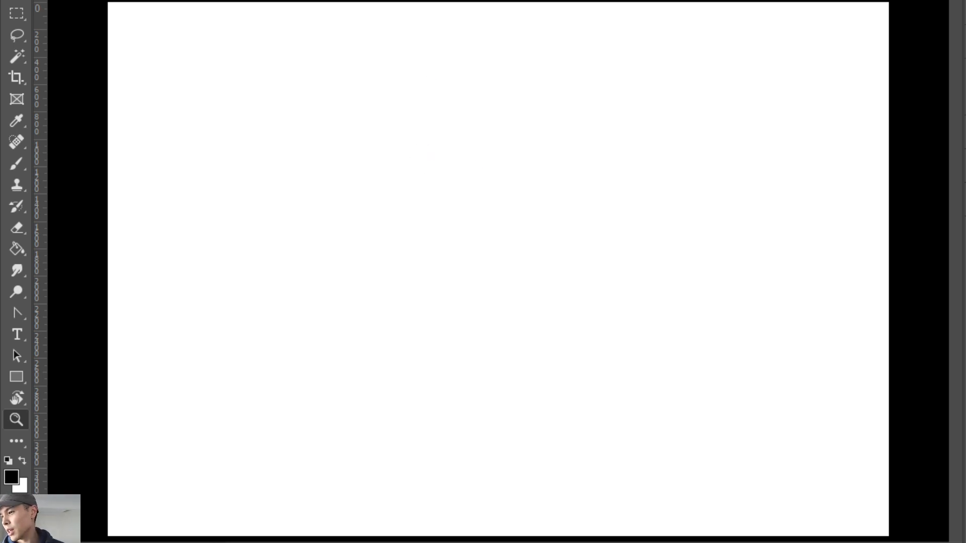
Set up the Brush tool with a textured brush tip for sketching in black.
left_click(472, 138)
key("b")
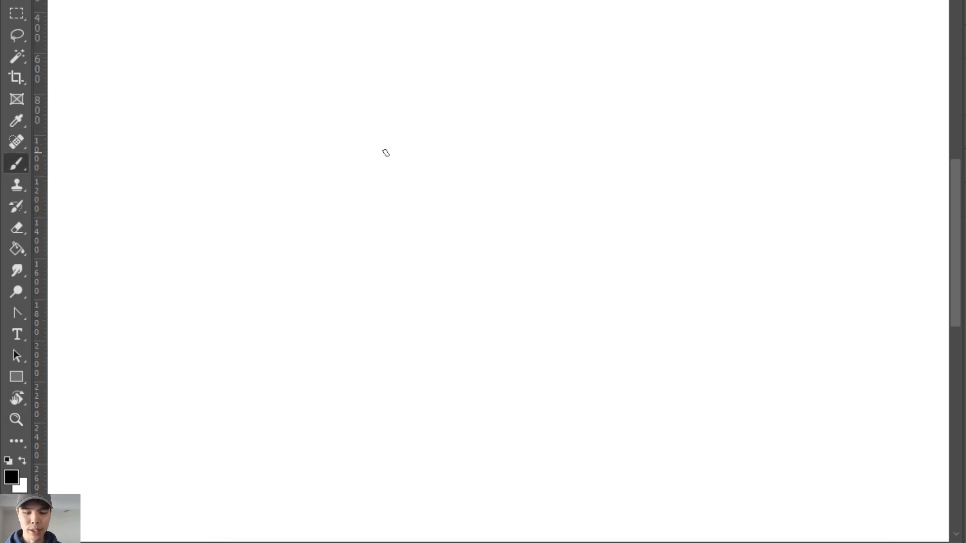
right_click(431, 127)
left_click(429, 214)
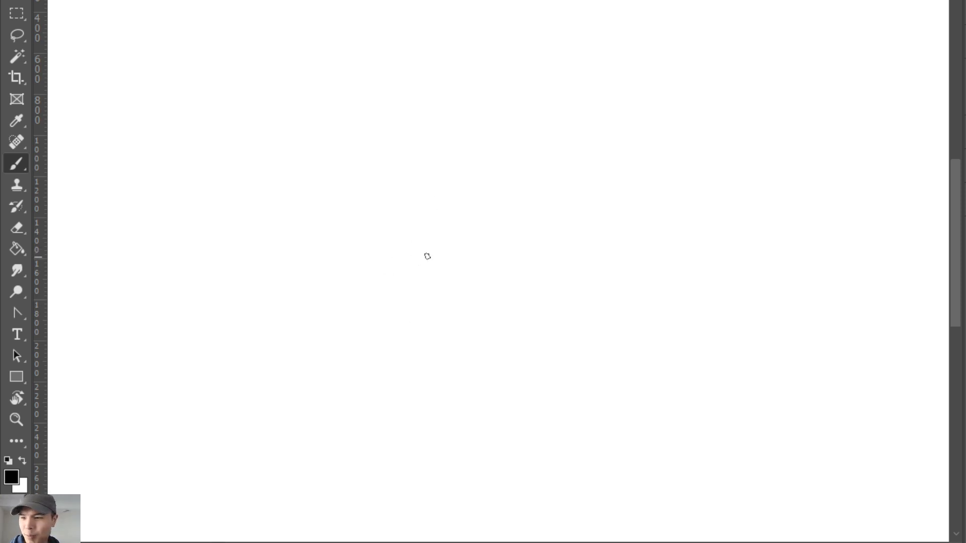
key("z")
mouse_move(510, 246)
left_mouse_down()
mouse_move(452, 279)
mouse_move(463, 277)
mouse_move(475, 355)
mouse_move(503, 250)
mouse_move(451, 311)
left_mouse_up()
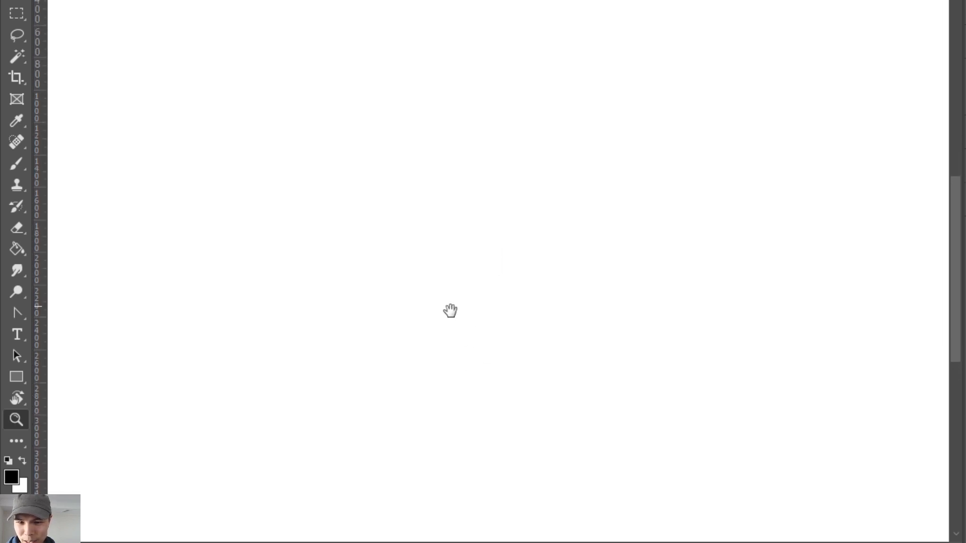
key("b")
mouse_move(326, 270)
left_mouse_down()
mouse_move(392, 243)
mouse_move(356, 254)
mouse_move(419, 256)
left_mouse_up()
key("e")
mouse_move(359, 249)
left_mouse_down()
mouse_move(395, 258)
mouse_move(416, 247)
mouse_move(329, 258)
left_mouse_up()
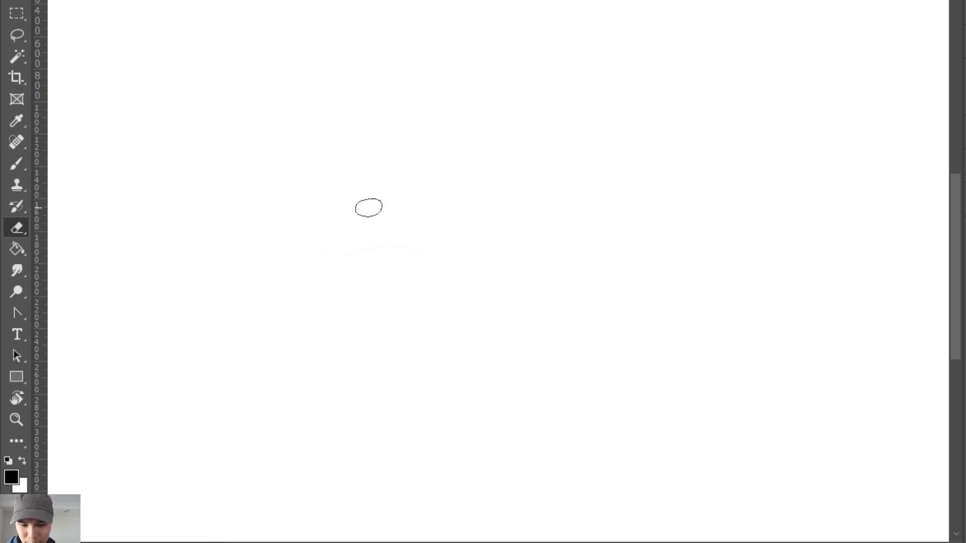
key("b")
mouse_move(270, 302)
left_mouse_down()
mouse_move(335, 264)
mouse_move(299, 266)
mouse_move(342, 250)
mouse_move(376, 249)
mouse_move(406, 277)
left_mouse_up()
key("ctrl+z")
key("ctrl+z")
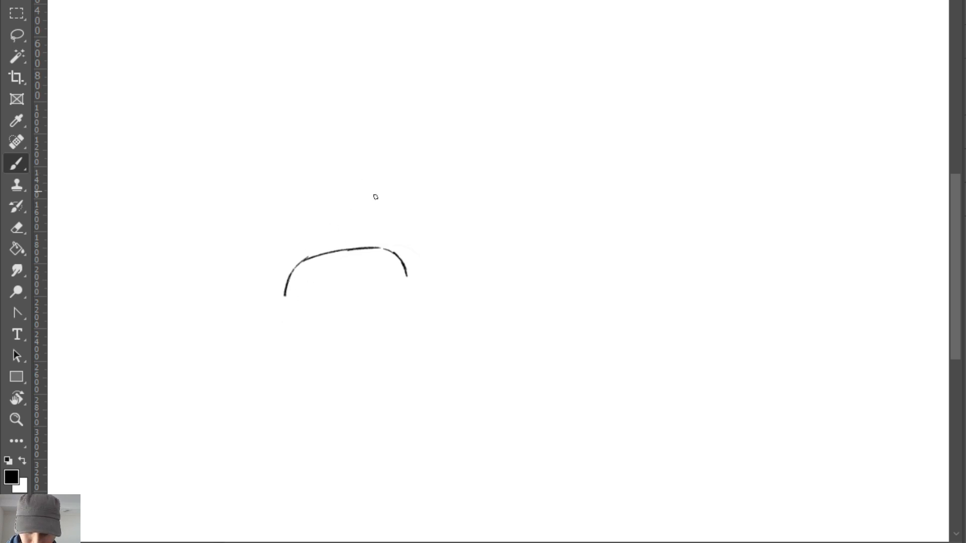
key("e")
mouse_move(305, 261)
left_mouse_down()
mouse_move(284, 298)
mouse_move(324, 255)
mouse_move(421, 258)
mouse_move(402, 262)
left_mouse_up()
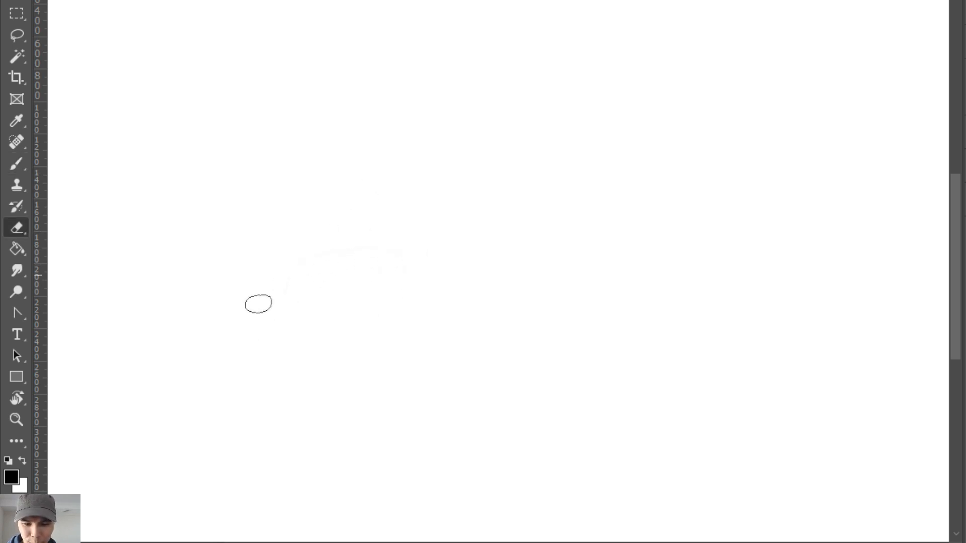
Sketch a tilted bucket-style hat with a narrow elliptical top, two flared sides and a curved lower edge.
key("b")
left_click_drag(332, 202, 376, 197)
left_click_drag(289, 220, 374, 200)
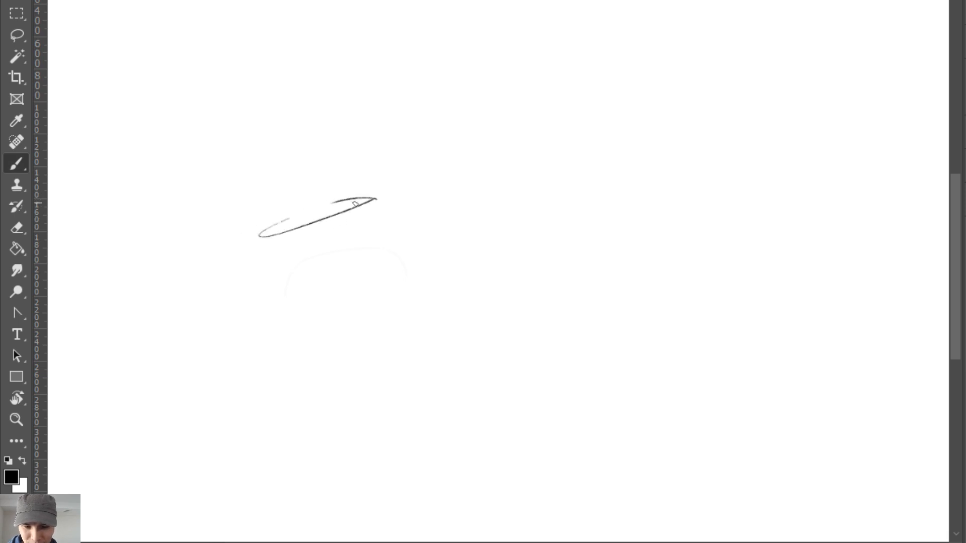
left_click_drag(255, 245, 253, 286)
key("ctrl+z")
left_click_drag(377, 199, 403, 234)
mouse_move(259, 236)
left_mouse_down()
mouse_move(258, 293)
mouse_move(356, 274)
mouse_move(406, 235)
mouse_move(367, 264)
left_mouse_up()
left_click_drag(408, 235, 380, 261)
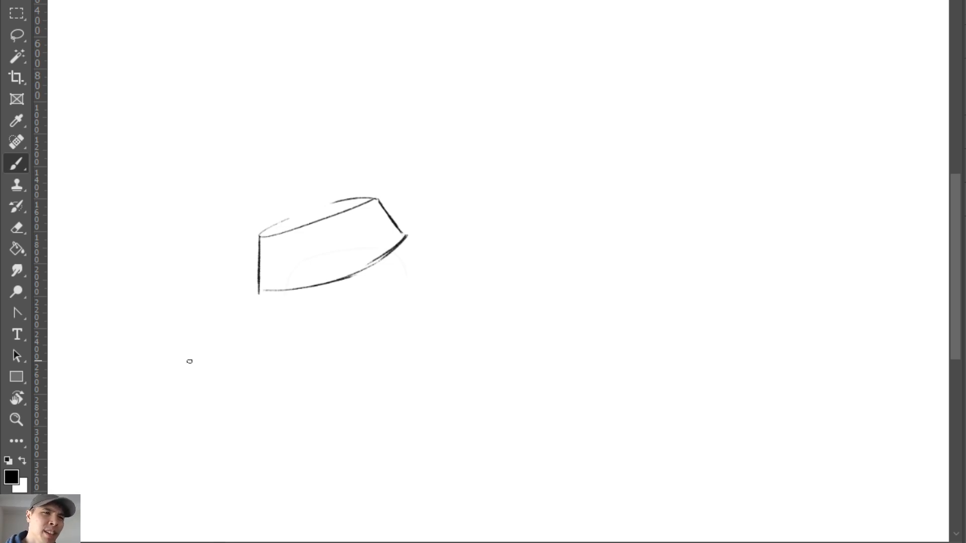
Clean up the hat's lower corners, trimming overshooting lines and reinforcing the curved bottom edge.
key("e")
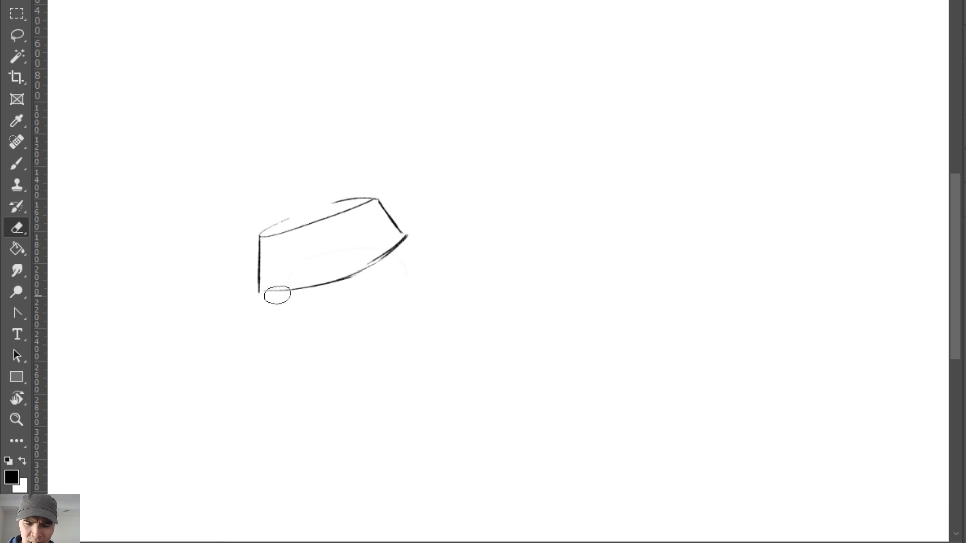
key("b")
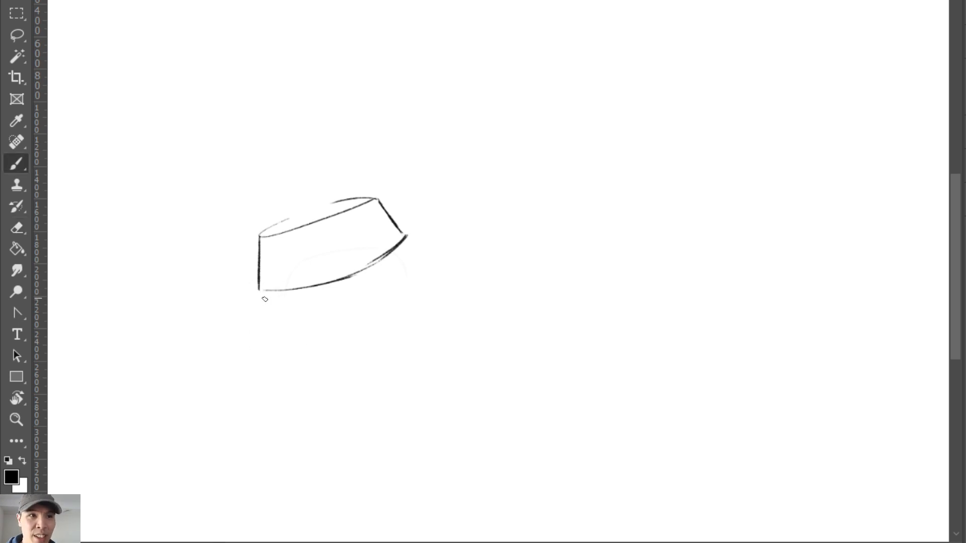
left_click_drag(257, 289, 278, 289)
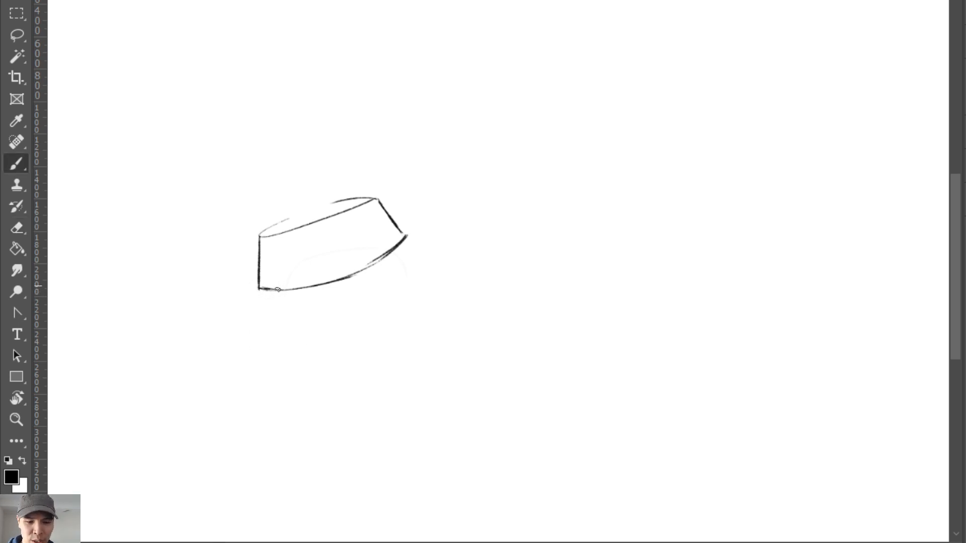
mouse_move(396, 244)
left_mouse_down()
mouse_move(349, 276)
mouse_move(404, 234)
mouse_move(375, 256)
left_mouse_up()
key("e")
key("b")
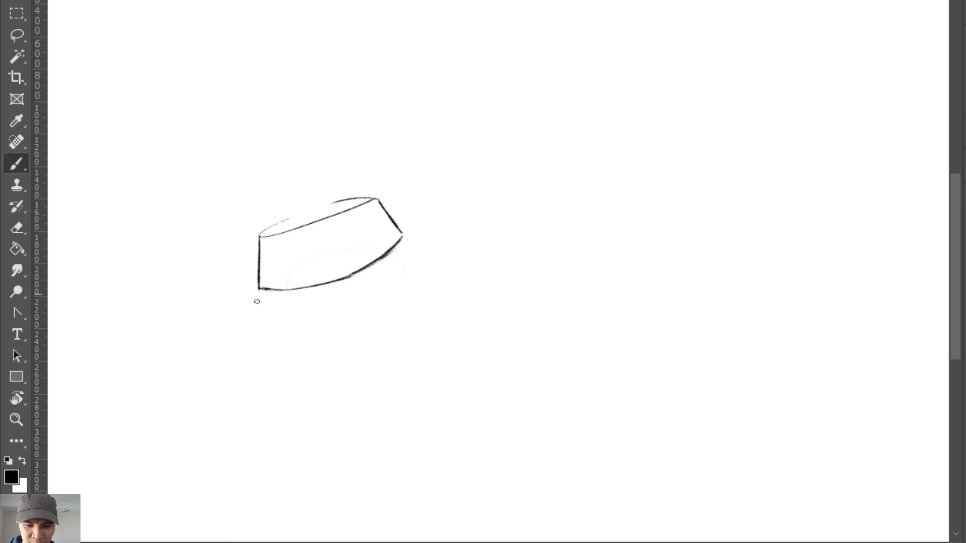
Sketch small rounded tabs hanging below both lower corners of the hat.
mouse_move(259, 290)
left_mouse_down()
mouse_move(258, 307)
mouse_move(272, 309)
left_mouse_up()
mouse_move(270, 291)
left_mouse_down()
mouse_move(273, 307)
mouse_move(263, 301)
left_mouse_up()
mouse_move(400, 242)
left_mouse_down()
mouse_move(414, 259)
mouse_move(407, 254)
left_mouse_up()
key("e")
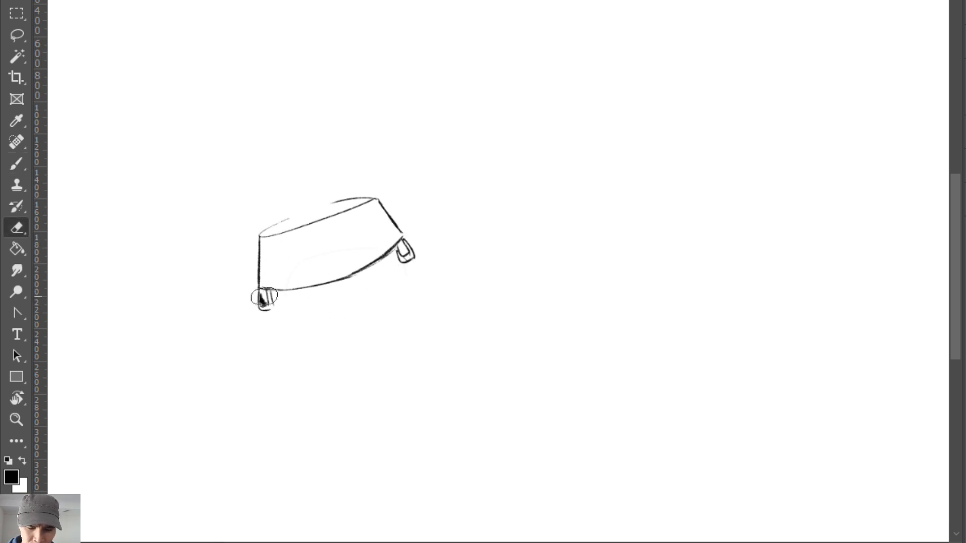
key("b")
left_click_drag(261, 297, 262, 323)
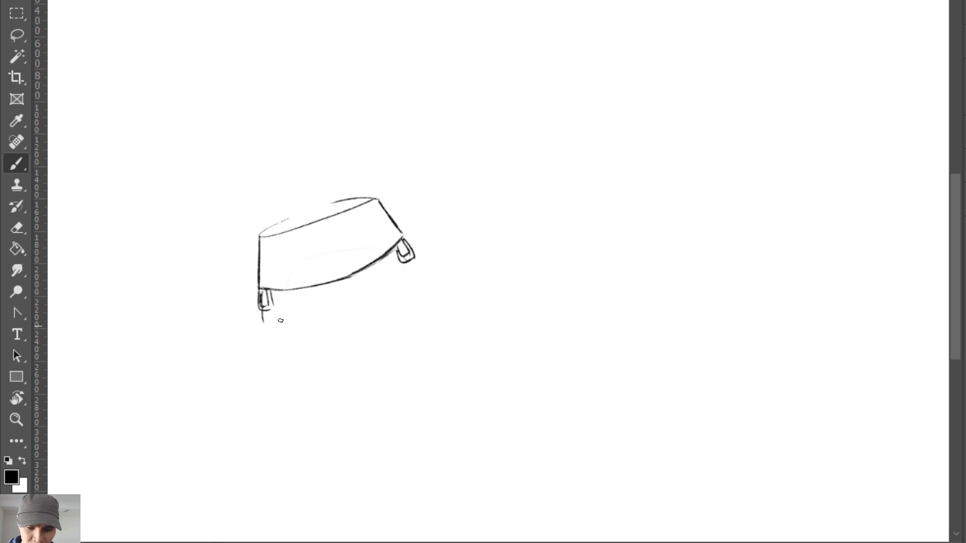
Draw a curved band line across the hat, parallel to its lower edge.
mouse_move(259, 276)
left_mouse_down()
mouse_move(343, 260)
mouse_move(366, 250)
mouse_move(273, 276)
mouse_move(355, 255)
mouse_move(393, 232)
left_mouse_up()
key("e")
key("b")
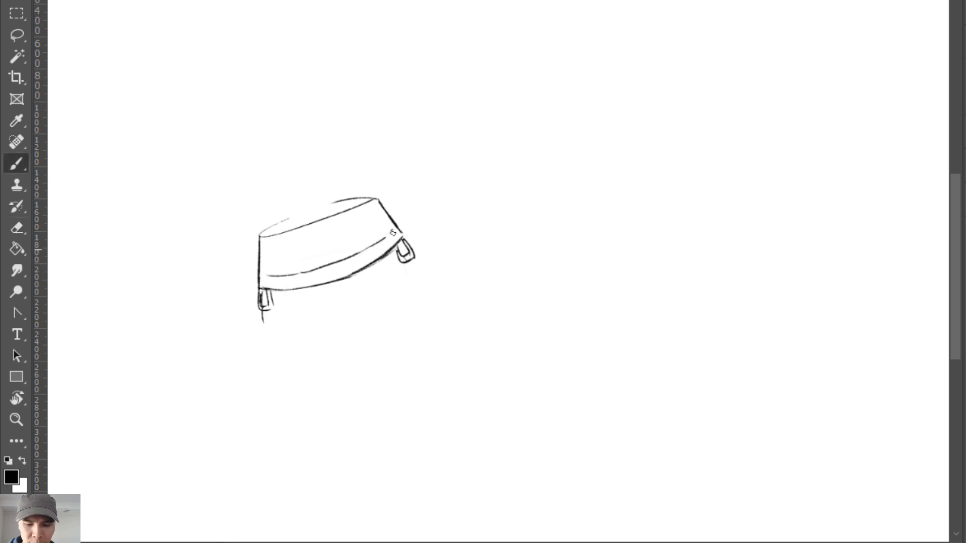
Replace the tabs under the hat with curved outer outlines for hanging ears on both sides.
mouse_move(260, 311)
left_mouse_down()
mouse_move(256, 344)
mouse_move(264, 302)
mouse_move(254, 344)
left_mouse_up()
key("e")
key("b")
left_click_drag(413, 248, 421, 289)
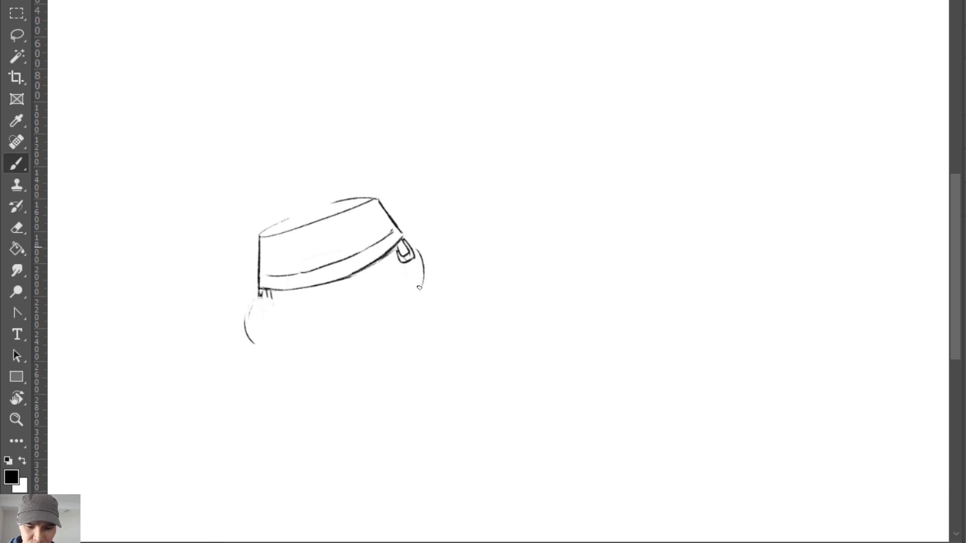
key("e")
mouse_move(415, 252)
left_mouse_down()
mouse_move(394, 269)
mouse_move(423, 245)
mouse_move(438, 292)
left_mouse_up()
key("b")
key("ctrl+z")
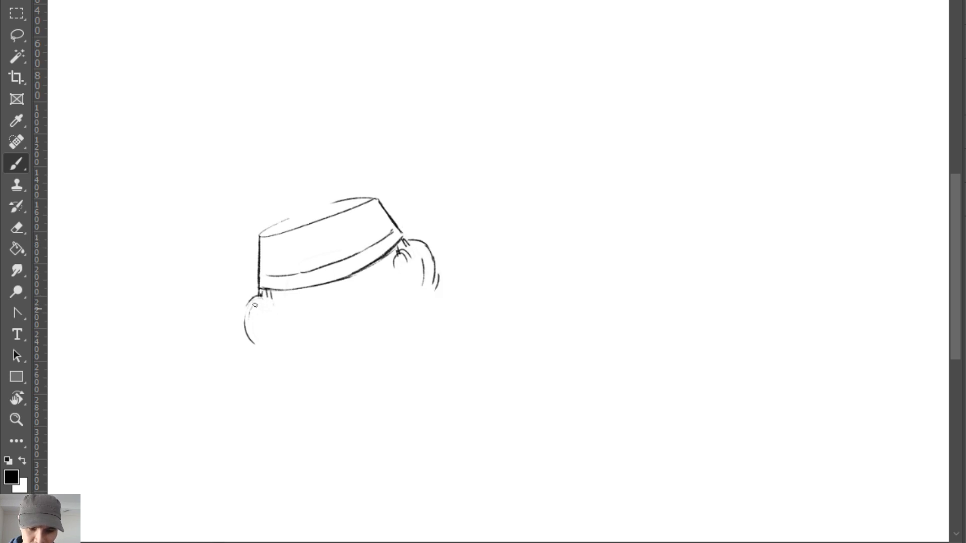
Build up the left ear below the hat into a rounded oval shape.
mouse_move(263, 296)
left_mouse_down()
mouse_move(282, 318)
mouse_move(282, 307)
mouse_move(279, 324)
mouse_move(249, 297)
mouse_move(249, 347)
left_mouse_up()
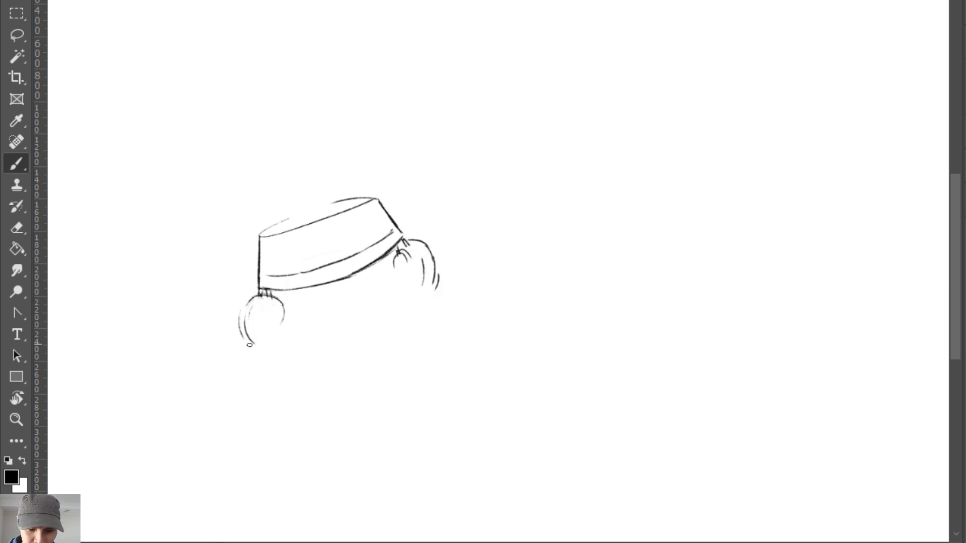
left_click_drag(242, 314, 254, 349)
left_click_drag(282, 324, 277, 344)
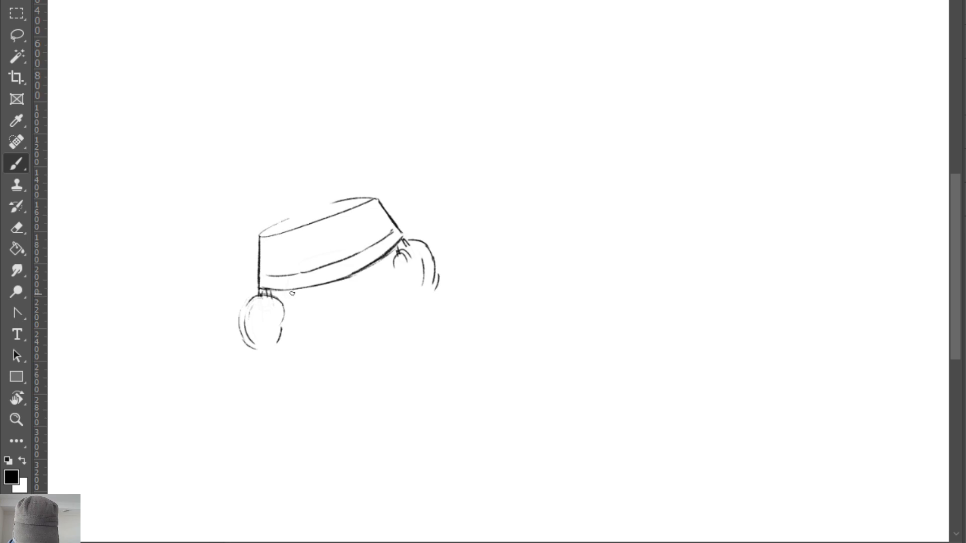
Sketch the face's side edges under the hat, with an oval left eye and an oval centre shape.
left_click_drag(292, 290, 291, 312)
left_click_drag(382, 260, 397, 283)
left_click_drag(326, 286, 350, 280)
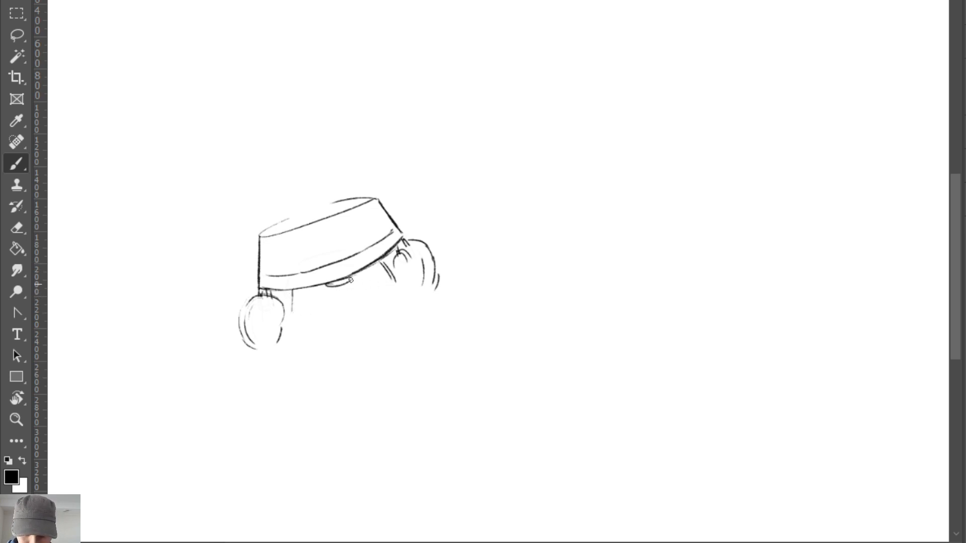
key("ctrl+z")
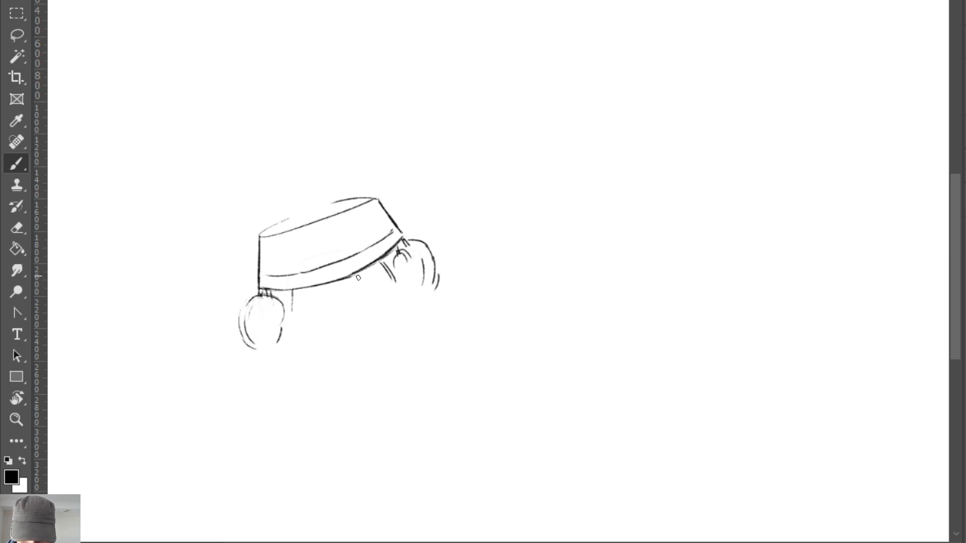
key("e")
mouse_move(289, 295)
left_mouse_down()
mouse_move(297, 306)
mouse_move(298, 294)
mouse_move(291, 315)
mouse_move(357, 280)
mouse_move(298, 300)
mouse_move(316, 292)
left_mouse_up()
key("b")
key("ctrl+z")
key("ctrl+z")
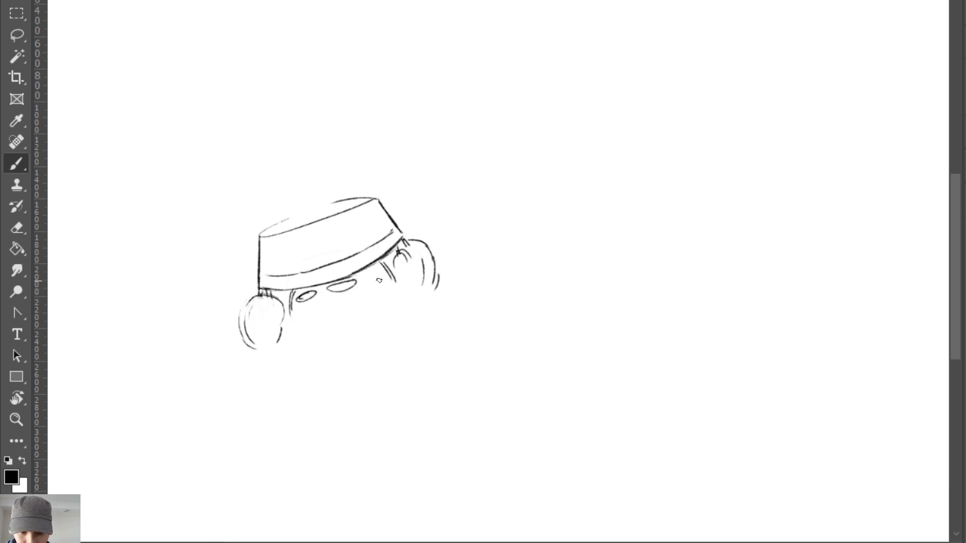
Add the right eye and curved right face edge, and fill the three facial ovals with black.
mouse_move(371, 277)
left_mouse_down()
mouse_move(393, 276)
mouse_move(376, 262)
mouse_move(395, 261)
mouse_move(378, 268)
mouse_move(398, 298)
left_mouse_up()
key("e")
key("b")
key("ctrl")
key("e")
key("b")
key("e")
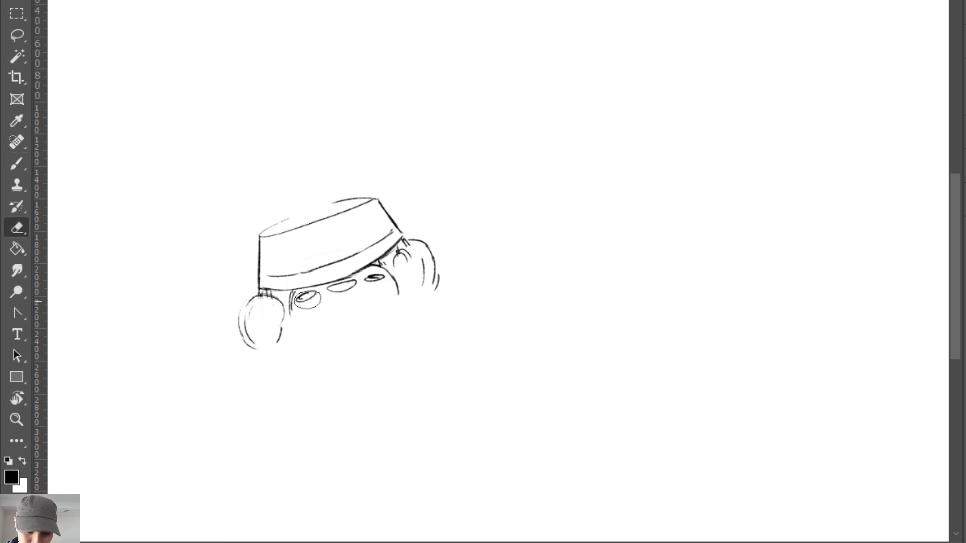
mouse_move(297, 295)
left_mouse_down()
mouse_move(382, 277)
mouse_move(367, 276)
left_mouse_up()
key("b")
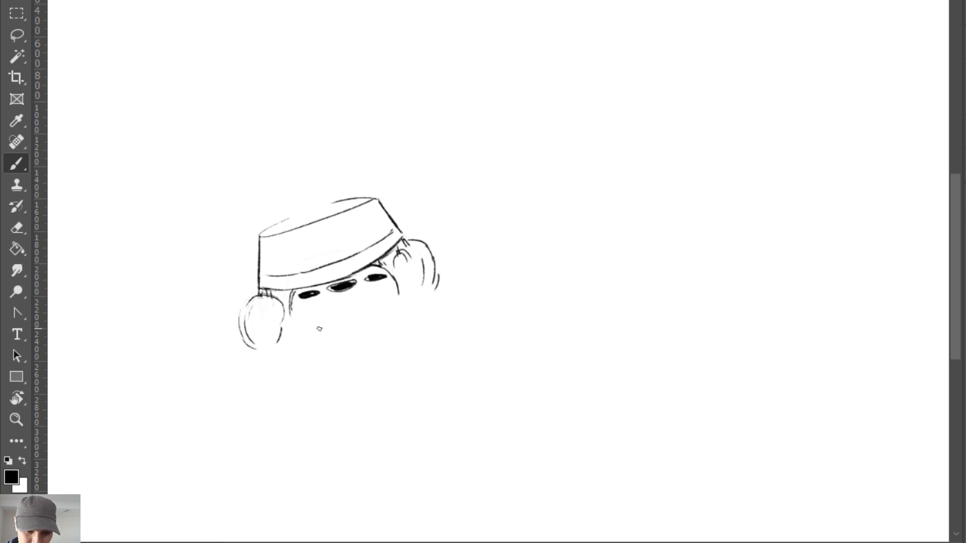
Thicken the side edges of the hatted face and add a small mark below the central oval.
key("e")
key("b")
mouse_move(394, 278)
left_mouse_down()
mouse_move(406, 295)
mouse_move(290, 316)
left_mouse_up()
key("e")
key("b")
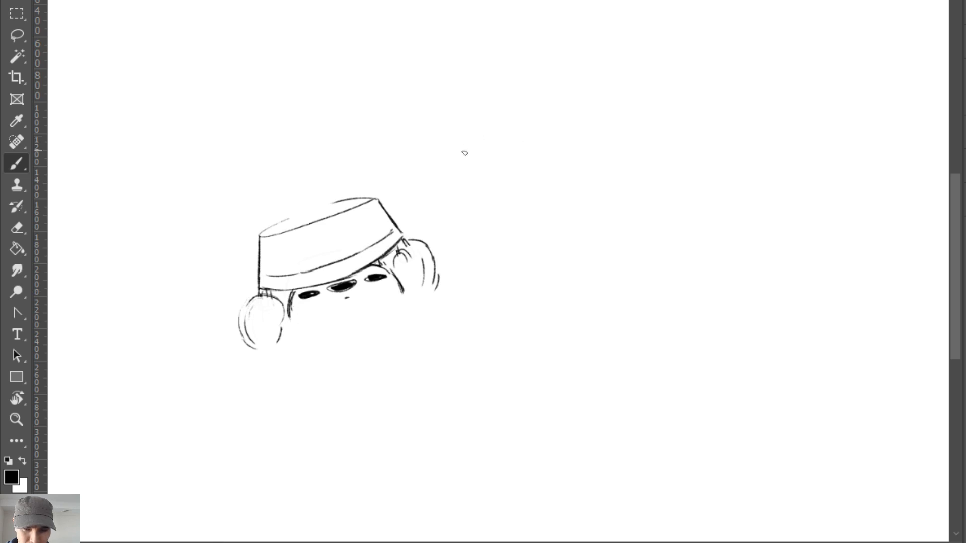
Sketch a round head above and right of the first character, with curved horizontal and vertical guide lines.
left_click(464, 153)
mouse_move(464, 151)
left_mouse_down()
mouse_move(523, 109)
mouse_move(479, 118)
mouse_move(560, 86)
mouse_move(474, 115)
mouse_move(492, 165)
left_mouse_up()
key("ctrl+z")
key("ctrl+z")
mouse_move(547, 76)
left_mouse_down()
mouse_move(563, 89)
mouse_move(572, 145)
mouse_move(547, 168)
left_mouse_up()
mouse_move(493, 153)
left_mouse_down()
mouse_move(522, 175)
mouse_move(503, 169)
mouse_move(564, 171)
left_mouse_up()
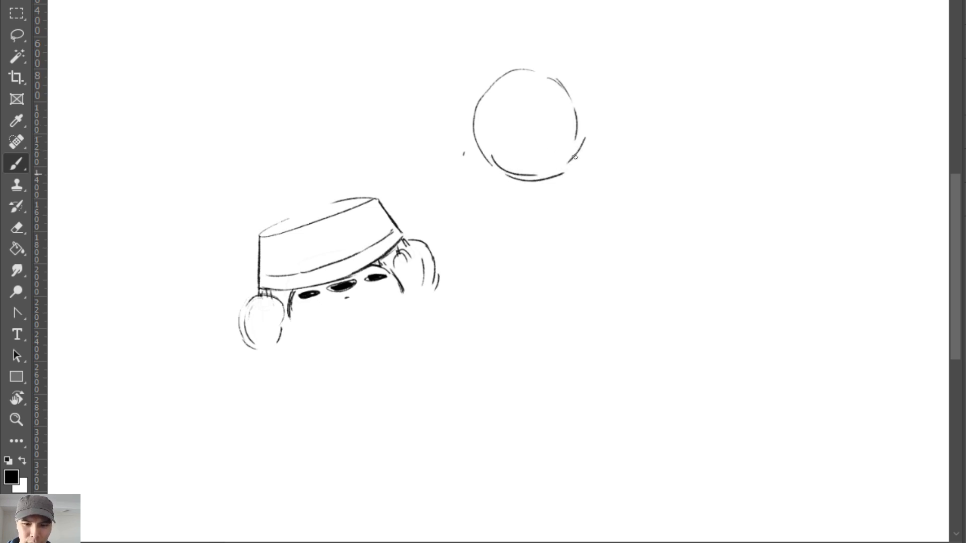
mouse_move(480, 115)
left_mouse_down()
mouse_move(548, 90)
mouse_move(571, 99)
left_mouse_up()
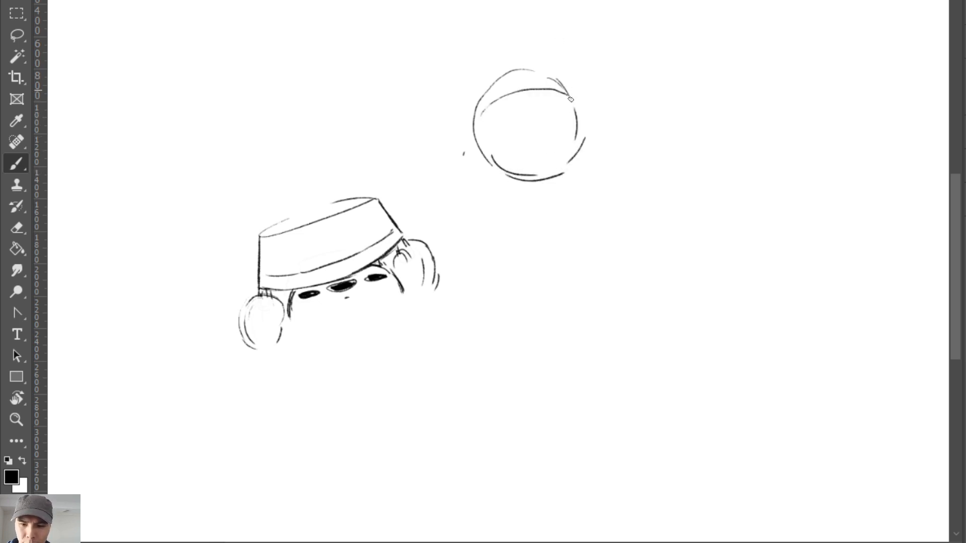
left_click_drag(529, 74, 544, 134)
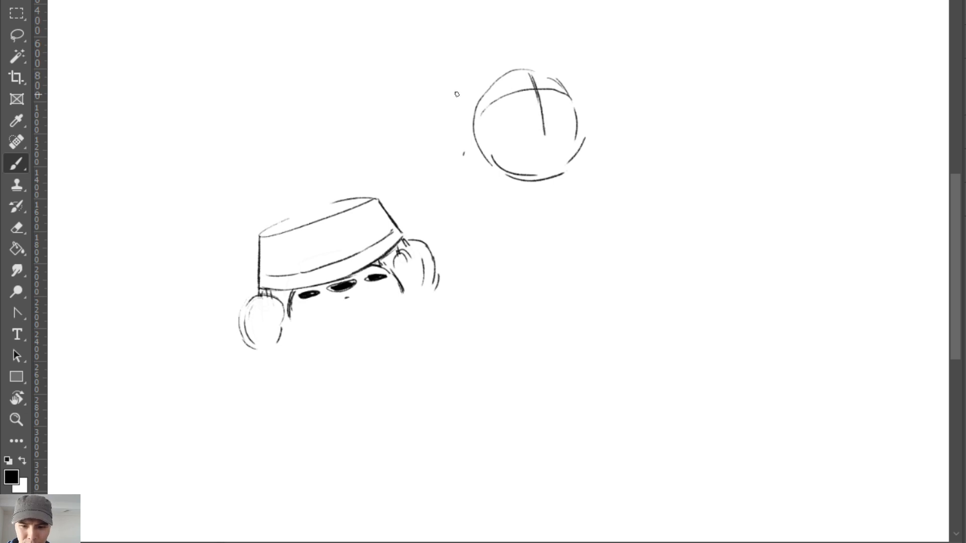
Draw a wide, thin, tilted hat brim across the upper part of the round head.
left_click_drag(429, 107, 614, 74)
key("ctrl+z")
mouse_move(429, 106)
left_mouse_down()
mouse_move(573, 75)
mouse_move(626, 81)
mouse_move(451, 120)
left_mouse_up()
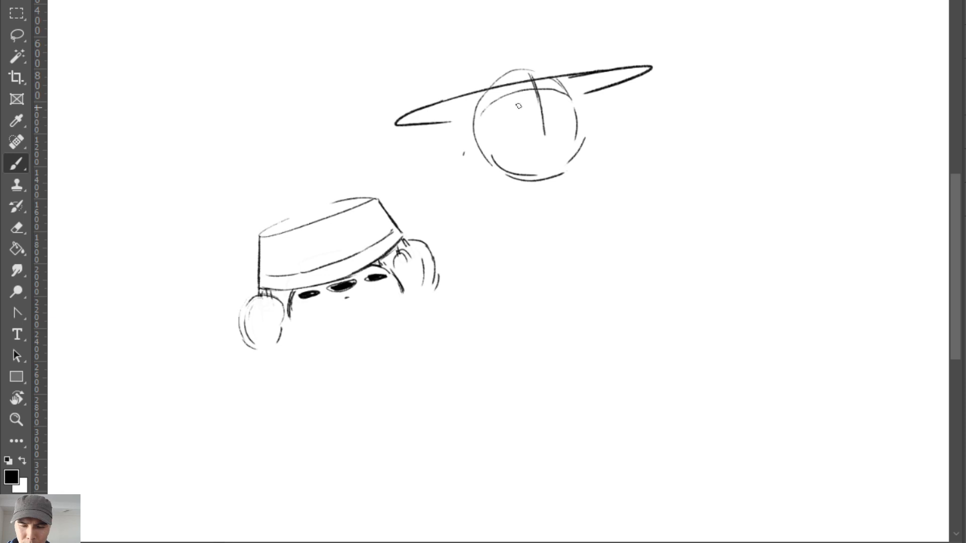
Sketch the eyes, nose, mouth lines and left ear on the round head, and firm up its right contour.
mouse_move(497, 98)
left_mouse_down()
mouse_move(561, 92)
mouse_move(517, 86)
mouse_move(546, 83)
left_mouse_up()
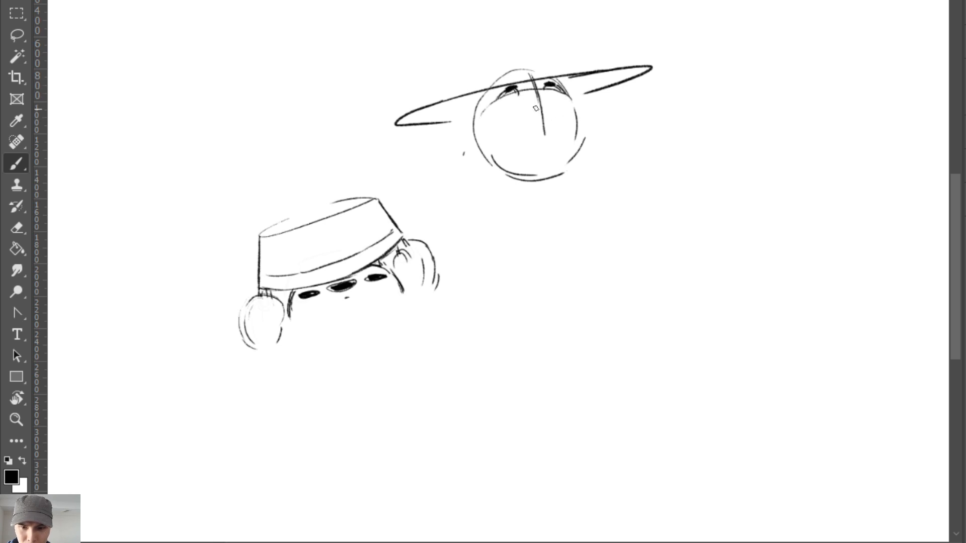
mouse_move(548, 107)
left_mouse_down()
mouse_move(528, 108)
mouse_move(551, 106)
mouse_move(552, 131)
left_mouse_up()
left_click_drag(497, 153, 558, 157)
left_click_drag(543, 158, 558, 156)
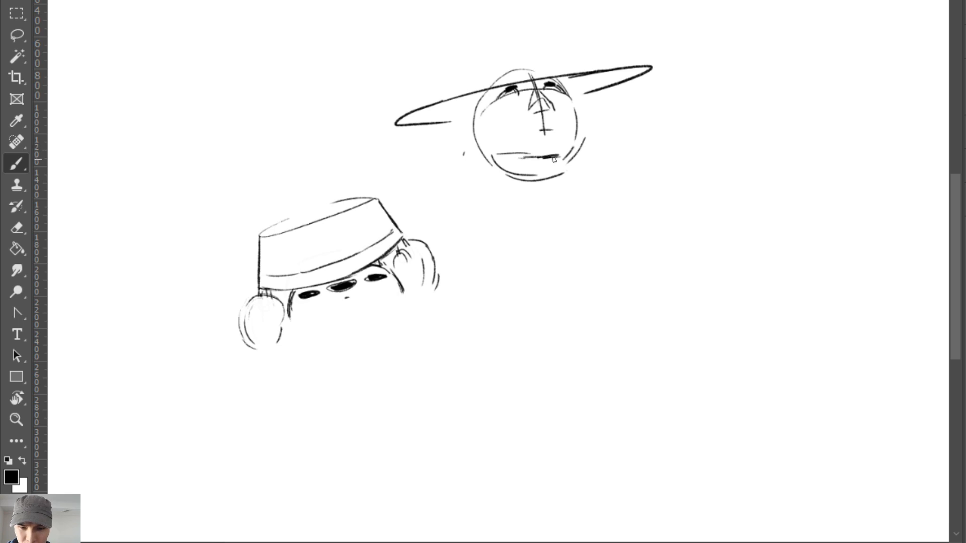
mouse_move(490, 158)
left_mouse_down()
mouse_move(548, 172)
mouse_move(566, 166)
left_mouse_up()
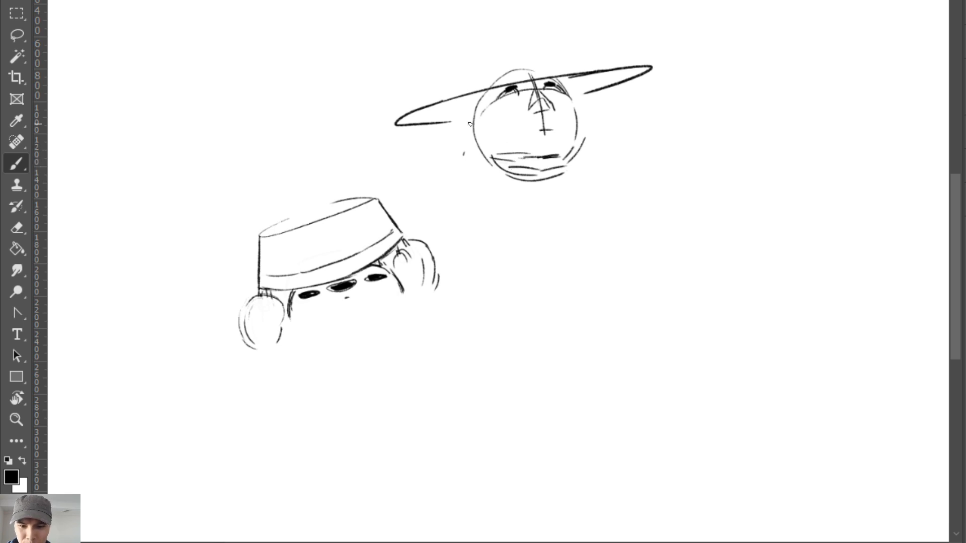
mouse_move(481, 131)
left_mouse_down()
mouse_move(472, 122)
mouse_move(478, 149)
left_mouse_up()
left_click_drag(568, 89, 575, 110)
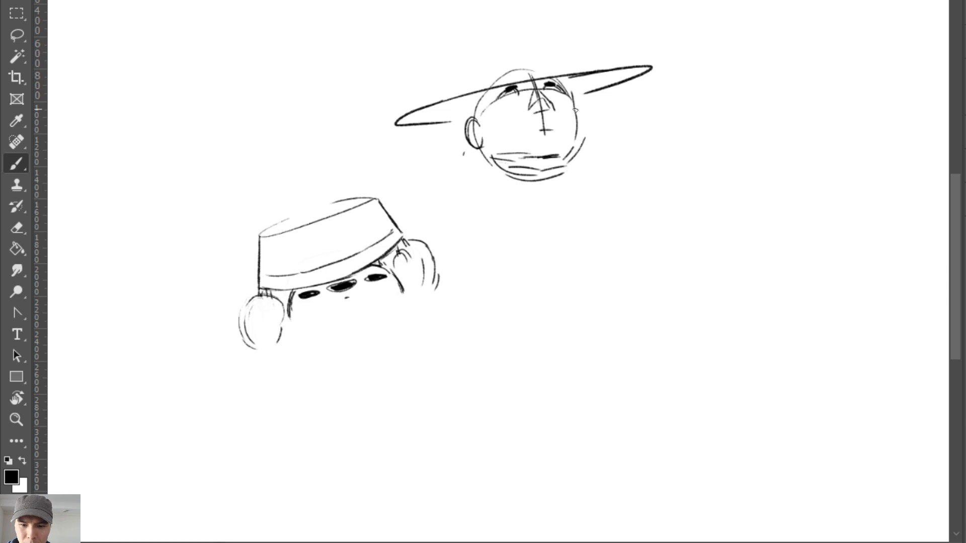
Draw the curved lower edge of the hatted face and round off the hand beneath the hat's left side.
key("e")
mouse_move(301, 324)
left_mouse_down()
mouse_move(290, 288)
mouse_move(290, 320)
mouse_move(387, 312)
mouse_move(405, 294)
left_mouse_up()
key("b")
mouse_move(244, 316)
left_mouse_down()
mouse_move(258, 357)
mouse_move(282, 323)
mouse_move(285, 342)
left_mouse_up()
left_click_drag(278, 302, 282, 352)
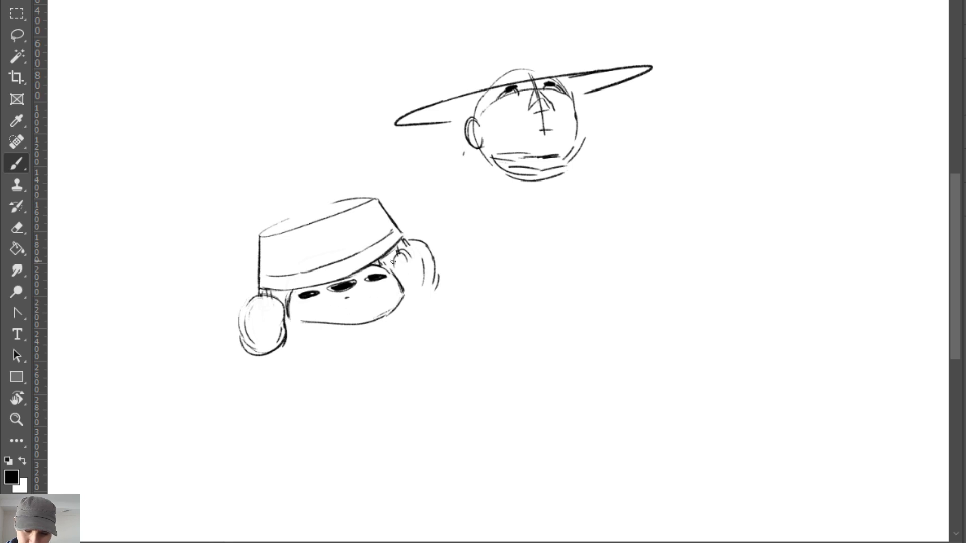
Redraw the hand on the hat's right side as a larger rounded mitt and add a slanted body line below it.
left_click_drag(394, 262, 405, 241)
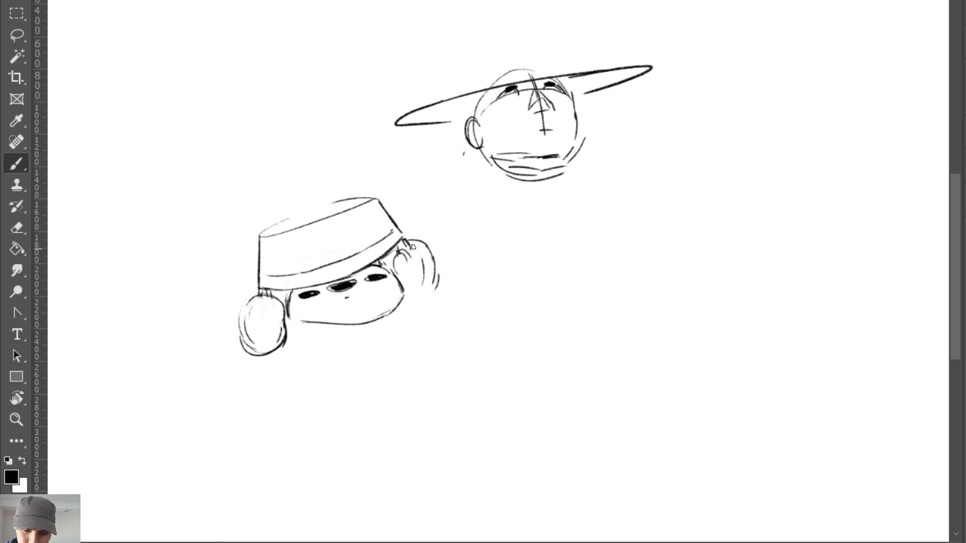
mouse_move(426, 244)
left_mouse_down()
mouse_move(445, 266)
mouse_move(431, 261)
left_mouse_up()
key("ctrl+z")
key("ctrl+z")
key("e")
key("b")
mouse_move(402, 233)
left_mouse_down()
mouse_move(428, 225)
mouse_move(439, 245)
mouse_move(443, 277)
mouse_move(438, 254)
mouse_move(405, 280)
mouse_move(435, 287)
mouse_move(424, 274)
mouse_move(405, 288)
mouse_move(417, 278)
mouse_move(437, 301)
mouse_move(420, 296)
left_mouse_up()
key("ctrl+z")
key("ctrl+z")
key("ctrl+z")
key("e")
left_click_drag(404, 293, 422, 299)
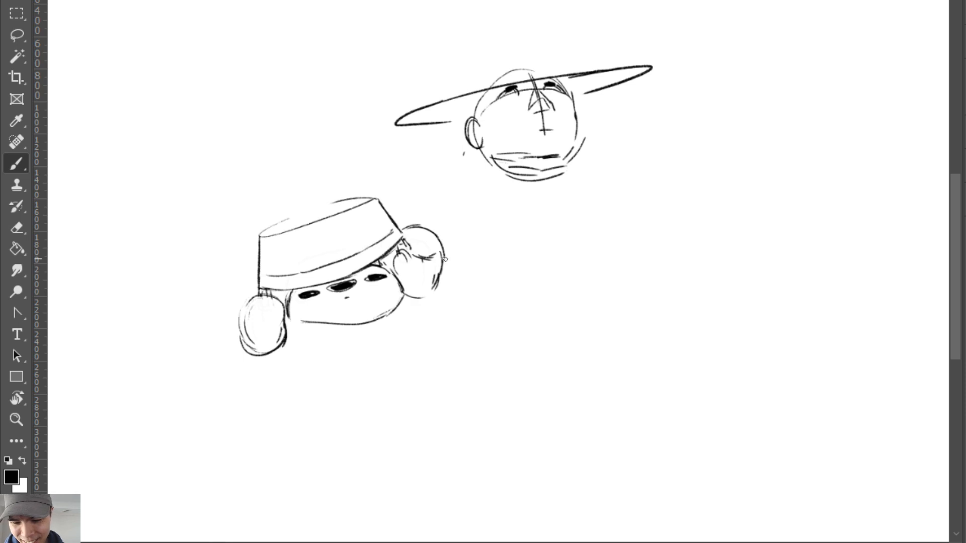
mouse_move(445, 258)
left_mouse_down()
mouse_move(426, 304)
mouse_move(412, 301)
mouse_move(427, 334)
left_mouse_up()
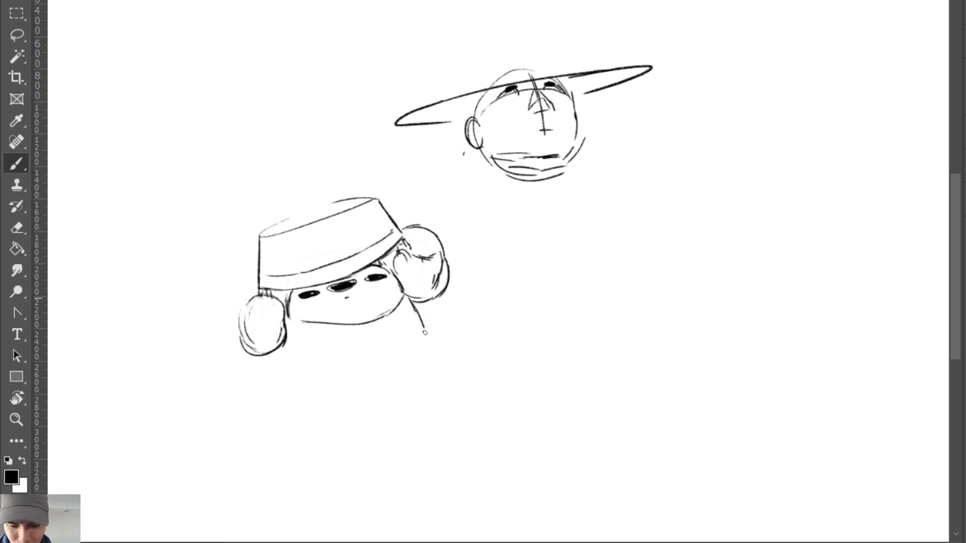
Rework the chin line of the hatted face as a softer, broken curve.
mouse_move(405, 296)
left_mouse_down()
mouse_move(426, 335)
mouse_move(419, 320)
mouse_move(425, 333)
mouse_move(315, 324)
mouse_move(358, 325)
mouse_move(394, 301)
mouse_move(347, 321)
mouse_move(381, 312)
left_mouse_up()
key("e")
key("b")
key("e")
key("b")
key("e")
key("b")
left_click_drag(379, 266, 402, 288)
key("ctrl+z")
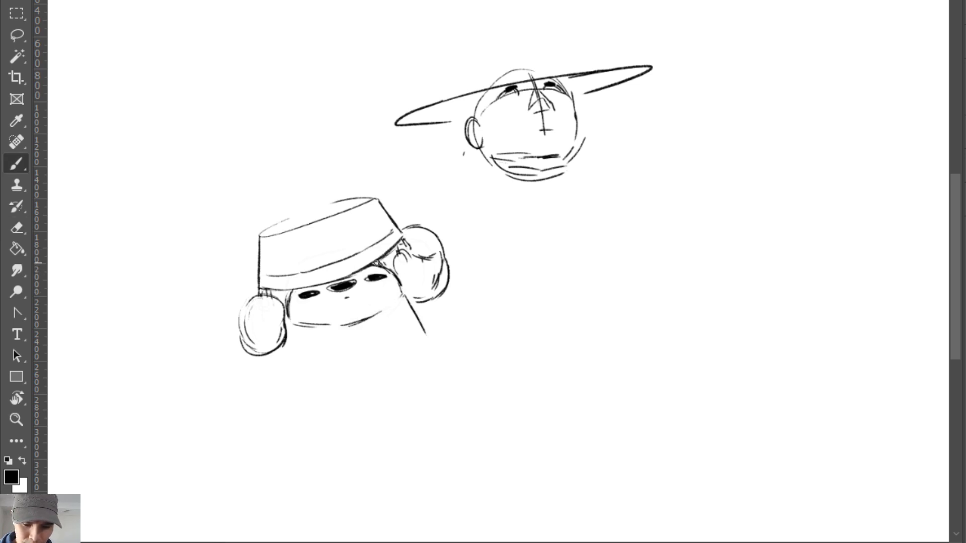
Darken the contour between the face and the right hand and draw a rounded forearm below that hand.
left_click_drag(396, 276, 409, 255)
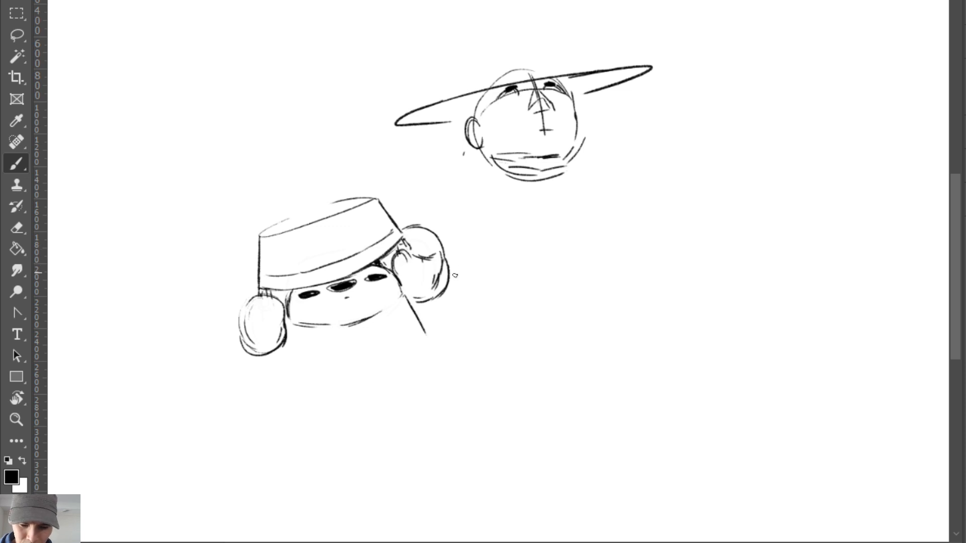
mouse_move(420, 297)
left_mouse_down()
mouse_move(437, 285)
mouse_move(451, 315)
left_mouse_up()
mouse_move(448, 265)
left_mouse_down()
mouse_move(423, 321)
mouse_move(452, 315)
left_mouse_up()
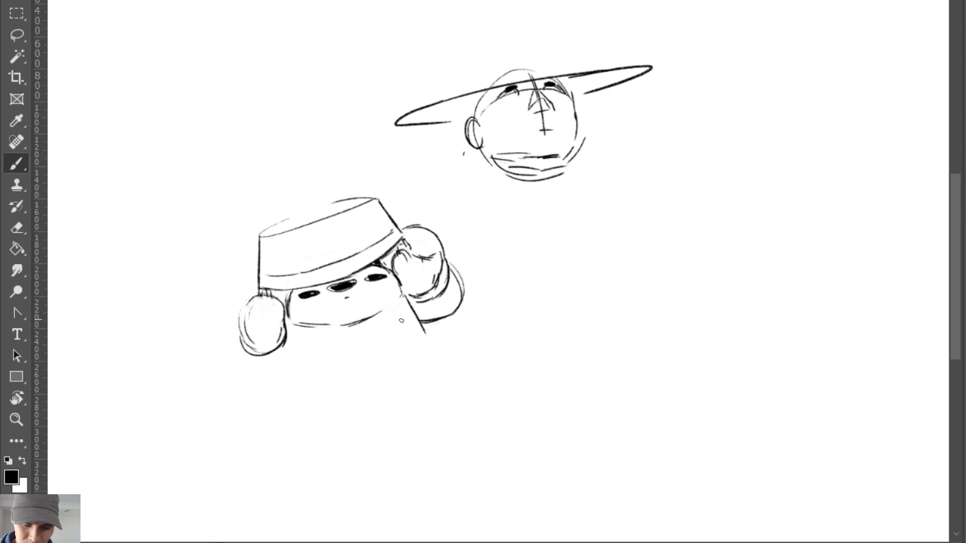
Sketch the torso with a curved chest line, bulging sides and a lower edge, plus a rounded left forearm.
left_click_drag(302, 363, 398, 331)
mouse_move(307, 366)
left_mouse_down()
mouse_move(420, 329)
mouse_move(437, 369)
left_mouse_up()
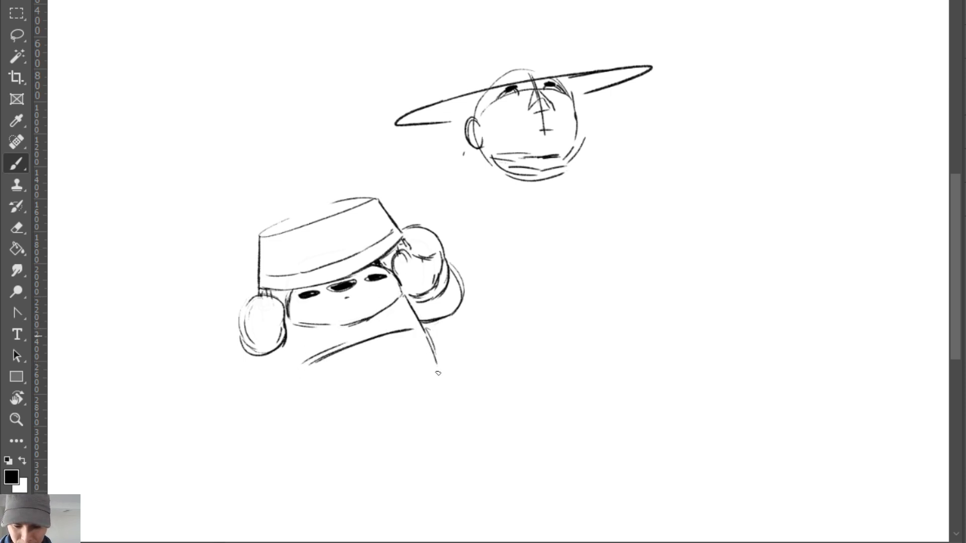
mouse_move(422, 332)
left_mouse_down()
mouse_move(442, 399)
mouse_move(432, 423)
left_mouse_up()
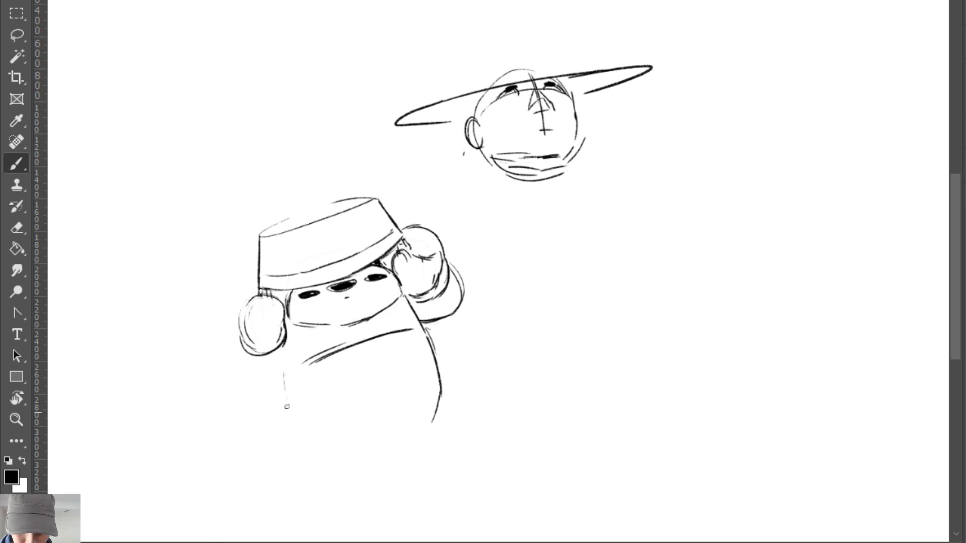
mouse_move(240, 346)
left_mouse_down()
mouse_move(277, 357)
mouse_move(262, 347)
mouse_move(272, 381)
mouse_move(321, 359)
mouse_move(287, 368)
mouse_move(285, 376)
mouse_move(307, 370)
mouse_move(284, 385)
mouse_move(391, 333)
left_mouse_up()
mouse_move(280, 383)
left_mouse_down()
mouse_move(294, 432)
mouse_move(375, 435)
mouse_move(438, 402)
mouse_move(425, 457)
left_mouse_up()
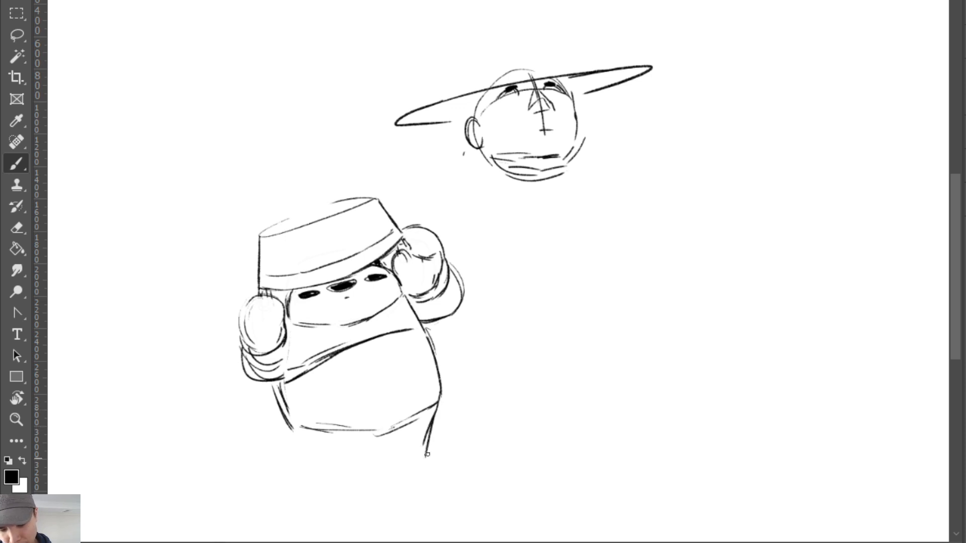
Draw the side lines of two short legs under the torso and thicken the torso's lower left contour.
left_click_drag(438, 420, 429, 447)
mouse_move(444, 378)
left_mouse_down()
mouse_move(432, 422)
mouse_move(440, 381)
mouse_move(432, 417)
mouse_move(441, 386)
mouse_move(439, 412)
mouse_move(386, 430)
mouse_move(431, 415)
mouse_move(421, 462)
left_mouse_up()
key("e")
key("b")
left_click_drag(432, 426, 419, 462)
left_click_drag(385, 430, 374, 469)
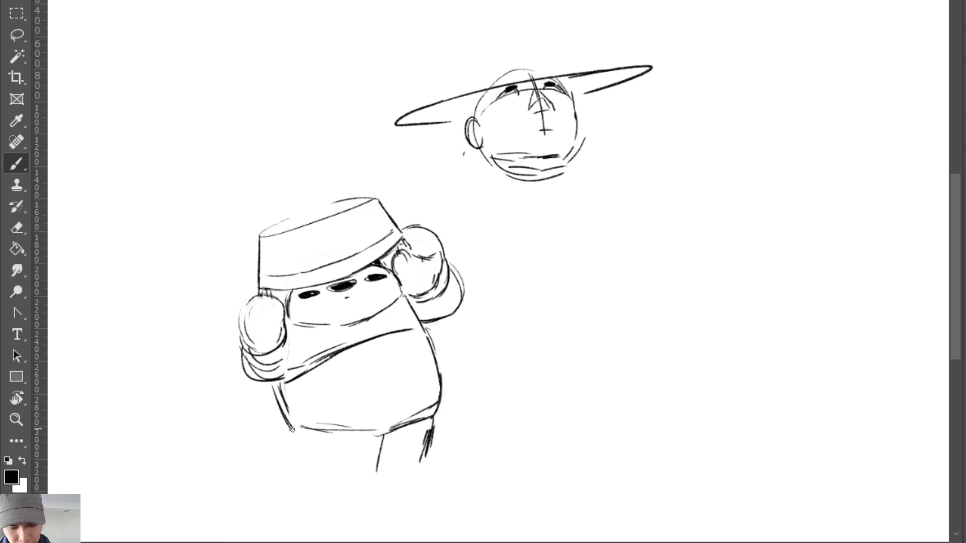
left_click_drag(291, 430, 297, 469)
left_click_drag(274, 384, 291, 427)
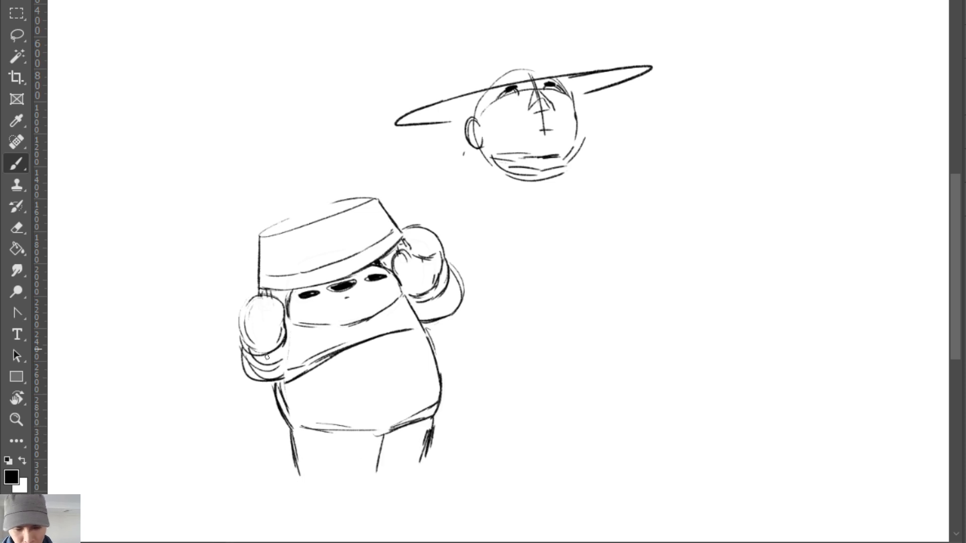
Thicken the outer contour of the left arm and erase the stray lines inside the left hand.
left_click_drag(242, 356, 279, 384)
left_click_drag(287, 339, 277, 387)
mouse_move(252, 300)
left_mouse_down()
mouse_move(237, 358)
mouse_move(240, 337)
mouse_move(254, 377)
left_mouse_up()
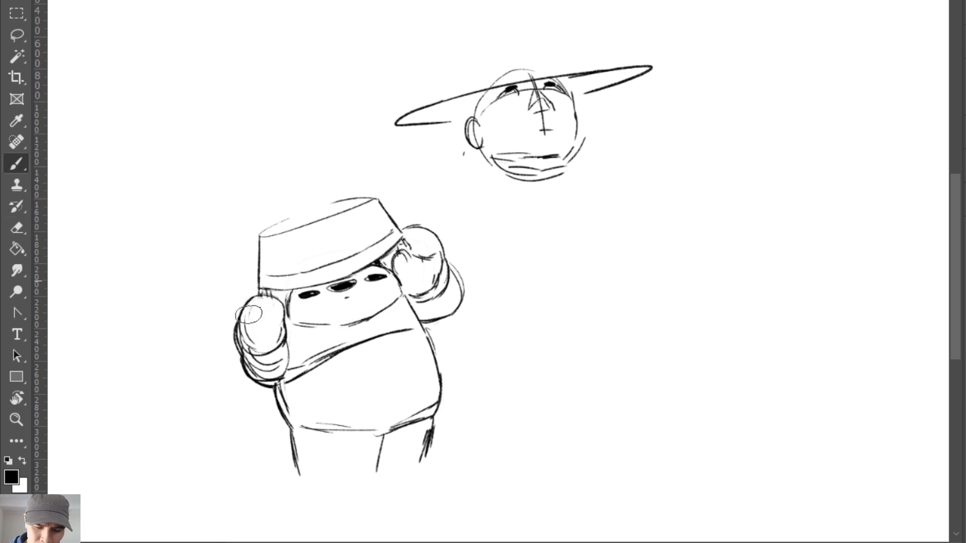
key("e")
mouse_move(248, 322)
left_mouse_down()
mouse_move(256, 364)
mouse_move(276, 366)
mouse_move(240, 356)
mouse_move(281, 348)
left_mouse_up()
key("b")
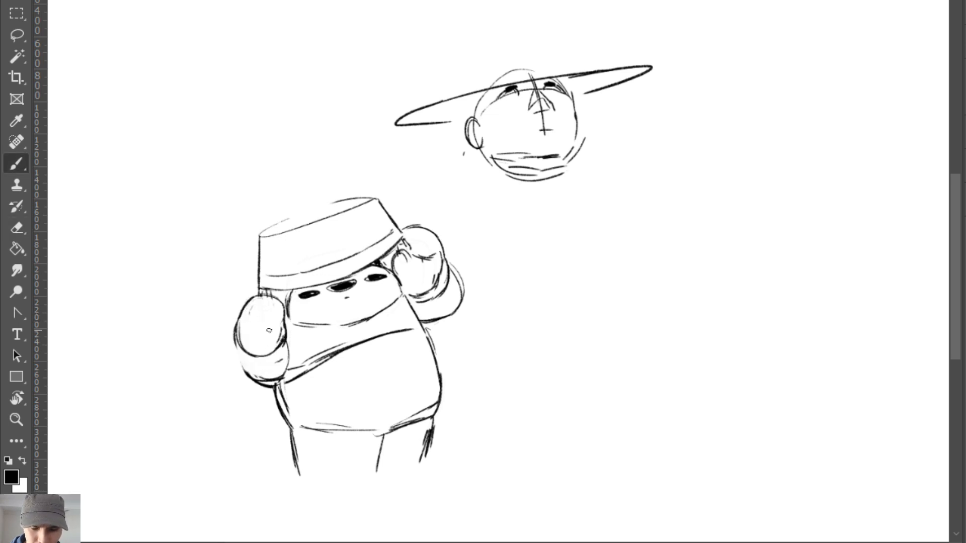
Erase the right edge of the left hand and redraw it as a fuller curve overlapping the face.
key("e")
left_click_drag(279, 311, 281, 344)
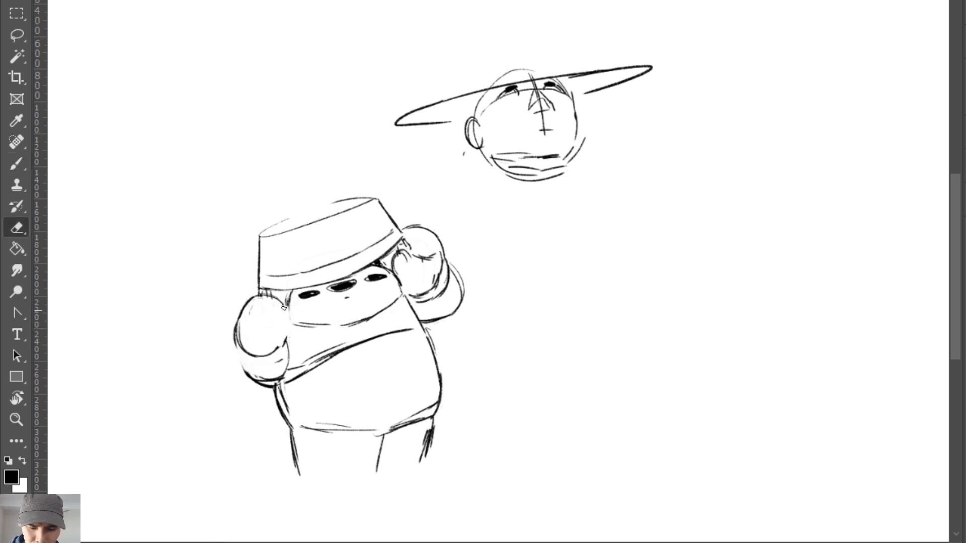
key("b")
mouse_move(282, 301)
left_mouse_down()
mouse_move(288, 319)
mouse_move(291, 311)
mouse_move(290, 338)
mouse_move(293, 316)
mouse_move(281, 353)
left_mouse_up()
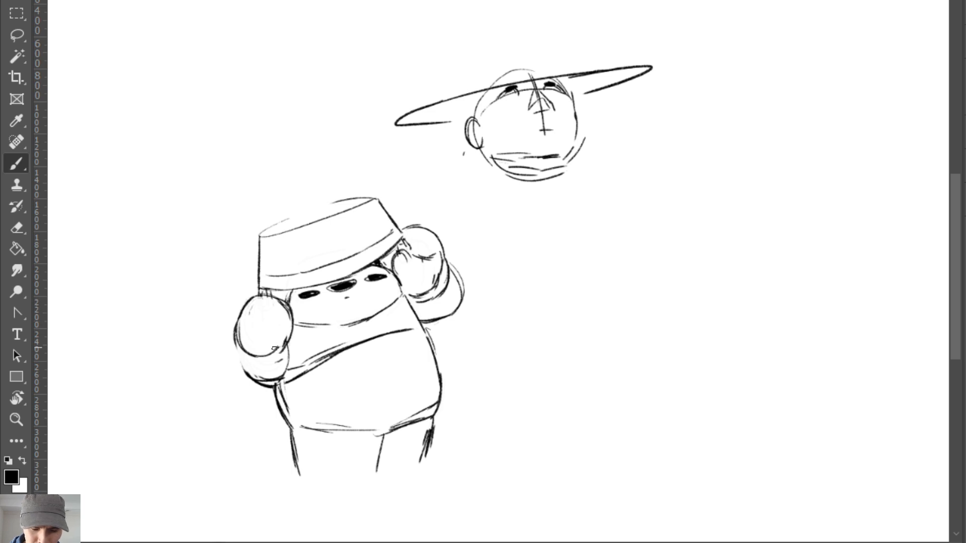
key("e")
mouse_move(289, 319)
left_mouse_down()
mouse_move(264, 357)
mouse_move(251, 348)
mouse_move(279, 354)
left_mouse_up()
key("b")
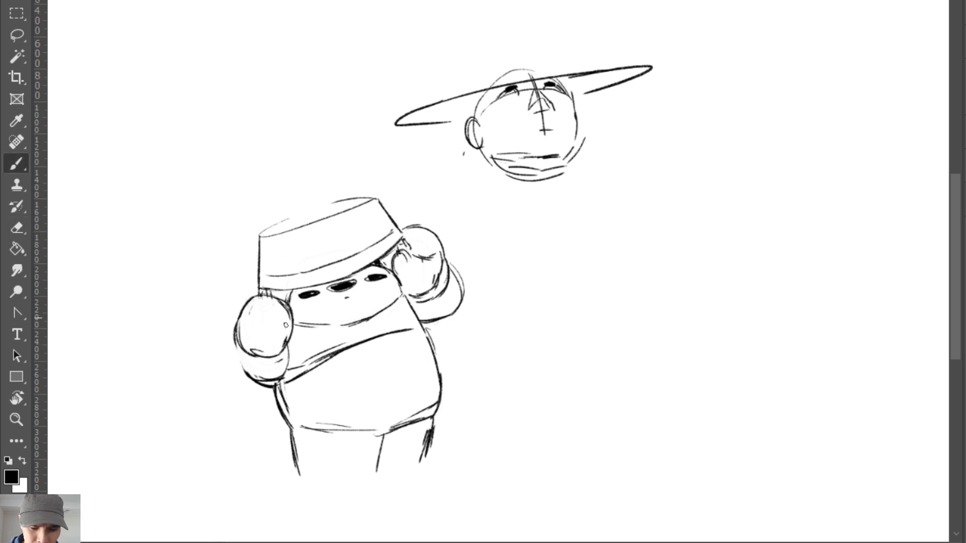
key("e")
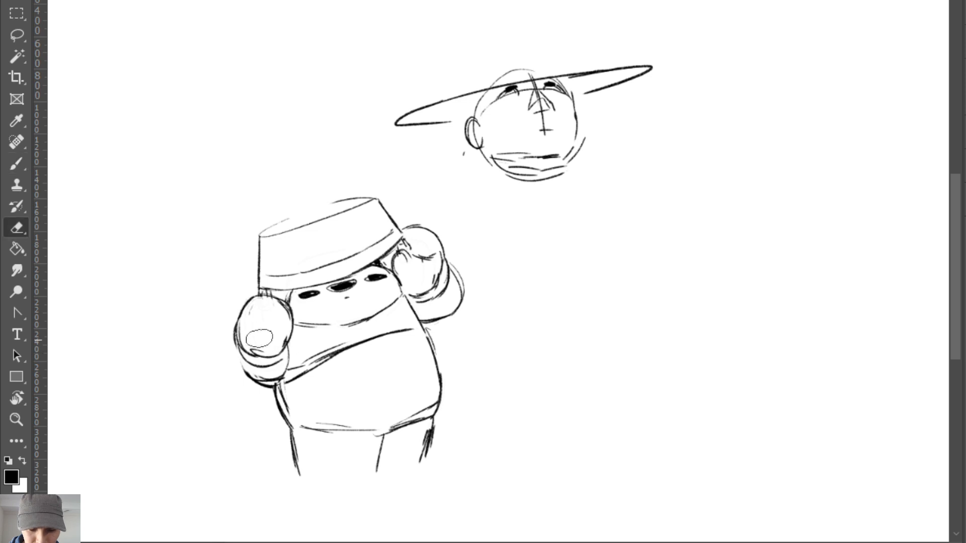
Redraw the cuff and rounded outer contour of the left forearm, erasing the old lines.
key("b")
left_click_drag(241, 326, 260, 380)
left_click_drag(244, 350, 271, 332)
key("e")
mouse_move(252, 370)
left_mouse_down()
mouse_move(267, 382)
mouse_move(297, 351)
left_mouse_up()
key("b")
mouse_move(236, 333)
left_mouse_down()
mouse_move(259, 360)
mouse_move(232, 332)
mouse_move(280, 381)
left_mouse_up()
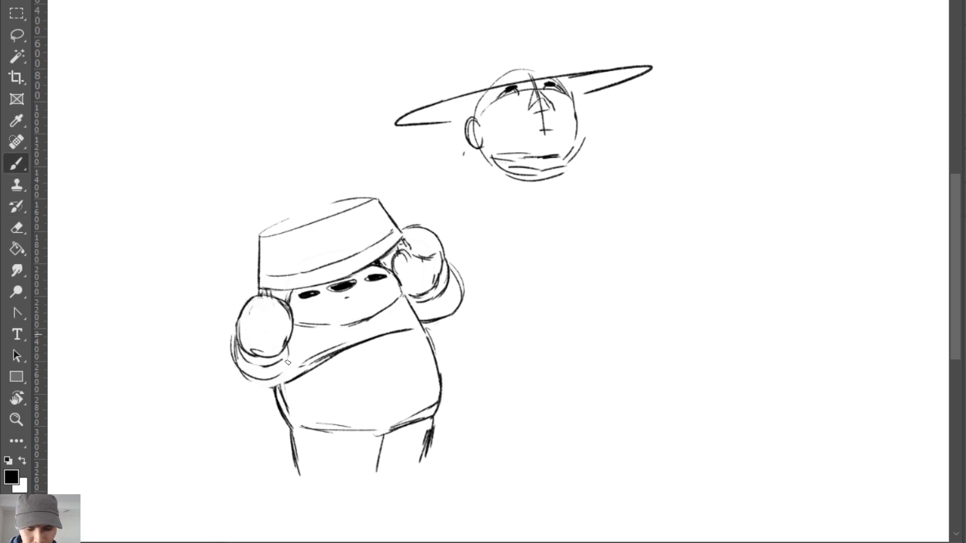
Clean up the curved chest line into a single stroke running from the left arm to the torso's right side.
mouse_move(290, 344)
left_mouse_down()
mouse_move(270, 378)
mouse_move(299, 363)
mouse_move(273, 382)
mouse_move(287, 413)
mouse_move(286, 380)
mouse_move(275, 380)
mouse_move(287, 421)
mouse_move(281, 387)
mouse_move(296, 422)
mouse_move(286, 386)
mouse_move(346, 353)
left_mouse_up()
key("e")
key("b")
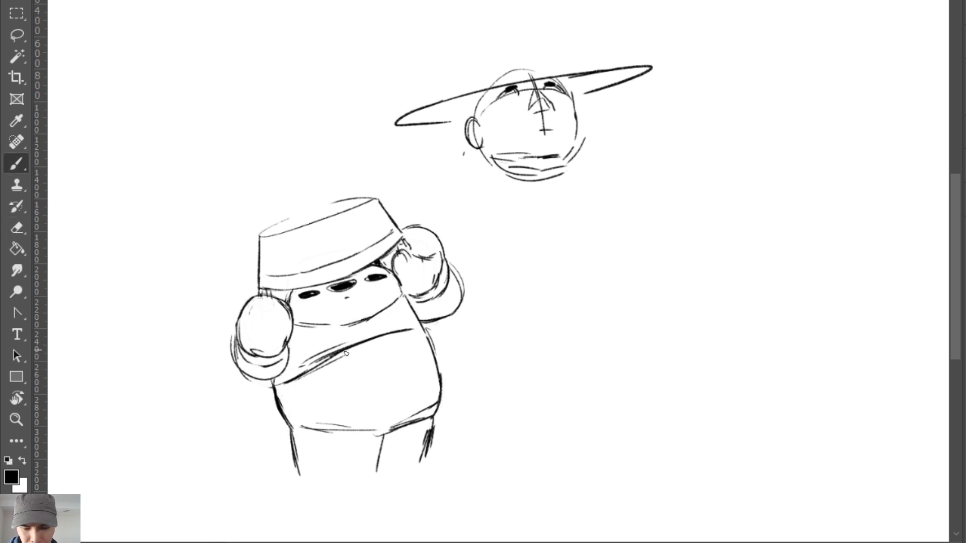
key("e")
mouse_move(392, 332)
left_mouse_down()
mouse_move(309, 358)
mouse_move(432, 338)
left_mouse_up()
key("b")
key("ctrl")
key("ctrl+z")
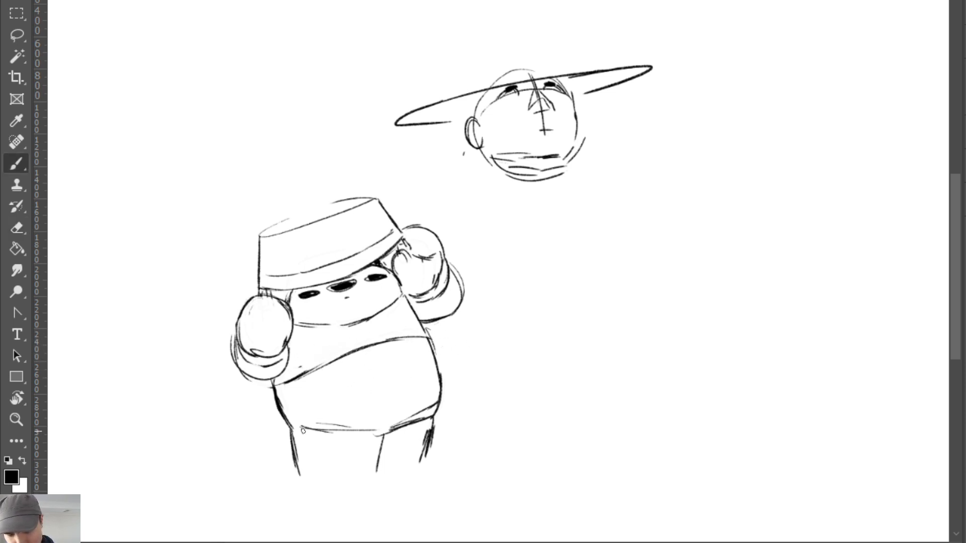
Redraw the torso's curved lower edge, close both short legs at the bottom, and firm up the torso's left side.
left_click_drag(303, 431, 397, 437)
key("ctrl+z")
mouse_move(292, 427)
left_mouse_down()
mouse_move(366, 433)
mouse_move(375, 479)
left_mouse_up()
key("e")
key("b")
mouse_move(355, 427)
left_mouse_down()
mouse_move(383, 437)
mouse_move(429, 410)
mouse_move(384, 438)
mouse_move(434, 416)
mouse_move(420, 468)
left_mouse_up()
key("e")
key("b")
key("e")
key("b")
mouse_move(433, 419)
left_mouse_down()
mouse_move(395, 473)
mouse_move(422, 469)
left_mouse_up()
left_click_drag(319, 483, 370, 488)
key("e")
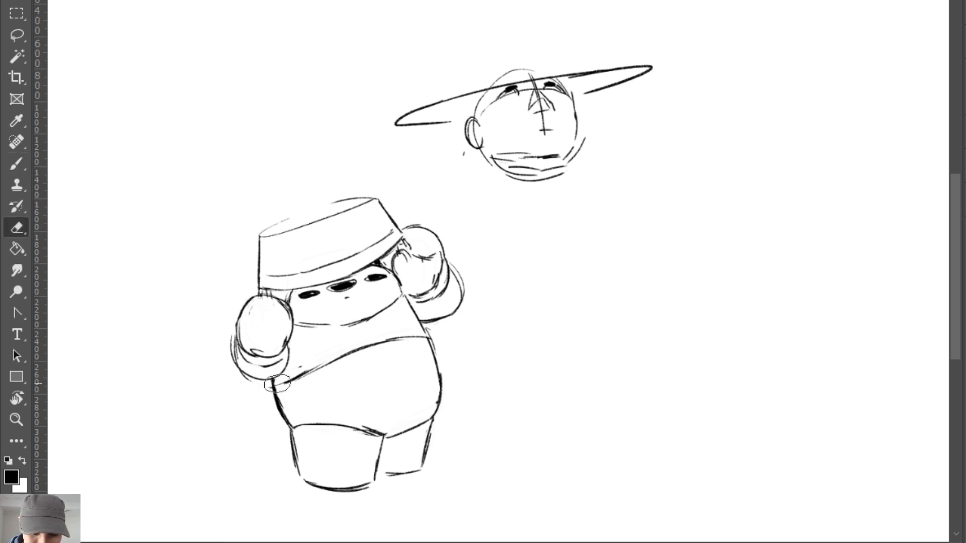
key("b")
left_click_drag(274, 378, 297, 430)
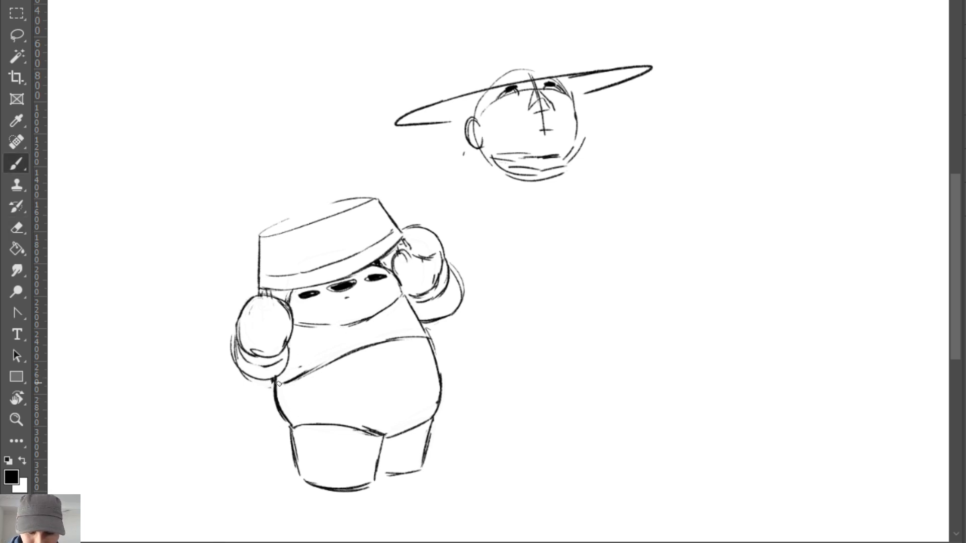
mouse_move(235, 347)
left_mouse_down()
mouse_move(256, 361)
mouse_move(234, 348)
mouse_move(282, 386)
left_mouse_up()
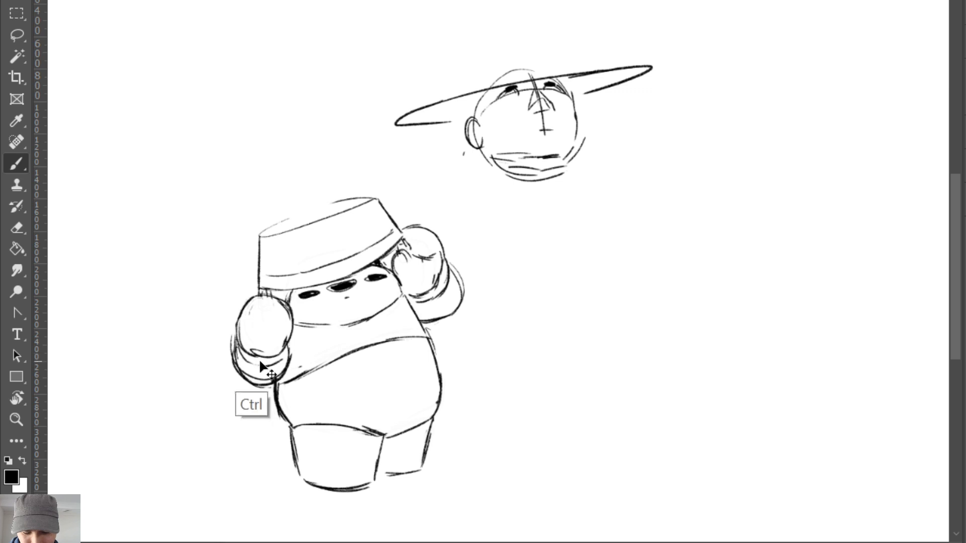
key("ctrl+z")
mouse_move(234, 349)
left_mouse_down()
mouse_move(286, 362)
mouse_move(254, 361)
mouse_move(235, 347)
mouse_move(266, 373)
mouse_move(292, 354)
left_mouse_up()
key("ctrl+z")
key("ctrl+z")
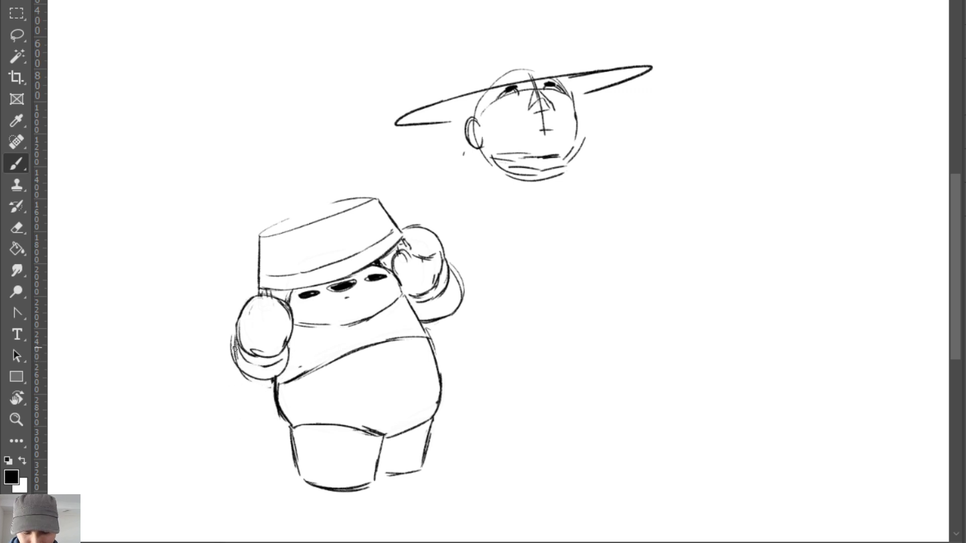
Erase the line between the left hand and forearm and redraw the hand's outer edge as one longer curve.
key("e")
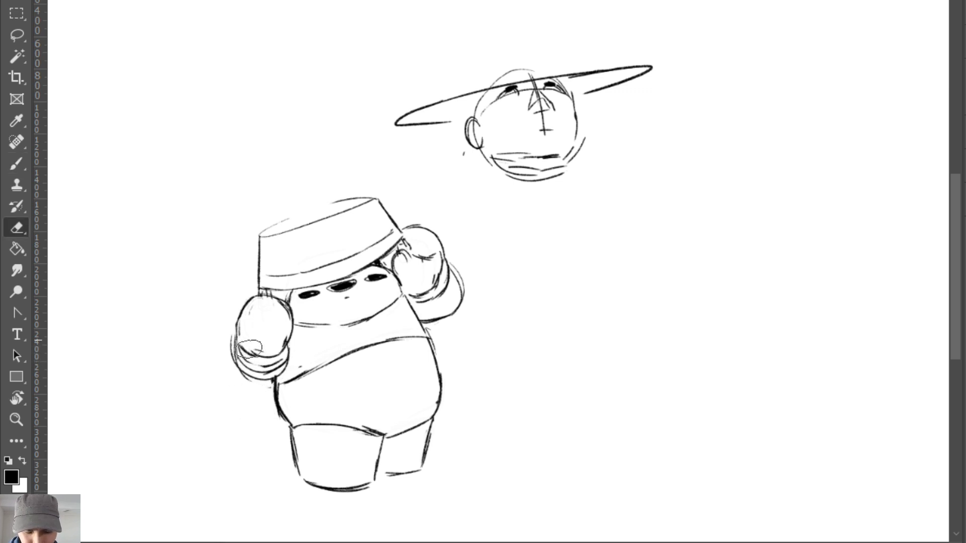
mouse_move(250, 347)
left_mouse_down()
mouse_move(237, 348)
mouse_move(277, 359)
mouse_move(297, 323)
left_mouse_up()
key("b")
key("e")
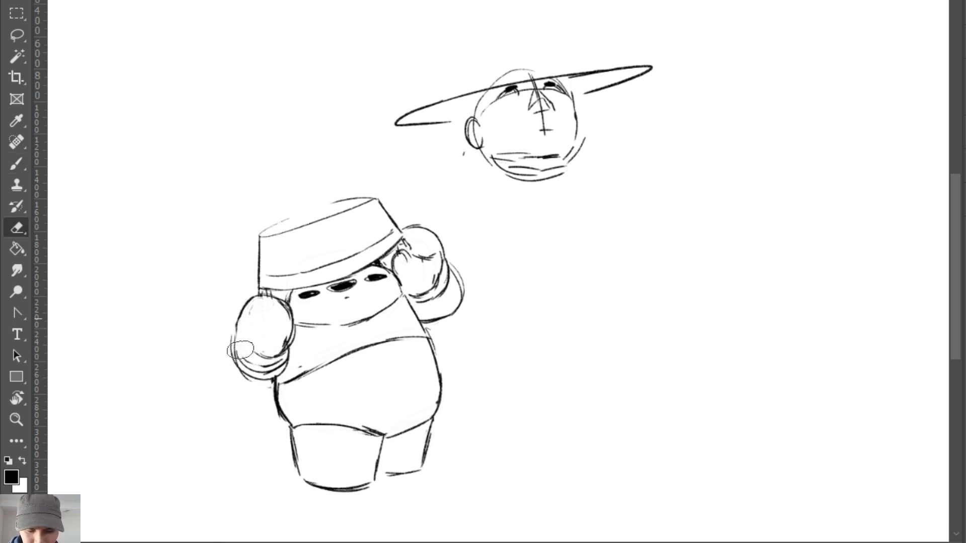
key("b")
mouse_move(237, 320)
left_mouse_down()
mouse_move(240, 365)
mouse_move(277, 385)
left_mouse_up()
left_click_drag(234, 356, 285, 372)
key("ctrl+z")
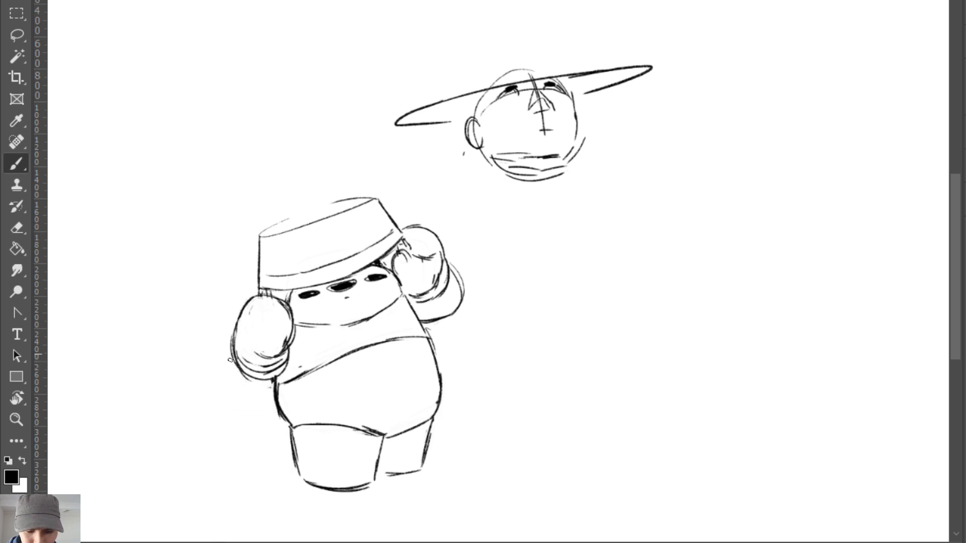
Redraw the left forearm's outer contour down to the torso and add curved fold lines inside the cuff.
mouse_move(232, 353)
left_mouse_down()
mouse_move(274, 390)
mouse_move(284, 392)
mouse_move(292, 363)
mouse_move(261, 382)
mouse_move(237, 360)
mouse_move(287, 377)
mouse_move(258, 375)
mouse_move(281, 370)
mouse_move(279, 417)
left_mouse_up()
key("e")
key("b")
key("ctrl+z")
key("ctrl+z")
key("e")
mouse_move(282, 373)
left_mouse_down()
mouse_move(234, 349)
mouse_move(282, 371)
left_mouse_up()
key("b")
key("ctrl+z")
mouse_move(238, 340)
left_mouse_down()
mouse_move(254, 392)
mouse_move(282, 359)
left_mouse_up()
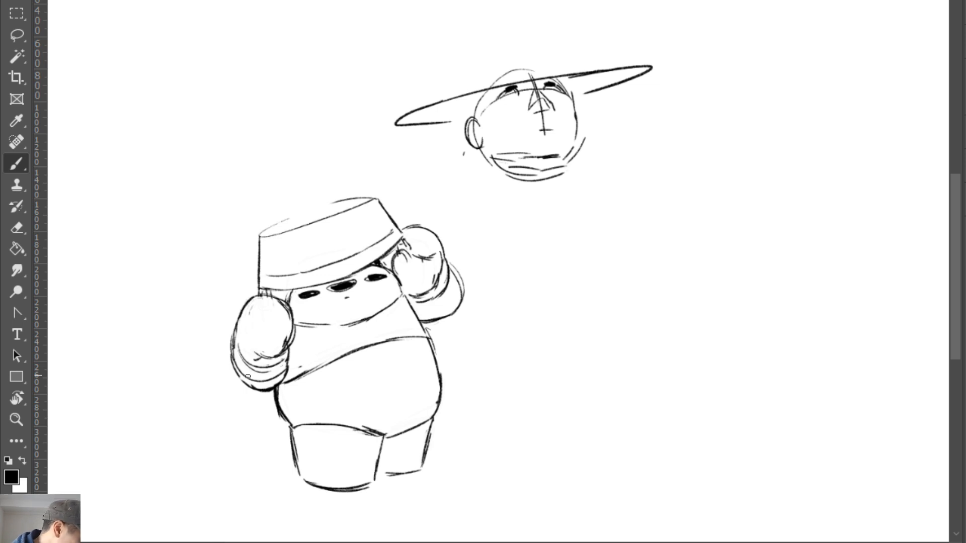
Erase the right forearm's outline and redraw it as a wider, bolder curve joining the torso.
key("e")
left_click_drag(452, 309, 420, 327)
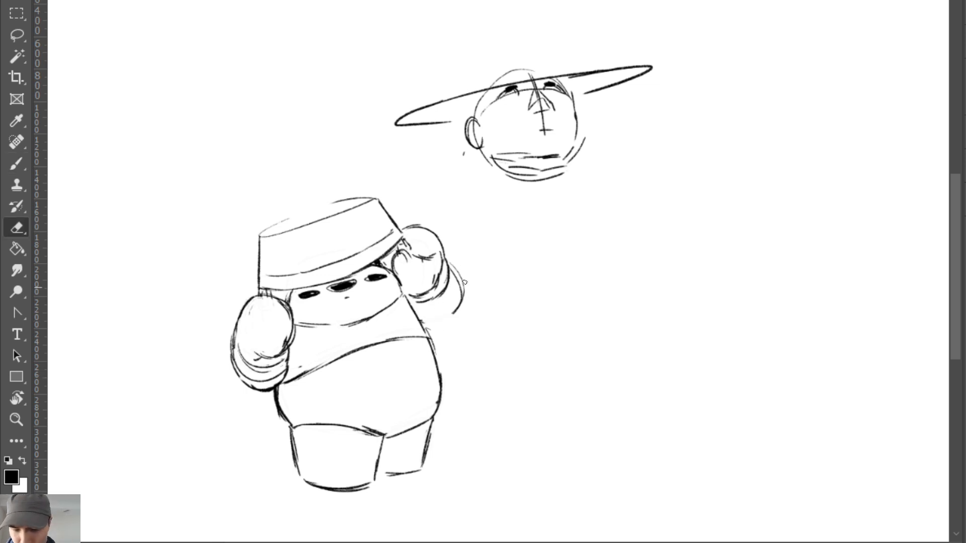
key("b")
mouse_move(449, 257)
left_mouse_down()
mouse_move(465, 274)
mouse_move(467, 313)
mouse_move(453, 323)
mouse_move(467, 311)
mouse_move(464, 276)
mouse_move(442, 322)
left_mouse_up()
key("e")
mouse_move(468, 274)
left_mouse_down()
mouse_move(473, 297)
mouse_move(448, 319)
left_mouse_up()
key("b")
key("e")
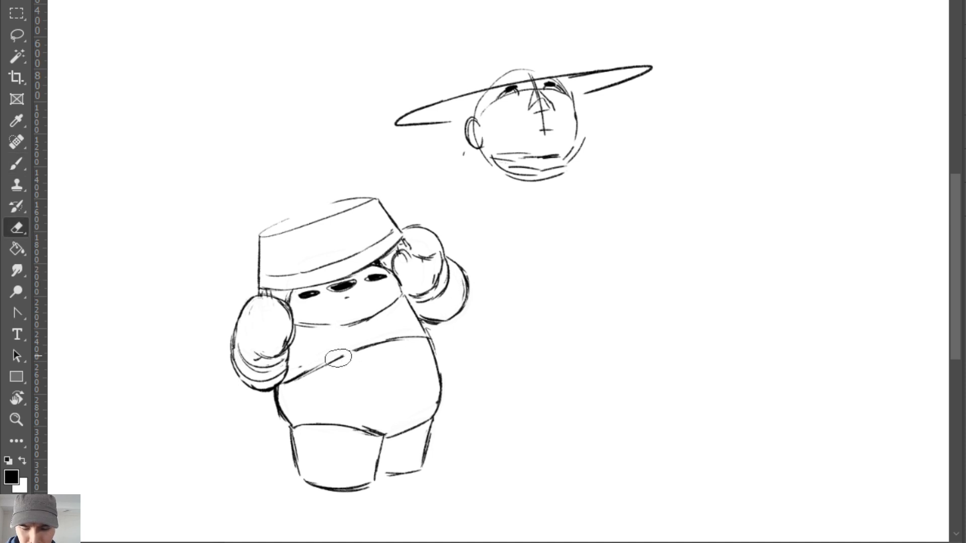
Redraw the middle of the curved chest line and strengthen the chin line of the face.
mouse_move(325, 346)
left_mouse_down()
mouse_move(329, 365)
mouse_move(395, 341)
left_mouse_up()
key("b")
left_click_drag(326, 364, 414, 333)
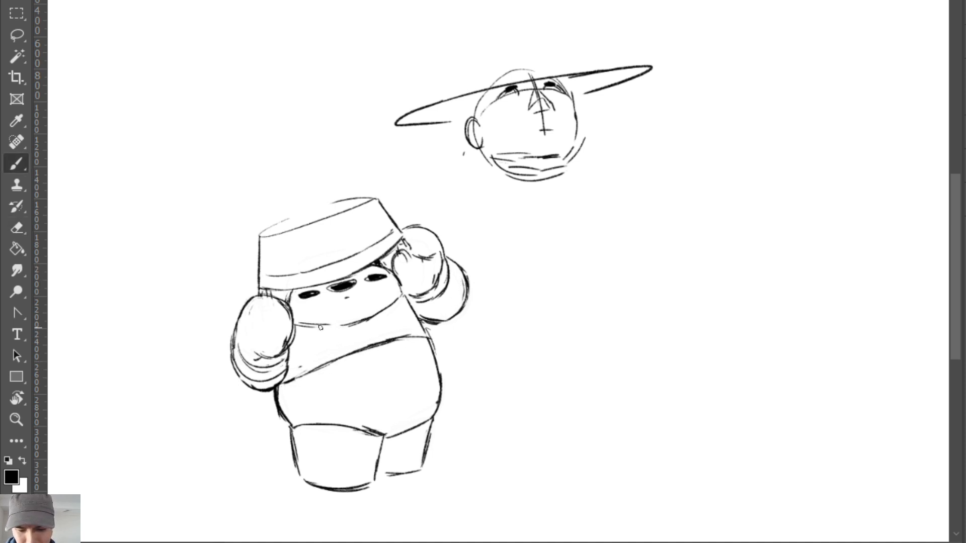
left_click_drag(320, 328, 385, 309)
key("e")
key("b")
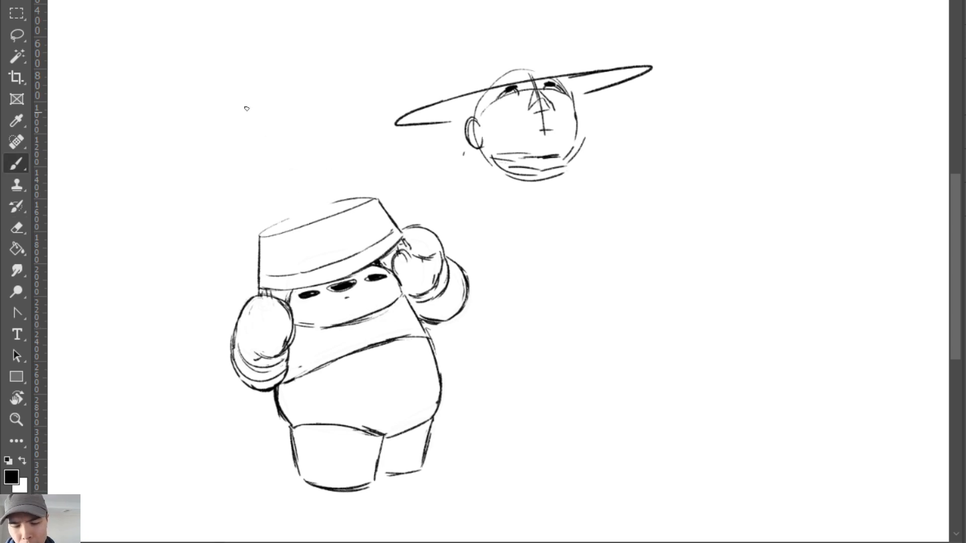
Draw a long slanted straight line from the upper left area down to the top of the hat.
left_click_drag(240, 87, 295, 207)
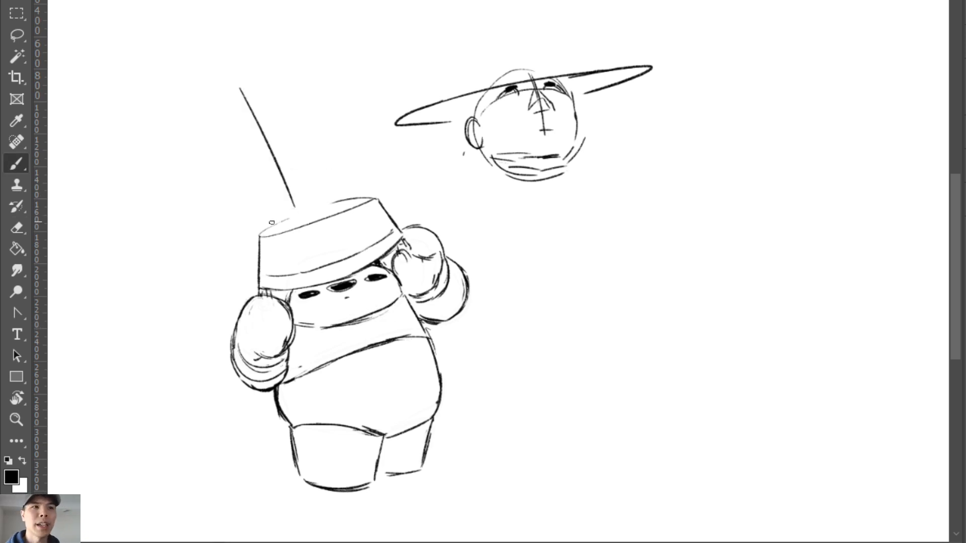
key("e")
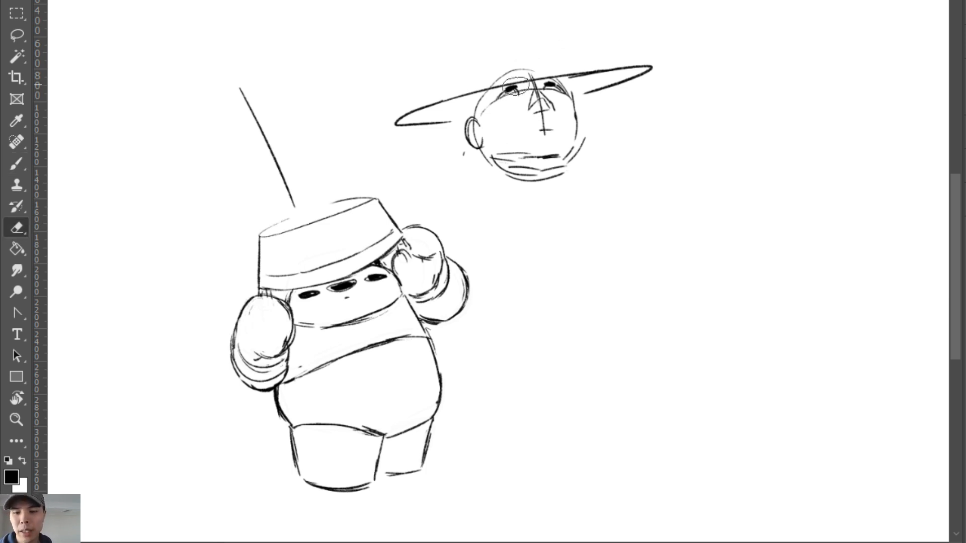
Lasso the second character's head and wide-brimmed hat, delete the sketch and clear the selection.
key("l")
mouse_move(529, 227)
left_mouse_down()
mouse_move(696, 86)
mouse_move(519, 179)
left_mouse_up()
key("Delete")
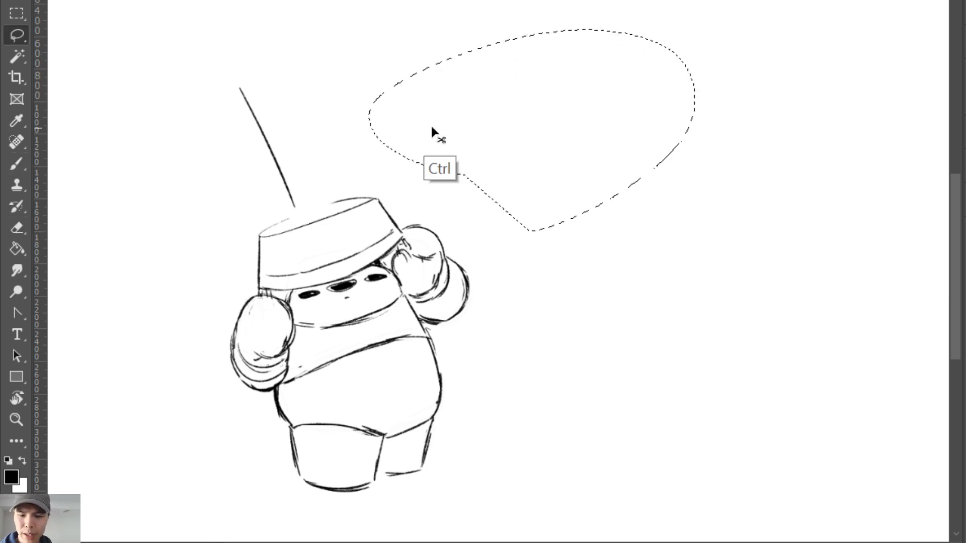
key("ctrl+d")
Draw a rebound line, impact marks and a small ball above the hat, and close the gap in its top edge.
key("e")
key("b")
left_click_drag(298, 214, 308, 150)
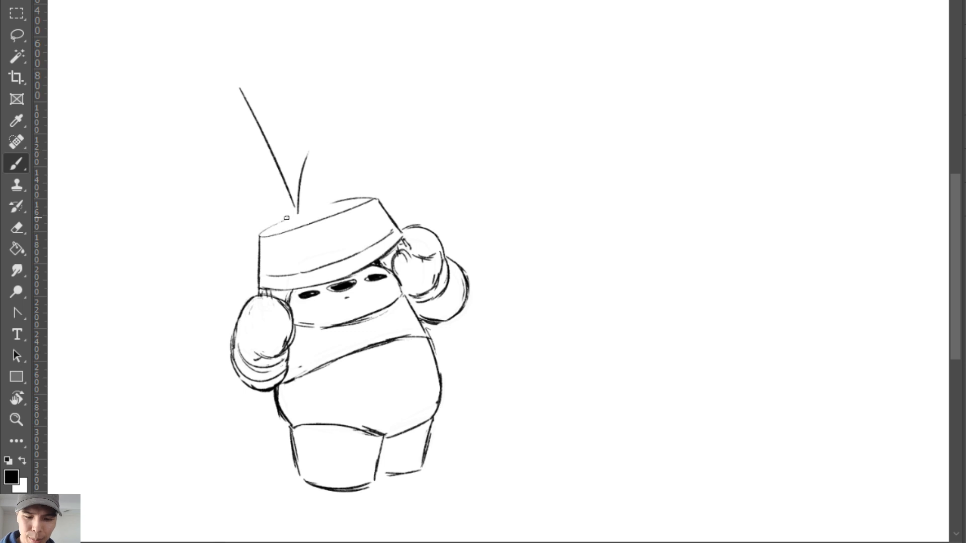
left_click_drag(285, 223, 283, 220)
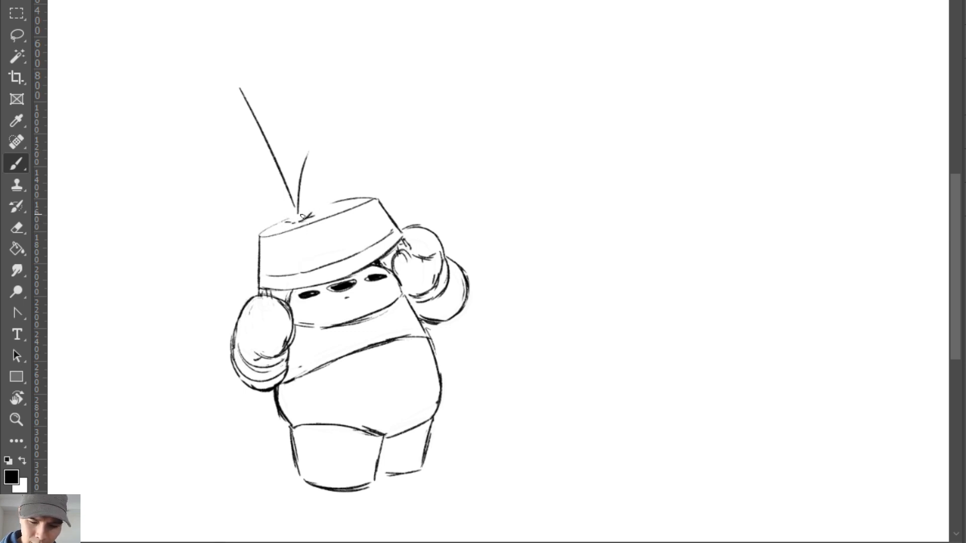
left_click_drag(270, 225, 346, 198)
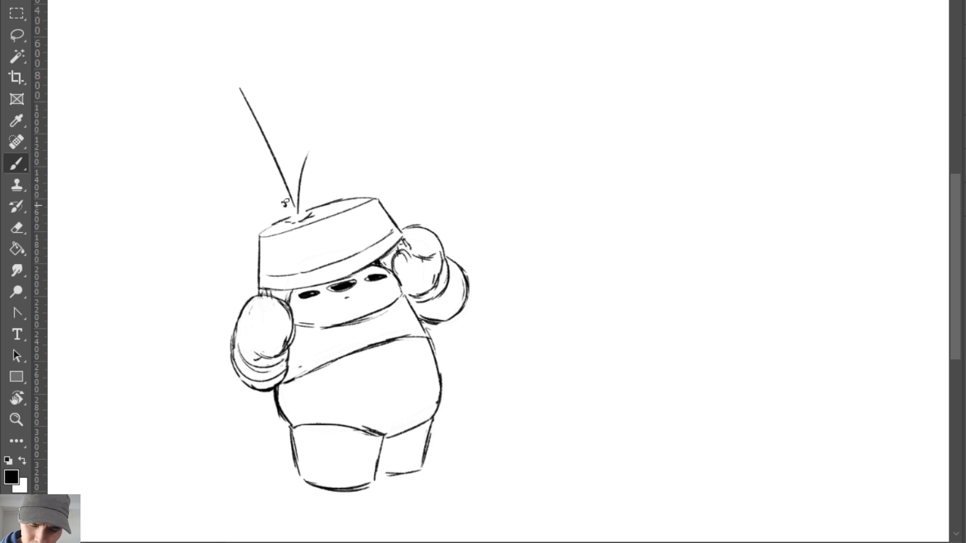
left_click_drag(285, 202, 272, 191)
mouse_move(320, 152)
left_mouse_down()
mouse_move(327, 123)
mouse_move(308, 138)
left_mouse_up()
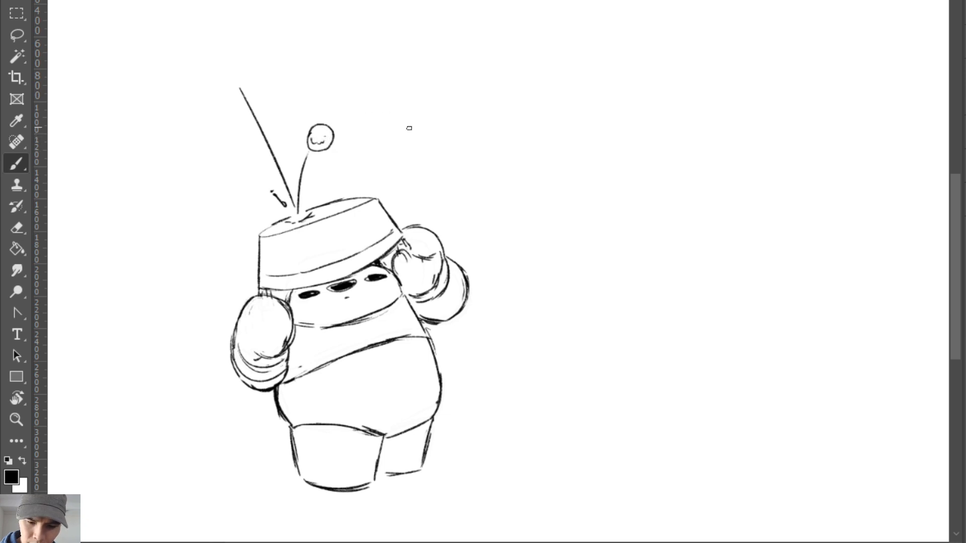
Draw a small ball on the ground beside the right leg and erase the bounce path and ball above the hat.
mouse_move(478, 470)
left_mouse_down()
mouse_move(466, 479)
mouse_move(482, 470)
left_mouse_up()
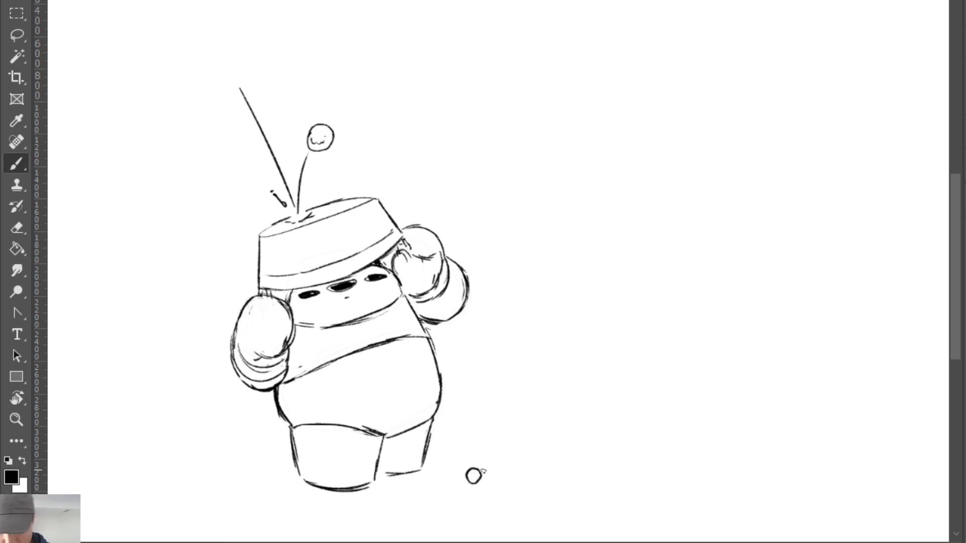
key("e")
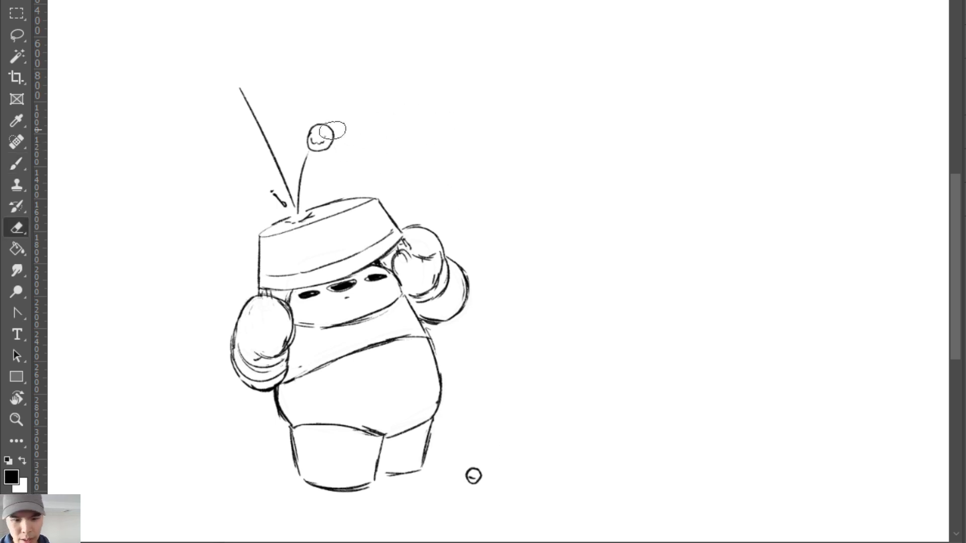
mouse_move(326, 132)
left_mouse_down()
mouse_move(333, 143)
mouse_move(282, 204)
mouse_move(293, 179)
left_mouse_up()
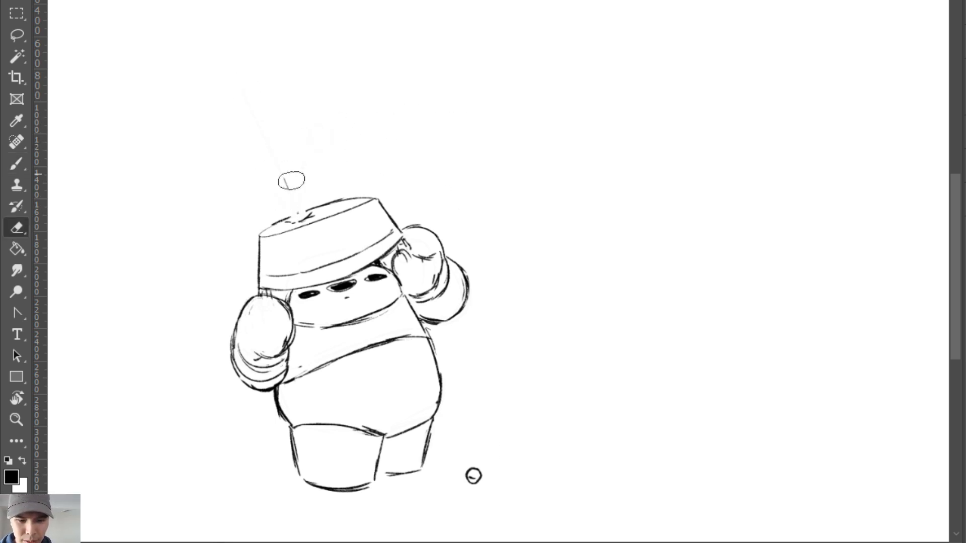
left_click_drag(301, 213, 353, 204)
Draw a shorter bounce path with a ball off the right part of the hat's top and redraw its top edge.
key("b")
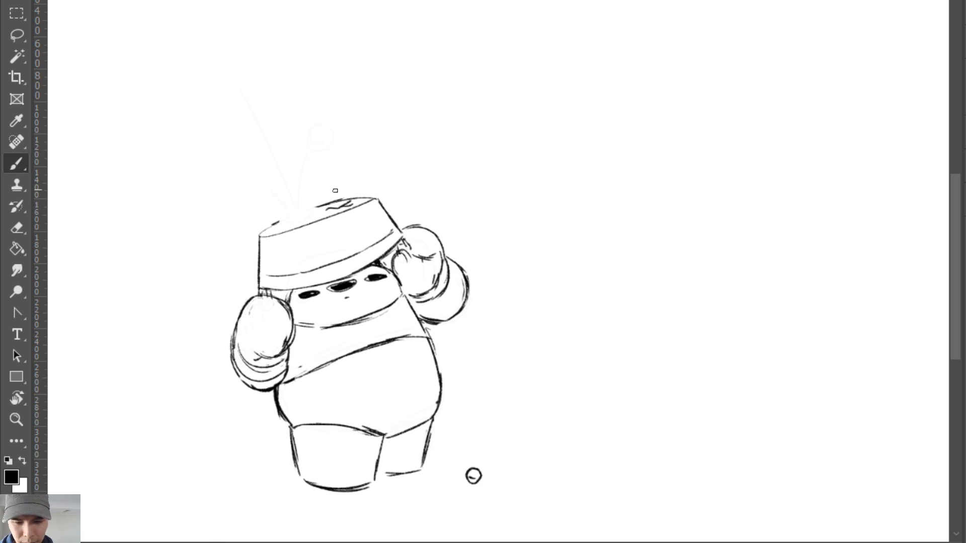
mouse_move(309, 154)
left_mouse_down()
mouse_move(336, 200)
mouse_move(355, 177)
mouse_move(379, 171)
left_mouse_up()
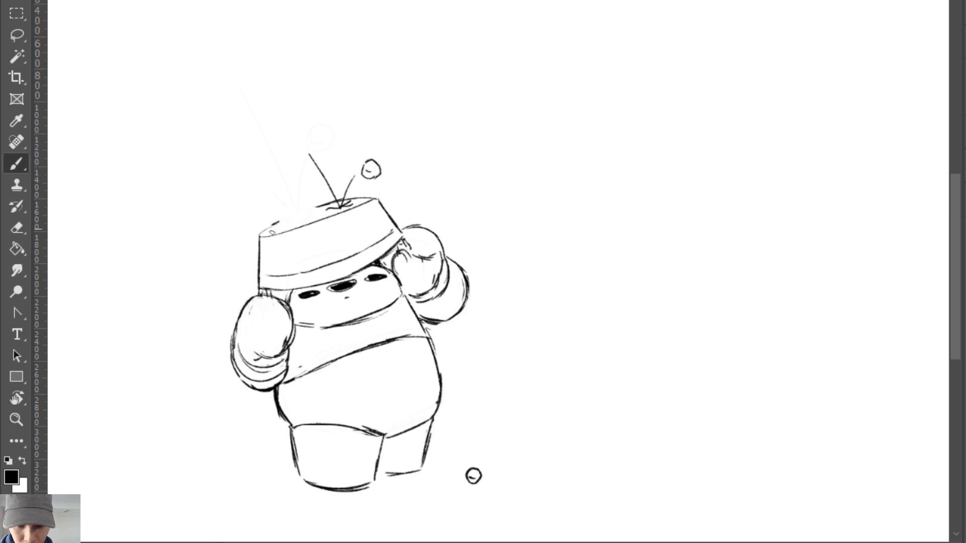
left_click_drag(259, 233, 316, 208)
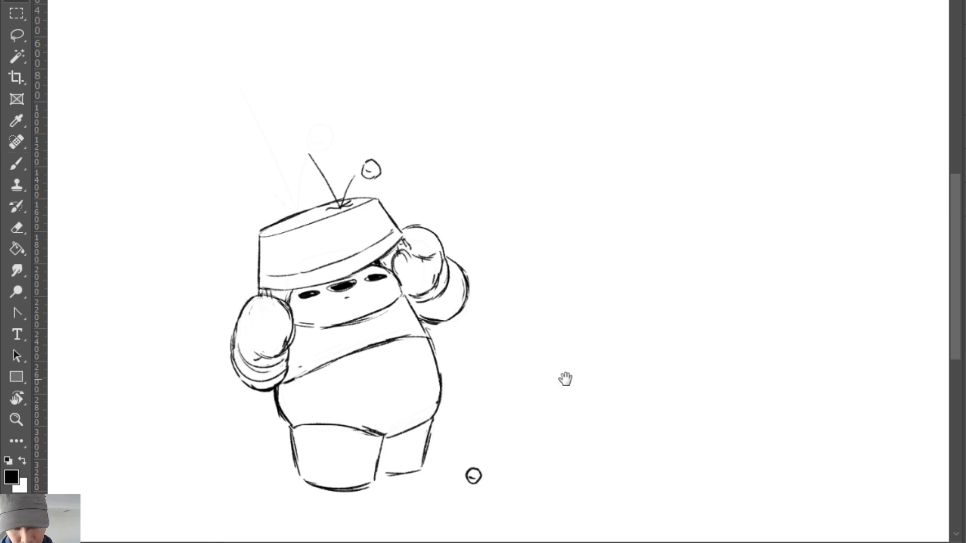
Move the whole character drawing to the right, toward the middle of the canvas.
left_click_drag(565, 380, 635, 277)
left_click_drag(619, 309, 595, 336)
left_click_drag(546, 376, 450, 427)
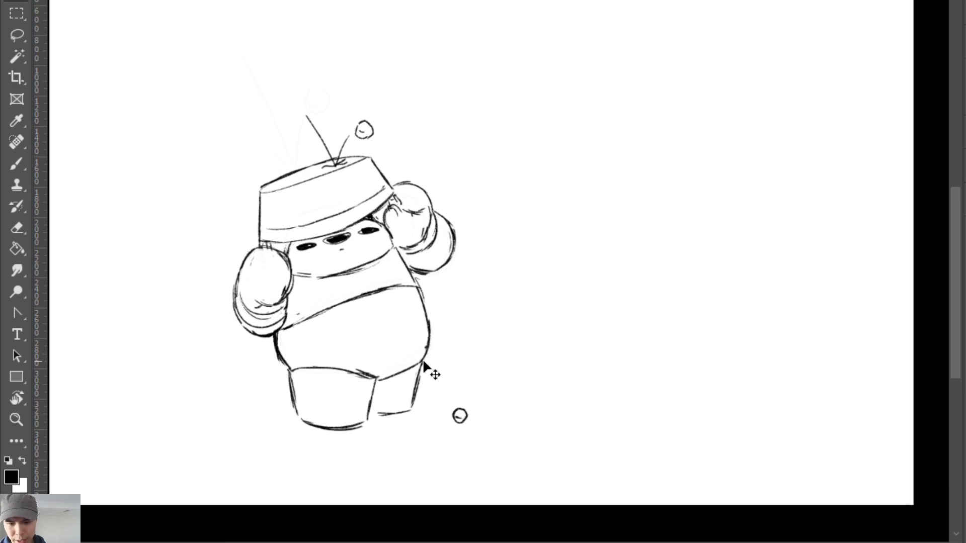
mouse_move(432, 377)
left_mouse_down()
mouse_move(566, 393)
mouse_move(550, 388)
left_mouse_up()
Draw round balls of varied sizes on the ground to both sides of the character's feet.
key("b")
left_click_drag(348, 431, 398, 431)
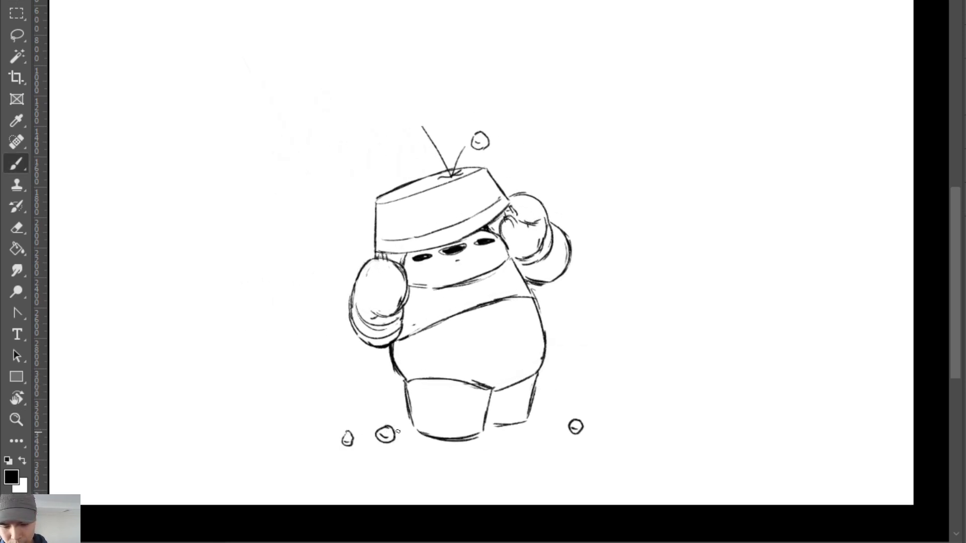
left_click_drag(523, 443, 612, 445)
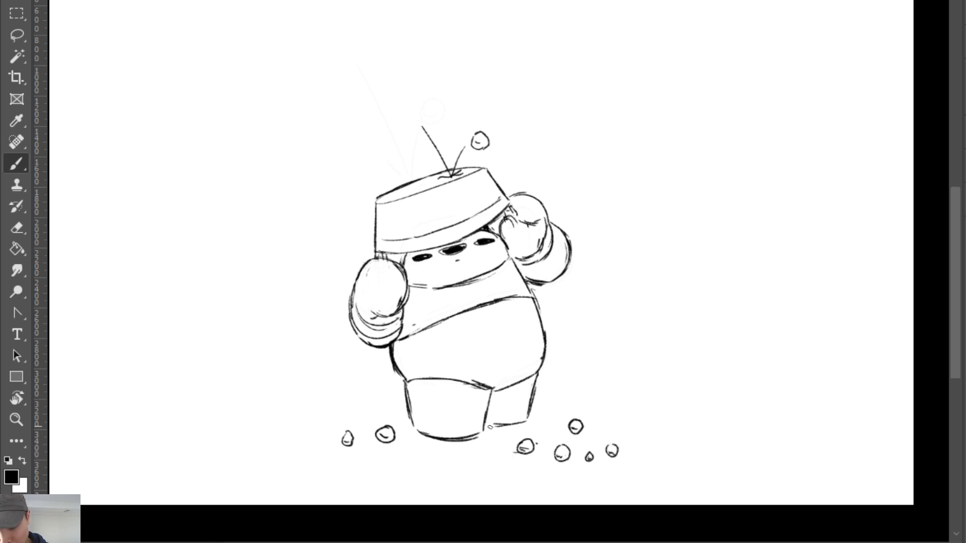
Redraw the bottom edge of the character's right leg and strengthen its outer contour.
left_click_drag(490, 427, 527, 427)
key("e")
key("b")
left_click_drag(535, 382, 526, 418)
Add more large and small balls on the ground around and in front of the feet.
mouse_move(661, 425)
left_mouse_down()
mouse_move(665, 442)
mouse_move(658, 432)
mouse_move(619, 432)
left_mouse_up()
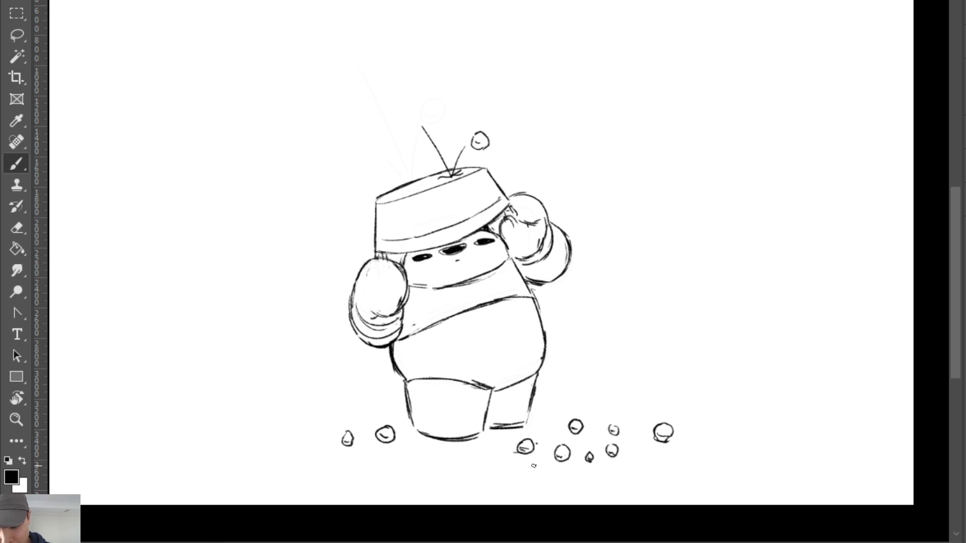
left_click_drag(541, 462, 532, 465)
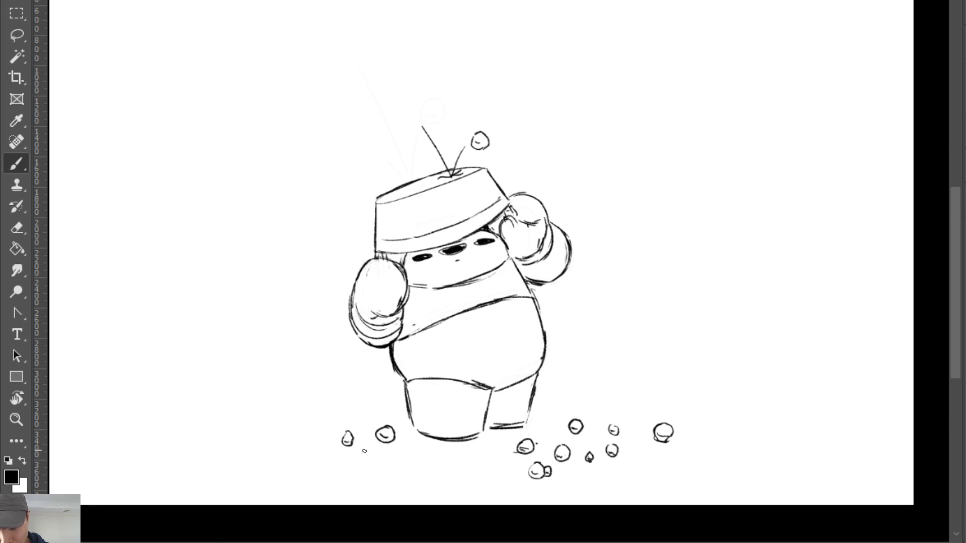
mouse_move(378, 456)
left_mouse_down()
mouse_move(372, 470)
mouse_move(382, 462)
left_mouse_up()
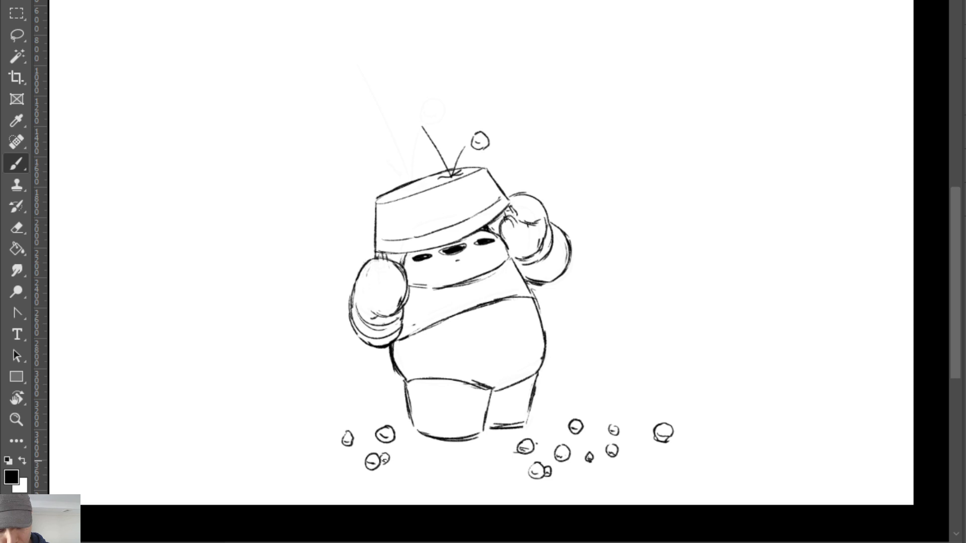
mouse_move(454, 450)
left_mouse_down()
mouse_move(491, 460)
mouse_move(481, 467)
left_mouse_up()
mouse_move(531, 407)
left_mouse_down()
mouse_move(544, 408)
mouse_move(534, 408)
left_mouse_up()
left_click_drag(333, 412, 336, 410)
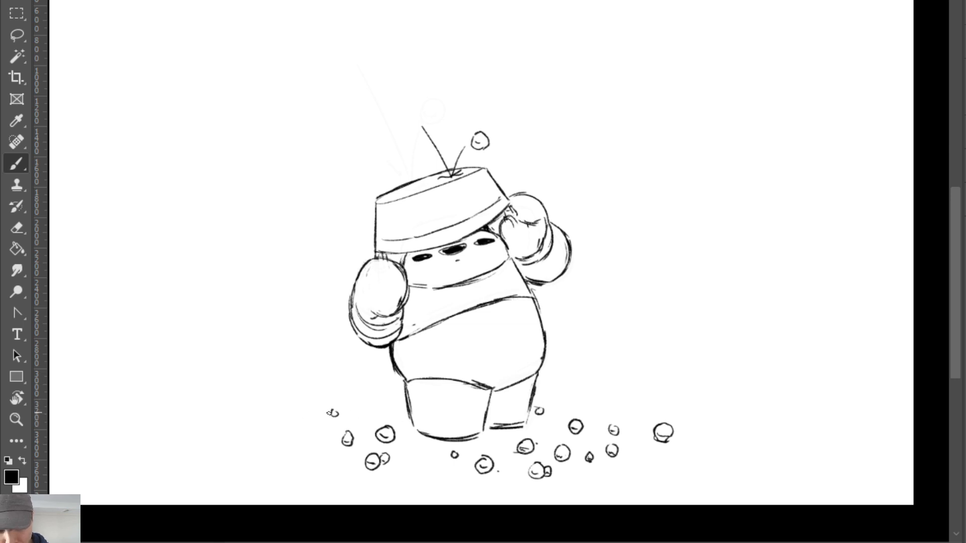
Draw a V-shaped bounce path ending in a ball on the ground at each side of the character.
mouse_move(248, 325)
left_mouse_down()
mouse_move(272, 425)
mouse_move(271, 410)
left_mouse_up()
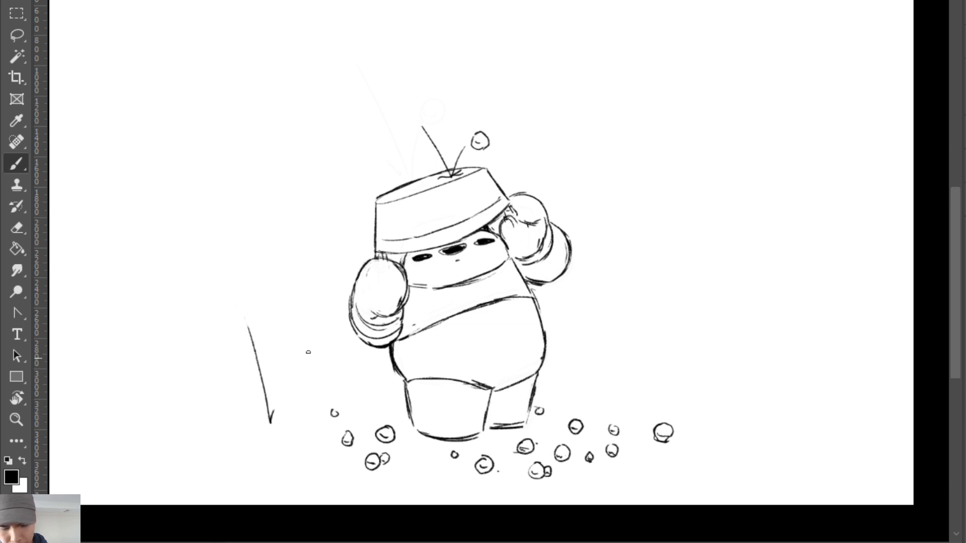
key("ctrl+z")
mouse_move(251, 343)
left_mouse_down()
mouse_move(280, 441)
mouse_move(286, 409)
left_mouse_up()
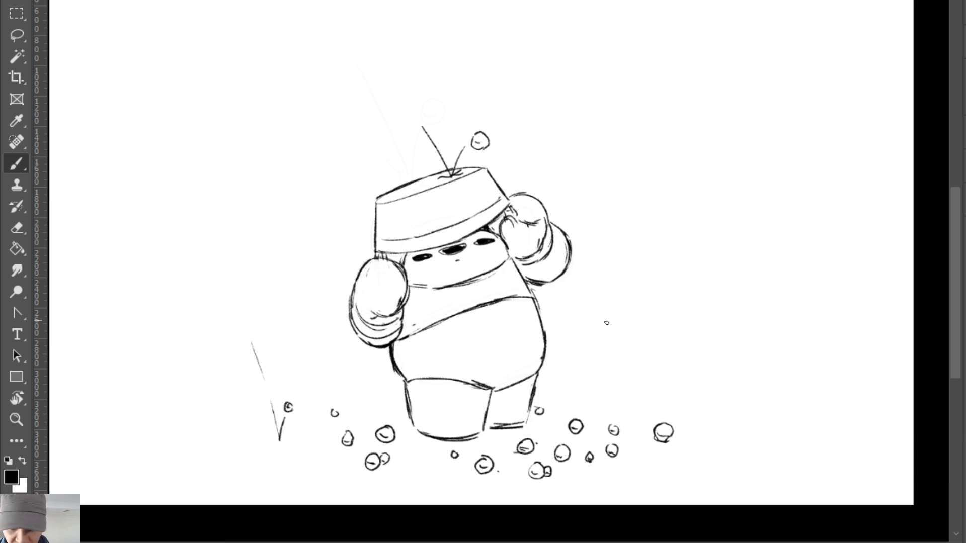
left_click_drag(606, 322, 635, 429)
mouse_move(635, 430)
left_mouse_down()
mouse_move(668, 378)
mouse_move(655, 393)
left_mouse_up()
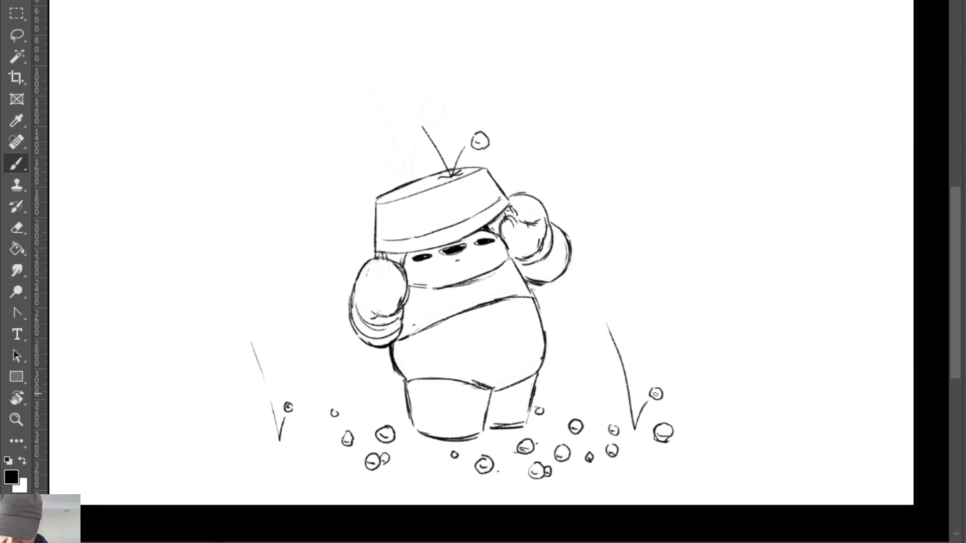
Add a tiny ground ball, an airborne ball beside the left arm and a streaked falling ball beyond the right arm.
left_click_drag(585, 405, 590, 411)
left_click_drag(304, 298, 304, 303)
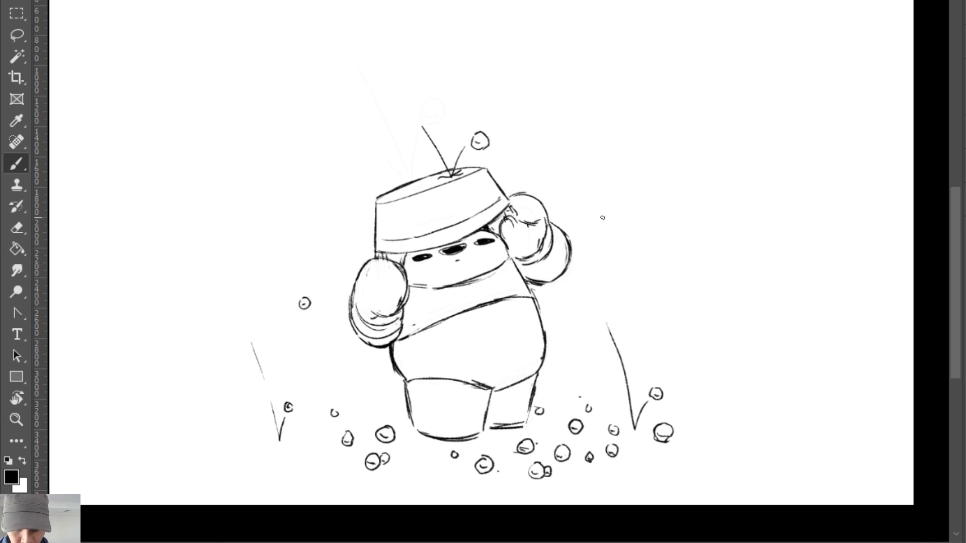
left_click_drag(610, 213, 614, 217)
left_click_drag(598, 162, 607, 196)
Draw two slanted falling streaks beside the left arm, with a ball under the second and a smaller ball below.
left_click_drag(286, 254, 327, 332)
key("ctrl")
key("ctrl+z")
key("ctrl+z")
left_click_drag(330, 319, 328, 325)
left_click_drag(289, 368, 292, 374)
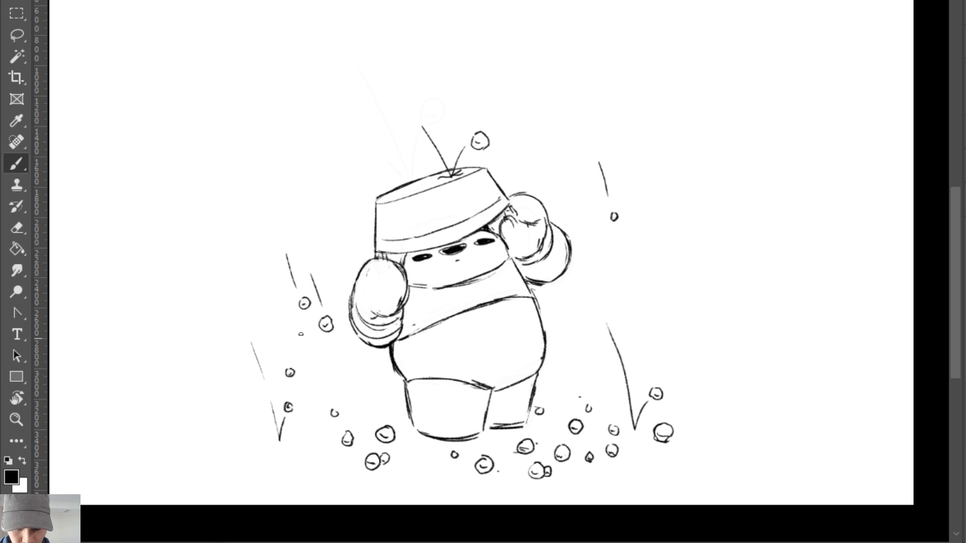
Draw two more falling balls with motion streaks above and below the right arm, plus a small ground ball.
left_click_drag(562, 146, 565, 155)
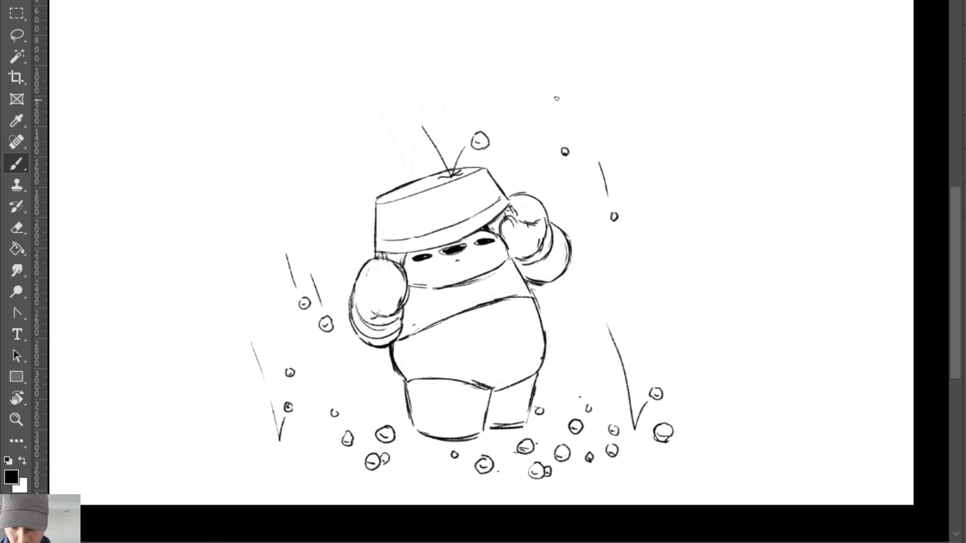
left_click_drag(556, 99, 562, 123)
left_click_drag(611, 165, 612, 168)
left_click_drag(592, 238, 607, 295)
left_click_drag(557, 402, 558, 406)
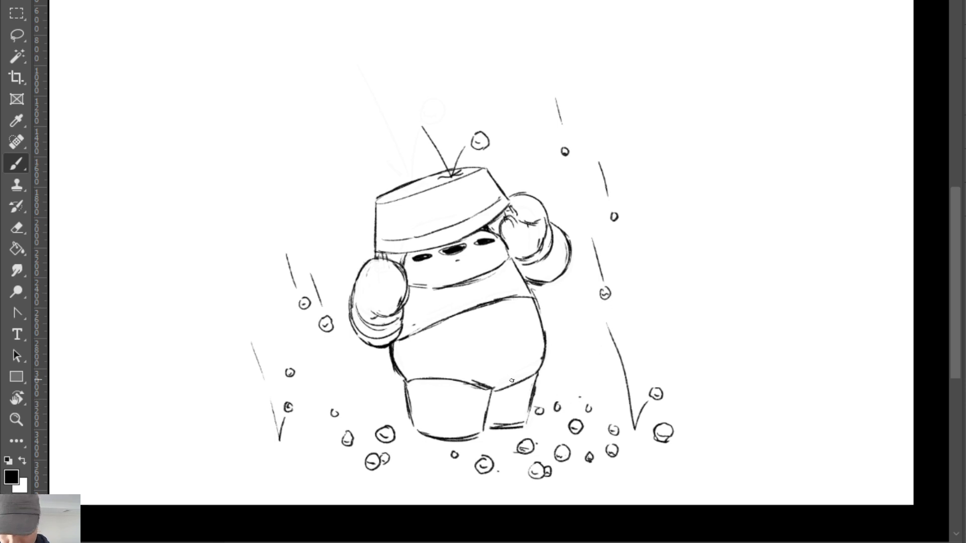
Draw a ball in front of the left foot and small balls on the ground behind both legs.
mouse_move(422, 456)
left_mouse_down()
mouse_move(430, 472)
mouse_move(414, 465)
mouse_move(425, 469)
left_mouse_up()
key("e")
key("b")
key("e")
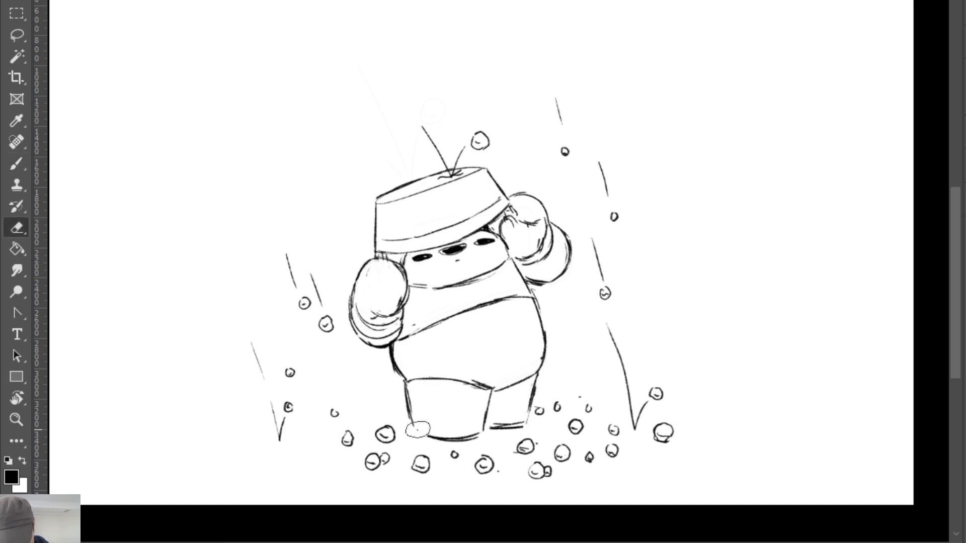
key("b")
left_click_drag(396, 409, 395, 413)
mouse_move(370, 402)
left_mouse_down()
mouse_move(392, 395)
mouse_move(365, 392)
left_mouse_up()
left_click_drag(568, 386, 567, 391)
left_click_drag(595, 390, 595, 392)
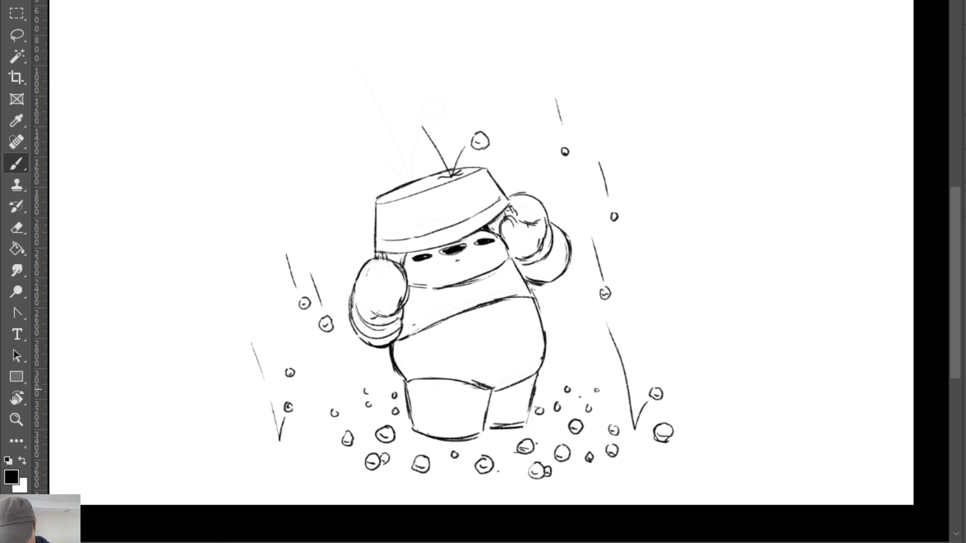
Fill the ground behind and beside the legs with additional tiny balls on both sides.
left_click_drag(552, 427, 551, 429)
left_click_drag(549, 384, 548, 388)
mouse_move(386, 385)
left_mouse_down()
mouse_move(337, 393)
mouse_move(359, 401)
mouse_move(332, 390)
mouse_move(377, 385)
mouse_move(367, 392)
left_mouse_up()
key("e")
key("b")
key("e")
key("b")
mouse_move(606, 384)
left_mouse_down()
mouse_move(591, 382)
mouse_move(622, 412)
mouse_move(614, 407)
left_mouse_up()
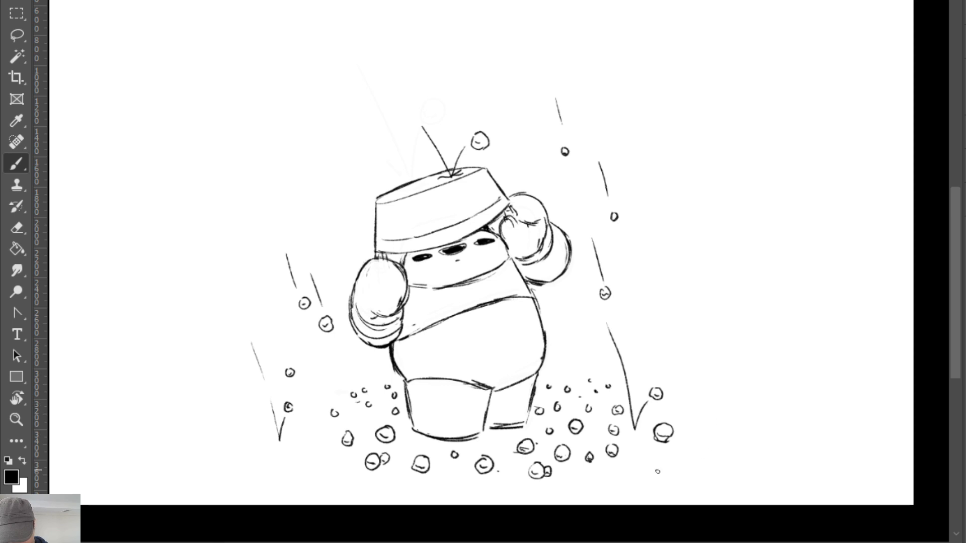
Draw a loose row of balls along the front edge of the ground, spanning both sides of the feet.
left_click_drag(635, 476, 637, 477)
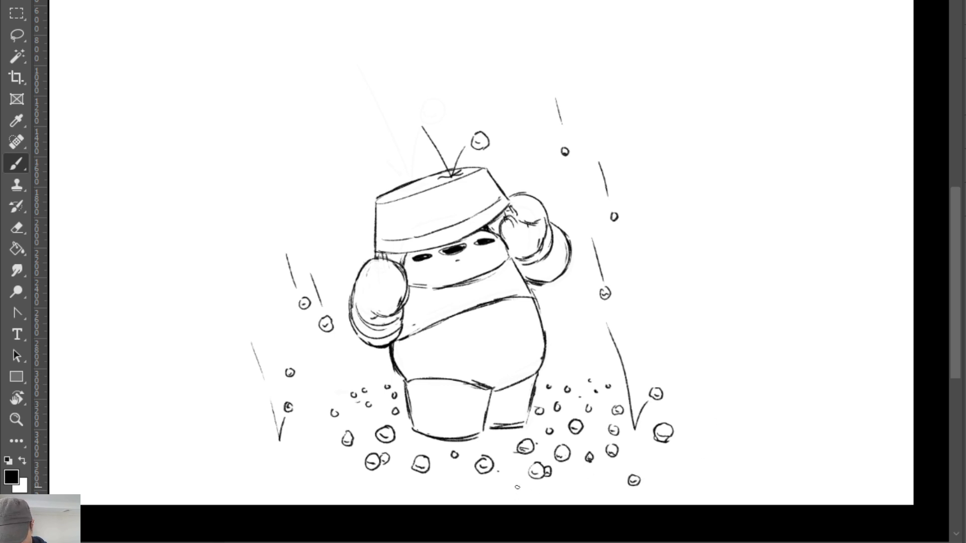
left_click_drag(518, 483, 527, 491)
left_click_drag(447, 478, 398, 478)
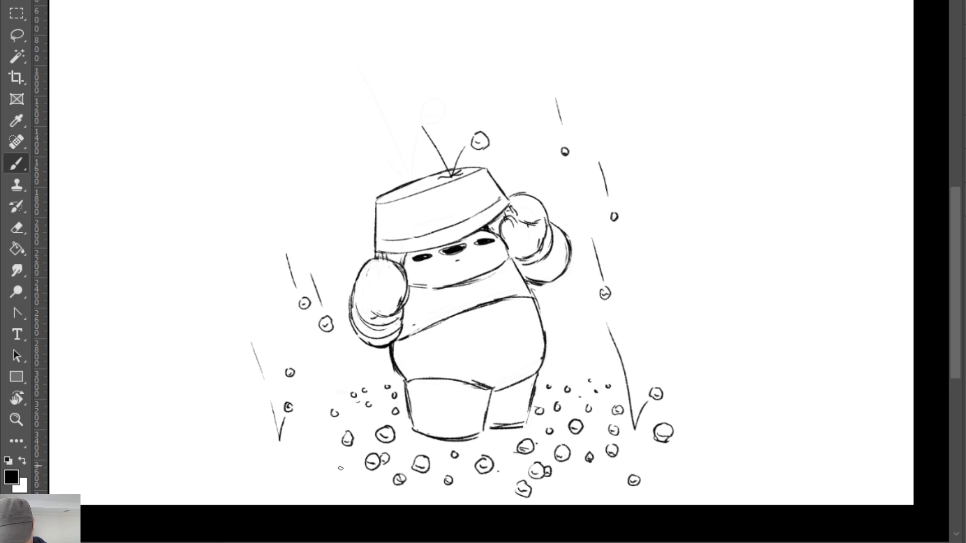
left_click_drag(341, 468, 347, 466)
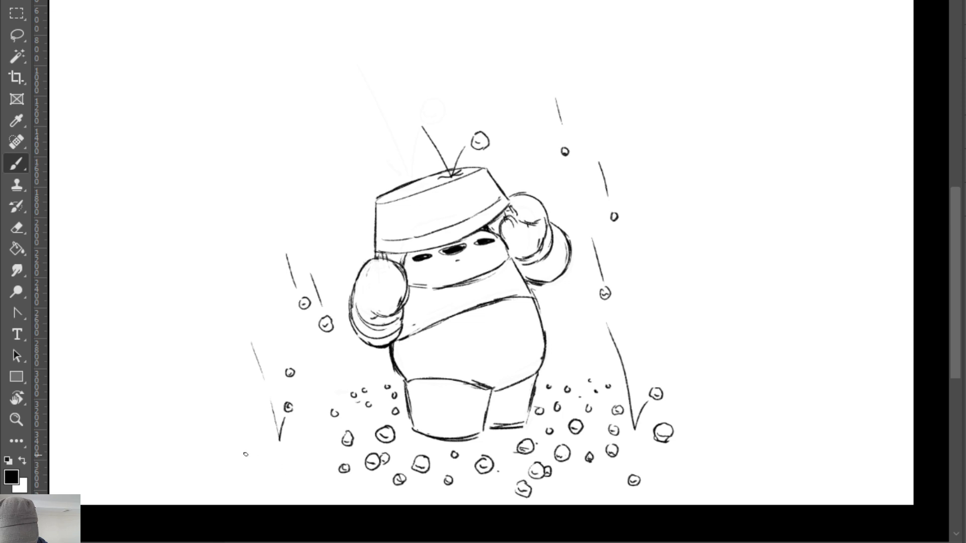
Scatter a few more balls on the outer ground areas to the far left and far right.
left_click_drag(246, 455, 242, 454)
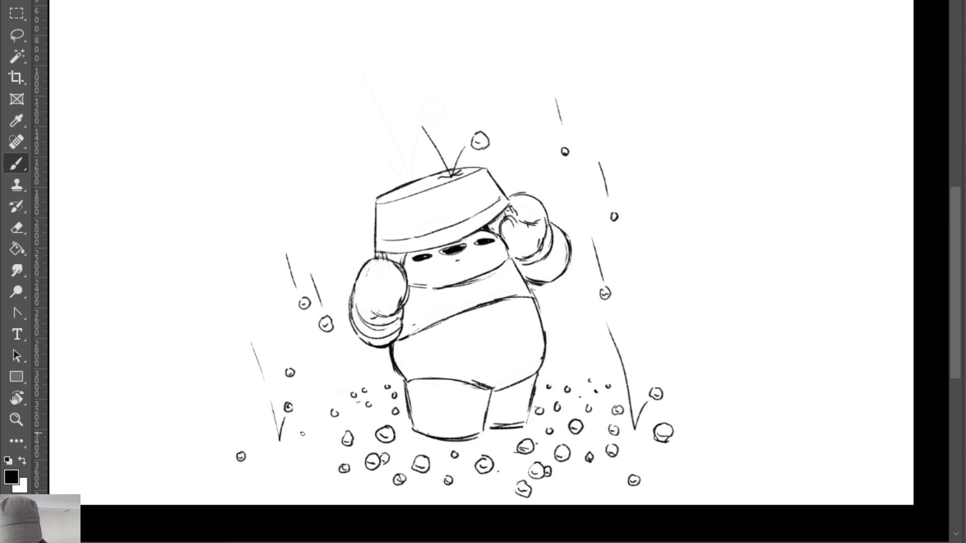
left_click_drag(301, 443, 337, 427)
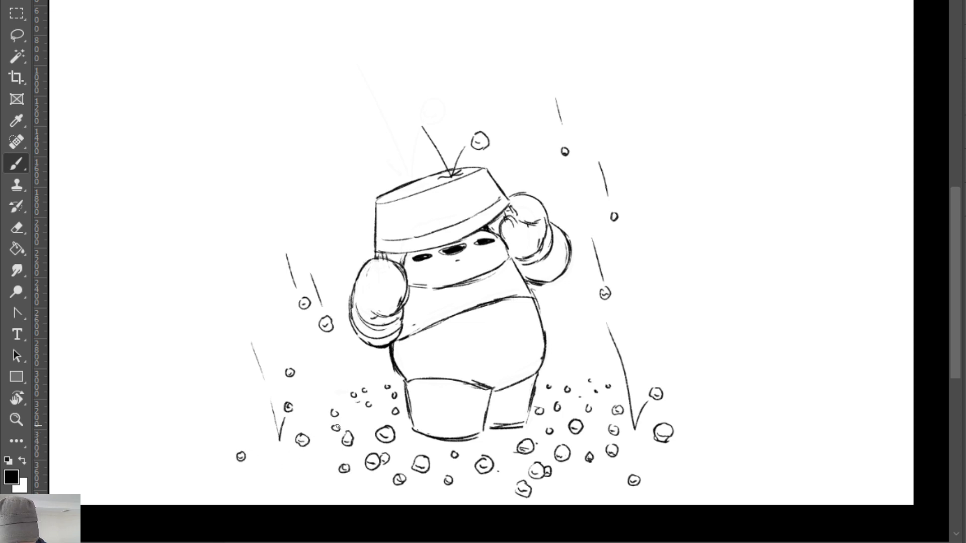
left_click_drag(325, 387, 323, 389)
left_click_drag(688, 385, 685, 389)
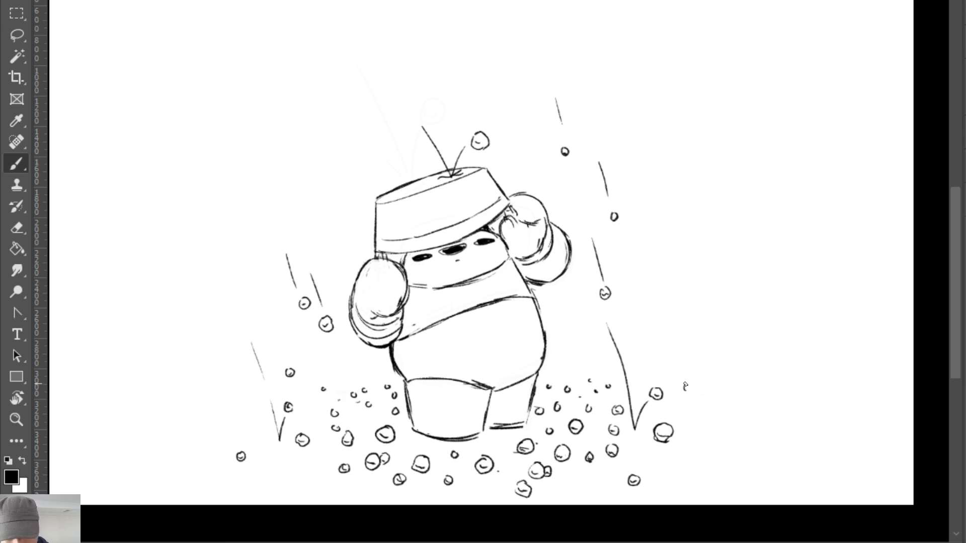
left_click_drag(649, 452, 652, 455)
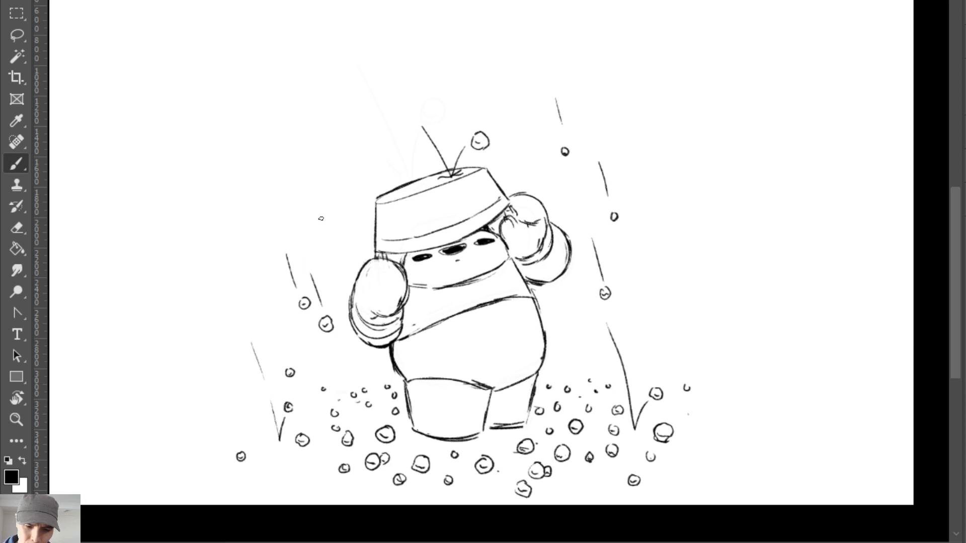
Draw a falling ball with a motion streak left of the hat and a ball bouncing off the hat's left edge.
left_click_drag(313, 196, 335, 259)
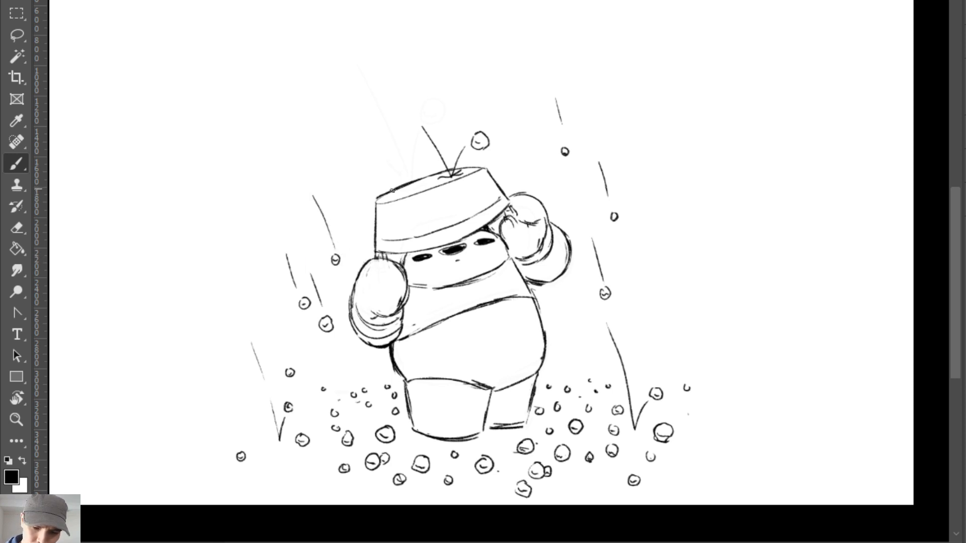
mouse_move(370, 161)
left_mouse_down()
mouse_move(386, 199)
mouse_move(357, 196)
left_mouse_up()
key("ctrl+z")
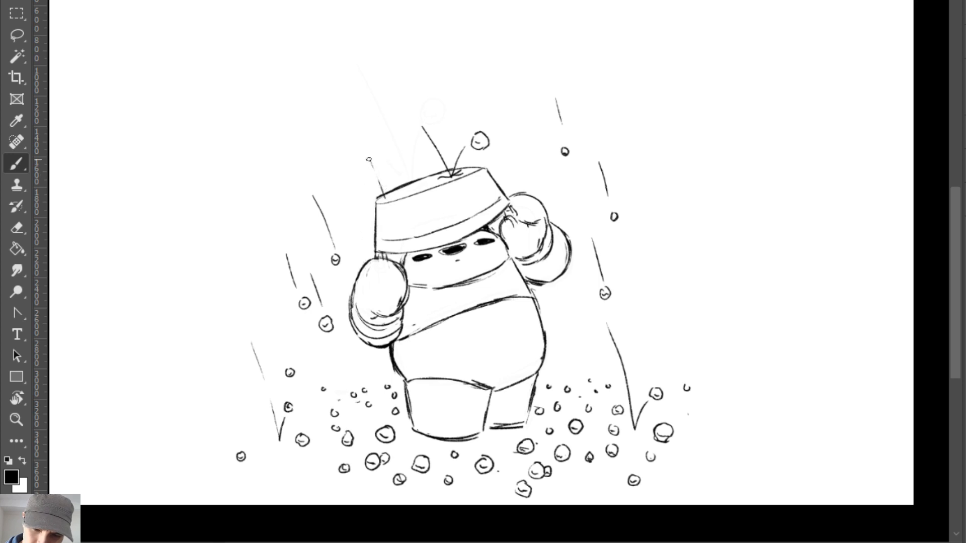
mouse_move(369, 160)
left_mouse_down()
mouse_move(380, 189)
mouse_move(360, 184)
mouse_move(357, 203)
mouse_move(376, 191)
mouse_move(349, 190)
left_mouse_up()
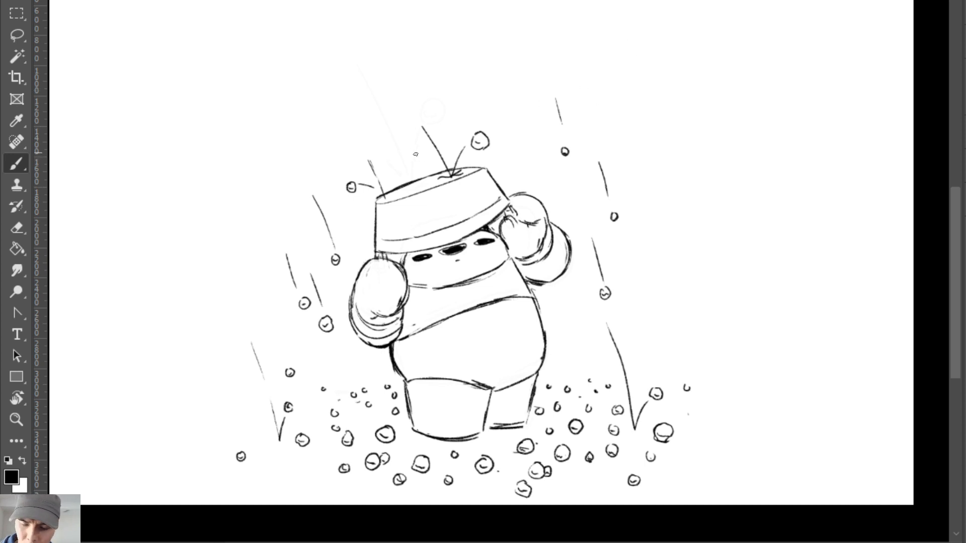
Add small bumpy texture marks across the flat top of the hat.
mouse_move(417, 160)
left_mouse_down()
mouse_move(427, 184)
mouse_move(408, 193)
mouse_move(427, 193)
left_mouse_up()
key("ctrl+z")
key("ctrl+z")
key("e")
key("b")
left_click_drag(375, 209, 438, 186)
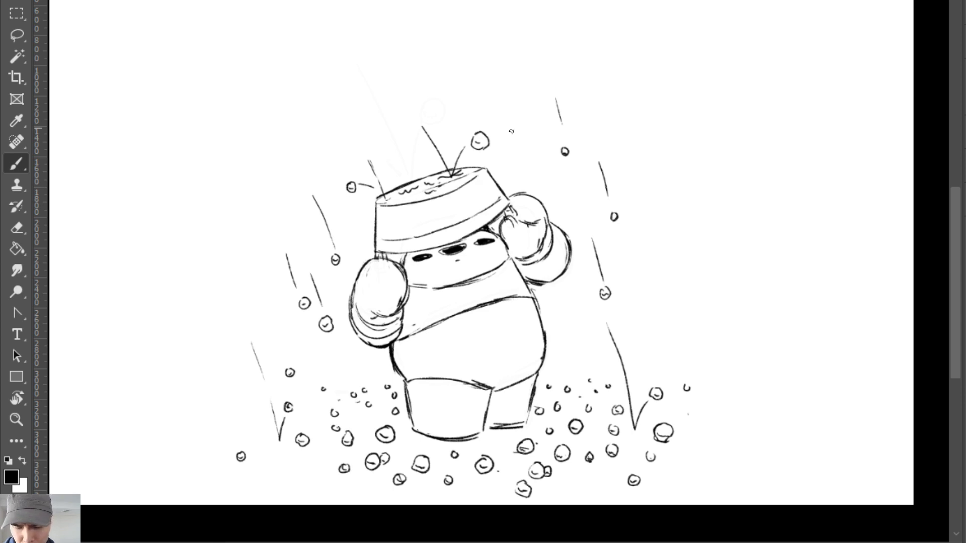
Draw a ball arcing off the hat's right side and falling balls with long streaks on both outer sides of the character.
left_click_drag(535, 177, 525, 169)
key("ctrl+z")
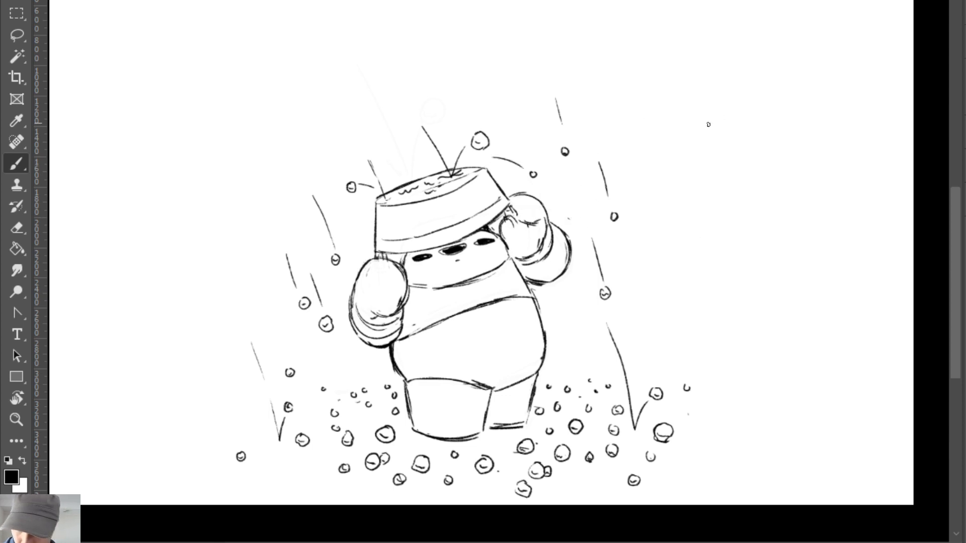
left_click_drag(623, 139, 654, 231)
key("ctrl+z")
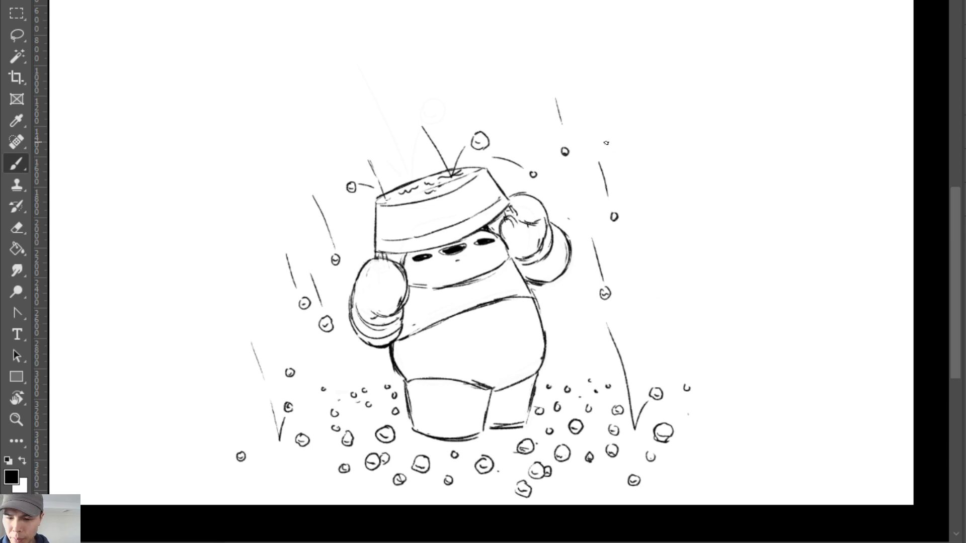
left_click_drag(604, 140, 642, 245)
key("ctrl+z")
mouse_move(255, 212)
left_mouse_down()
mouse_move(278, 302)
mouse_move(271, 293)
left_mouse_up()
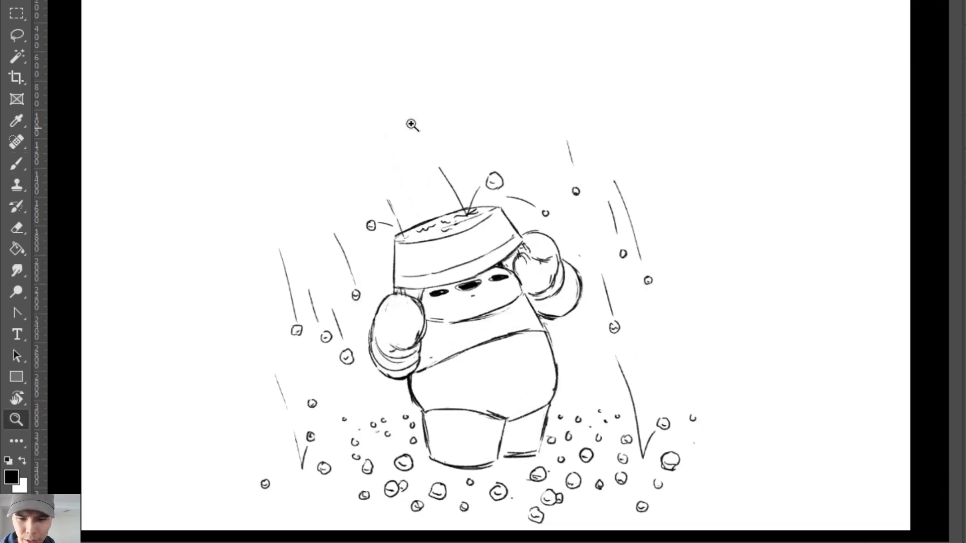
Draw one very large ball high above the hat, with an inner curve on its left side and motion streaks above it.
key("ctrl+0")
mouse_move(378, 93)
left_mouse_down()
mouse_move(378, 152)
mouse_move(440, 150)
mouse_move(439, 84)
mouse_move(385, 70)
mouse_move(358, 111)
mouse_move(362, 136)
left_mouse_up()
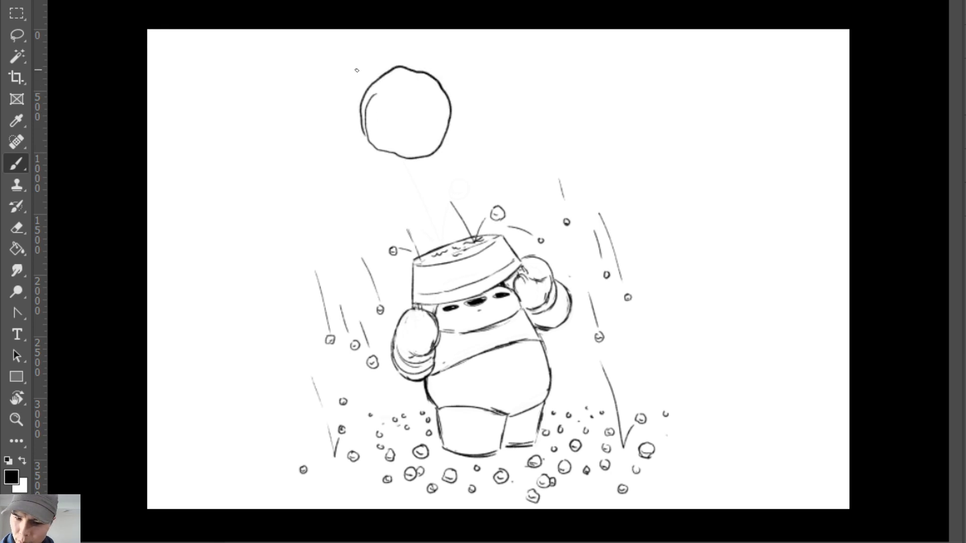
left_click_drag(358, 76, 365, 80)
key("e")
key("b")
key("ctrl")
key("ctrl+z")
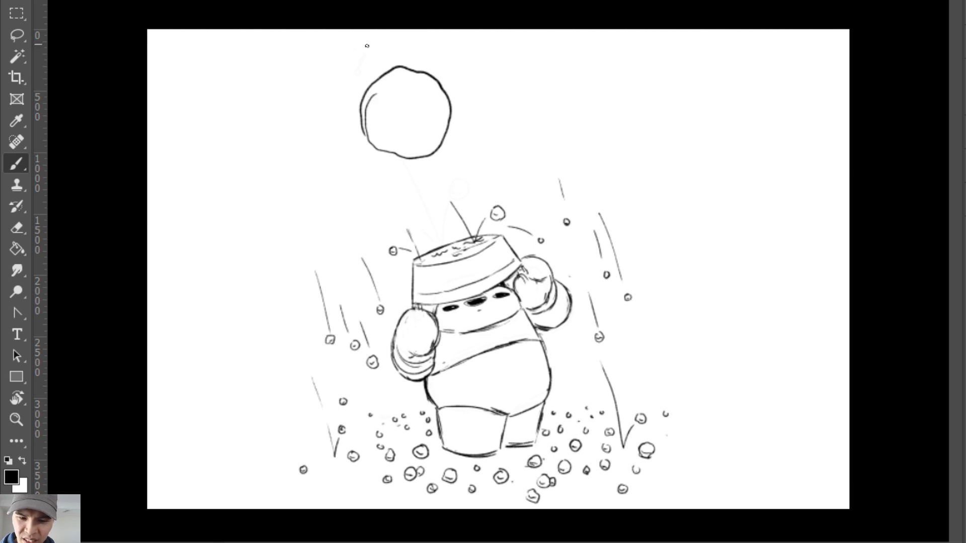
left_click_drag(349, 37, 368, 73)
left_click_drag(414, 50, 424, 67)
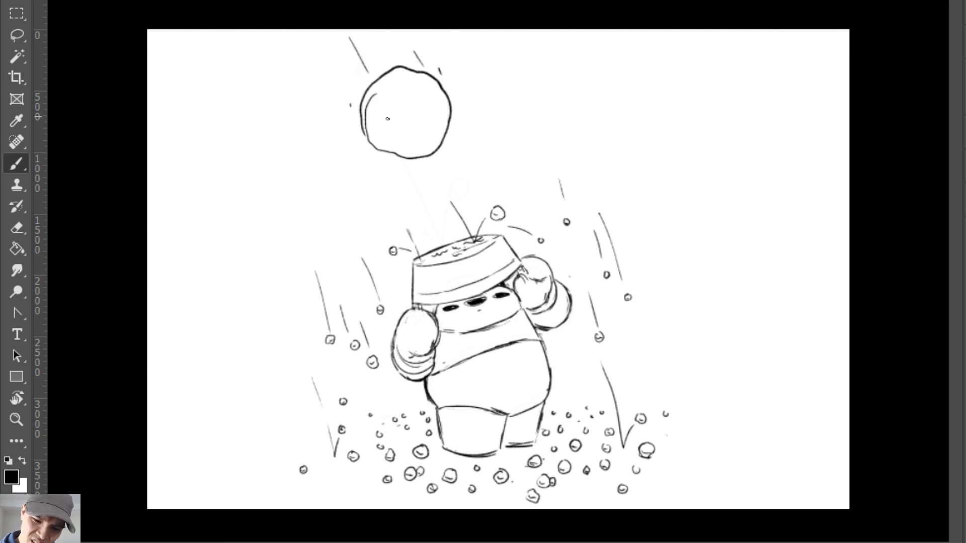
Add small bumpy texture marks across the lower half of the large ball.
mouse_move(408, 147)
left_mouse_down()
mouse_move(426, 149)
mouse_move(438, 128)
left_mouse_up()
left_click_drag(416, 135, 409, 149)
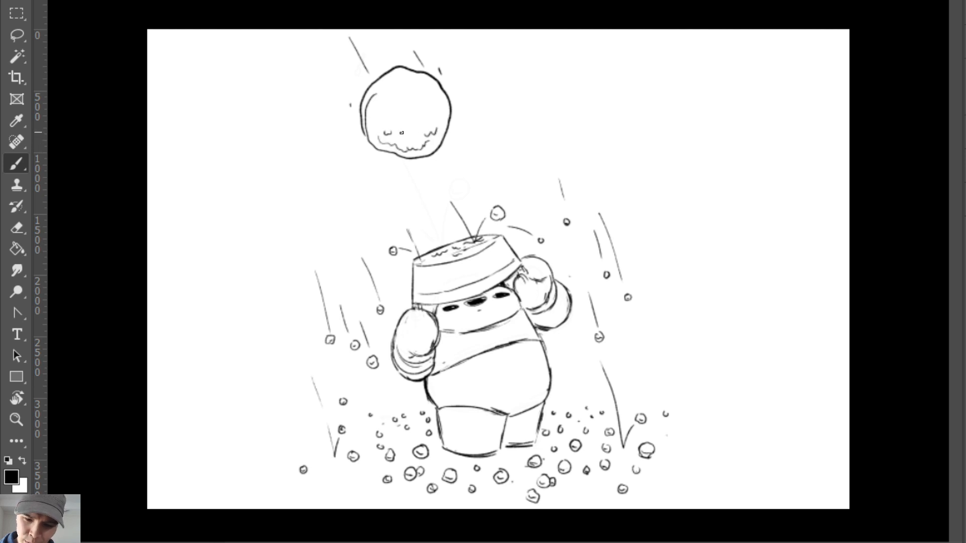
left_click_drag(437, 114, 443, 124)
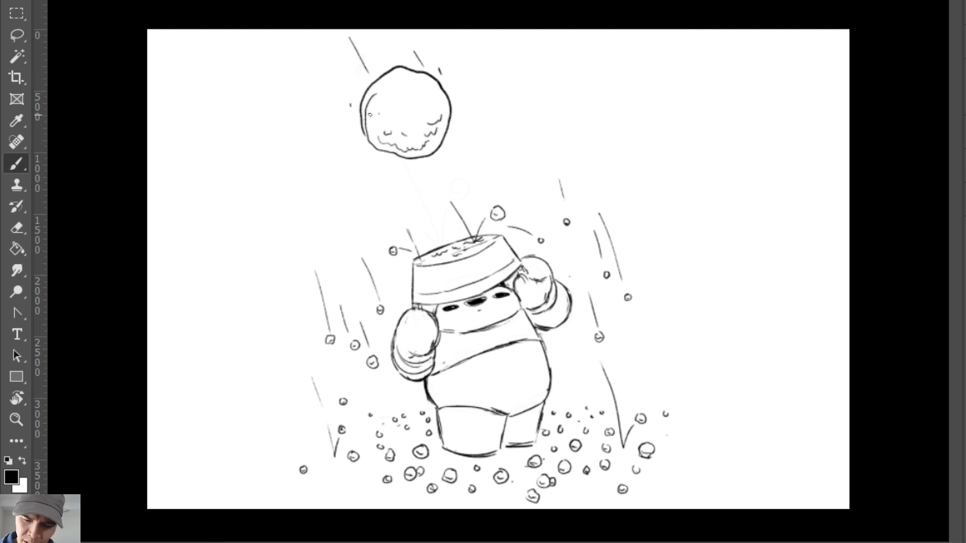
mouse_move(371, 110)
left_mouse_down()
mouse_move(383, 123)
mouse_move(401, 112)
mouse_move(377, 129)
mouse_move(392, 131)
left_mouse_up()
key("e")
key("b")
key("e")
key("b")
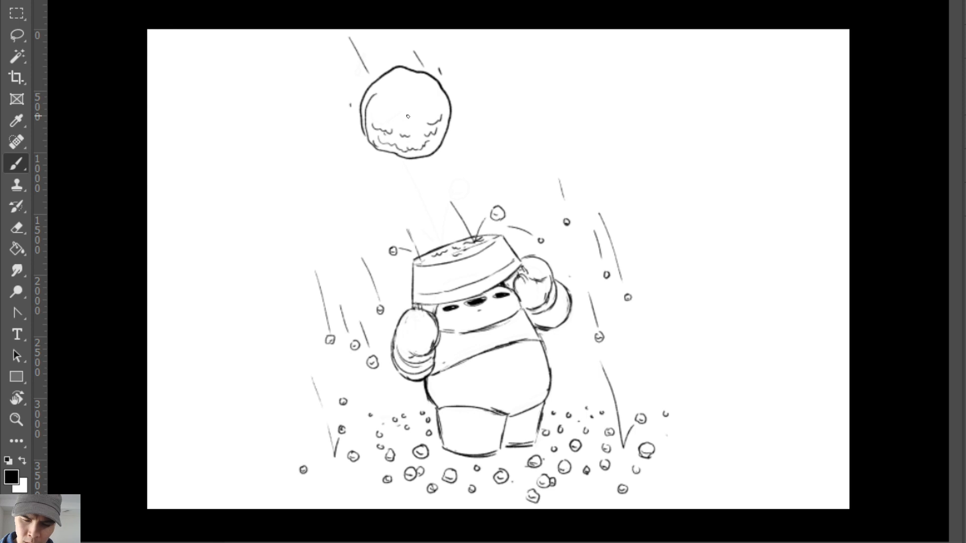
left_click_drag(422, 156, 435, 142)
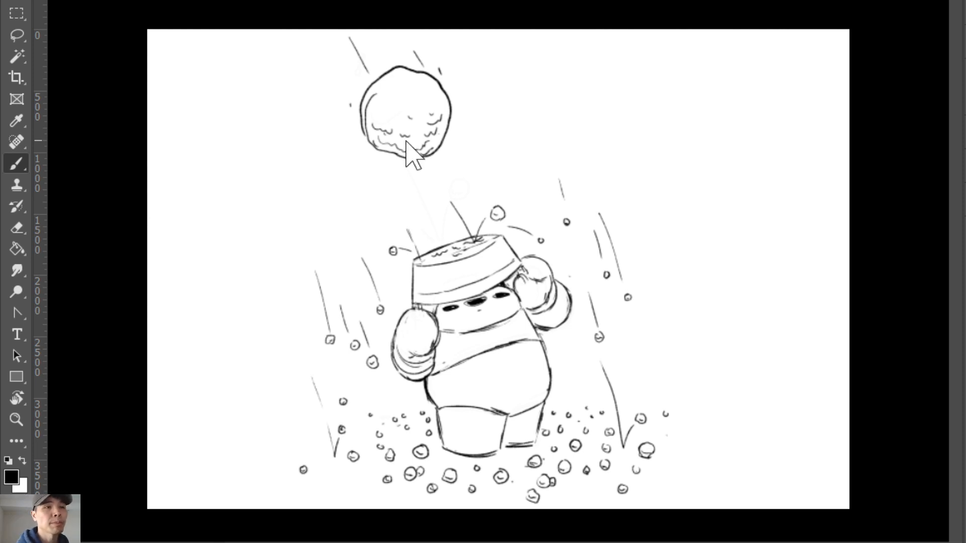
key("e")
key("b")
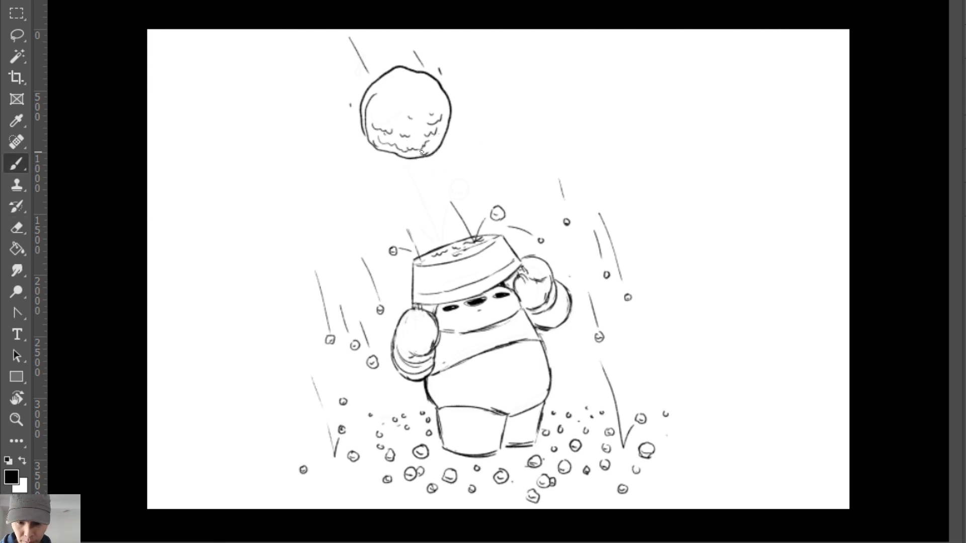
Thicken and roughen the large ball's outline along its bottom and right side.
left_click_drag(450, 122, 420, 155)
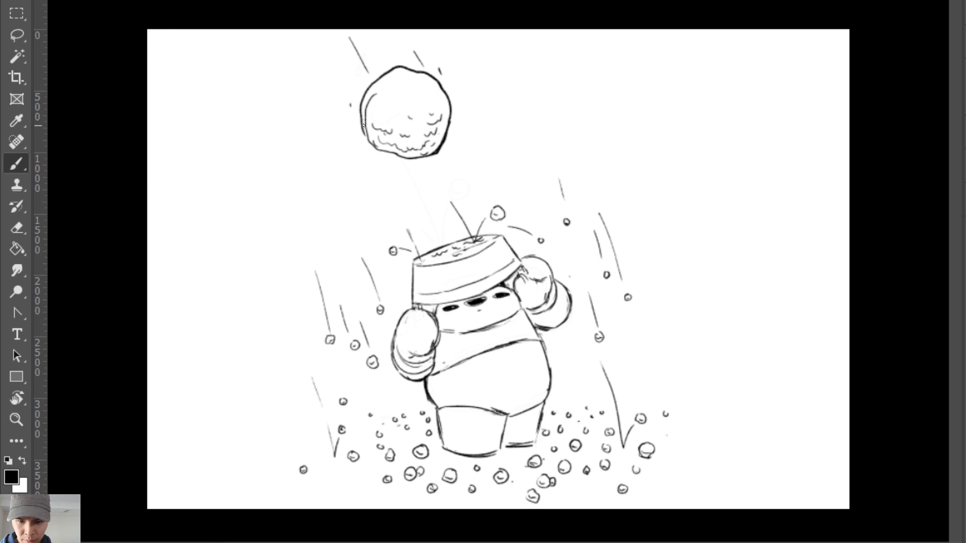
mouse_move(363, 125)
left_mouse_down()
mouse_move(392, 155)
mouse_move(430, 154)
left_mouse_up()
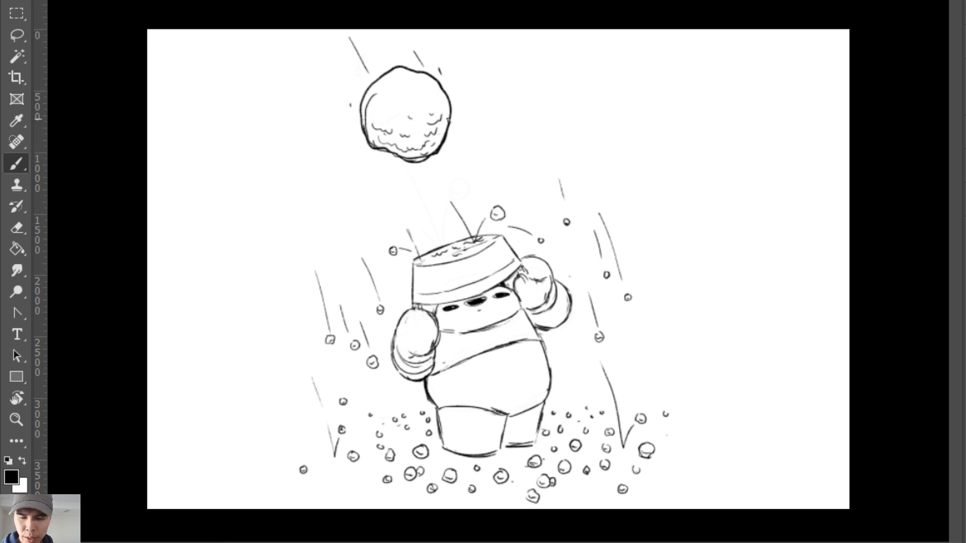
left_click_drag(448, 119, 445, 137)
left_click_drag(454, 102, 452, 130)
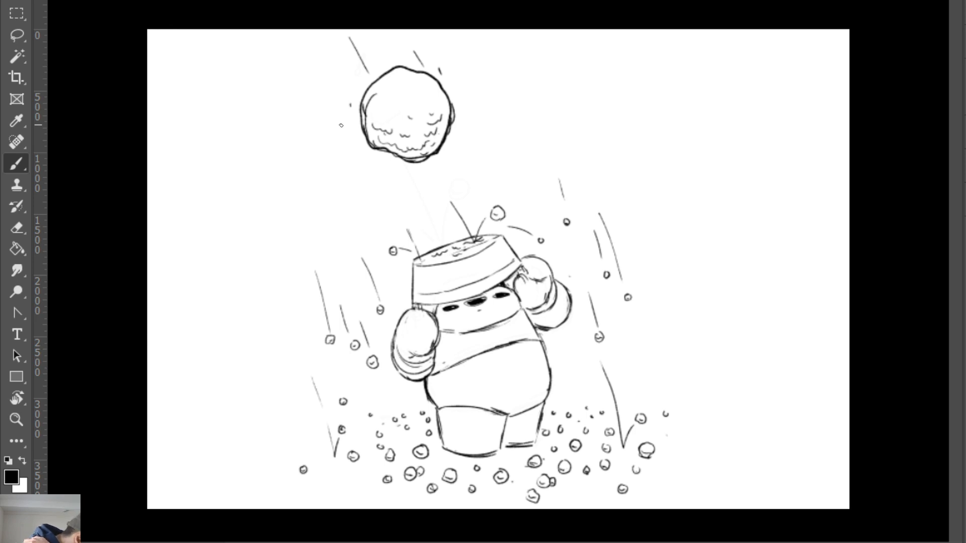
Extend the motion streak above the hat toward the large ball, and replace the speck beside the ball with a small fragment.
key("e")
key("b")
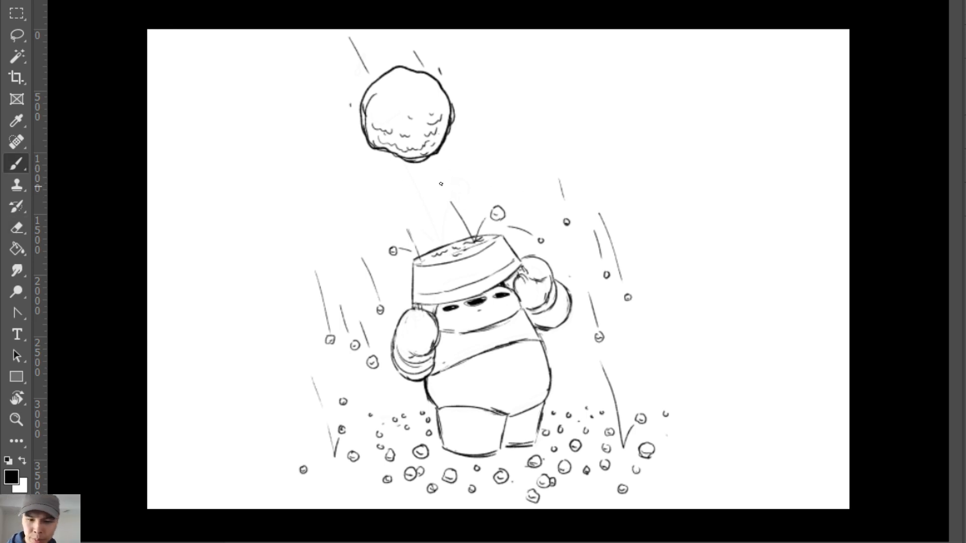
left_click_drag(430, 169, 445, 192)
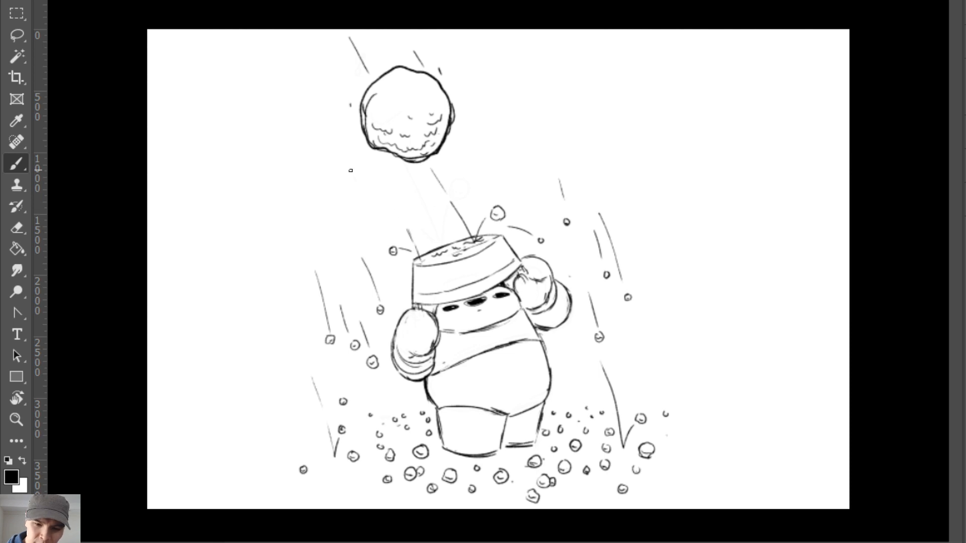
key("e")
left_click(350, 106)
key("b")
left_click_drag(348, 71, 351, 73)
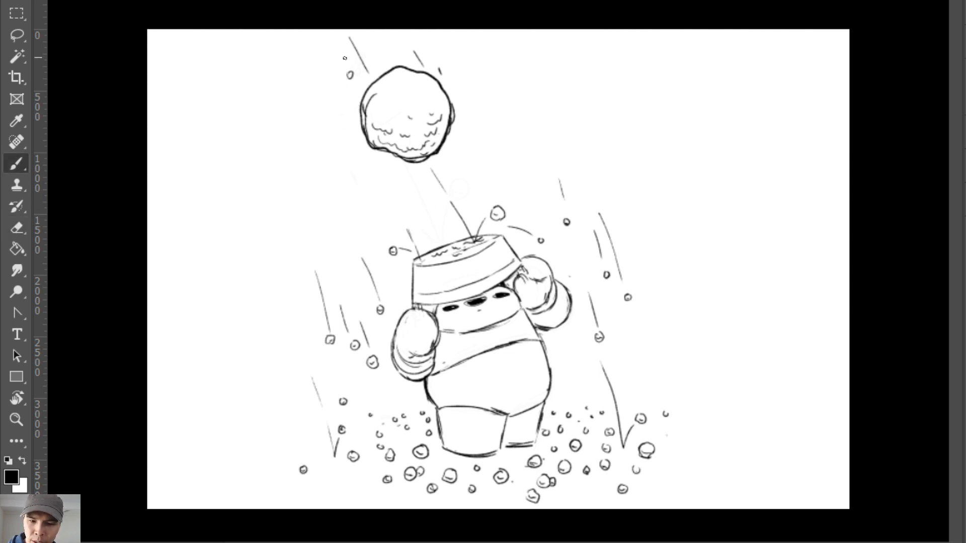
Erase the streak below the large ball and move the ball with its fragments down and right, closer to the hat.
key("v")
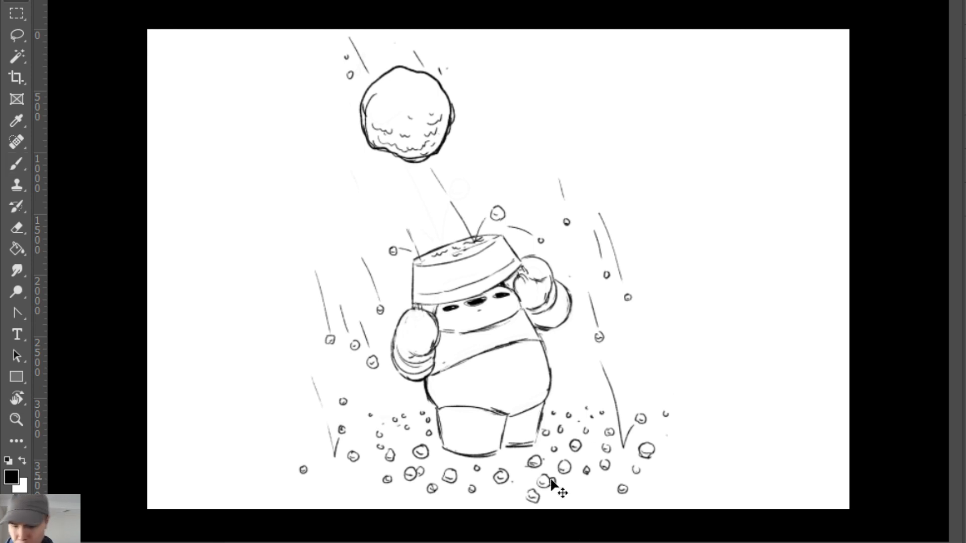
key("l")
key("e")
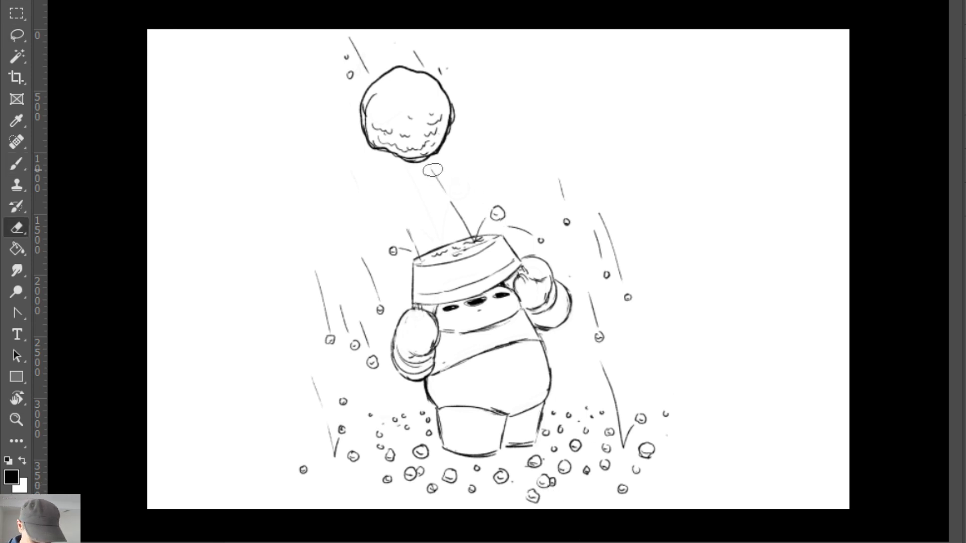
mouse_move(433, 169)
left_mouse_down()
mouse_move(448, 190)
mouse_move(334, 166)
mouse_move(362, 183)
left_mouse_up()
key("l")
key("v")
left_click_drag(444, 138, 456, 163)
key("ctrl+d")
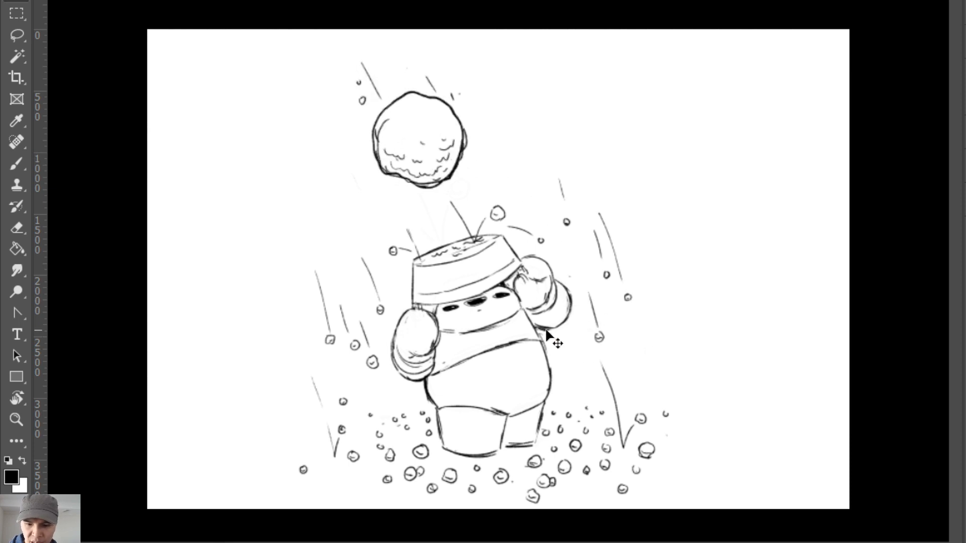
Move the whole drawing slightly up and over to the left half of the canvas.
left_click_drag(546, 332, 561, 319)
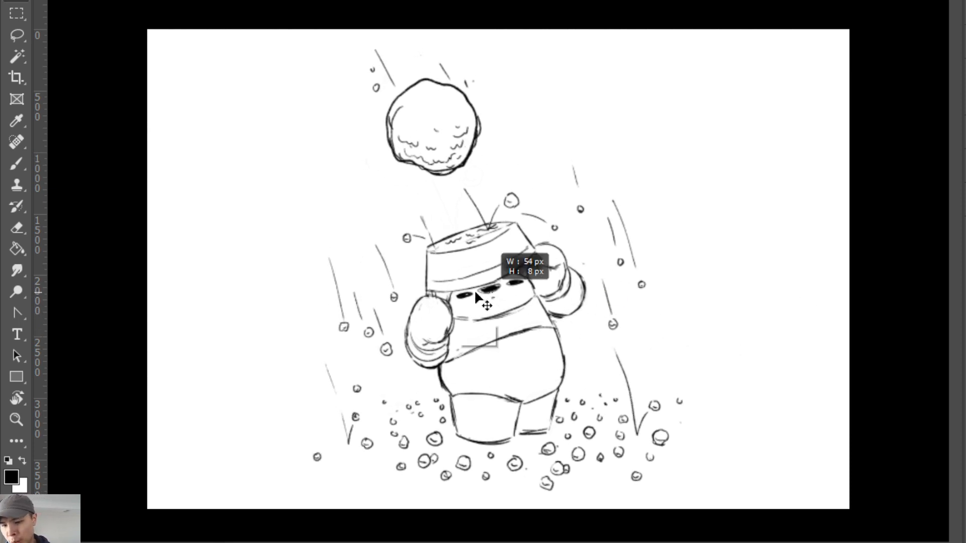
mouse_move(488, 294)
left_mouse_down()
mouse_move(347, 295)
mouse_move(376, 294)
left_mouse_up()
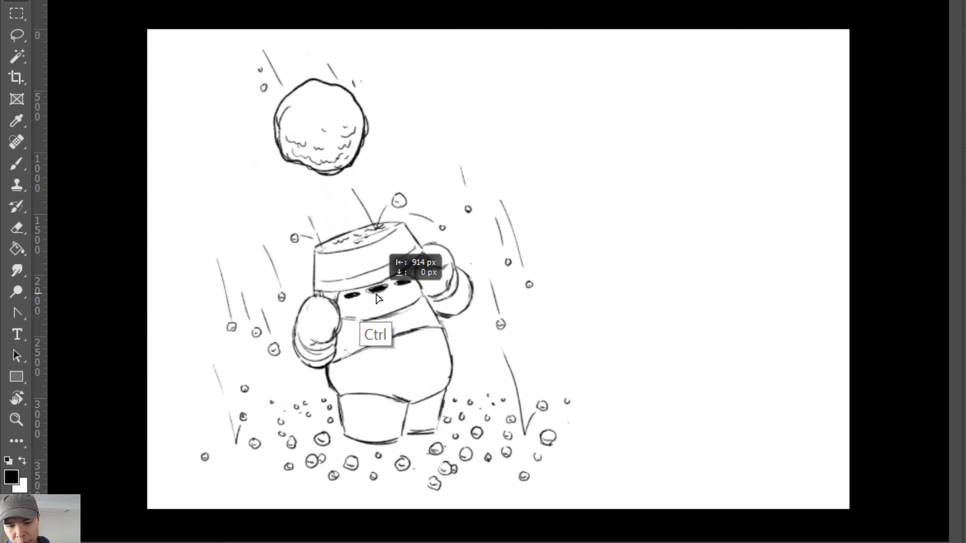
Redefine the character's eyes and nose with cleaner, darker shapes.
key("b")
key("e")
key("b")
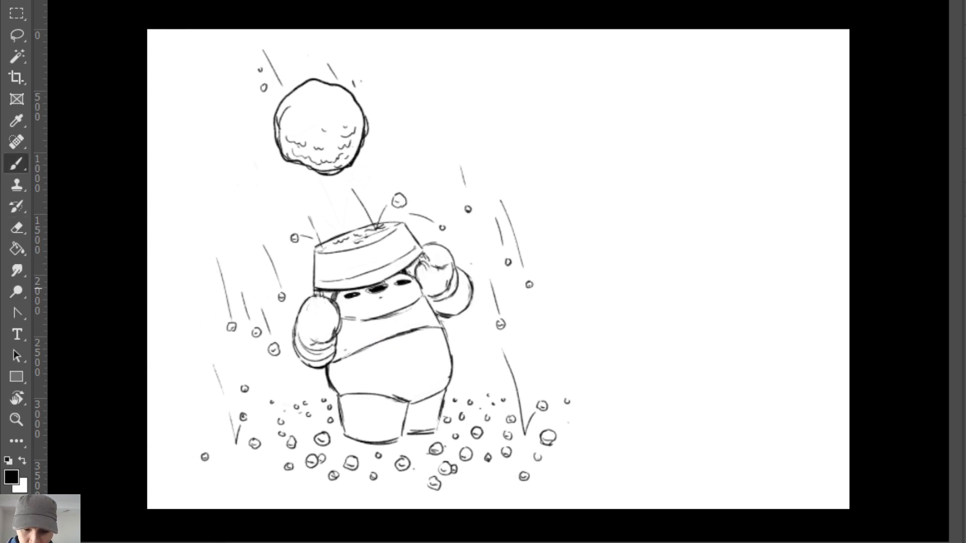
key("ctrl")
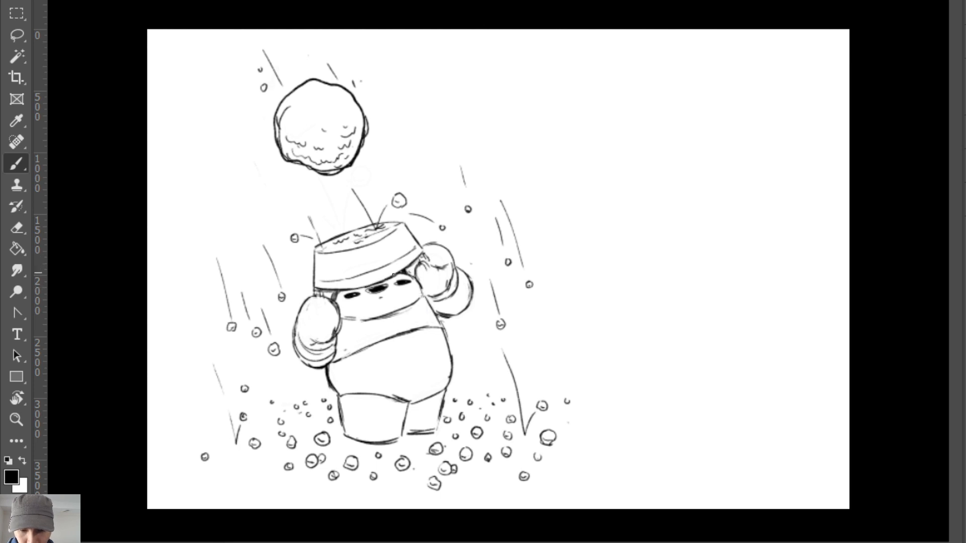
key("e")
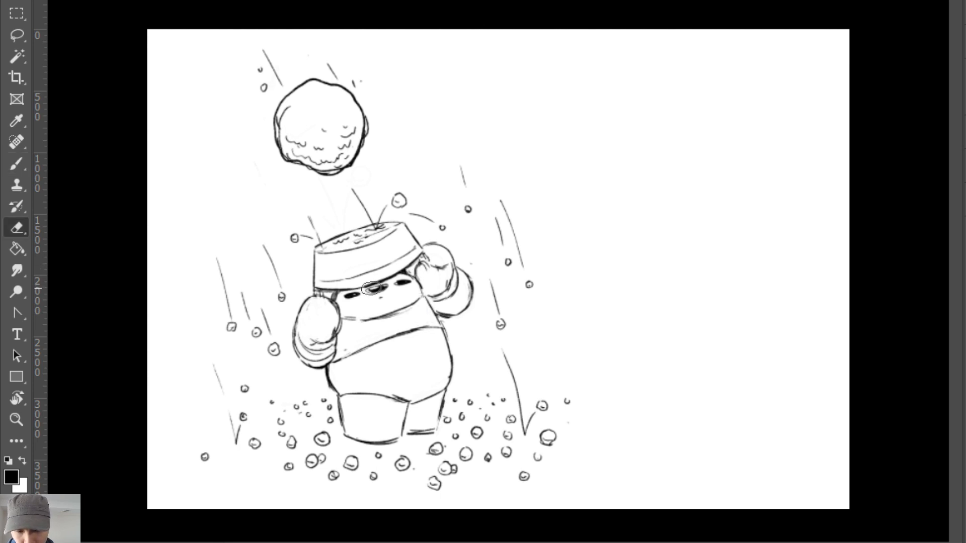
key("b")
mouse_move(372, 290)
left_mouse_down()
mouse_move(410, 282)
mouse_move(360, 295)
left_mouse_up()
key("e")
key("b")
key("e")
key("b")
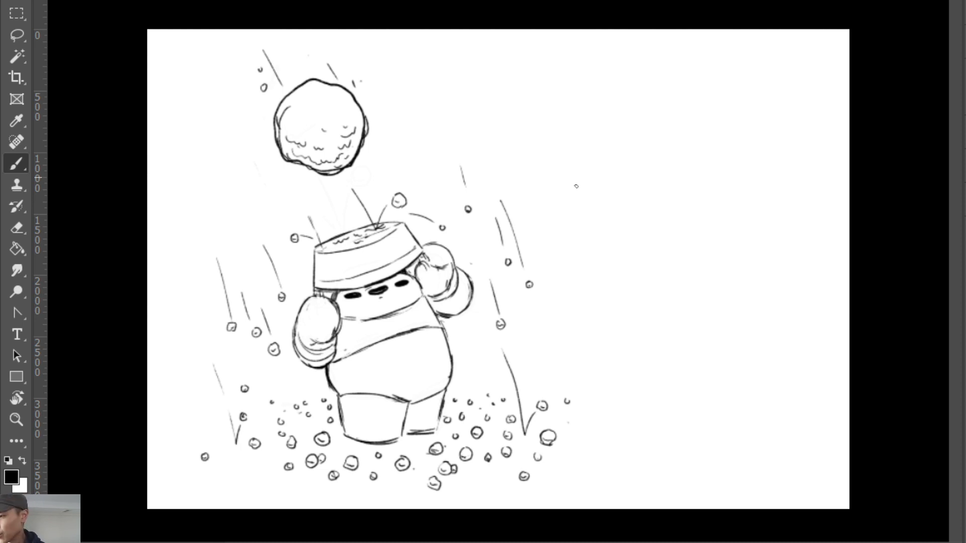
Thicken the right outline of the body and belly, and nudge the whole drawing slightly further left.
left_click_drag(420, 284, 457, 374)
key("ctrl+z")
mouse_move(444, 330)
left_mouse_down()
mouse_move(447, 389)
mouse_move(451, 380)
left_mouse_up()
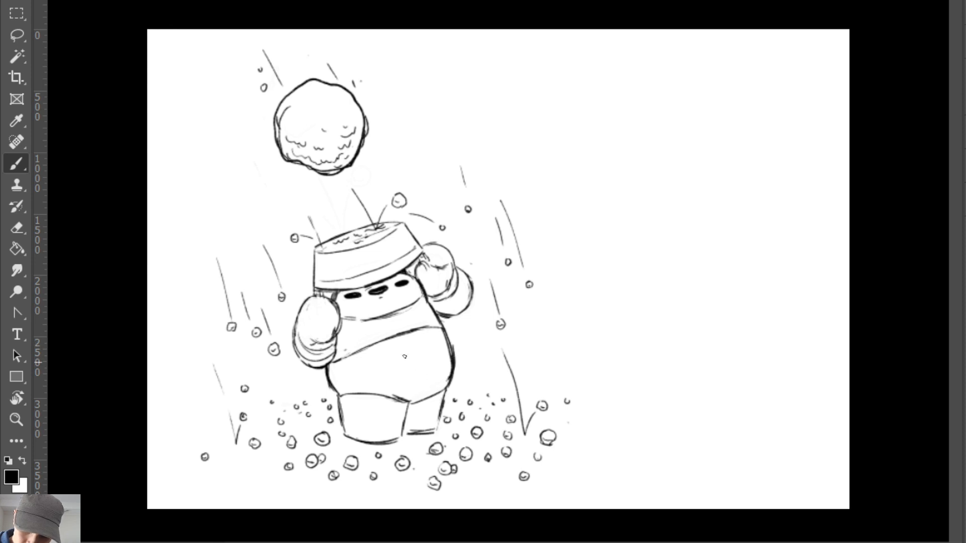
left_click_drag(344, 357, 404, 333)
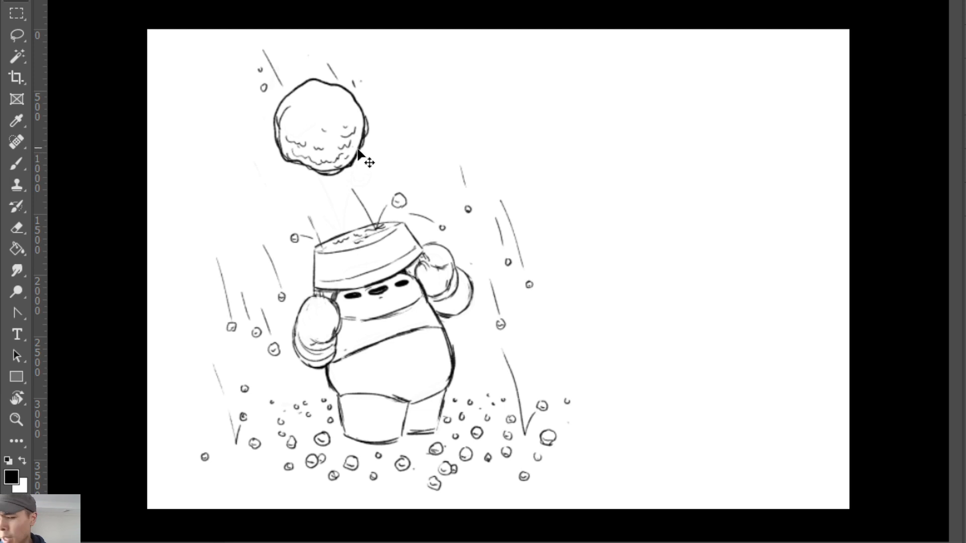
left_click_drag(359, 144, 340, 142)
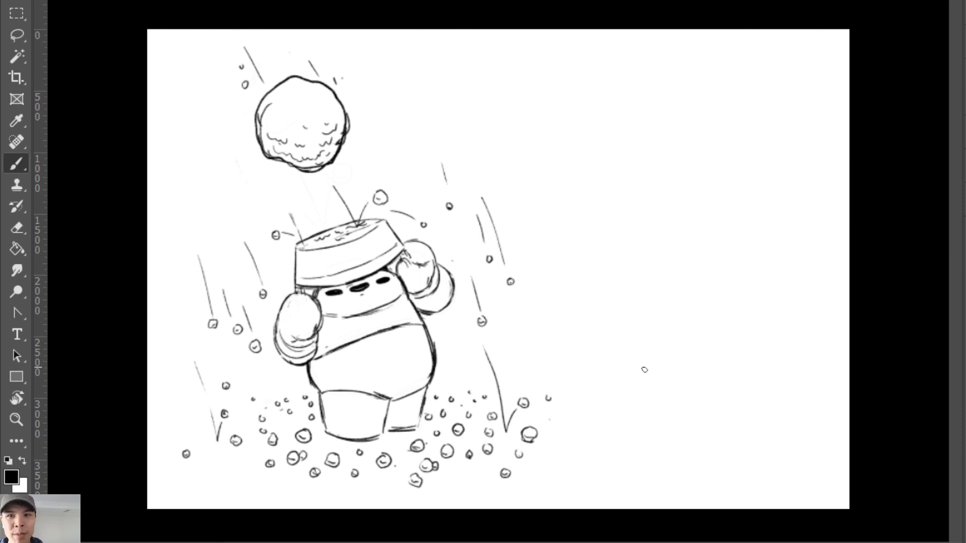
left_click_drag(653, 374, 695, 374)
key("ctrl+z")
left_click_drag(635, 381, 726, 378)
key("ctrl+z")
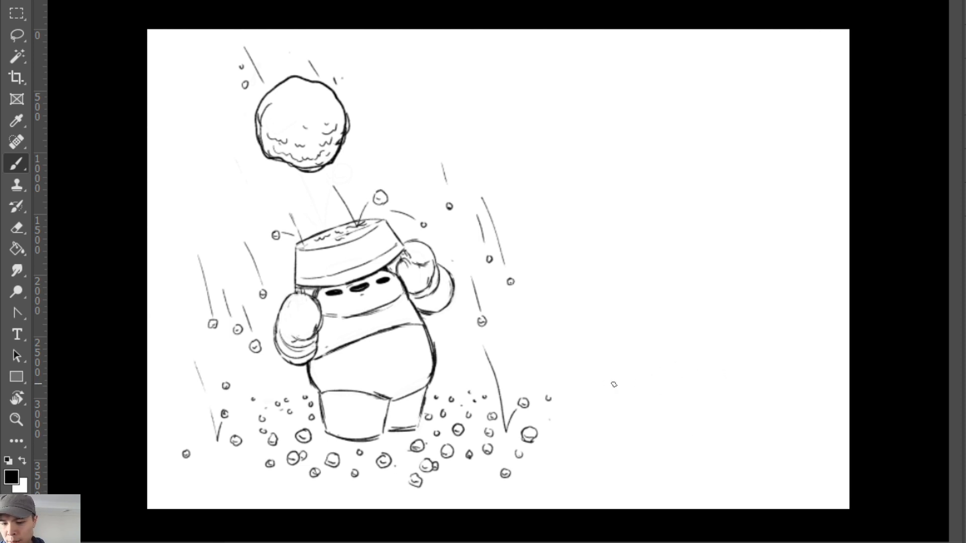
left_click_drag(615, 383, 727, 379)
key("ctrl+z")
left_click_drag(610, 383, 765, 378)
key("ctrl+z")
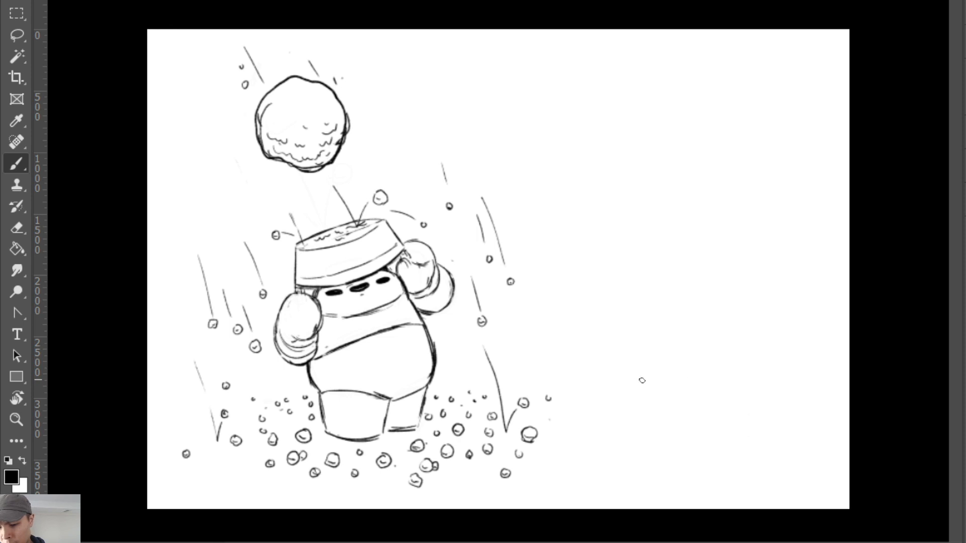
left_click_drag(677, 384, 769, 386)
key("ctrl+z")
left_click_drag(642, 388, 754, 388)
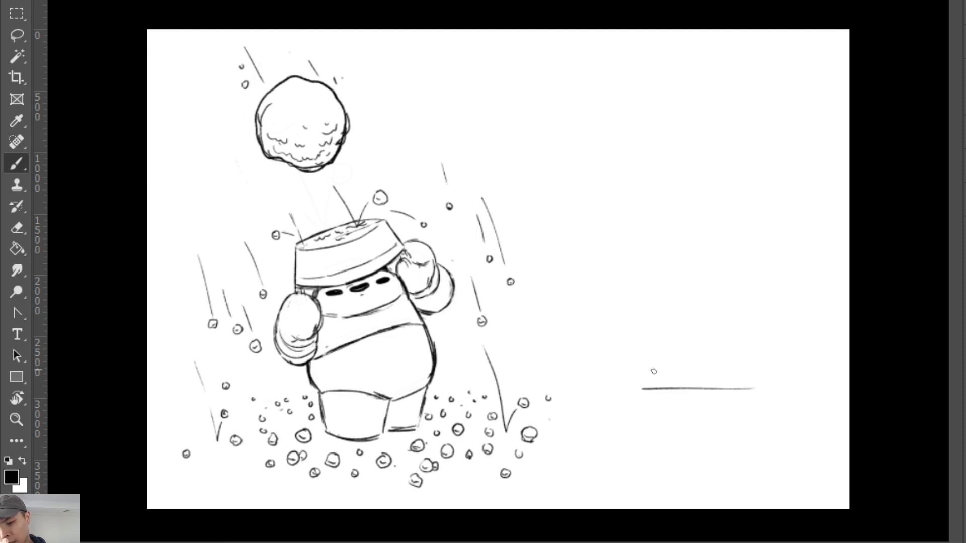
left_click_drag(654, 378, 654, 384)
key("ctrl+z")
key("ctrl+z")
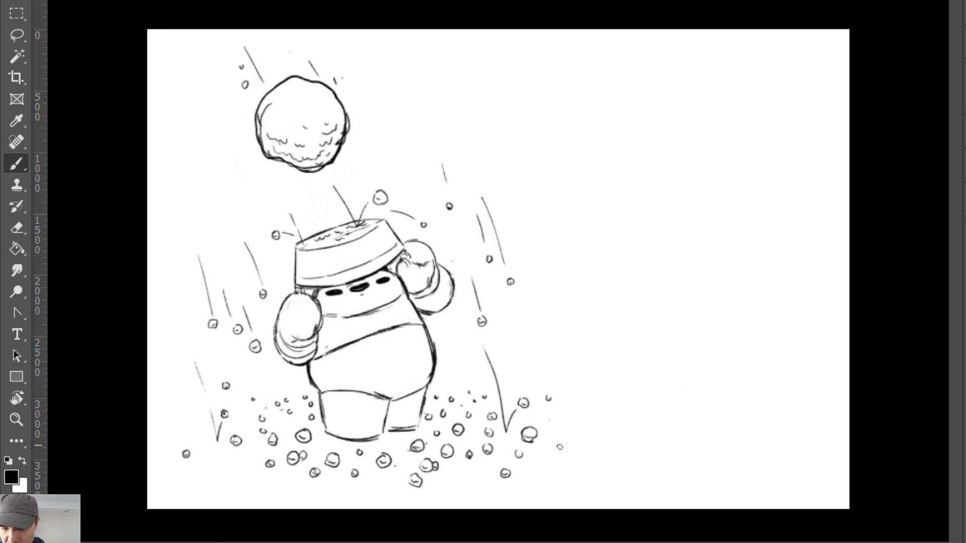
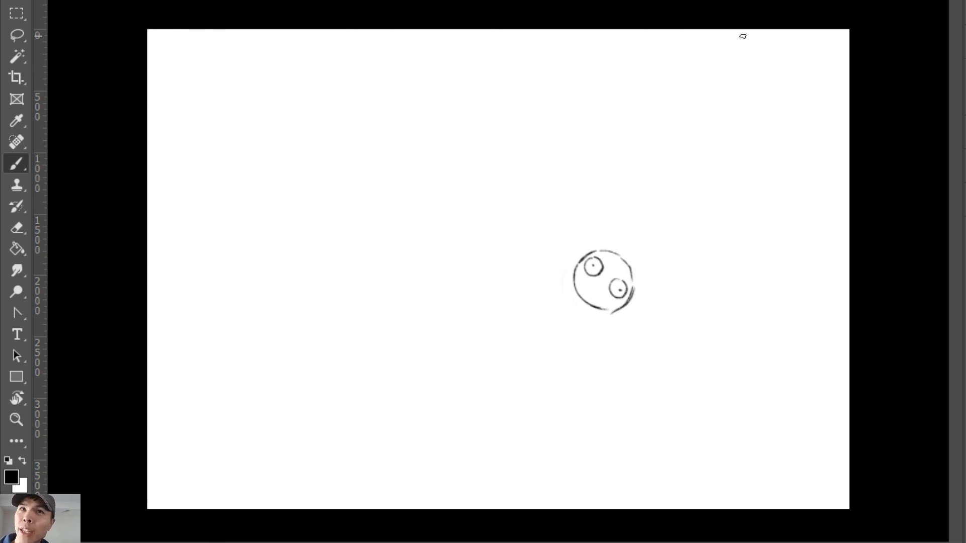
Draw a jagged double-lined lightning bolt from the canvas's upper edge toward the round head, with a second zigzag branch on its right side.
mouse_move(746, 30)
left_mouse_down()
mouse_move(719, 48)
mouse_move(720, 109)
mouse_move(694, 119)
mouse_move(687, 144)
mouse_move(648, 148)
mouse_move(643, 194)
mouse_move(658, 207)
mouse_move(621, 249)
left_mouse_up()
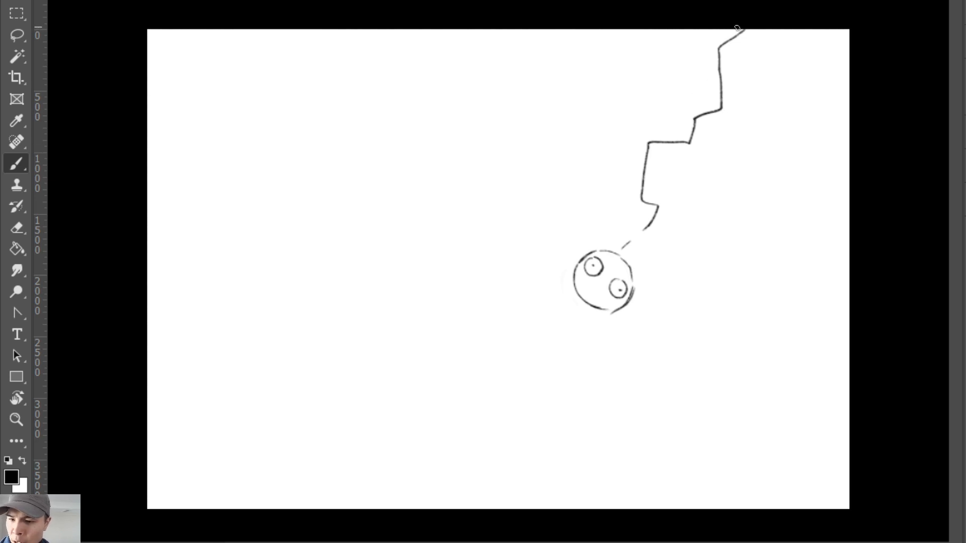
mouse_move(729, 34)
left_mouse_down()
mouse_move(703, 48)
mouse_move(716, 107)
mouse_move(684, 110)
mouse_move(685, 139)
mouse_move(647, 127)
mouse_move(630, 187)
mouse_move(634, 207)
mouse_move(651, 212)
mouse_move(642, 230)
left_mouse_up()
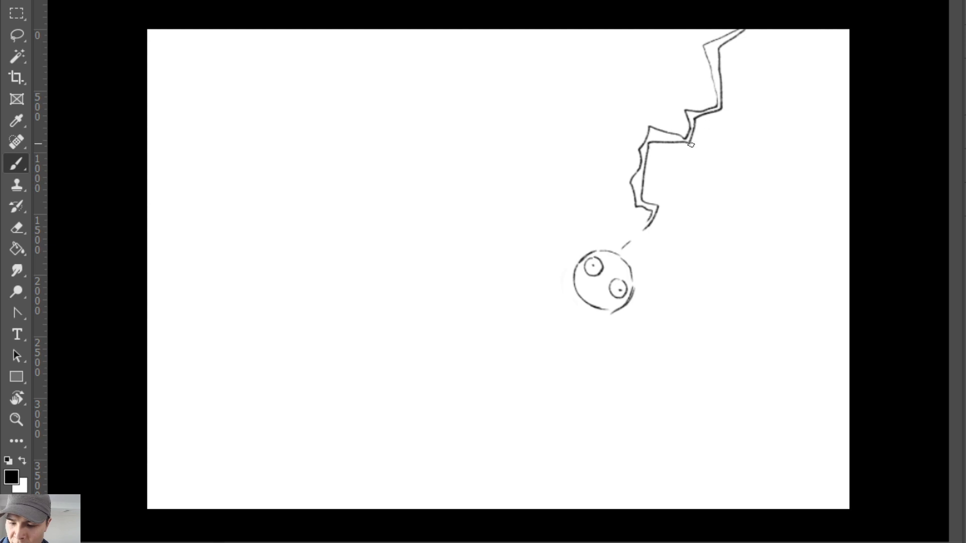
mouse_move(687, 144)
left_mouse_down()
mouse_move(699, 167)
mouse_move(677, 183)
mouse_move(680, 224)
mouse_move(661, 252)
mouse_move(682, 235)
left_mouse_up()
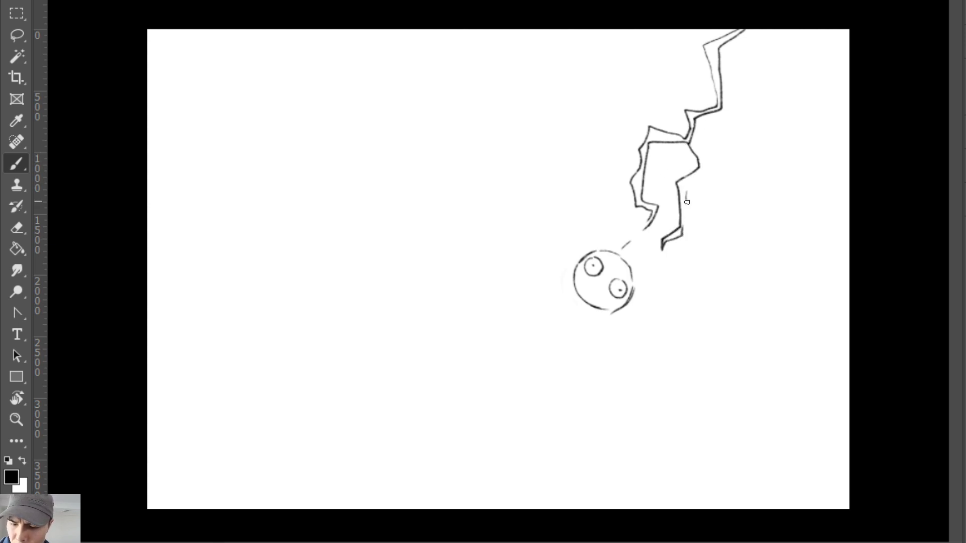
mouse_move(684, 195)
left_mouse_down()
mouse_move(705, 171)
mouse_move(701, 137)
mouse_move(664, 237)
left_mouse_up()
key("e")
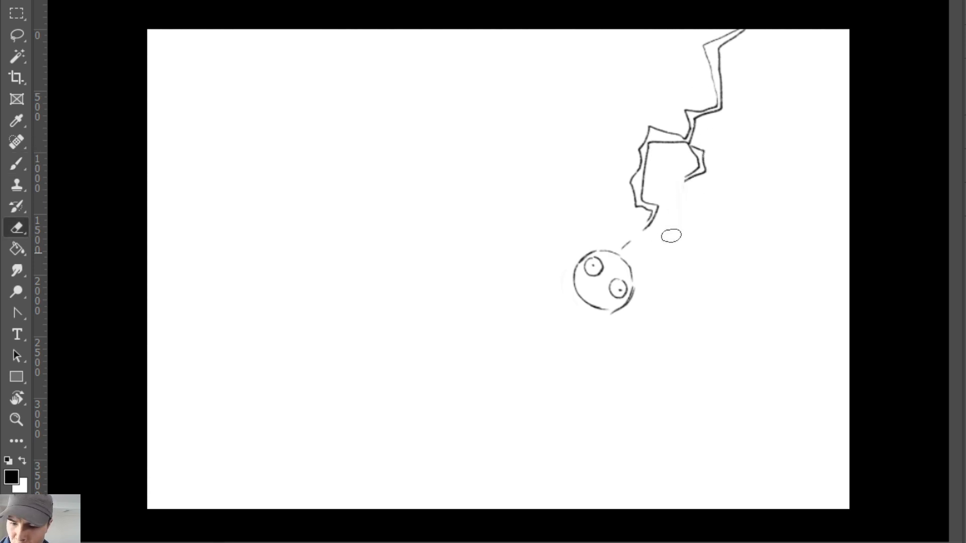
key("b")
mouse_move(682, 179)
left_mouse_down()
mouse_move(695, 210)
mouse_move(687, 181)
mouse_move(694, 216)
mouse_move(686, 204)
mouse_move(677, 213)
mouse_move(681, 242)
left_mouse_up()
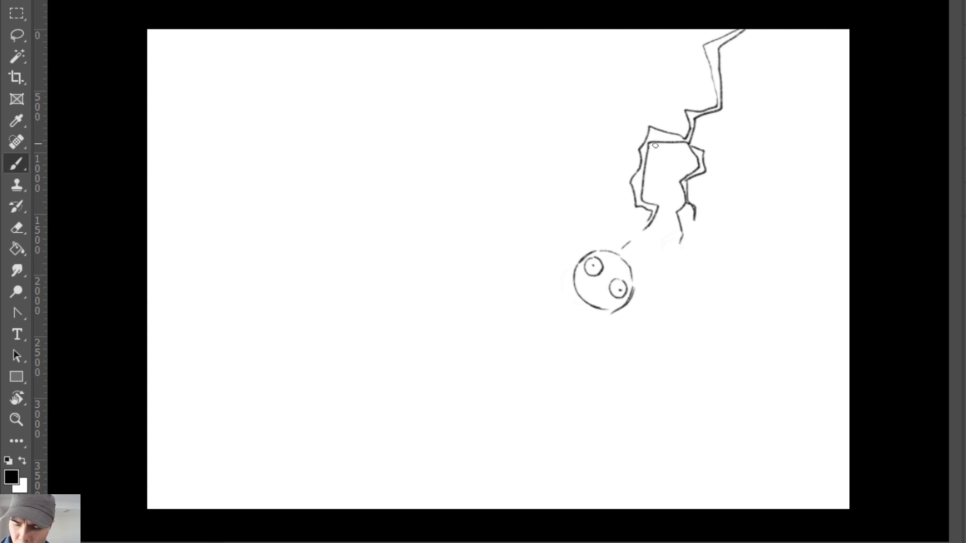
Erase the inner line and lower end of the main bolt and redraw them as a thicker zigzag reaching the head.
key("e")
mouse_move(653, 149)
left_mouse_down()
mouse_move(649, 220)
mouse_move(646, 201)
mouse_move(620, 249)
left_mouse_up()
key("b")
key("e")
key("b")
mouse_move(653, 202)
left_mouse_down()
mouse_move(668, 226)
mouse_move(638, 254)
left_mouse_up()
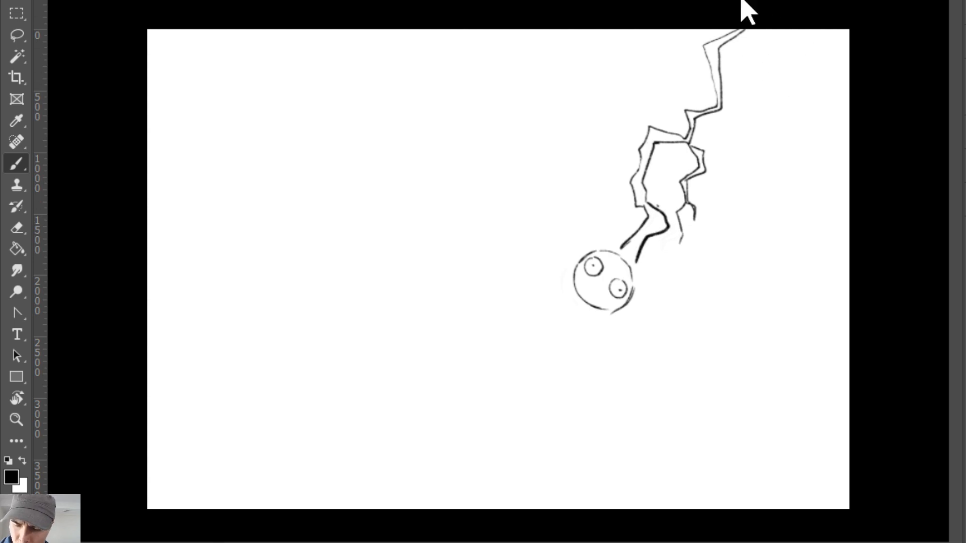
Rework the bolt's uppermost bend and add a short pointed offshoot at its first lower corner.
key("e")
key("b")
left_click_drag(733, 38, 718, 72)
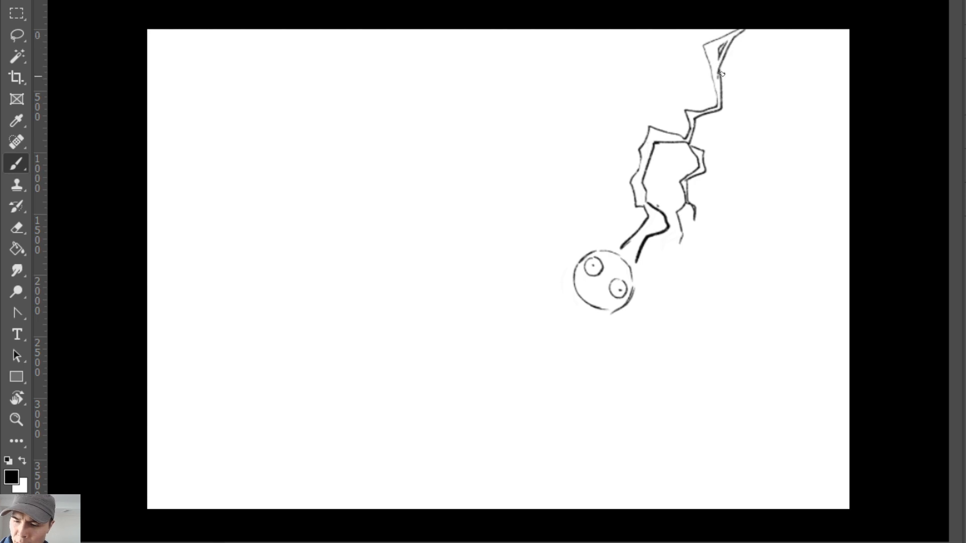
key("e")
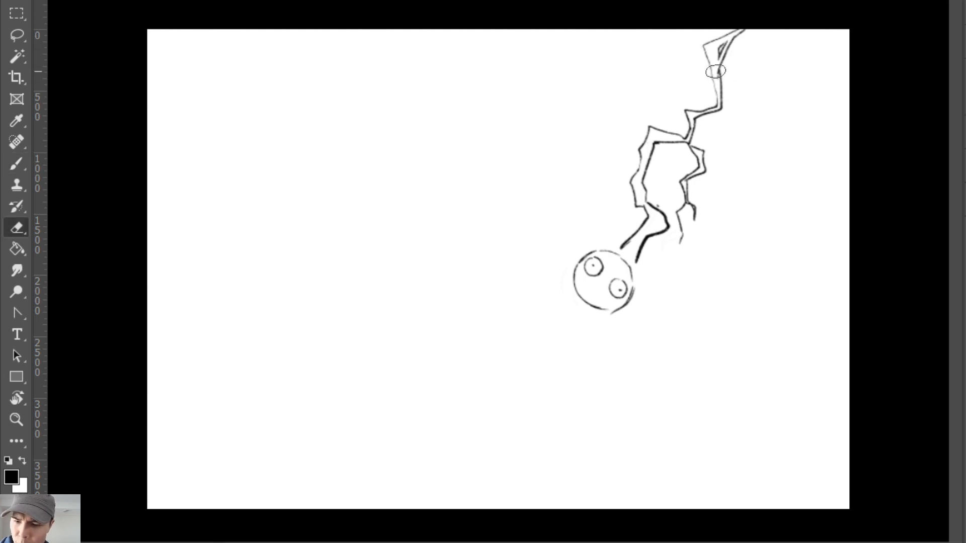
left_click_drag(713, 67, 730, 146)
key("b")
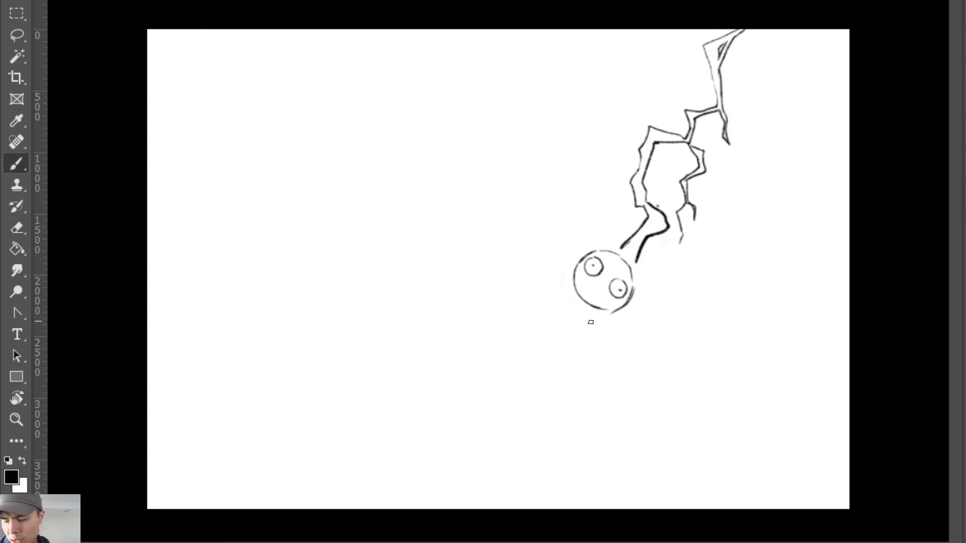
Add a small pointed fork extending left from the bolt's middle bend.
mouse_move(647, 127)
left_mouse_down()
mouse_move(626, 109)
mouse_move(604, 118)
mouse_move(637, 121)
mouse_move(632, 113)
mouse_move(613, 122)
mouse_move(630, 119)
mouse_move(649, 131)
left_mouse_up()
key("ctrl+z")
key("e")
key("b")
key("e")
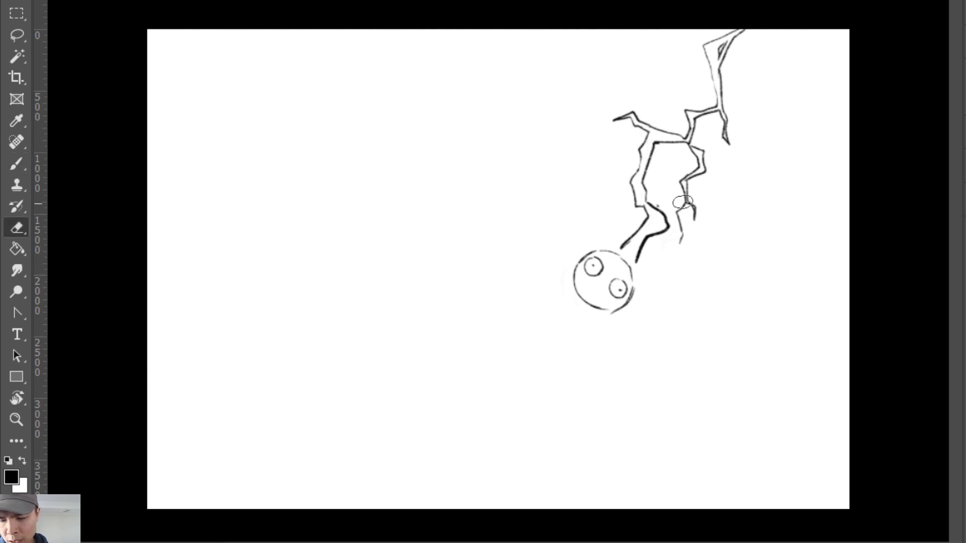
Erase the lower part of the right branch and end it in a short pointed tip.
mouse_move(686, 194)
left_mouse_down()
mouse_move(695, 225)
mouse_move(687, 168)
mouse_move(698, 173)
mouse_move(694, 223)
mouse_move(702, 172)
left_mouse_up()
key("b")
key("e")
key("b")
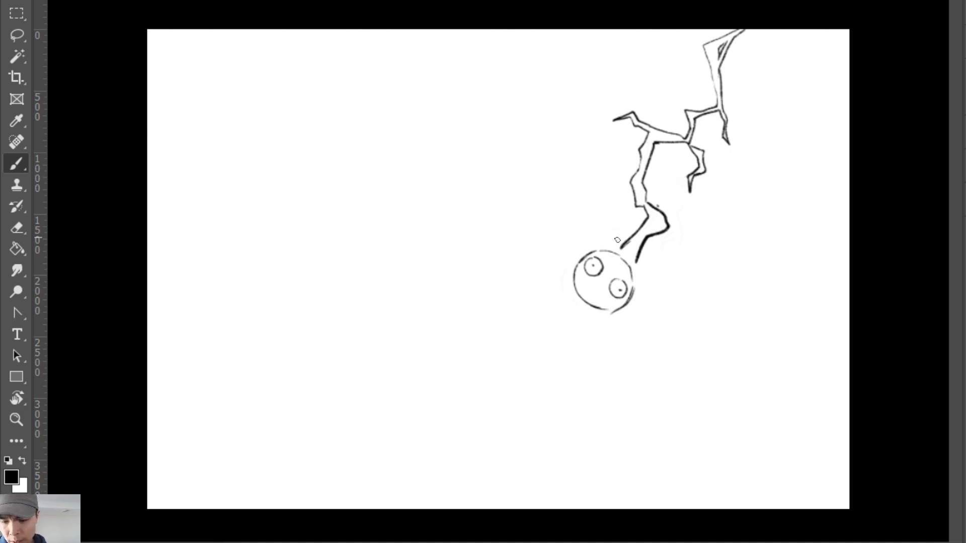
Draw short impact lines above the head and a large spiky burst to its right where the lightning strikes.
left_click_drag(617, 240, 603, 177)
key("ctrl+z")
mouse_move(624, 215)
left_mouse_down()
mouse_move(623, 240)
mouse_move(610, 205)
mouse_move(607, 222)
left_mouse_up()
mouse_move(652, 258)
left_mouse_down()
mouse_move(665, 268)
mouse_move(644, 280)
left_mouse_up()
left_click_drag(645, 287, 679, 301)
left_click_drag(594, 224, 593, 207)
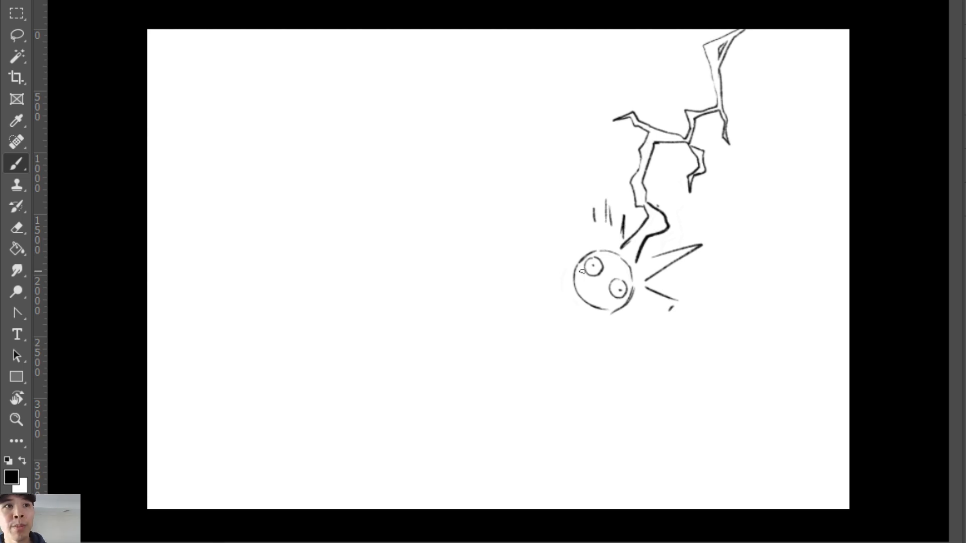
Sketch the left and lower curve of a round body beneath the head, with a short stroke marking its right side.
left_click_drag(571, 302, 535, 367)
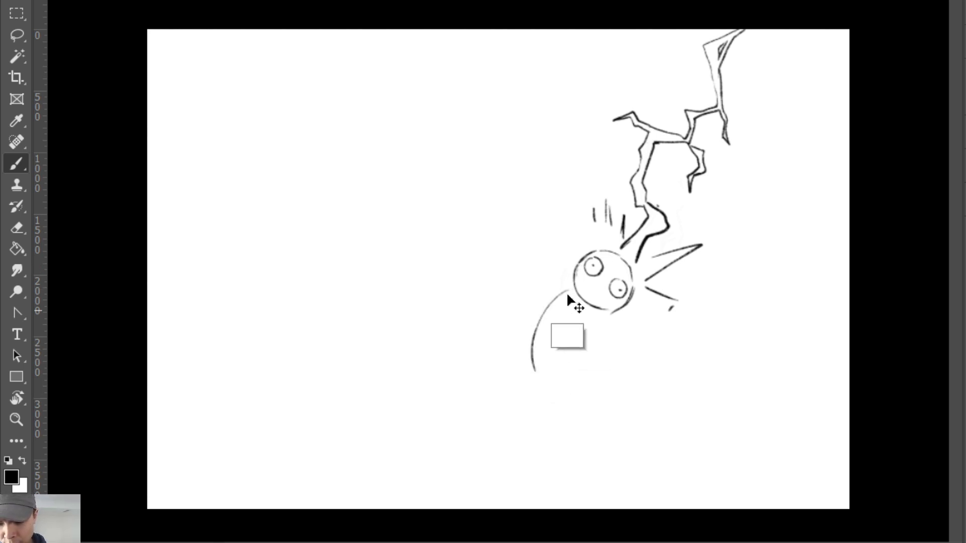
key("ctrl+z")
left_click_drag(571, 284, 537, 290)
left_click_drag(608, 328, 605, 359)
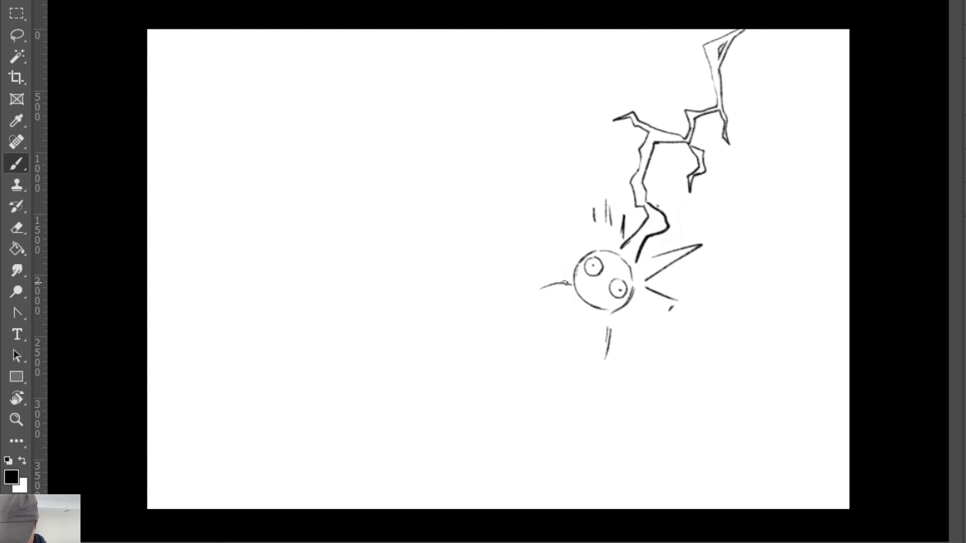
left_click_drag(559, 282, 515, 330)
mouse_move(528, 296)
left_mouse_down()
mouse_move(512, 370)
mouse_move(531, 385)
left_mouse_up()
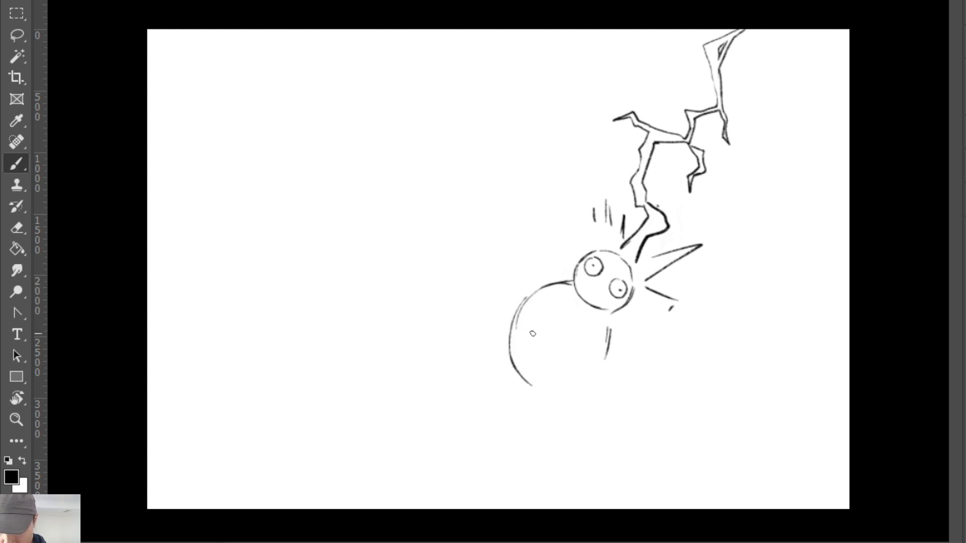
key("ctrl+z")
key("ctrl+z")
left_click_drag(529, 298, 527, 370)
mouse_move(518, 336)
left_mouse_down()
mouse_move(550, 361)
mouse_move(561, 384)
left_mouse_up()
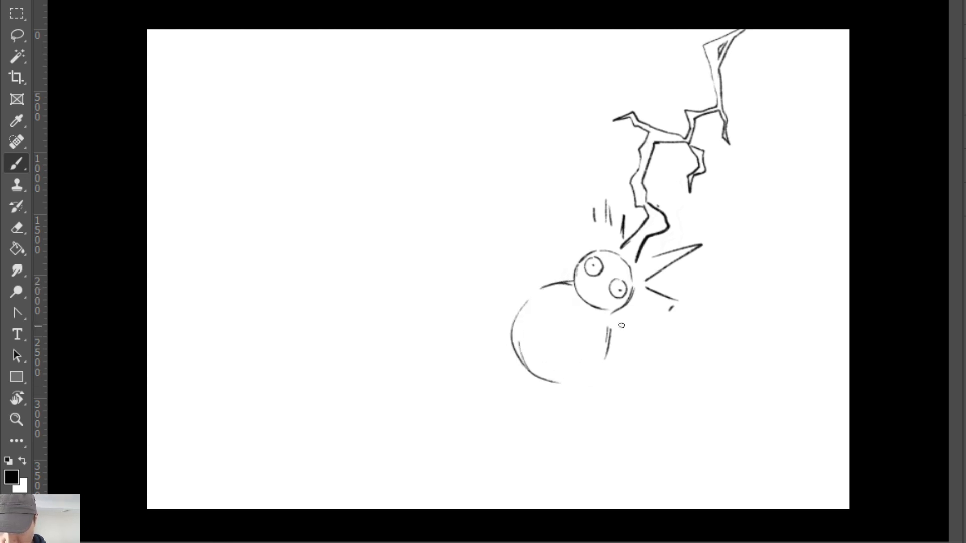
Close the round body outline on its right and lower sides and darken the contour with cleaner strokes.
left_click_drag(611, 313, 607, 353)
mouse_move(546, 382)
left_mouse_down()
mouse_move(601, 364)
mouse_move(608, 352)
left_mouse_up()
key("e")
key("b")
mouse_move(531, 301)
left_mouse_down()
mouse_move(517, 343)
mouse_move(523, 317)
mouse_move(529, 372)
left_mouse_up()
left_click_drag(521, 317, 564, 283)
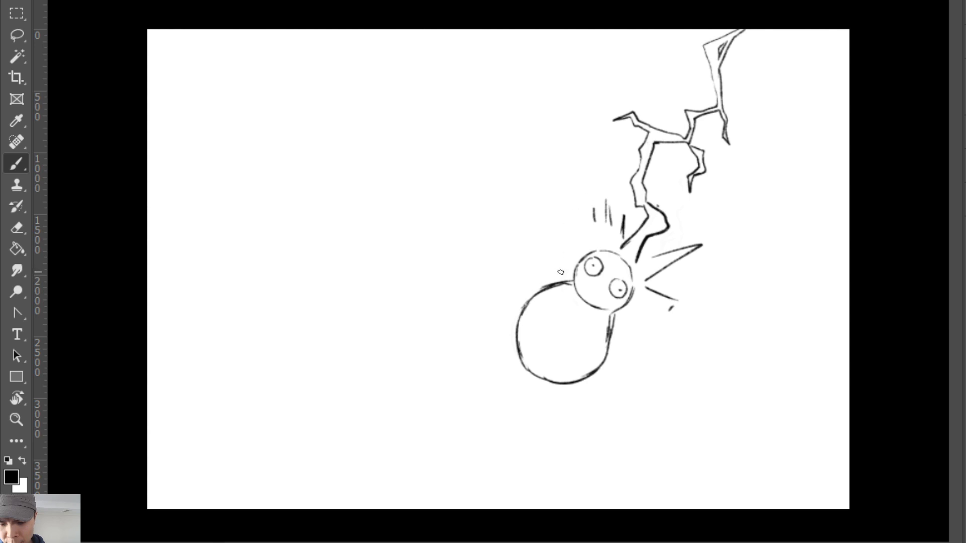
Draw the side lines of both outstretched arms, one raised beside the head and one pointing right, cleaning up the lower arm line.
mouse_move(570, 248)
left_mouse_down()
mouse_move(577, 270)
mouse_move(567, 277)
left_mouse_up()
key("ctrl+z")
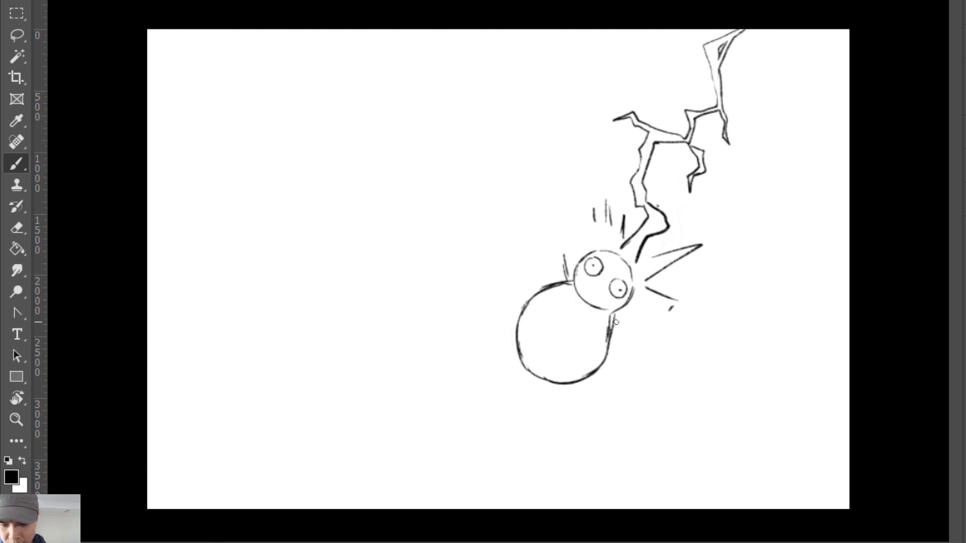
left_click_drag(615, 319, 644, 317)
left_click_drag(610, 345, 638, 343)
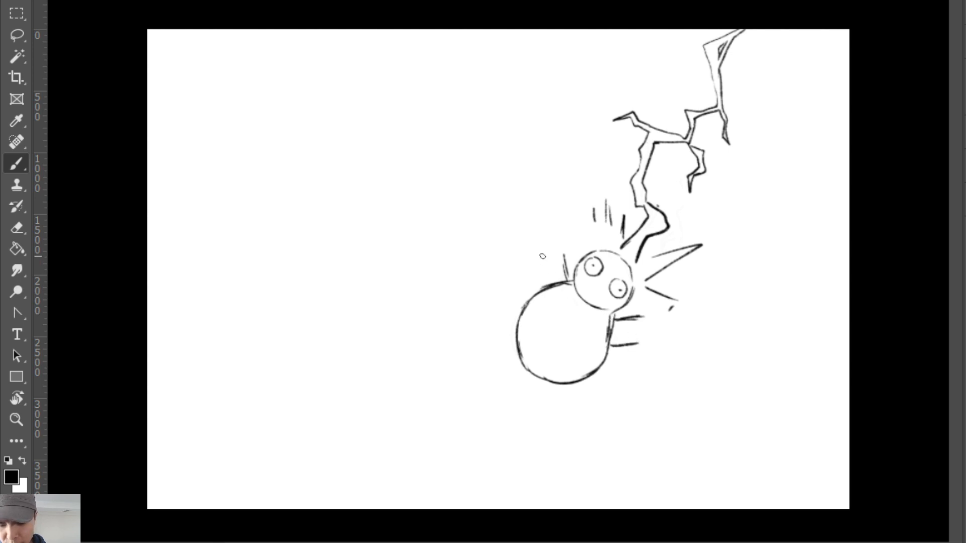
left_click_drag(543, 258, 546, 282)
key("e")
mouse_move(608, 347)
left_mouse_down()
mouse_move(612, 320)
mouse_move(626, 345)
mouse_move(649, 321)
mouse_move(610, 349)
mouse_move(638, 319)
mouse_move(632, 345)
left_mouse_up()
key("b")
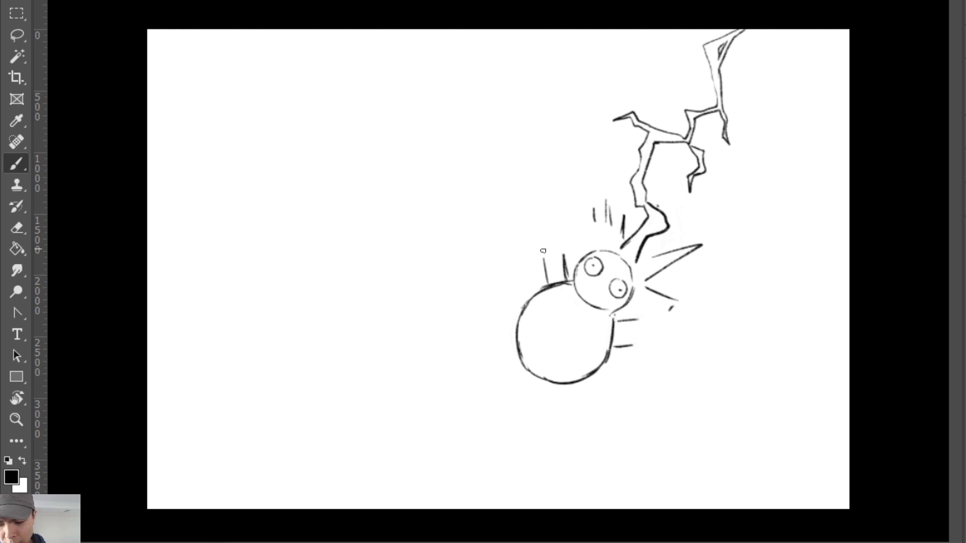
Close the ends of both arms, add rounded fingers to the hands and darken the arm outlines.
mouse_move(541, 247)
left_mouse_down()
mouse_move(565, 245)
mouse_move(566, 280)
left_mouse_up()
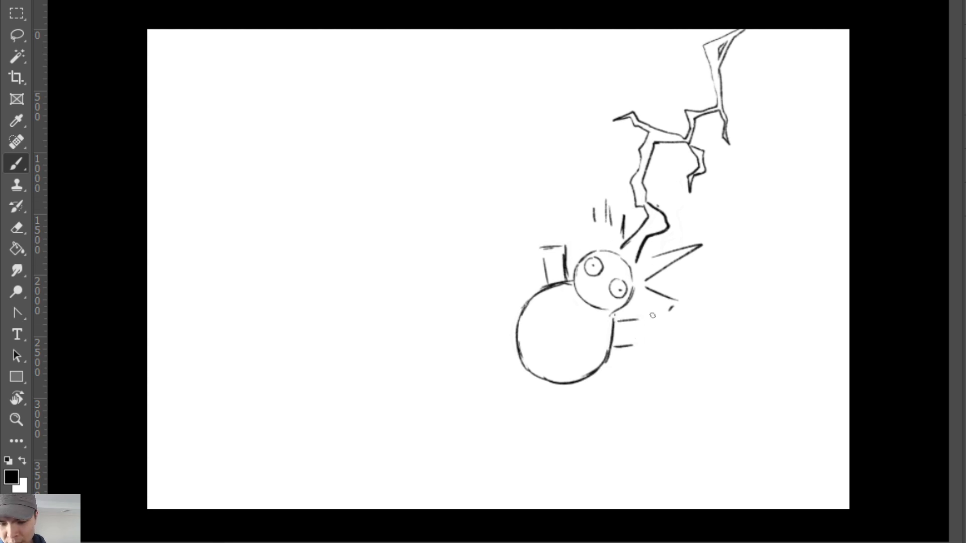
mouse_move(651, 320)
left_mouse_down()
mouse_move(631, 346)
mouse_move(641, 347)
mouse_move(623, 327)
mouse_move(653, 316)
mouse_move(634, 320)
mouse_move(654, 316)
mouse_move(654, 343)
left_mouse_up()
mouse_move(566, 250)
left_mouse_down()
mouse_move(552, 242)
mouse_move(546, 279)
left_mouse_up()
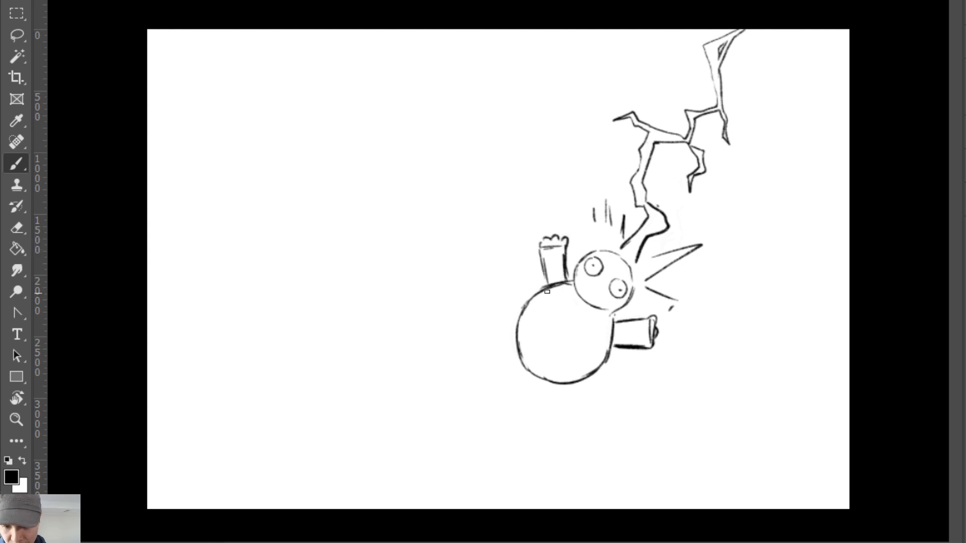
Draw two short, splayed legs on the lower and left sides of the round body.
mouse_move(582, 384)
left_mouse_down()
mouse_move(586, 404)
mouse_move(555, 412)
mouse_move(587, 418)
left_mouse_up()
left_click_drag(491, 345, 513, 341)
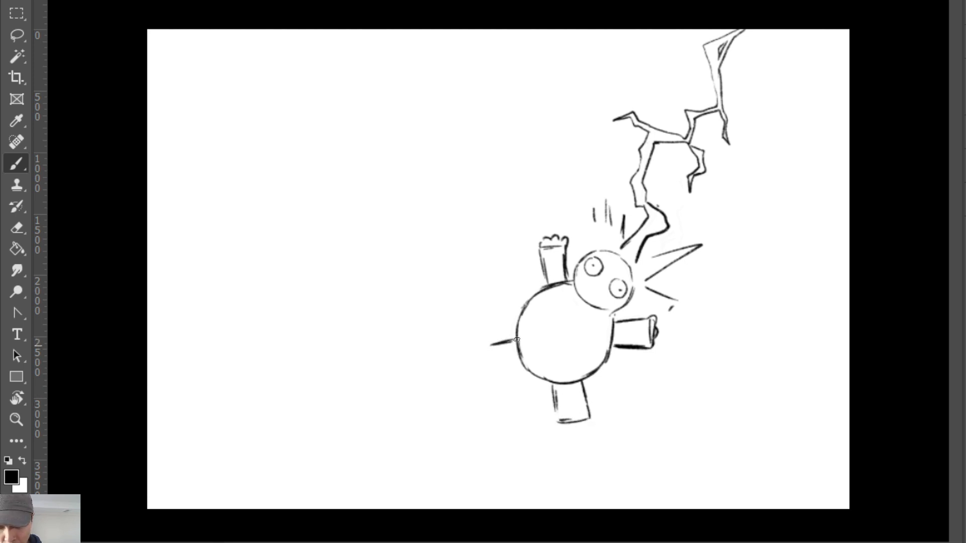
mouse_move(496, 387)
left_mouse_down()
mouse_move(521, 370)
mouse_move(498, 390)
left_mouse_up()
left_click_drag(486, 354, 487, 371)
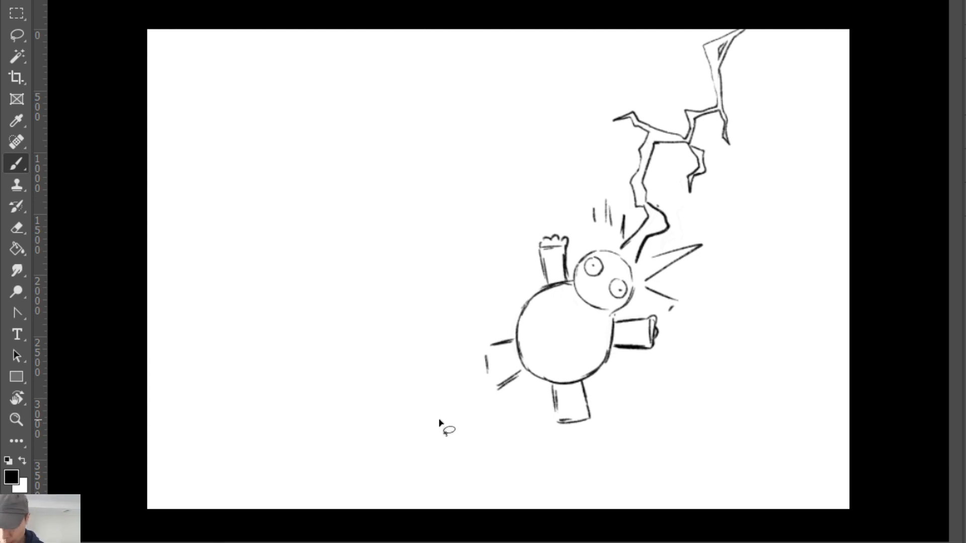
Lasso the whole character without the lightning and move it down and slightly left, away from the bolt.
key("l")
mouse_move(608, 435)
left_mouse_down()
mouse_move(656, 402)
mouse_move(657, 309)
mouse_move(658, 362)
mouse_move(649, 301)
mouse_move(614, 247)
mouse_move(622, 264)
mouse_move(629, 259)
mouse_move(558, 228)
mouse_move(496, 450)
mouse_move(618, 443)
left_mouse_up()
mouse_move(574, 376)
left_mouse_down()
mouse_move(571, 431)
mouse_move(579, 361)
mouse_move(580, 373)
left_mouse_up()
key("v")
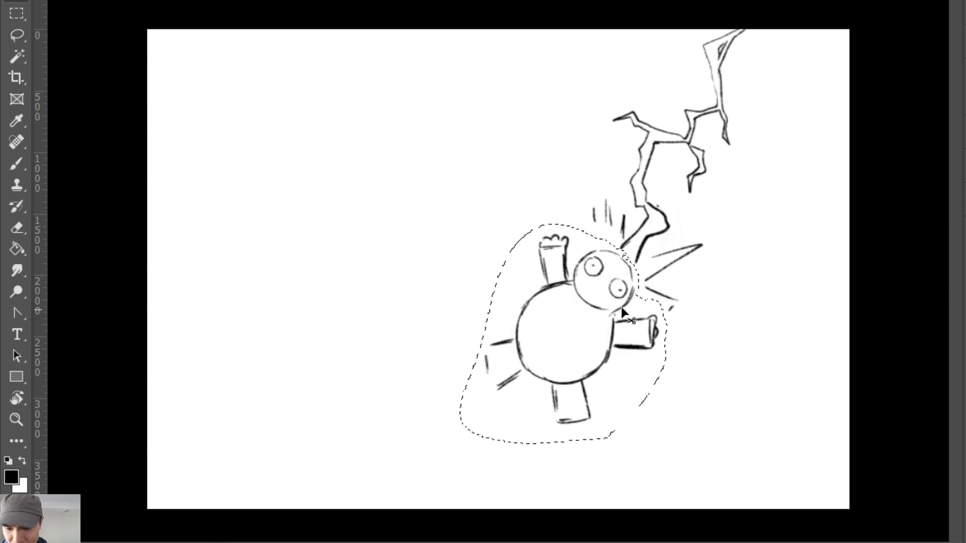
left_click_drag(624, 307, 604, 357)
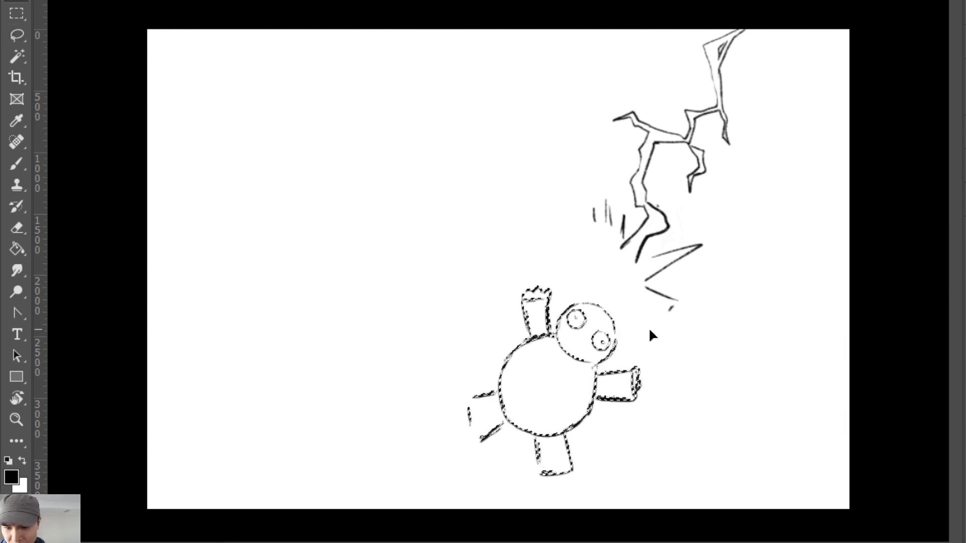
Scale the selected character down slightly and shift it right, below the impact burst.
key("ctrl+t")
left_click_drag(641, 282, 625, 303)
left_click_drag(593, 366, 636, 382)
key("Return")
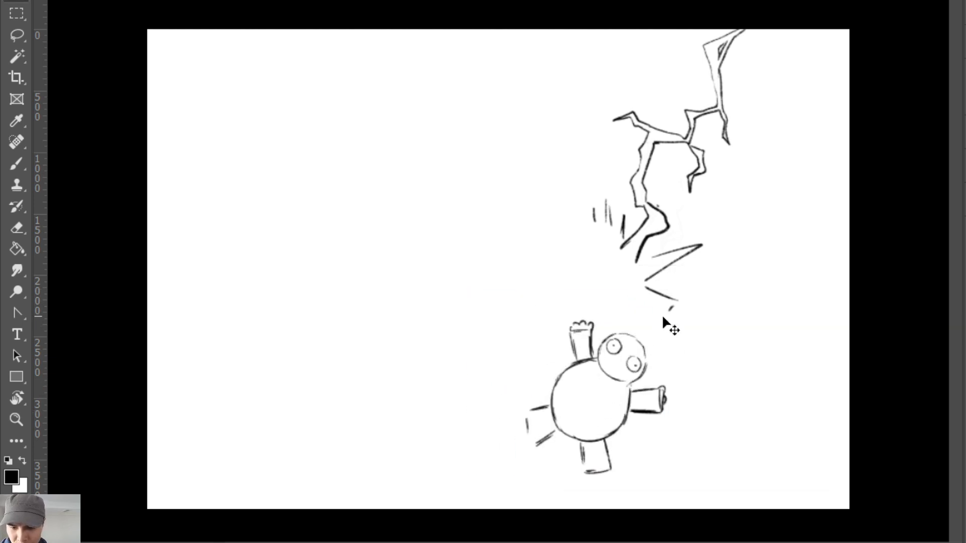
Nudge the character slightly down and right, and clear the selection.
left_click_drag(643, 375, 678, 388)
key("ctrl+z")
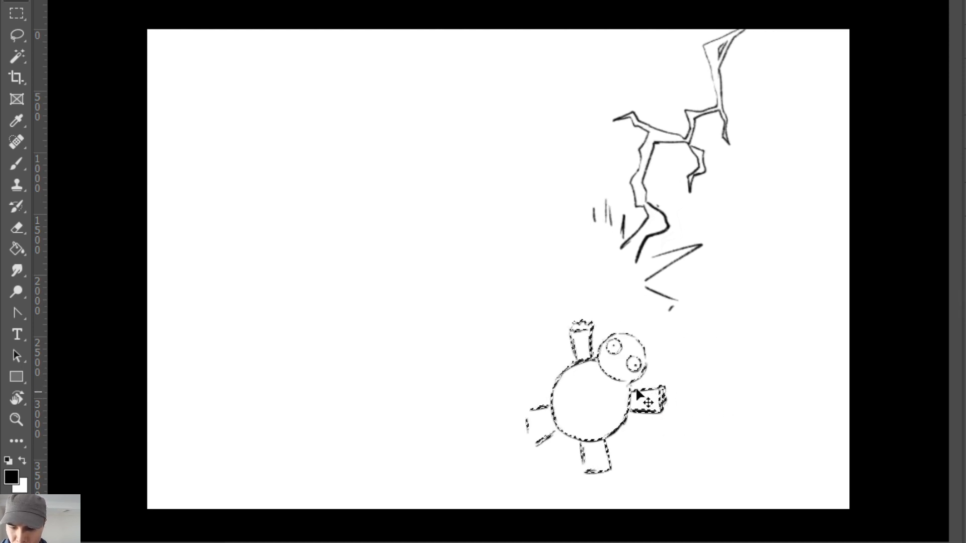
mouse_move(636, 413)
left_mouse_down()
mouse_move(651, 414)
mouse_move(645, 424)
left_mouse_up()
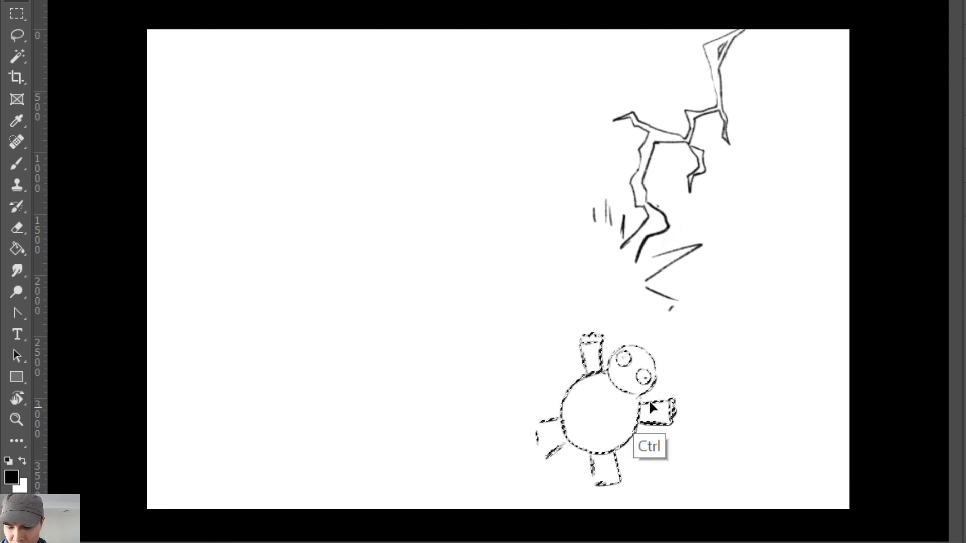
key("ctrl+d")
Erase the character's raised arm and redraw it tilted outward, with a rounded end.
key("e")
mouse_move(581, 344)
left_mouse_down()
mouse_move(601, 358)
mouse_move(600, 373)
mouse_move(586, 376)
left_mouse_up()
key("b")
key("e")
key("b")
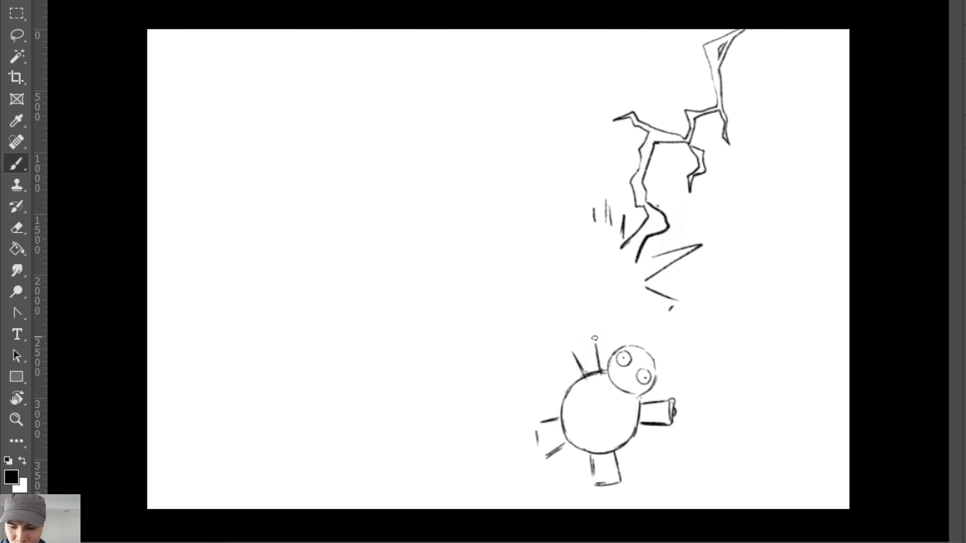
left_click_drag(595, 338, 570, 341)
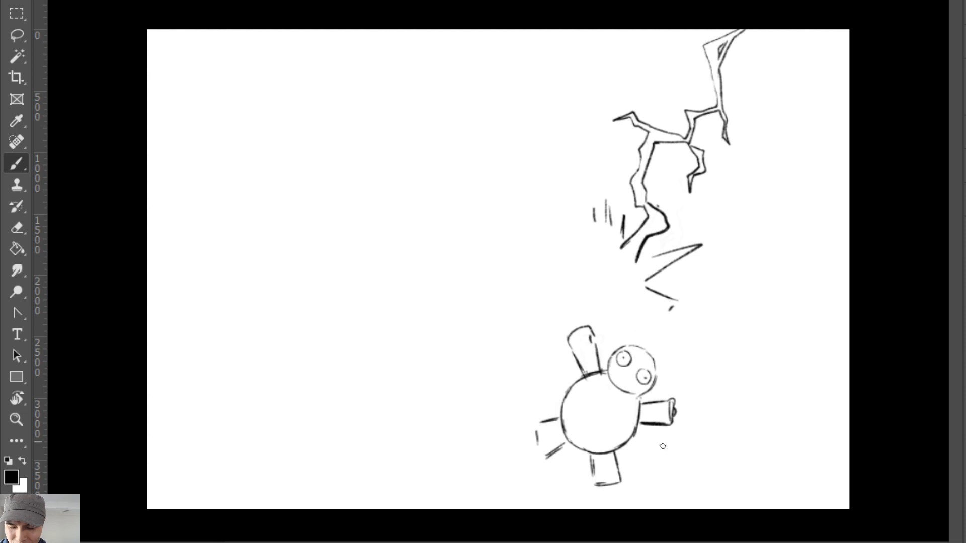
Lasso the whole character, rotate it slightly counterclockwise, and clear the selection.
key("l")
mouse_move(645, 483)
left_mouse_down()
mouse_move(686, 355)
mouse_move(571, 521)
mouse_move(646, 497)
left_mouse_up()
key("v")
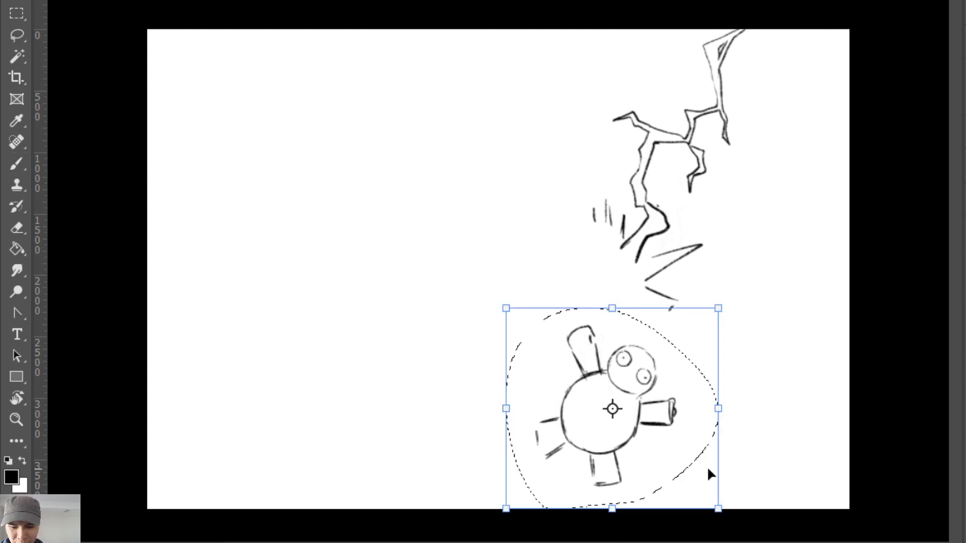
left_click_drag(707, 466, 744, 442)
key("Return")
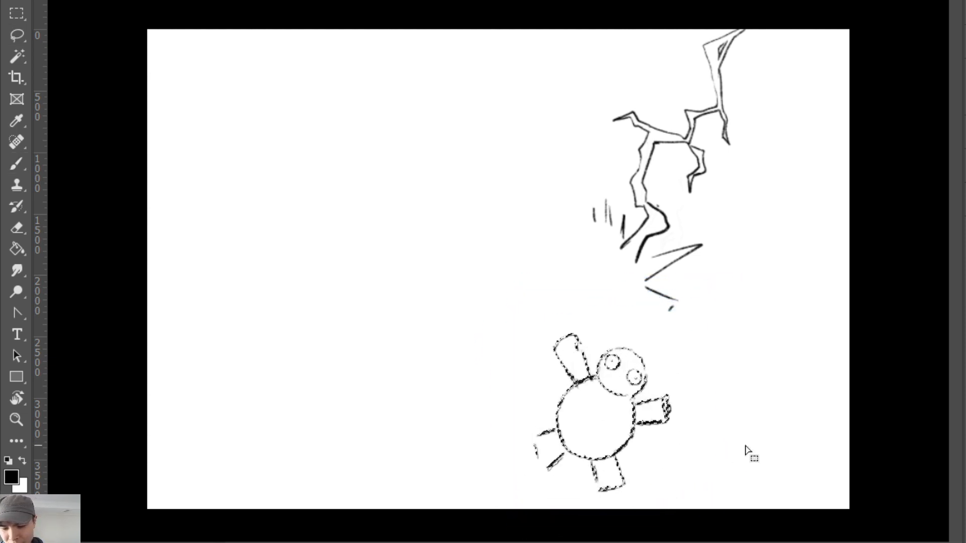
key("l")
key("ctrl+d")
Redraw the character's left leg as a closed, blocky outline.
key("b")
mouse_move(532, 438)
left_mouse_down()
mouse_move(546, 471)
mouse_move(571, 453)
mouse_move(529, 441)
mouse_move(541, 468)
mouse_move(548, 428)
mouse_move(586, 458)
left_mouse_up()
key("e")
key("b")
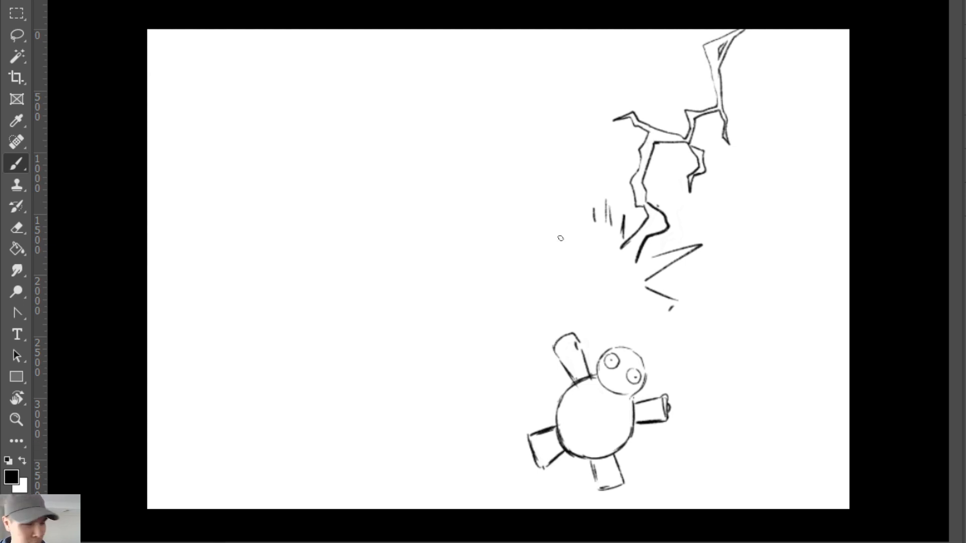
Draw a round hand on the raised arm gripping a thin rod with a hooked lower end.
mouse_move(556, 353)
left_mouse_down()
mouse_move(575, 344)
mouse_move(541, 365)
mouse_move(600, 330)
left_mouse_up()
key("e")
key("b")
key("e")
key("b")
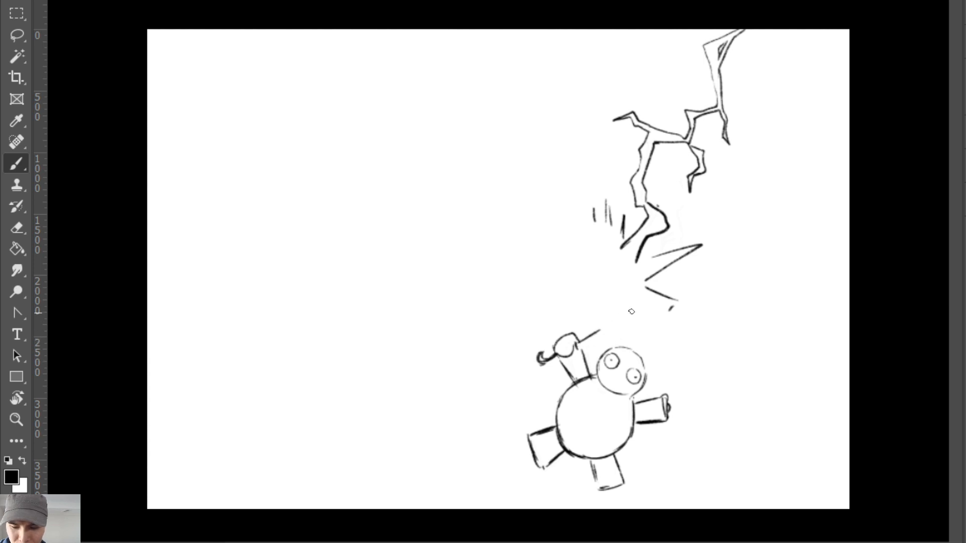
Lasso the raised arm with its rod, rotate it counterclockwise about the shoulder, and clear the selection.
key("l")
mouse_move(576, 387)
left_mouse_down()
mouse_move(591, 392)
mouse_move(628, 319)
mouse_move(539, 346)
left_mouse_up()
key("ctrl+t")
left_click(576, 383, "alt")
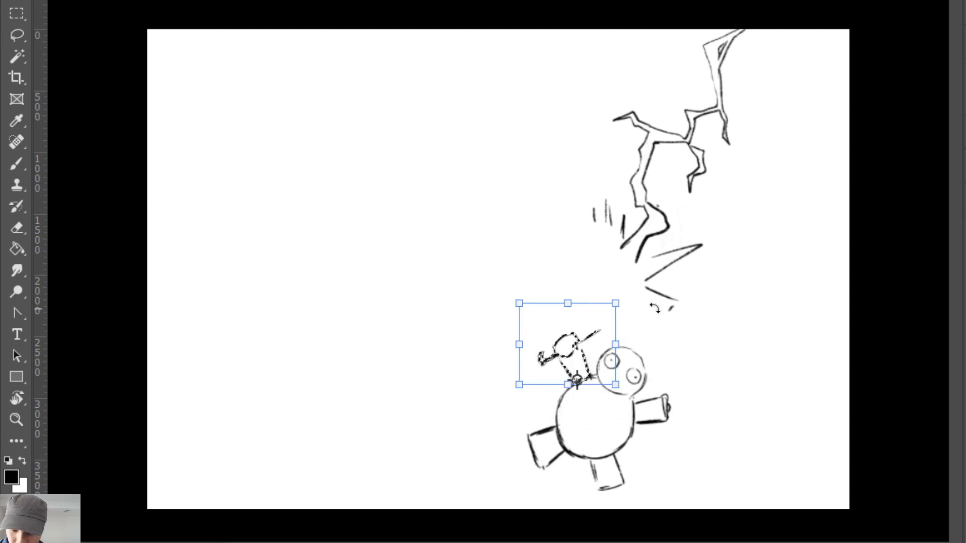
left_click_drag(656, 309, 624, 292)
key("Return")
key("ctrl+d")
Redraw the rod's hook smaller and closer to the hand, and thicken and lengthen its shaft.
key("e")
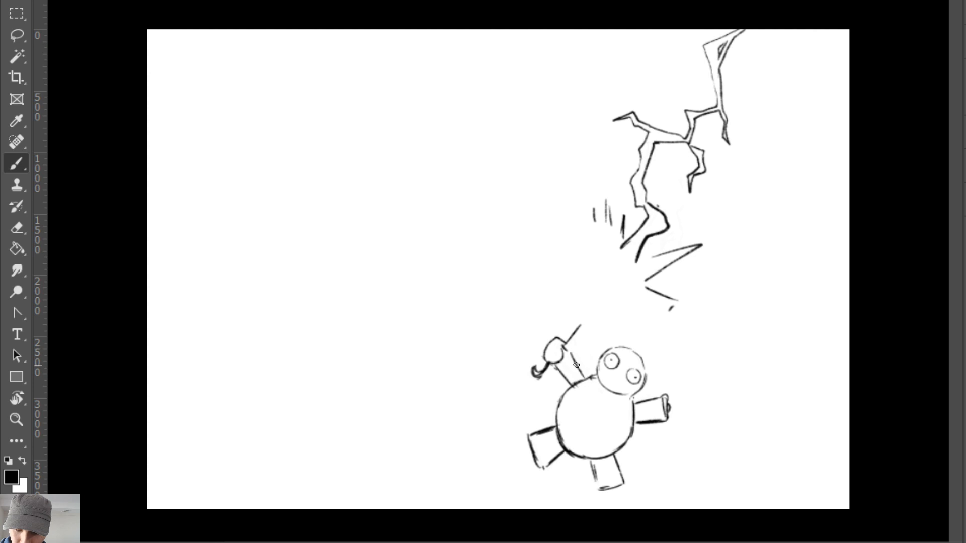
key("e")
mouse_move(547, 367)
left_mouse_down()
mouse_move(535, 378)
mouse_move(550, 362)
mouse_move(554, 374)
left_mouse_up()
key("b")
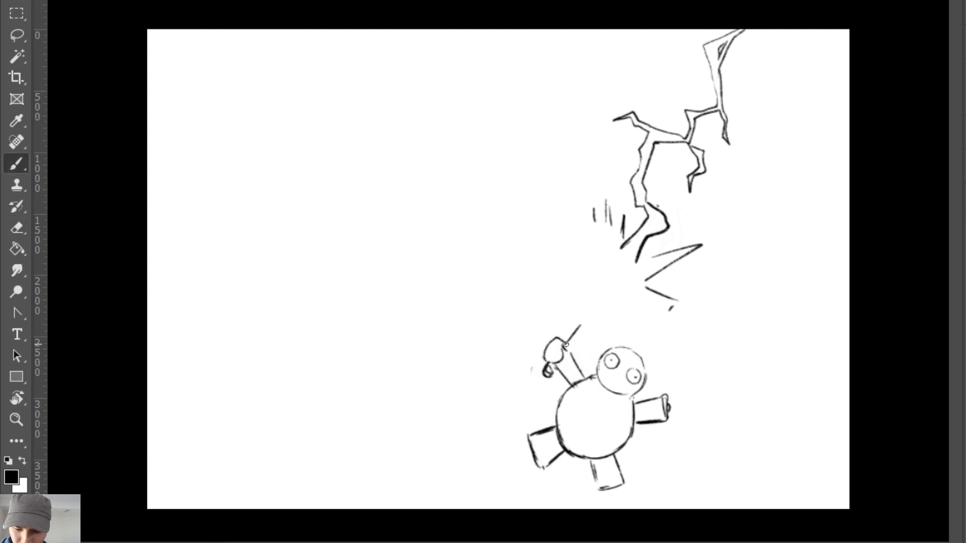
left_click_drag(579, 325, 585, 319)
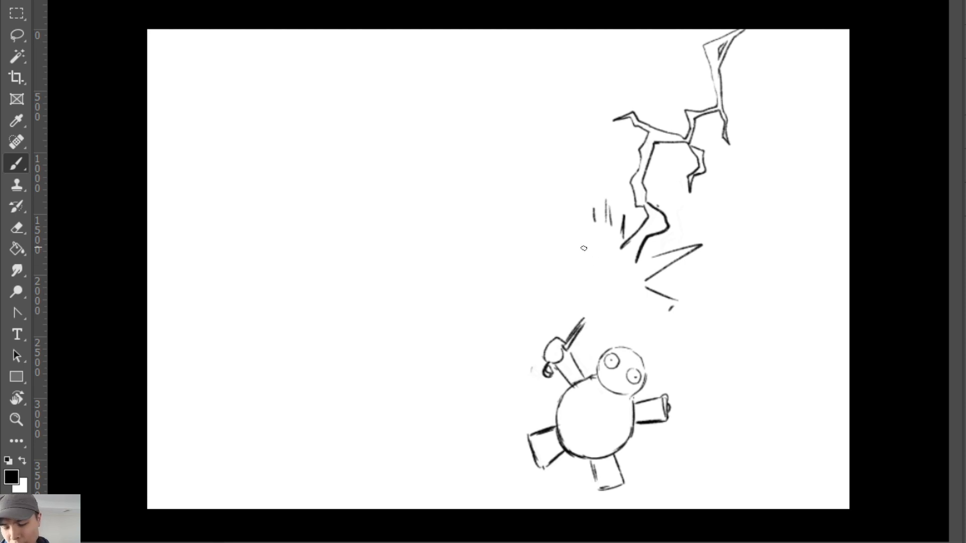
Extend the rod up toward the lightning bolt and draw strokes branching off its upper end.
mouse_move(581, 275)
left_mouse_down()
mouse_move(591, 308)
mouse_move(619, 314)
mouse_move(606, 294)
left_mouse_up()
mouse_move(575, 329)
left_mouse_down()
mouse_move(604, 292)
mouse_move(583, 327)
left_mouse_up()
mouse_move(609, 287)
left_mouse_down()
mouse_move(583, 324)
mouse_move(595, 275)
mouse_move(597, 300)
mouse_move(582, 326)
mouse_move(606, 289)
left_mouse_up()
key("ctrl+z")
key("ctrl+z")
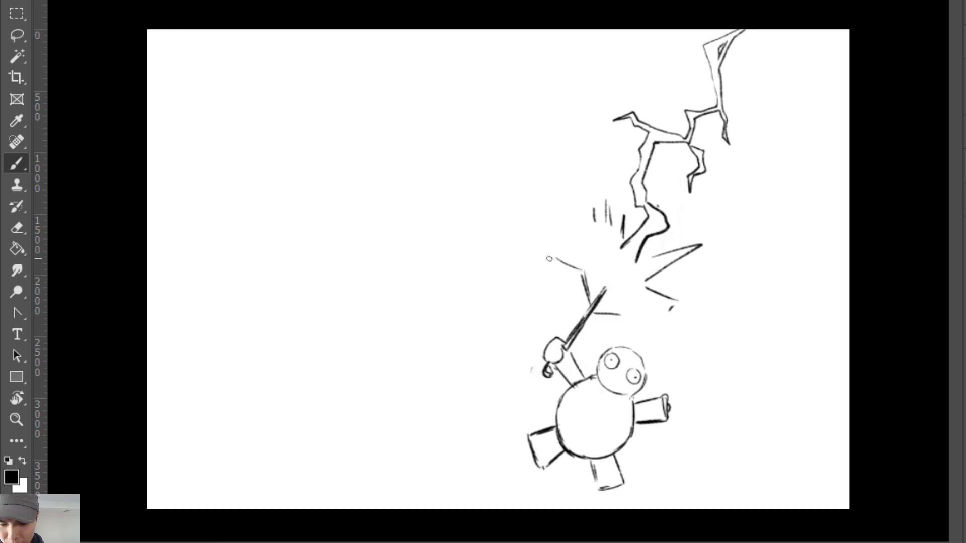
Add more rays fanning out around the rod's tip to form an impact burst.
mouse_move(548, 258)
left_mouse_down()
mouse_move(593, 264)
mouse_move(592, 301)
left_mouse_up()
mouse_move(594, 299)
left_mouse_down()
mouse_move(599, 272)
mouse_move(603, 293)
mouse_move(610, 268)
mouse_move(639, 280)
left_mouse_up()
key("ctrl+z")
key("ctrl+z")
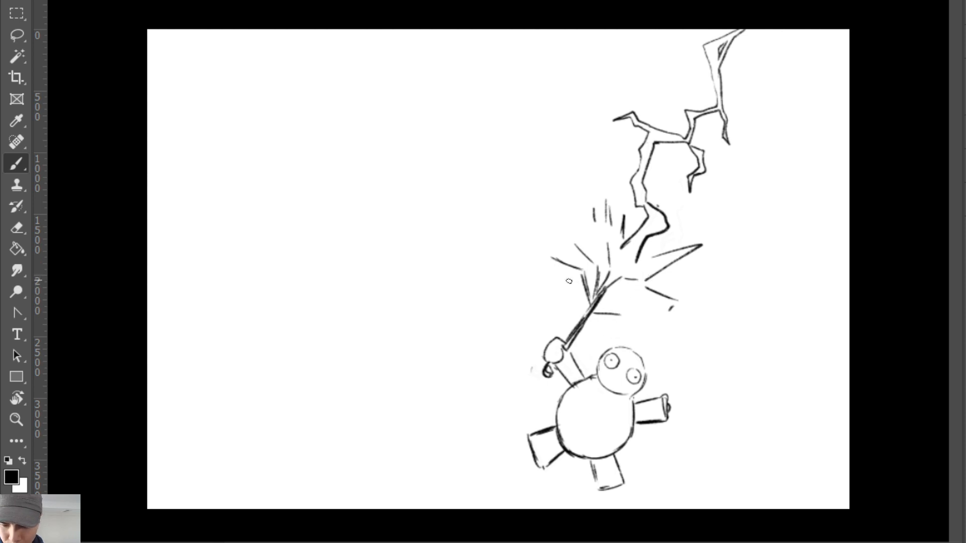
mouse_move(585, 301)
left_mouse_down()
mouse_move(549, 278)
mouse_move(574, 280)
mouse_move(587, 307)
mouse_move(568, 283)
mouse_move(622, 310)
mouse_move(606, 312)
mouse_move(618, 320)
mouse_move(597, 309)
left_mouse_up()
key("ctrl+z")
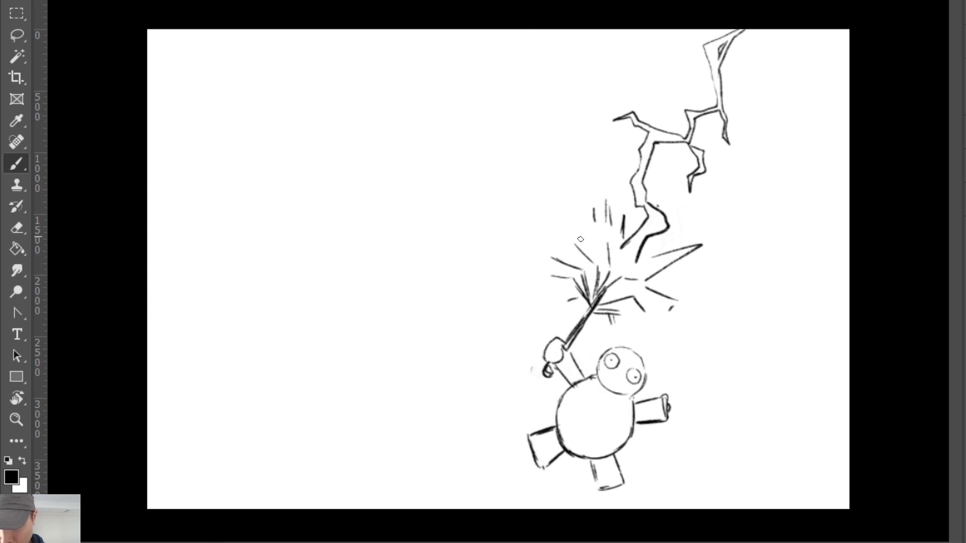
Try to draw a jagged spiked outline around the left and lower right of the burst.
mouse_move(587, 218)
left_mouse_down()
mouse_move(552, 194)
mouse_move(553, 229)
mouse_move(525, 225)
mouse_move(520, 254)
left_mouse_up()
mouse_move(515, 258)
left_mouse_down()
mouse_move(535, 265)
mouse_move(527, 289)
left_mouse_up()
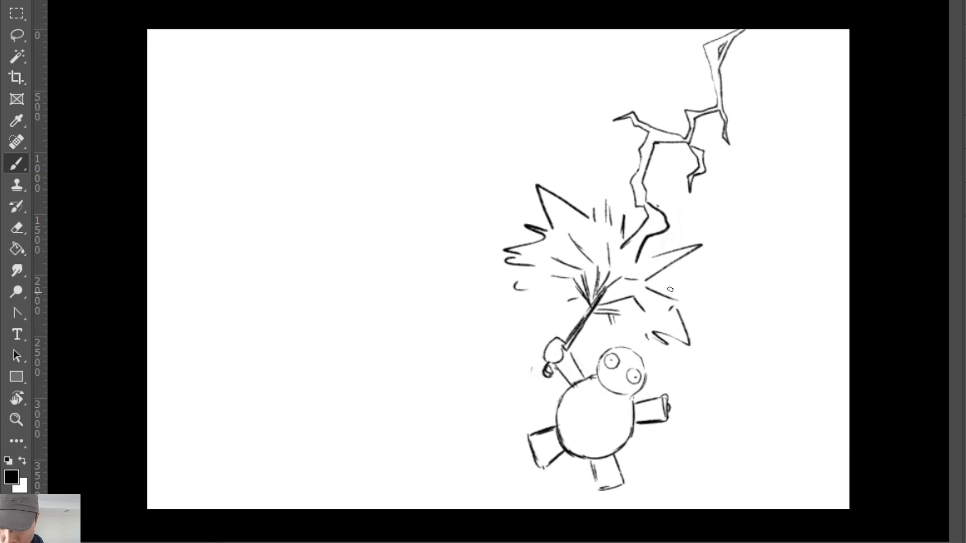
key("ctrl")
key("ctrl+z")
key("ctrl+z")
key("ctrl+z")
key("ctrl+z")
key("ctrl+z")
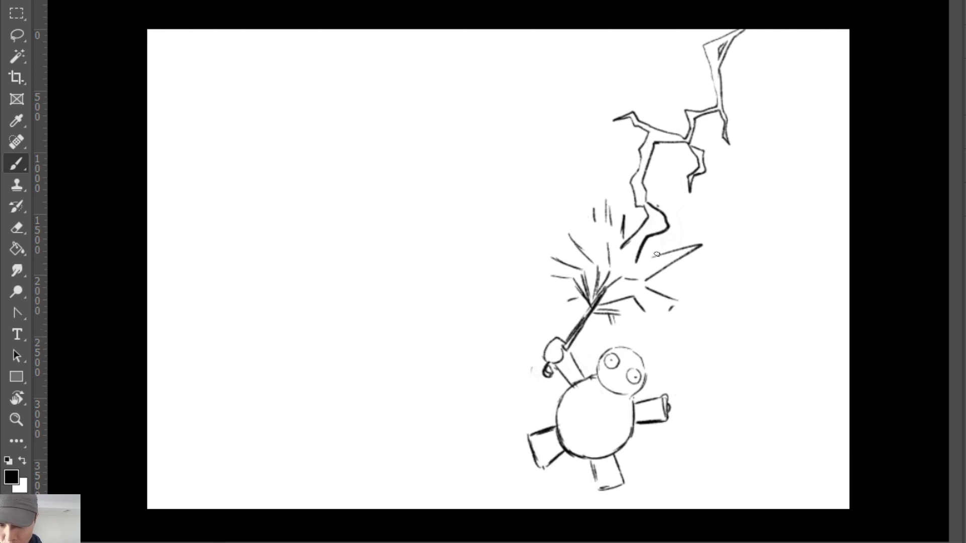
Replace the short strokes left of the bolt's end with a small pointed spike.
key("e")
key("b")
left_click_drag(603, 228, 612, 224)
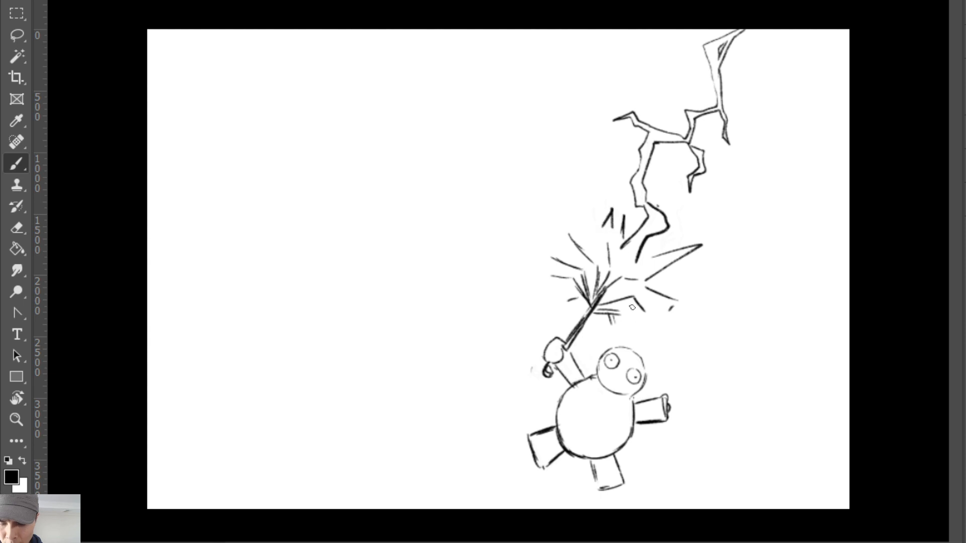
Draw jagged electric spikes down both sides of the character and erase the stray mark near its foot.
left_click_drag(658, 330, 645, 342)
mouse_move(648, 347)
left_mouse_down()
mouse_move(679, 350)
mouse_move(655, 370)
mouse_move(691, 400)
left_mouse_up()
key("ctrl+z")
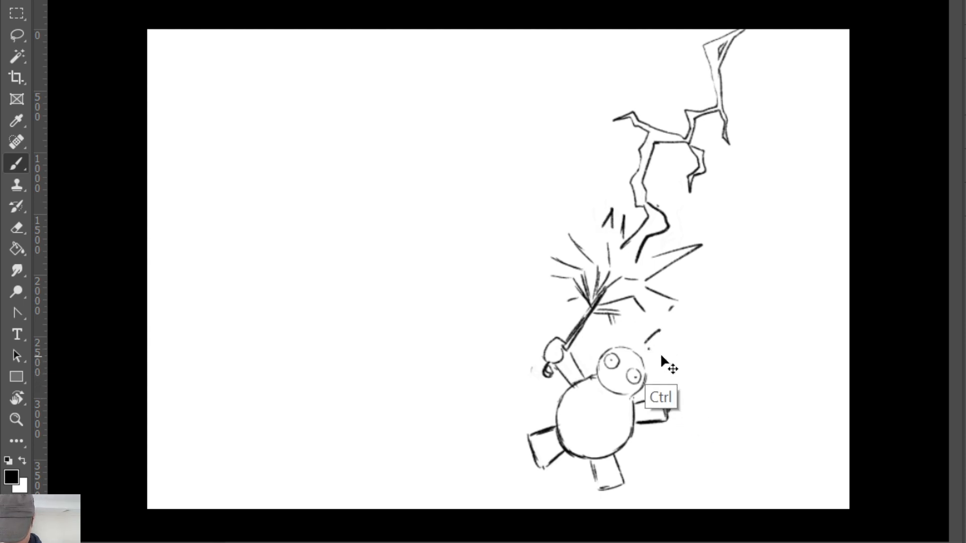
key("ctrl+z")
mouse_move(649, 347)
left_mouse_down()
mouse_move(669, 347)
mouse_move(704, 412)
left_mouse_up()
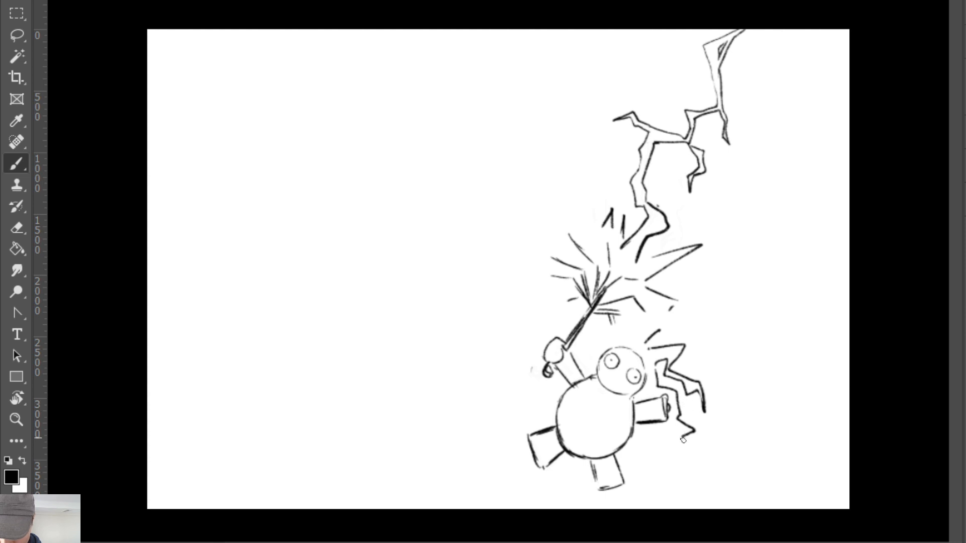
mouse_move(683, 440)
left_mouse_down()
mouse_move(668, 472)
mouse_move(657, 470)
mouse_move(664, 493)
left_mouse_up()
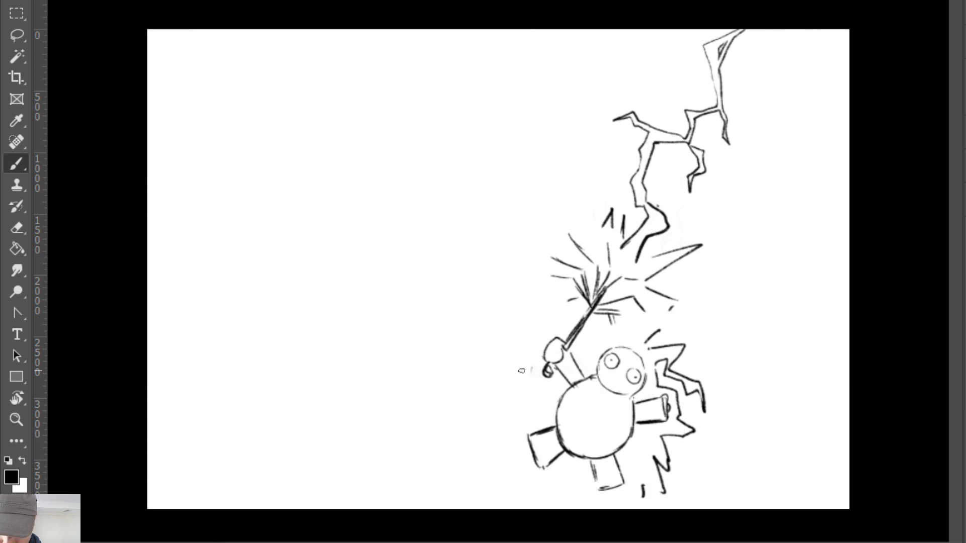
mouse_move(519, 347)
left_mouse_down()
mouse_move(490, 355)
mouse_move(518, 368)
mouse_move(494, 386)
mouse_move(496, 422)
left_mouse_up()
key("e")
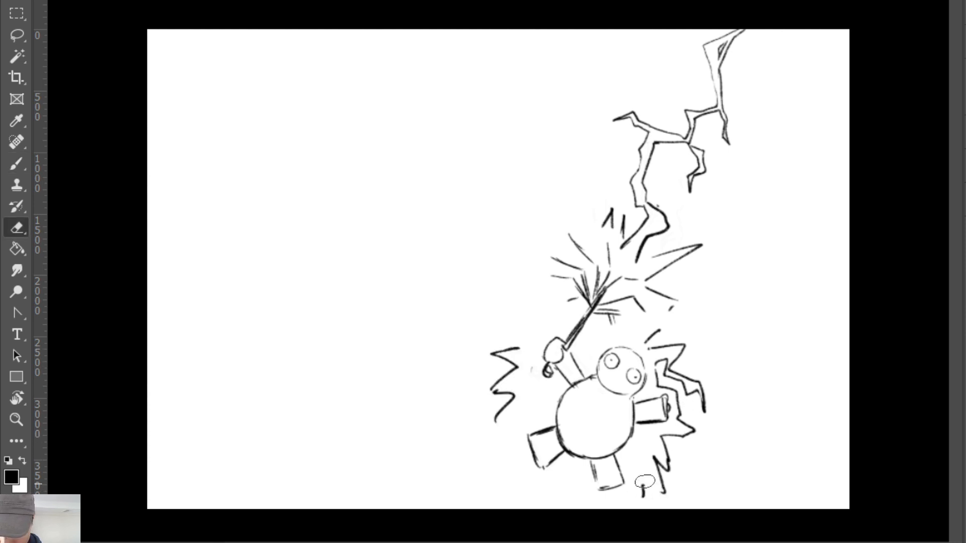
left_click_drag(645, 482, 672, 487)
Scale the whole sketch down slightly to leave room beneath the character.
key("b")
mouse_move(507, 495)
left_mouse_down()
mouse_move(551, 496)
mouse_move(528, 453)
mouse_move(621, 441)
left_mouse_up()
key("ctrl+t")
key("Return")
Sketch horizontal ground shadow lines beneath the character's feet.
key("e")
key("b")
left_click_drag(537, 452, 667, 451)
left_click_drag(553, 457, 643, 456)
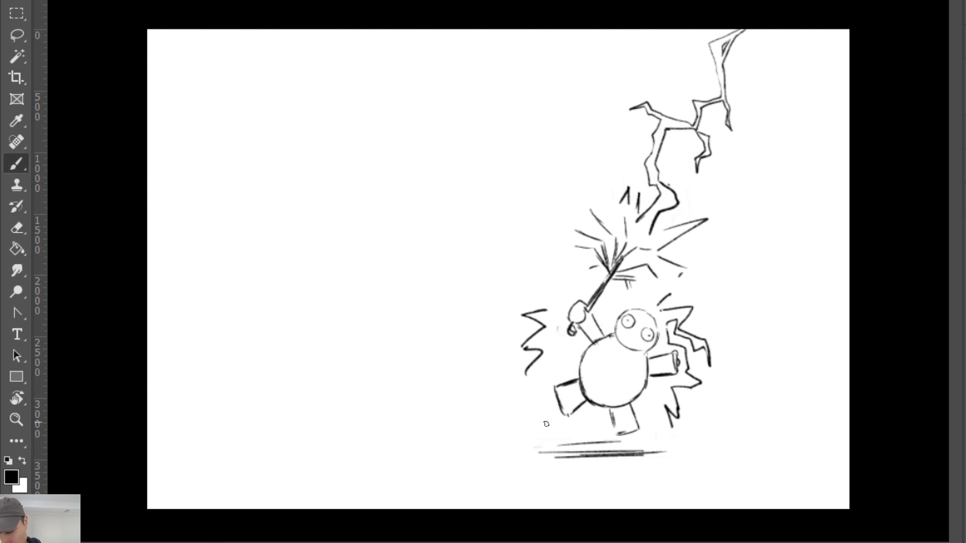
Replace the zigzag left of the character with a larger jagged outline running from the ground up around the burst.
mouse_move(548, 439)
left_mouse_down()
mouse_move(508, 425)
mouse_move(533, 430)
mouse_move(517, 417)
mouse_move(536, 406)
mouse_move(491, 378)
mouse_move(552, 348)
mouse_move(521, 373)
mouse_move(538, 342)
mouse_move(525, 305)
left_mouse_up()
key("ctrl+z")
key("e")
key("b")
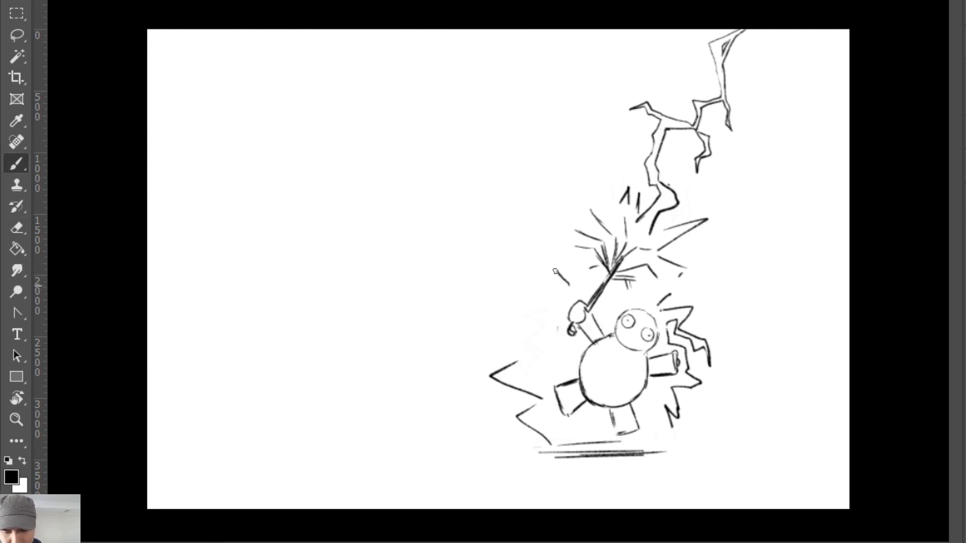
mouse_move(555, 272)
left_mouse_down()
mouse_move(559, 298)
mouse_move(517, 308)
mouse_move(534, 339)
mouse_move(508, 347)
mouse_move(533, 363)
left_mouse_up()
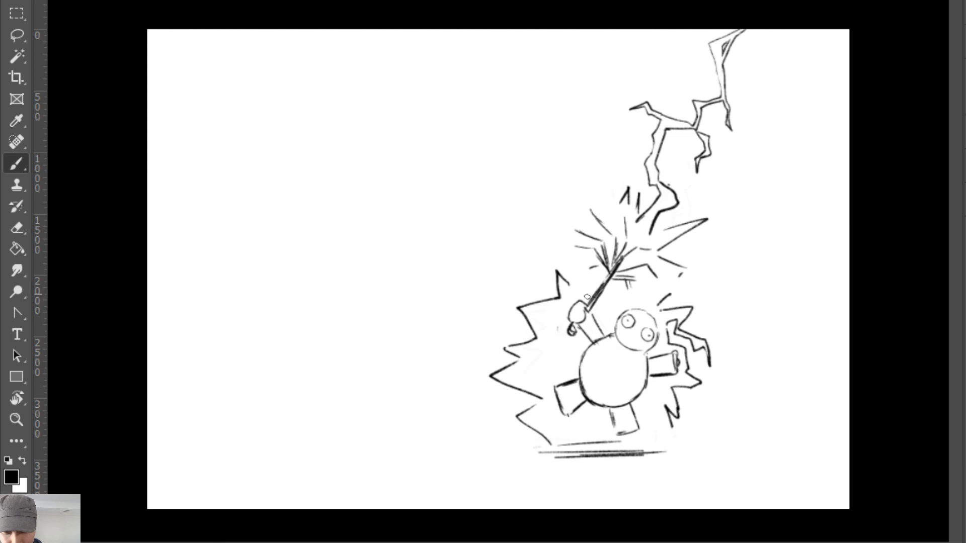
mouse_move(582, 276)
left_mouse_down()
mouse_move(524, 247)
mouse_move(557, 240)
mouse_move(554, 205)
mouse_move(520, 216)
mouse_move(538, 197)
mouse_move(572, 208)
mouse_move(572, 181)
mouse_move(583, 197)
mouse_move(604, 174)
left_mouse_up()
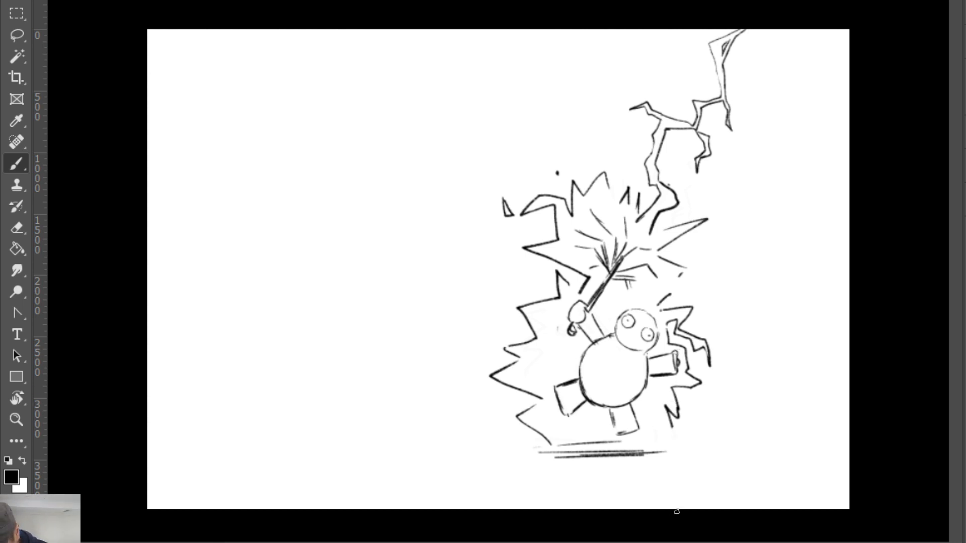
Erase the jagged spikes right of the character and darken some of the rays around the rod's tip.
mouse_move(682, 390)
left_mouse_down()
mouse_move(679, 420)
mouse_move(698, 374)
mouse_move(697, 358)
mouse_move(689, 364)
mouse_move(704, 365)
mouse_move(710, 342)
mouse_move(672, 306)
mouse_move(671, 335)
mouse_move(679, 341)
mouse_move(664, 304)
mouse_move(697, 339)
mouse_move(692, 388)
left_mouse_up()
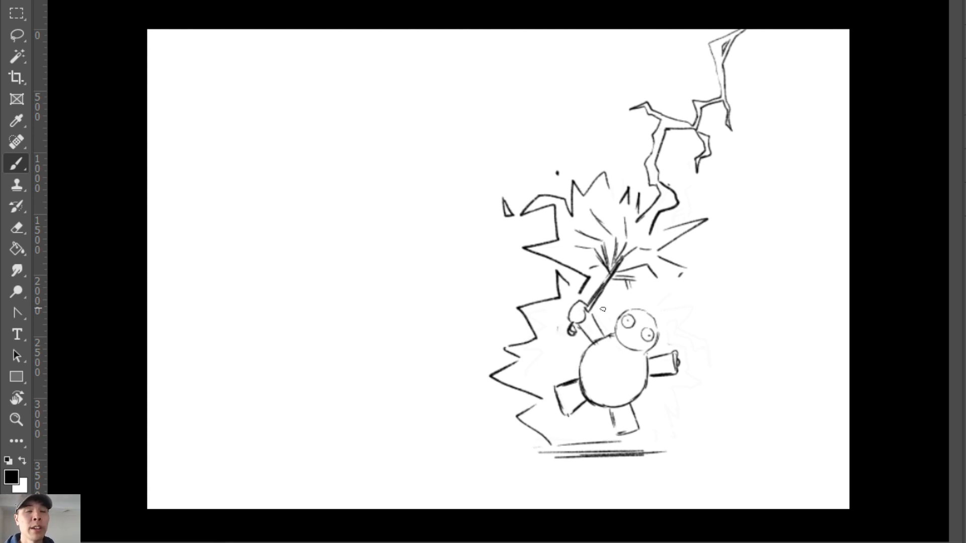
key("e")
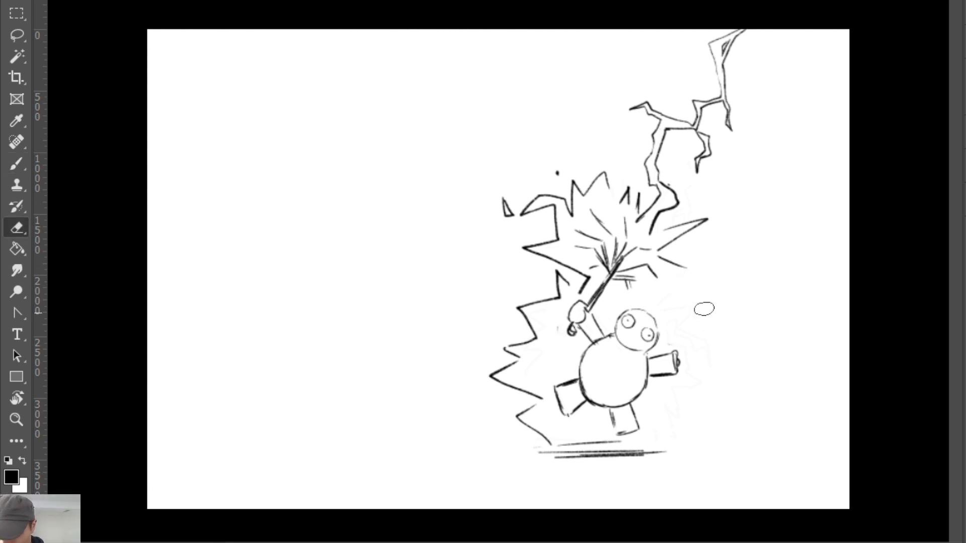
key("b")
key("e")
key("b")
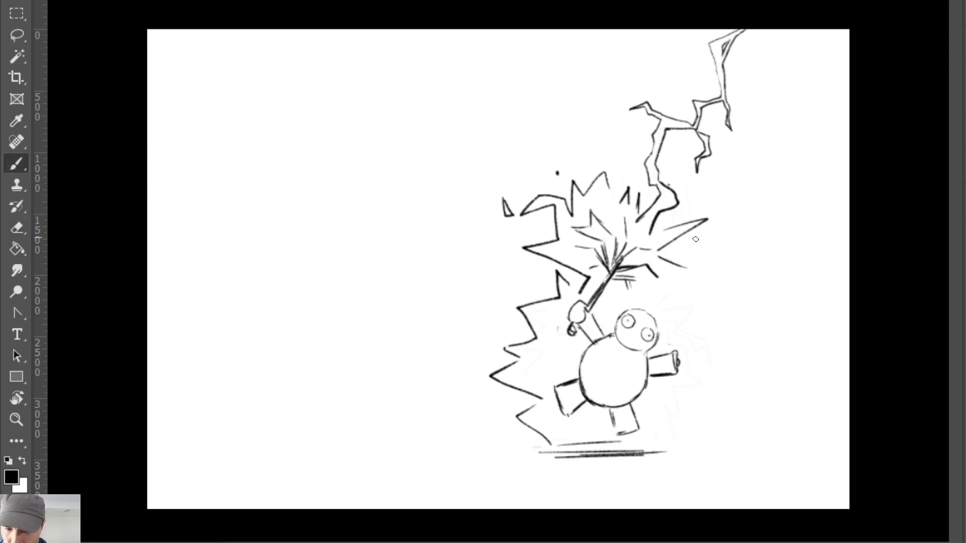
Erase the long spike right of the burst and redraw the bolt's lower end with short strokes beneath it.
key("e")
left_click_drag(685, 254, 644, 268)
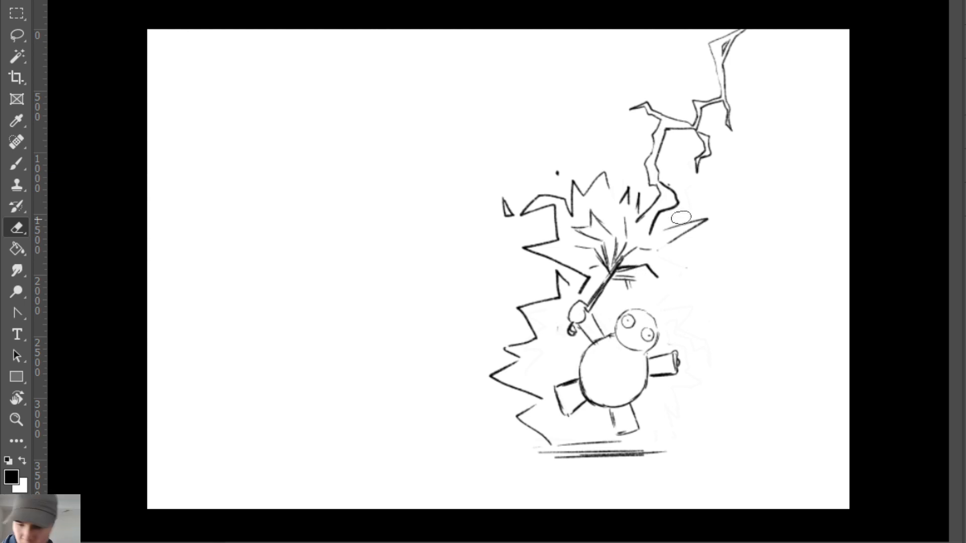
key("r")
mouse_move(679, 216)
left_mouse_down()
mouse_move(659, 221)
mouse_move(650, 240)
mouse_move(685, 213)
mouse_move(690, 233)
mouse_move(658, 216)
mouse_move(650, 234)
mouse_move(697, 212)
mouse_move(709, 218)
mouse_move(675, 236)
mouse_move(678, 206)
mouse_move(655, 211)
mouse_move(652, 236)
mouse_move(673, 253)
left_mouse_up()
key("e")
key("b")
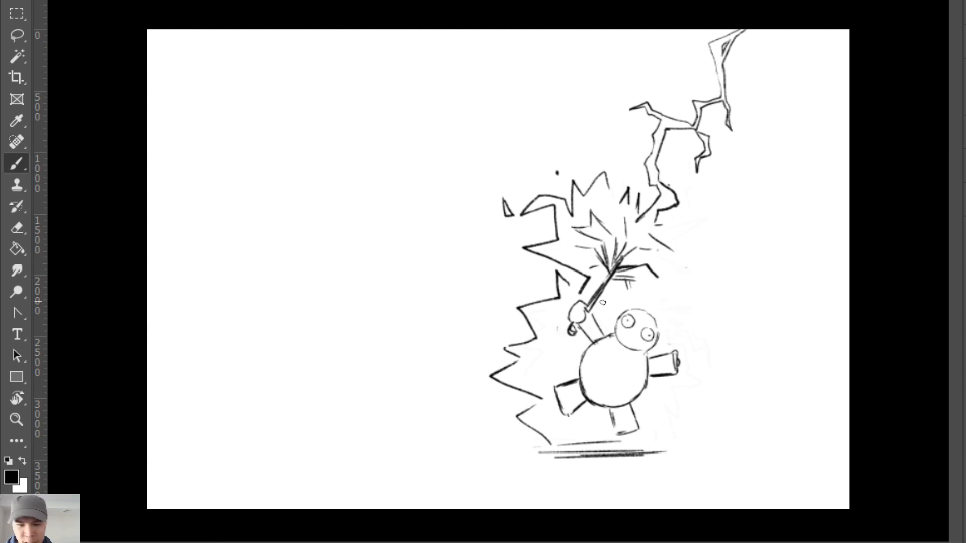
Rework the end of the left jagged outline beside the rod and erase the outline above it.
key("e")
left_click_drag(589, 285, 571, 297)
key("b")
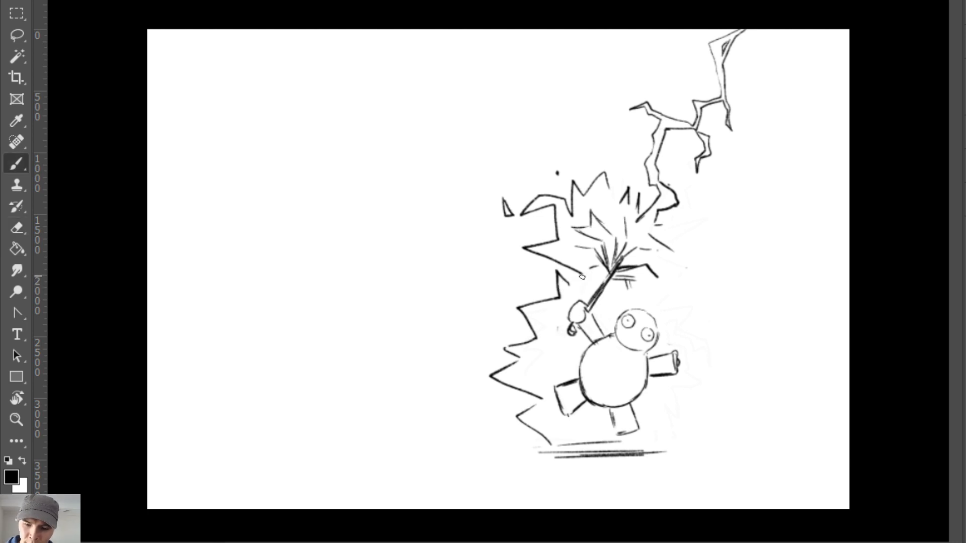
key("e")
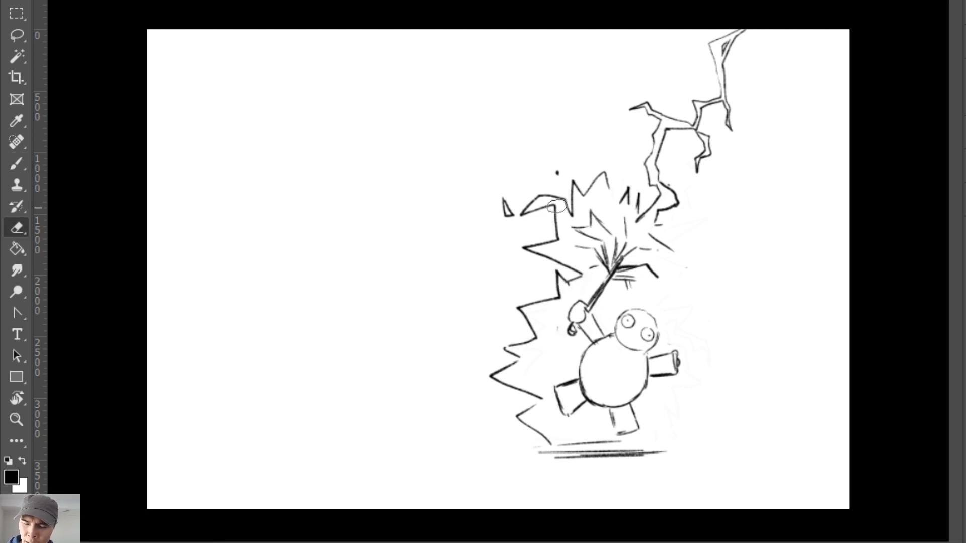
mouse_move(568, 199)
left_mouse_down()
mouse_move(561, 246)
mouse_move(524, 180)
mouse_move(547, 211)
mouse_move(609, 173)
mouse_move(615, 197)
mouse_move(648, 201)
mouse_move(581, 229)
left_mouse_up()
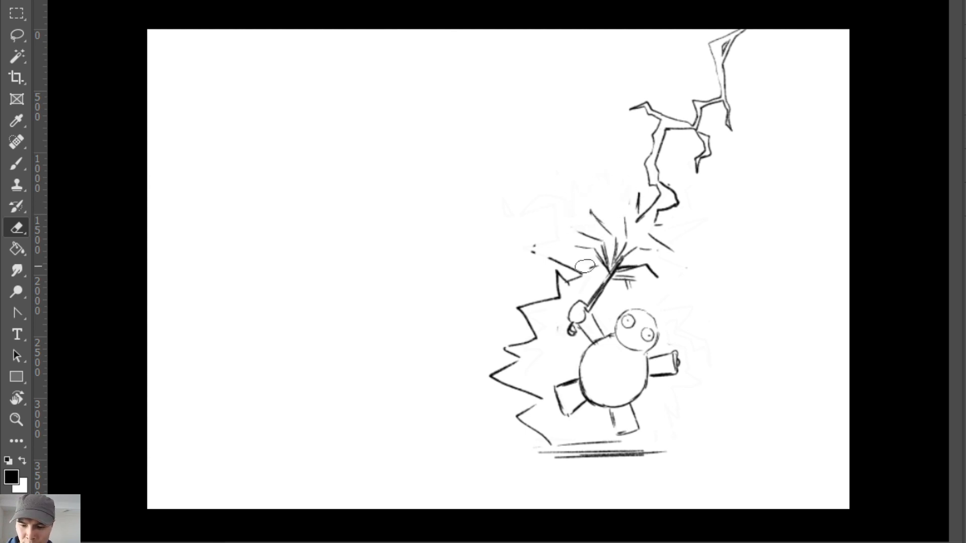
Thin out the burst around the rod's tip and redraw its rays as shorter, cleaner strokes.
mouse_move(585, 267)
left_mouse_down()
mouse_move(562, 275)
mouse_move(605, 225)
mouse_move(593, 218)
mouse_move(632, 218)
mouse_move(634, 232)
mouse_move(609, 220)
mouse_move(608, 277)
mouse_move(615, 242)
mouse_move(608, 252)
mouse_move(591, 220)
mouse_move(630, 238)
mouse_move(620, 267)
mouse_move(637, 248)
mouse_move(618, 269)
mouse_move(622, 247)
mouse_move(610, 275)
mouse_move(623, 229)
mouse_move(631, 252)
mouse_move(650, 257)
mouse_move(637, 266)
mouse_move(663, 266)
mouse_move(610, 276)
mouse_move(649, 247)
mouse_move(616, 275)
mouse_move(646, 267)
left_mouse_up()
key("b")
key("e")
key("b")
key("ctrl+z")
key("e")
key("b")
key("e")
key("b")
key("e")
key("b")
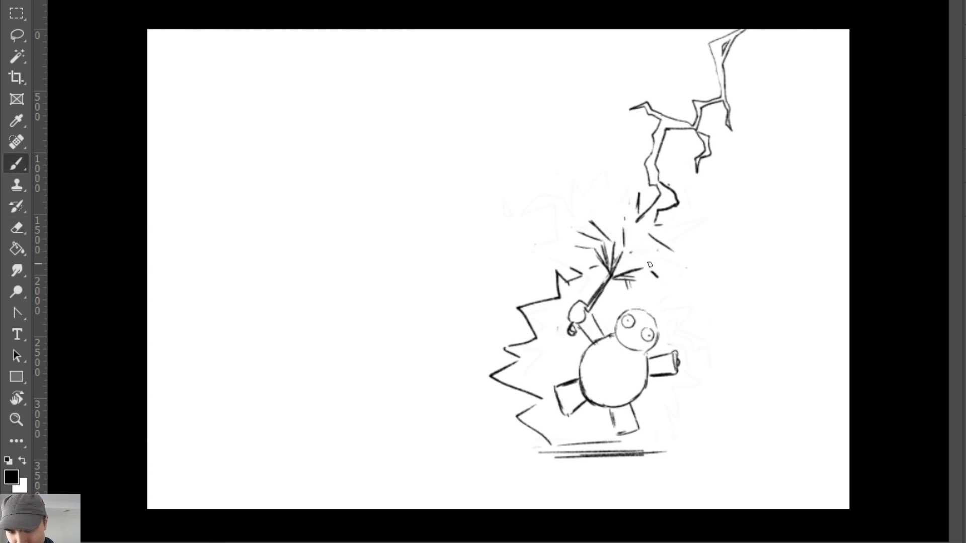
Erase the extra inner rays and redraw the rod's tip with bolder branches, trimming the upper one short of the bolt.
key("e")
mouse_move(591, 221)
left_mouse_down()
mouse_move(612, 246)
mouse_move(611, 268)
mouse_move(612, 246)
mouse_move(626, 252)
mouse_move(628, 275)
mouse_move(654, 267)
mouse_move(643, 266)
mouse_move(658, 277)
left_mouse_up()
key("b")
key("e")
key("b")
key("e")
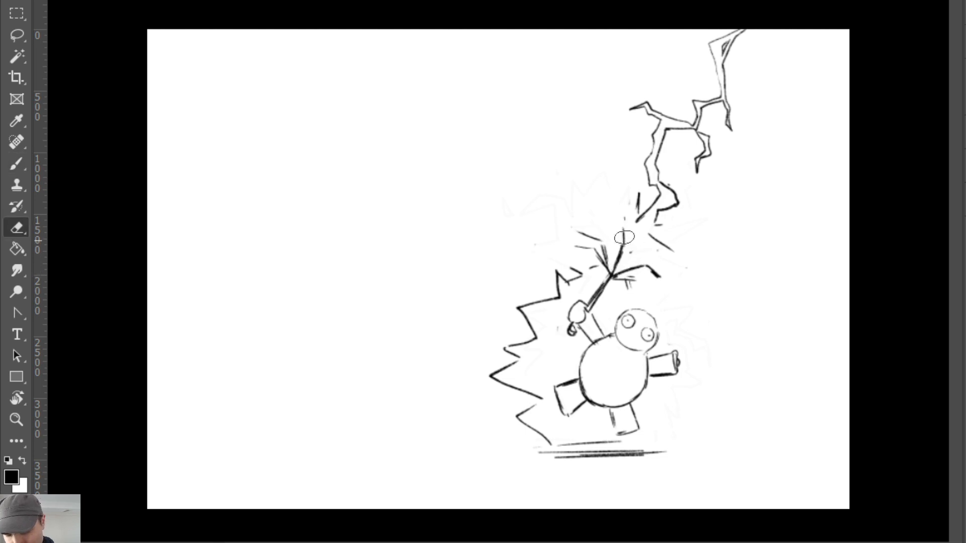
left_click_drag(623, 230, 622, 245)
key("b")
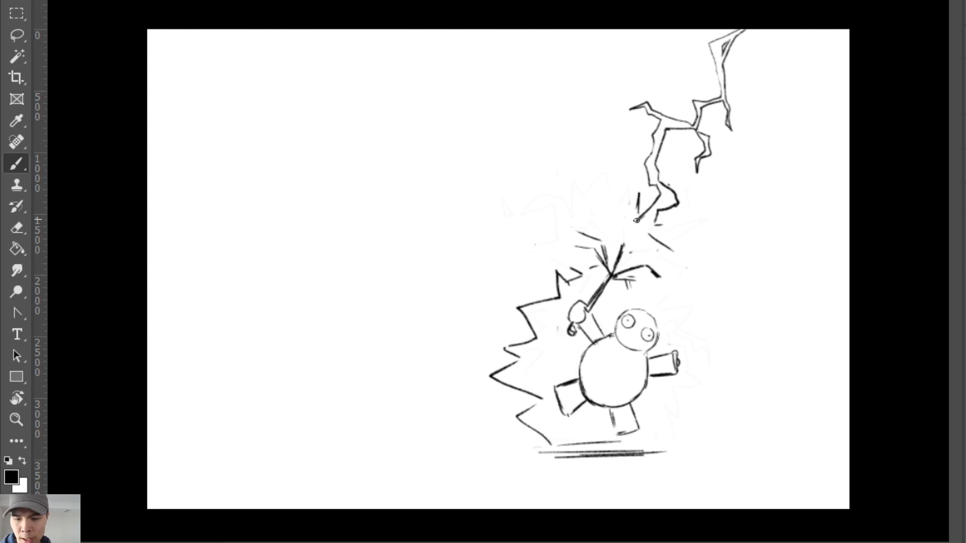
Sketch thin upright spikes beside the bolt's lower end, erasing and redrawing them into a jagged edge.
mouse_move(637, 181)
left_mouse_down()
mouse_move(627, 214)
mouse_move(633, 190)
left_mouse_up()
key("e")
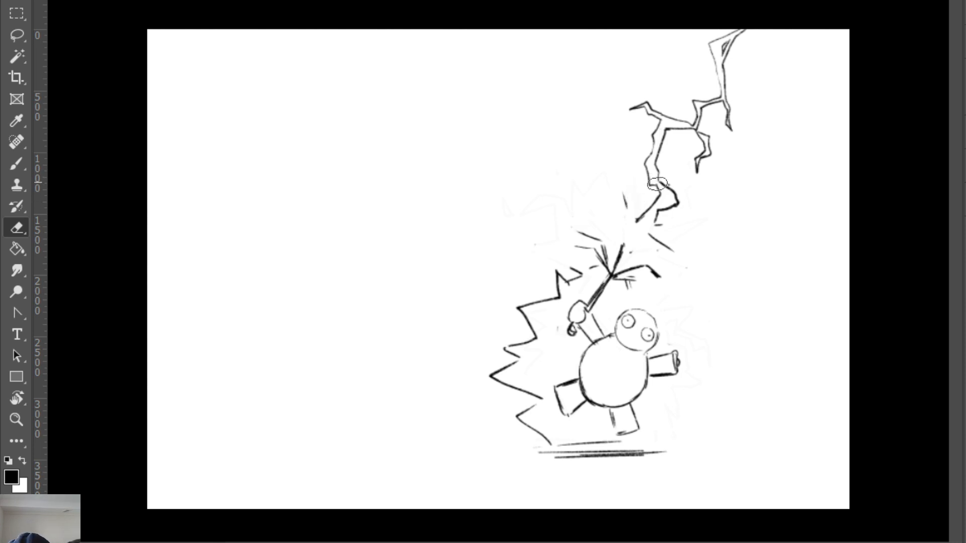
key("b")
left_click_drag(627, 191, 632, 225)
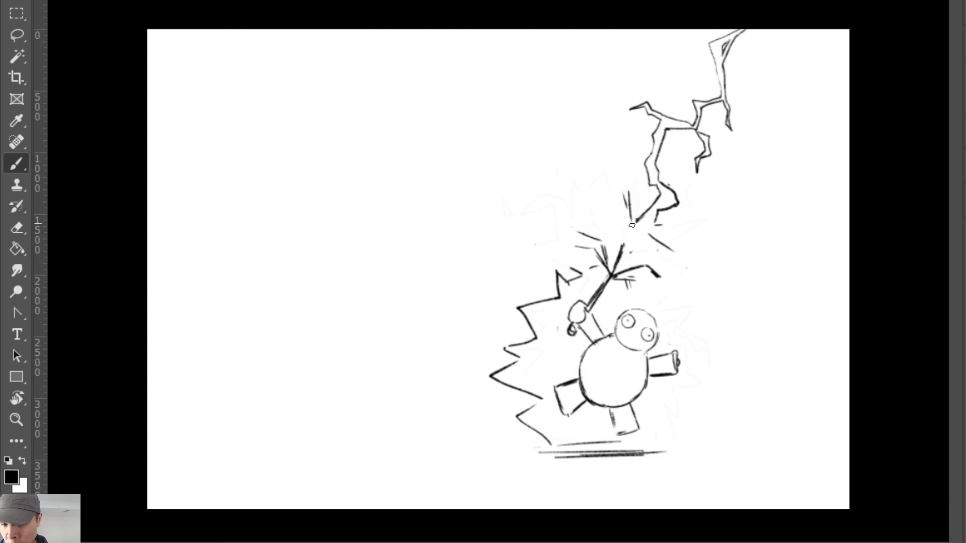
key("e")
left_click_drag(626, 184, 631, 222)
key("b")
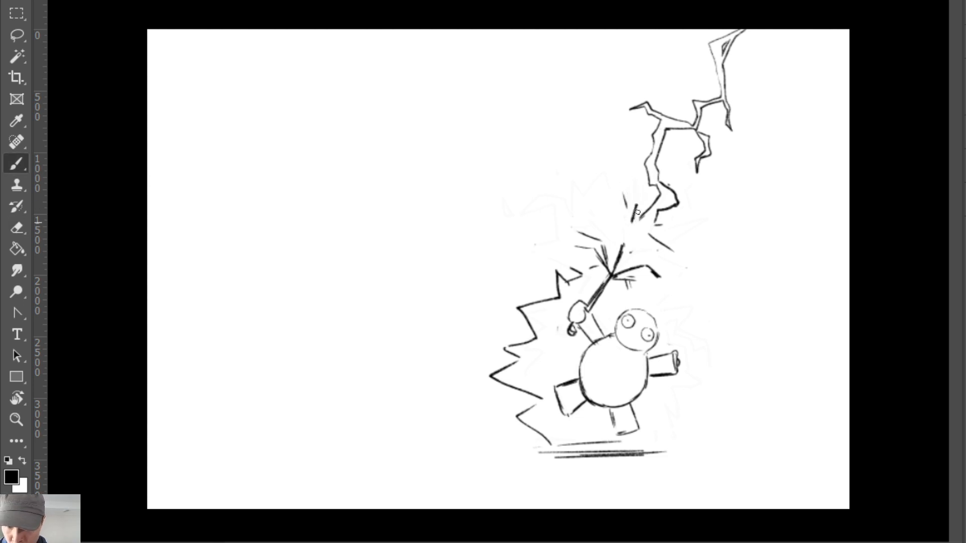
left_click_drag(609, 180, 622, 212)
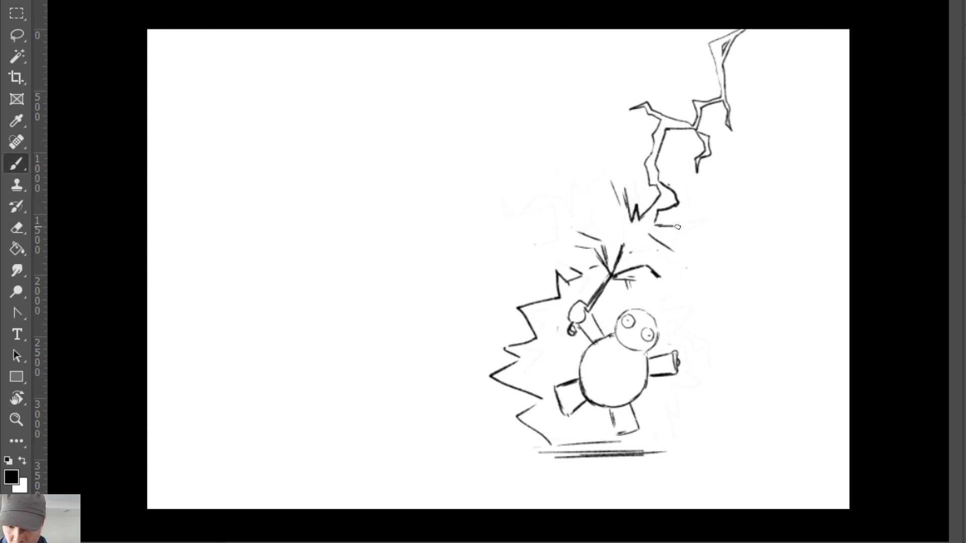
Draw pointed spikes to both sides of the rod's tip and down past the character's head and raised hand.
key("e")
mouse_move(667, 234)
left_mouse_down()
mouse_move(657, 244)
mouse_move(644, 236)
mouse_move(676, 237)
mouse_move(665, 256)
left_mouse_up()
key("b")
mouse_move(611, 185)
left_mouse_down()
mouse_move(618, 229)
mouse_move(575, 220)
mouse_move(547, 233)
left_mouse_up()
key("ctrl+z")
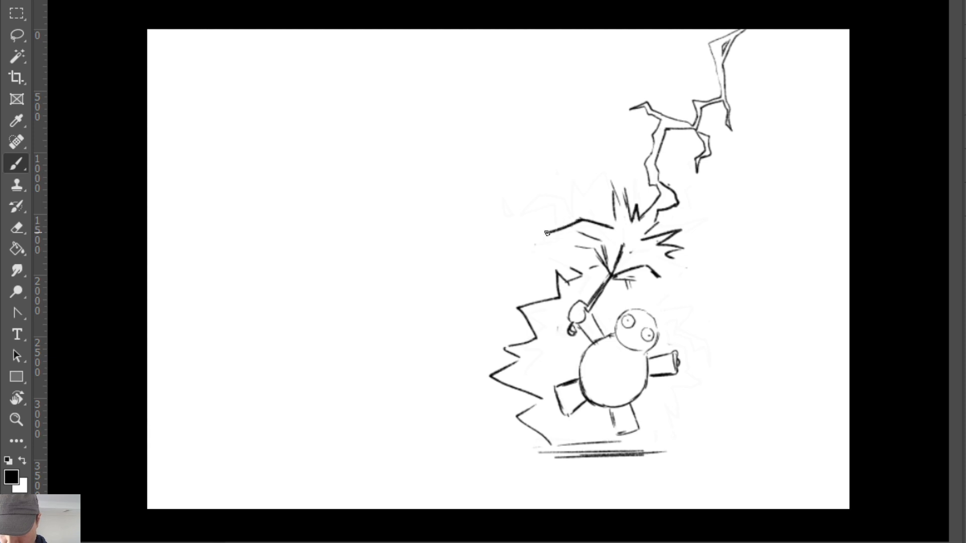
mouse_move(666, 264)
left_mouse_down()
mouse_move(675, 301)
mouse_move(660, 305)
mouse_move(709, 330)
mouse_move(677, 335)
mouse_move(711, 361)
left_mouse_up()
key("ctrl+z")
key("e")
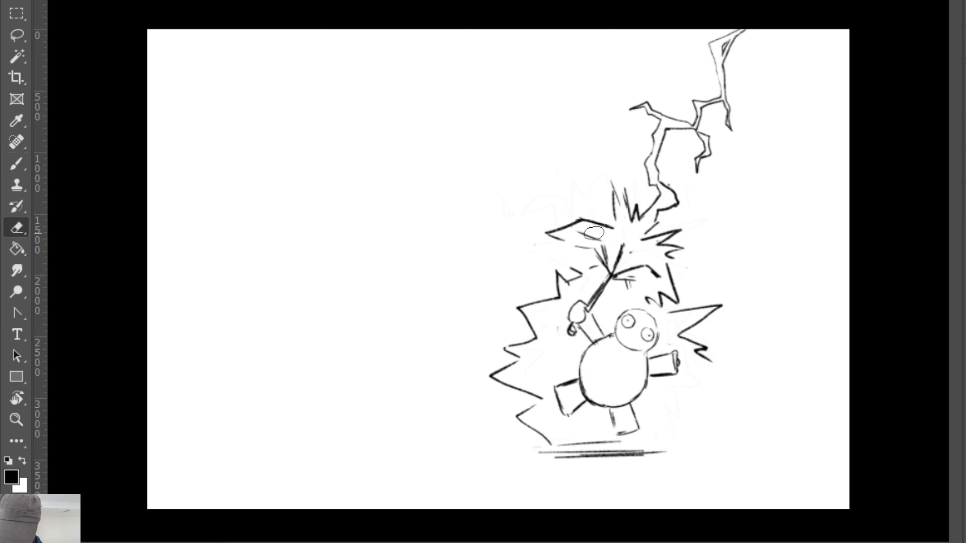
key("b")
mouse_move(500, 45)
left_mouse_down()
mouse_move(438, 176)
mouse_move(411, 175)
mouse_move(413, 211)
left_mouse_up()
left_click_drag(450, 176, 505, 172)
key("ctrl+z")
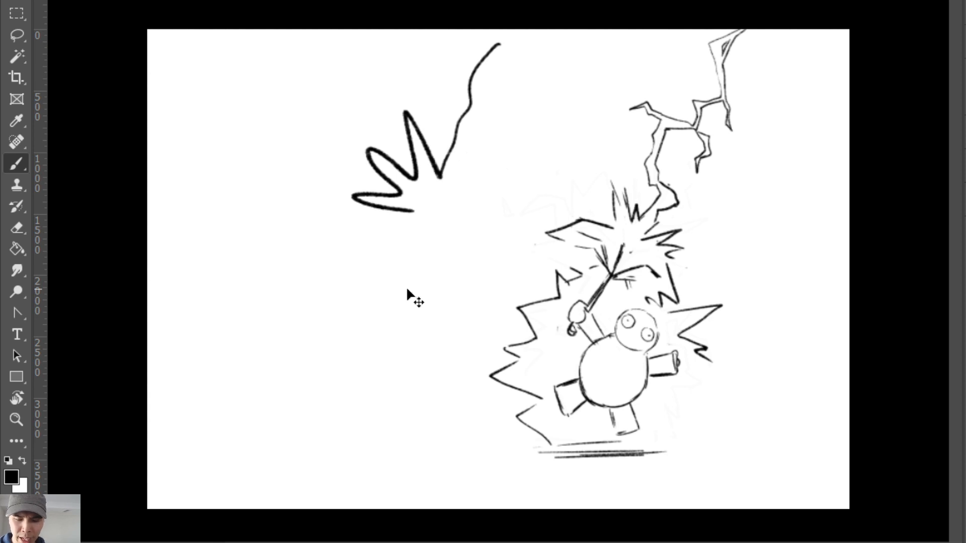
key("ctrl+z")
key("ctrl+z")
key("ctrl+z")
Erase the spikes around the rod and the jagged outline left of the character, adding bent ends to the rod's branches.
key("e")
mouse_move(659, 237)
left_mouse_down()
mouse_move(649, 241)
mouse_move(666, 252)
mouse_move(665, 305)
mouse_move(664, 267)
mouse_move(653, 274)
left_mouse_up()
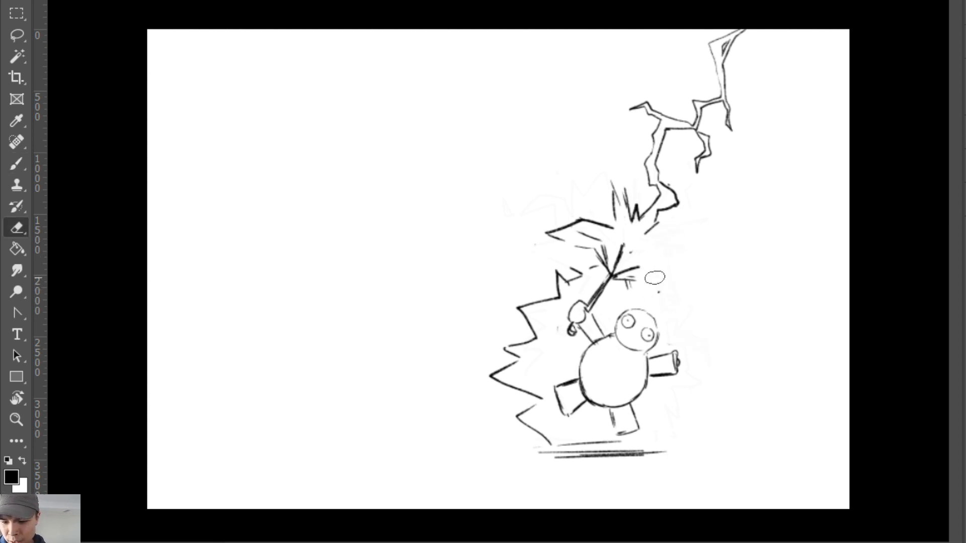
key("b")
key("e")
mouse_move(611, 229)
left_mouse_down()
mouse_move(558, 217)
mouse_move(618, 168)
mouse_move(627, 209)
left_mouse_up()
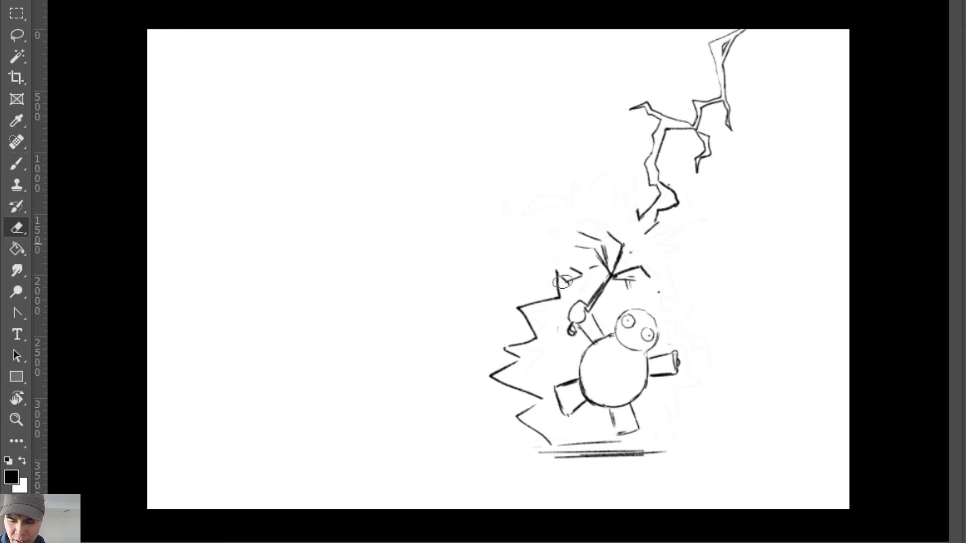
mouse_move(562, 280)
left_mouse_down()
mouse_move(509, 349)
mouse_move(528, 333)
mouse_move(515, 394)
mouse_move(527, 424)
left_mouse_up()
Draw a second, heavier contour around both sides and the underside of the character's round body.
key("b")
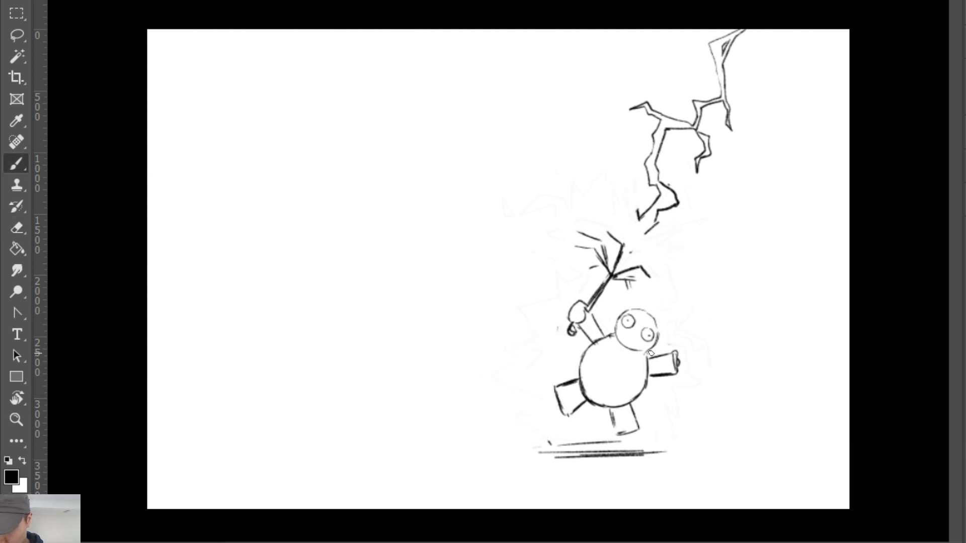
mouse_move(649, 377)
left_mouse_down()
mouse_move(635, 405)
mouse_move(638, 433)
left_mouse_up()
key("ctrl+z")
left_click_drag(652, 376, 632, 407)
left_click_drag(654, 376, 629, 408)
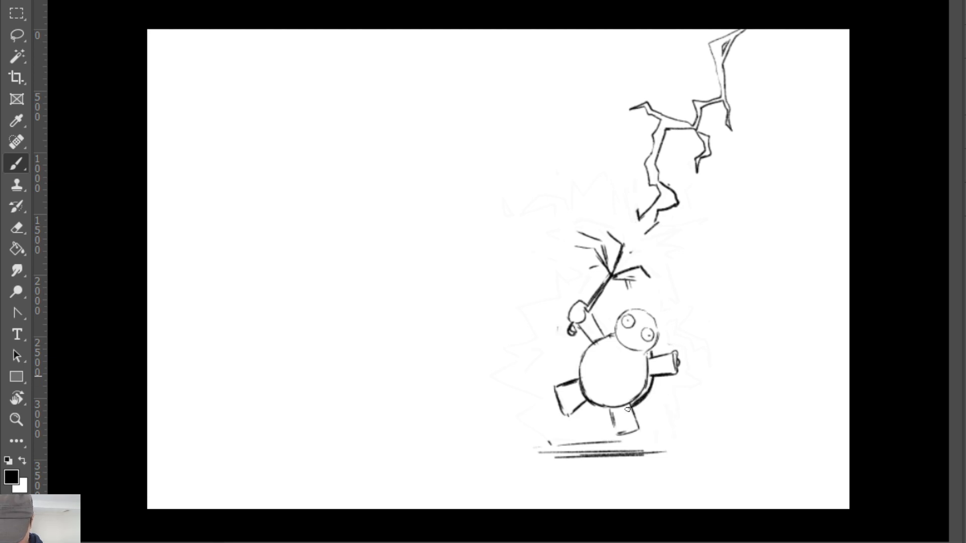
mouse_move(586, 338)
left_mouse_down()
mouse_move(574, 373)
mouse_move(606, 397)
left_mouse_up()
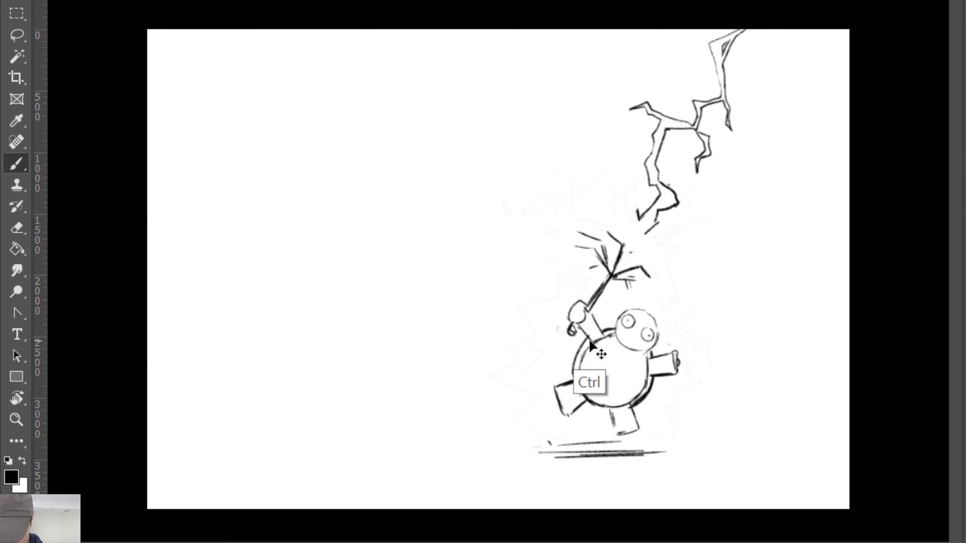
key("ctrl+z")
mouse_move(587, 339)
left_mouse_down()
mouse_move(574, 374)
mouse_move(590, 406)
mouse_move(610, 416)
left_mouse_up()
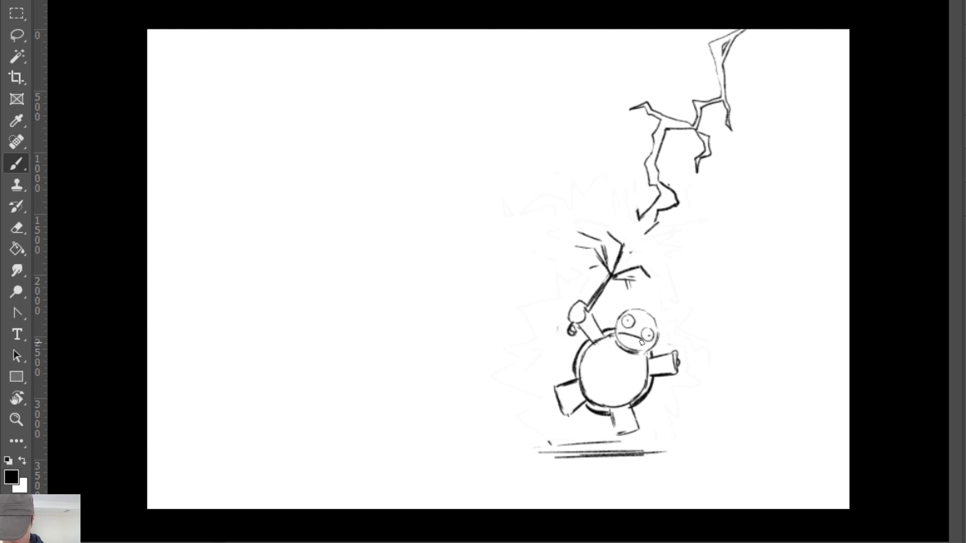
Draw an open mouth with clenched, gridded teeth below the eyes, reworking its outline.
mouse_move(642, 342)
left_mouse_down()
mouse_move(634, 352)
mouse_move(655, 335)
mouse_move(643, 347)
left_mouse_up()
key("e")
key("b")
key("ctrl+z")
key("ctrl+z")
key("e")
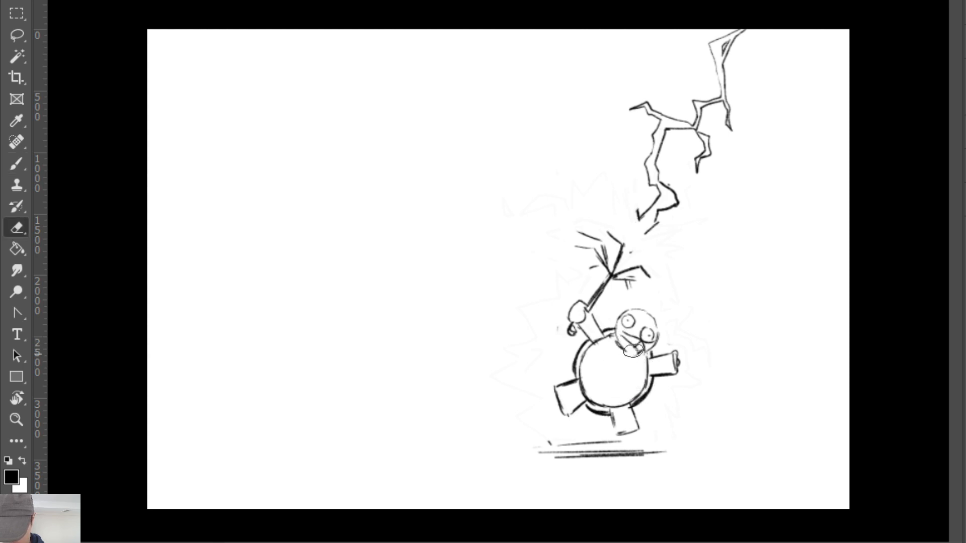
key("b")
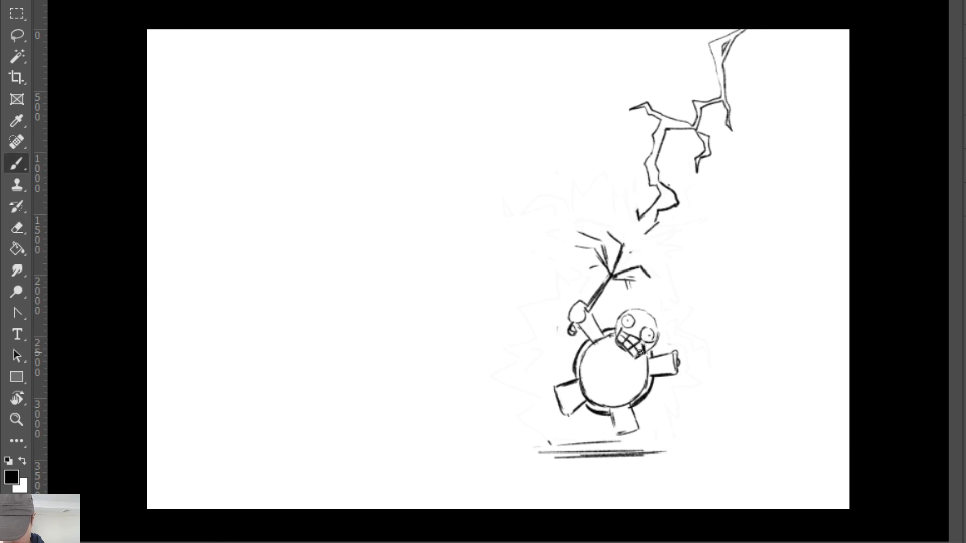
Erase the character's right-hand eye and redraw it as a bolder circle with a pupil dot.
key("e")
left_click_drag(644, 329, 655, 346)
key("b")
key("ctrl+z")
key("e")
key("b")
left_click(649, 334)
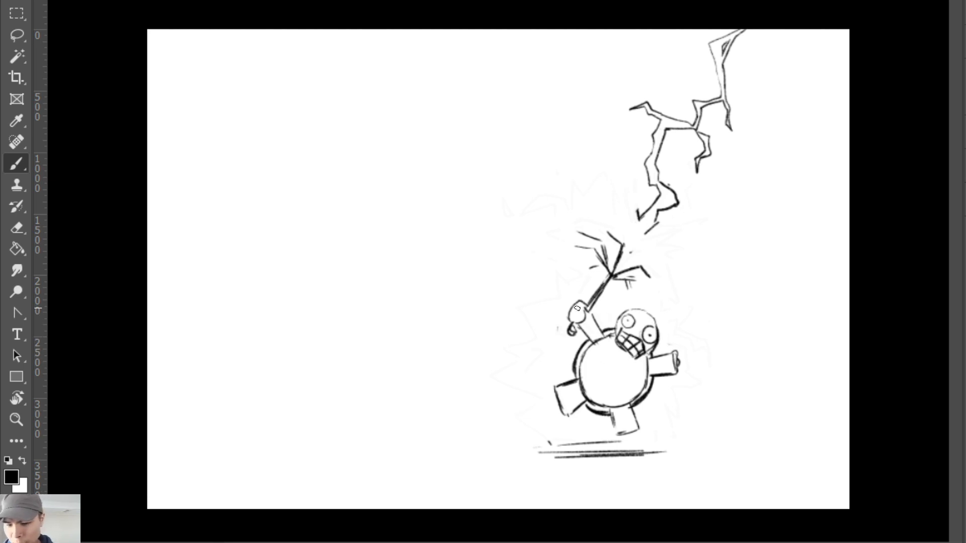
left_click_drag(576, 305, 573, 318)
key("ctrl+z")
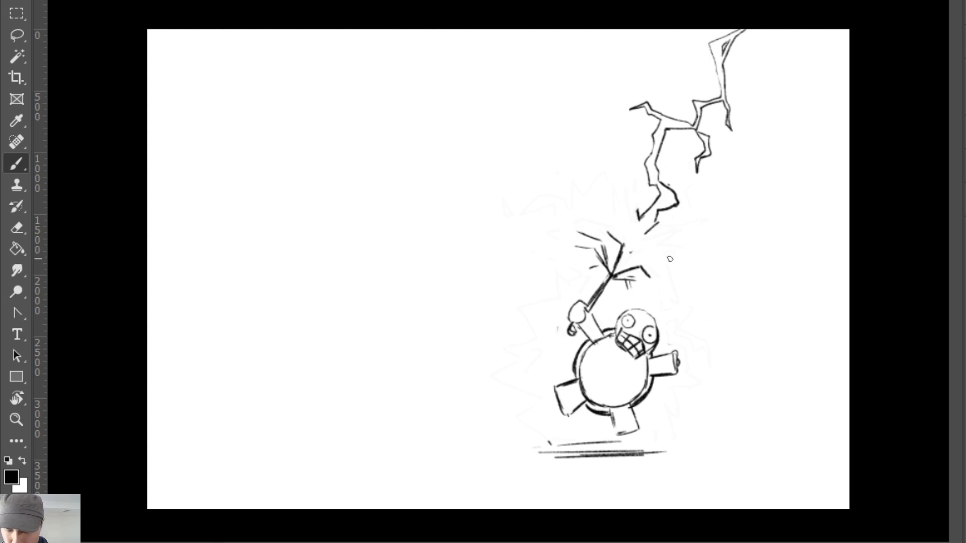
Draw a large jagged burst outline with long spikes right of the character, reaching down to the ground.
mouse_move(669, 257)
left_mouse_down()
mouse_move(738, 239)
mouse_move(679, 302)
mouse_move(786, 332)
mouse_move(710, 357)
mouse_move(750, 389)
left_mouse_up()
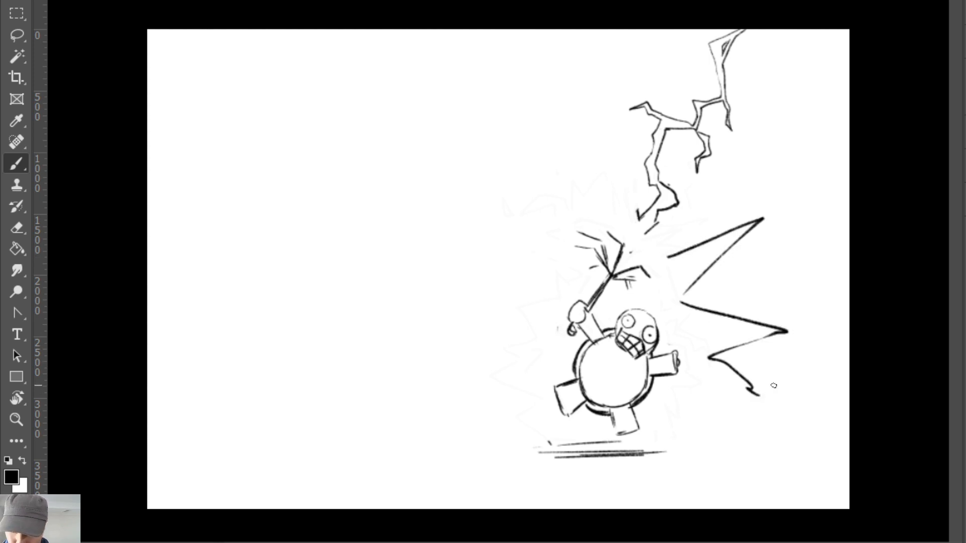
key("ctrl+z")
mouse_move(686, 297)
left_mouse_down()
mouse_move(782, 296)
mouse_move(693, 360)
mouse_move(761, 391)
mouse_move(720, 399)
mouse_move(780, 433)
mouse_move(671, 427)
mouse_move(690, 449)
left_mouse_up()
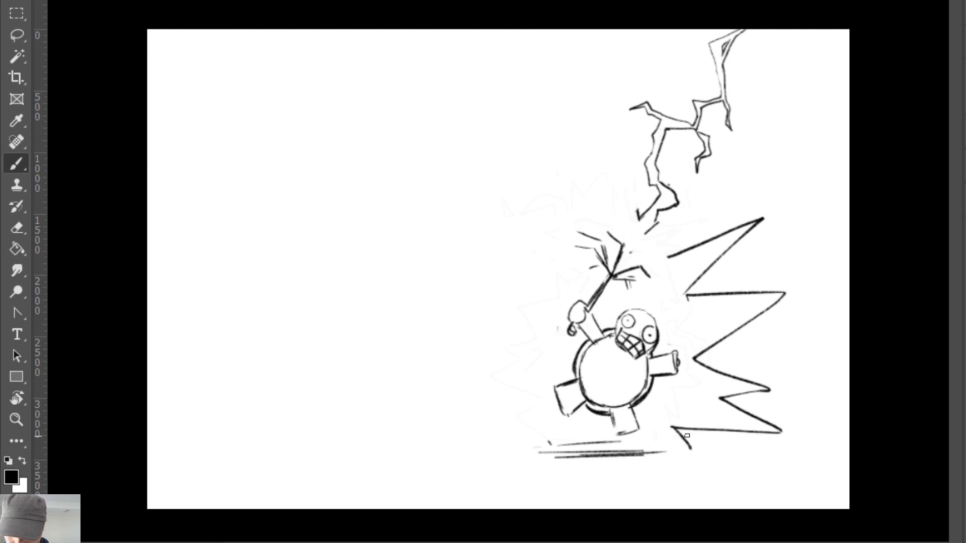
Draw matching large burst spikes above and left of the character and lengthen the ground line on both sides.
left_click_drag(622, 226, 584, 115)
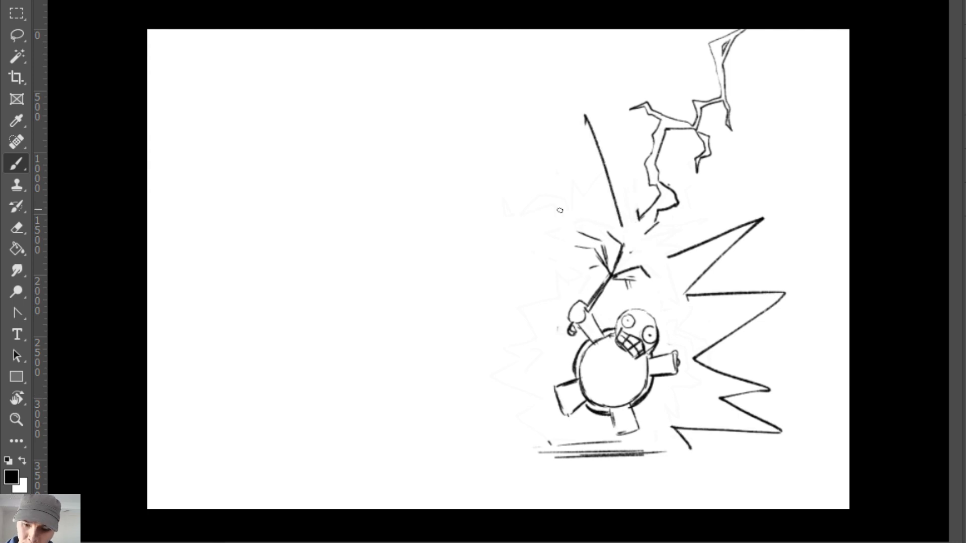
key("ctrl+z")
mouse_move(624, 227)
left_mouse_down()
mouse_move(599, 154)
mouse_move(591, 205)
mouse_move(511, 155)
mouse_move(542, 271)
mouse_move(470, 286)
mouse_move(540, 325)
mouse_move(461, 378)
mouse_move(470, 395)
mouse_move(525, 408)
mouse_move(496, 443)
mouse_move(663, 452)
left_mouse_up()
left_click_drag(547, 458, 731, 454)
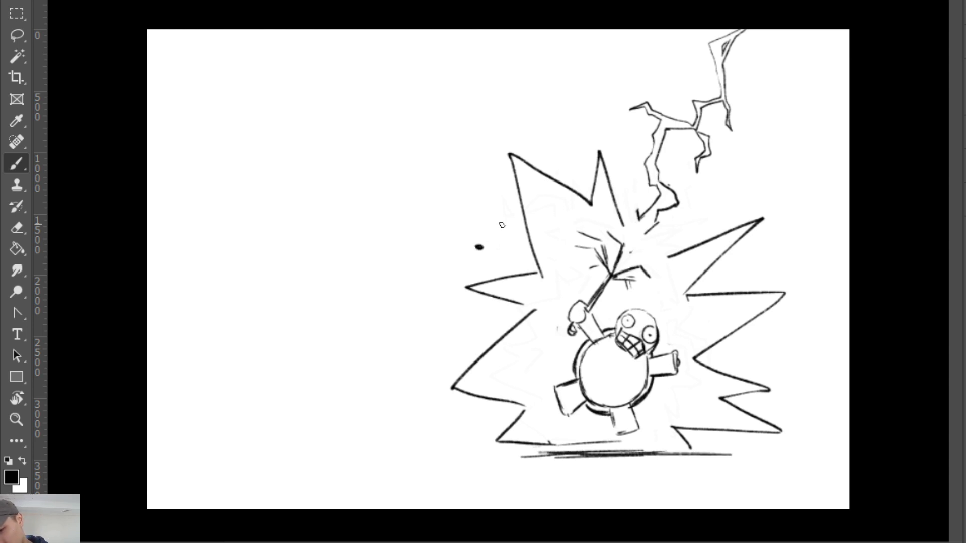
Scatter small spark dots around the left and right spikes of the burst.
left_click(435, 311)
left_click(417, 316)
left_click_drag(747, 268, 750, 265)
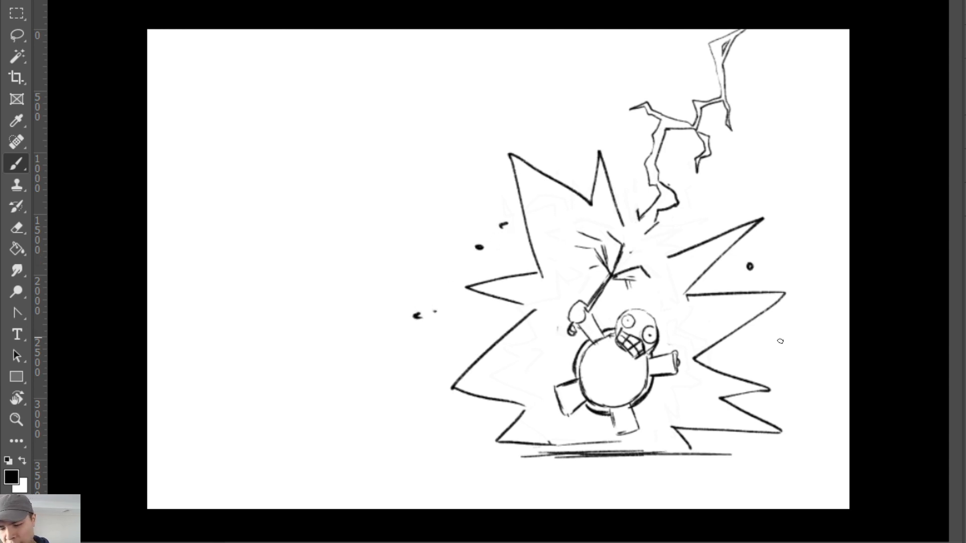
left_click(743, 362)
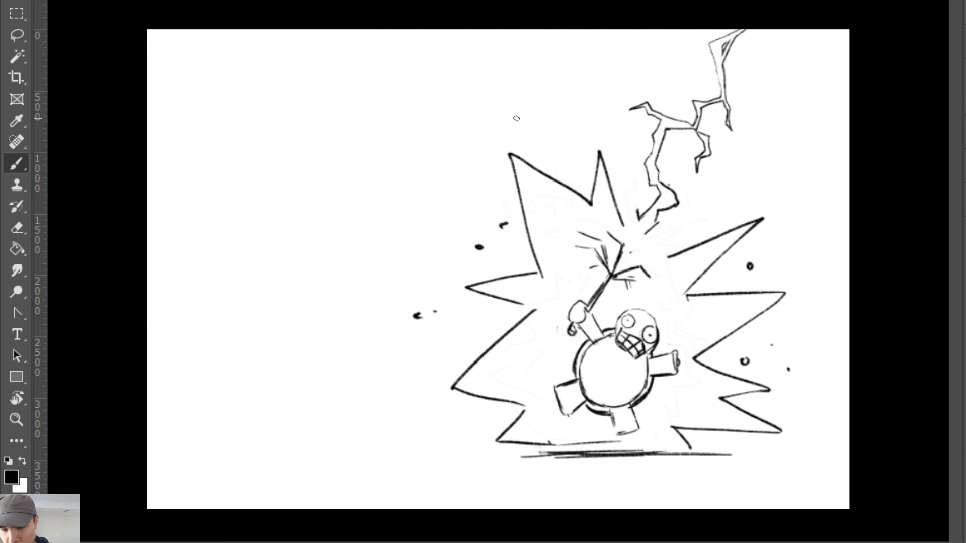
Erase the outer edge of the burst's upper-left spike and redraw it with a small notch partway down.
left_click_drag(516, 118, 531, 238)
key("ctrl+z")
key("e")
key("b")
left_click_drag(515, 156, 508, 202)
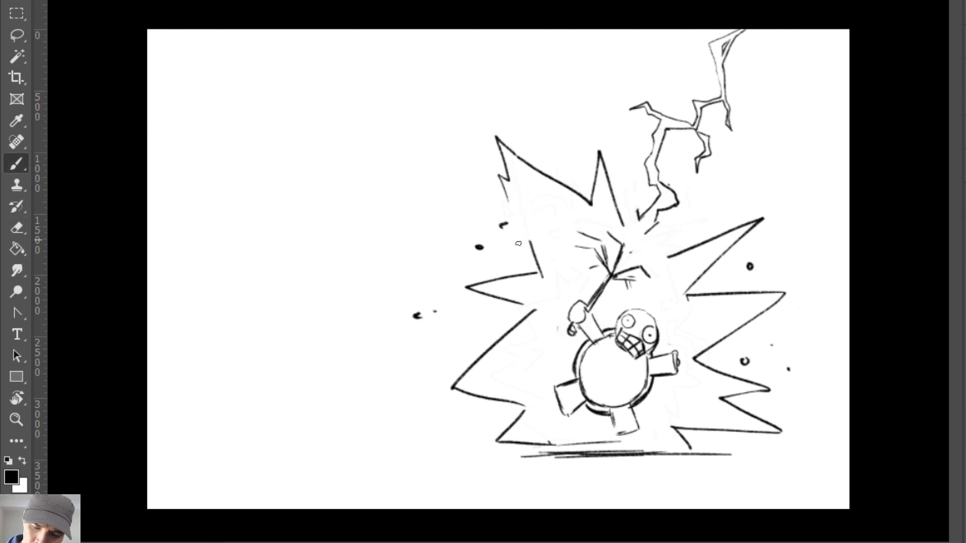
key("ctrl+z")
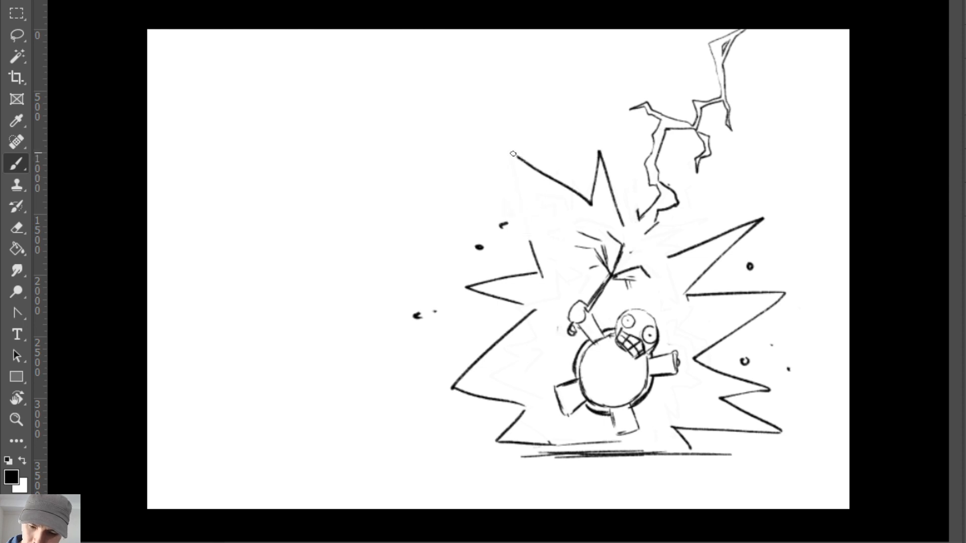
left_click_drag(515, 156, 535, 190)
key("ctrl+z")
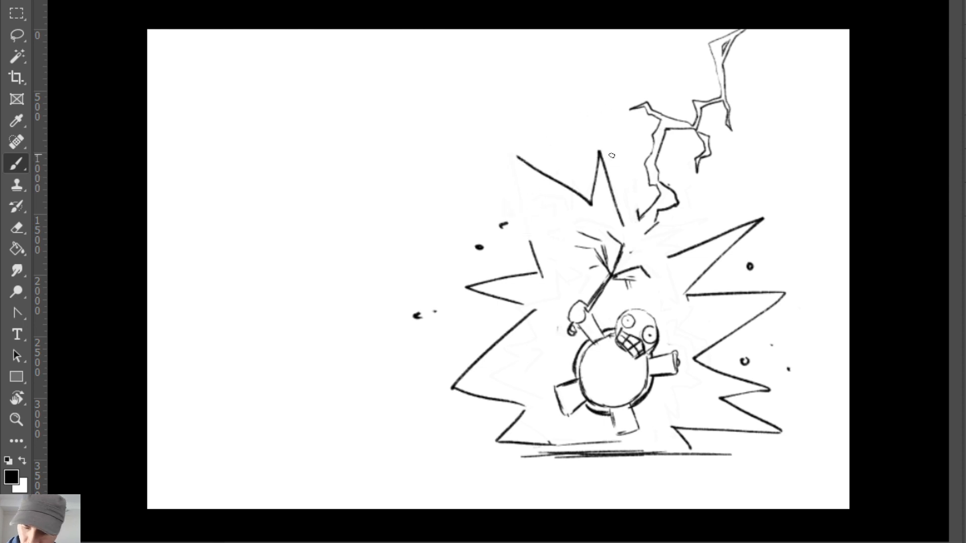
left_click_drag(516, 156, 540, 216)
mouse_move(525, 216)
left_mouse_down()
mouse_move(506, 374)
mouse_move(645, 282)
mouse_move(527, 242)
mouse_move(538, 267)
left_mouse_up()
key("e")
key("b")
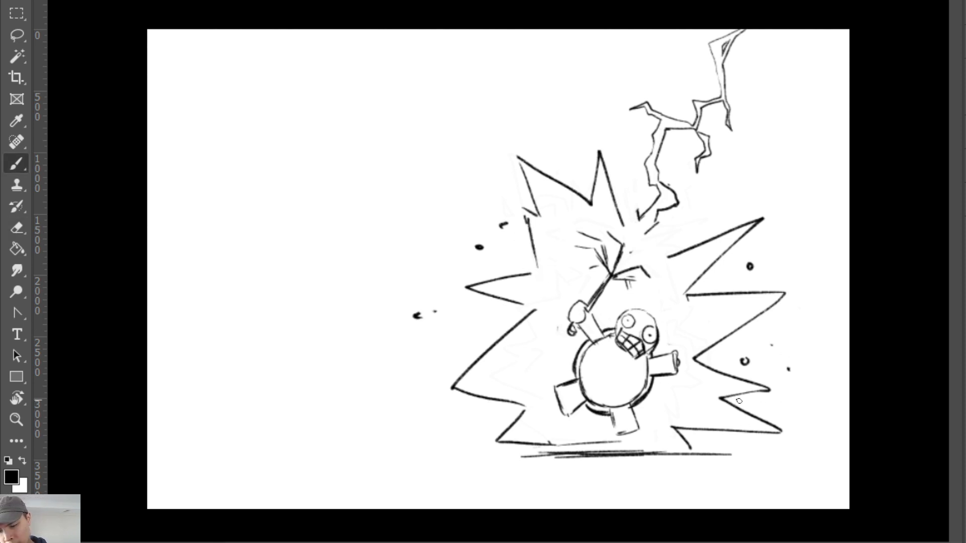
Replace the burst's short lower-right spike with a crooked lightning-like branch ending in a hooked tip.
key("e")
mouse_move(738, 401)
left_mouse_down()
mouse_move(779, 393)
mouse_move(719, 373)
mouse_move(766, 380)
mouse_move(780, 406)
left_mouse_up()
key("b")
left_click_drag(751, 418, 787, 446)
key("ctrl+z")
key("ctrl+z")
key("ctrl+z")
key("ctrl+z")
key("ctrl+z")
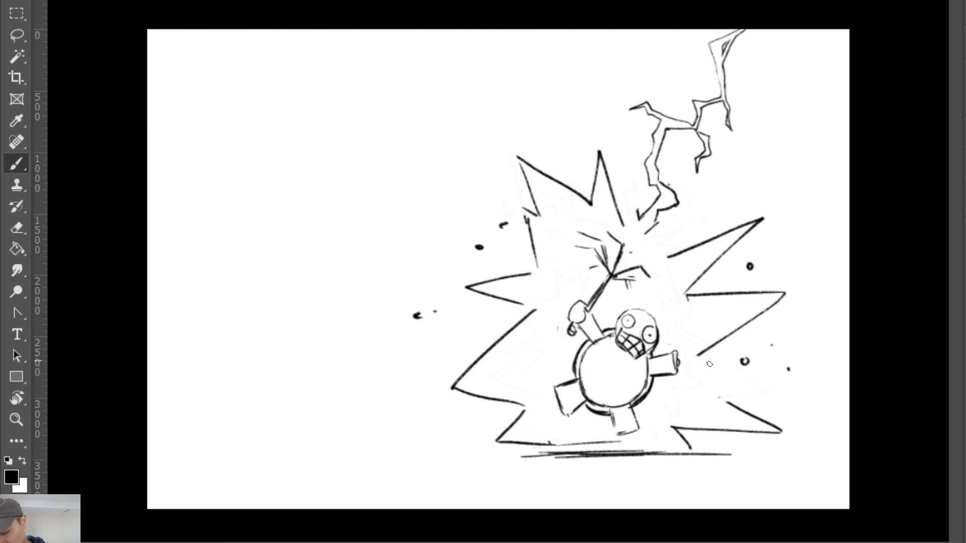
mouse_move(697, 361)
left_mouse_down()
mouse_move(765, 376)
mouse_move(780, 404)
mouse_move(804, 396)
mouse_move(805, 411)
mouse_move(731, 401)
left_mouse_up()
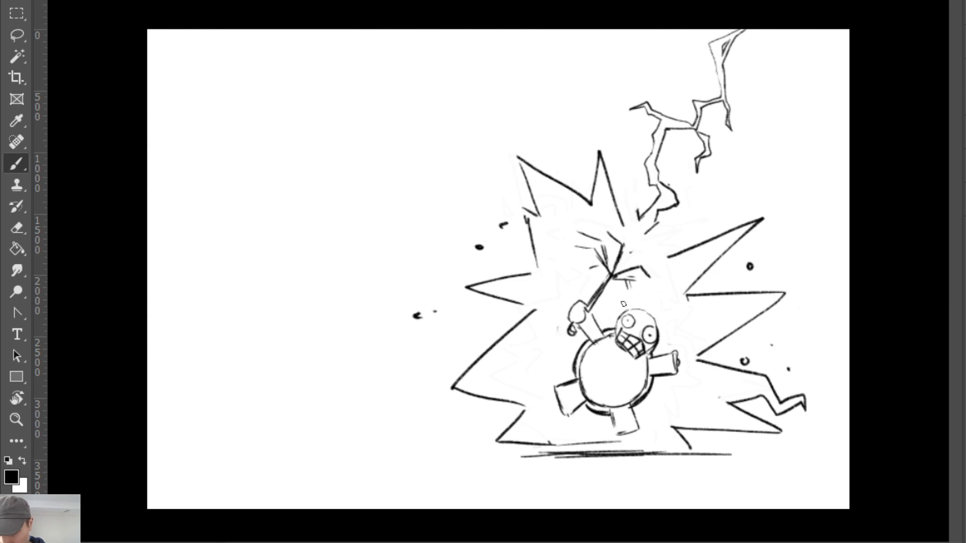
Erase the burst's middle-left spike and redraw it as a long crooked branch with a forked end.
key("e")
mouse_move(520, 304)
left_mouse_down()
mouse_move(492, 286)
mouse_move(462, 294)
mouse_move(477, 271)
mouse_move(457, 294)
mouse_move(422, 285)
left_mouse_up()
key("b")
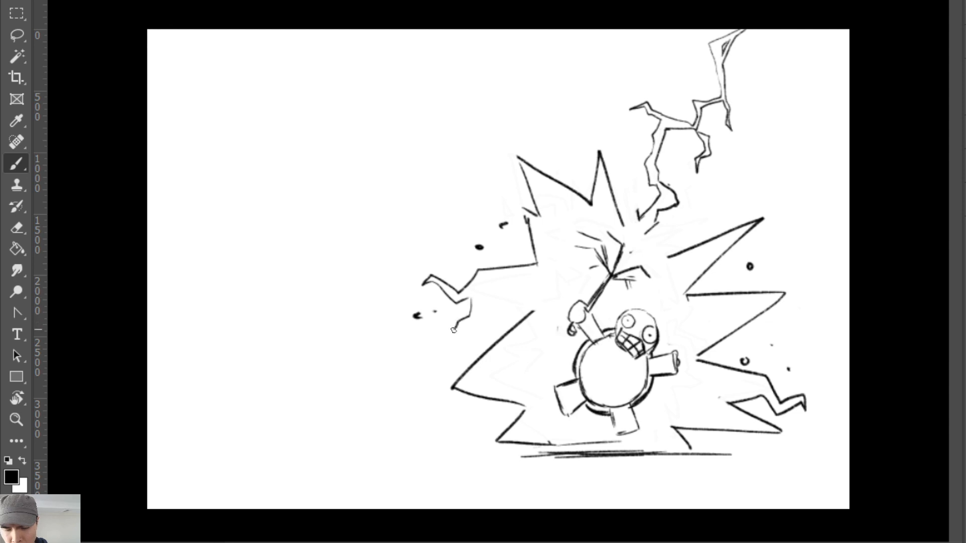
mouse_move(454, 330)
left_mouse_down()
mouse_move(477, 321)
mouse_move(459, 321)
mouse_move(490, 293)
mouse_move(531, 309)
left_mouse_up()
key("e")
key("b")
Erase the large lower-left spike's point and redraw it as a bent lightning-like branch.
key("e")
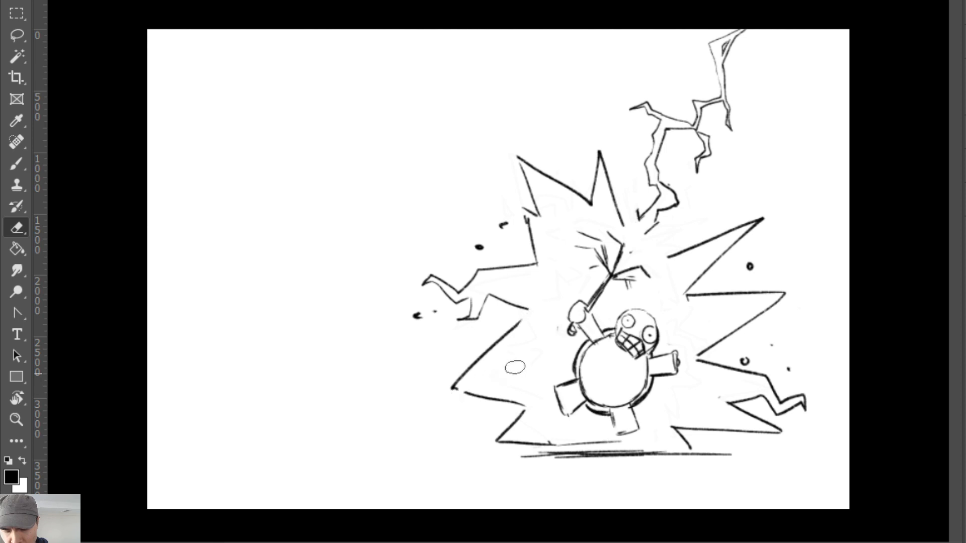
mouse_move(515, 367)
left_mouse_down()
mouse_move(521, 325)
mouse_move(473, 362)
left_mouse_up()
key("b")
mouse_move(530, 311)
left_mouse_down()
mouse_move(485, 357)
mouse_move(446, 353)
mouse_move(440, 372)
mouse_move(425, 373)
mouse_move(436, 382)
mouse_move(452, 365)
mouse_move(483, 397)
left_mouse_up()
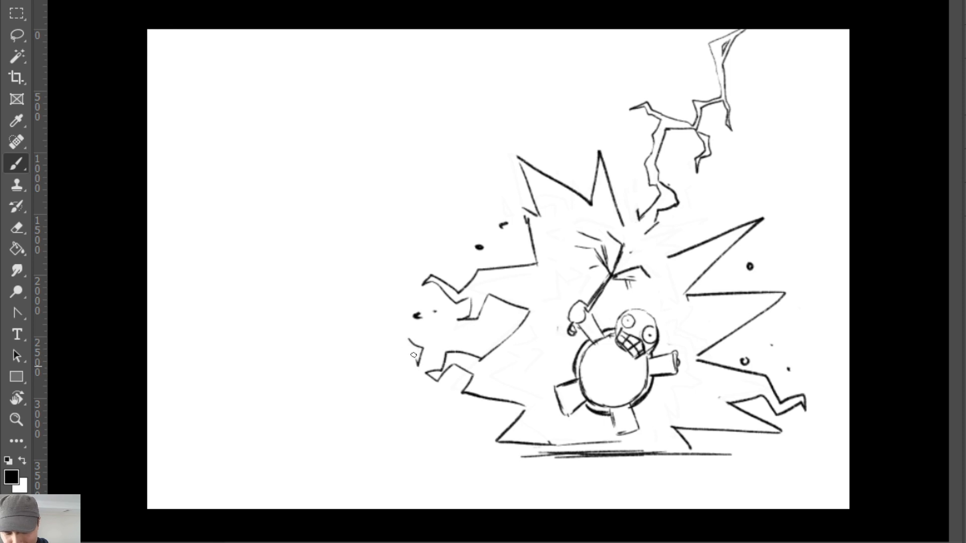
Shape a small pointed shard beyond the lower-left branch and draw another above the middle-left branch.
key("e")
left_click_drag(409, 341, 412, 352)
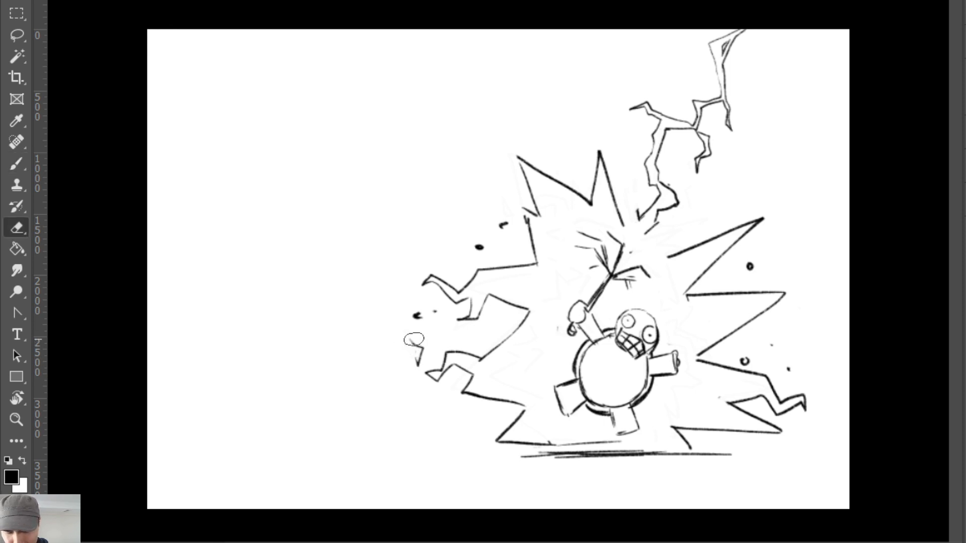
key("b")
left_click_drag(434, 236, 442, 253)
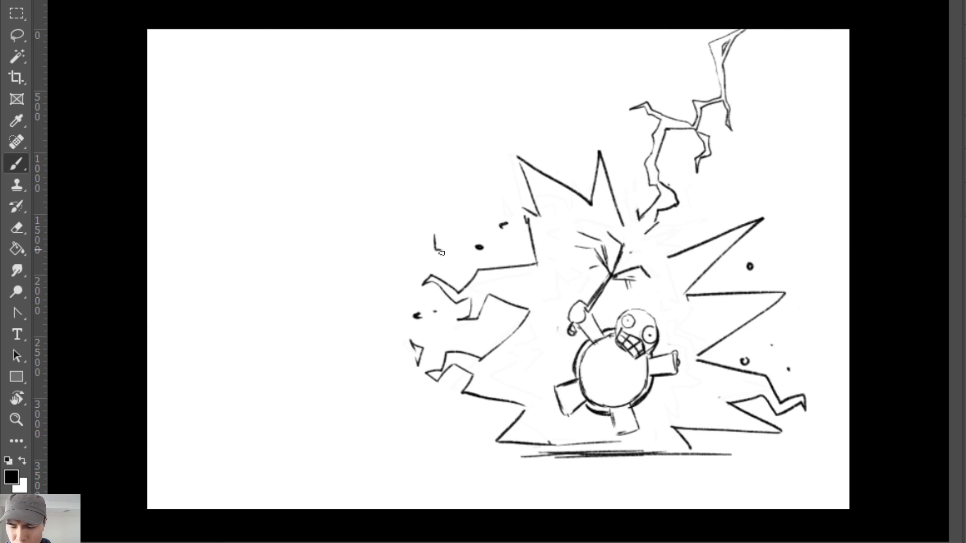
Erase the burst's upper-left spike and redraw it as a taller, crooked lightning tip.
key("e")
mouse_move(518, 161)
left_mouse_down()
mouse_move(531, 253)
mouse_move(517, 154)
mouse_move(532, 130)
mouse_move(525, 152)
mouse_move(540, 166)
mouse_move(531, 127)
mouse_move(525, 156)
mouse_move(523, 121)
mouse_move(531, 158)
mouse_move(549, 162)
mouse_move(534, 167)
mouse_move(575, 203)
mouse_move(530, 160)
mouse_move(584, 194)
left_mouse_up()
key("b")
key("e")
key("b")
key("e")
key("b")
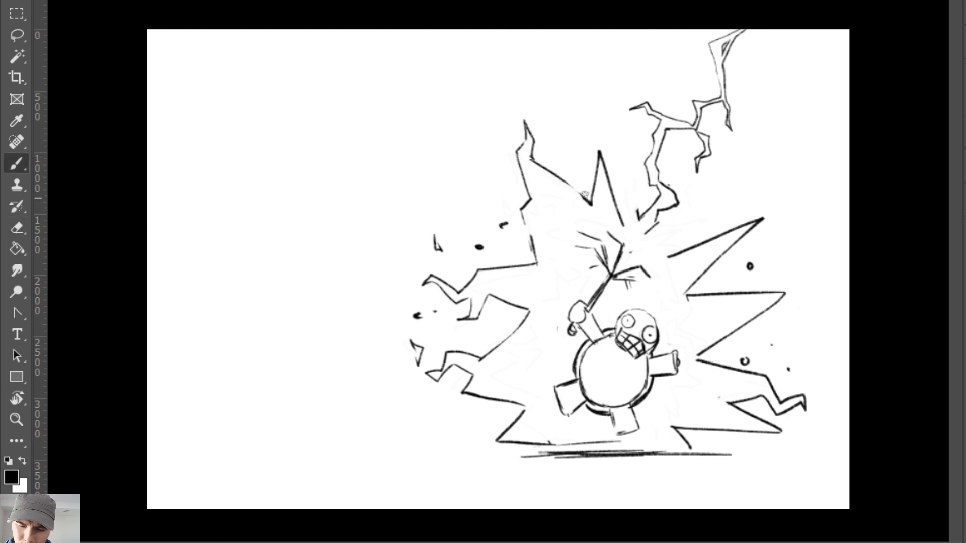
Add a small shard above the upper-left spike, and redraw the burst's upper-right spike as a crooked branch with a bent tip.
left_click_drag(503, 94, 512, 113)
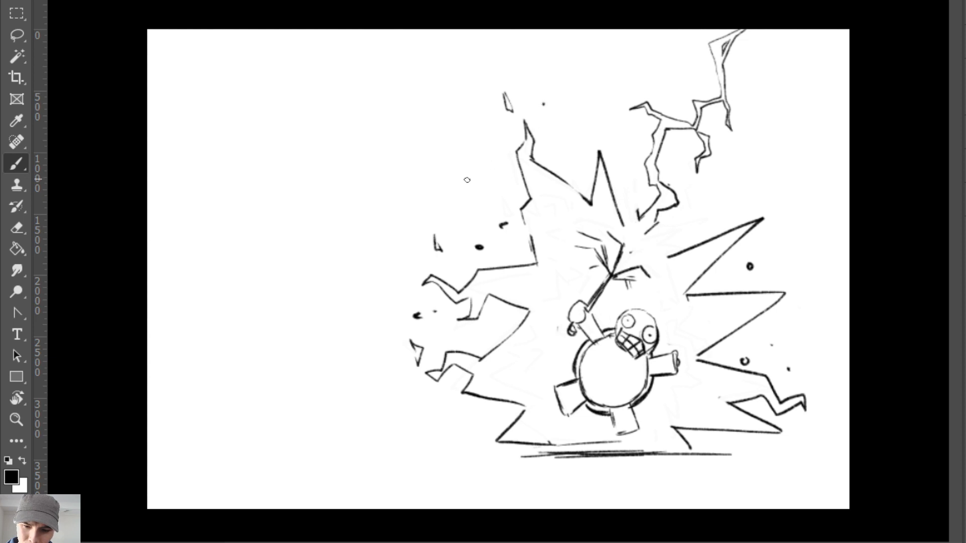
key("e")
left_click_drag(671, 257, 754, 221)
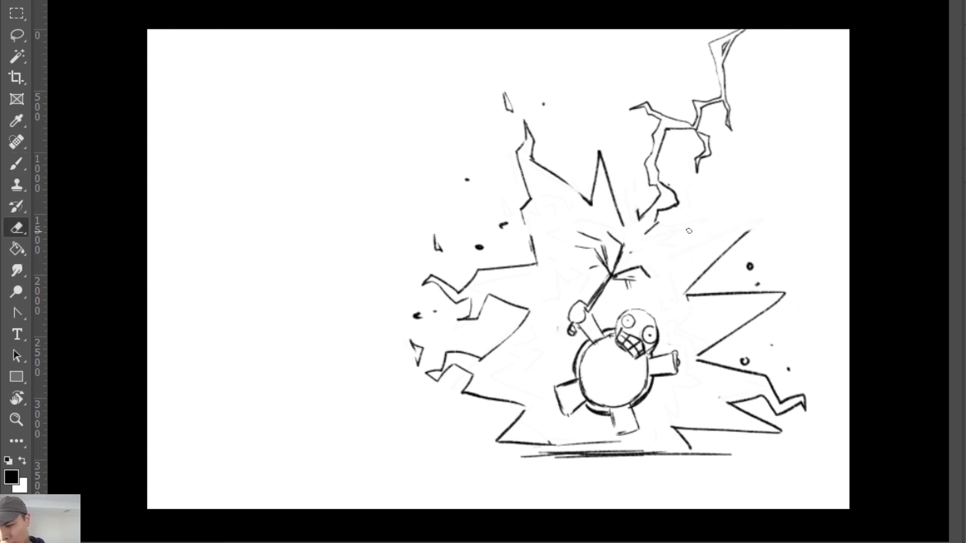
key("b")
mouse_move(649, 233)
left_mouse_down()
mouse_move(664, 227)
mouse_move(654, 246)
mouse_move(665, 254)
mouse_move(710, 233)
mouse_move(716, 206)
mouse_move(754, 204)
mouse_move(719, 213)
mouse_move(723, 240)
mouse_move(686, 291)
left_mouse_up()
key("e")
key("b")
key("e")
left_click_drag(749, 232, 713, 266)
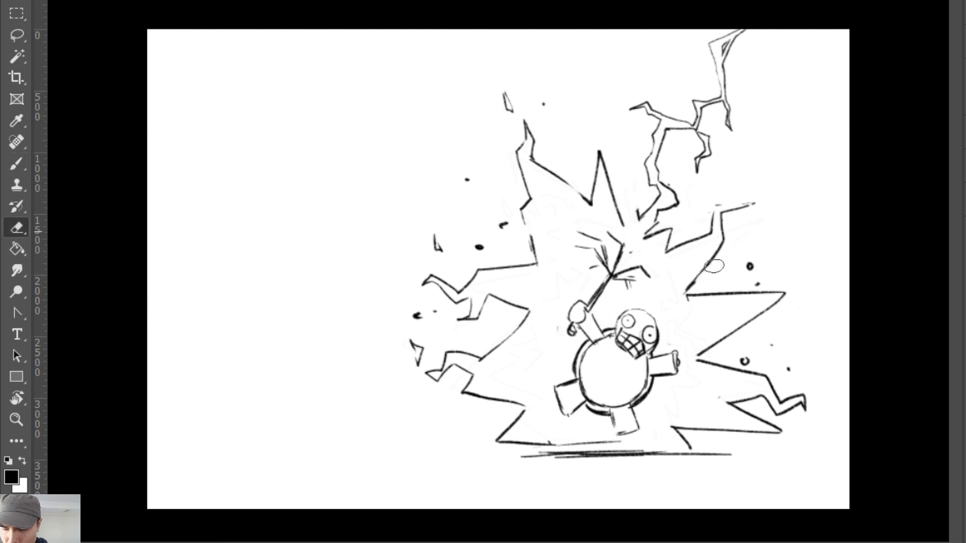
key("b")
mouse_move(714, 210)
left_mouse_down()
mouse_move(757, 202)
mouse_move(771, 185)
left_mouse_up()
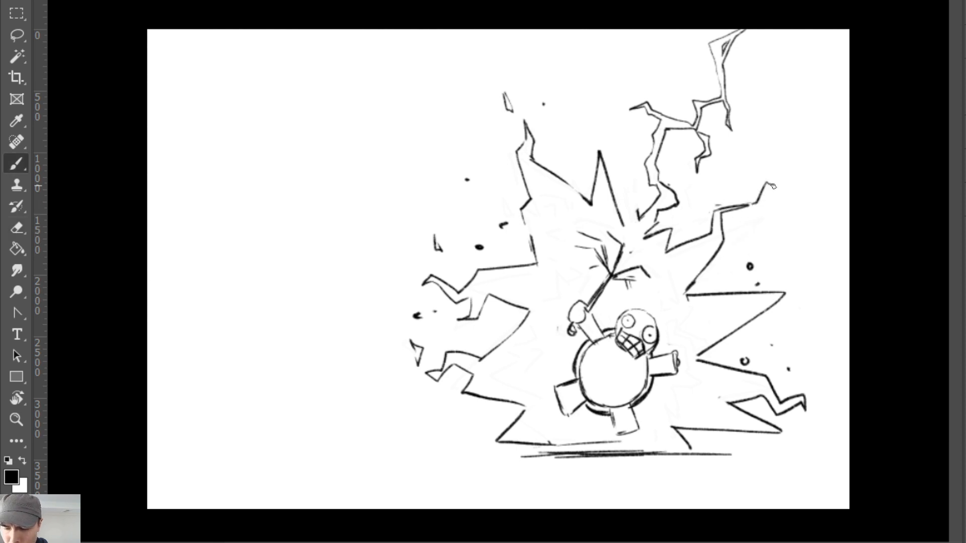
Erase the top-centre spike's sides and redraw it as a crooked tip followed by small jagged spikes below the lightning bolt.
key("e")
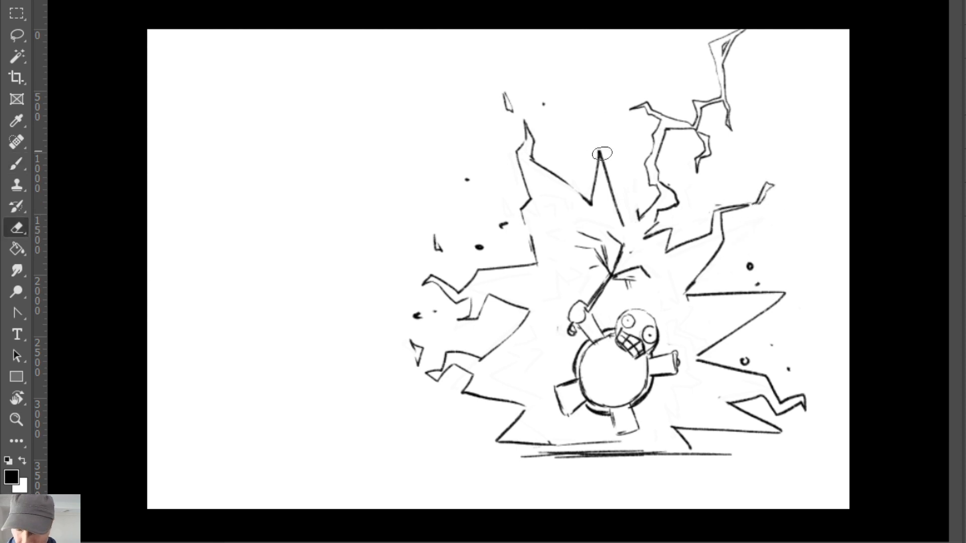
mouse_move(605, 152)
left_mouse_down()
mouse_move(591, 201)
mouse_move(599, 206)
mouse_move(600, 182)
mouse_move(598, 213)
mouse_move(593, 163)
mouse_move(603, 154)
mouse_move(624, 226)
left_mouse_up()
key("b")
key("e")
key("b")
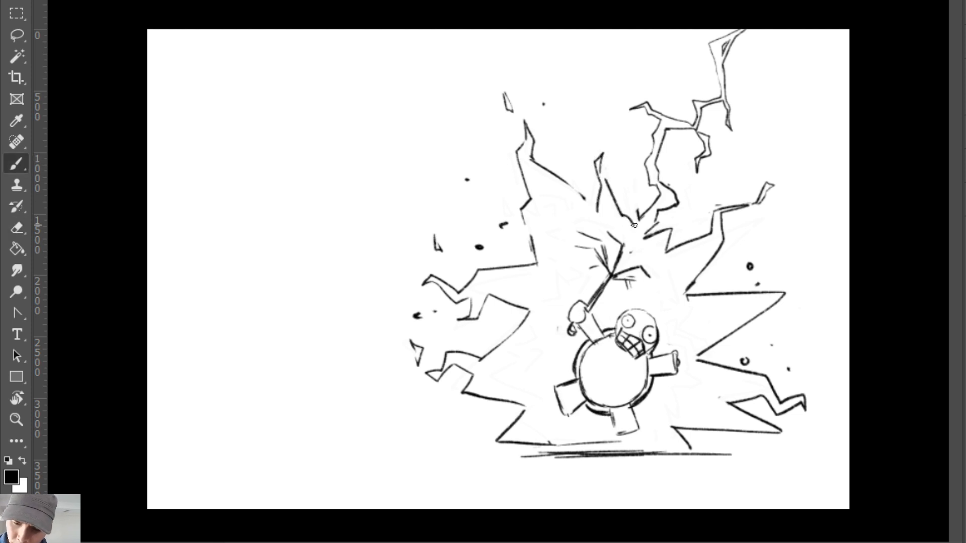
mouse_move(606, 181)
left_mouse_down()
mouse_move(623, 224)
mouse_move(642, 219)
mouse_move(635, 231)
mouse_move(642, 201)
left_mouse_up()
key("e")
key("b")
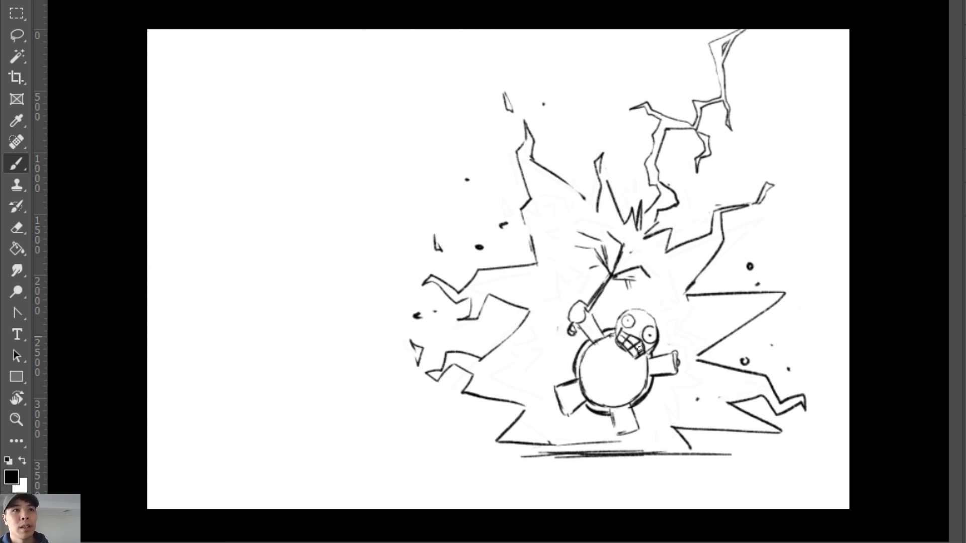
Erase the tall upper-left spike and redraw it shorter and closer to the character as a crooked branch.
key("e")
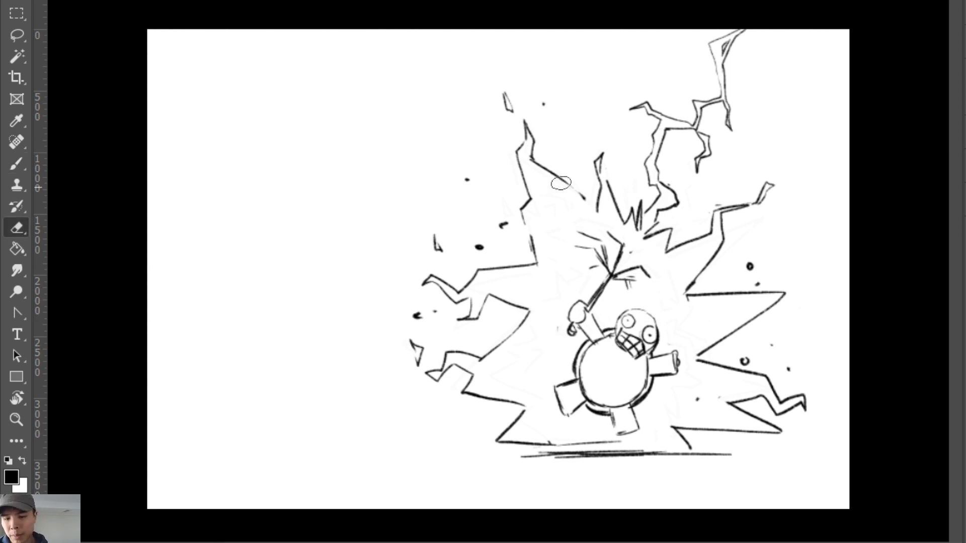
mouse_move(560, 183)
left_mouse_down()
mouse_move(527, 106)
mouse_move(536, 195)
mouse_move(529, 225)
left_mouse_up()
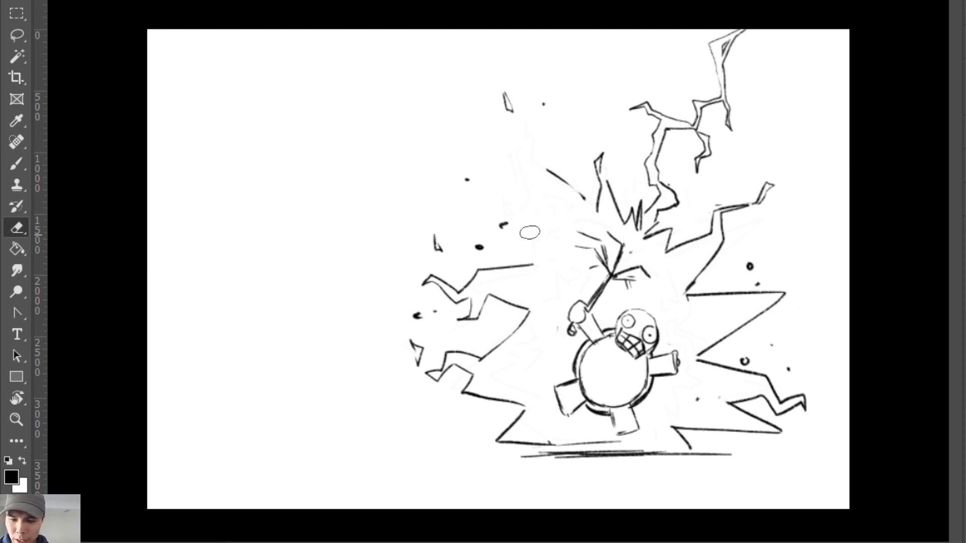
key("b")
mouse_move(535, 264)
left_mouse_down()
mouse_move(523, 221)
mouse_move(534, 209)
mouse_move(527, 170)
mouse_move(548, 148)
mouse_move(541, 165)
mouse_move(569, 191)
left_mouse_up()
key("e")
left_click_drag(553, 151, 571, 195)
key("b")
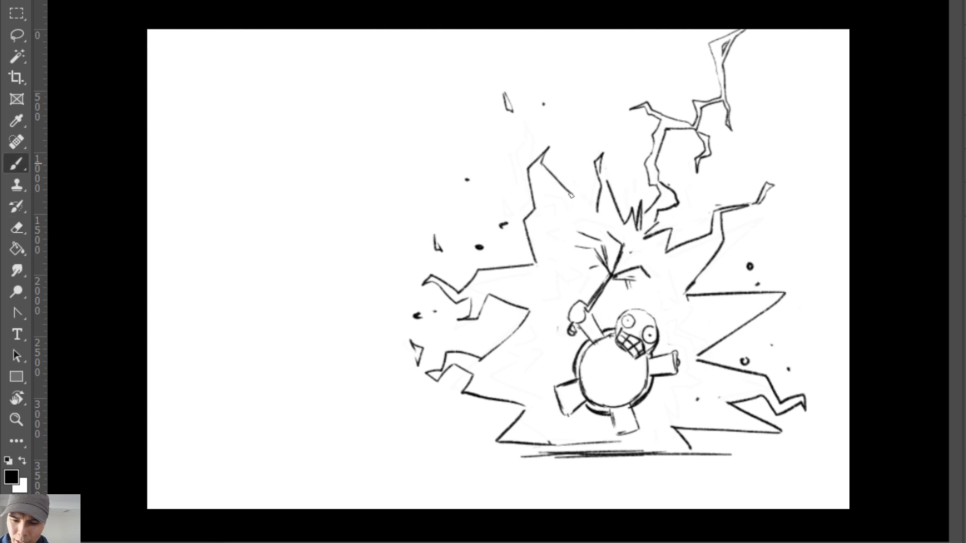
left_click_drag(542, 161, 564, 198)
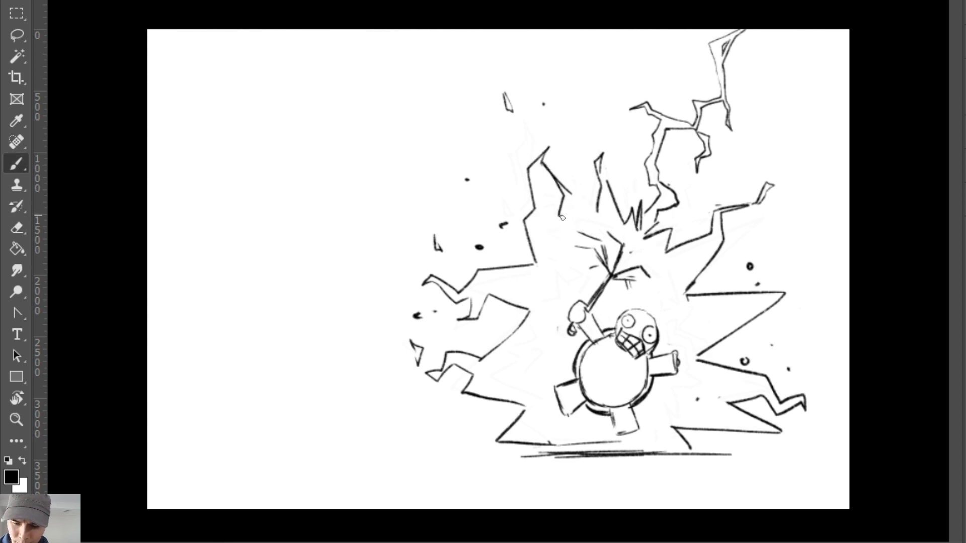
Continue the upper-left branch into small zigzag spikes toward the top-centre tip, and reshape its point.
key("e")
key("b")
mouse_move(548, 161)
left_mouse_down()
mouse_move(561, 212)
mouse_move(580, 226)
mouse_move(583, 204)
mouse_move(599, 218)
mouse_move(616, 158)
mouse_move(602, 220)
left_mouse_up()
key("e")
key("b")
key("e")
left_click_drag(551, 140, 548, 143)
key("b")
left_click_drag(543, 155, 539, 142)
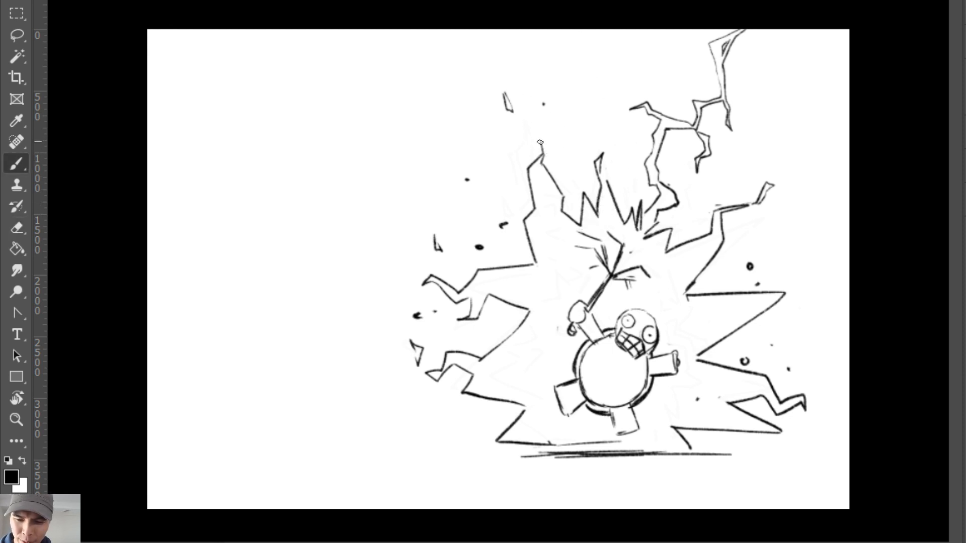
Erase the shard above the upper-left branch and redraw it smaller and closer to the branch's point.
key("e")
left_click_drag(507, 96, 520, 116)
key("b")
Erase the middle-left branch's hooked end and rework it as a shorter pointed branch with a detached shard beyond it.
key("e")
mouse_move(433, 275)
left_mouse_down()
mouse_move(452, 290)
mouse_move(528, 254)
mouse_move(532, 272)
mouse_move(481, 269)
mouse_move(462, 293)
mouse_move(480, 322)
mouse_move(459, 308)
left_mouse_up()
key("b")
key("e")
key("ctrl+z")
key("b")
key("e")
key("b")
key("e")
key("b")
key("e")
mouse_move(439, 277)
left_mouse_down()
mouse_move(429, 272)
mouse_move(436, 282)
left_mouse_up()
key("b")
key("ctrl+z")
Erase the old shard above the middle-left branch.
key("e")
left_click_drag(438, 246, 448, 254)
key("b")
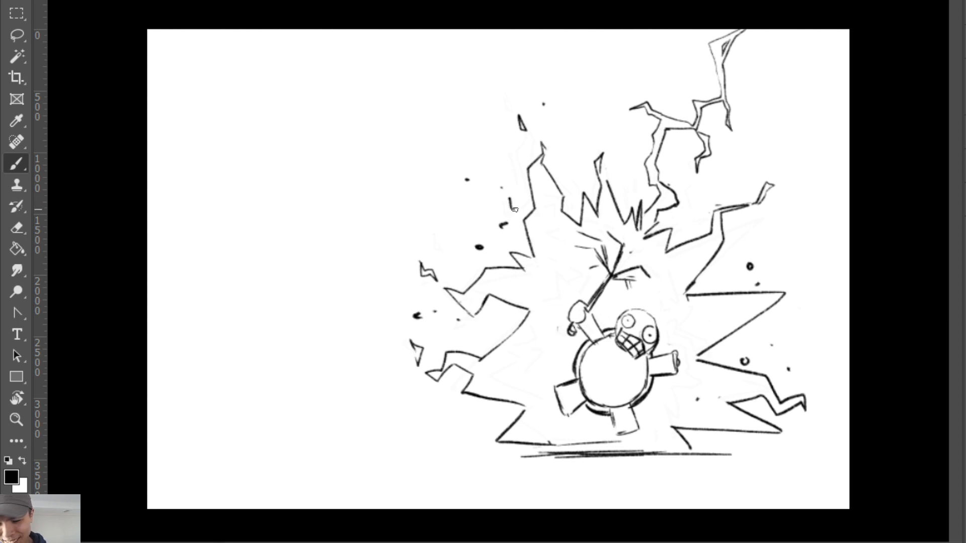
Erase the middle-right spike and the dots above it, and redraw its upper edge as a crooked branch with a bent tip.
key("e")
mouse_move(790, 290)
left_mouse_down()
mouse_move(742, 324)
mouse_move(742, 296)
mouse_move(689, 295)
left_mouse_up()
key("b")
key("e")
left_click_drag(750, 268, 756, 261)
mouse_move(685, 292)
left_mouse_down()
mouse_move(712, 273)
mouse_move(780, 272)
mouse_move(754, 292)
mouse_move(736, 286)
mouse_move(788, 288)
mouse_move(797, 315)
mouse_move(727, 318)
mouse_move(702, 355)
mouse_move(721, 317)
mouse_move(726, 330)
mouse_move(709, 325)
mouse_move(724, 316)
mouse_move(698, 354)
mouse_move(735, 310)
left_mouse_up()
key("b")
key("ctrl+z")
key("e")
Draw the middle-right branch's lower edge with a small zigzag spike where it meets the lower-right branch.
key("b")
key("e")
key("b")
key("e")
key("b")
left_click_drag(703, 338, 721, 347)
Trim the lower-right branch's hooked end and redraw it as a simple point.
key("e")
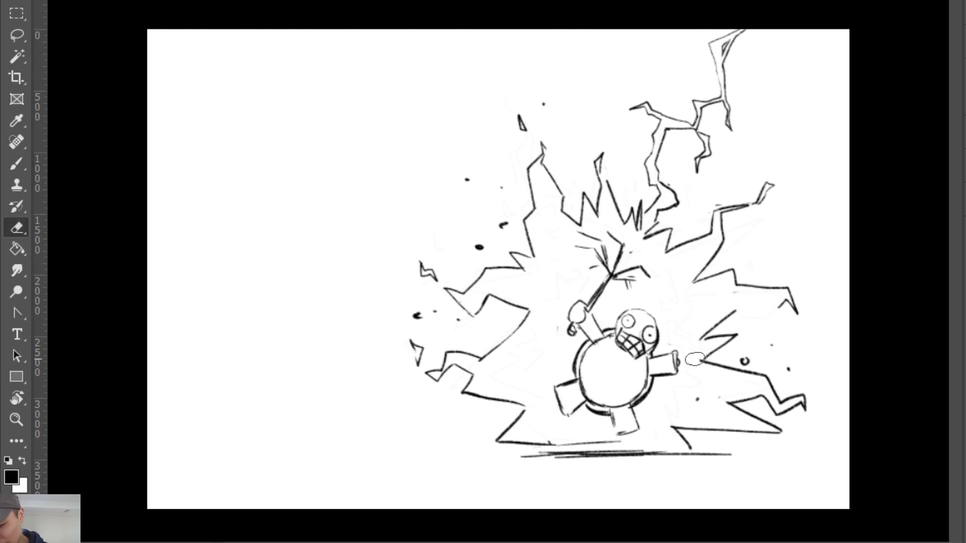
left_click_drag(809, 398, 797, 401)
key("b")
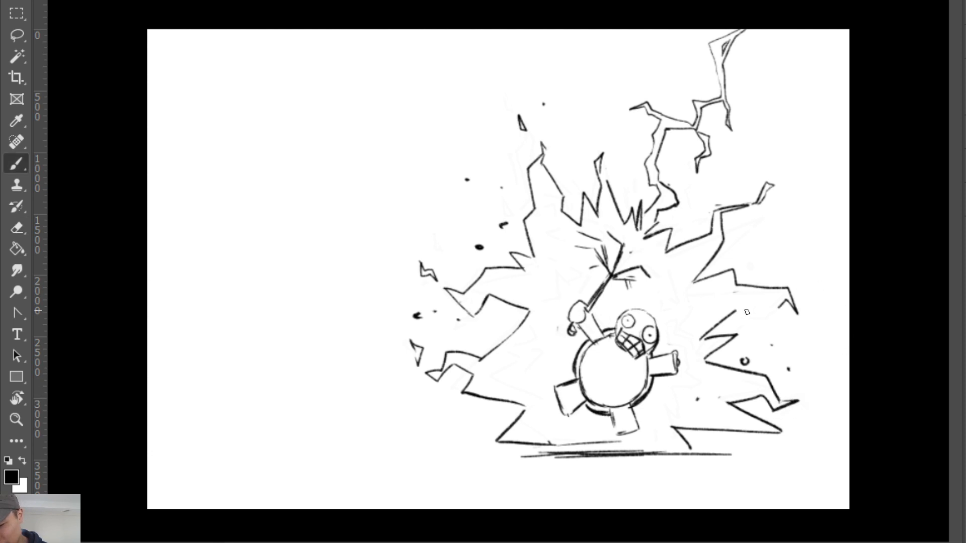
Close the middle-right branch's lower edge, and add a small shard beyond its tip and spark specks around the burst.
left_click_drag(731, 317, 804, 327)
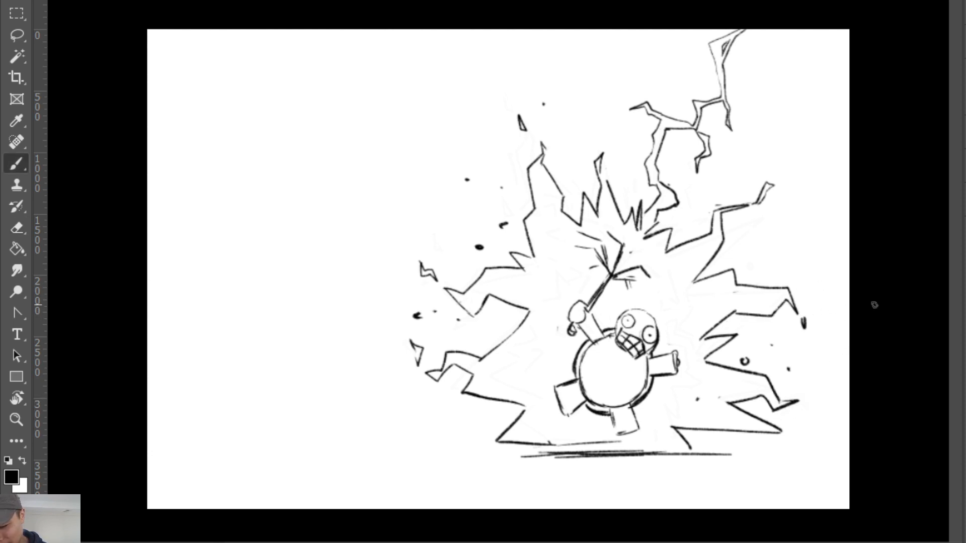
left_click_drag(754, 246, 756, 254)
left_click(463, 431)
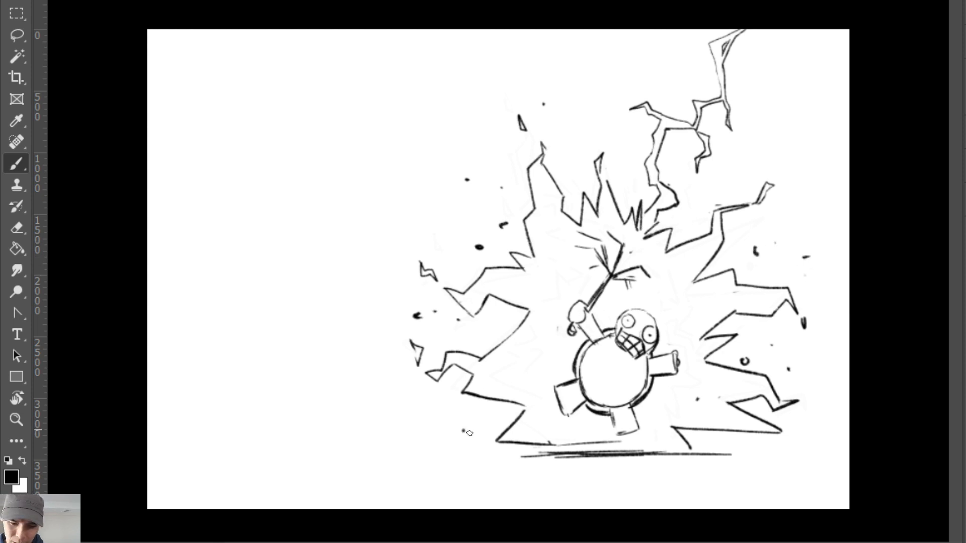
left_click(497, 447)
Erase the burst's bottom-left spike, redraw it as a tight zigzag, and add bold ground lines beneath the character.
key("e")
mouse_move(523, 412)
left_mouse_down()
mouse_move(498, 441)
mouse_move(537, 444)
mouse_move(489, 421)
mouse_move(490, 447)
mouse_move(668, 452)
mouse_move(508, 454)
mouse_move(673, 461)
left_mouse_up()
key("b")
key("e")
key("b")
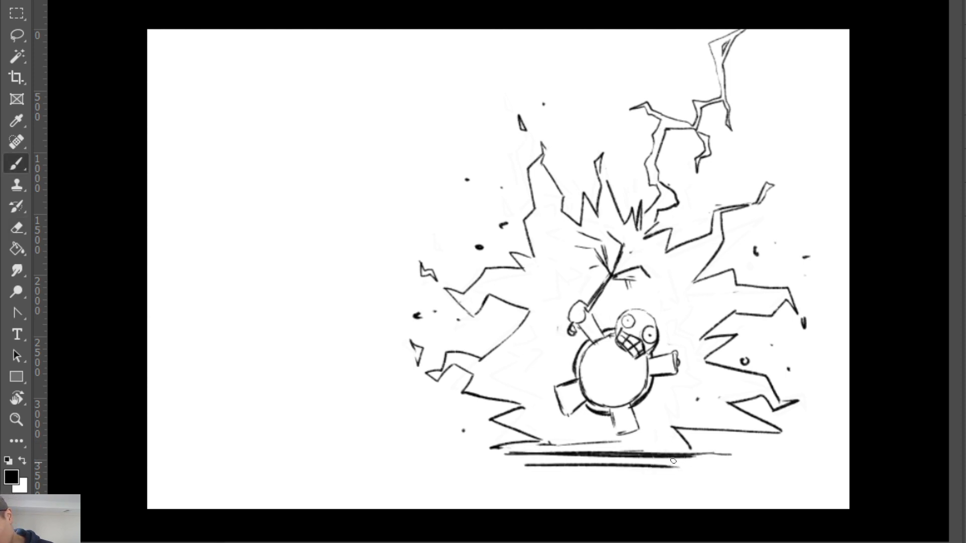
Fill the character's lower-left leg and raised arm with black and add short marks above the raised hand.
mouse_move(559, 389)
left_mouse_down()
mouse_move(567, 414)
mouse_move(587, 382)
mouse_move(573, 410)
left_mouse_up()
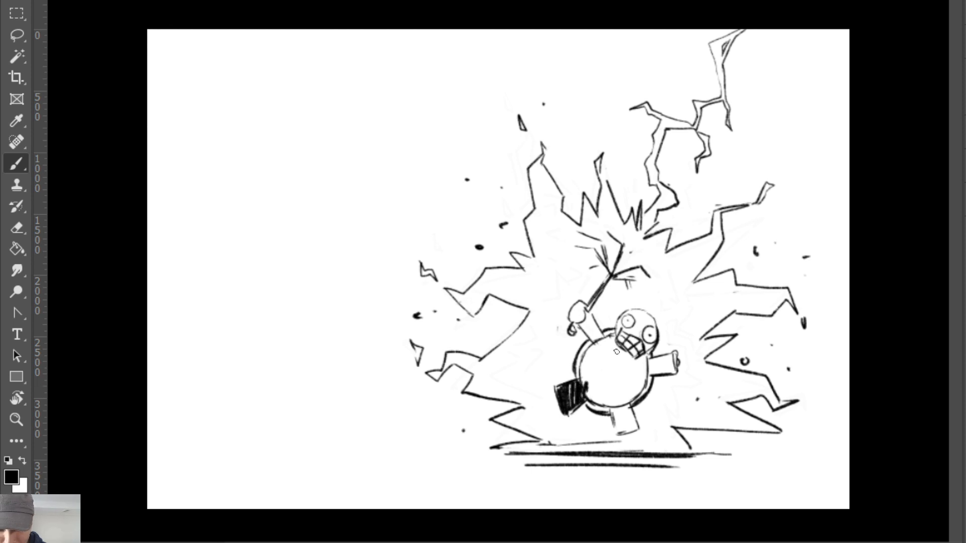
left_click_drag(592, 343, 577, 381)
mouse_move(577, 308)
left_mouse_down()
mouse_move(585, 330)
mouse_move(593, 319)
mouse_move(590, 337)
mouse_move(616, 332)
left_mouse_up()
left_click_drag(578, 284, 568, 293)
left_click_drag(584, 285, 593, 294)
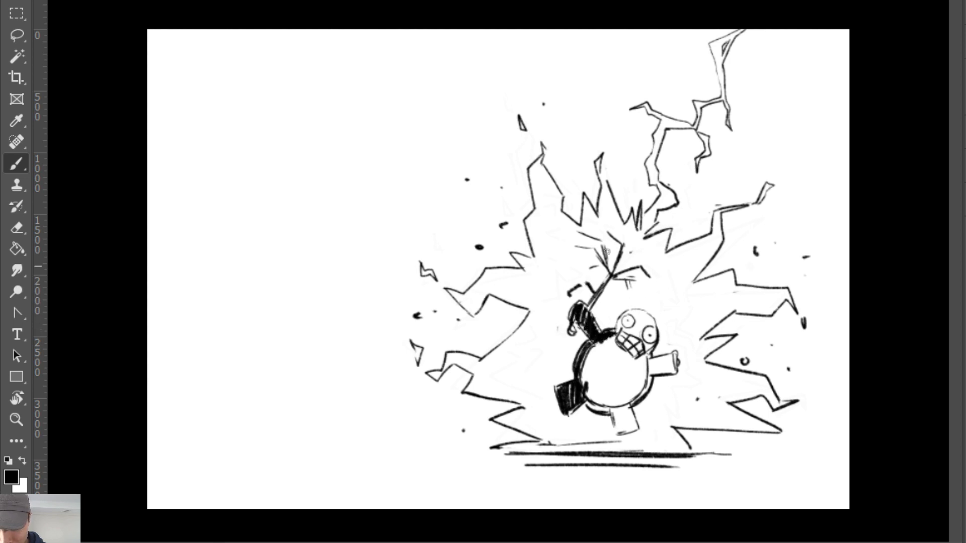
Darken the rod's branching ribs and sketch a curved umbrella canopy around them, undoing the last misplaced strokes.
left_click_drag(580, 248, 610, 276)
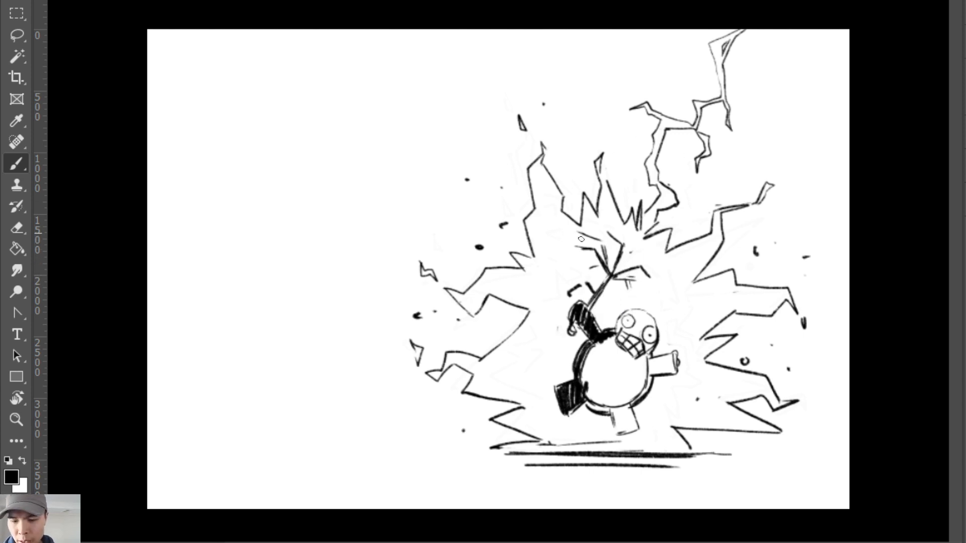
mouse_move(566, 233)
left_mouse_down()
mouse_move(640, 243)
mouse_move(613, 236)
mouse_move(652, 255)
mouse_move(642, 256)
mouse_move(663, 298)
left_mouse_up()
mouse_move(601, 238)
left_mouse_down()
mouse_move(643, 261)
mouse_move(663, 296)
left_mouse_up()
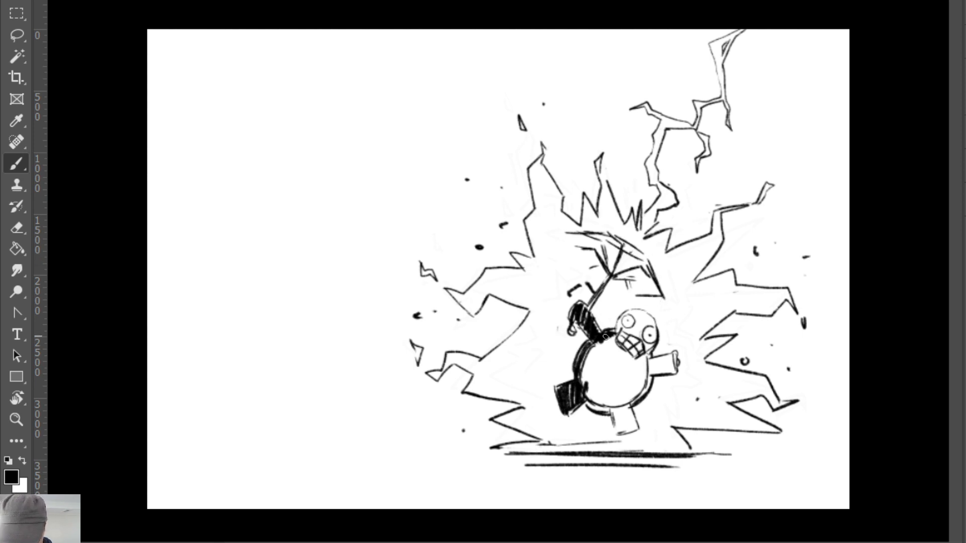
left_click_drag(563, 236, 599, 279)
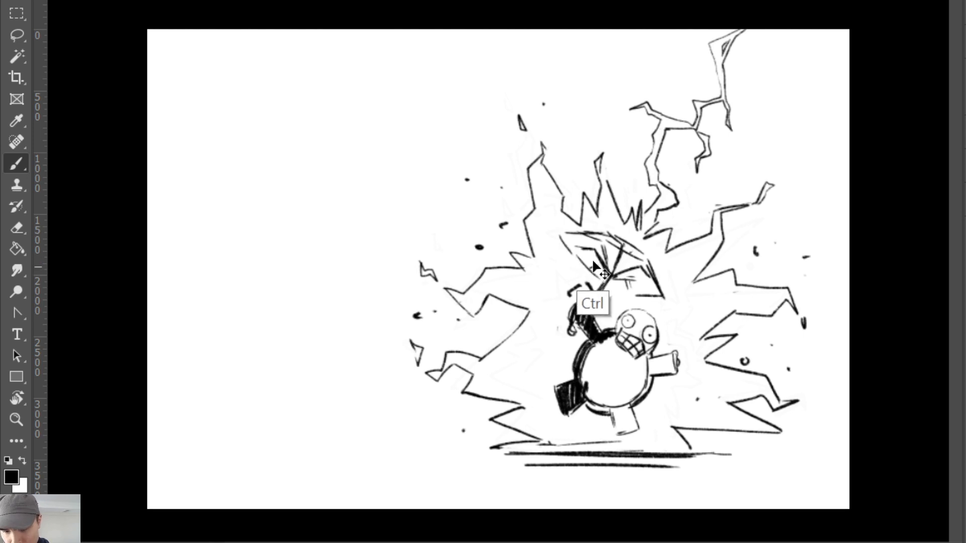
key("ctrl+z")
key("ctrl+z")
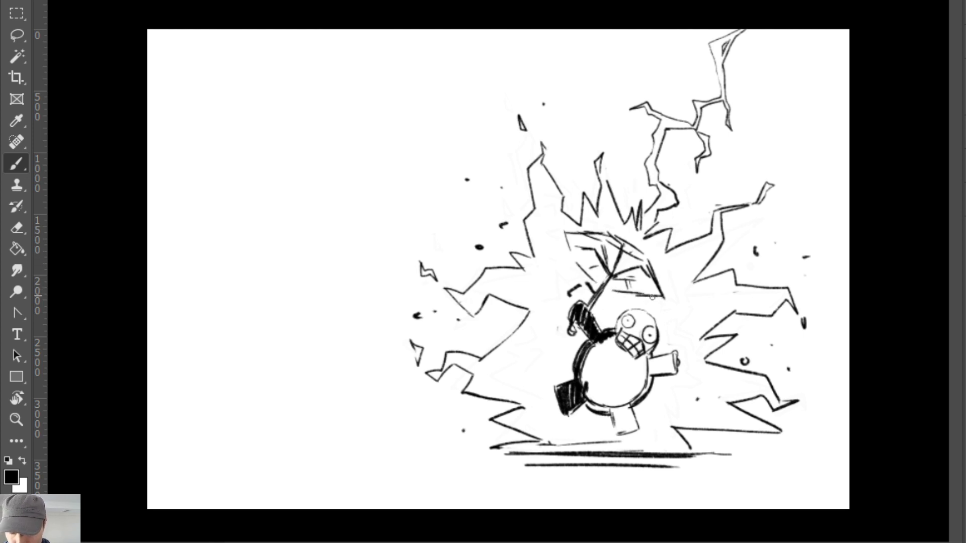
Refine the umbrella canopy's top and side edges by erasing and redrawing short strokes.
key("e")
key("b")
key("e")
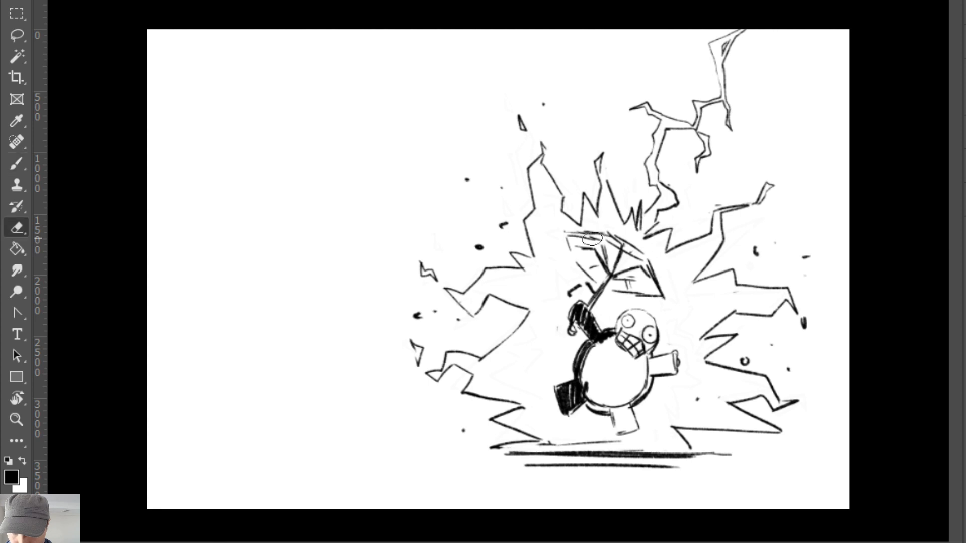
key("b")
mouse_move(572, 239)
left_mouse_down()
mouse_move(625, 252)
mouse_move(612, 235)
left_mouse_up()
key("e")
key("b")
key("e")
key("b")
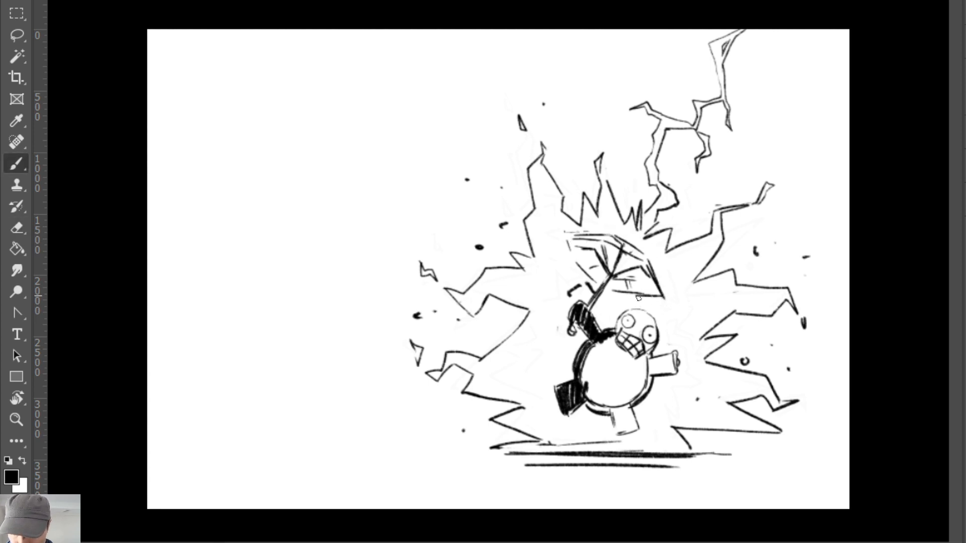
Fill the character's head, body and remaining limbs with black, leaving the eyes and teeth white.
mouse_move(620, 321)
left_mouse_down()
mouse_move(641, 321)
mouse_move(635, 339)
mouse_move(648, 352)
mouse_move(640, 315)
mouse_move(648, 318)
mouse_move(636, 328)
mouse_move(638, 314)
mouse_move(628, 315)
mouse_move(655, 323)
mouse_move(631, 314)
left_mouse_up()
mouse_move(652, 354)
left_mouse_down()
mouse_move(617, 366)
mouse_move(613, 343)
mouse_move(587, 361)
mouse_move(581, 384)
mouse_move(592, 390)
mouse_move(605, 374)
mouse_move(601, 402)
mouse_move(622, 392)
mouse_move(614, 418)
mouse_move(621, 431)
mouse_move(629, 406)
mouse_move(627, 432)
mouse_move(604, 398)
mouse_move(598, 409)
mouse_move(607, 412)
mouse_move(612, 362)
mouse_move(598, 387)
mouse_move(604, 355)
mouse_move(646, 356)
mouse_move(620, 364)
mouse_move(613, 355)
mouse_move(620, 384)
mouse_move(629, 372)
mouse_move(635, 384)
mouse_move(645, 376)
mouse_move(626, 406)
mouse_move(660, 357)
mouse_move(676, 357)
left_mouse_up()
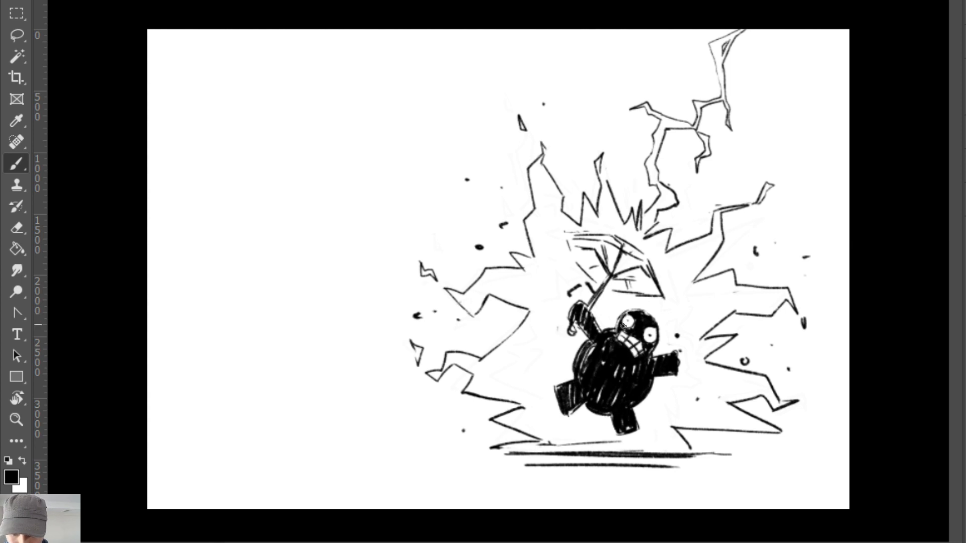
left_click_drag(623, 325, 628, 329)
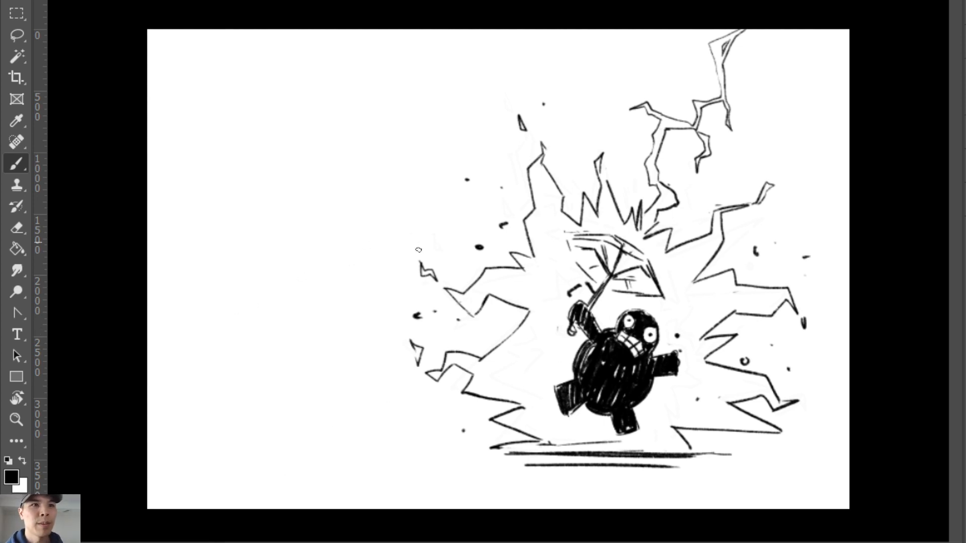
Clean up the umbrella canopy's edges and ribs, and erase the stray marks above the raised hand.
key("e")
key("b")
mouse_move(565, 233)
left_mouse_down()
mouse_move(586, 279)
mouse_move(574, 260)
mouse_move(598, 276)
mouse_move(639, 279)
mouse_move(632, 290)
mouse_move(616, 280)
mouse_move(657, 300)
left_mouse_up()
key("e")
key("b")
key("e")
mouse_move(588, 284)
left_mouse_down()
mouse_move(575, 284)
mouse_move(595, 282)
left_mouse_up()
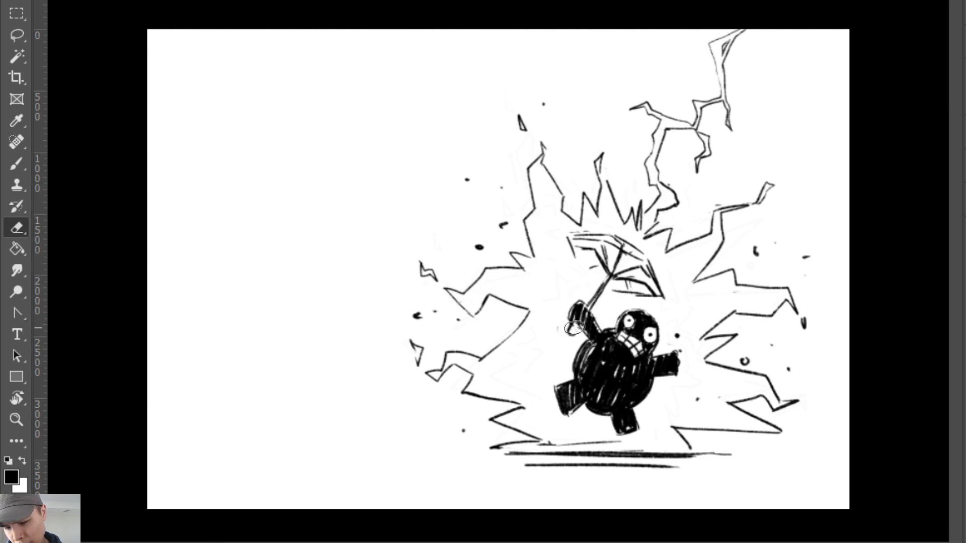
Draw a solid hooked umbrella handle below the hand and add specks around the character, undoing the extra tuft on the head.
key("b")
left_click_drag(567, 333, 585, 309)
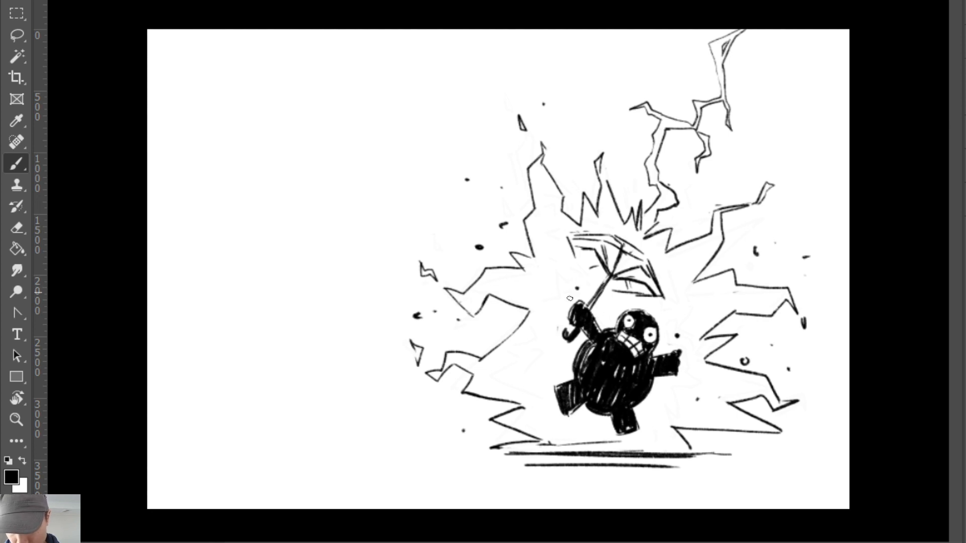
mouse_move(553, 305)
left_mouse_down()
mouse_move(556, 283)
mouse_move(689, 309)
mouse_move(553, 296)
left_mouse_up()
key("e")
key("b")
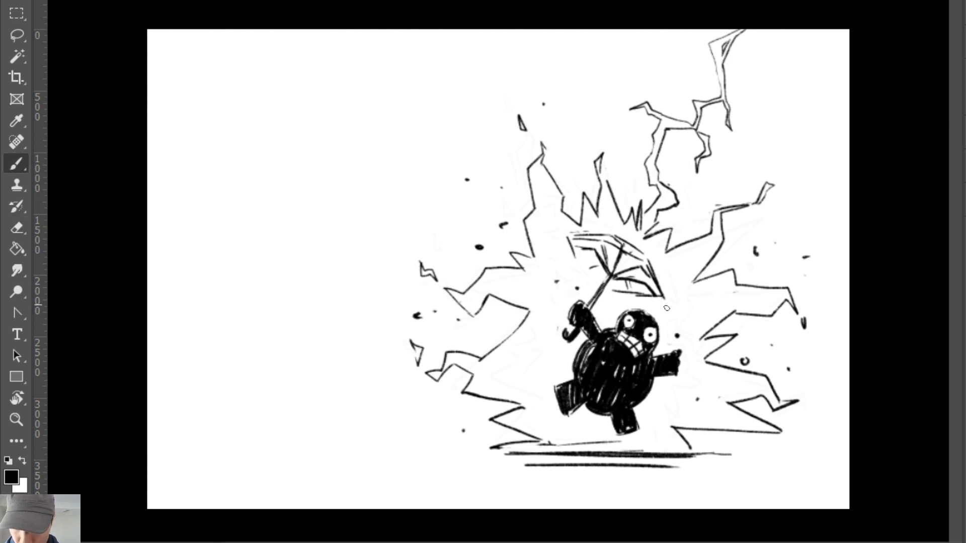
left_click_drag(674, 312, 668, 308)
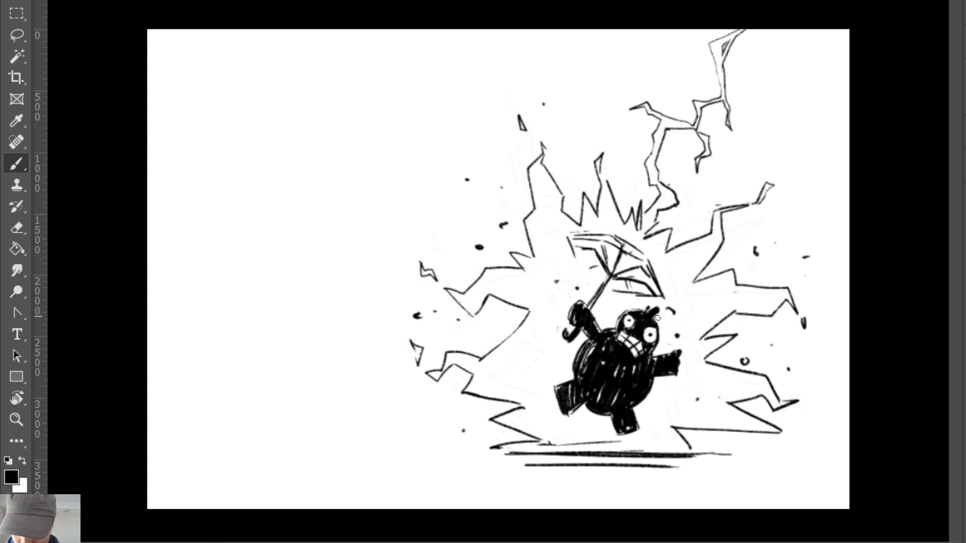
key("ctrl+z")
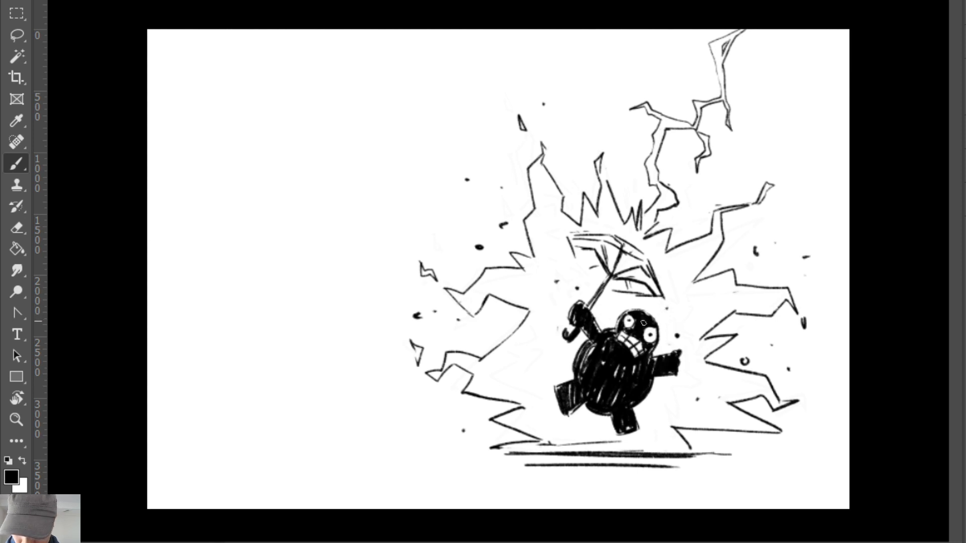
Clean up the white of the character's left-hand eye with the Eraser.
key("e")
left_click_drag(635, 319, 629, 322)
key("b")
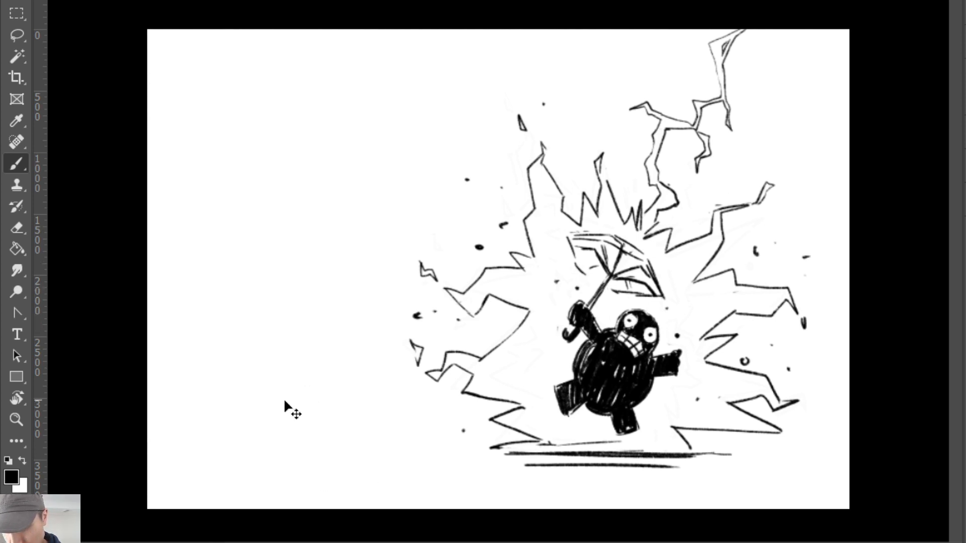
left_click_drag(254, 372, 342, 334)
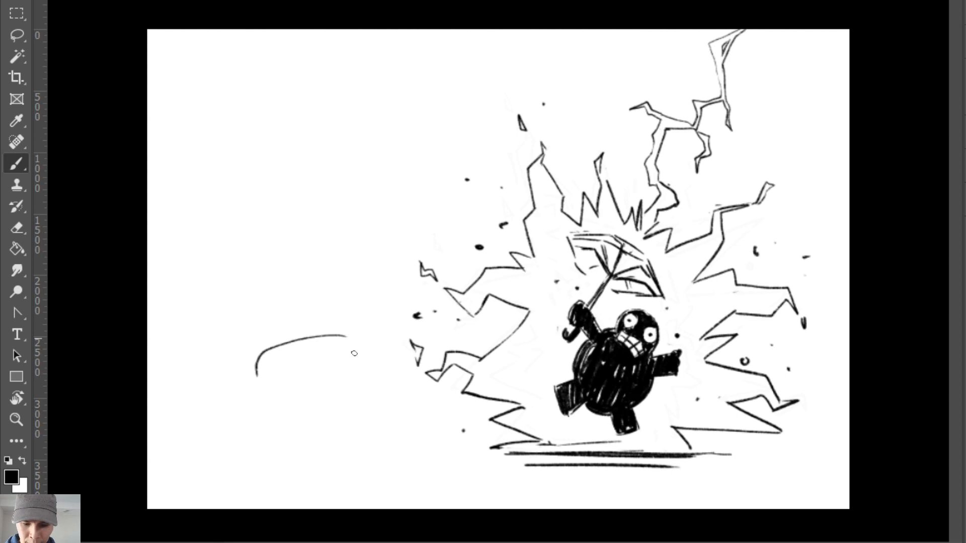
key("ctrl+z")
left_click_drag(274, 374, 280, 337)
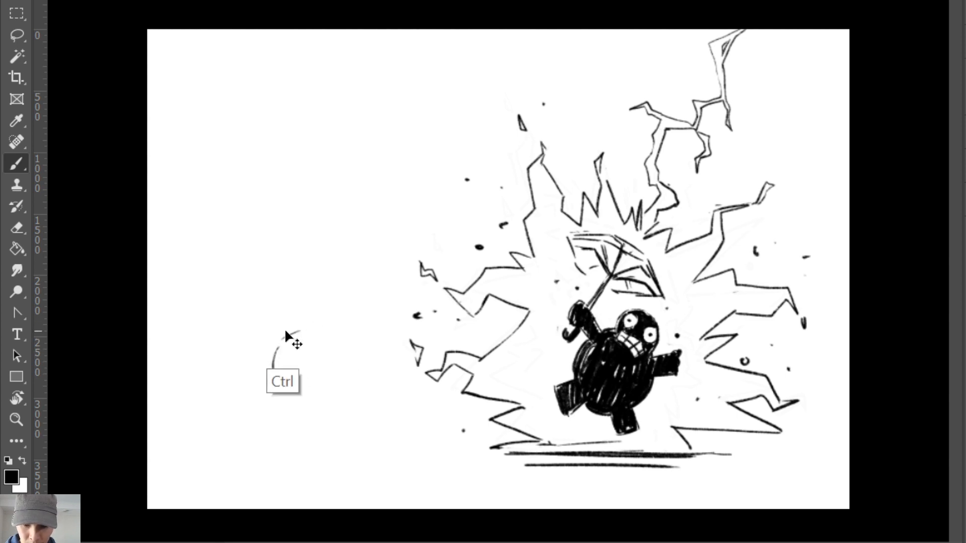
key("ctrl+z")
Sketch ground lines and a second character's rounded head with black oval facial features and two small ears, left of the burst.
mouse_move(265, 459)
left_mouse_down()
mouse_move(377, 454)
mouse_move(267, 449)
left_mouse_up()
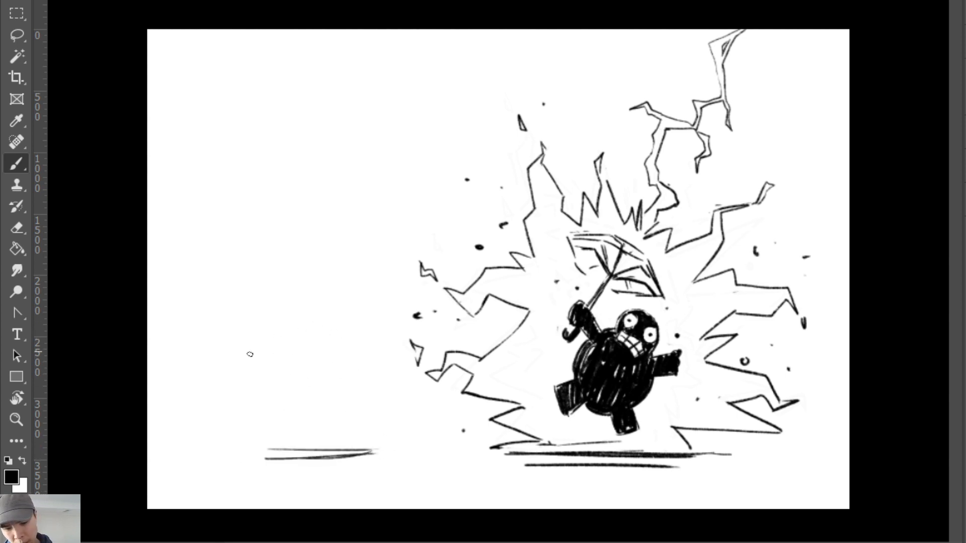
mouse_move(250, 354)
left_mouse_down()
mouse_move(263, 327)
mouse_move(289, 318)
mouse_move(338, 330)
left_mouse_up()
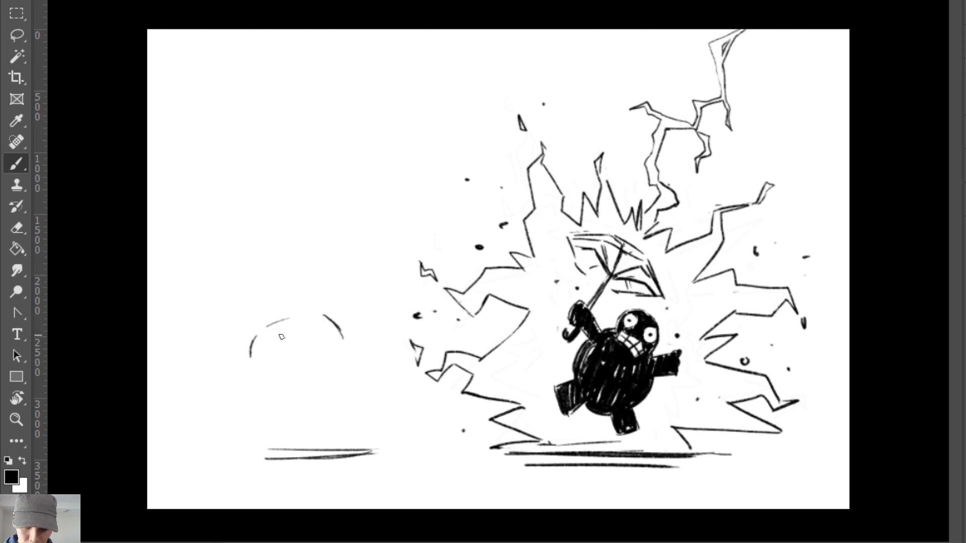
mouse_move(269, 337)
left_mouse_down()
mouse_move(335, 330)
mouse_move(276, 330)
mouse_move(322, 317)
left_mouse_up()
key("ctrl+z")
key("ctrl+z")
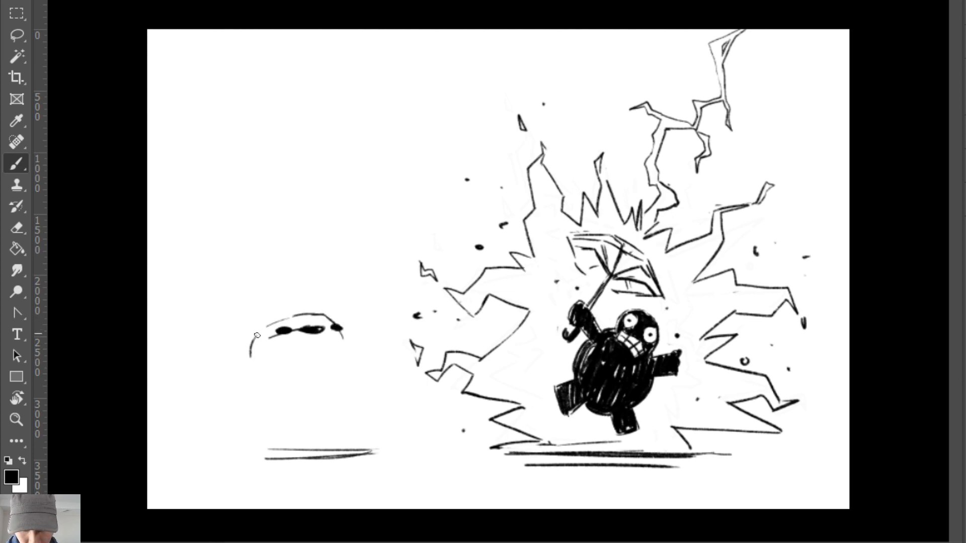
mouse_move(256, 337)
left_mouse_down()
mouse_move(272, 319)
mouse_move(306, 313)
left_mouse_up()
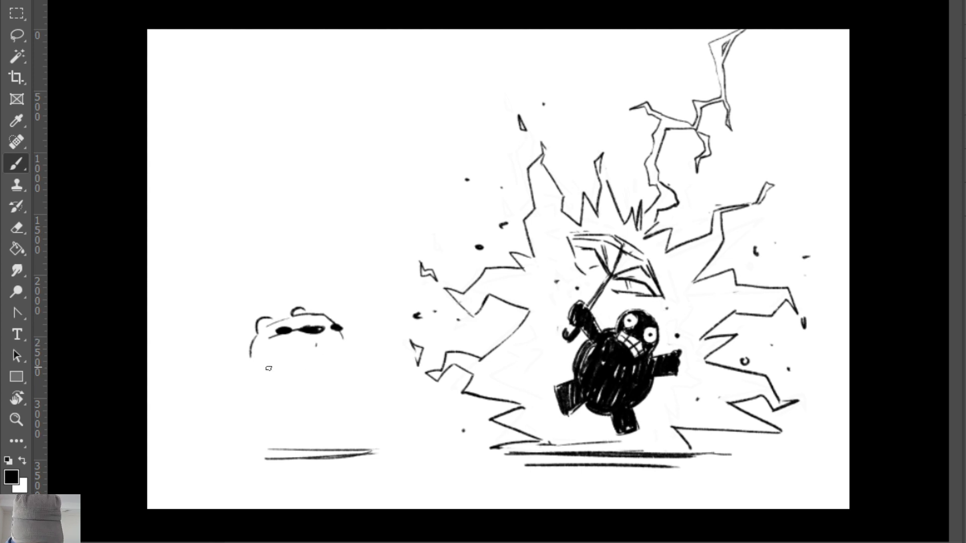
Draw the new character's lower face line, bent near arm and long sloping back.
left_click_drag(268, 368, 341, 338)
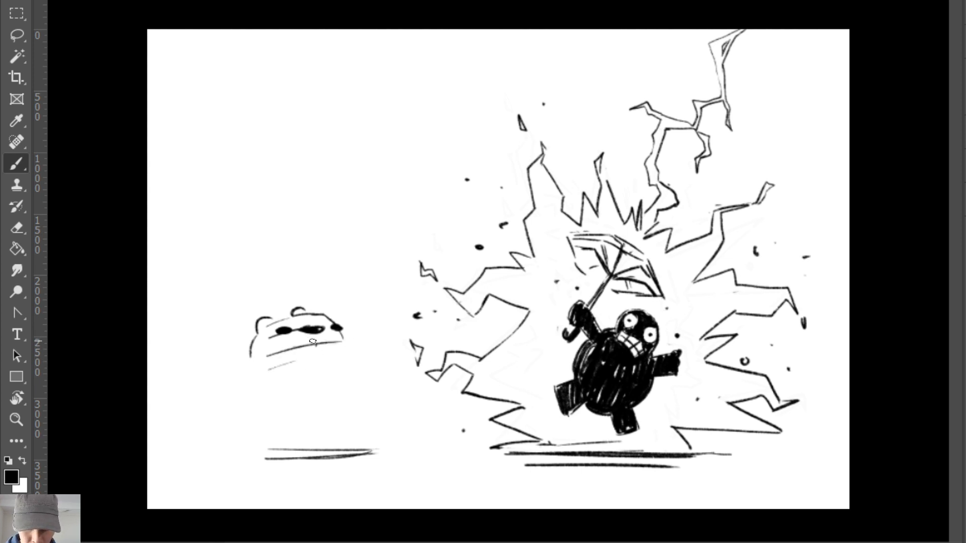
mouse_move(285, 349)
left_mouse_down()
mouse_move(288, 390)
mouse_move(263, 400)
left_mouse_up()
mouse_move(254, 363)
left_mouse_down()
mouse_move(276, 402)
mouse_move(304, 394)
left_mouse_up()
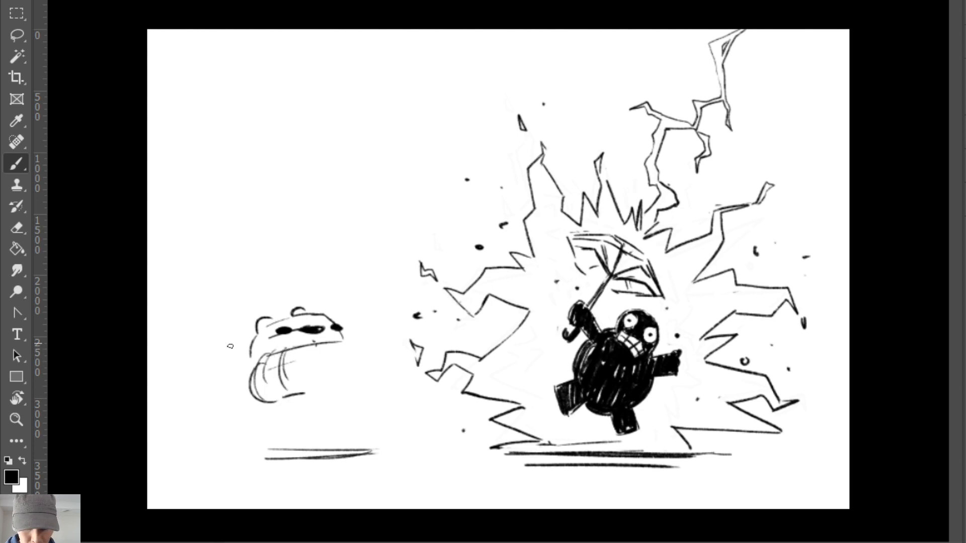
left_click_drag(227, 313, 235, 385)
key("ctrl+z")
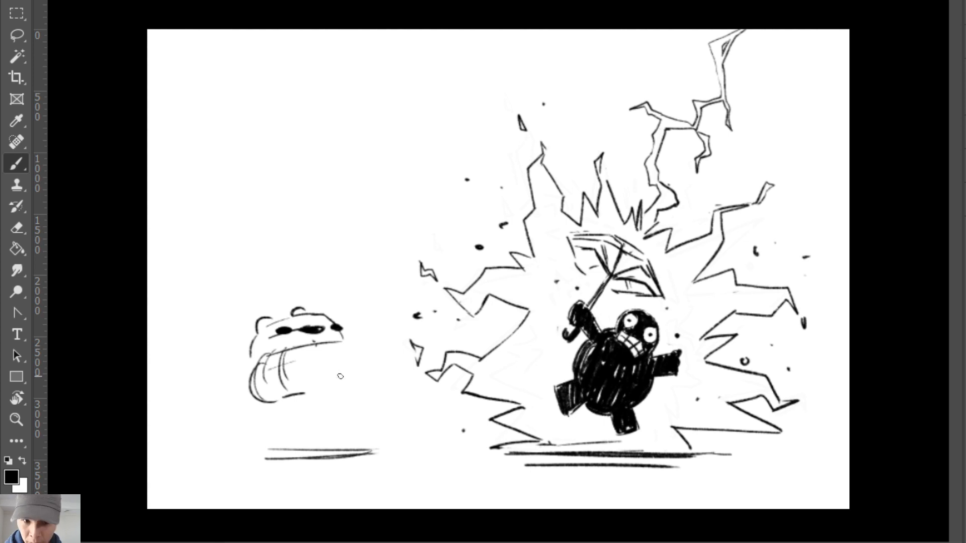
left_click_drag(296, 396, 335, 382)
left_click_drag(345, 342, 392, 429)
left_click_drag(371, 397, 395, 448)
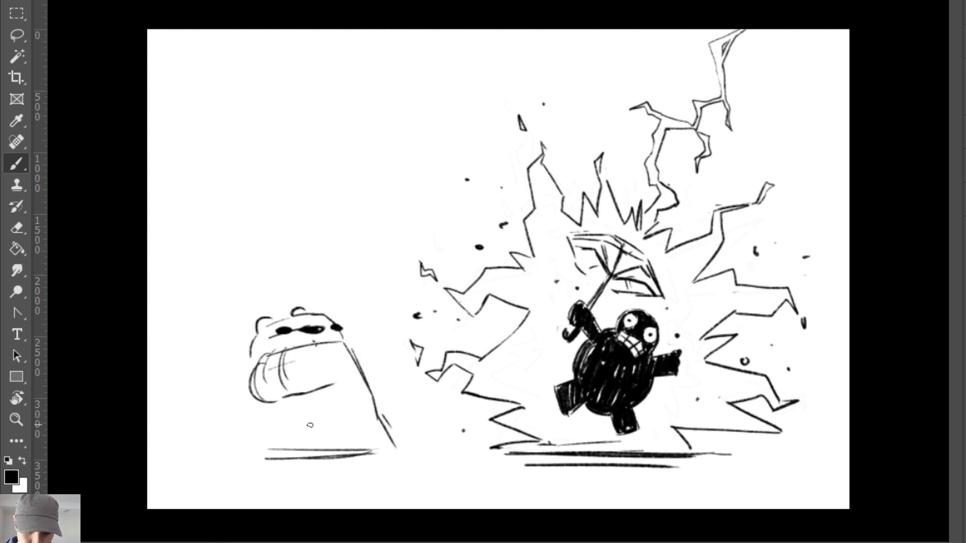
Draw the character's round belly and two stubby legs with feet, and thin the thick belly line with the Eraser.
left_click_drag(257, 426, 271, 439)
mouse_move(252, 409)
left_mouse_down()
mouse_move(334, 436)
mouse_move(348, 458)
mouse_move(334, 435)
mouse_move(378, 420)
left_mouse_up()
left_click_drag(354, 458, 398, 457)
mouse_move(337, 445)
left_mouse_down()
mouse_move(390, 434)
mouse_move(380, 426)
mouse_move(352, 460)
left_mouse_up()
mouse_move(271, 432)
left_mouse_down()
mouse_move(257, 463)
mouse_move(301, 460)
left_mouse_up()
left_click_drag(257, 461, 306, 461)
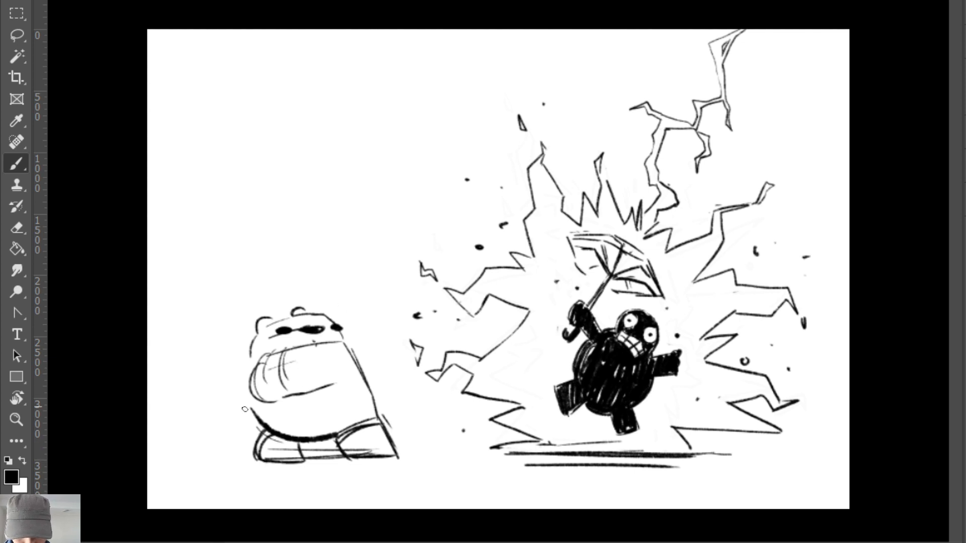
key("e")
mouse_move(257, 416)
left_mouse_down()
mouse_move(297, 445)
mouse_move(319, 445)
mouse_move(259, 415)
mouse_move(342, 430)
mouse_move(327, 448)
left_mouse_up()
key("b")
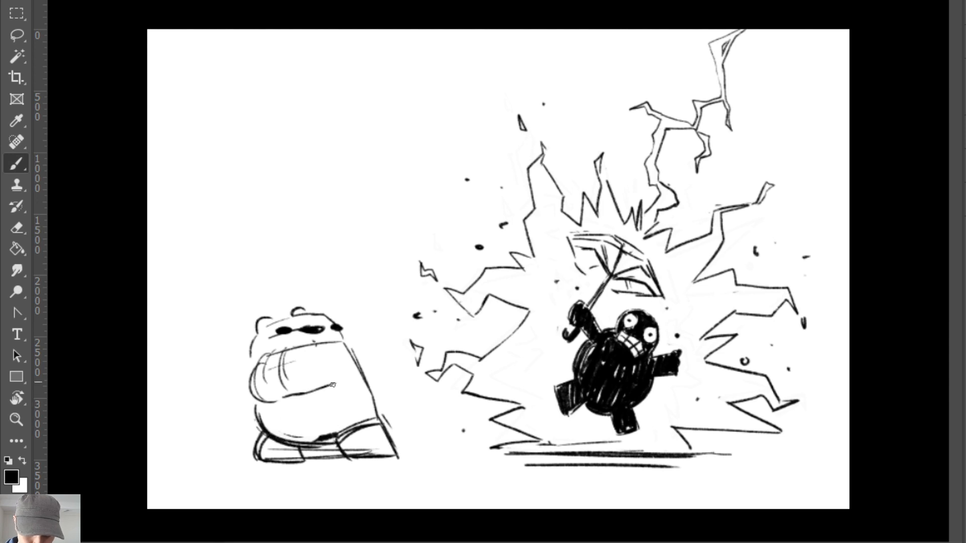
Add a short curve on the character's chest and draw a large rounded fist joined to the body by an arm.
mouse_move(285, 388)
left_mouse_down()
mouse_move(342, 372)
mouse_move(332, 386)
mouse_move(318, 371)
left_mouse_up()
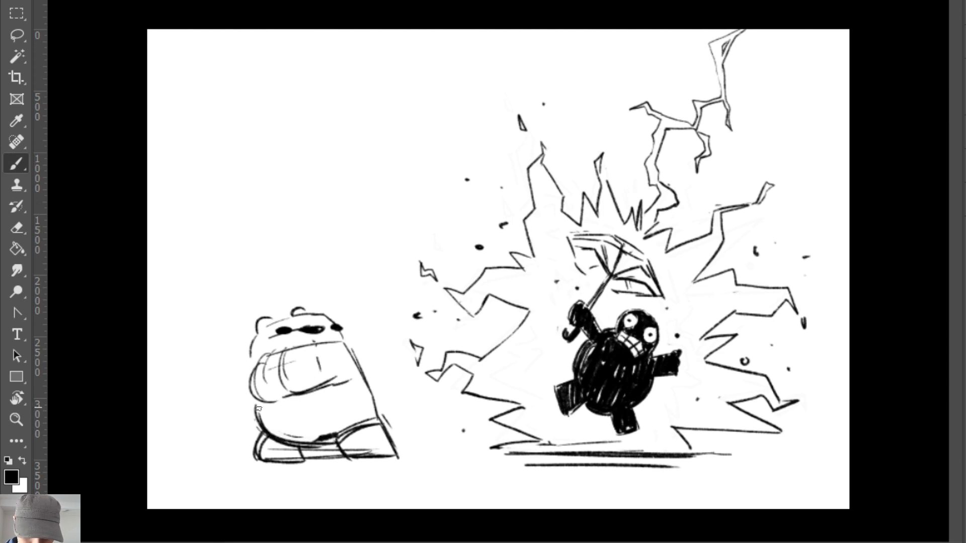
key("ctrl+z")
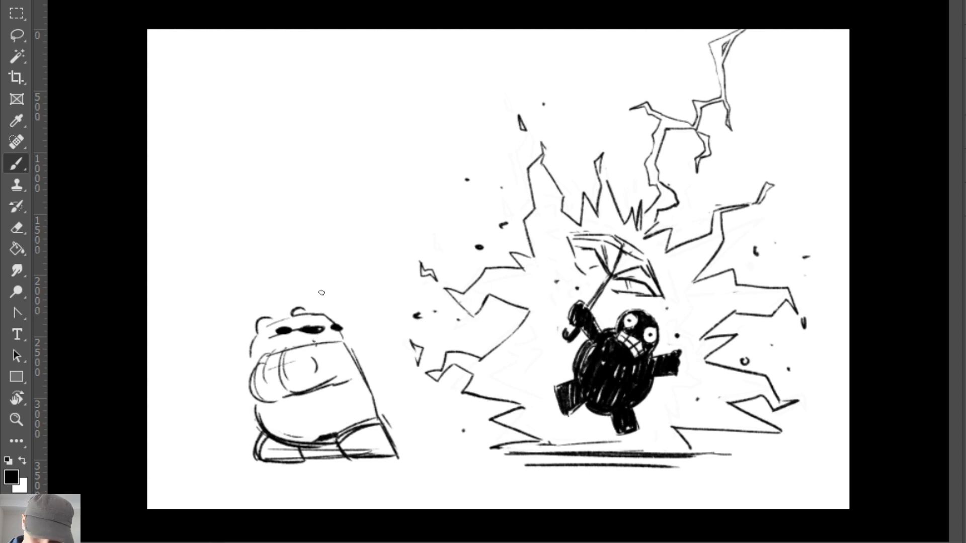
mouse_move(221, 374)
left_mouse_down()
mouse_move(231, 391)
mouse_move(221, 358)
mouse_move(227, 402)
mouse_move(237, 367)
mouse_move(240, 392)
left_mouse_up()
key("ctrl+z")
key("ctrl+z")
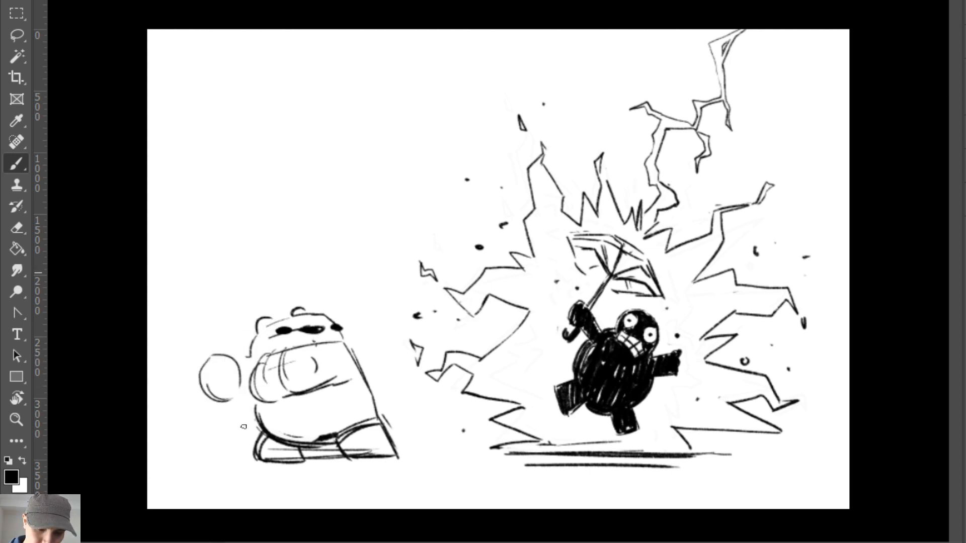
mouse_move(210, 363)
left_mouse_down()
mouse_move(240, 367)
mouse_move(229, 414)
mouse_move(250, 413)
left_mouse_up()
left_click_drag(256, 364, 248, 363)
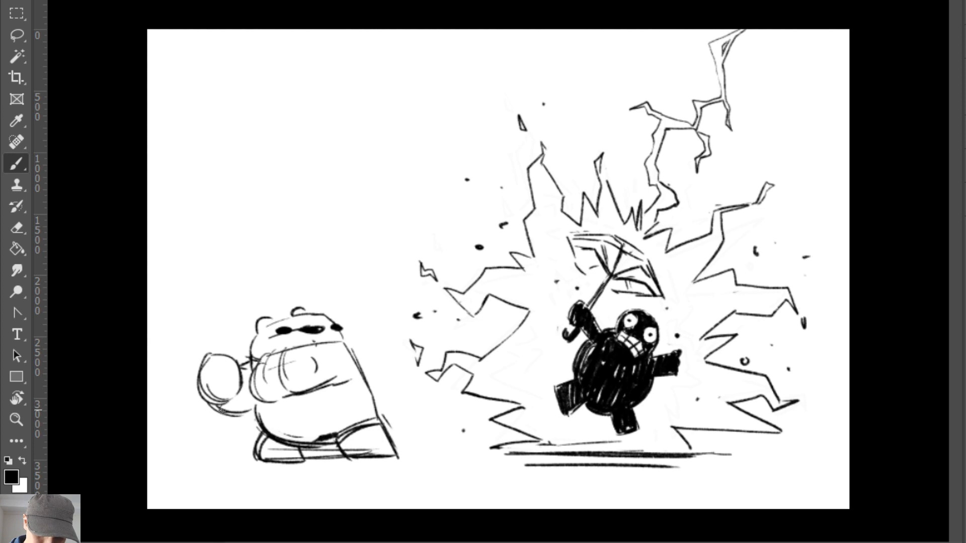
Draw the hooked umbrella handle below the fist and the shaft rising above it, with the first canopy edge line.
mouse_move(221, 410)
left_mouse_down()
mouse_move(245, 380)
mouse_move(227, 429)
mouse_move(217, 418)
left_mouse_up()
key("ctrl+z")
key("ctrl+z")
key("ctrl+z")
key("ctrl+z")
key("ctrl+z")
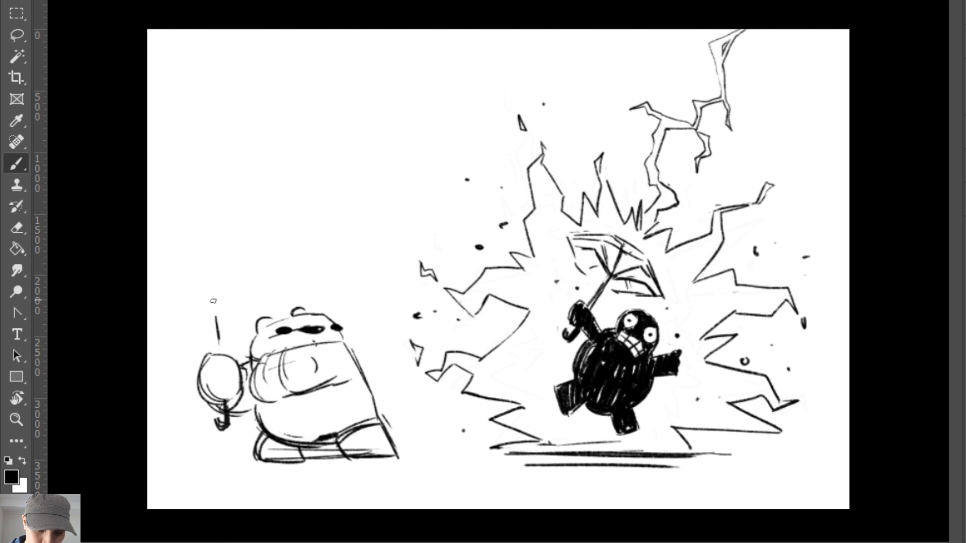
mouse_move(221, 361)
left_mouse_down()
mouse_move(212, 299)
mouse_move(222, 277)
left_mouse_up()
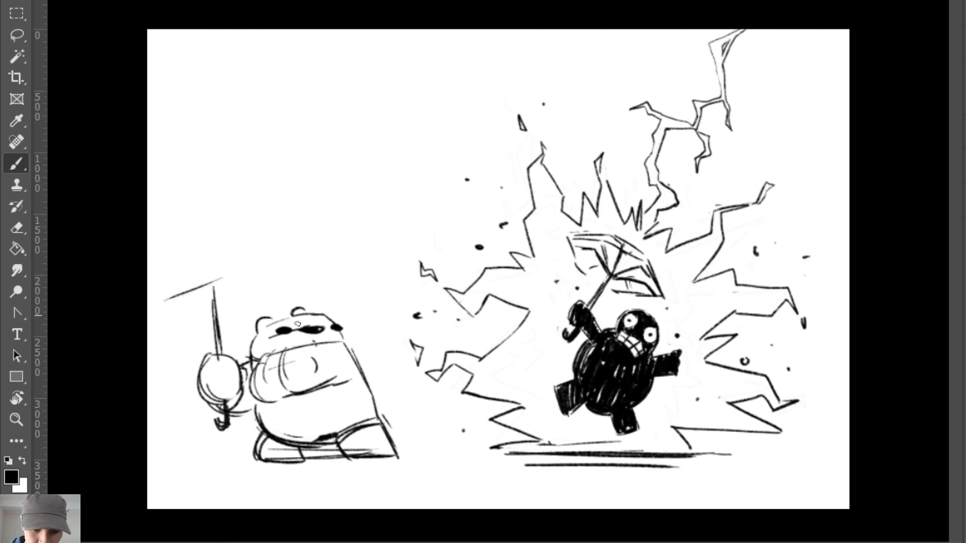
Lasso the umbrella-holding character and move it slightly toward the lightning burst.
key("l")
mouse_move(443, 448)
left_mouse_down()
mouse_move(171, 322)
mouse_move(281, 495)
left_mouse_up()
left_click_drag(340, 447, 369, 447)
key("ctrl+d")
key("b")
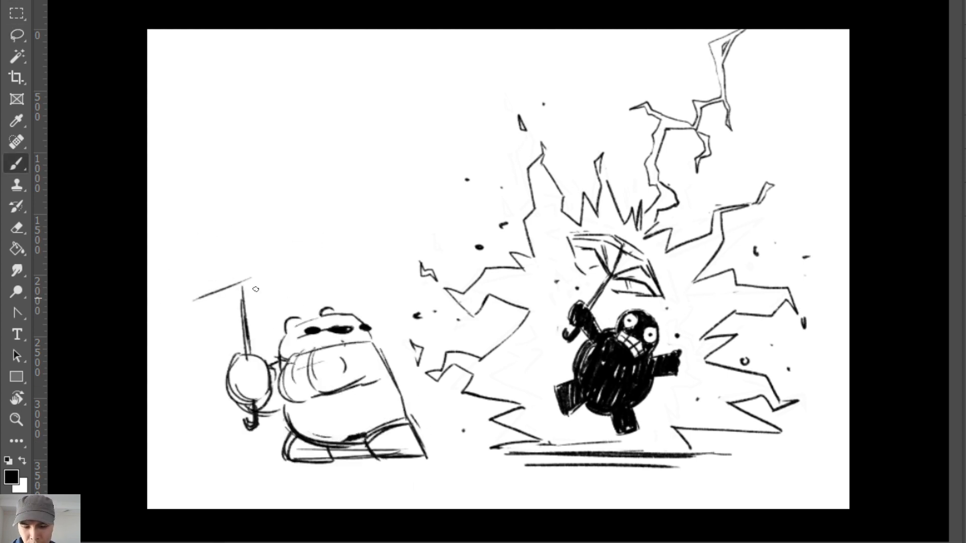
Draw the character's umbrella canopy with a slanted lower rim, peaked top and ribs.
left_click_drag(187, 302, 302, 269)
key("ctrl+z")
left_click_drag(186, 302, 310, 270)
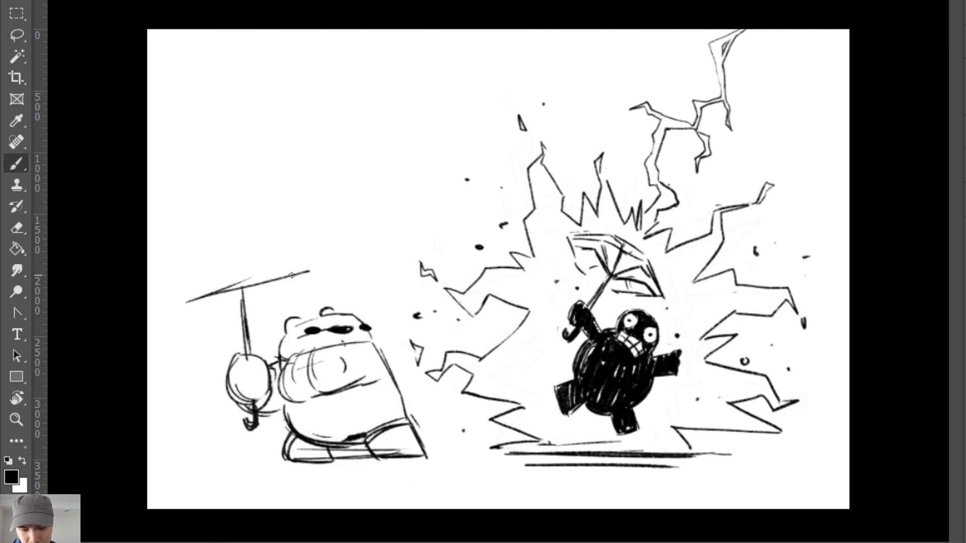
mouse_move(228, 258)
left_mouse_down()
mouse_move(184, 301)
mouse_move(265, 260)
mouse_move(186, 279)
mouse_move(172, 308)
mouse_move(236, 261)
mouse_move(213, 272)
mouse_move(197, 302)
mouse_move(259, 265)
mouse_move(268, 284)
mouse_move(283, 258)
mouse_move(306, 272)
mouse_move(301, 279)
left_mouse_up()
key("ctrl+z")
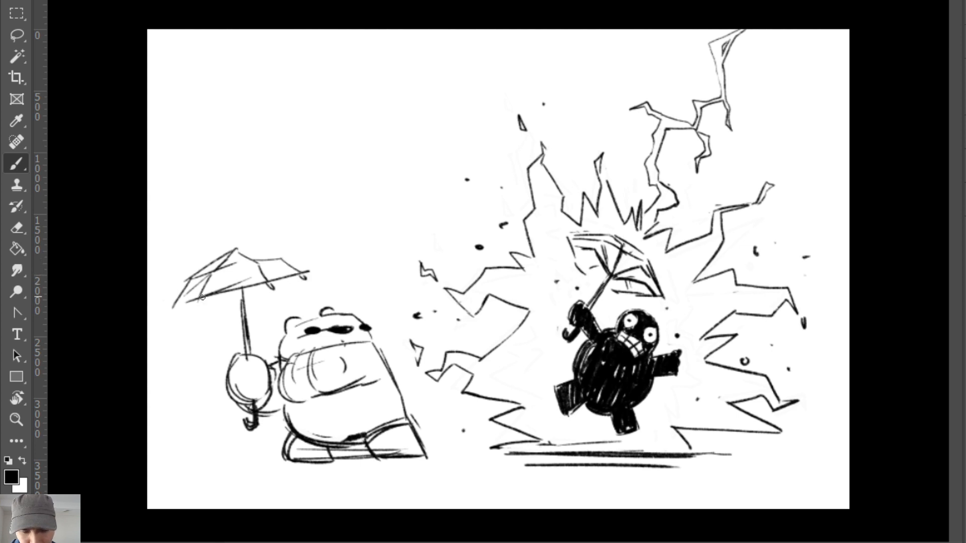
mouse_move(178, 296)
left_mouse_down()
mouse_move(175, 309)
mouse_move(296, 278)
left_mouse_up()
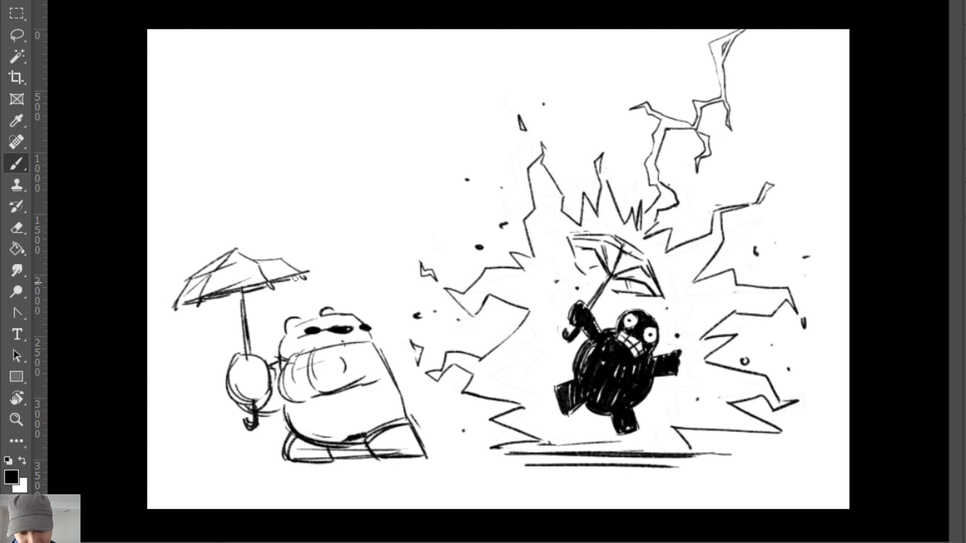
Strengthen the umbrella's shaft and the canopy's outer edges, and add a pointed tip on top.
key("e")
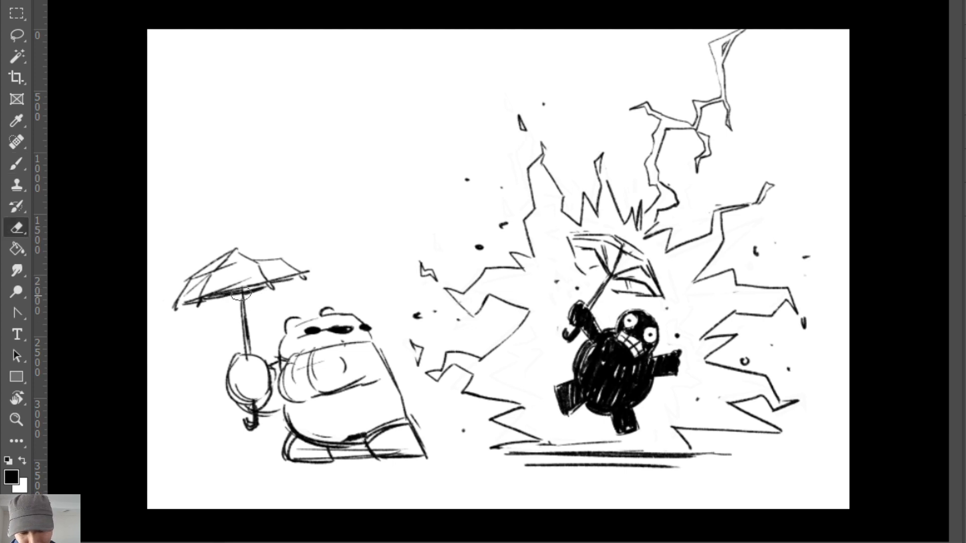
key("b")
left_click_drag(241, 291, 249, 349)
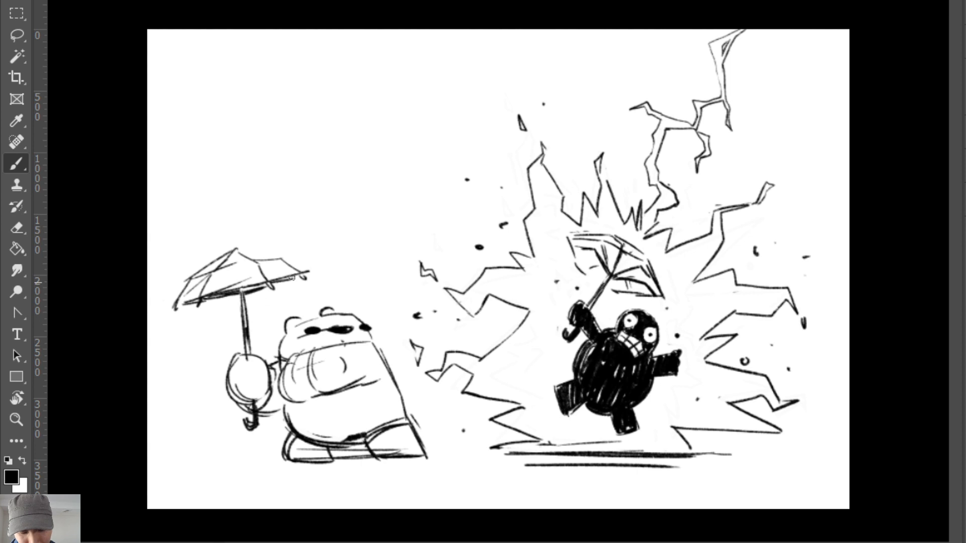
left_click_drag(274, 289, 305, 275)
left_click_drag(239, 248, 276, 259)
left_click_drag(241, 247, 309, 270)
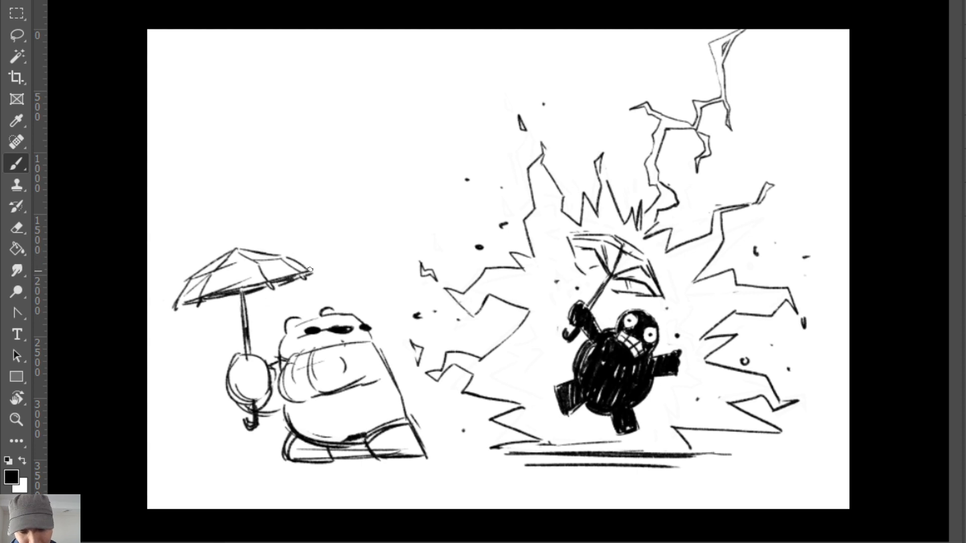
left_click_drag(234, 247, 236, 235)
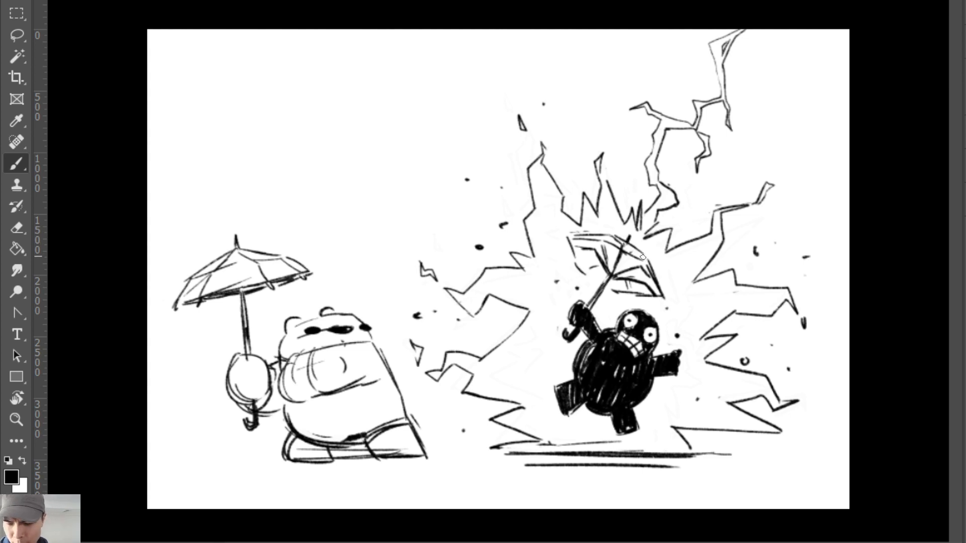
Clean up and redraw the ribs and lower edge of the blackened character's umbrella.
key("e")
left_click_drag(625, 250, 645, 267)
key("b")
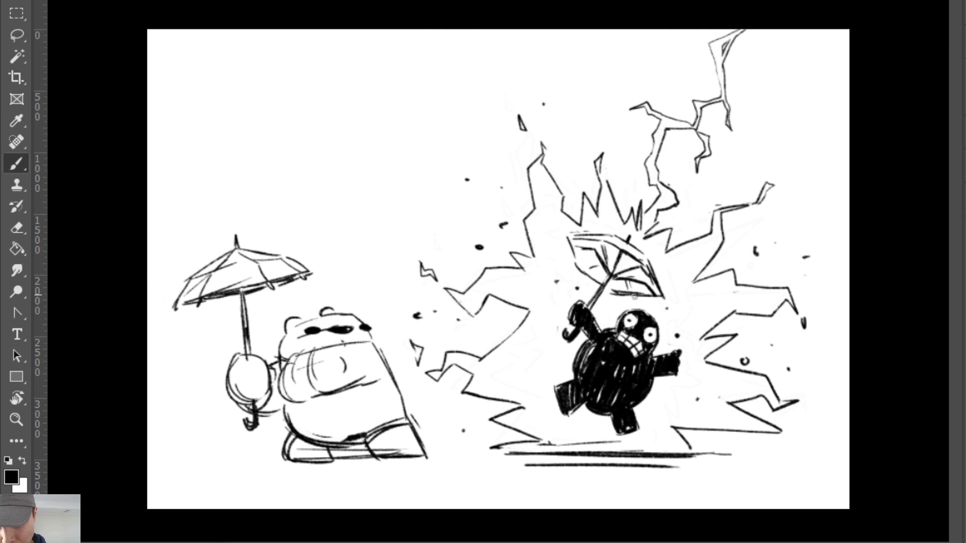
key("e")
key("b")
mouse_move(613, 291)
left_mouse_down()
mouse_move(657, 297)
mouse_move(625, 299)
left_mouse_up()
key("e")
key("b")
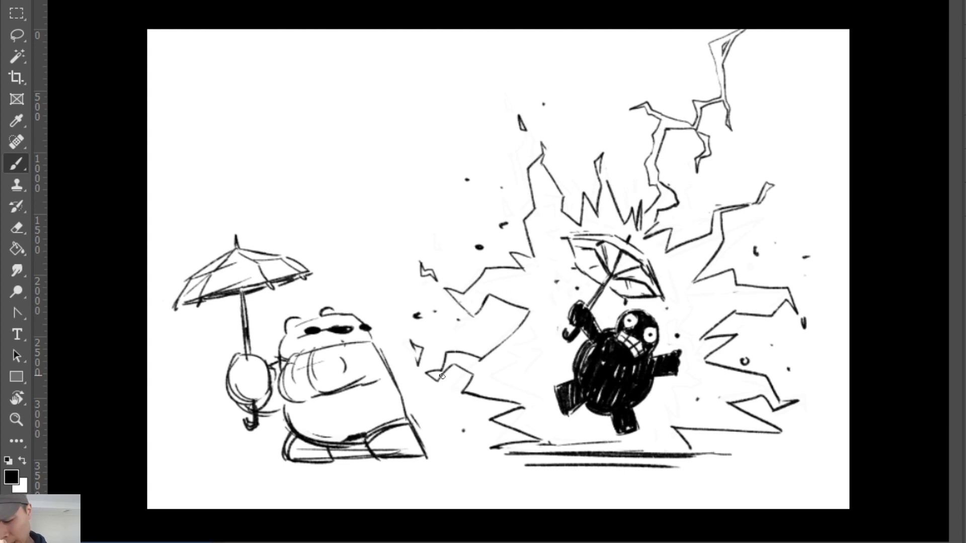
Fill a thick black band along the top edge of the blackened character's umbrella and trim it with the Eraser.
mouse_move(591, 238)
left_mouse_down()
mouse_move(623, 242)
mouse_move(662, 289)
left_mouse_up()
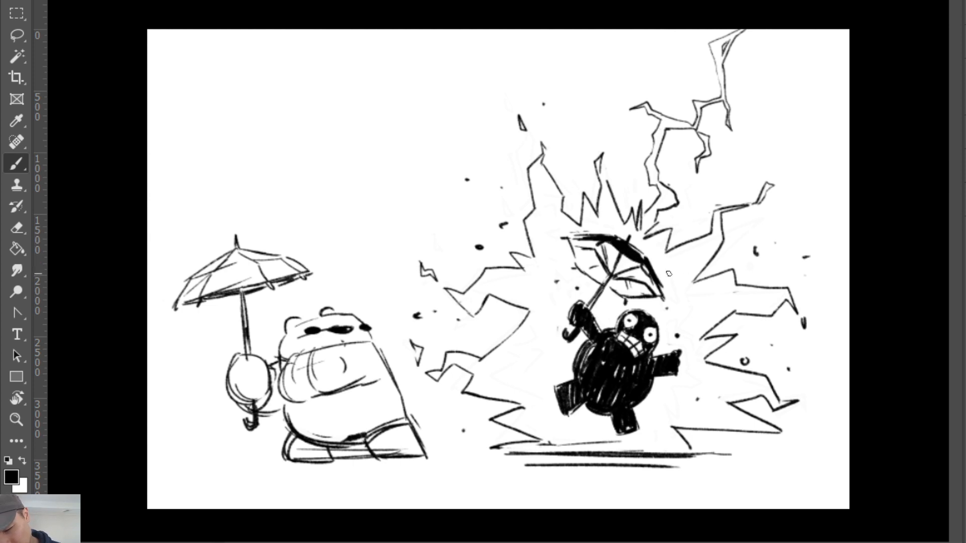
left_click_drag(637, 253, 663, 296)
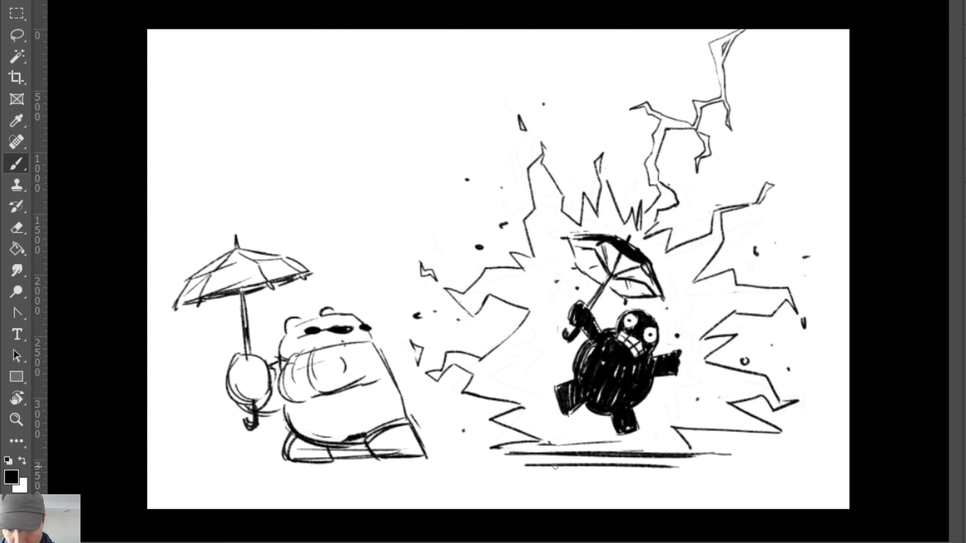
key("e")
mouse_move(569, 237)
left_mouse_down()
mouse_move(607, 232)
mouse_move(671, 251)
mouse_move(656, 264)
mouse_move(572, 238)
mouse_move(621, 239)
left_mouse_up()
key("b")
Undo the extra ground stroke beside the burst and save the drawing.
mouse_move(730, 460)
left_mouse_down()
mouse_move(748, 451)
mouse_move(762, 457)
left_mouse_up()
key("ctrl+z")
key("ctrl+s")
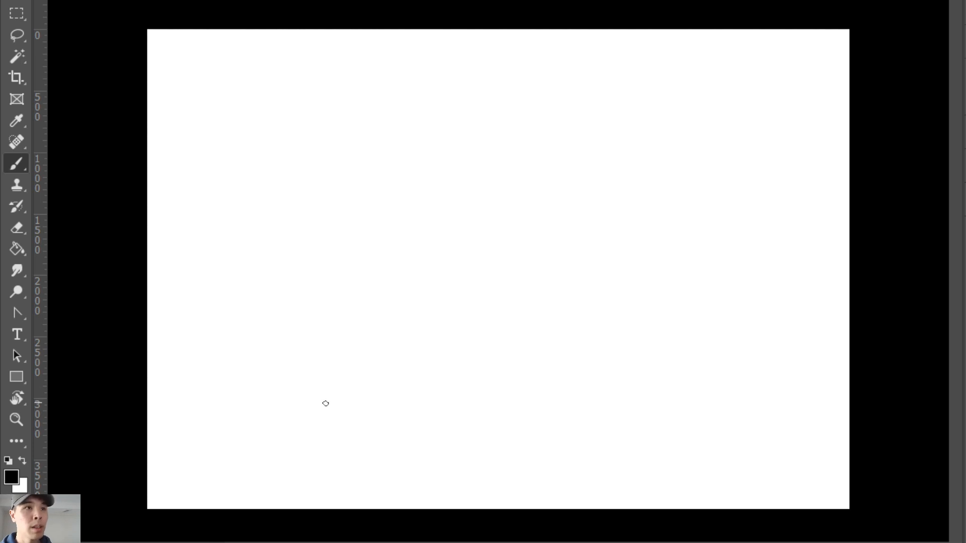
left_click_drag(326, 404, 328, 363)
key("e")
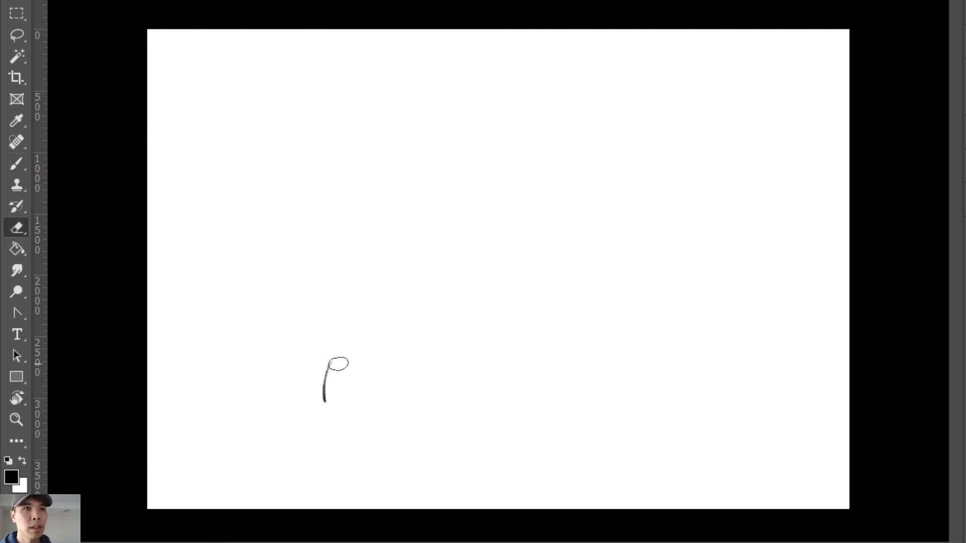
key("ctrl+z")
key("b")
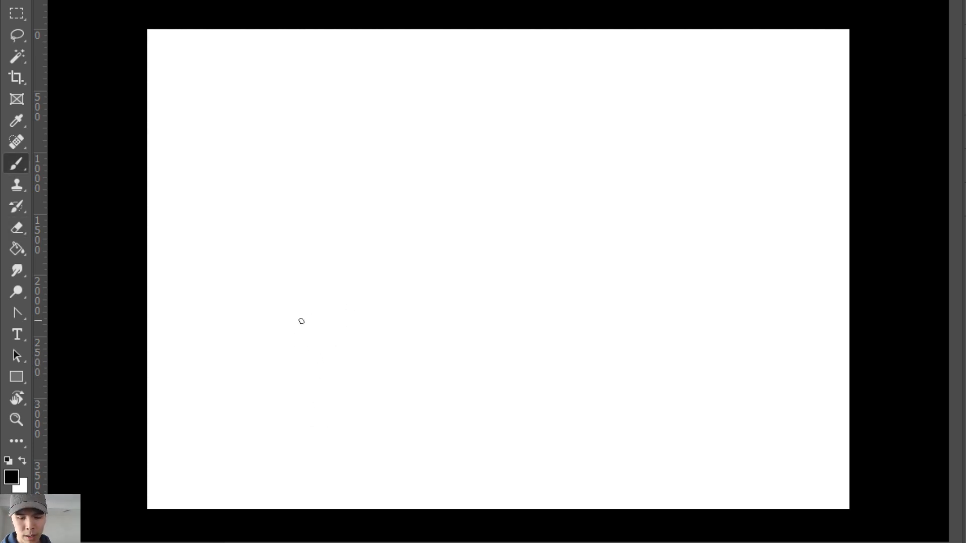
Draw the curved top of the character's head with a filled oval eye beneath it, erasing the stray mark at the front.
mouse_move(301, 320)
left_mouse_down()
mouse_move(373, 301)
mouse_move(380, 308)
left_mouse_up()
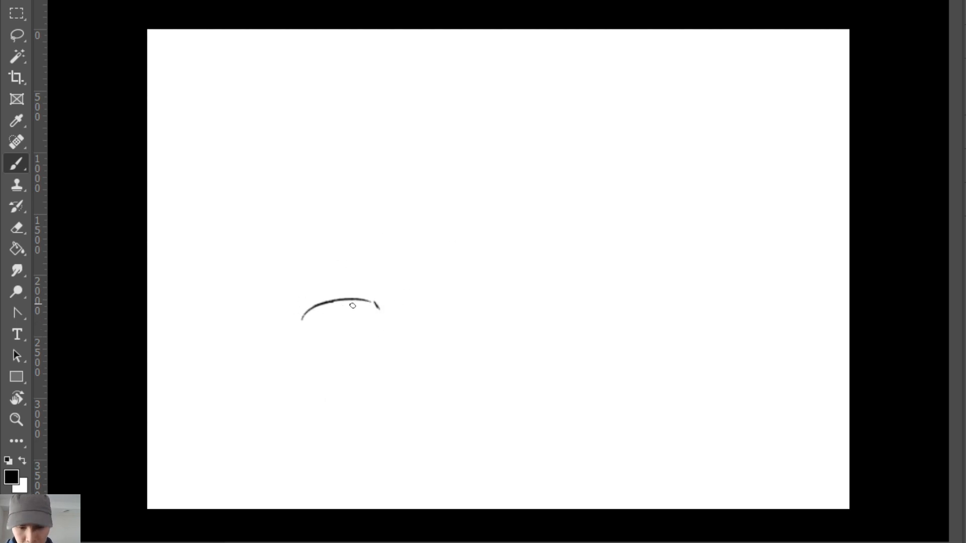
mouse_move(355, 305)
left_mouse_down()
mouse_move(375, 306)
mouse_move(336, 305)
mouse_move(379, 308)
left_mouse_up()
key("ctrl+z")
key("e")
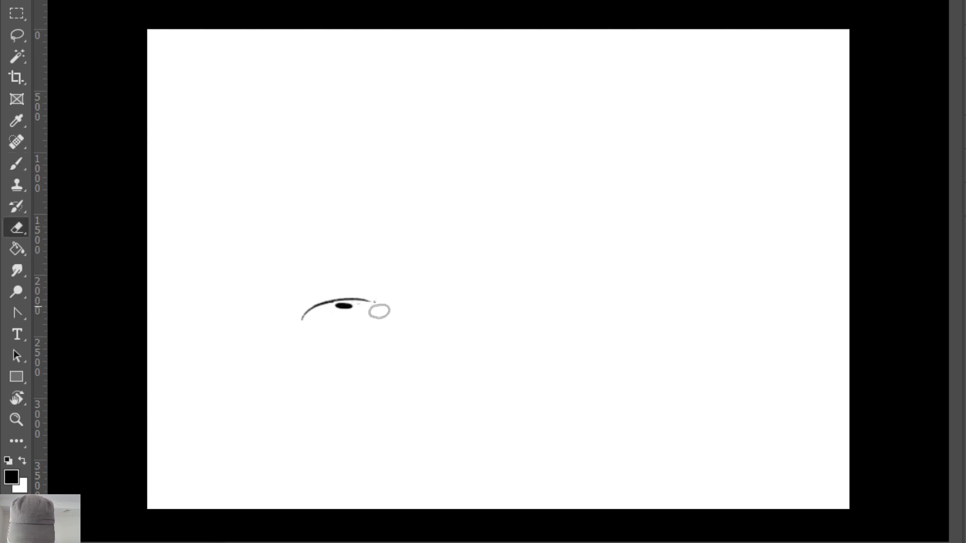
Draw the bandana's slanted upper edge below the eye, a dark nose tip and the front curve of the muzzle.
key("b")
left_click_drag(302, 327, 380, 302)
key("ctrl+z")
left_click_drag(308, 323, 377, 301)
key("ctrl+z")
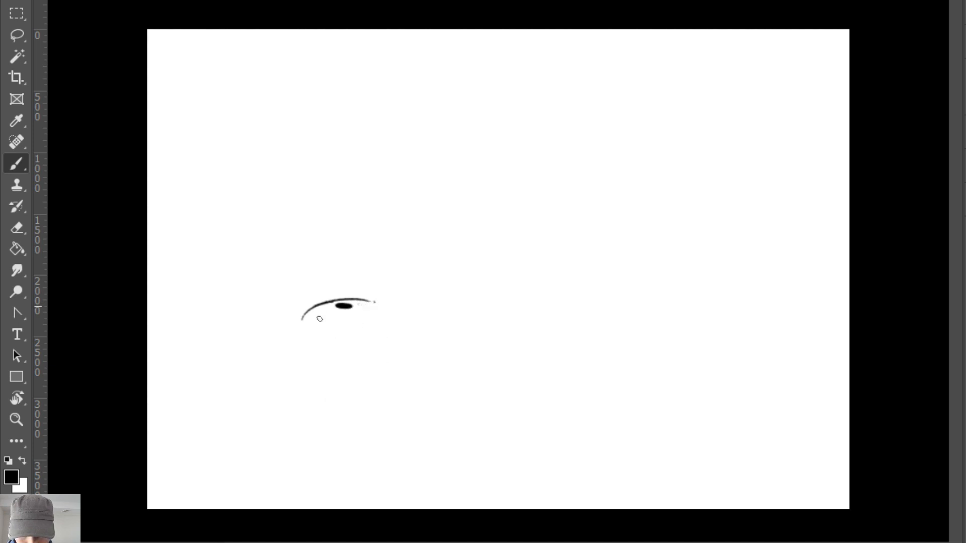
mouse_move(313, 320)
left_mouse_down()
mouse_move(381, 309)
mouse_move(374, 301)
mouse_move(386, 318)
left_mouse_up()
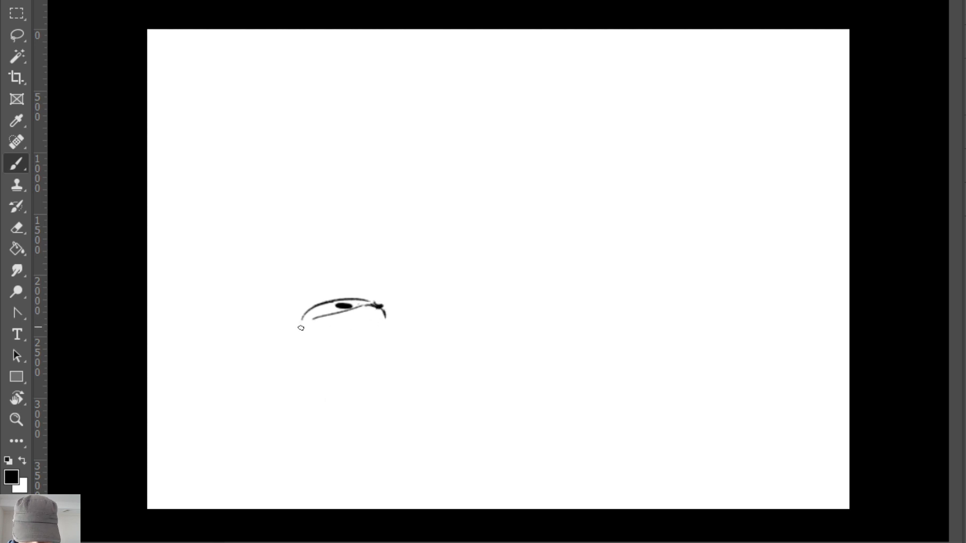
Add two filled round ears, the bandana's lower edge and folds, and a two-tailed knot behind the head.
mouse_move(301, 328)
left_mouse_down()
mouse_move(282, 313)
mouse_move(294, 321)
mouse_move(285, 331)
mouse_move(310, 307)
left_mouse_up()
left_click_drag(342, 297, 345, 297)
mouse_move(302, 325)
left_mouse_down()
mouse_move(335, 322)
mouse_move(329, 330)
mouse_move(350, 339)
mouse_move(388, 332)
mouse_move(371, 342)
mouse_move(383, 343)
left_mouse_up()
key("ctrl")
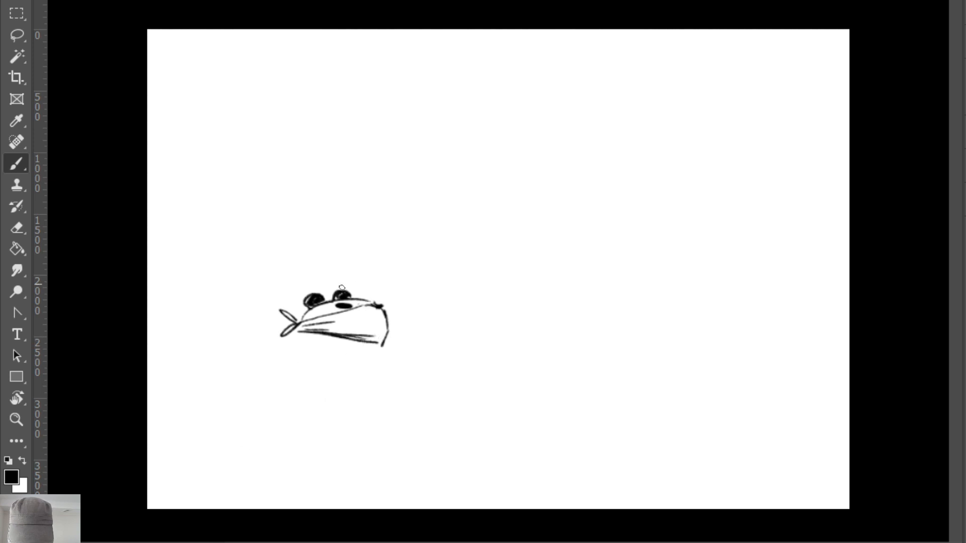
Sketch the body's back and front outlines below the head, plus a short arm line and a narrow band.
left_click_drag(298, 336, 297, 364)
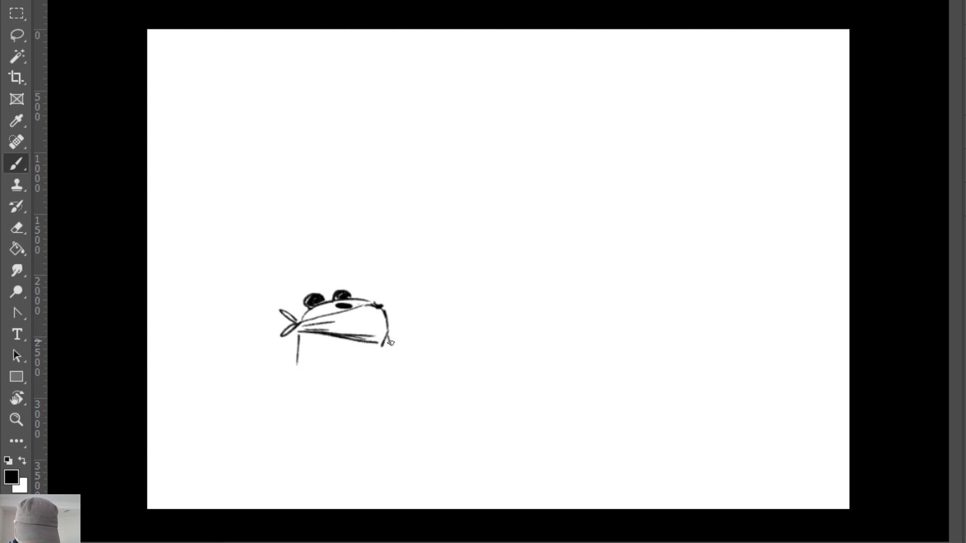
key("e")
key("b")
mouse_move(388, 340)
left_mouse_down()
mouse_move(387, 315)
mouse_move(387, 341)
mouse_move(416, 412)
left_mouse_up()
mouse_move(300, 363)
left_mouse_down()
mouse_move(320, 357)
mouse_move(323, 380)
mouse_move(313, 362)
left_mouse_up()
key("ctrl+z")
left_click_drag(300, 372, 319, 371)
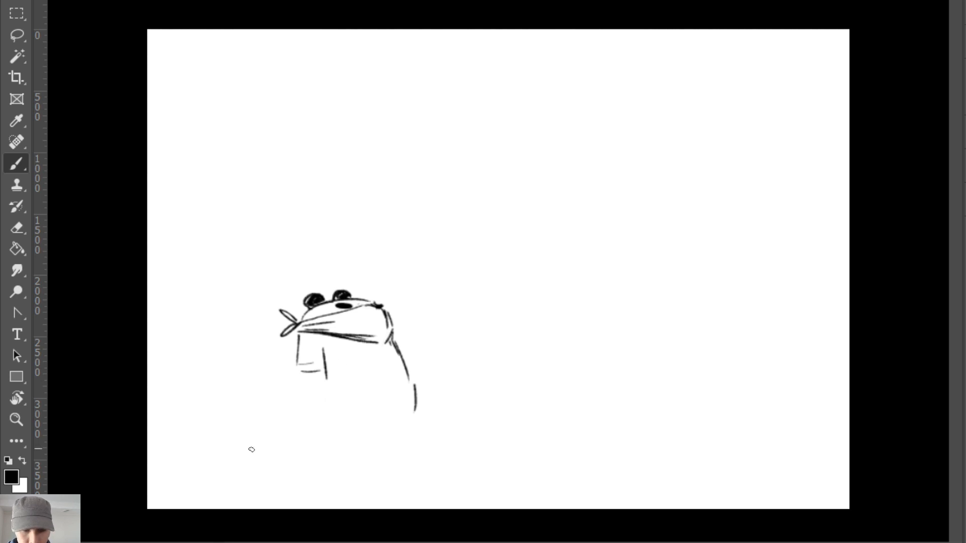
Erase the brow line around the eye and redraw it higher up to the nose, framing the eye with short edge strokes.
key("e")
right_click(336, 307, "alt")
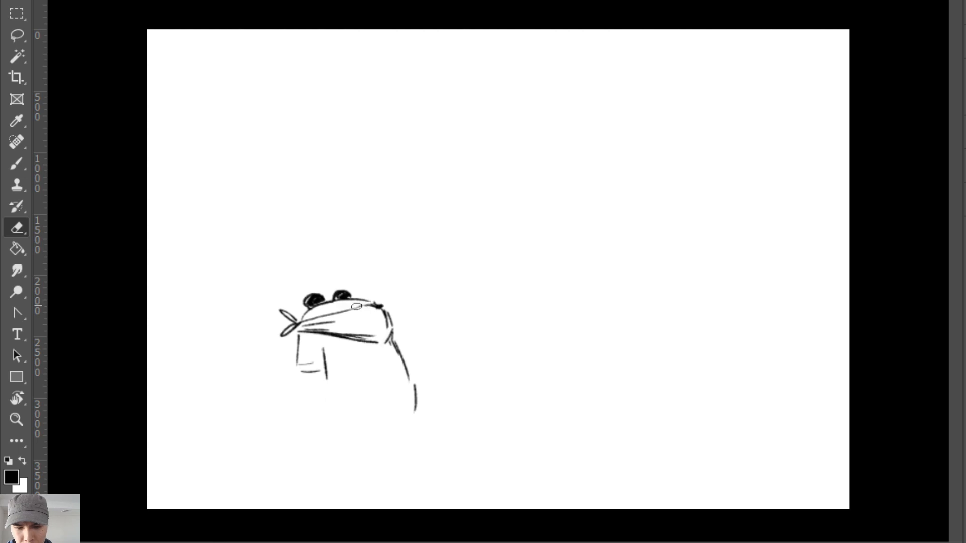
left_click_drag(326, 304, 383, 302)
key("b")
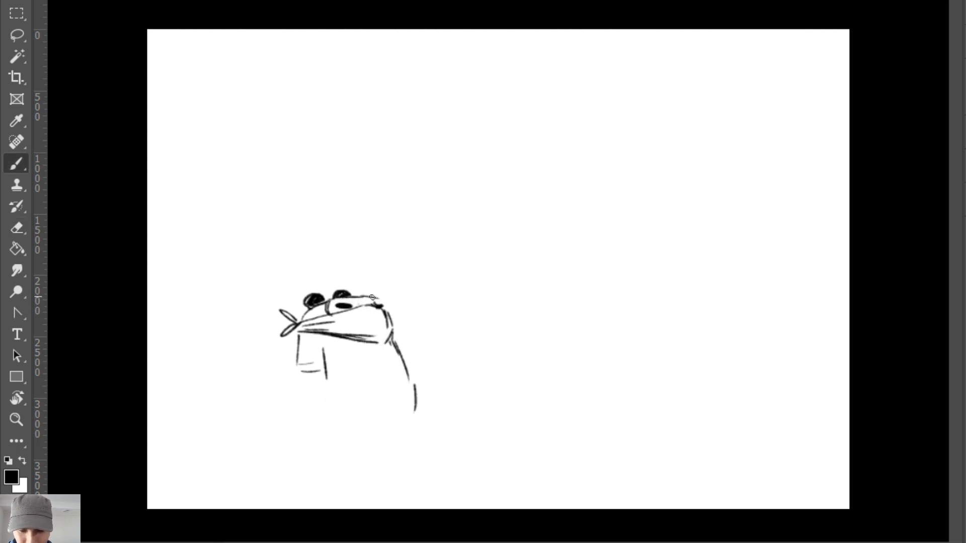
key("ctrl")
key("e")
mouse_move(324, 300)
left_mouse_down()
mouse_move(382, 302)
mouse_move(383, 314)
mouse_move(362, 305)
left_mouse_up()
key("b")
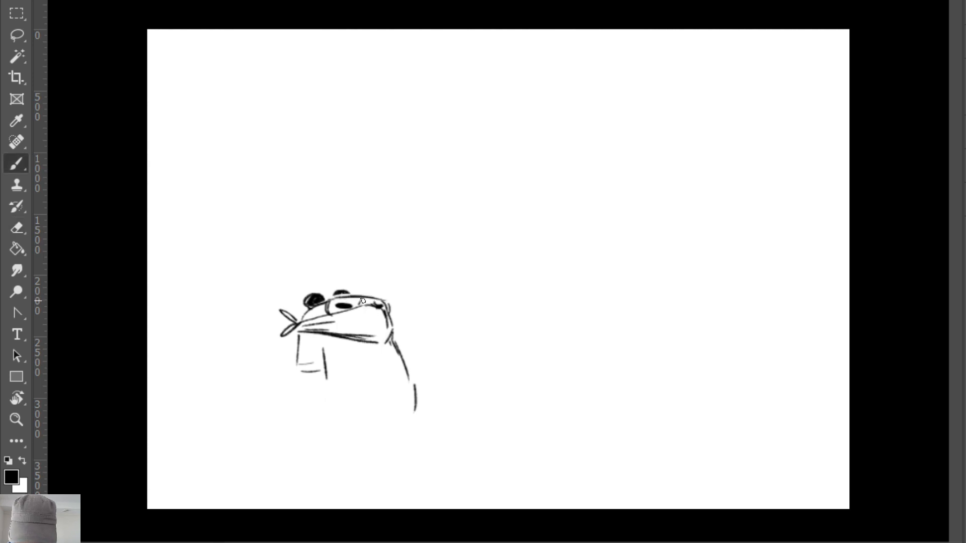
Darken the area behind the eye above the bandana and clean up the front edge of the muzzle.
left_click_drag(303, 317, 336, 312)
key("ctrl+z")
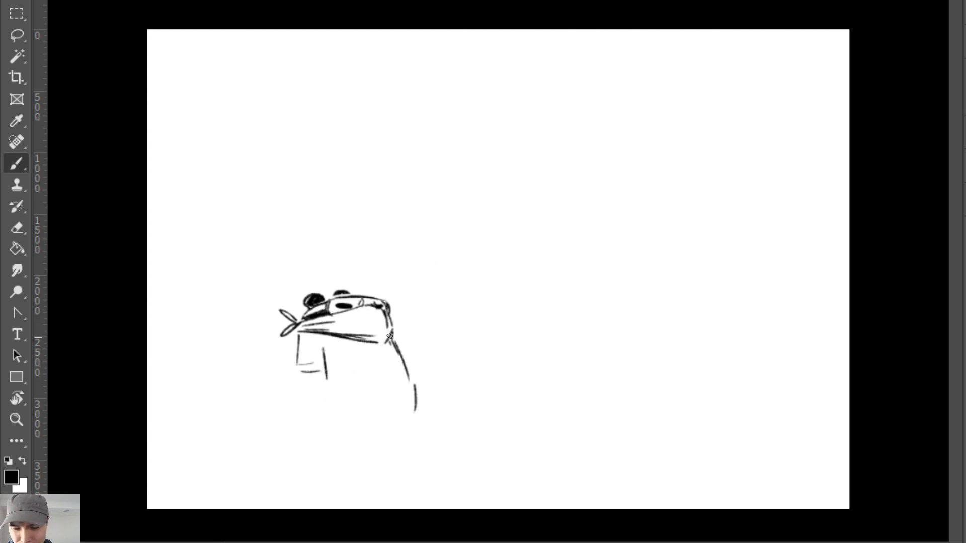
key("e")
mouse_move(386, 314)
left_mouse_down()
mouse_move(388, 323)
mouse_move(384, 313)
left_mouse_up()
key("b")
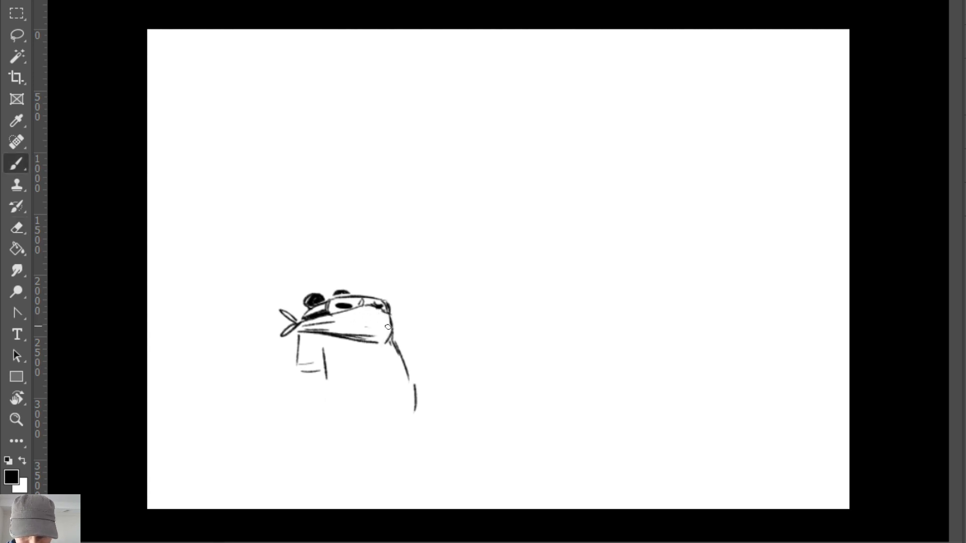
Erase most of the short vertical arm line below the bandana.
key("e")
left_click_drag(325, 346, 327, 379)
key("b")
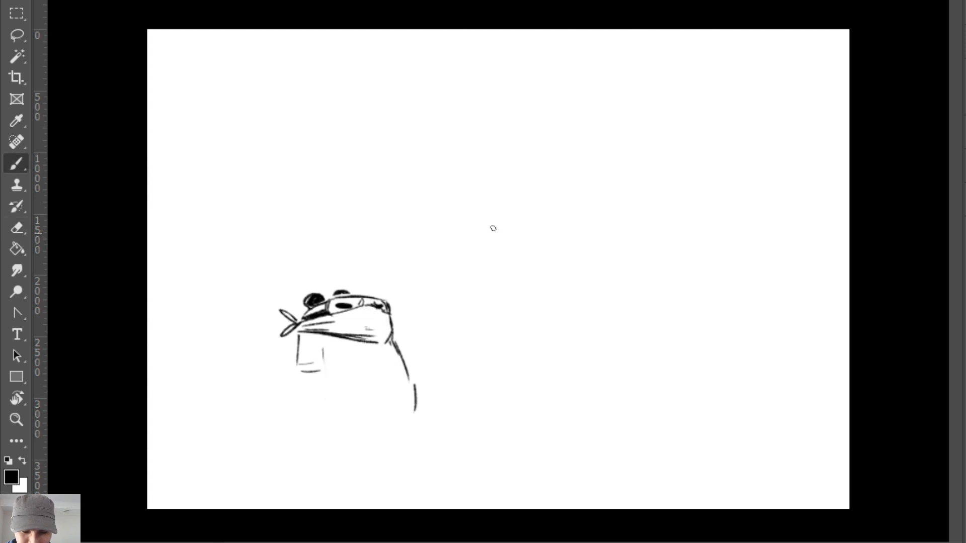
Draw a flat dome shape on the empty canvas above the character, with a guideline and three filled ovals inside.
mouse_move(424, 196)
left_mouse_down()
mouse_move(426, 179)
mouse_move(567, 181)
mouse_move(570, 202)
mouse_move(554, 200)
left_mouse_up()
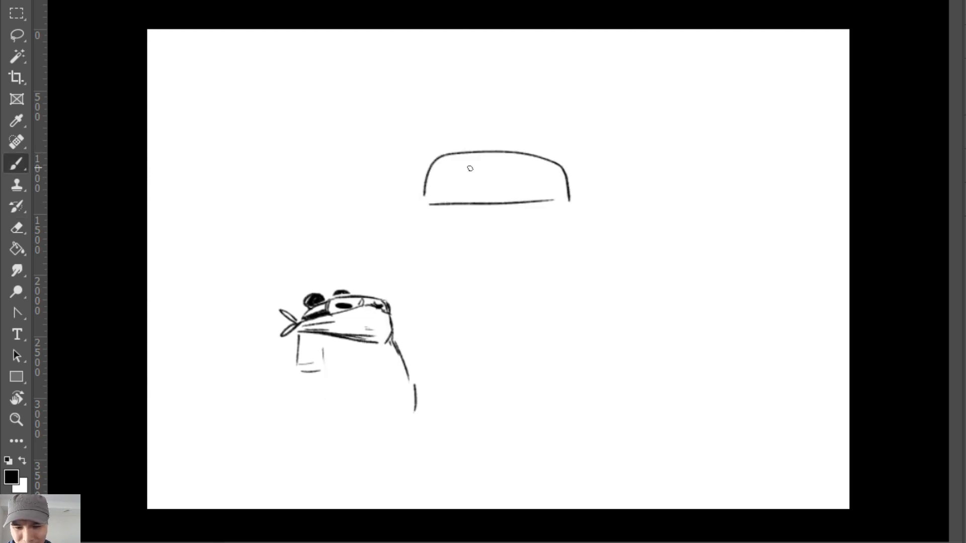
mouse_move(428, 171)
left_mouse_down()
mouse_move(518, 171)
mouse_move(499, 201)
left_mouse_up()
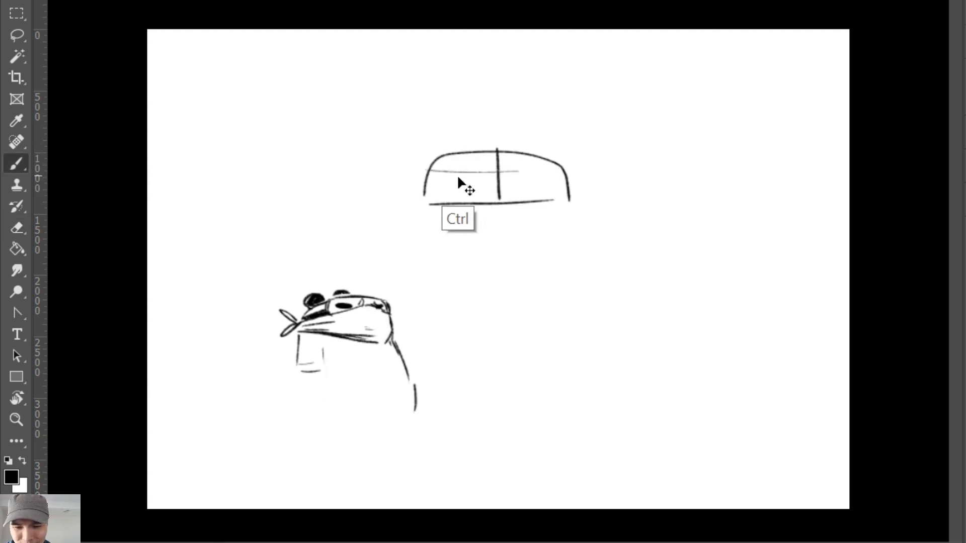
key("ctrl+z")
mouse_move(457, 172)
left_mouse_down()
mouse_move(550, 171)
mouse_move(492, 178)
mouse_move(503, 173)
left_mouse_up()
Add a horizontal width arrow above the dome and a vertical height arrow beside it, both with end bars.
mouse_move(567, 107)
left_mouse_down()
mouse_move(567, 148)
mouse_move(408, 127)
mouse_move(531, 131)
left_mouse_up()
left_click_drag(407, 107, 409, 155)
left_click_drag(600, 154, 601, 202)
mouse_move(595, 166)
left_mouse_down()
mouse_move(602, 155)
mouse_move(610, 171)
left_mouse_up()
mouse_move(596, 188)
left_mouse_down()
mouse_move(607, 189)
mouse_move(603, 202)
left_mouse_up()
left_click_drag(584, 151, 625, 153)
left_click_drag(582, 196, 617, 200)
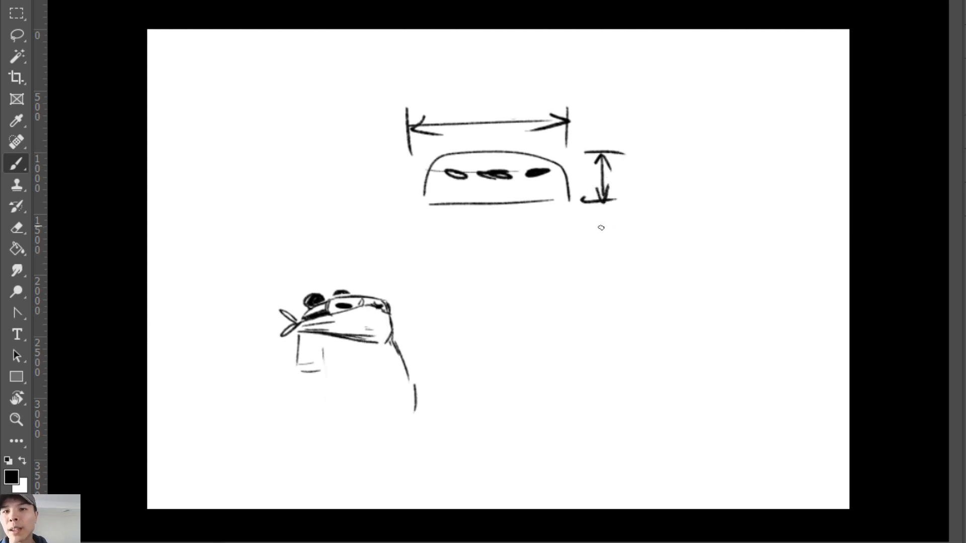
Lasso the dome diagram with its arrows, delete it and clear the selection.
key("l")
mouse_move(595, 243)
left_mouse_down()
mouse_move(345, 136)
mouse_move(603, 236)
left_mouse_up()
key("Delete")
key("ctrl+d")
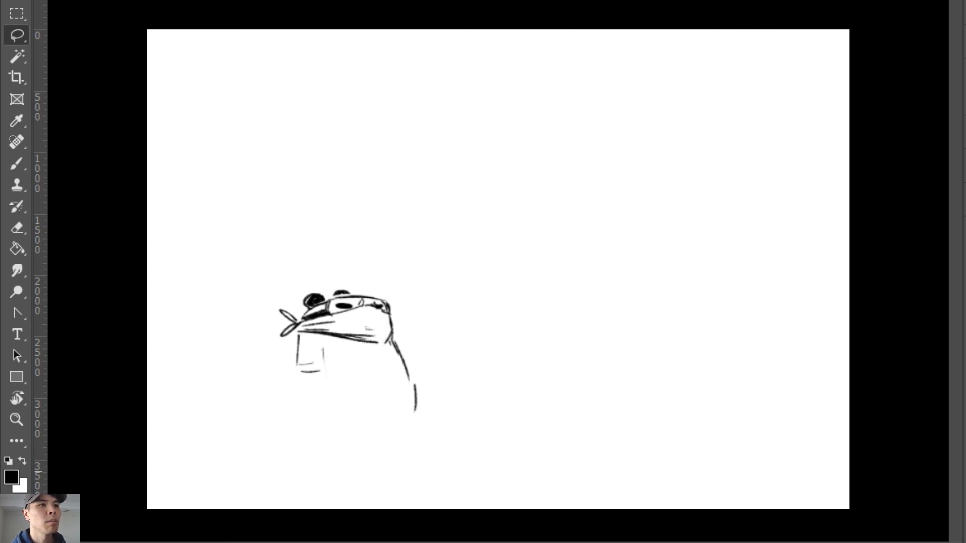
left_click_drag(367, 358, 368, 365)
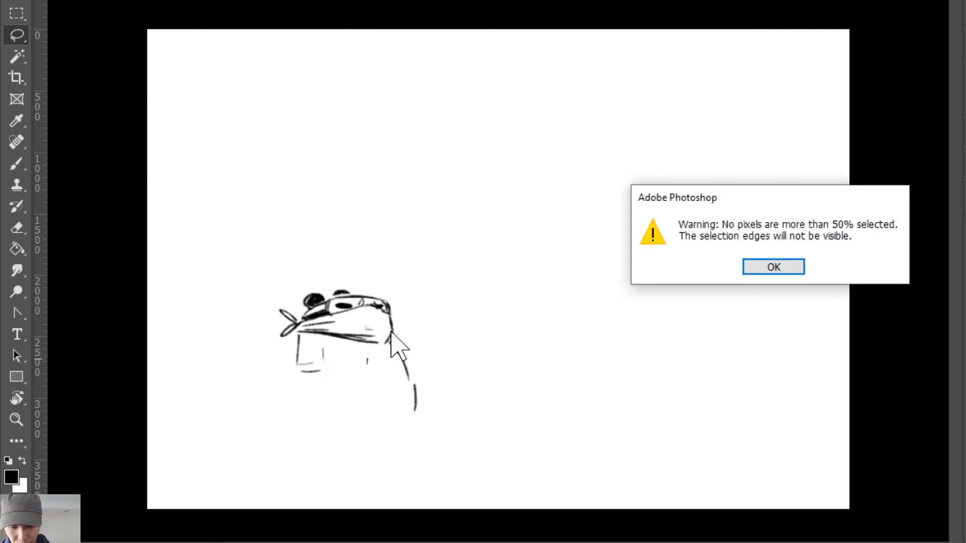
left_click(772, 266)
key("b")
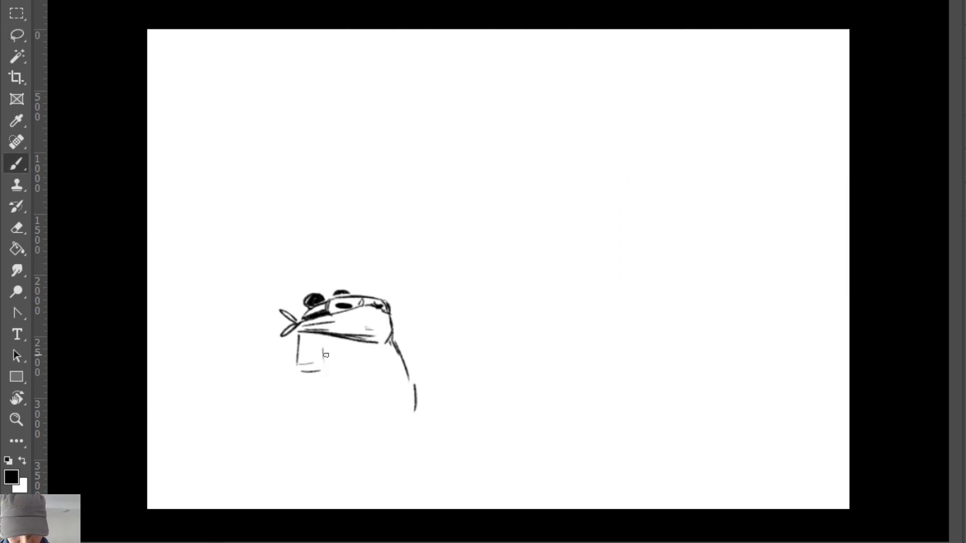
Erase the faint arm lines under the bandana and redraw the back edge, a two-line band and a short vertical arm line.
key("e")
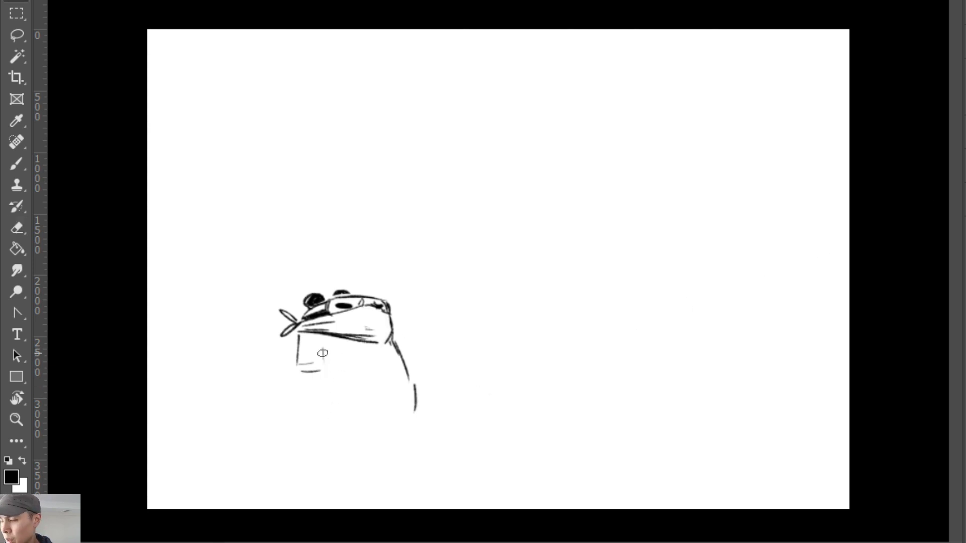
key("e")
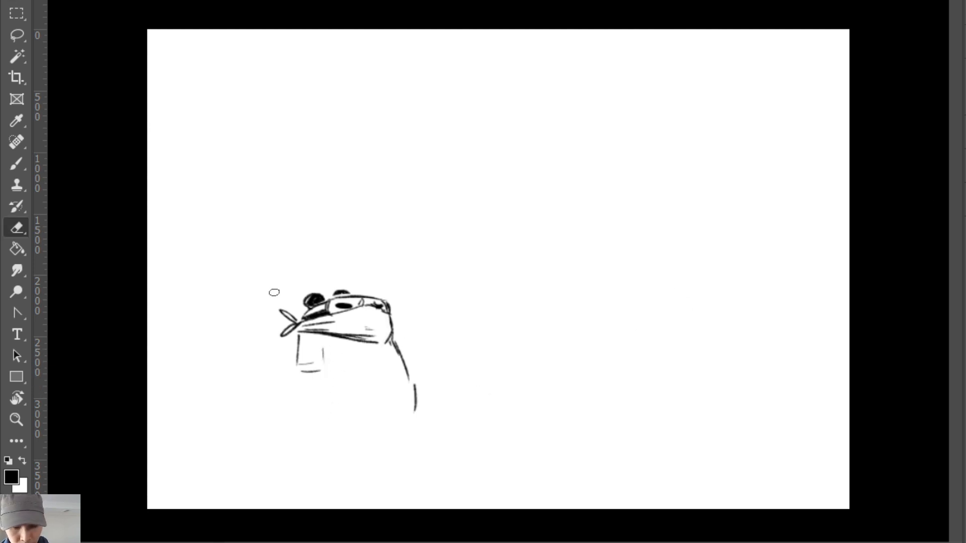
key("b")
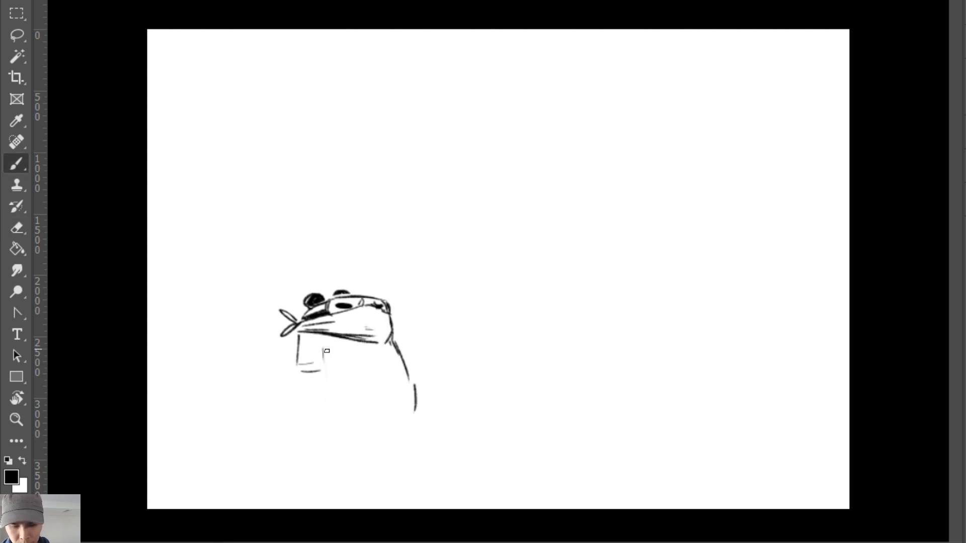
mouse_move(324, 347)
left_mouse_down()
mouse_move(319, 373)
mouse_move(332, 347)
mouse_move(331, 375)
mouse_move(328, 364)
mouse_move(290, 395)
left_mouse_up()
key("e")
key("b")
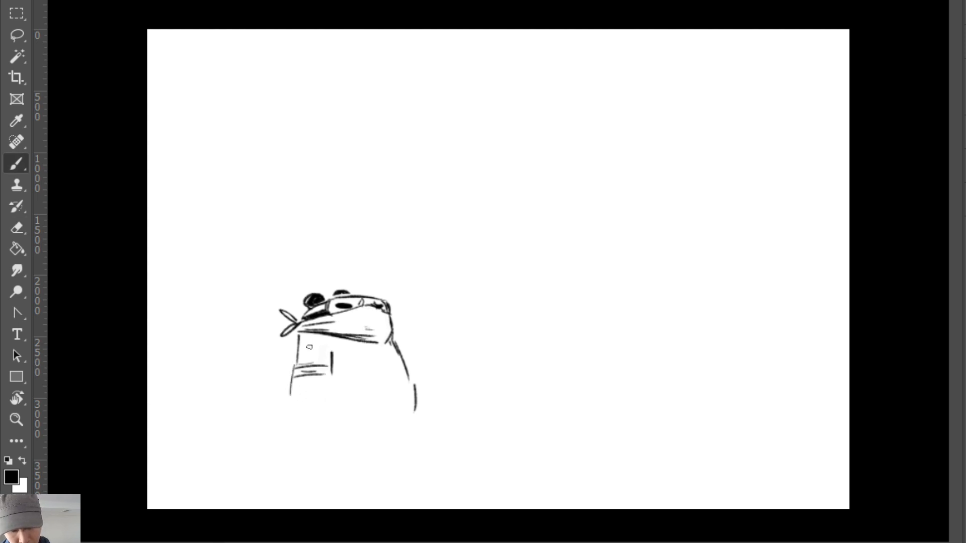
Erase the bear's solid black ears and redraw them as two small open outlines on top of the head.
key("e")
mouse_move(307, 301)
left_mouse_down()
mouse_move(351, 291)
mouse_move(336, 297)
mouse_move(355, 292)
left_mouse_up()
key("b")
key("e")
key("b")
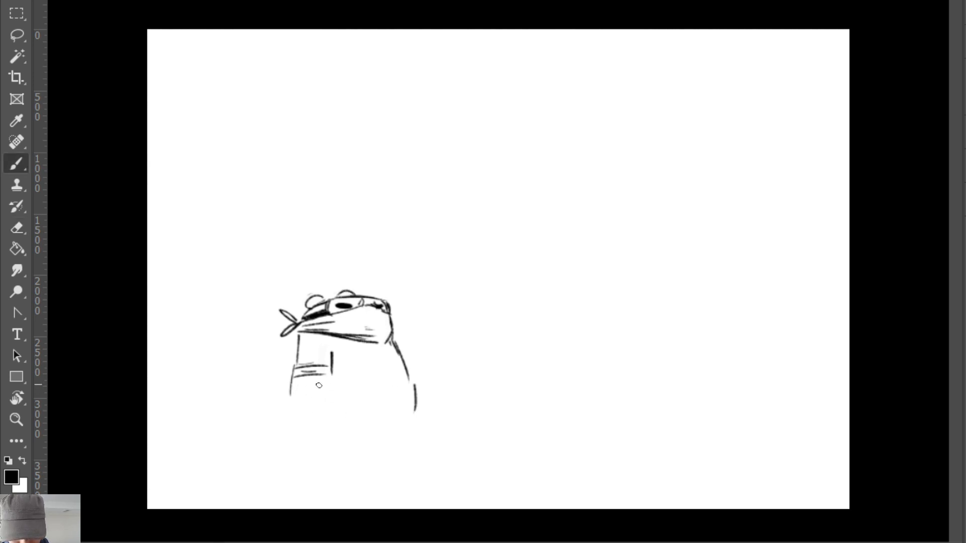
Draw the rounded hand with a thumb curve at the arm's end and redraw the arm's outer edge as one clean line.
mouse_move(322, 388)
left_mouse_down()
mouse_move(335, 393)
mouse_move(315, 420)
mouse_move(336, 402)
left_mouse_up()
key("e")
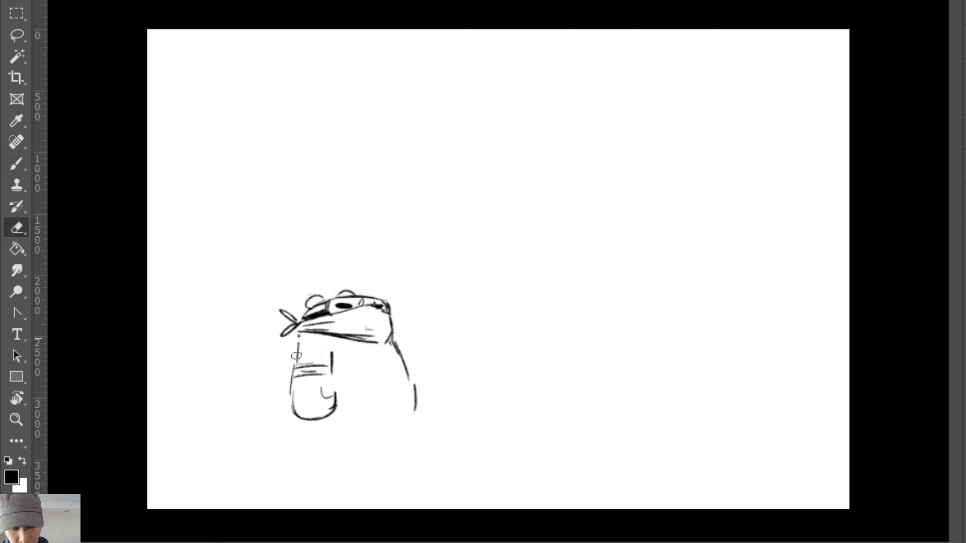
left_click_drag(297, 345, 294, 371)
key("b")
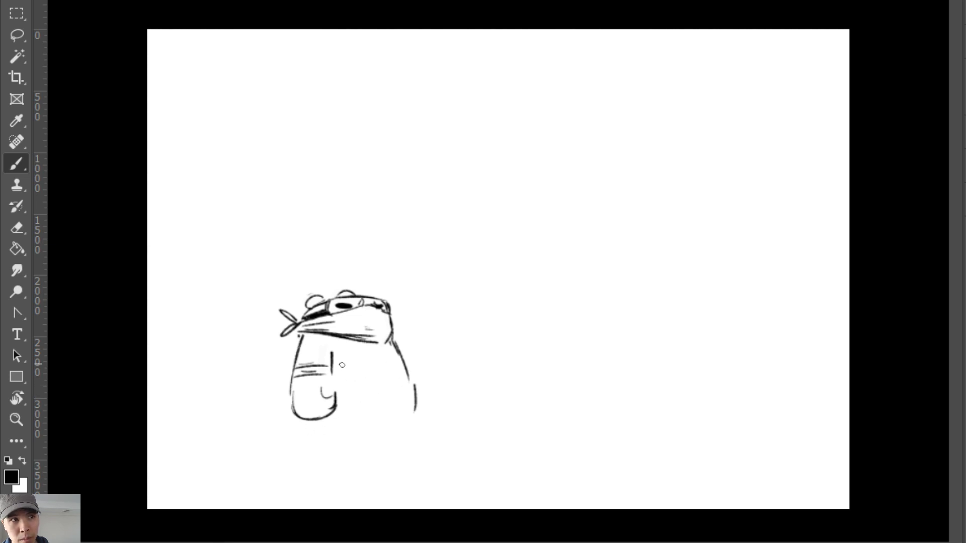
Draw a curved line across the chest and replace the front body line with a continuous rounded belly outline.
left_click_drag(335, 372, 400, 361)
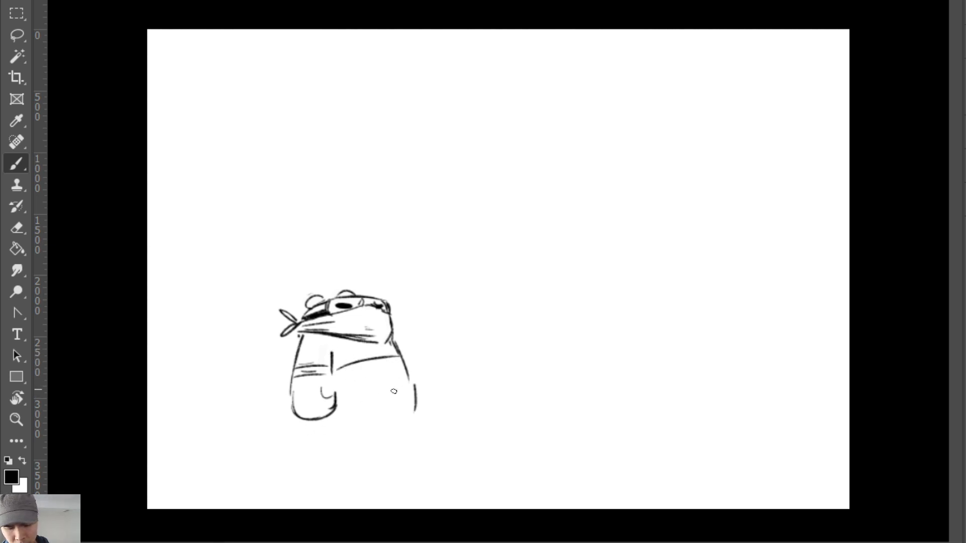
key("e")
left_click_drag(415, 398, 413, 407)
mouse_move(404, 360)
left_mouse_down()
mouse_move(415, 416)
mouse_move(405, 430)
left_mouse_up()
key("ctrl+z")
left_click_drag(410, 377, 403, 436)
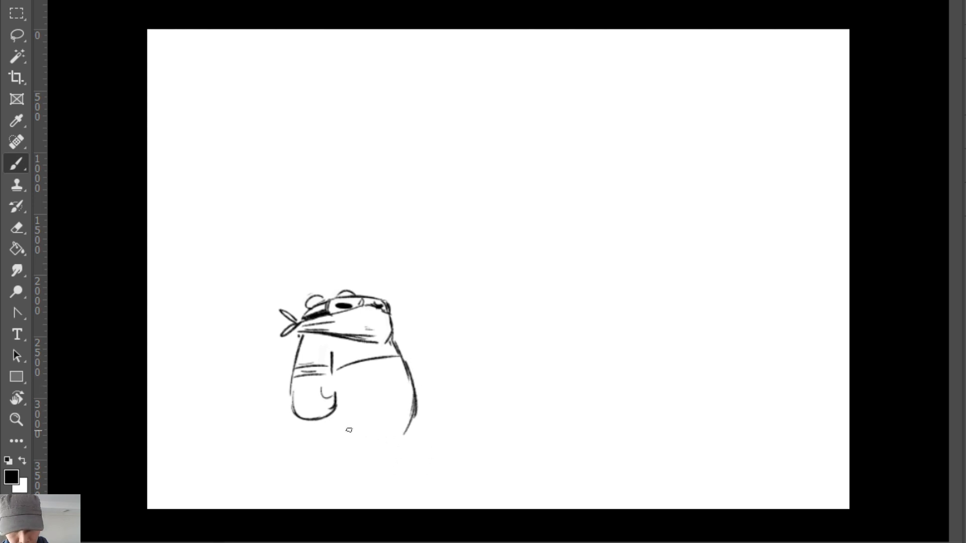
Draw the belly's lower edge and two short legs beneath it, closed with a line along the feet.
mouse_move(335, 414)
left_mouse_down()
mouse_move(390, 428)
mouse_move(413, 409)
mouse_move(397, 455)
left_mouse_up()
key("e")
key("b")
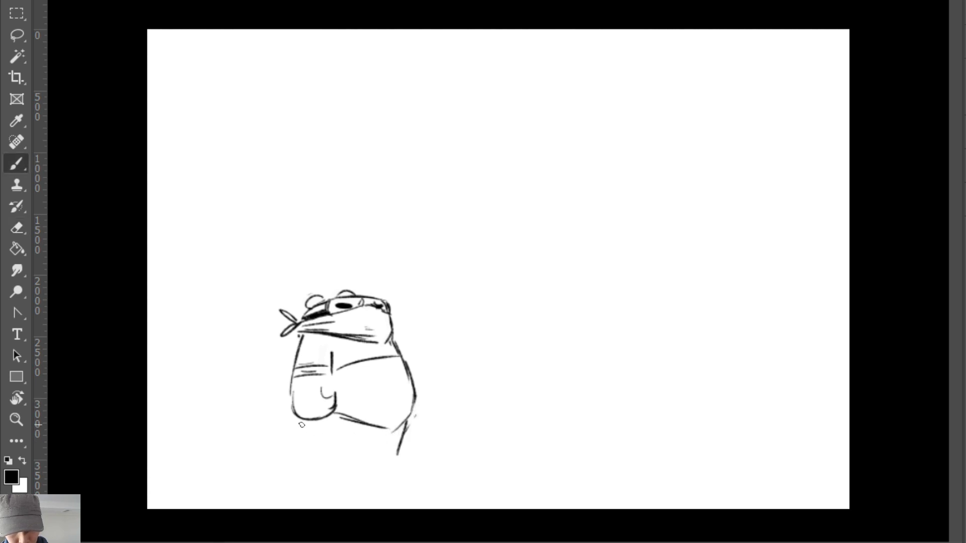
mouse_move(302, 425)
left_mouse_down()
mouse_move(308, 463)
mouse_move(392, 457)
left_mouse_up()
mouse_move(330, 460)
left_mouse_down()
mouse_move(393, 449)
mouse_move(390, 434)
mouse_move(389, 460)
left_mouse_up()
Draw a long horizontal ground line under the bear's feet, extending well past the body on the belly side.
mouse_move(274, 459)
left_mouse_down()
mouse_move(460, 451)
mouse_move(452, 457)
left_mouse_up()
key("ctrl+z")
key("ctrl+z")
key("ctrl+z")
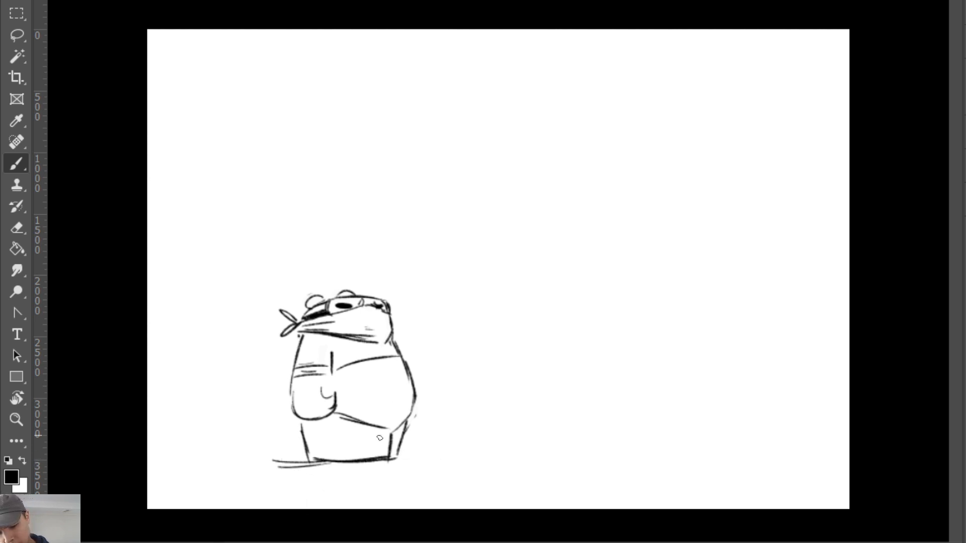
left_click_drag(274, 462, 465, 456)
key("ctrl+z")
left_click_drag(257, 465, 566, 464)
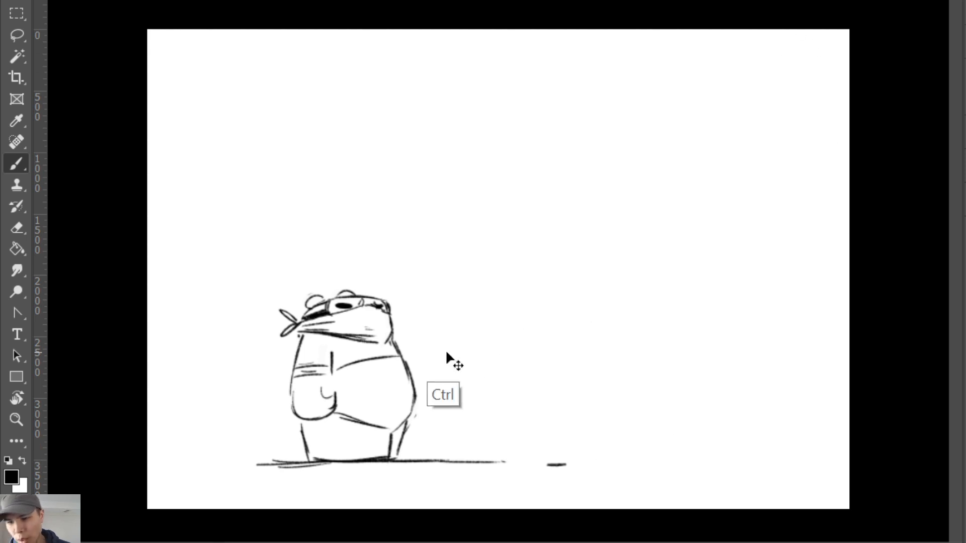
Scale the whole sketch down slightly with Free Transform and shift it a little higher on the canvas.
key("ctrl+t")
mouse_move(567, 289)
left_mouse_down()
mouse_move(503, 324)
mouse_move(546, 301)
left_mouse_up()
left_click_drag(407, 414, 380, 402)
key("Return")
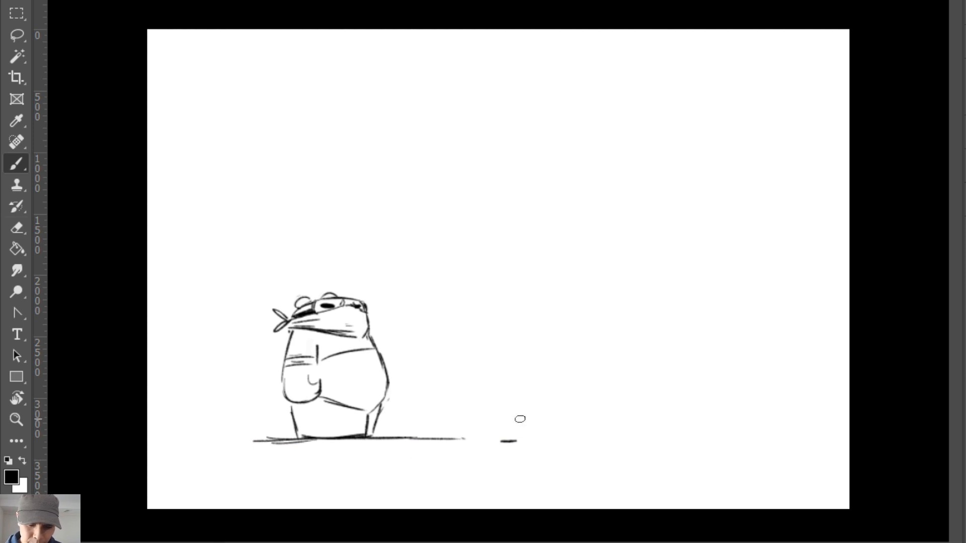
Erase the stray ground dash and sketch broken horizontal ground lines from the bear toward the canvas's far right edge.
key("e")
left_click_drag(501, 441, 607, 448)
key("b")
left_click_drag(704, 445, 793, 446)
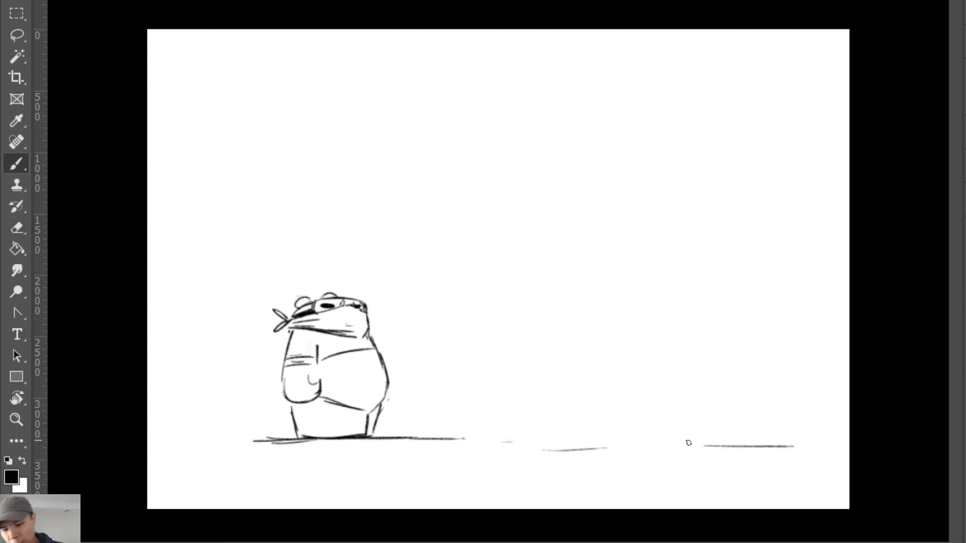
mouse_move(673, 452)
left_mouse_down()
mouse_move(829, 447)
mouse_move(732, 446)
left_mouse_up()
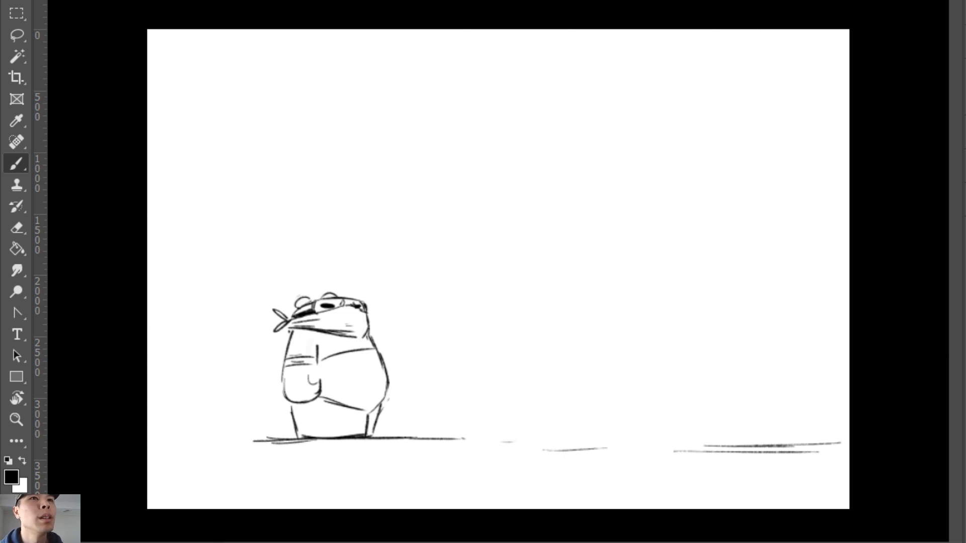
left_click_drag(835, 61, 724, 76)
key("ctrl+z")
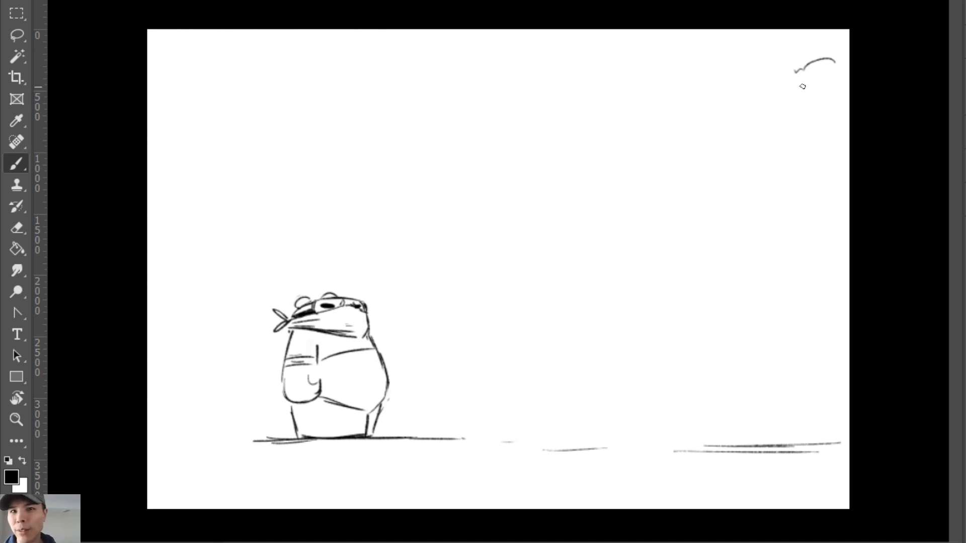
key("e")
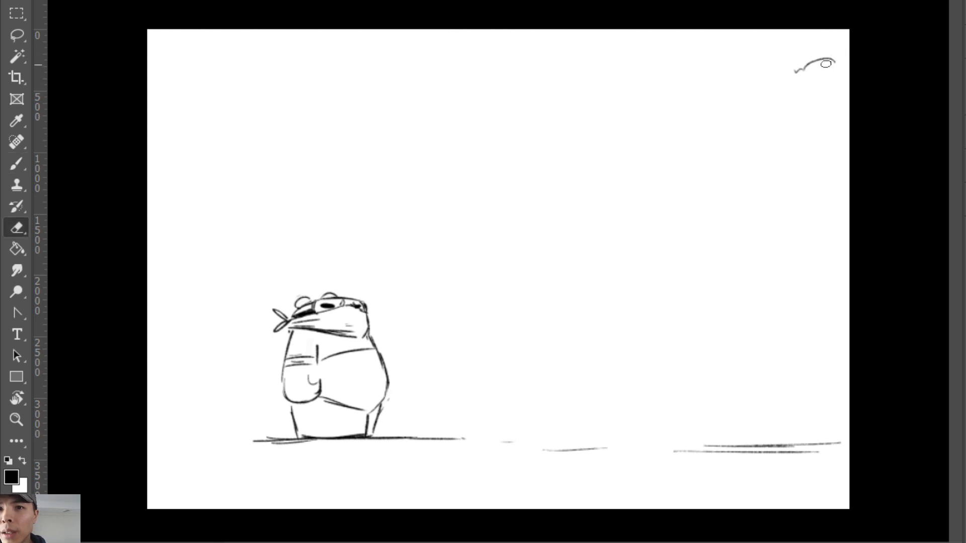
mouse_move(825, 64)
left_mouse_down()
mouse_move(813, 64)
mouse_move(841, 64)
left_mouse_up()
key("b")
Sketch a scalloped cloud outline sloping from the upper right of the canvas down to the ground in front of the bear.
mouse_move(748, 27)
left_mouse_down()
mouse_move(666, 61)
mouse_move(604, 195)
mouse_move(529, 262)
mouse_move(542, 306)
mouse_move(494, 356)
mouse_move(461, 415)
mouse_move(447, 430)
left_mouse_up()
mouse_move(673, 53)
left_mouse_down()
mouse_move(696, 39)
mouse_move(707, 80)
mouse_move(660, 106)
mouse_move(654, 149)
left_mouse_up()
mouse_move(598, 29)
left_mouse_down()
mouse_move(547, 55)
mouse_move(518, 98)
left_mouse_up()
left_click_drag(473, 99, 366, 223)
key("ctrl+z")
key("ctrl+z")
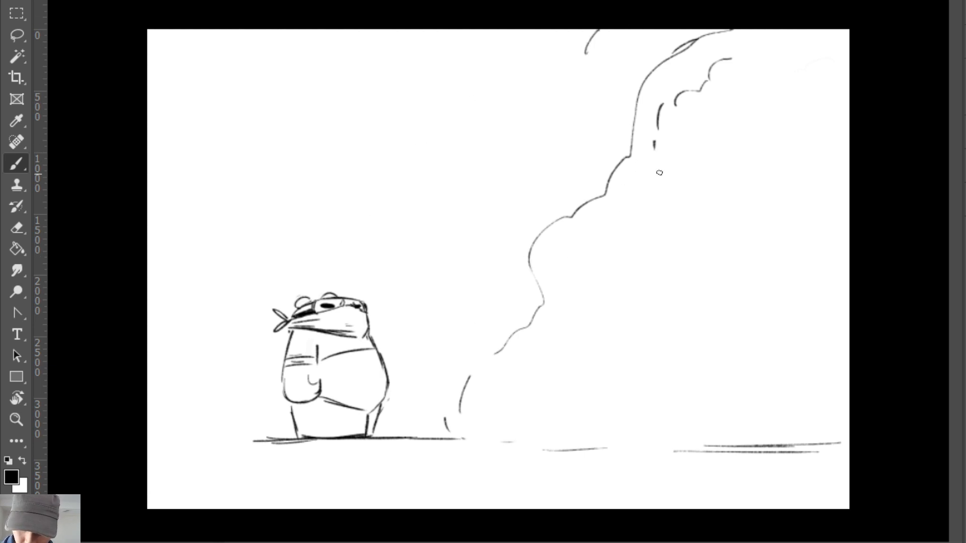
key("ctrl+z")
key("e")
right_click(689, 53)
key("Escape")
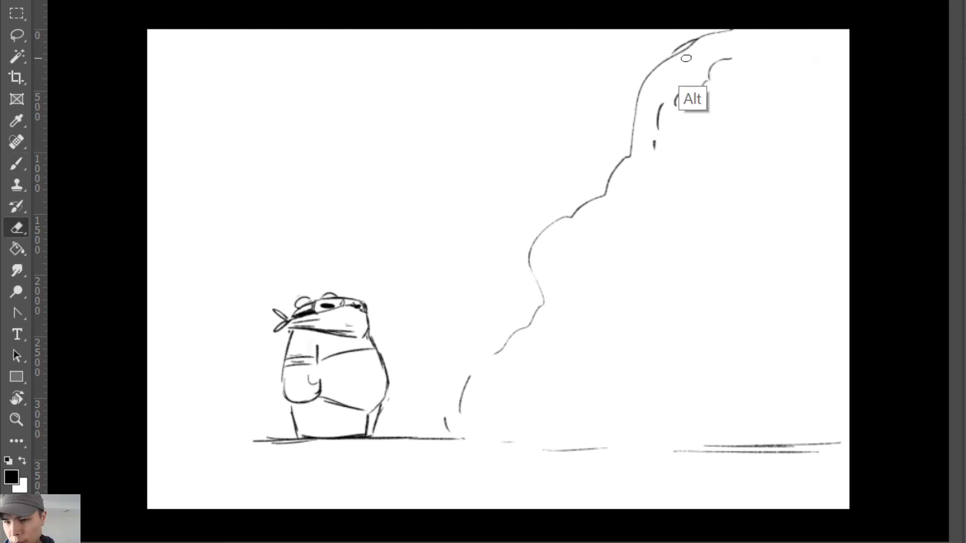
Erase the upper part of the cloud outline and redraw it with rounder puffs rising to the canvas's upper edge.
mouse_move(723, 34)
left_mouse_down()
mouse_move(638, 131)
mouse_move(726, 28)
mouse_move(641, 146)
mouse_move(656, 146)
mouse_move(673, 100)
mouse_move(672, 65)
mouse_move(646, 122)
left_mouse_up()
key("b")
left_click_drag(649, 123, 636, 159)
key("ctrl+z")
left_click_drag(696, 30, 649, 123)
key("ctrl+z")
key("e")
mouse_move(685, 44)
left_mouse_down()
mouse_move(714, 35)
mouse_move(667, 85)
mouse_move(608, 183)
left_mouse_up()
key("b")
Select the bear with its nearby ground line, scale it down, set its feet on the ground line and deselect.
key("m")
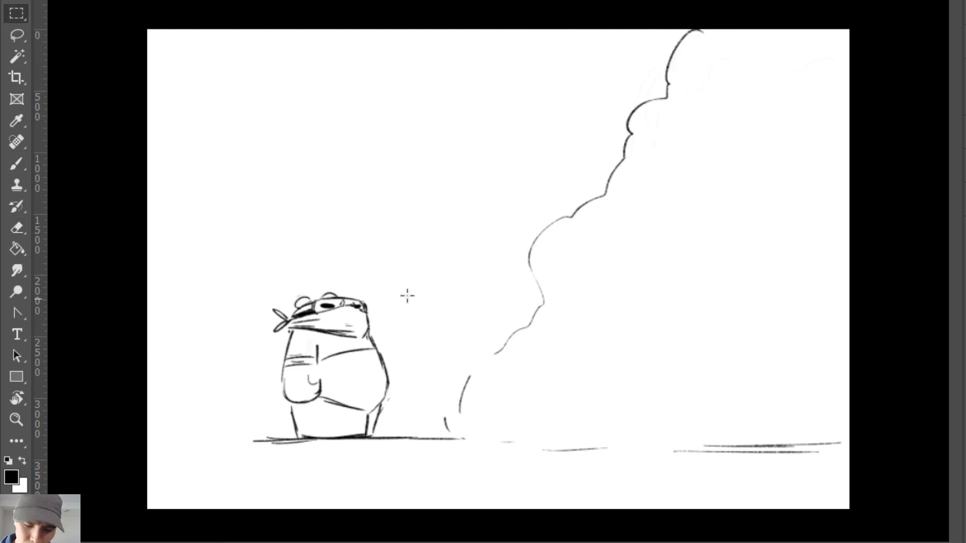
left_click_drag(410, 276, 385, 298)
key("ctrl+t")
left_click_drag(357, 410, 382, 441)
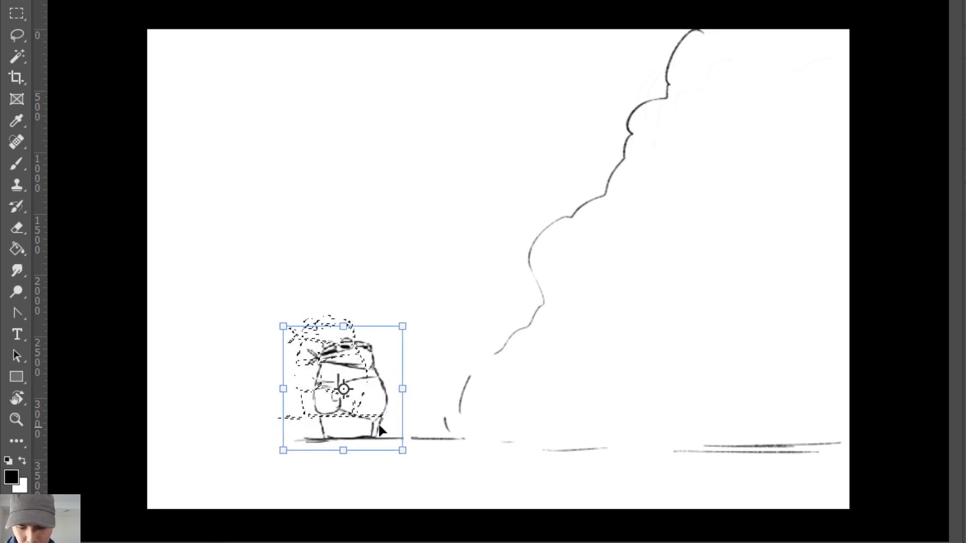
key("Return")
key("ctrl+d")
key("b")
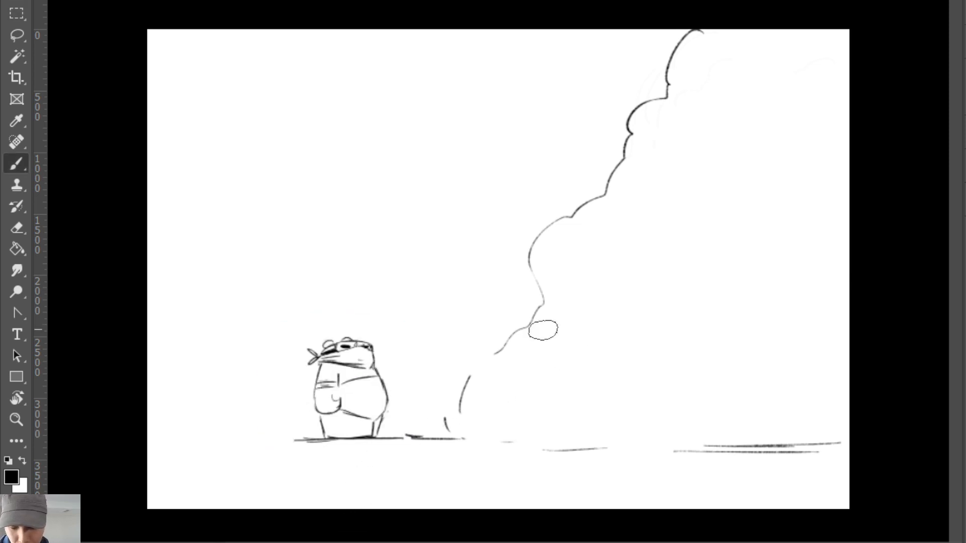
Erase the cloud outline and redraw it as a steeper scalloped edge from the upper canvas border down to the ground.
key("e")
mouse_move(458, 383)
left_mouse_down()
mouse_move(502, 350)
mouse_move(528, 245)
mouse_move(619, 168)
left_mouse_up()
mouse_move(694, 35)
left_mouse_down()
mouse_move(638, 122)
mouse_move(672, 54)
left_mouse_up()
key("b")
mouse_move(601, 32)
left_mouse_down()
mouse_move(561, 136)
mouse_move(554, 252)
left_mouse_up()
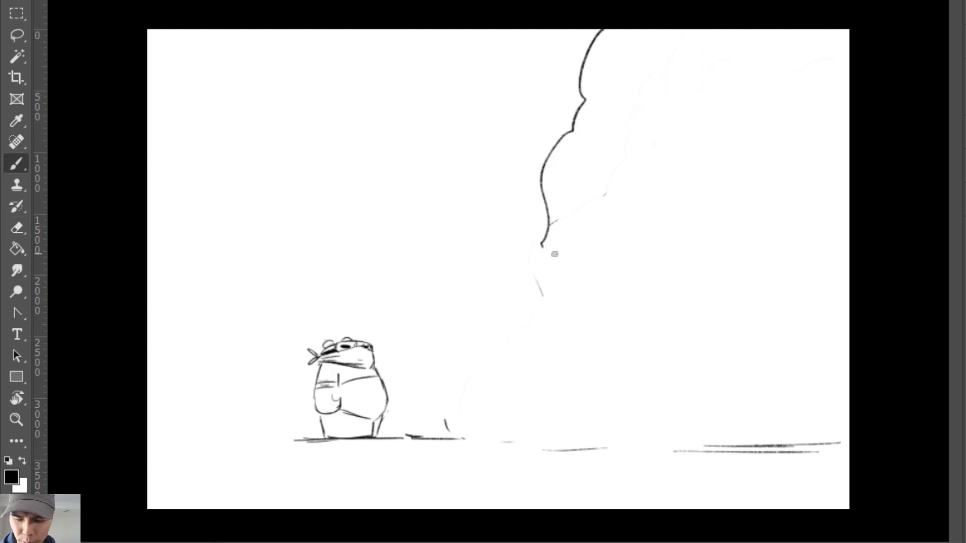
key("ctrl+z")
mouse_move(654, 30)
left_mouse_down()
mouse_move(536, 307)
mouse_move(481, 344)
mouse_move(461, 441)
mouse_move(465, 404)
mouse_move(489, 359)
mouse_move(577, 316)
mouse_move(553, 316)
mouse_move(570, 317)
mouse_move(586, 289)
mouse_move(591, 220)
mouse_move(615, 193)
mouse_move(621, 124)
mouse_move(660, 30)
left_mouse_up()
key("ctrl+z")
key("ctrl+z")
mouse_move(850, 117)
left_mouse_down()
mouse_move(815, 118)
mouse_move(807, 131)
left_mouse_up()
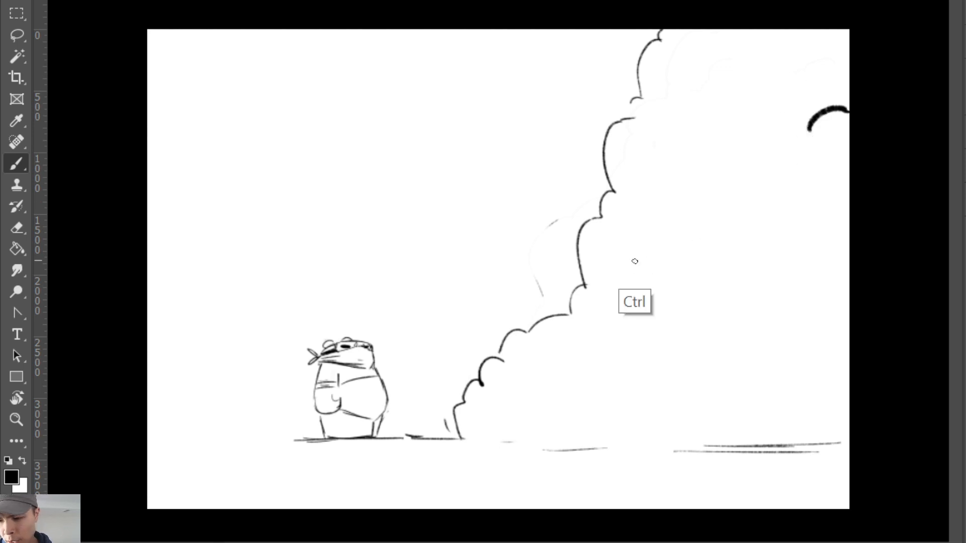
key("ctrl+z")
left_click_drag(540, 353, 513, 382)
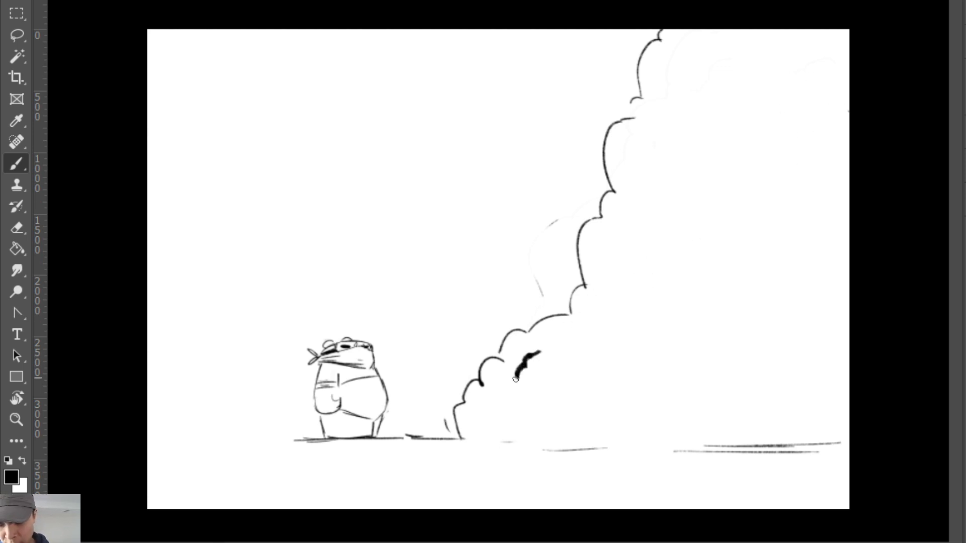
key("ctrl+z")
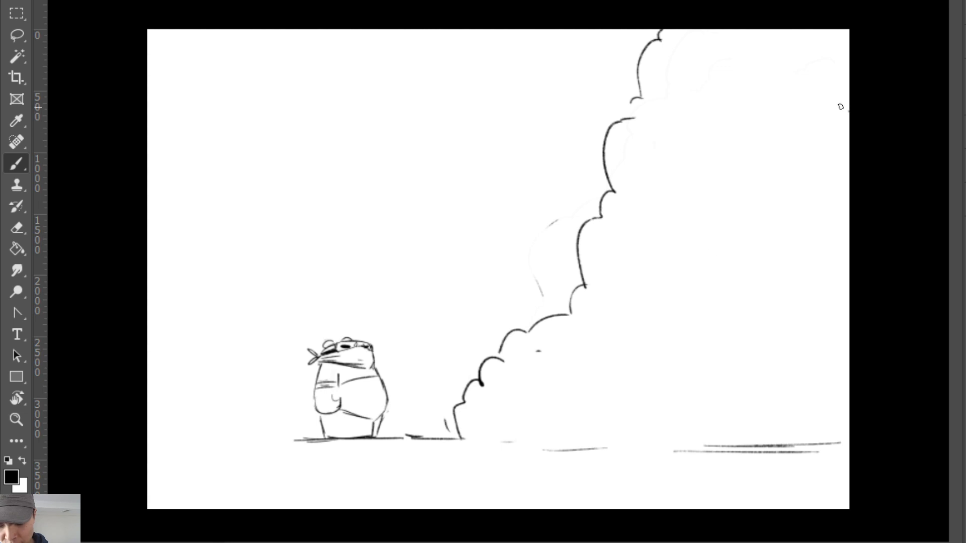
mouse_move(842, 106)
left_mouse_down()
mouse_move(823, 113)
mouse_move(760, 182)
left_mouse_up()
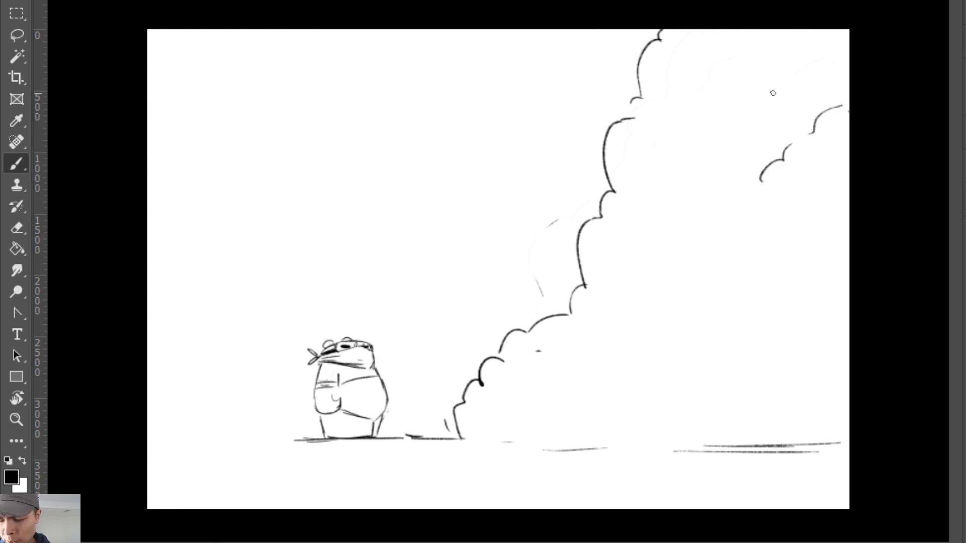
Redraw the lowest puffs of the cloud edge where it meets the ground and erase the trial strokes inside the cloud.
key("e")
mouse_move(480, 388)
left_mouse_down()
mouse_move(451, 415)
mouse_move(476, 387)
mouse_move(457, 431)
left_mouse_up()
key("b")
key("e")
left_click_drag(780, 155, 823, 144)
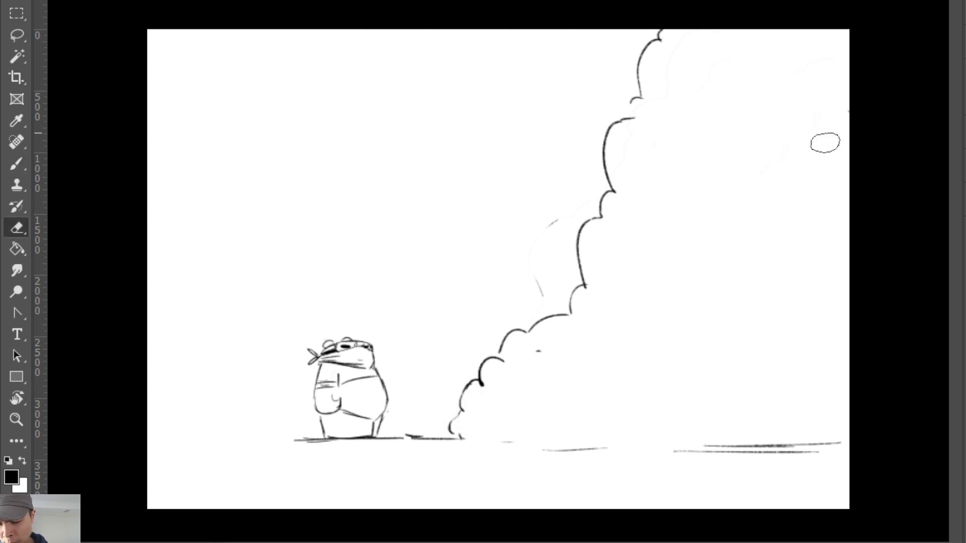
Draw a second scalloped cloud edge inside the first, from the upper right border down to the ground, with a short ground line.
key("b")
mouse_move(832, 80)
left_mouse_down()
mouse_move(657, 229)
mouse_move(547, 424)
left_mouse_up()
key("ctrl+z")
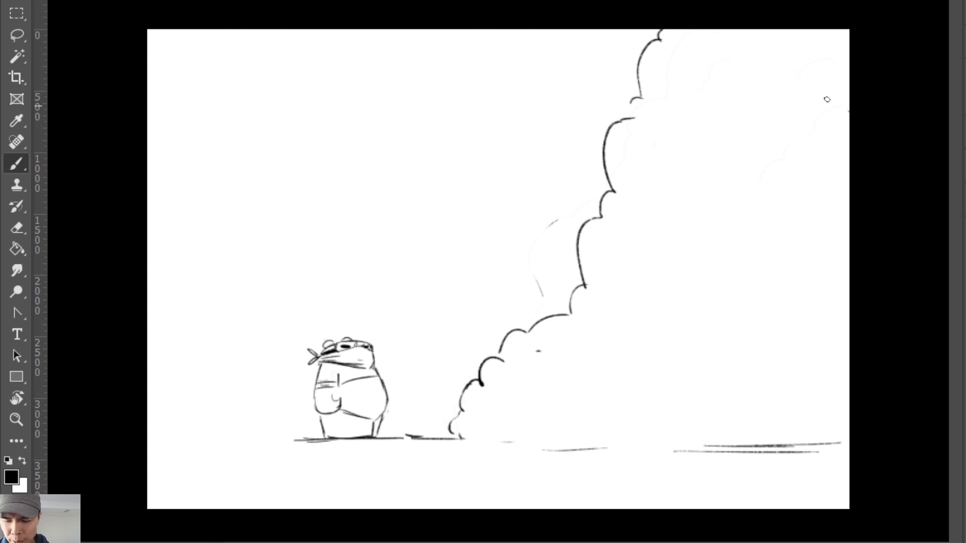
mouse_move(831, 73)
left_mouse_down()
mouse_move(783, 84)
mouse_move(730, 139)
mouse_move(832, 75)
left_mouse_up()
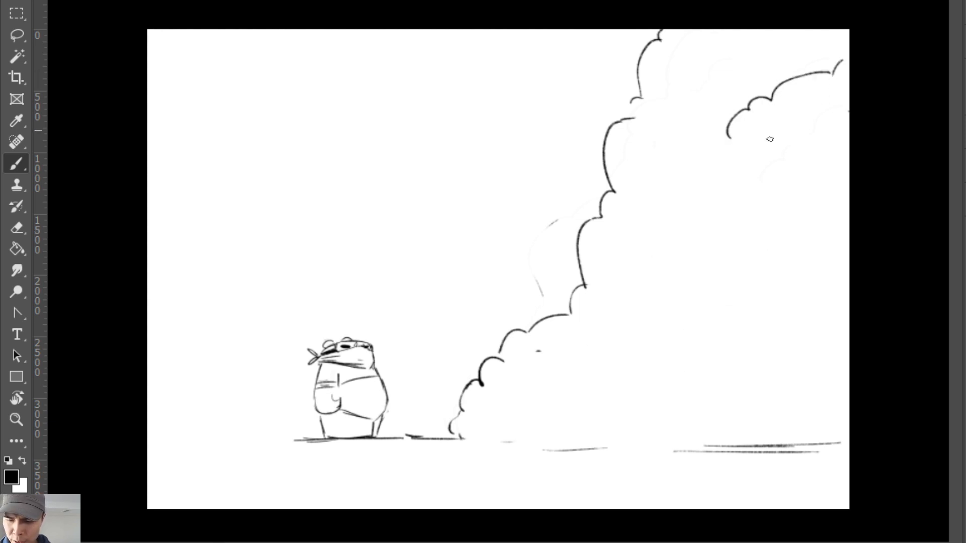
mouse_move(709, 162)
left_mouse_down()
mouse_move(661, 208)
mouse_move(631, 259)
left_mouse_up()
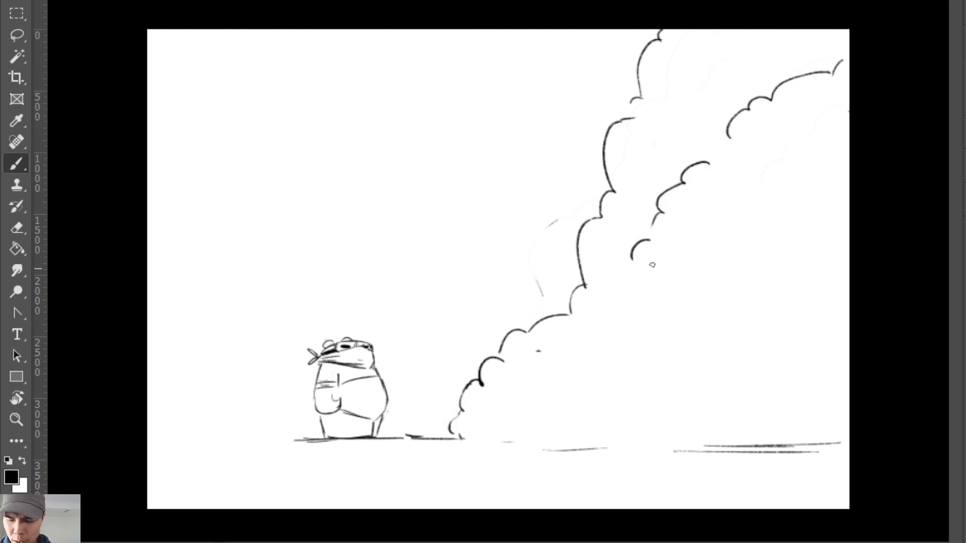
left_click_drag(743, 144, 709, 176)
mouse_move(653, 265)
left_mouse_down()
mouse_move(636, 304)
mouse_move(567, 359)
mouse_move(503, 431)
mouse_move(562, 446)
left_mouse_up()
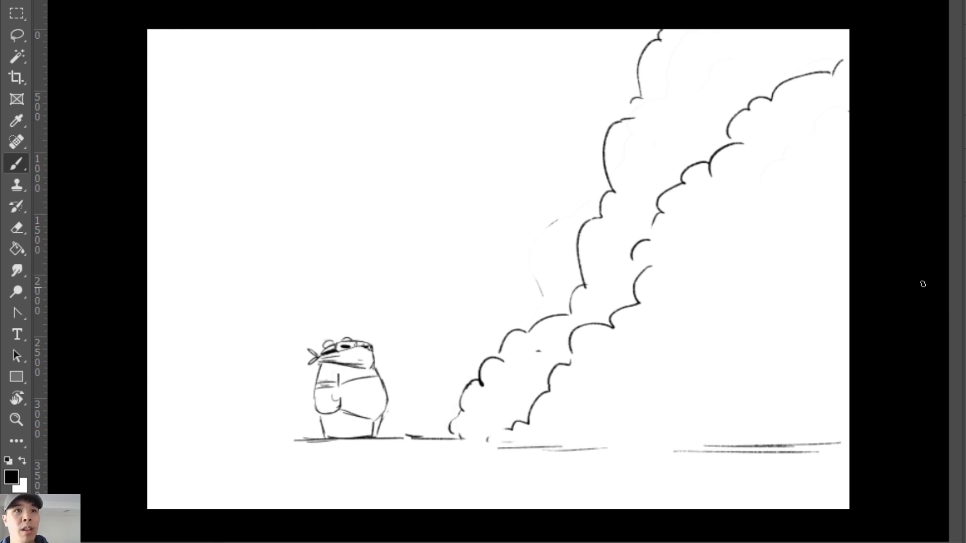
Draw a low billowing cloud along the ground at the lower right and add small puff curves beside the existing cloud edges.
mouse_move(855, 357)
left_mouse_down()
mouse_move(820, 363)
mouse_move(783, 394)
mouse_move(731, 397)
mouse_move(717, 374)
mouse_move(674, 391)
mouse_move(653, 432)
mouse_move(630, 447)
left_mouse_up()
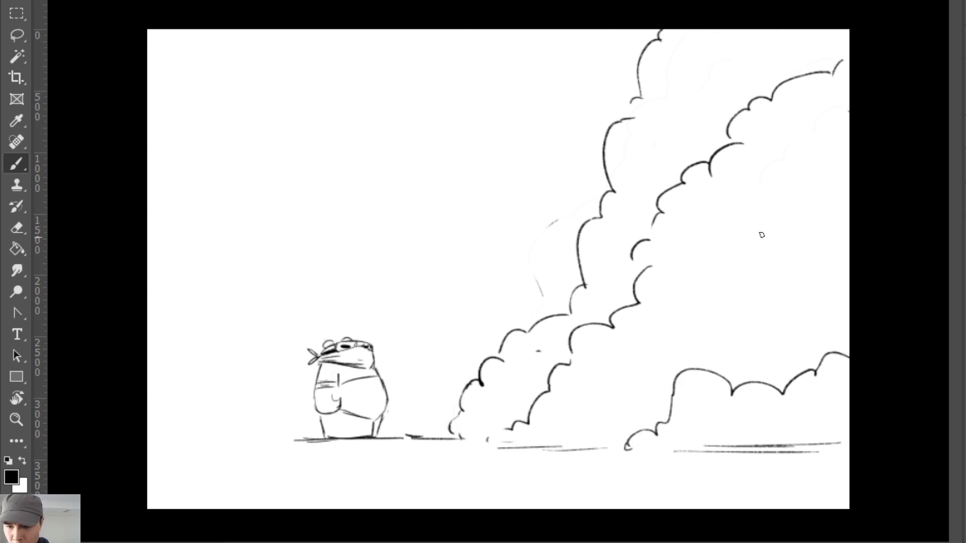
mouse_move(731, 215)
left_mouse_down()
mouse_move(702, 222)
mouse_move(659, 264)
left_mouse_up()
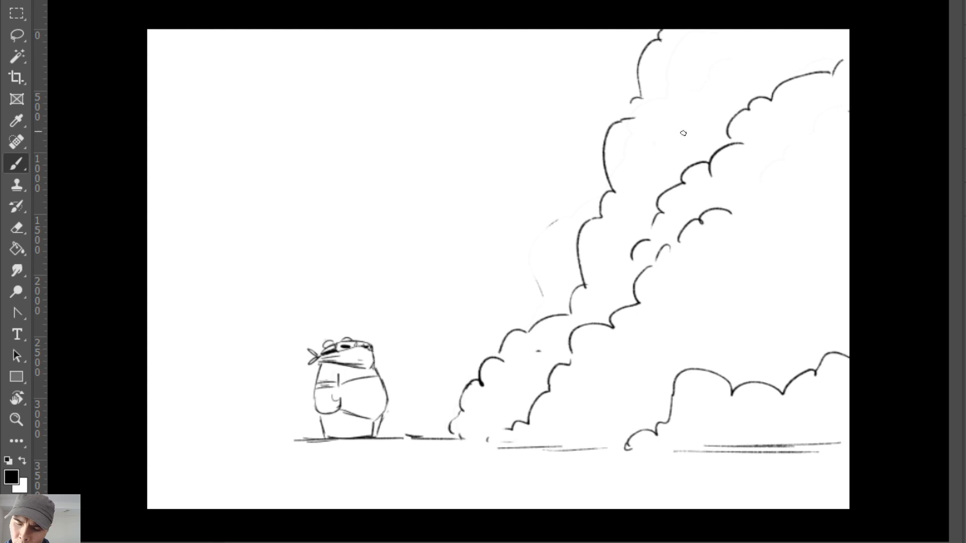
left_click_drag(676, 128, 659, 144)
left_click_drag(648, 141, 632, 159)
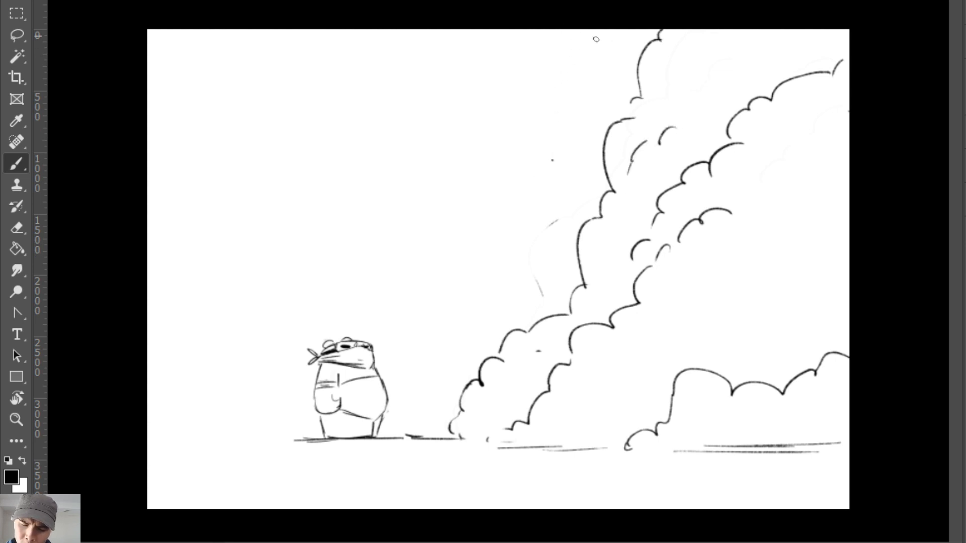
mouse_move(626, 30)
left_mouse_down()
mouse_move(597, 124)
mouse_move(586, 127)
mouse_move(566, 174)
mouse_move(571, 206)
mouse_move(558, 225)
left_mouse_up()
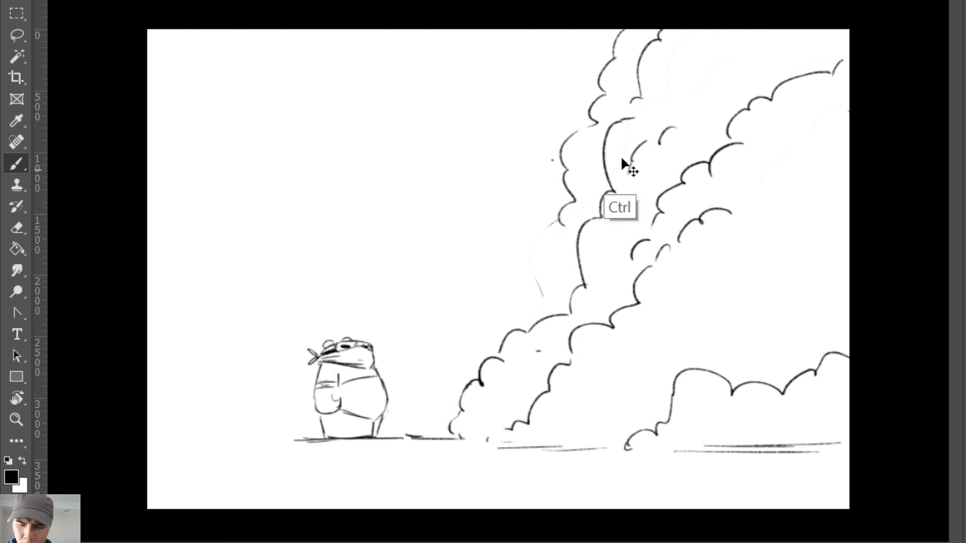
key("ctrl+z")
key("ctrl+z")
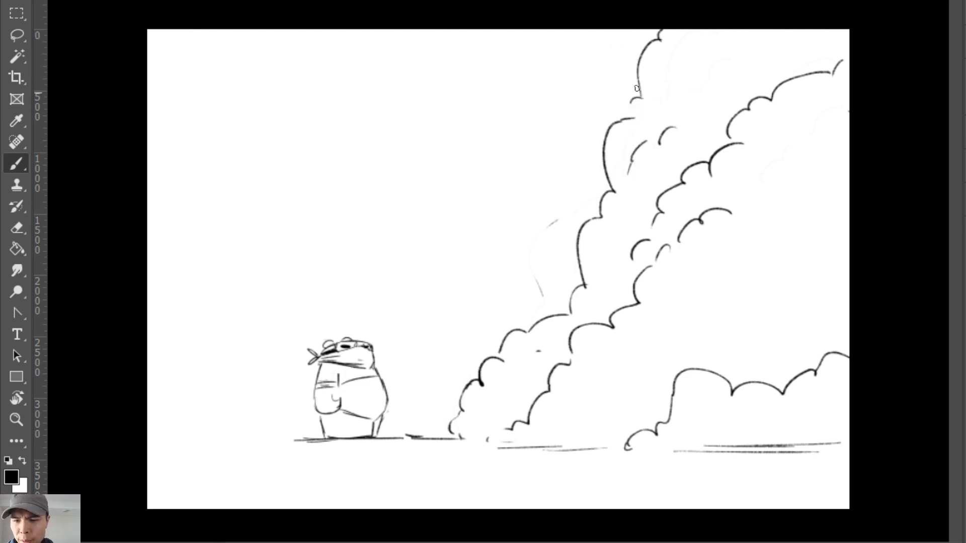
Draw an outer scalloped cloud edge sloping down to the bear's belly and add small puff curves around the lower right cloud.
mouse_move(630, 76)
left_mouse_down()
mouse_move(570, 127)
mouse_move(549, 187)
mouse_move(484, 274)
mouse_move(489, 300)
mouse_move(453, 302)
mouse_move(390, 387)
left_mouse_up()
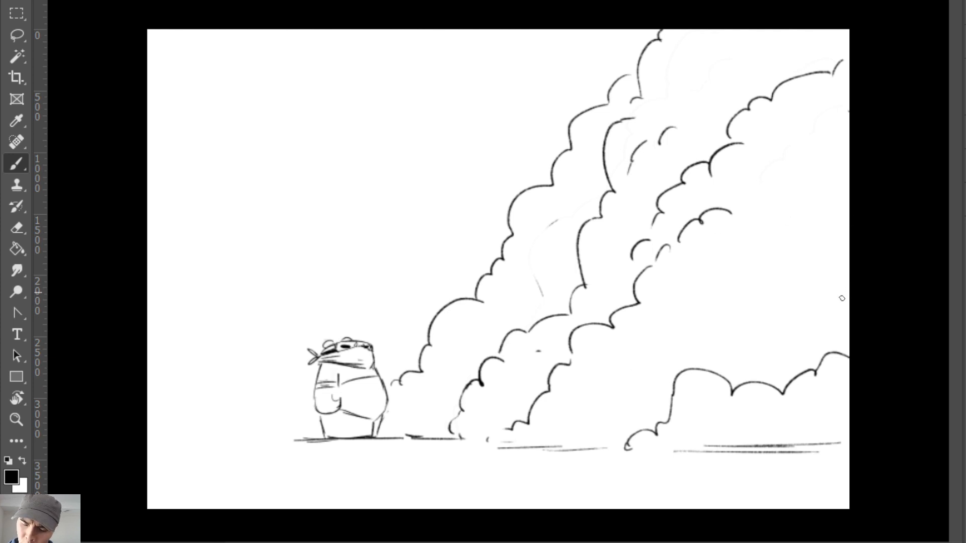
left_click_drag(838, 289, 784, 324)
left_click_drag(782, 415, 769, 428)
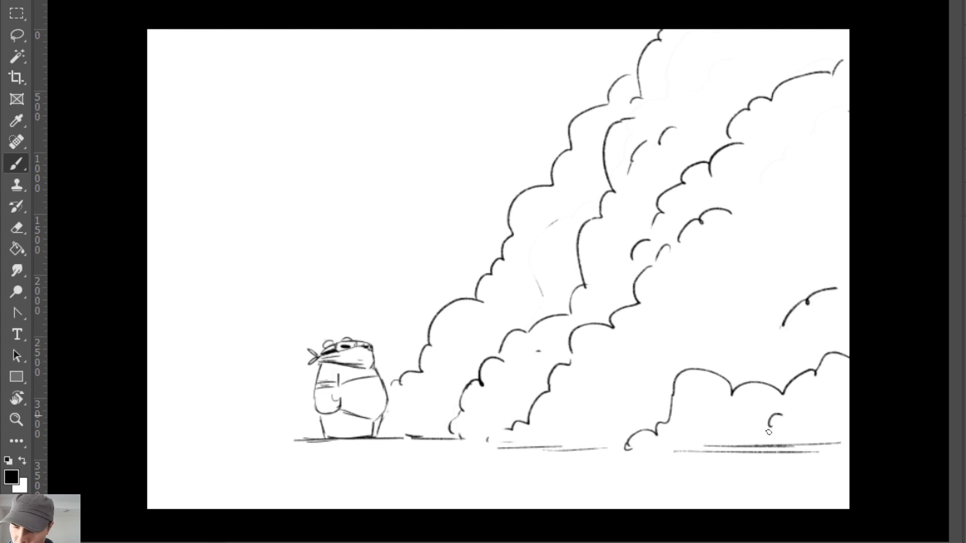
Scatter small dust specks in the air around the bear and erase the stray stroke above them.
left_click(389, 302)
left_click(363, 300)
key("e")
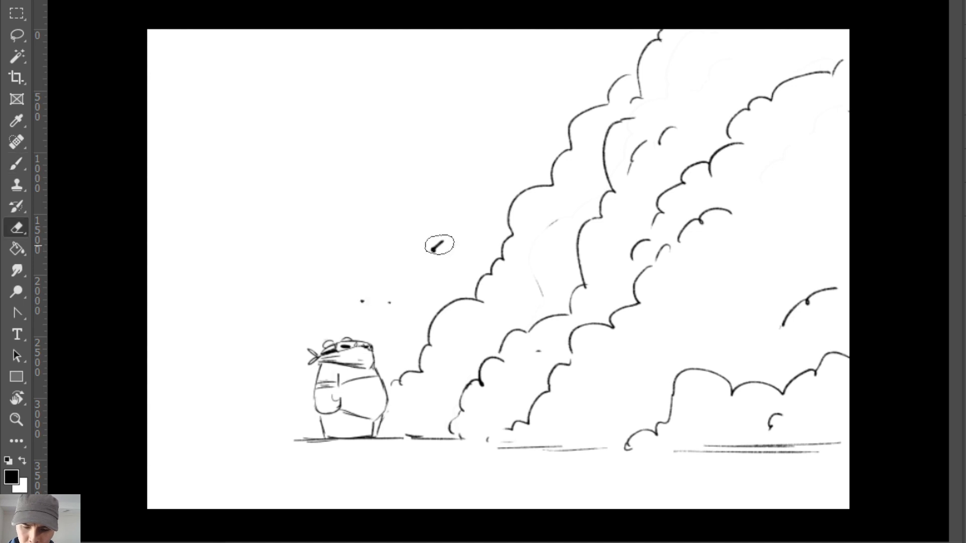
left_click(433, 250)
key("b")
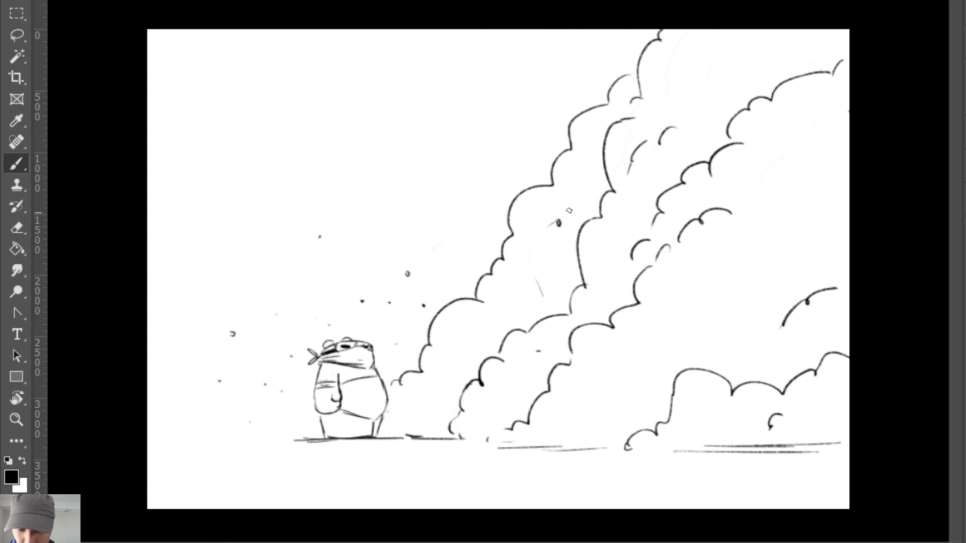
Erase the faint stray strokes inside the upper cloud and dot small specks between its scalloped edges.
key("e")
left_click_drag(559, 221, 552, 233)
key("b")
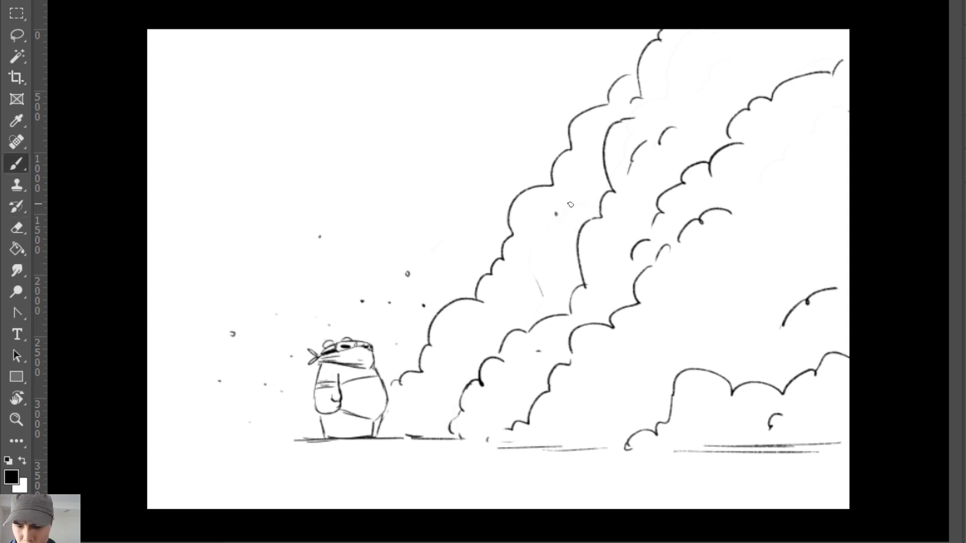
left_click(659, 164)
key("e")
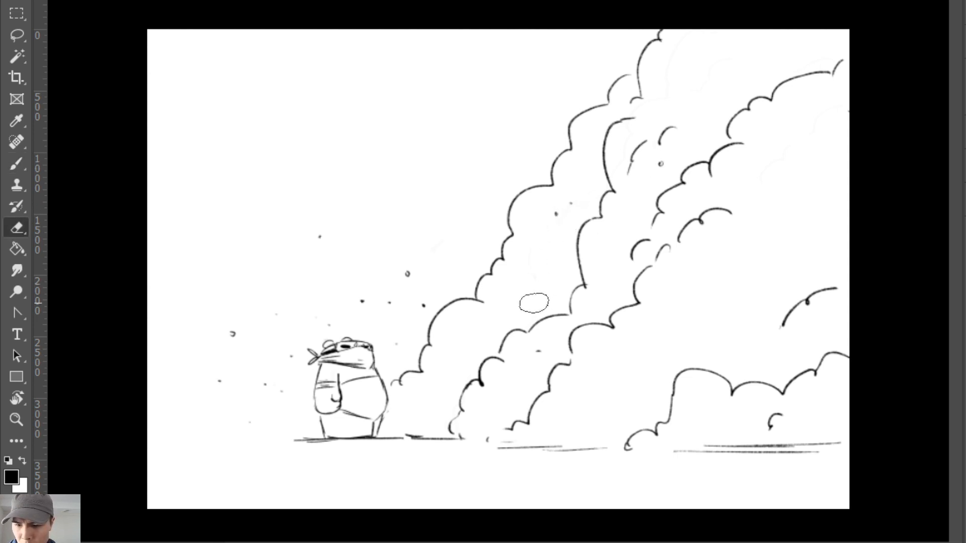
key("b")
Add short contour lines inside the middle cloud's puffs and redraw the left end of the low cloud with overlapping puffs.
left_click_drag(583, 285, 575, 312)
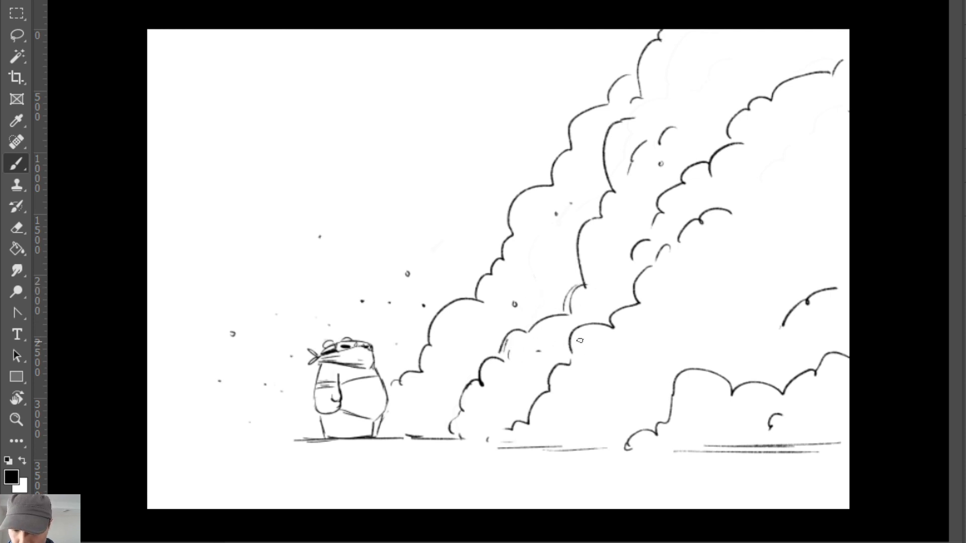
left_click_drag(576, 348, 584, 358)
key("e")
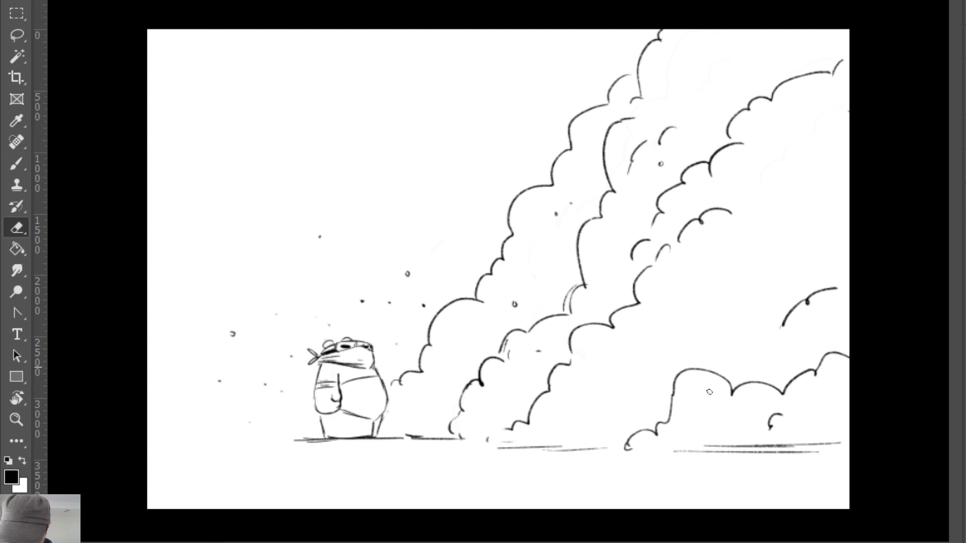
key("b")
mouse_move(678, 383)
left_mouse_down()
mouse_move(681, 405)
mouse_move(653, 433)
mouse_move(662, 405)
mouse_move(629, 413)
mouse_move(617, 438)
left_mouse_up()
key("e")
key("b")
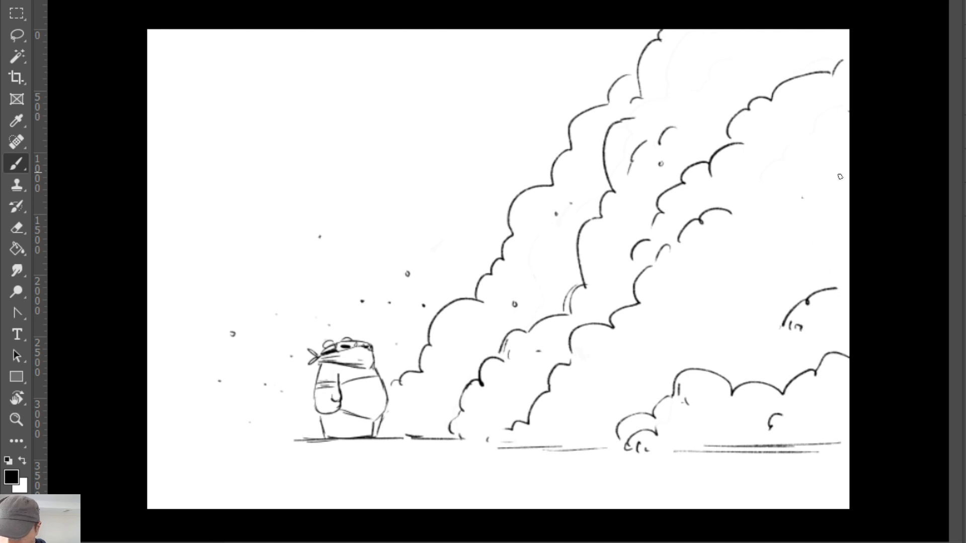
Draw a broken scalloped edge from the canvas's right border down into the cloud, replacing the dark arc beneath it with a small puff curve.
left_click_drag(844, 186, 778, 238)
key("e")
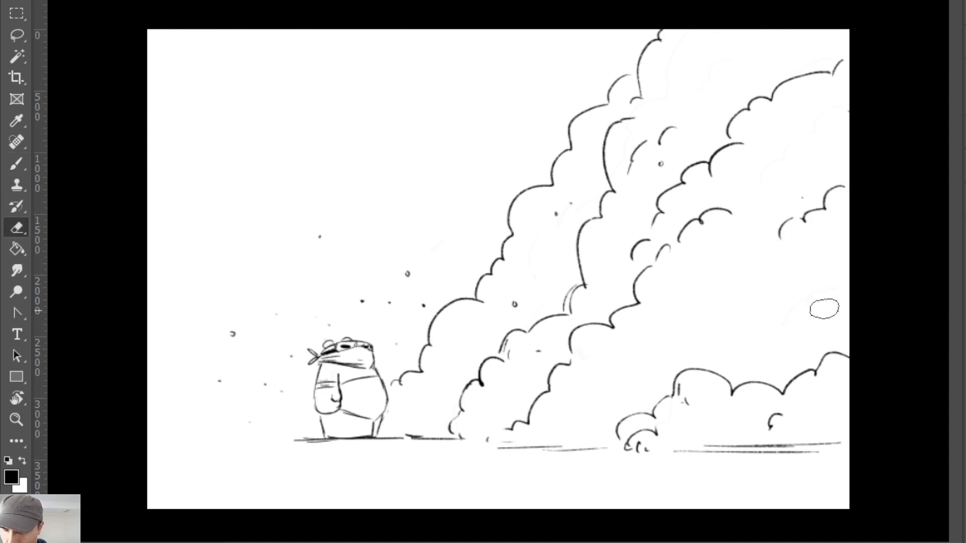
key("b")
left_click_drag(792, 304, 819, 296)
mouse_move(779, 242)
left_mouse_down()
mouse_move(732, 300)
mouse_move(694, 304)
left_mouse_up()
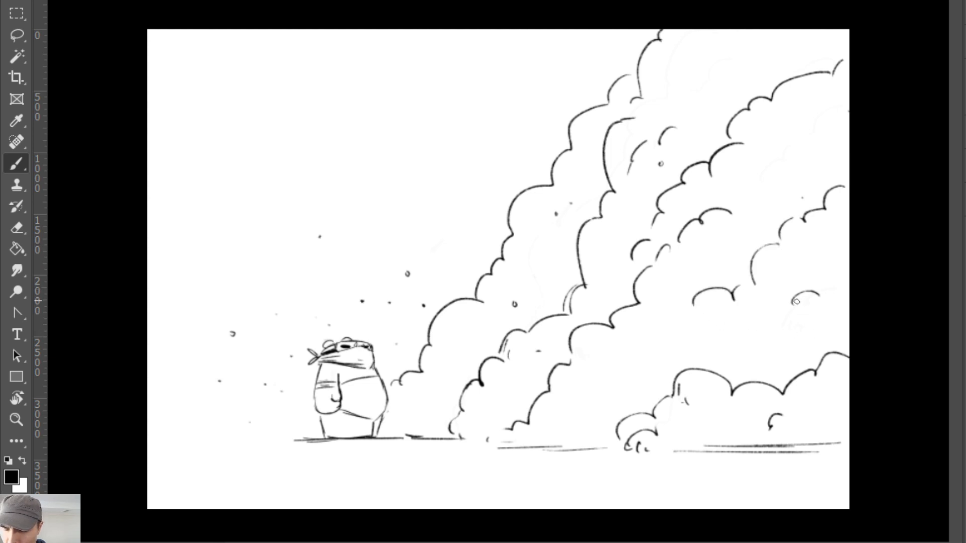
key("e")
key("b")
Add short shading ticks inside the lowest puffs near the ground and tidy the ones in the puff nearest the bear.
left_click_drag(740, 398, 739, 400)
key("e")
key("b")
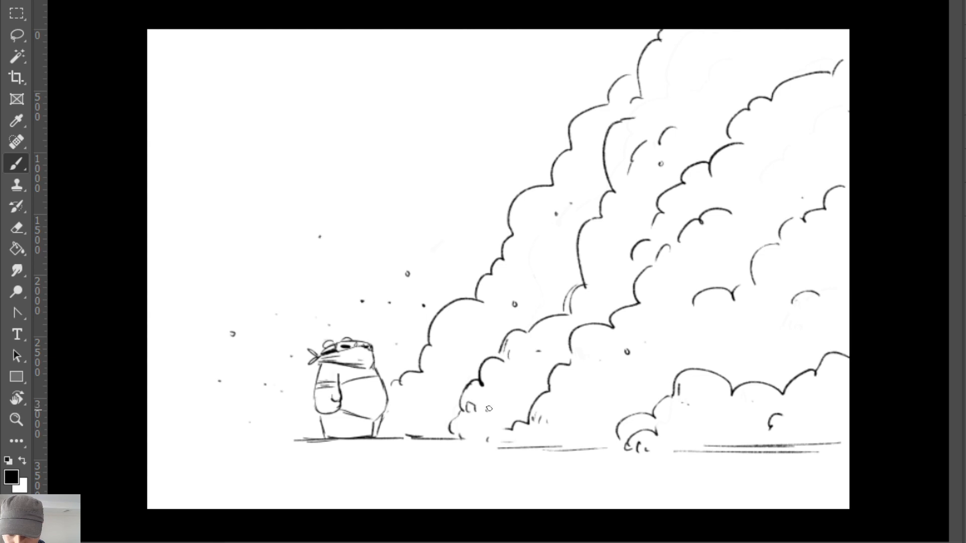
key("e")
key("b")
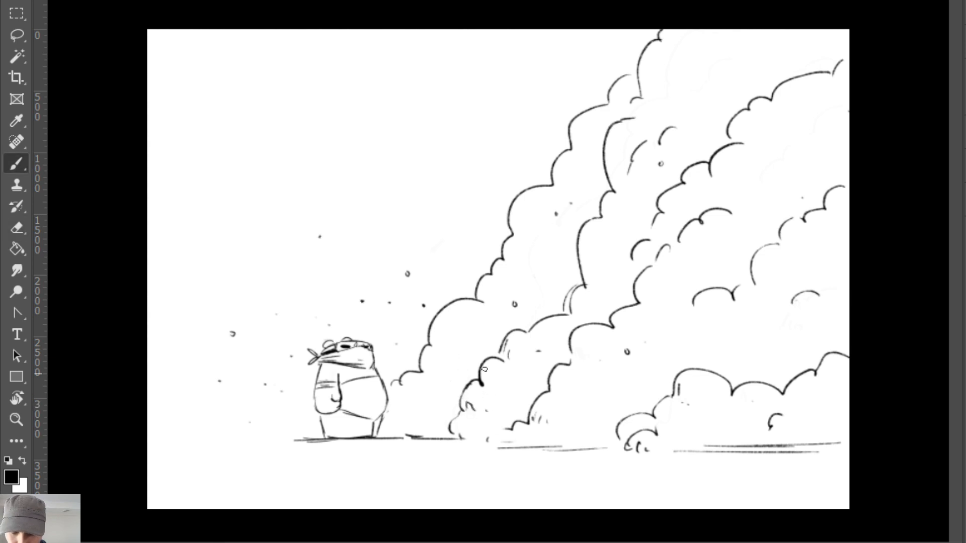
key("e")
left_click_drag(475, 402, 467, 405)
key("b")
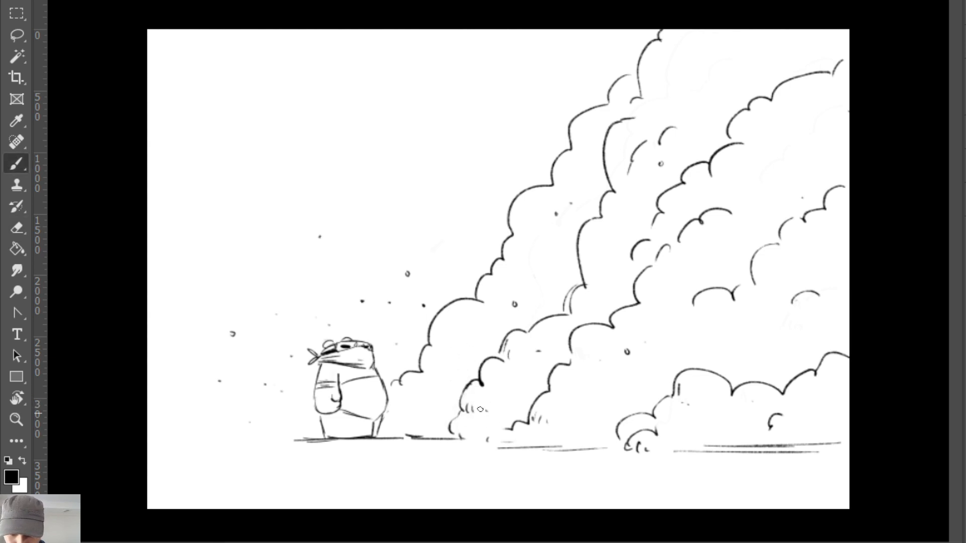
Add shading ticks along the inside of the outer cloud edge and erase the excess ones at the higher puff.
left_click_drag(437, 340, 437, 346)
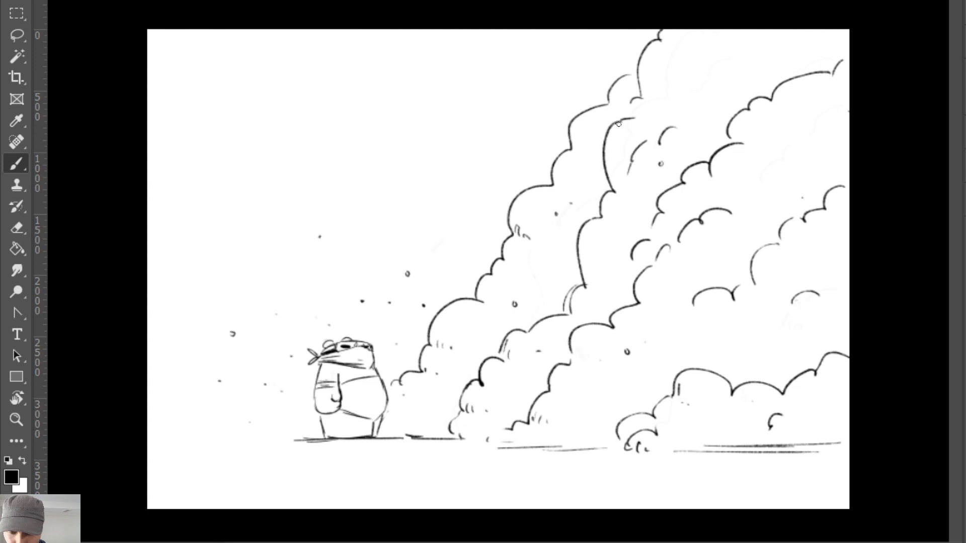
key("e")
left_click_drag(526, 235, 520, 234)
key("b")
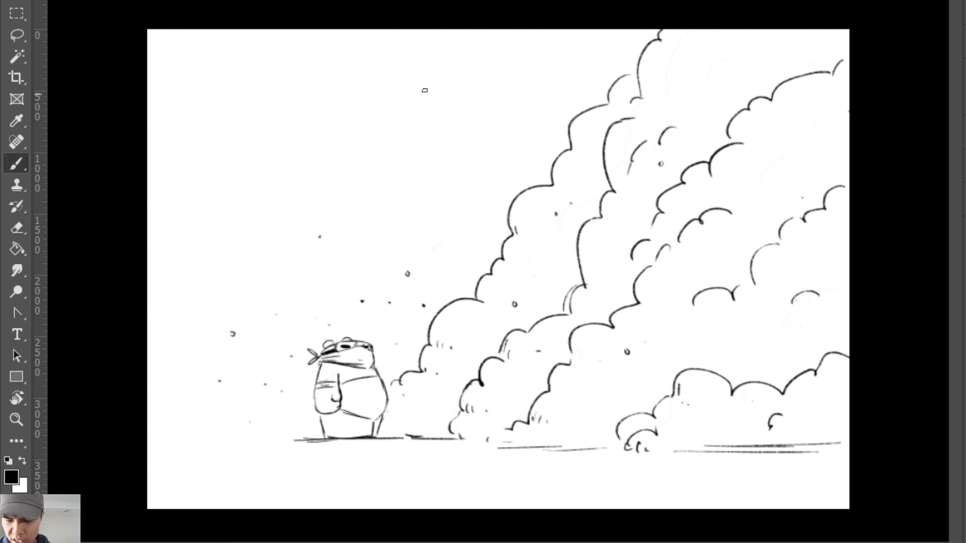
left_click_drag(422, 89, 422, 109)
left_click_drag(429, 91, 437, 111)
mouse_move(445, 98)
left_mouse_down()
mouse_move(445, 111)
mouse_move(488, 114)
mouse_move(431, 97)
mouse_move(455, 96)
left_mouse_up()
key("e")
key("b")
Erase the small curve inside the topmost puff and draw a row of small puffs climbing beside it.
key("e")
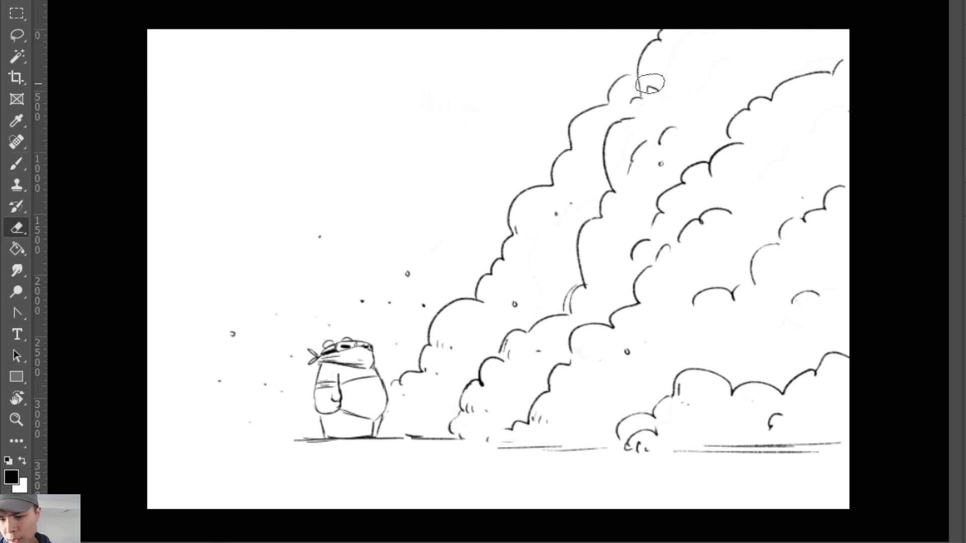
mouse_move(660, 86)
left_mouse_down()
mouse_move(653, 79)
mouse_move(637, 97)
left_mouse_up()
key("b")
mouse_move(655, 81)
left_mouse_down()
mouse_move(674, 77)
mouse_move(689, 38)
left_mouse_up()
Erase the top of the tall inner cloud contour and rework it with smaller puff curves.
key("e")
mouse_move(631, 120)
left_mouse_down()
mouse_move(604, 162)
mouse_move(607, 173)
left_mouse_up()
key("b")
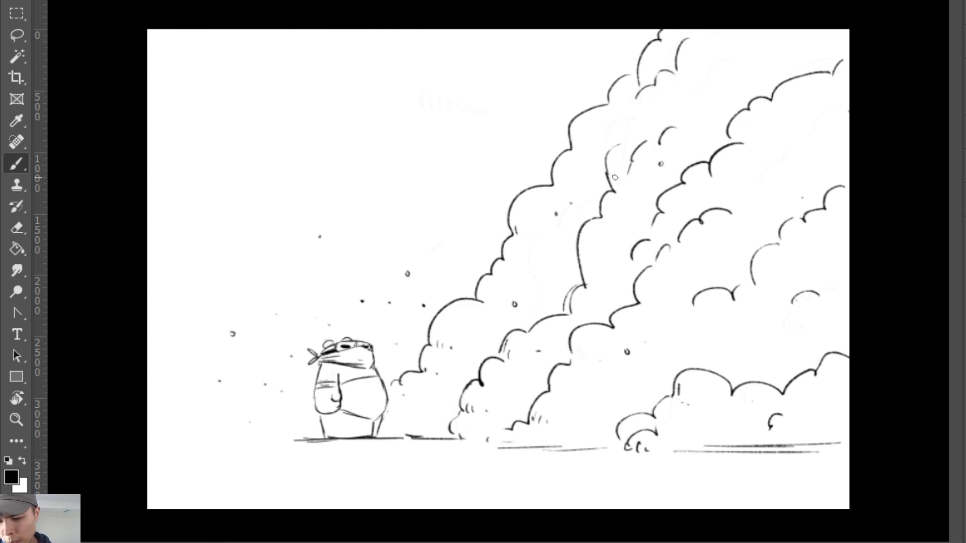
key("e")
key("b")
mouse_move(646, 139)
left_mouse_down()
mouse_move(627, 176)
mouse_move(618, 170)
mouse_move(624, 150)
left_mouse_up()
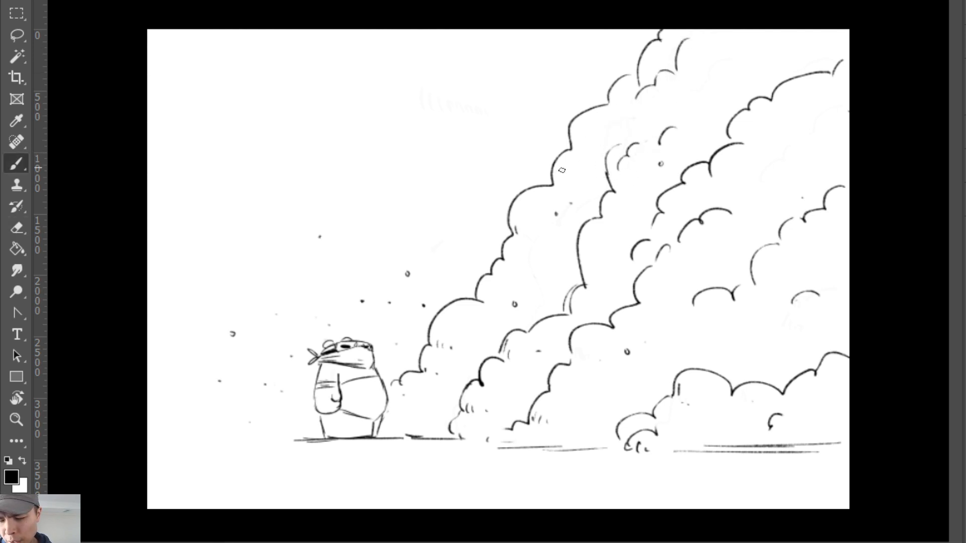
Scatter dust specks along the upper outer cloud edge and in the open sky, replacing the stray short stroke with a speck.
left_click(597, 133)
left_click(562, 90)
left_click(578, 78)
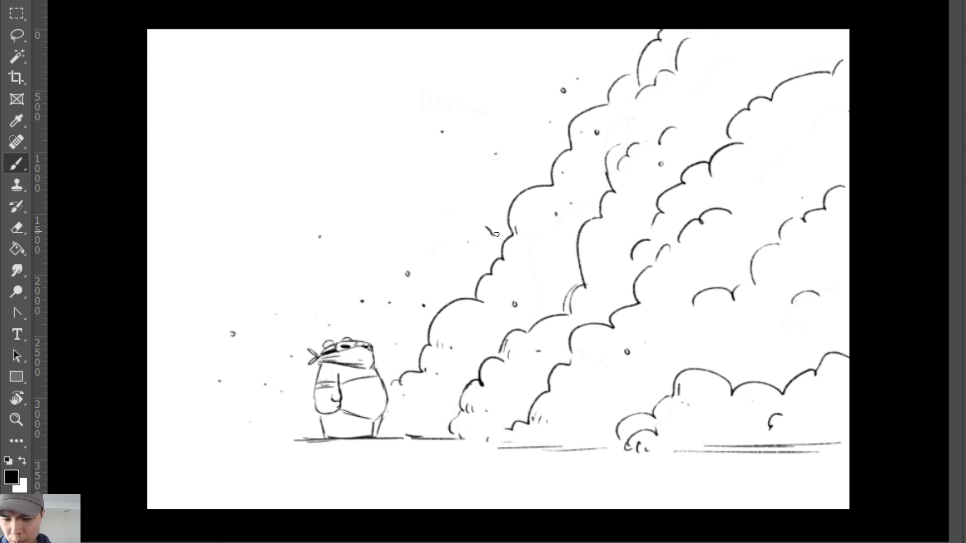
key("e")
key("b")
left_click(492, 234)
left_click(473, 220)
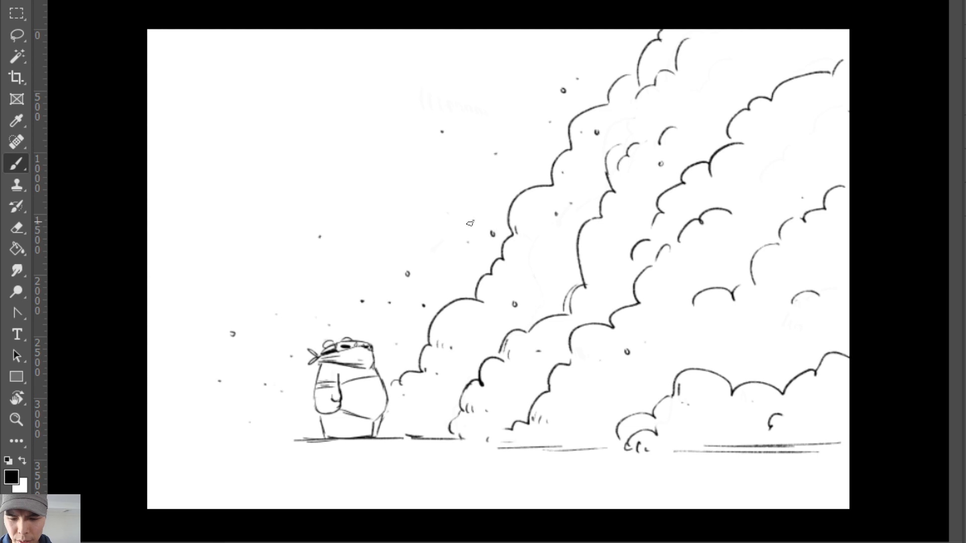
left_click(418, 244)
left_click(430, 201)
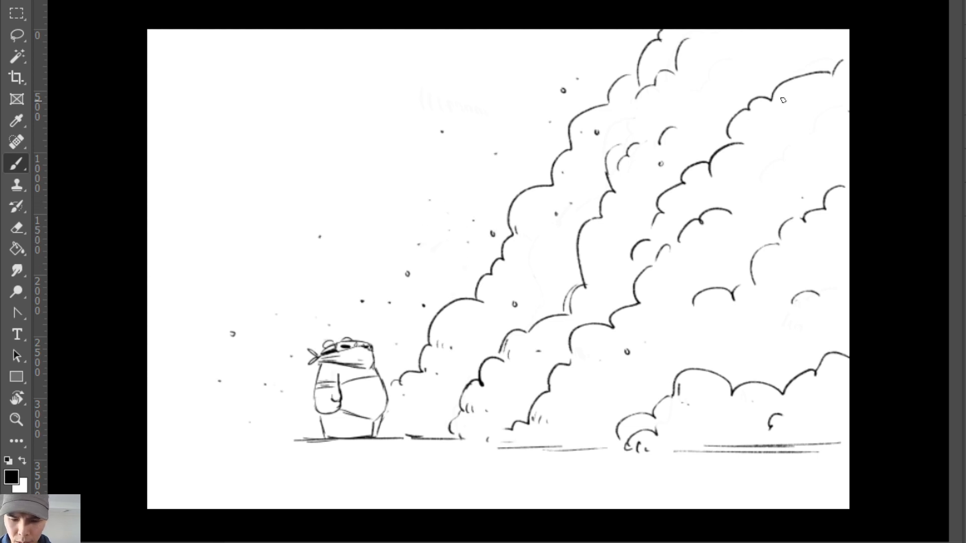
Dot dust specks of varying size across the interior of the large cloud and the low ground cloud.
left_click(792, 148)
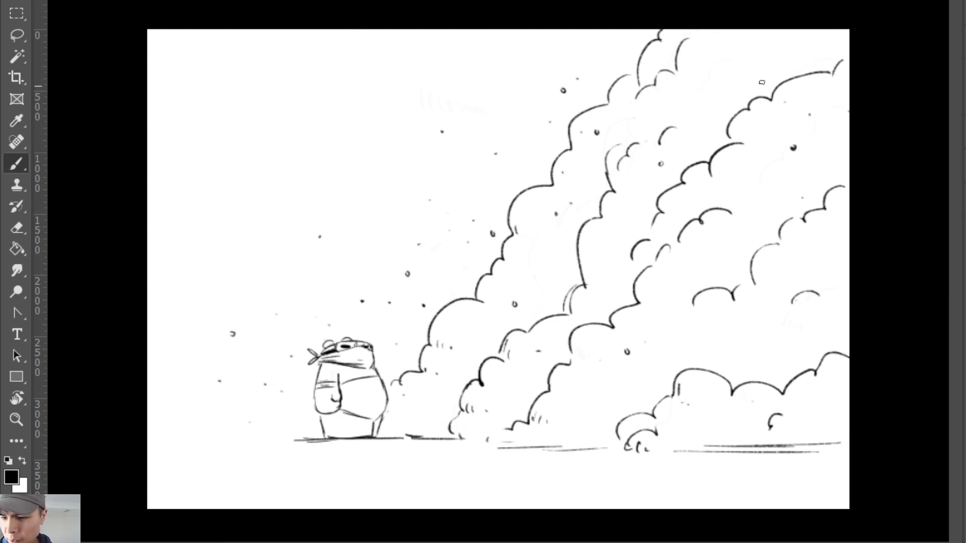
left_click(713, 73)
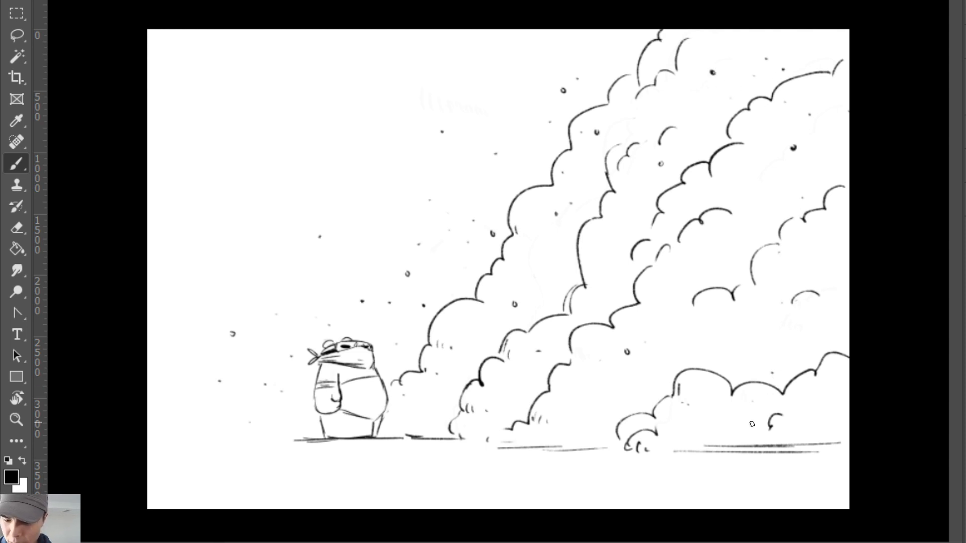
left_click(731, 428)
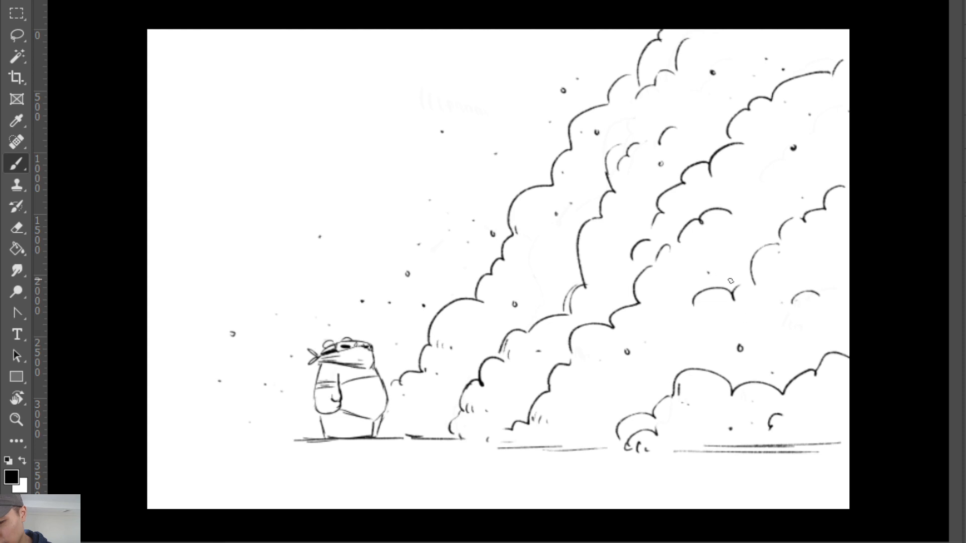
left_click(632, 236)
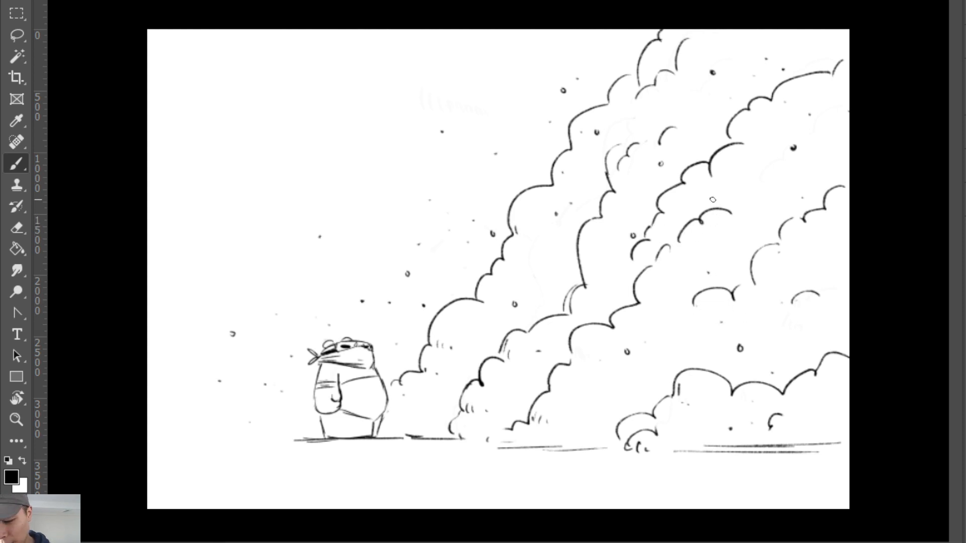
Draw small bumpy puffs closing the gap in the middle of the inner cloud edge.
key("e")
key("b")
left_click_drag(659, 213, 640, 234)
key("e")
key("b")
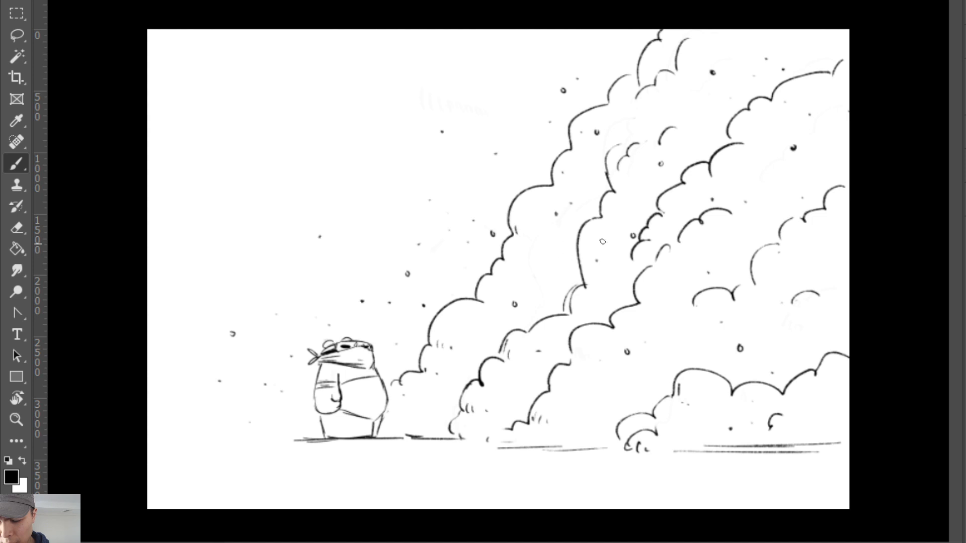
Erase the inner cloud edge's lower end and replace it with a wide rounded puff reaching the ground.
left_click_drag(806, 399, 812, 405)
mouse_move(581, 423)
left_mouse_down()
mouse_move(545, 400)
mouse_move(536, 430)
mouse_move(498, 436)
left_mouse_up()
key("e")
key("b")
key("e")
key("b")
left_click_drag(550, 388, 484, 421)
key("ctrl+z")
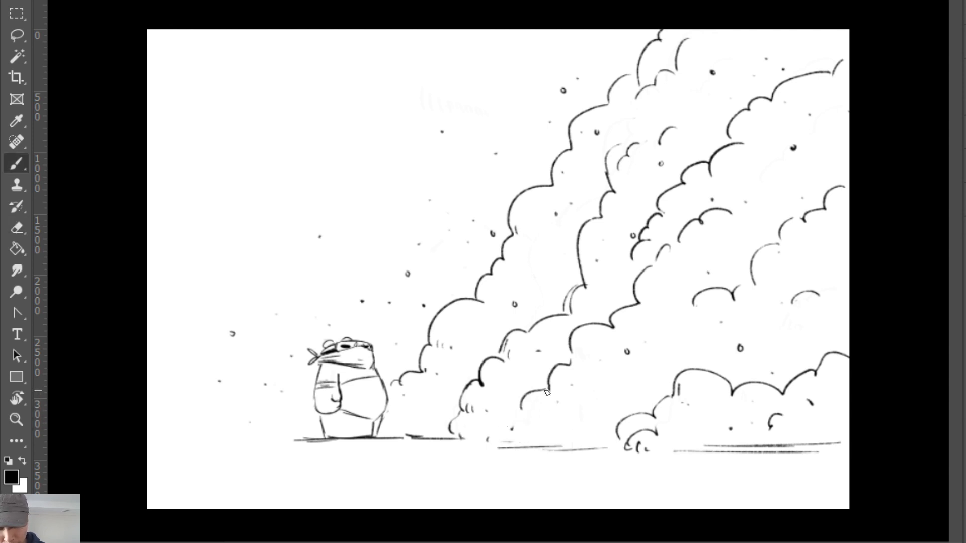
key("e")
mouse_move(547, 392)
left_mouse_down()
mouse_move(486, 435)
mouse_move(593, 449)
left_mouse_up()
key("b")
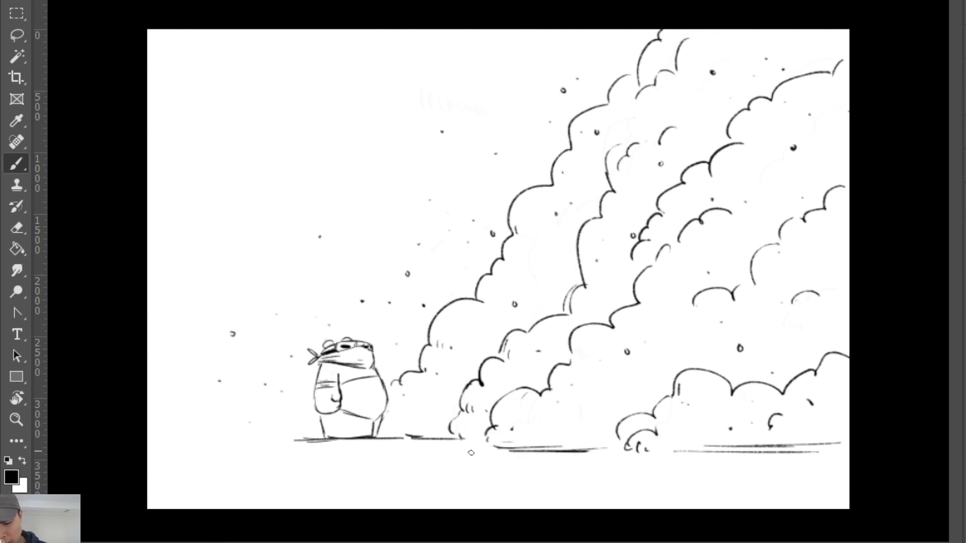
Draw extra horizontal ground lines beneath the clouds and touch up the outlines of the bear's legs.
left_click_drag(464, 454, 596, 457)
left_click_drag(685, 457, 732, 456)
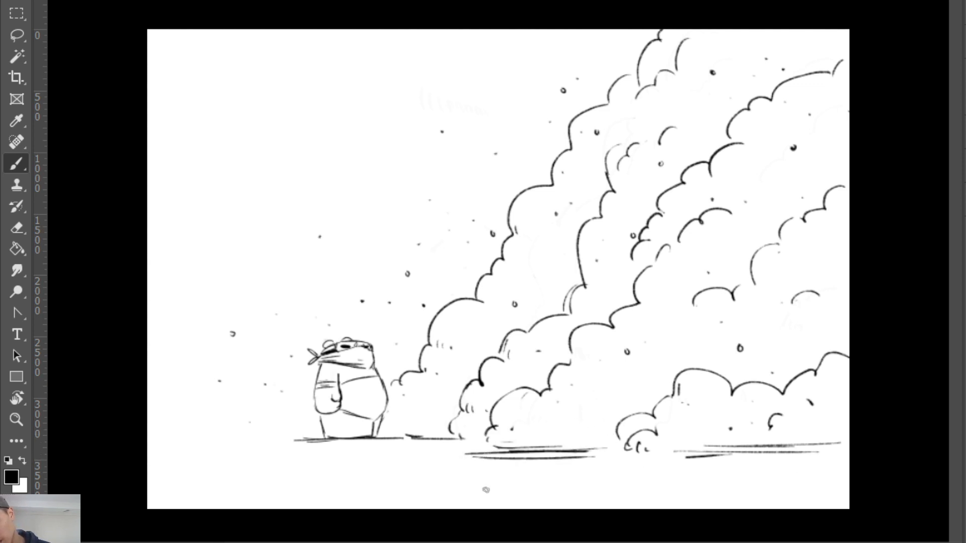
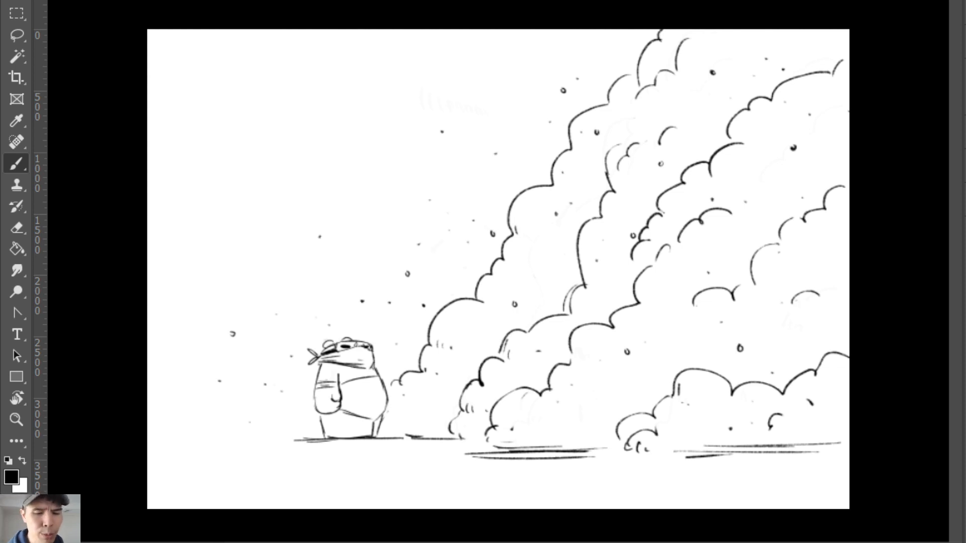
key("ctrl")
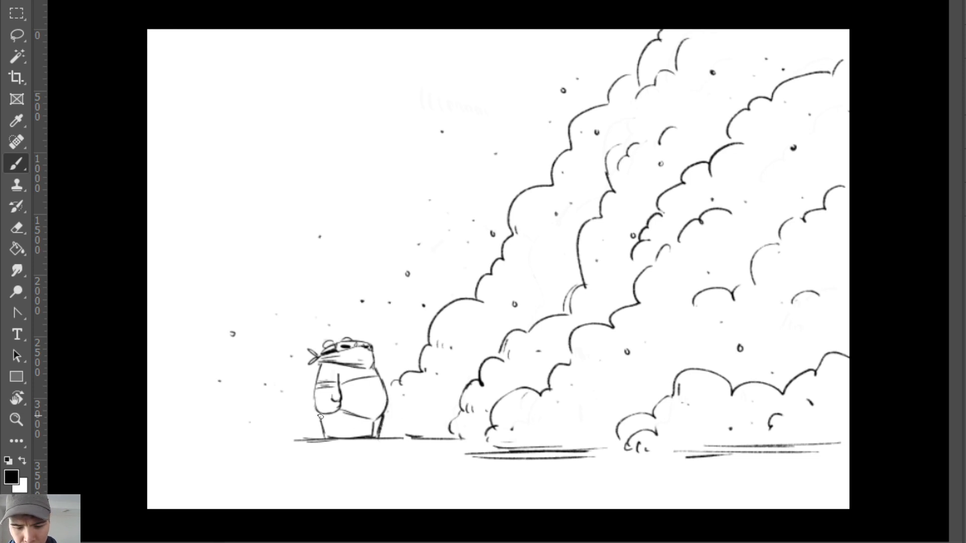
mouse_move(316, 409)
left_mouse_down()
mouse_move(344, 405)
mouse_move(309, 391)
mouse_move(316, 413)
left_mouse_up()
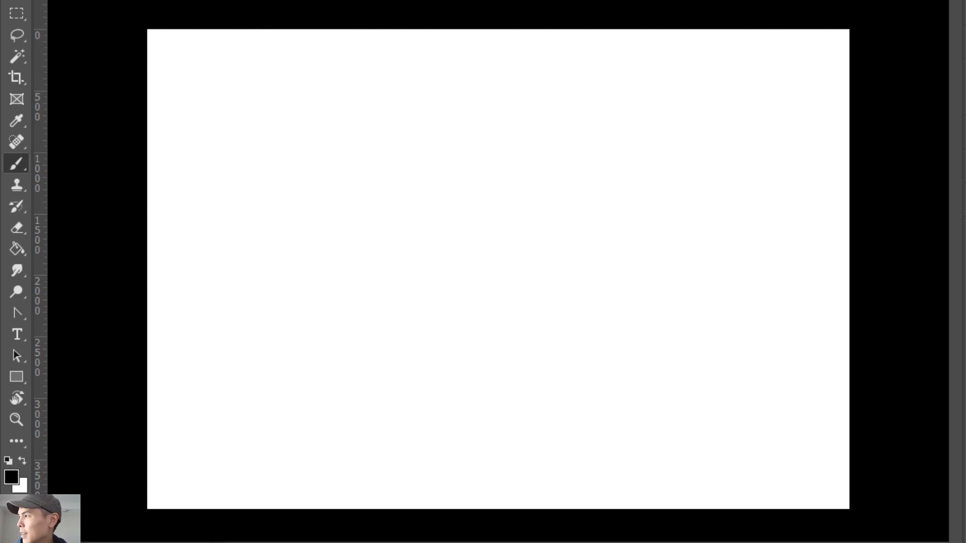
Start a front-facing bear on the blank canvas with an arched head top, slanted oval eyes, a dark nose and a small mouth.
key("ctrl+0")
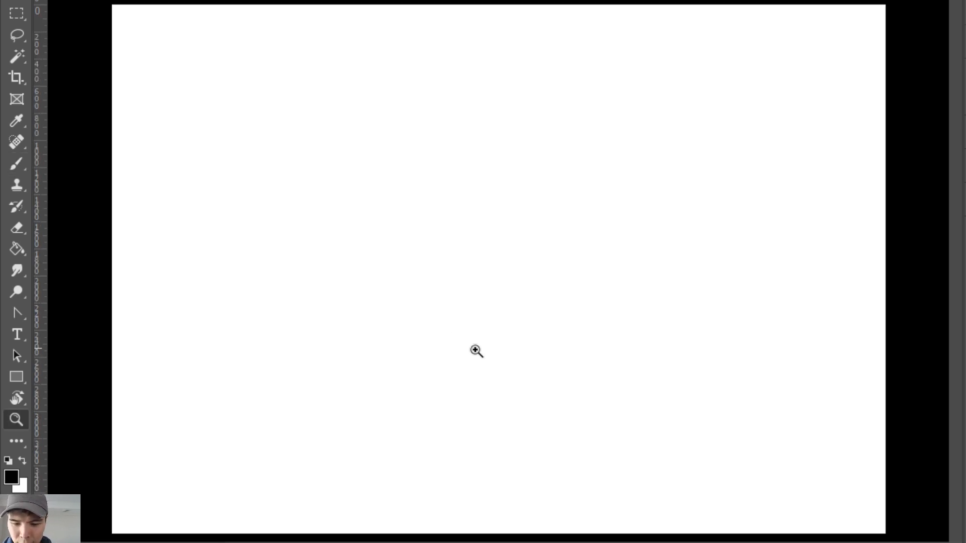
left_click(413, 329)
mouse_move(411, 330)
left_mouse_down()
mouse_move(458, 292)
mouse_move(508, 285)
mouse_move(540, 302)
left_mouse_up()
key("ctrl+z")
mouse_move(456, 292)
left_mouse_down()
mouse_move(476, 306)
mouse_move(519, 298)
mouse_move(464, 302)
mouse_move(498, 313)
left_mouse_up()
key("ctrl+z")
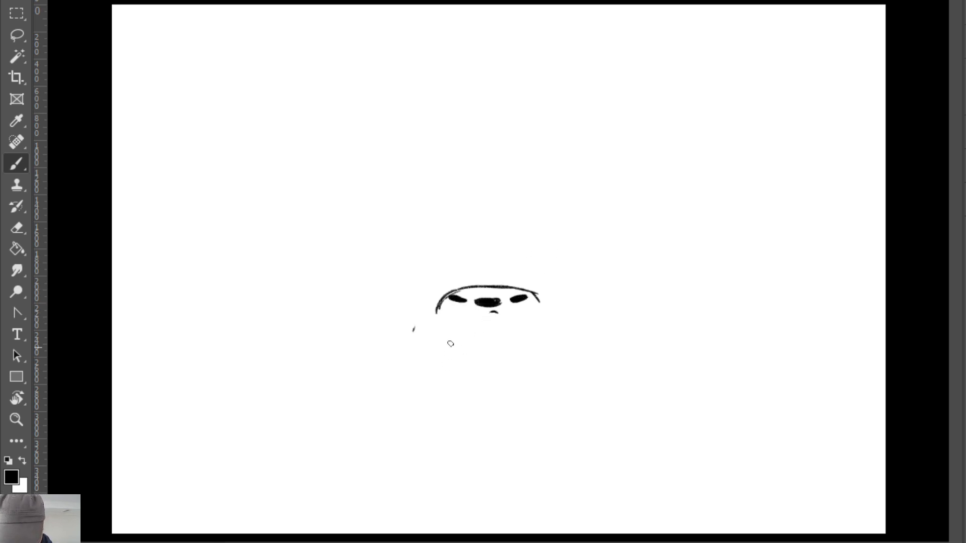
Complete the bear's head with round ears, cheeks and a curved chin, and draw two long sloping body sides.
left_click_drag(436, 308, 434, 327)
mouse_move(445, 291)
left_mouse_down()
mouse_move(527, 283)
mouse_move(514, 288)
mouse_move(535, 288)
mouse_move(545, 310)
mouse_move(467, 320)
mouse_move(438, 309)
mouse_move(439, 329)
mouse_move(532, 331)
left_mouse_up()
mouse_move(436, 322)
left_mouse_down()
mouse_move(518, 330)
mouse_move(549, 317)
left_mouse_up()
left_click_drag(431, 329, 411, 408)
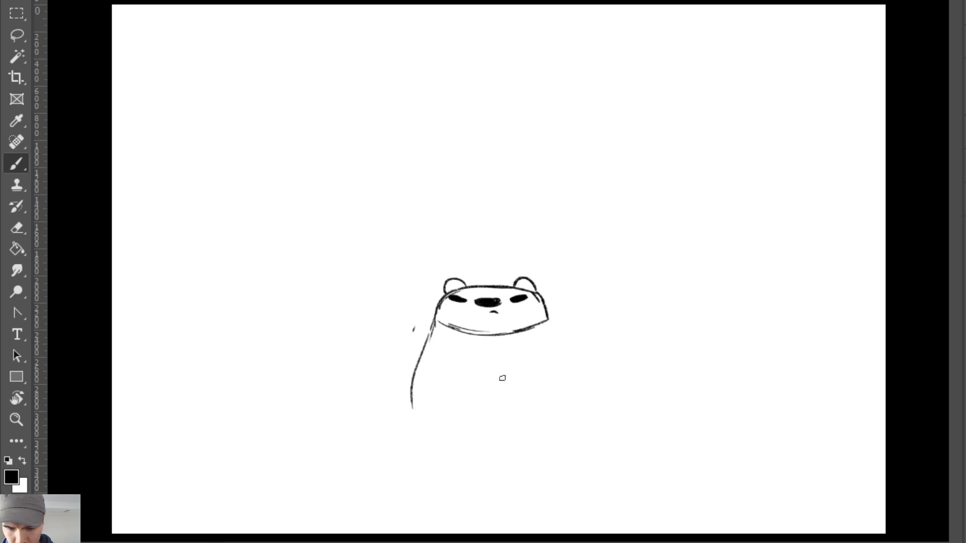
mouse_move(550, 327)
left_mouse_down()
mouse_move(577, 411)
mouse_move(562, 436)
left_mouse_up()
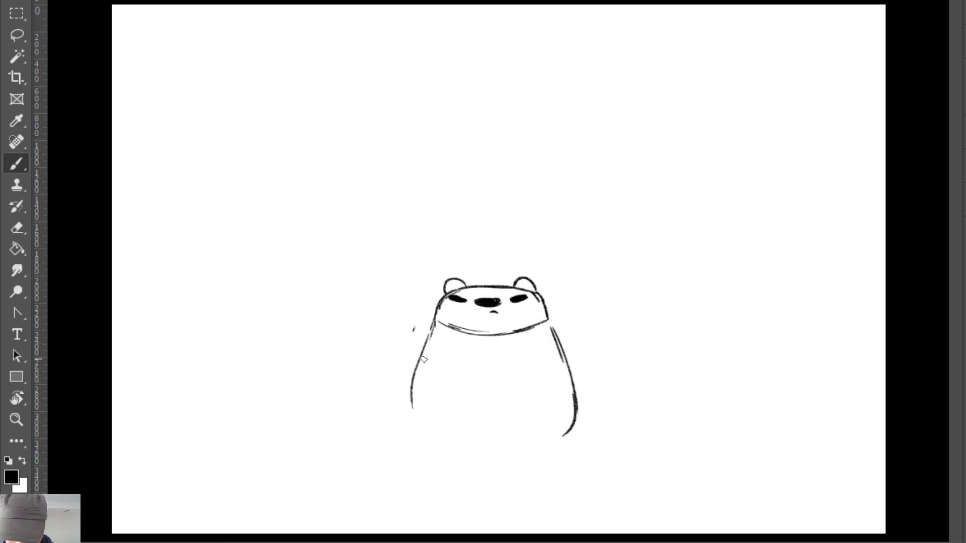
Extend the bear's left flank downward, trim and redraw the lower right flank, and sketch a curved belly line.
left_click_drag(423, 360, 431, 434)
left_click_drag(415, 394, 431, 435)
key("e")
left_click_drag(569, 399, 563, 425)
key("b")
left_click_drag(451, 423, 470, 431)
left_click_drag(425, 402, 503, 435)
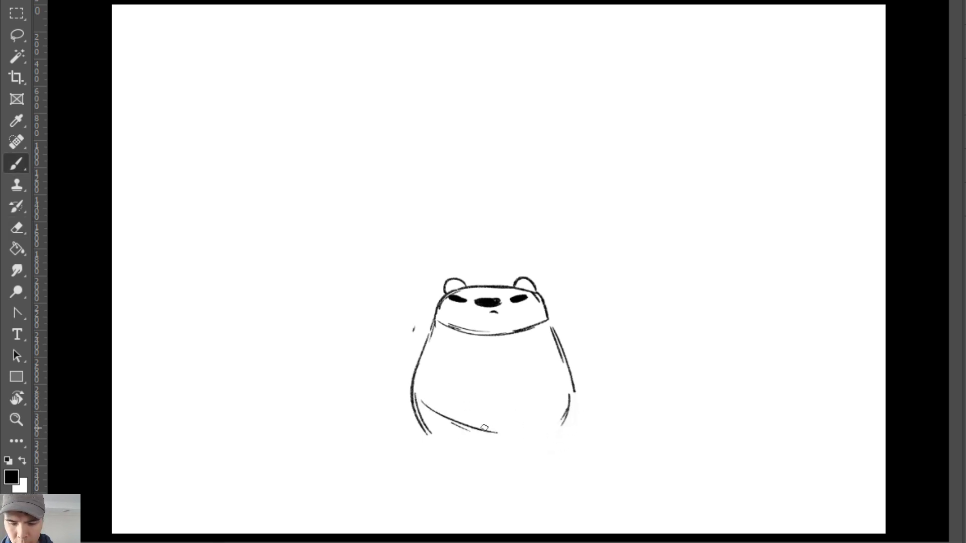
Undo the long belly stroke, then erase the bear's left side and redraw it as an arm with a fuller rounded end.
key("ctrl+z")
key("e")
left_click_drag(426, 355, 425, 432)
key("b")
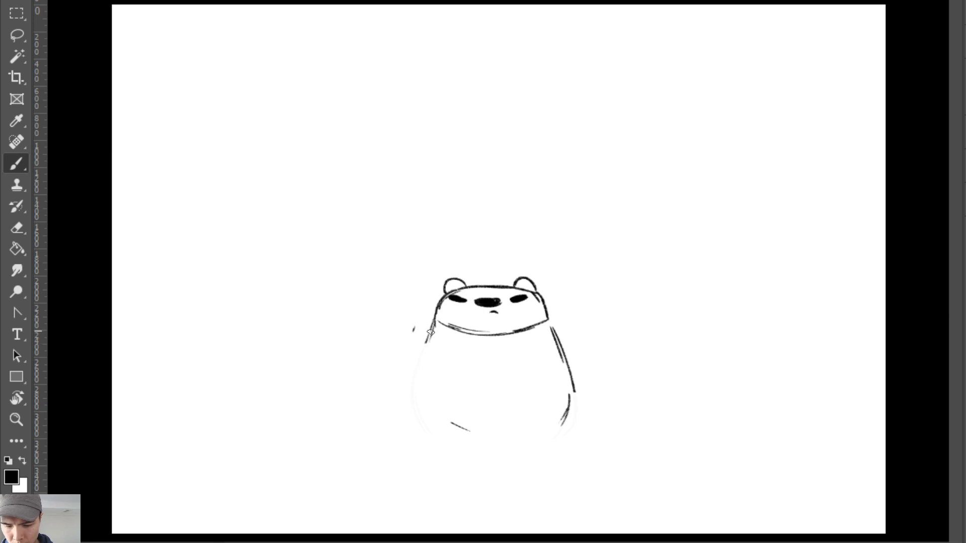
mouse_move(433, 329)
left_mouse_down()
mouse_move(412, 419)
mouse_move(412, 388)
mouse_move(425, 425)
left_mouse_up()
left_click_drag(420, 362, 416, 425)
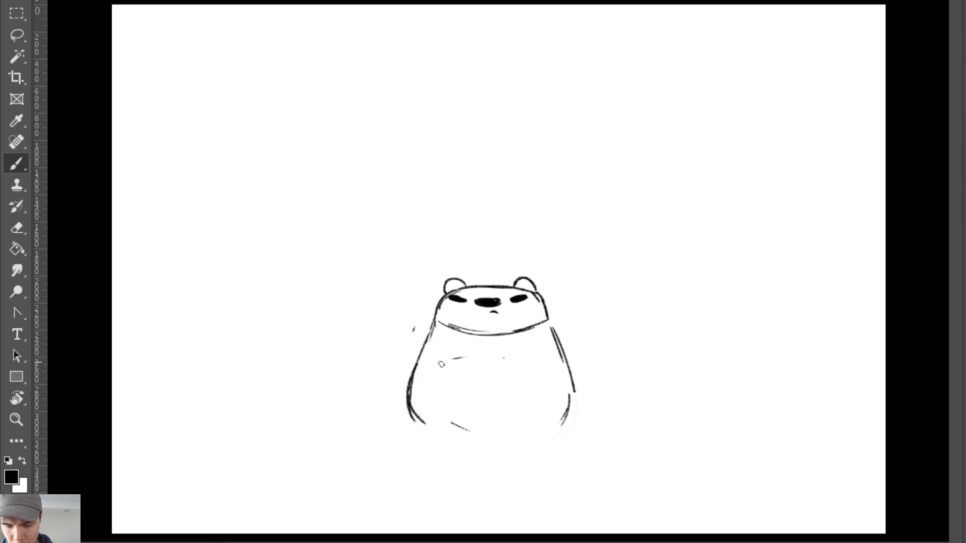
Draw a curved chest line across the bear's torso and the inner edges of both arms.
left_click_drag(442, 361, 534, 355)
mouse_move(437, 343)
left_mouse_down()
mouse_move(421, 402)
mouse_move(436, 436)
left_mouse_up()
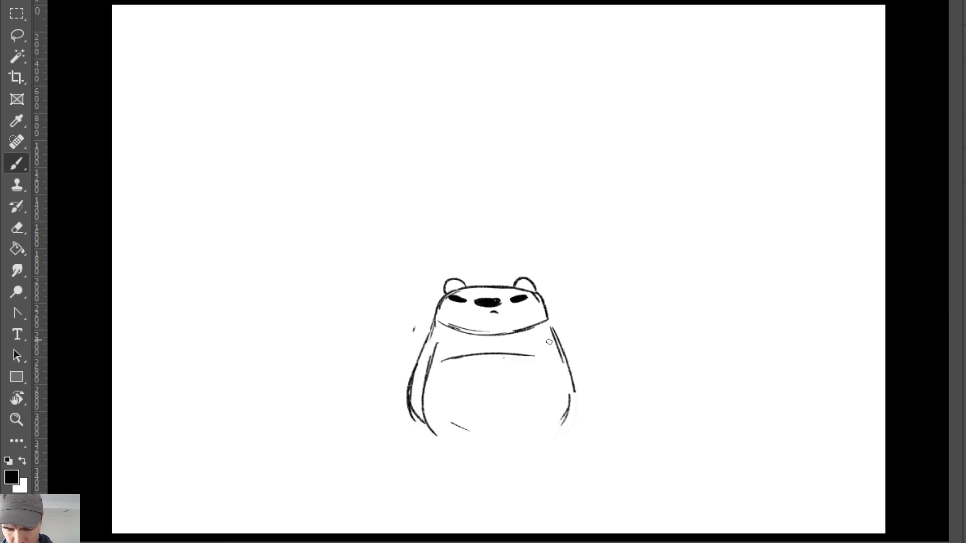
mouse_move(550, 351)
left_mouse_down()
mouse_move(561, 400)
mouse_move(551, 432)
left_mouse_up()
left_click_drag(579, 383, 558, 425)
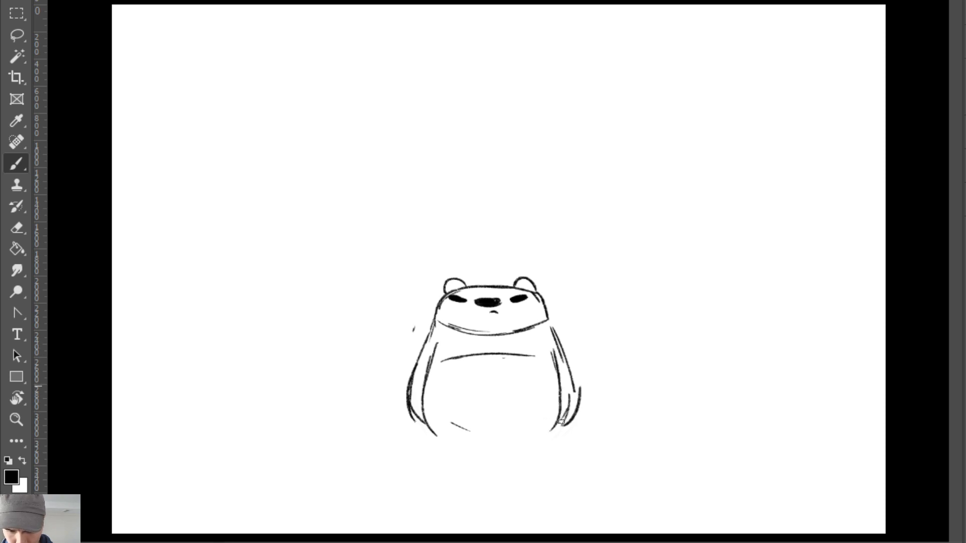
Rework the bear's right arm with a rounded paw and two short bands, cleaning up the overlapping strokes.
key("ctrl+z")
mouse_move(577, 385)
left_mouse_down()
mouse_move(555, 425)
mouse_move(563, 448)
mouse_move(560, 402)
left_mouse_up()
key("ctrl+z")
mouse_move(556, 364)
left_mouse_down()
mouse_move(568, 377)
mouse_move(566, 358)
mouse_move(578, 402)
mouse_move(557, 426)
left_mouse_up()
key("e")
mouse_move(572, 393)
left_mouse_down()
mouse_move(572, 384)
mouse_move(558, 425)
left_mouse_up()
key("b")
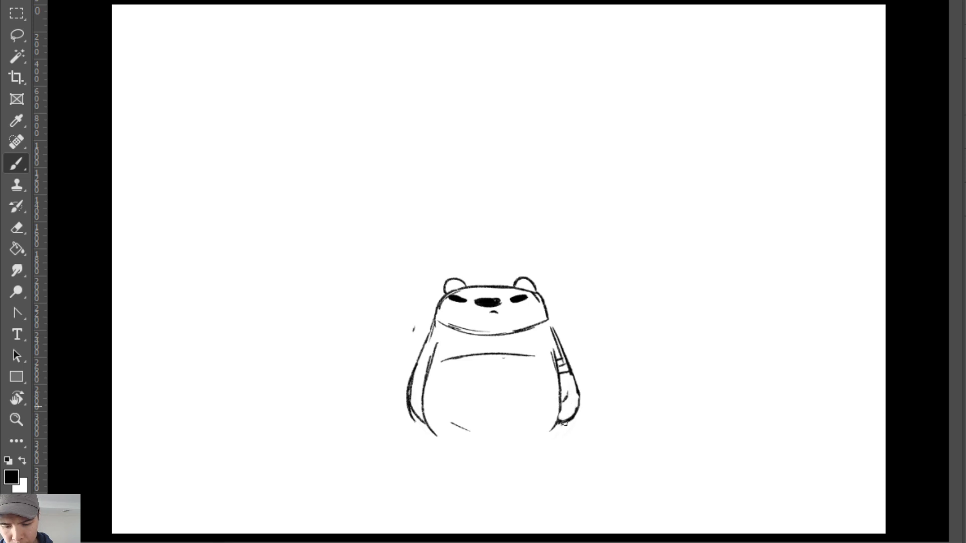
Add matching bands and a paw line to the bear's left arm, widen the chest line, and clean the chin corner.
mouse_move(416, 384)
left_mouse_down()
mouse_move(427, 404)
mouse_move(416, 374)
mouse_move(424, 358)
mouse_move(431, 374)
mouse_move(423, 354)
mouse_move(455, 361)
mouse_move(435, 369)
mouse_move(490, 354)
mouse_move(555, 358)
left_mouse_up()
key("]")
key("]")
key("e")
mouse_move(545, 325)
left_mouse_down()
mouse_move(516, 331)
mouse_move(548, 324)
left_mouse_up()
key("b")
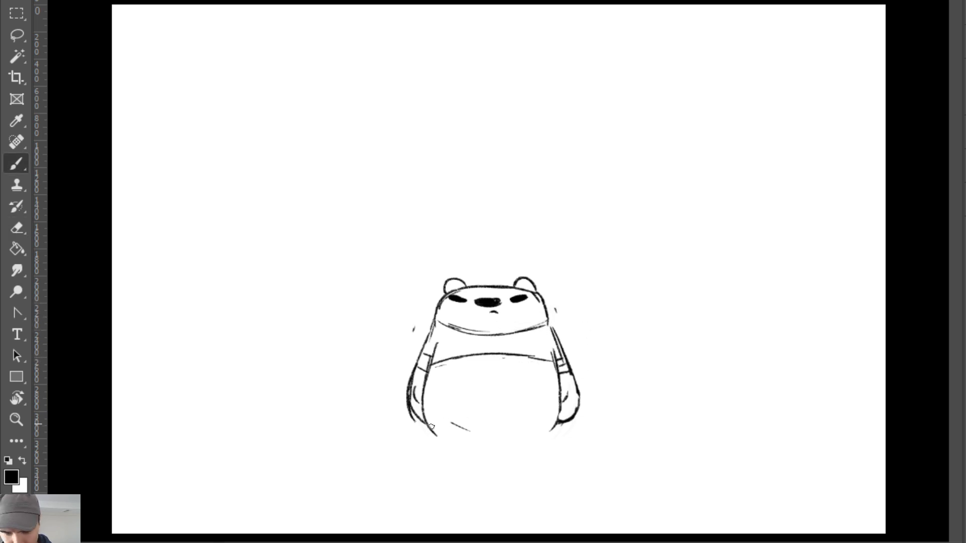
Draw the bottom edge of the bear's belly as a shallow V and start the outer edge of the right leg.
left_click_drag(428, 425, 492, 443)
key("ctrl+z")
left_click_drag(431, 426, 497, 441)
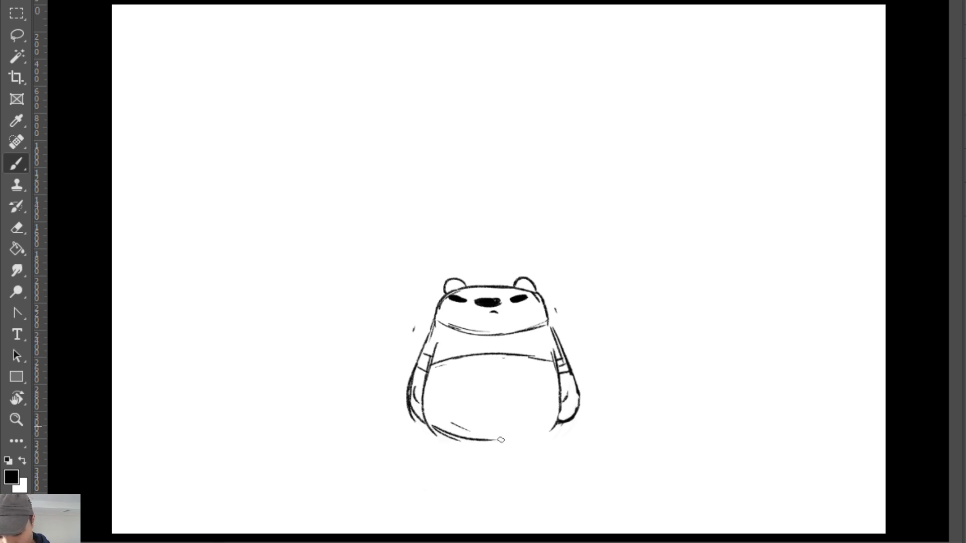
key("ctrl+z")
mouse_move(432, 427)
left_mouse_down()
mouse_move(480, 443)
mouse_move(550, 427)
left_mouse_up()
key("ctrl+z")
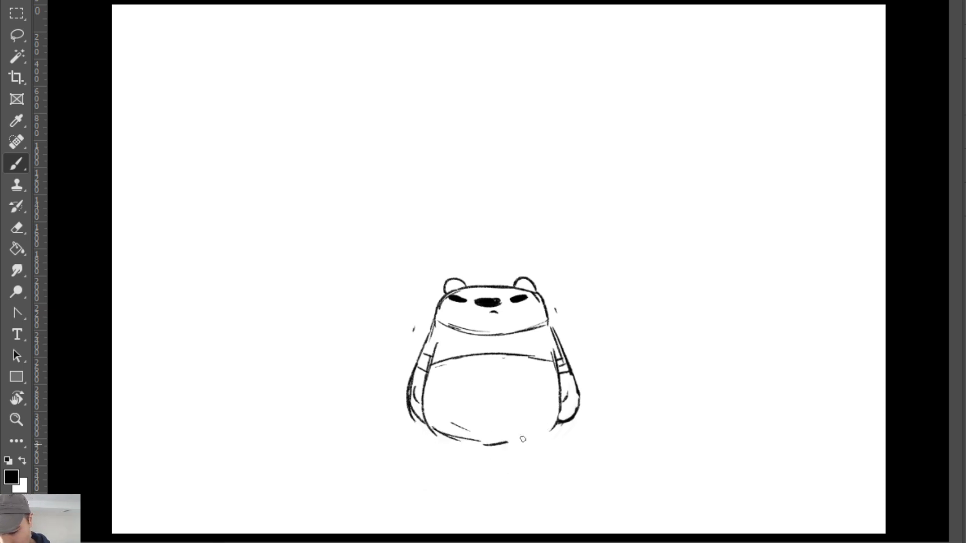
mouse_move(483, 445)
left_mouse_down()
mouse_move(552, 426)
mouse_move(543, 460)
left_mouse_up()
left_click_drag(555, 427, 548, 459)
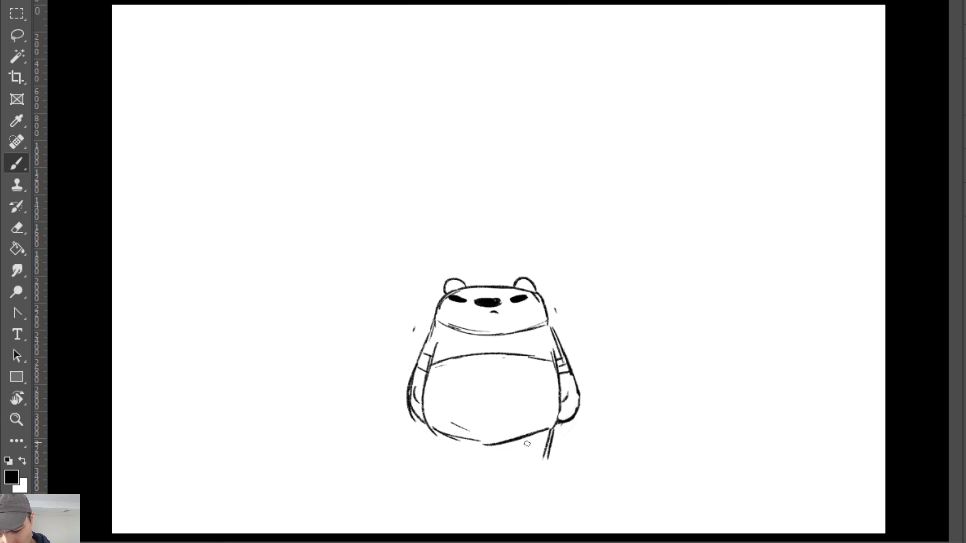
Finish the bear's two short legs with a dividing line and a horizontal ground line beneath the feet.
mouse_move(431, 427)
left_mouse_down()
mouse_move(449, 468)
mouse_move(561, 468)
left_mouse_up()
left_click_drag(491, 443, 494, 471)
key("ctrl+z")
mouse_move(554, 441)
left_mouse_down()
mouse_move(543, 477)
mouse_move(561, 471)
left_mouse_up()
mouse_move(634, 407)
left_mouse_down()
mouse_move(647, 374)
mouse_move(711, 376)
left_mouse_up()
mouse_move(638, 383)
left_mouse_down()
mouse_move(671, 364)
mouse_move(709, 372)
left_mouse_up()
key("e")
key("b")
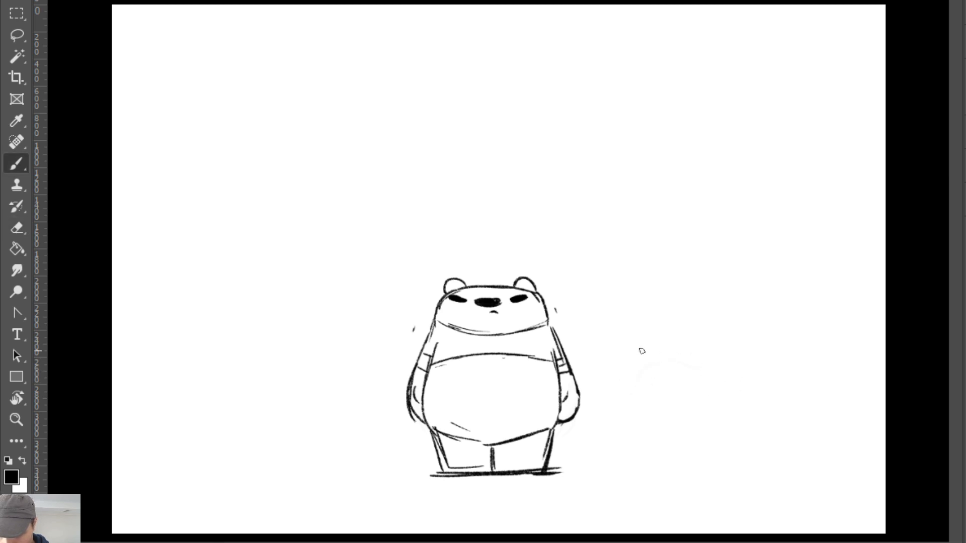
Draw the domed head top and left side of a smaller character to the right of the bear.
mouse_move(631, 354)
left_mouse_down()
mouse_move(648, 340)
mouse_move(687, 339)
left_mouse_up()
mouse_move(634, 352)
left_mouse_down()
mouse_move(717, 360)
mouse_move(710, 354)
mouse_move(714, 391)
left_mouse_up()
left_click_drag(641, 348, 623, 413)
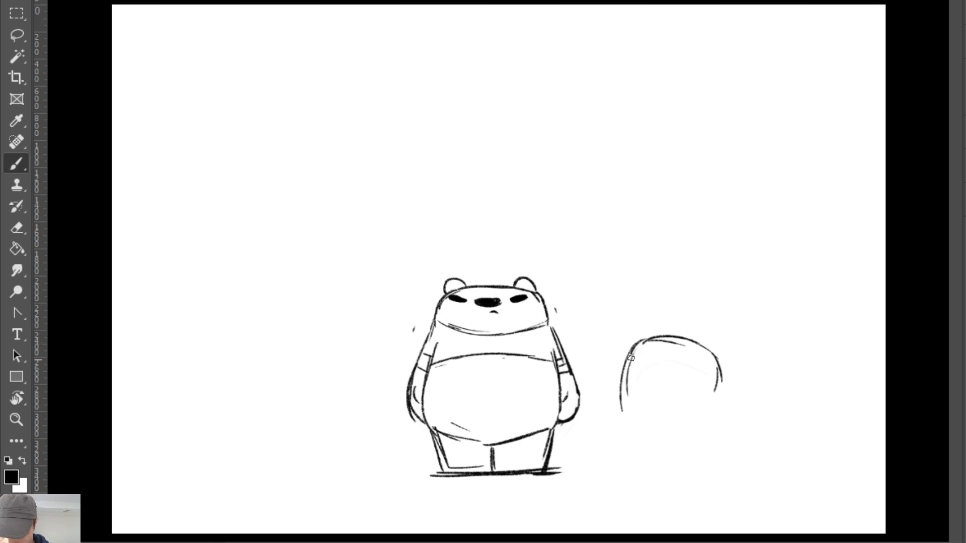
Draw the smaller character's pointed lower belly, short legs, ground line and curled tail.
left_click_drag(707, 415, 693, 449)
mouse_move(625, 416)
left_mouse_down()
mouse_move(640, 473)
mouse_move(679, 474)
left_mouse_up()
mouse_move(619, 471)
left_mouse_down()
mouse_move(719, 467)
mouse_move(697, 468)
left_mouse_up()
mouse_move(637, 441)
left_mouse_down()
mouse_move(677, 456)
mouse_move(705, 434)
mouse_move(728, 456)
mouse_move(696, 463)
left_mouse_up()
left_click_drag(706, 421, 703, 460)
left_click_drag(711, 427, 706, 460)
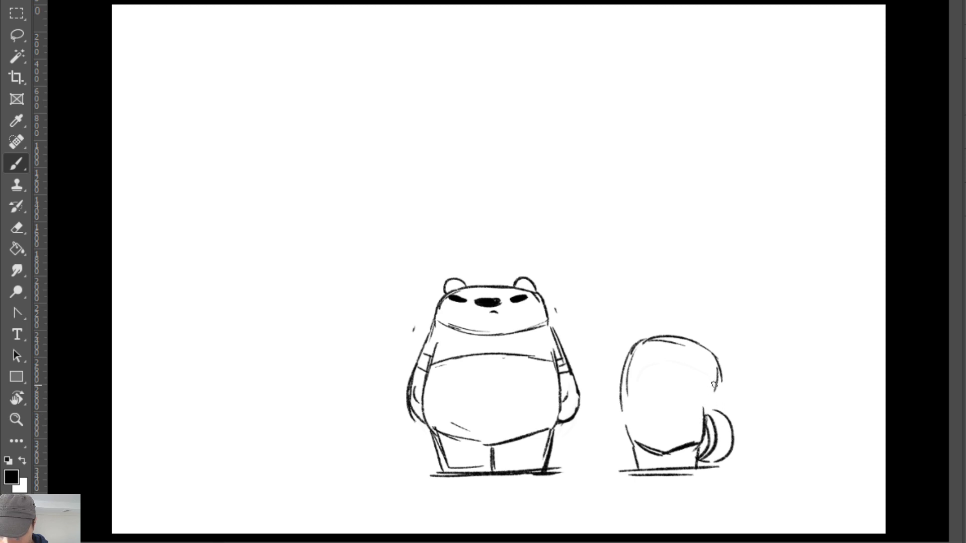
Draw the smaller character's right cheek, narrow dark eyes and round muzzle with a dark nose.
left_click_drag(717, 366, 704, 405)
mouse_move(626, 372)
left_mouse_down()
mouse_move(696, 374)
mouse_move(659, 367)
mouse_move(687, 380)
mouse_move(648, 374)
mouse_move(660, 374)
mouse_move(645, 390)
mouse_move(673, 391)
mouse_move(664, 371)
mouse_move(650, 375)
mouse_move(680, 377)
left_mouse_up()
key("ctrl+z")
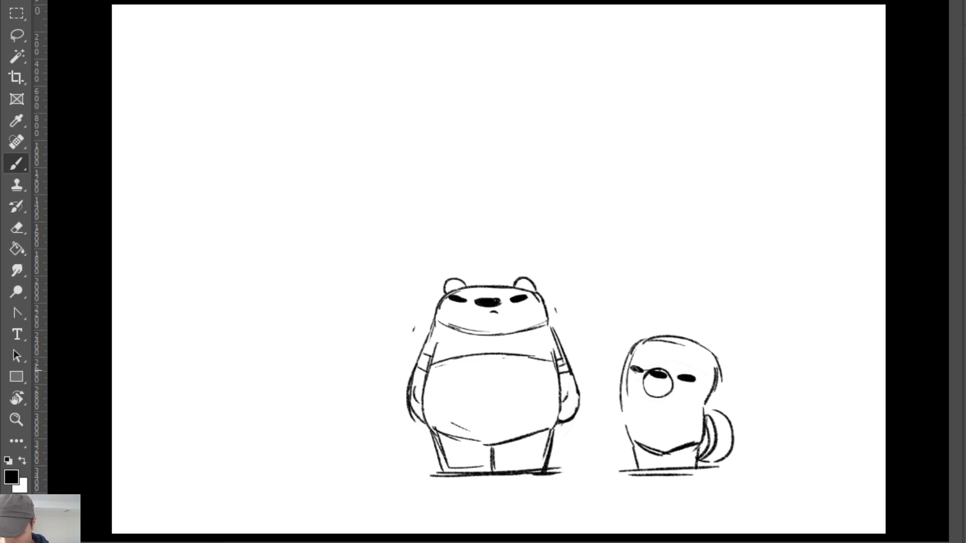
Give the smaller character two tall pointed dog ears and thicken their outer edges.
mouse_move(639, 341)
left_mouse_down()
mouse_move(664, 313)
mouse_move(667, 333)
mouse_move(662, 305)
mouse_move(672, 336)
mouse_move(723, 348)
mouse_move(722, 369)
left_mouse_up()
key("ctrl+z")
key("ctrl+z")
key("ctrl+z")
key("ctrl+z")
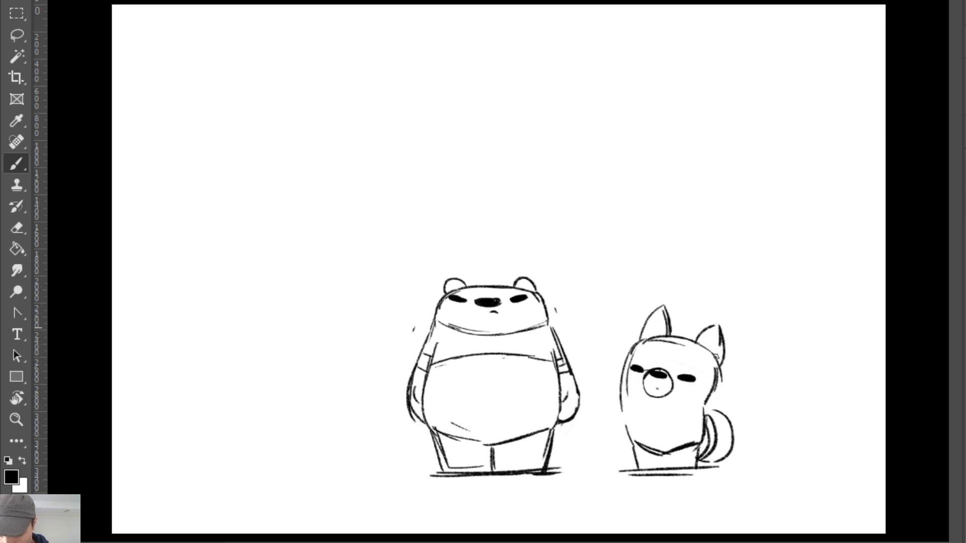
left_click_drag(717, 330, 719, 373)
left_click_drag(665, 308, 674, 333)
key("ctrl+z")
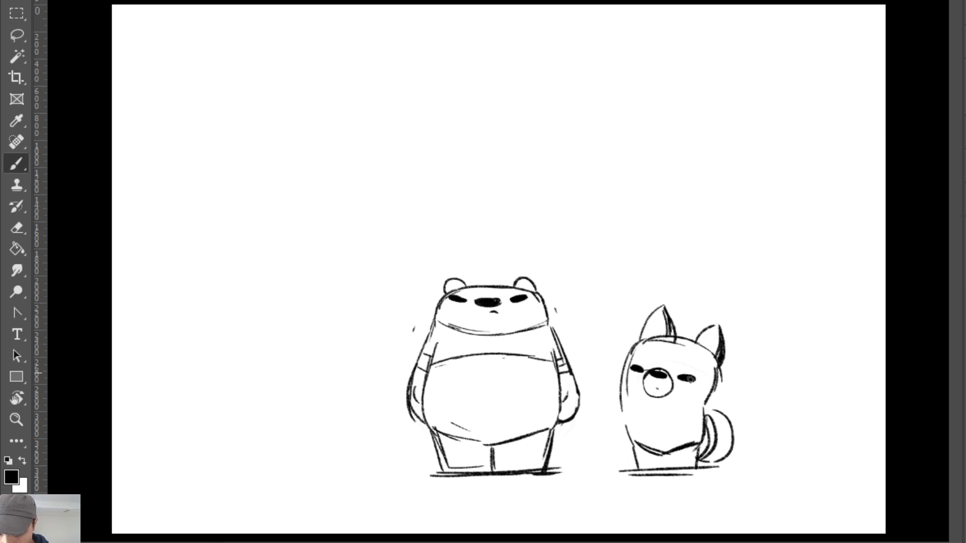
Try solid dark, narrow arms on the dog's chest.
left_click_drag(683, 406, 682, 432)
left_click_drag(637, 404, 637, 427)
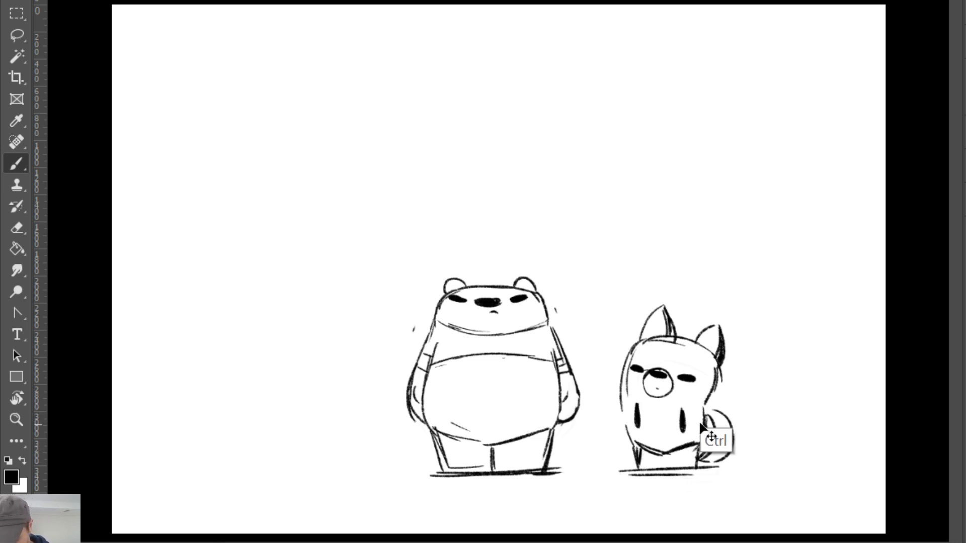
key("ctrl+z")
key("ctrl+z")
Erase the heavy shading along the outer edges of both dog ears.
key("e")
mouse_move(725, 333)
left_mouse_down()
mouse_move(722, 371)
mouse_move(717, 360)
left_mouse_up()
key("b")
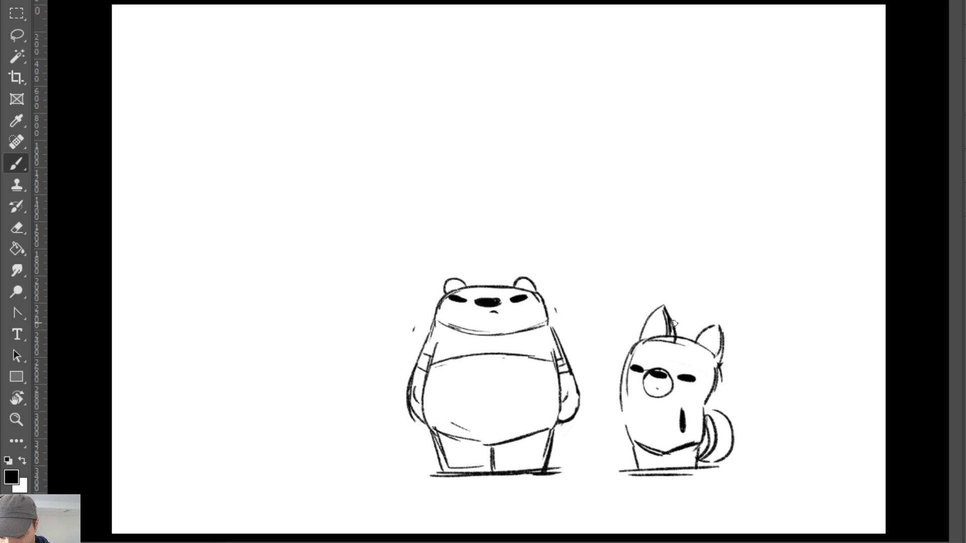
key("e")
mouse_move(674, 329)
left_mouse_down()
mouse_move(666, 318)
mouse_move(674, 336)
left_mouse_up()
key("b")
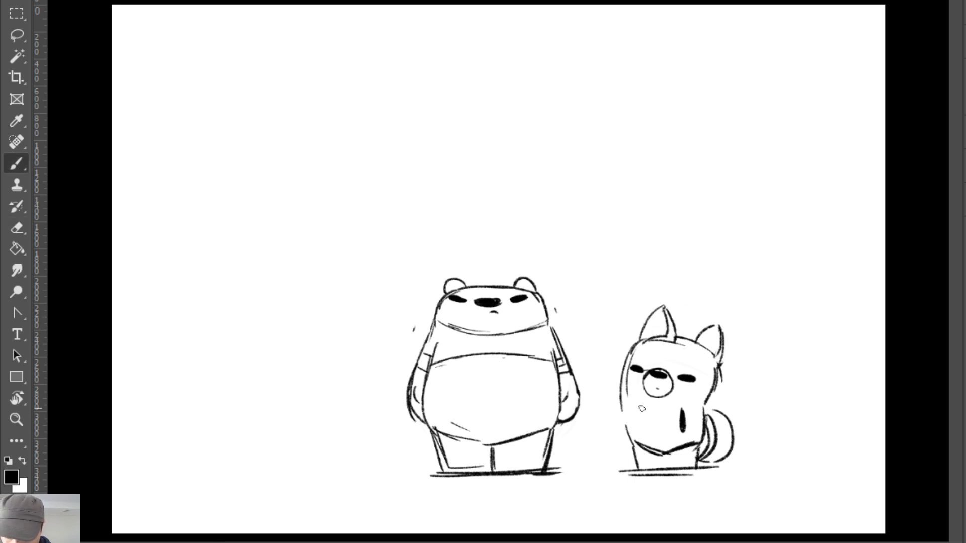
Draw the dog's two small arms as narrow open teardrop outlines on its chest.
mouse_move(642, 408)
left_mouse_down()
mouse_move(645, 429)
mouse_move(682, 432)
mouse_move(683, 410)
left_mouse_up()
key("e")
key("b")
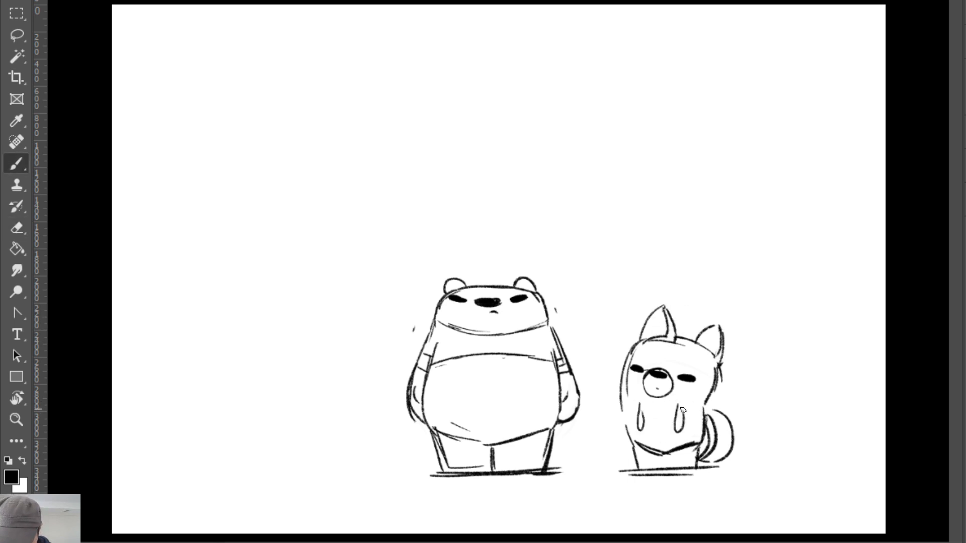
left_click_drag(422, 136, 431, 333)
left_click_drag(440, 110, 441, 221)
key("ctrl+z")
key("ctrl+z")
key("ctrl+z")
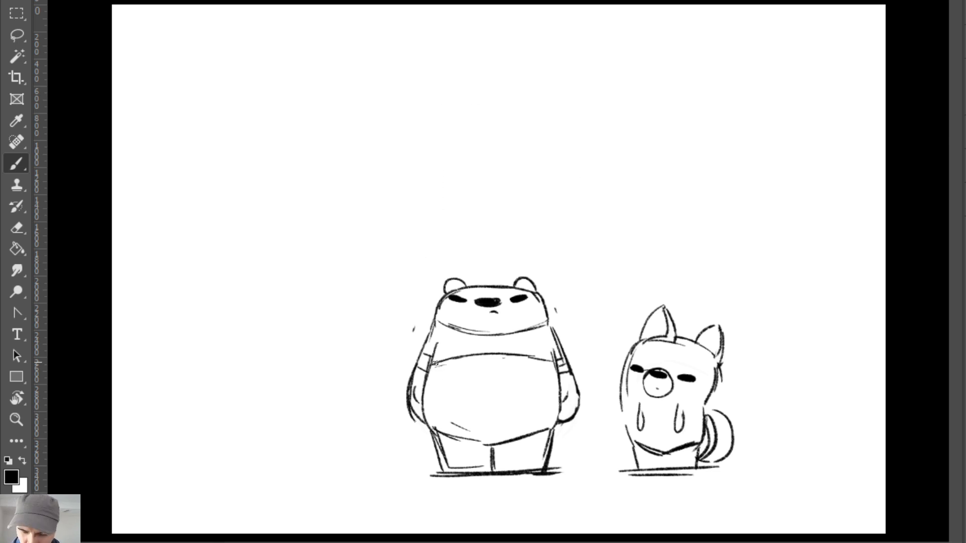
Start a small bear to the left of the large one with an arched head, slanted eyes, dark nose and open mouth.
left_click_drag(286, 403, 325, 375)
key("ctrl+z")
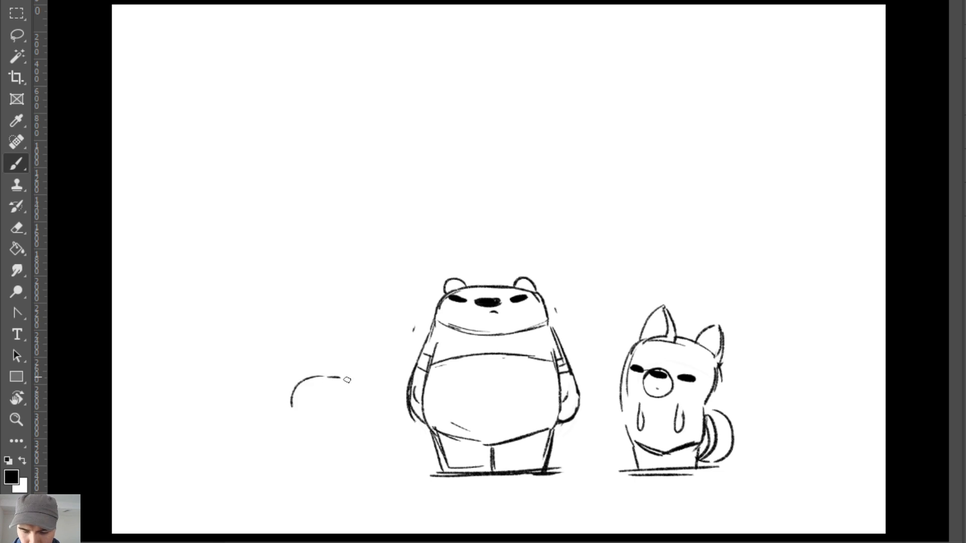
key("ctrl+z")
mouse_move(281, 412)
left_mouse_down()
mouse_move(288, 393)
mouse_move(345, 377)
mouse_move(350, 390)
left_mouse_up()
mouse_move(328, 386)
left_mouse_down()
mouse_move(290, 393)
mouse_move(307, 390)
mouse_move(310, 404)
mouse_move(334, 393)
mouse_move(294, 391)
mouse_move(342, 382)
left_mouse_up()
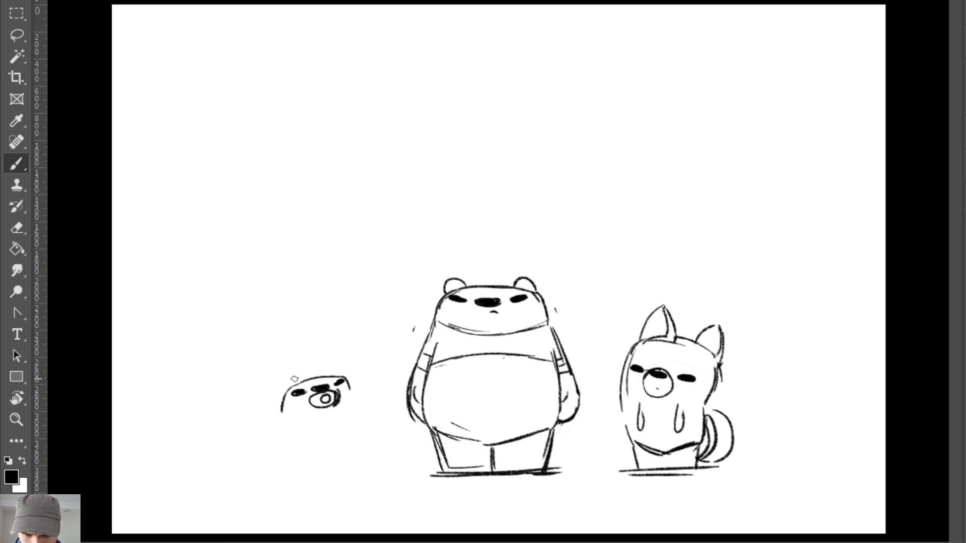
Add the small bear's round ears, jaw line, curved back and chest curve.
mouse_move(298, 379)
left_mouse_down()
mouse_move(286, 393)
mouse_move(337, 376)
mouse_move(297, 388)
mouse_move(297, 379)
mouse_move(356, 396)
left_mouse_up()
key("e")
key("b")
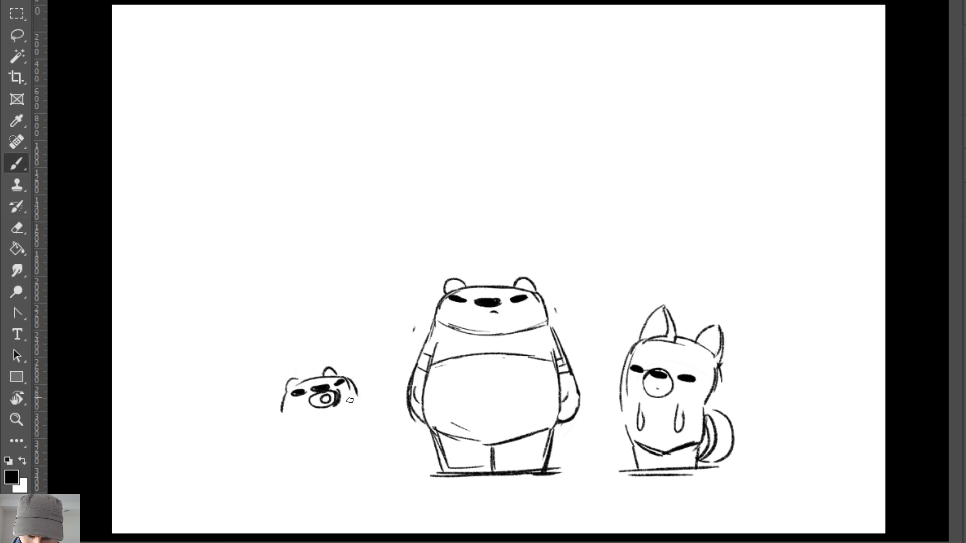
mouse_move(282, 396)
left_mouse_down()
mouse_move(294, 418)
mouse_move(366, 406)
mouse_move(377, 462)
left_mouse_up()
left_click_drag(294, 441, 361, 415)
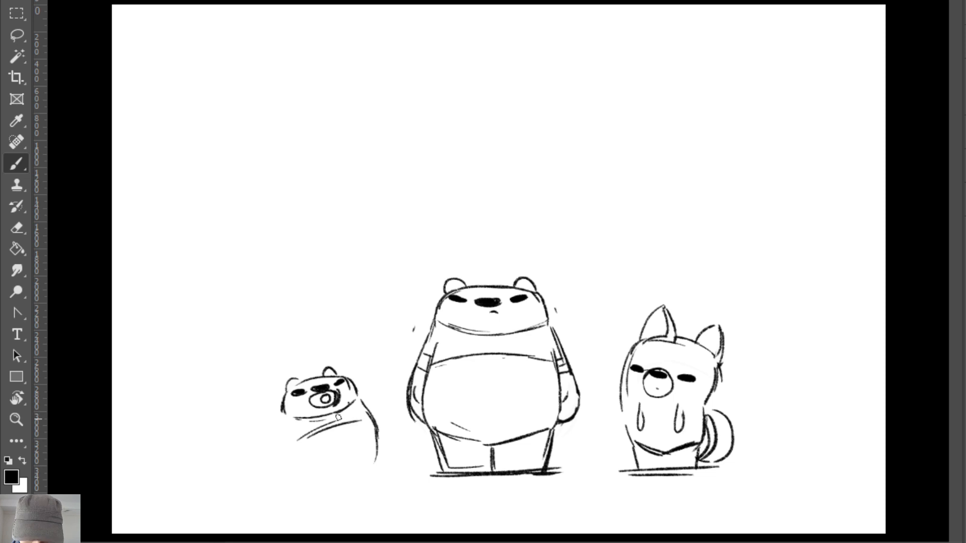
Draw the small bear's banded left arm with a rounded paw and reinforce the right side of its body.
left_click_drag(283, 412, 298, 480)
mouse_move(304, 435)
left_mouse_down()
mouse_move(309, 468)
mouse_move(284, 475)
mouse_move(303, 467)
mouse_move(303, 433)
left_mouse_up()
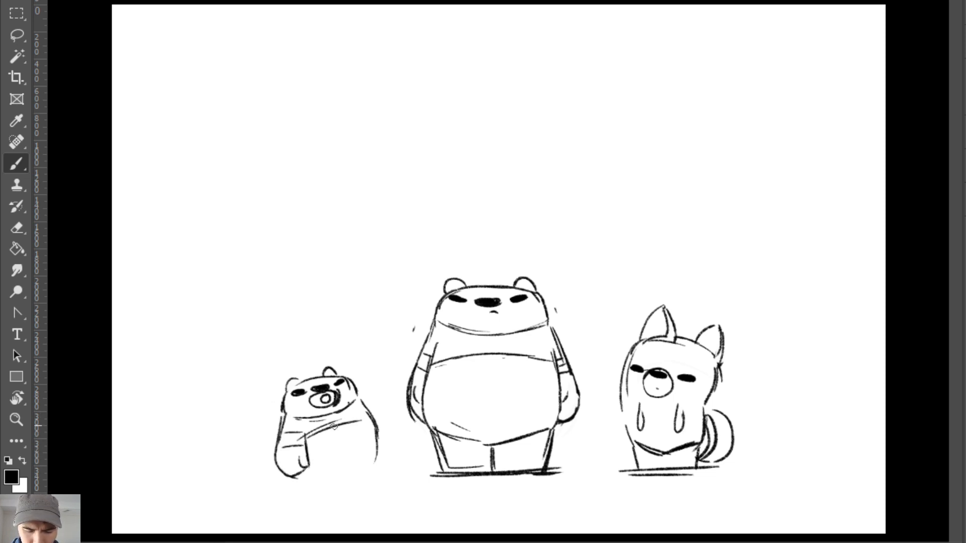
left_click_drag(373, 424, 378, 460)
mouse_move(316, 450)
left_mouse_down()
mouse_move(390, 440)
mouse_move(387, 469)
mouse_move(259, 434)
mouse_move(301, 483)
left_mouse_up()
key("ctrl+z")
Select the small bear with the Lasso and move it slightly upward.
key("l")
key("v")
mouse_move(344, 450)
left_mouse_down()
mouse_move(344, 427)
mouse_move(377, 473)
left_mouse_up()
key("ctrl+d")
key("b")
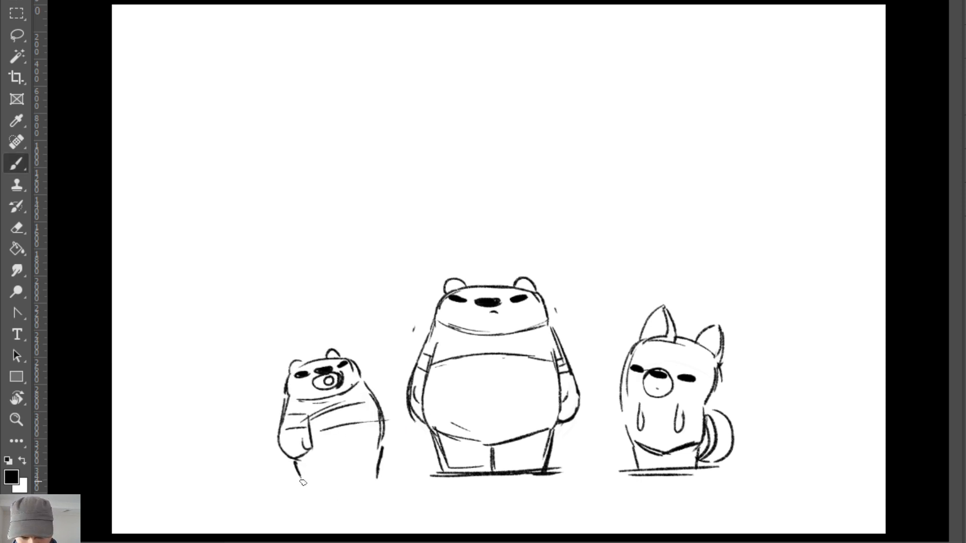
Close the small bear's lower body with a flat base line, add a curved torso line, and try a far arm.
left_click_drag(302, 483, 377, 475)
mouse_move(309, 452)
left_mouse_down()
mouse_move(336, 469)
mouse_move(390, 428)
mouse_move(382, 463)
left_mouse_up()
key("ctrl+z")
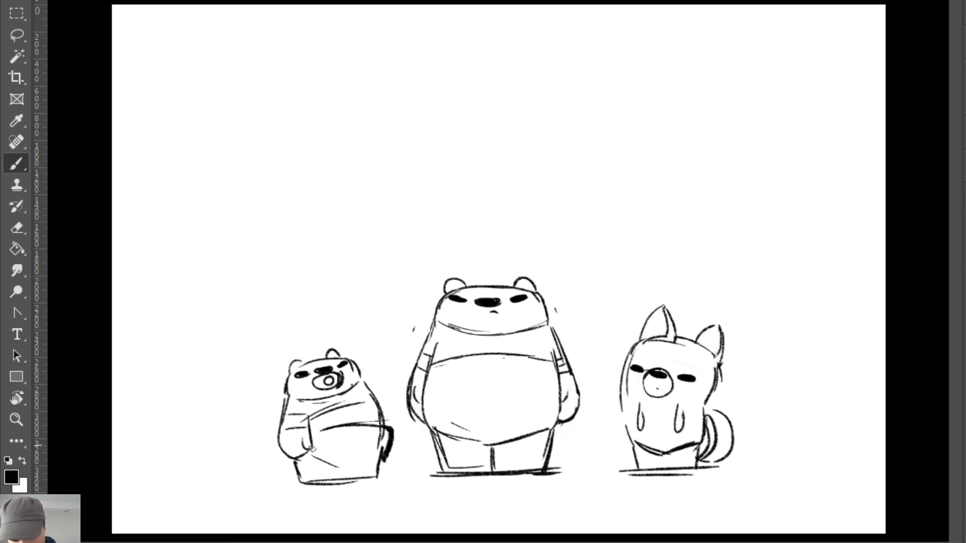
key("ctrl+z")
key("ctrl+z")
left_click_drag(388, 427, 381, 462)
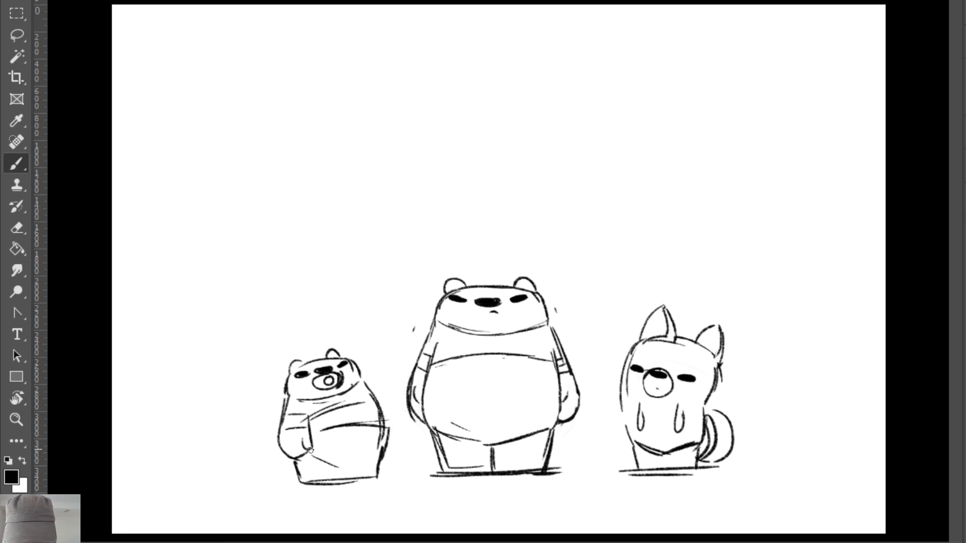
Undo the far arm and rework the small bear's lower body into a rounded belly above two short blocky legs.
key("ctrl+z")
mouse_move(310, 450)
left_mouse_down()
mouse_move(308, 469)
mouse_move(338, 466)
left_mouse_up()
key("ctrl+z")
mouse_move(304, 423)
left_mouse_down()
mouse_move(287, 449)
mouse_move(291, 475)
mouse_move(364, 468)
mouse_move(387, 439)
mouse_move(375, 468)
left_mouse_up()
key("e")
key("b")
key("ctrl+z")
left_click_drag(387, 432, 358, 473)
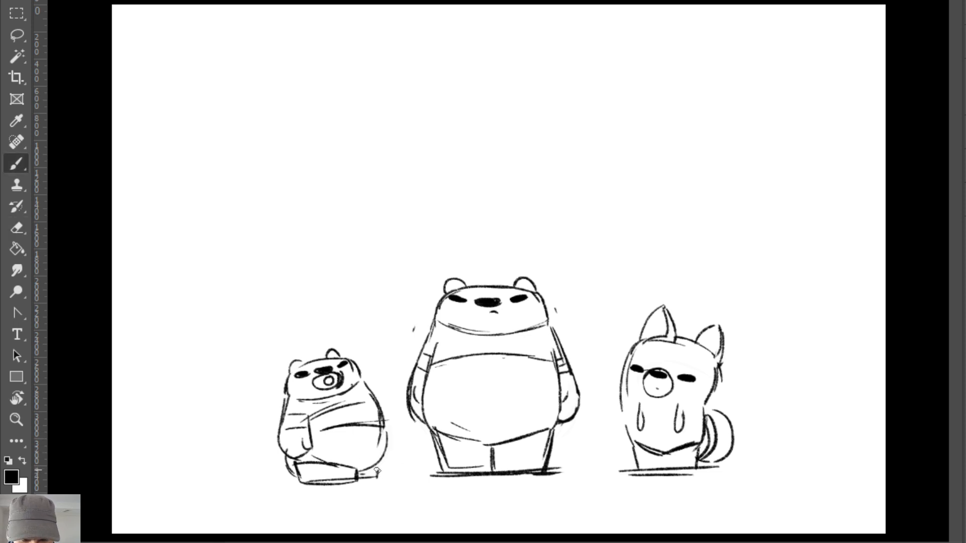
left_click_drag(291, 484, 352, 487)
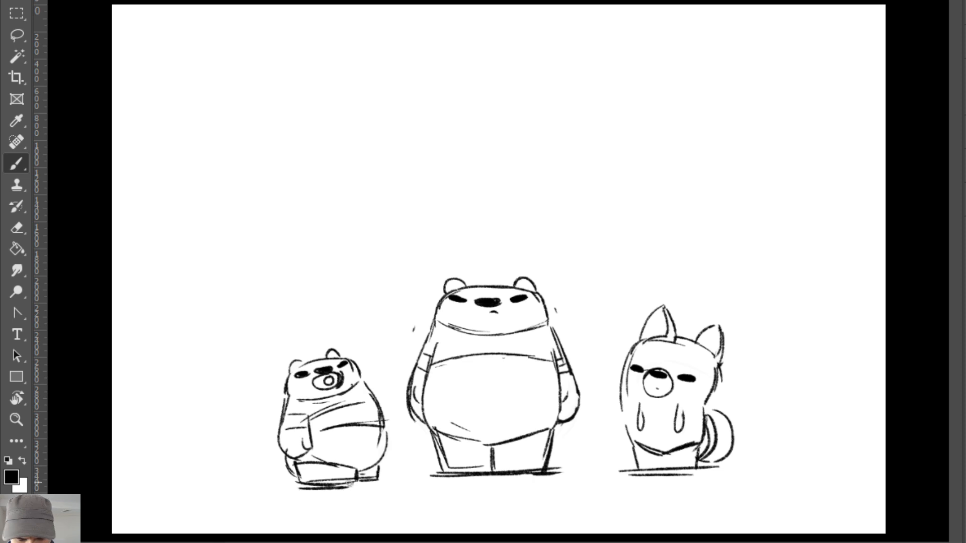
left_click_drag(296, 463, 301, 486)
Move the small bear up level with the other characters' feet and draw a horizontal ground line beneath it.
key("l")
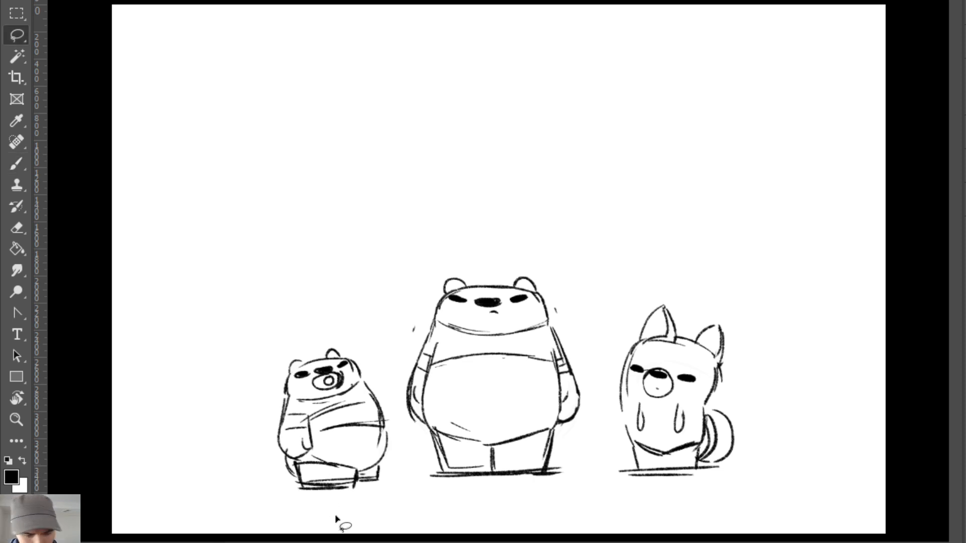
mouse_move(338, 518)
left_mouse_down()
mouse_move(409, 420)
mouse_move(312, 319)
mouse_move(335, 515)
left_mouse_up()
mouse_move(356, 473)
left_mouse_down()
mouse_move(388, 431)
mouse_move(354, 464)
left_mouse_up()
key("ctrl+d")
key("b")
mouse_move(291, 480)
left_mouse_down()
mouse_move(397, 474)
mouse_move(387, 473)
left_mouse_up()
key("ctrl+z")
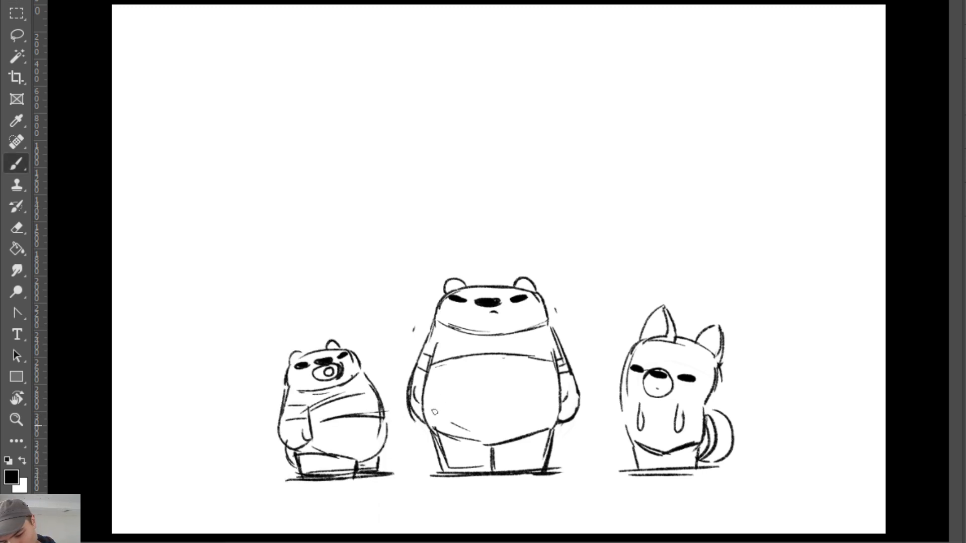
Rework the lines across the small bear's torso and add its inner arm edge, small belly marks and a firmer side contour.
key("e")
left_click_drag(322, 423, 386, 412)
key("b")
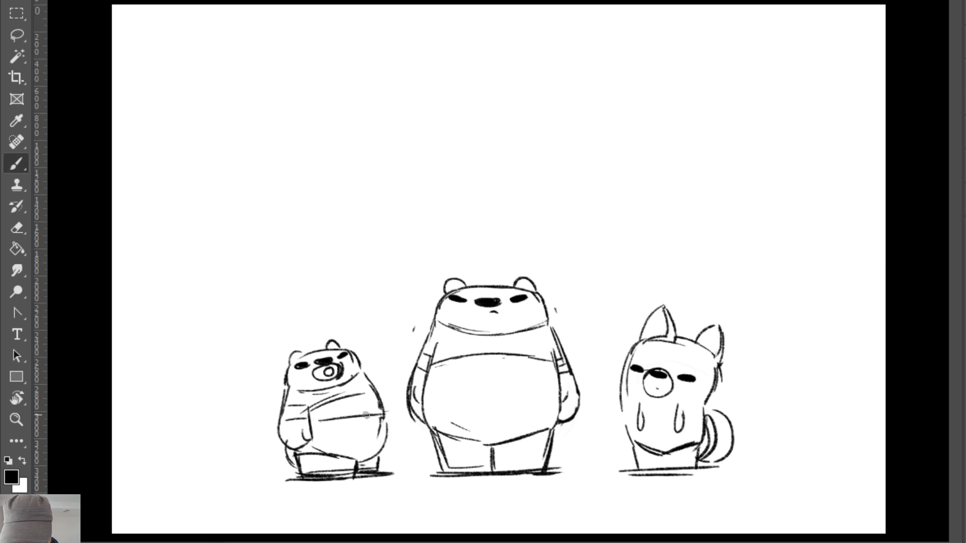
key("e")
key("b")
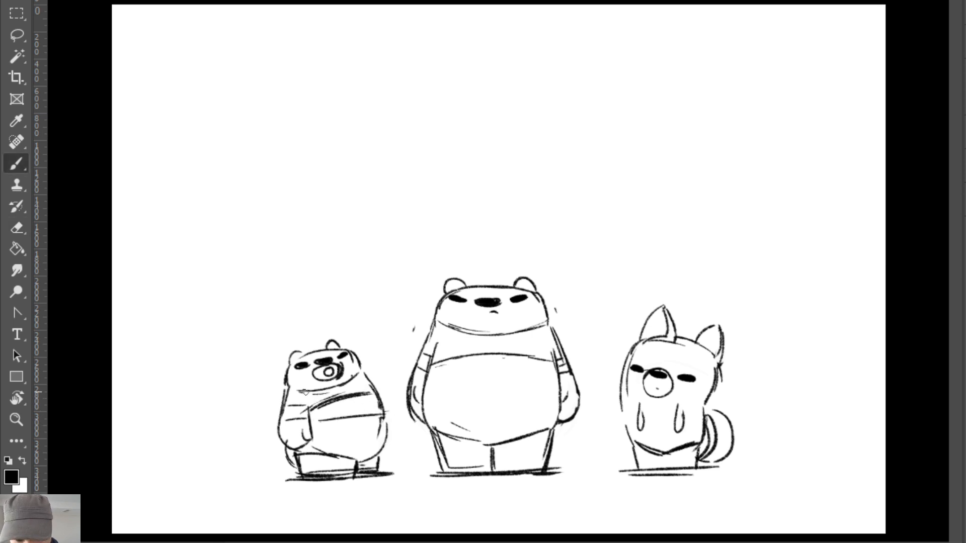
key("e")
left_click_drag(312, 398, 377, 399)
key("b")
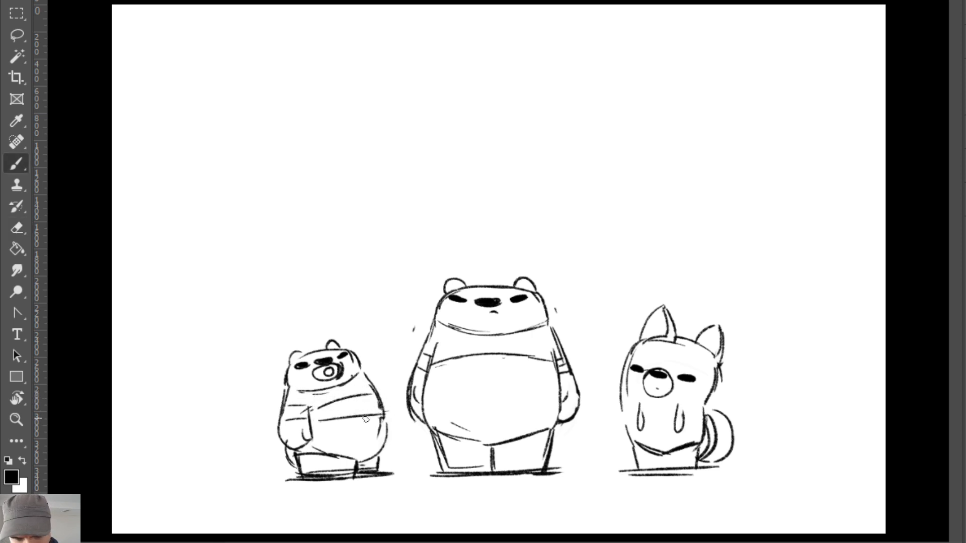
mouse_move(311, 420)
left_mouse_down()
mouse_move(313, 442)
mouse_move(280, 443)
mouse_move(316, 443)
left_mouse_up()
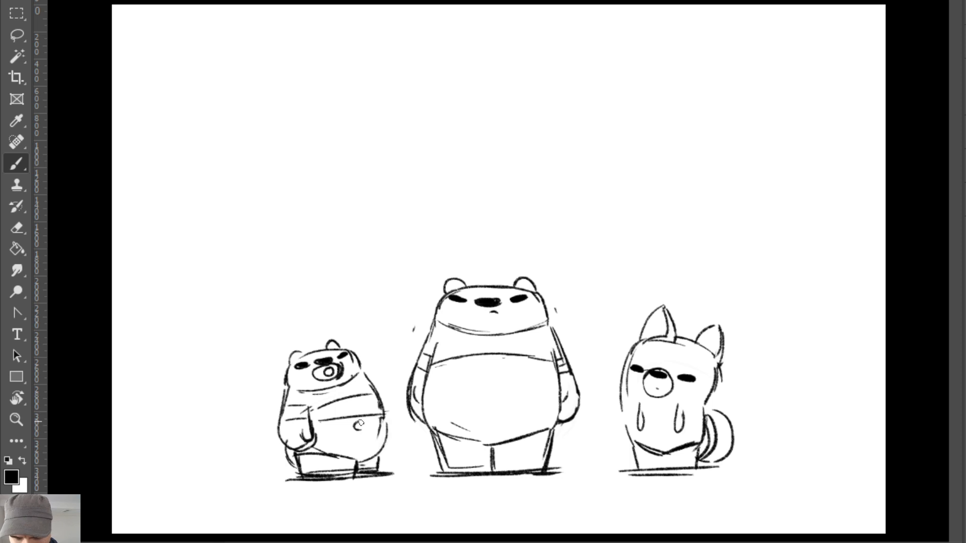
mouse_move(381, 419)
left_mouse_down()
mouse_move(379, 434)
mouse_move(390, 430)
mouse_move(379, 454)
left_mouse_up()
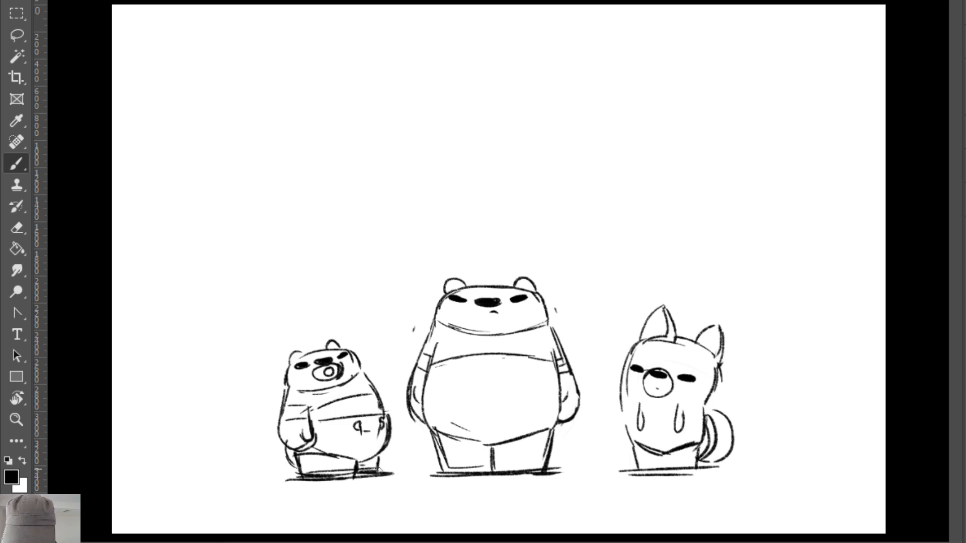
Erase the small bear's face and redraw its eyes and round muzzle turned toward the large bear.
key("e")
mouse_move(302, 362)
left_mouse_down()
mouse_move(352, 360)
mouse_move(322, 373)
mouse_move(295, 368)
mouse_move(346, 358)
mouse_move(323, 362)
mouse_move(332, 376)
mouse_move(342, 362)
mouse_move(349, 374)
left_mouse_up()
key("b")
key("ctrl+z")
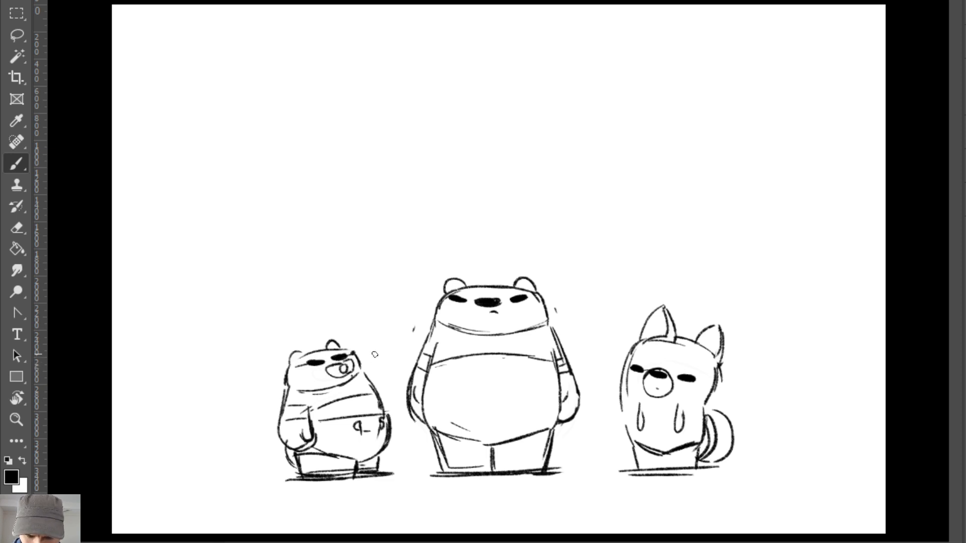
key("ctrl+z")
key("ctrl+z")
key("ctrl+z")
mouse_move(350, 373)
left_mouse_down()
mouse_move(327, 379)
mouse_move(355, 366)
mouse_move(355, 374)
left_mouse_up()
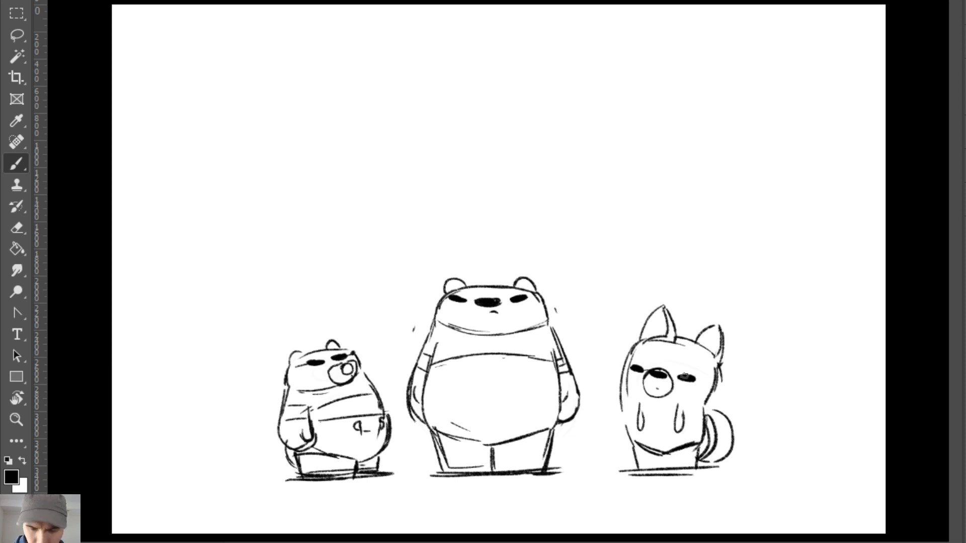
Erase the stray mark beside the large bear and draw vertical rain lines above its shoulder nearest the small bear.
key("e")
left_click(413, 330)
key("b")
left_click_drag(407, 176, 413, 311)
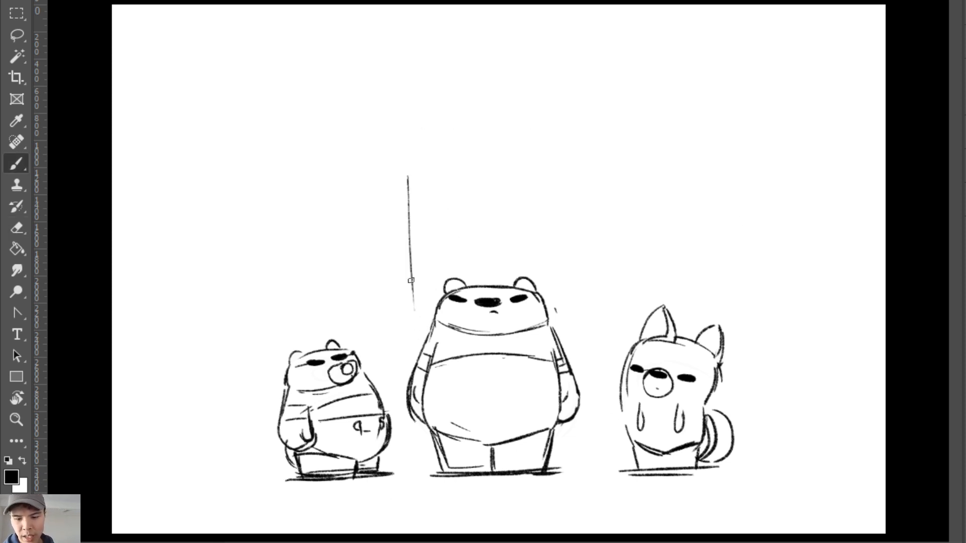
left_click_drag(417, 201, 416, 338)
left_click_drag(423, 280, 420, 348)
mouse_move(427, 171)
left_mouse_down()
mouse_move(428, 302)
mouse_move(438, 300)
left_mouse_up()
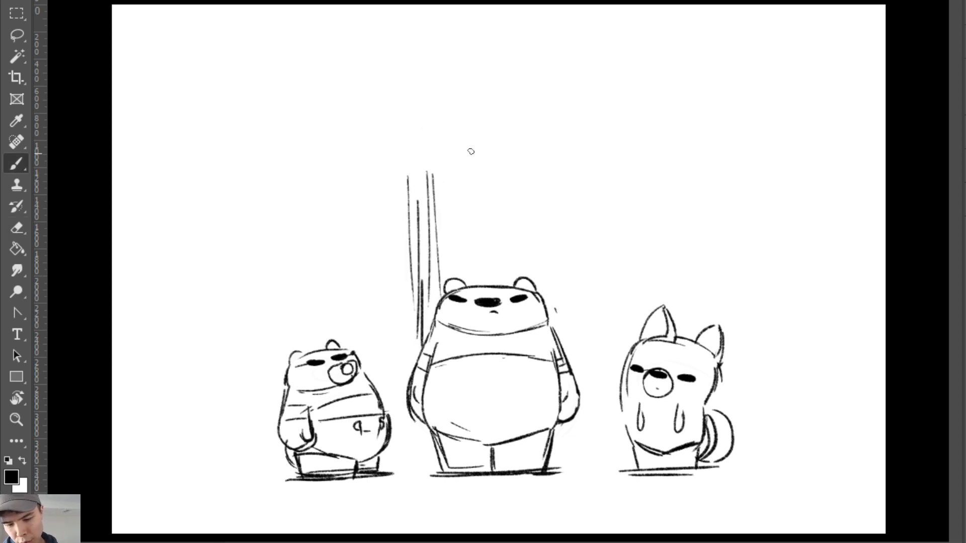
Draw long vertical rain lines falling onto the top of the large bear's head.
left_click_drag(470, 172, 472, 282)
left_click_drag(474, 192, 475, 282)
left_click_drag(484, 167, 485, 279)
left_click_drag(496, 139, 497, 278)
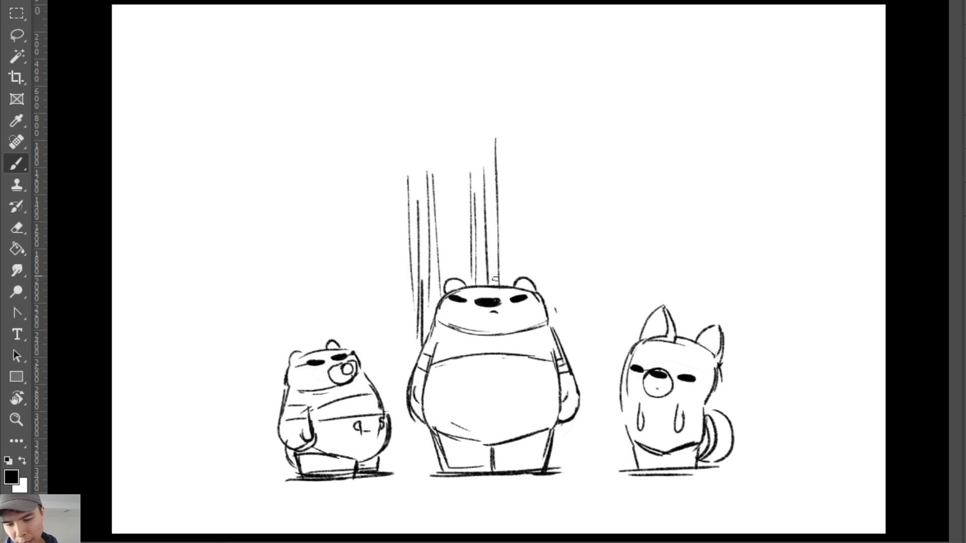
left_click_drag(527, 139, 529, 285)
Erase the large bear's eyes and redraw them as dark ovals closer to its nose.
key("e")
left_click_drag(453, 298, 529, 299)
key("b")
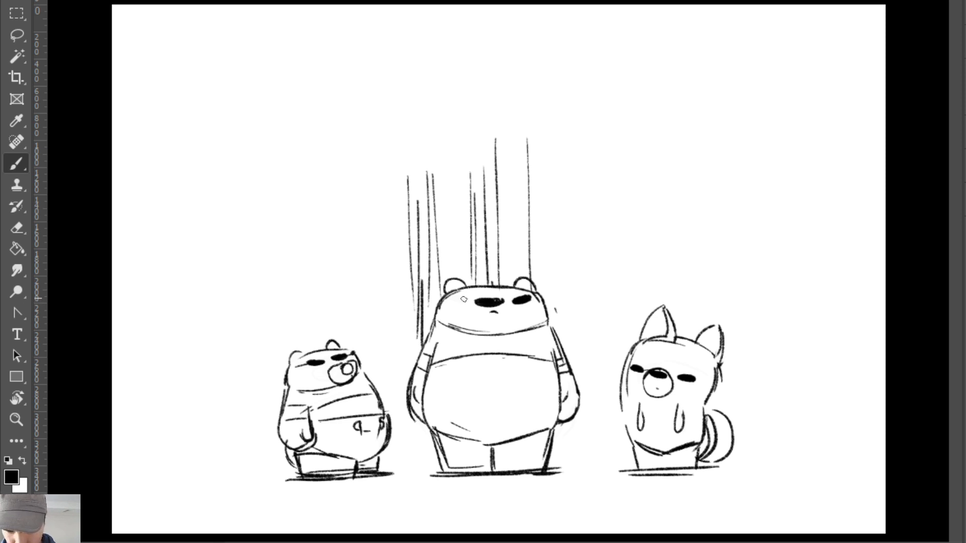
mouse_move(464, 299)
left_mouse_down()
mouse_move(454, 302)
mouse_move(471, 301)
left_mouse_up()
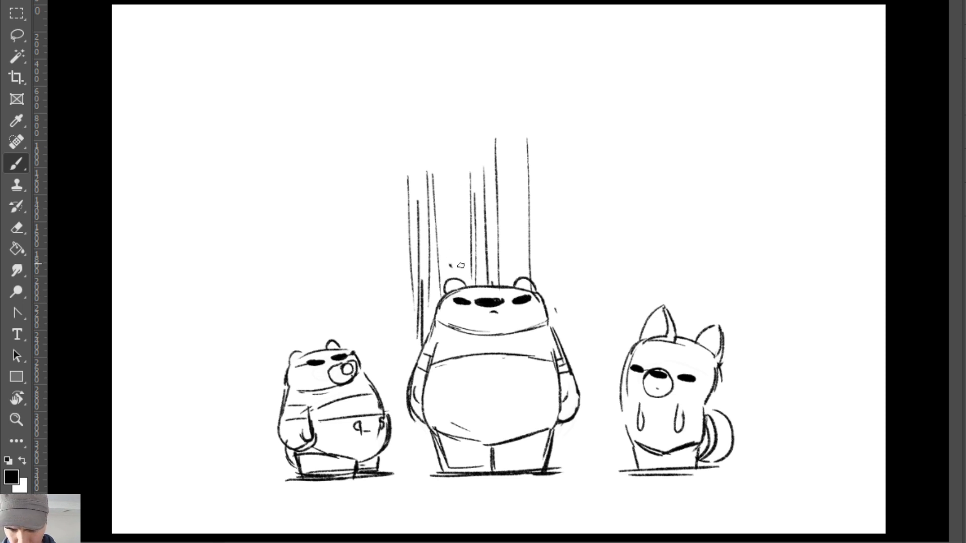
Add small splash dots around the large bear's ears and head, removing the stray strokes.
key("e")
key("b")
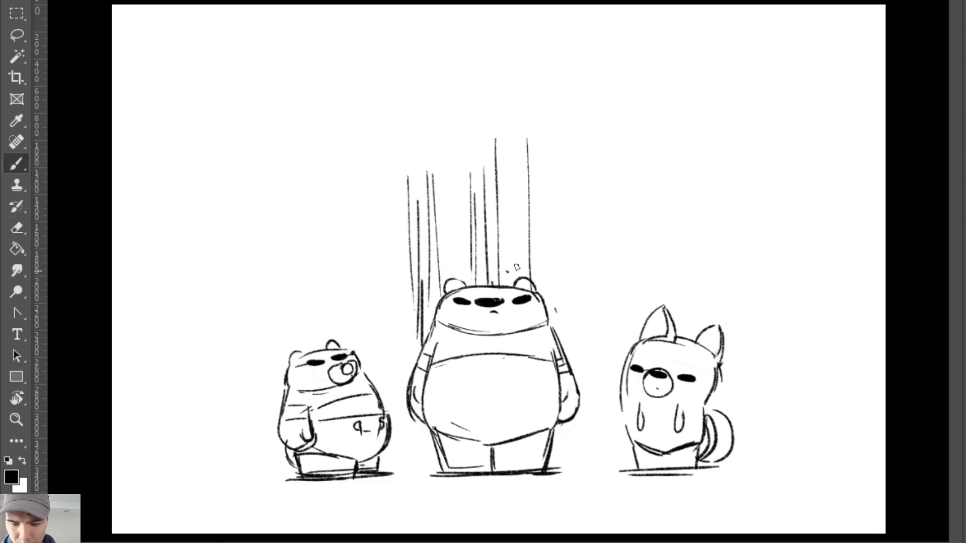
key("e")
key("b")
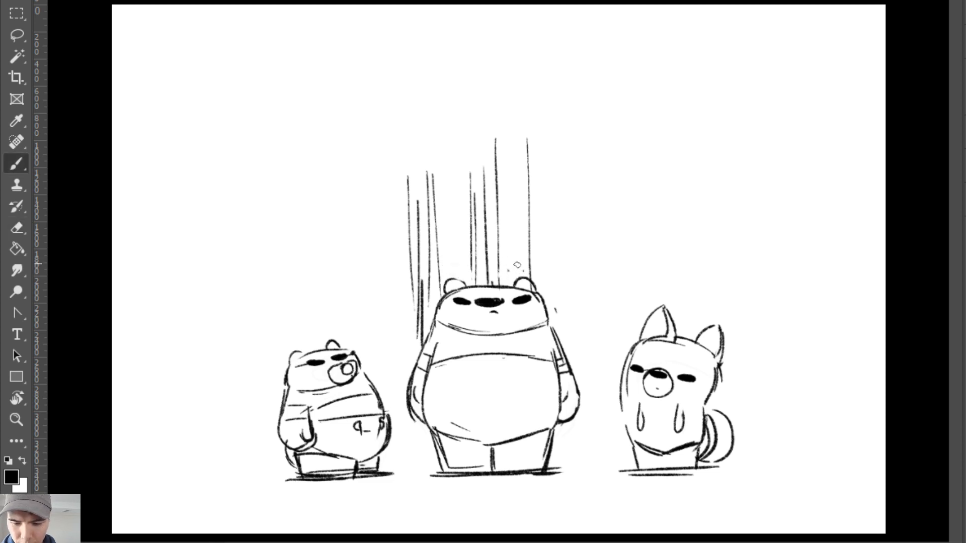
key("e")
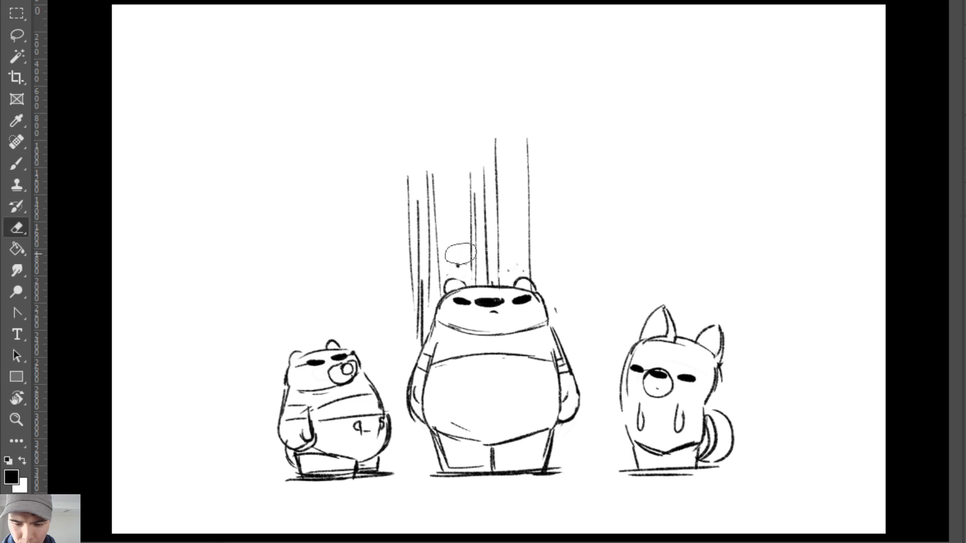
key("b")
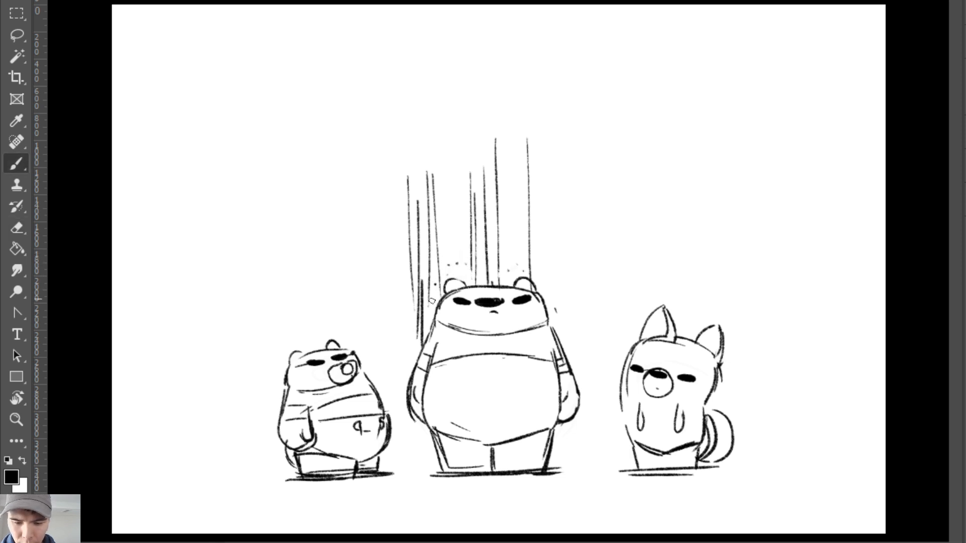
key("e")
key("b")
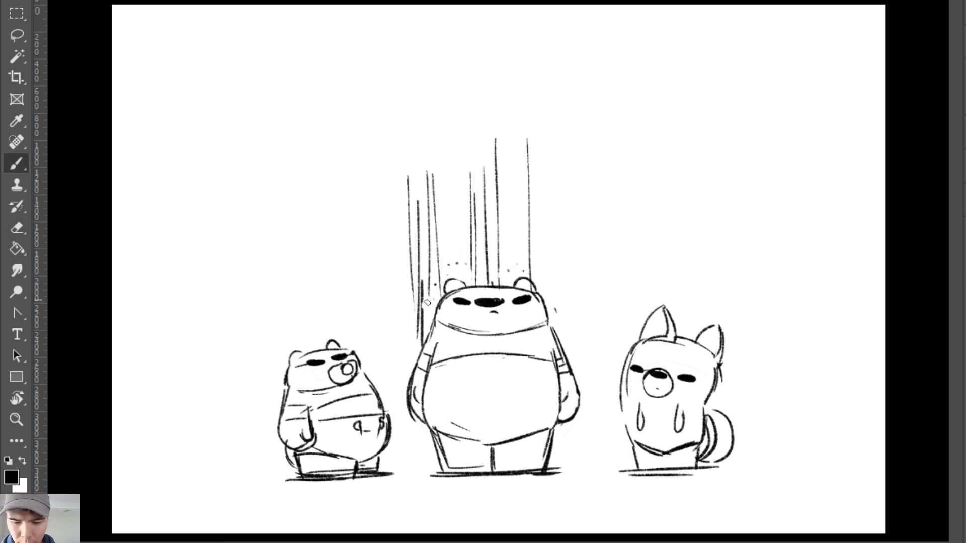
key("ctrl")
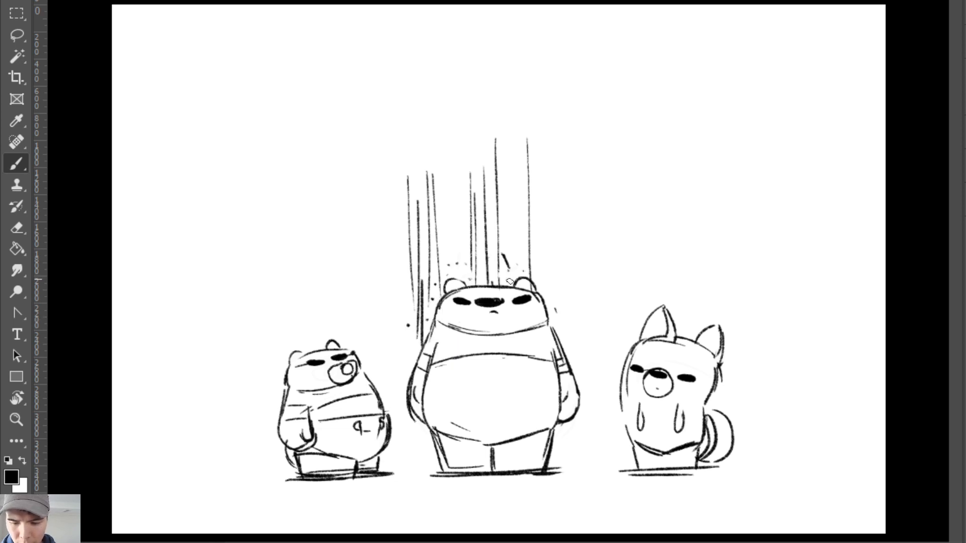
key("ctrl")
key("ctrl+z")
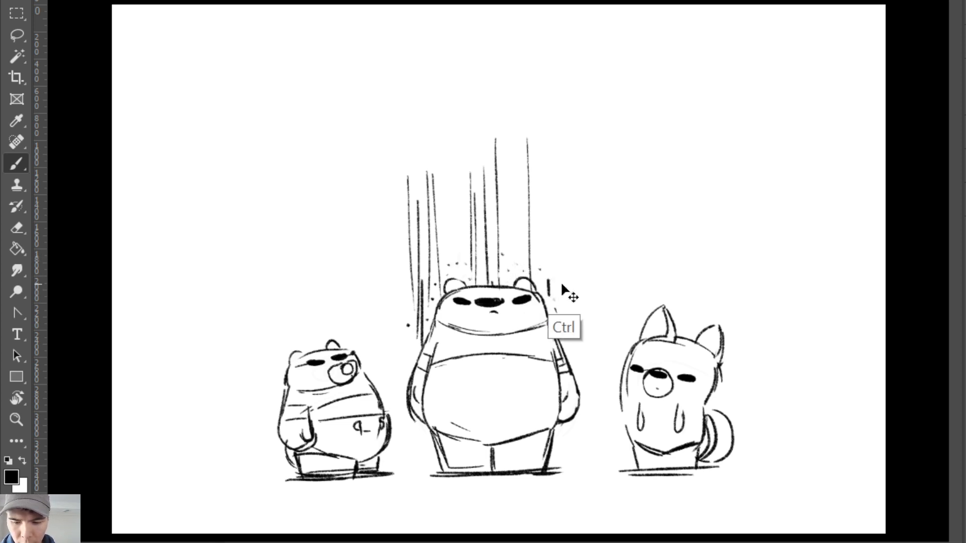
key("ctrl")
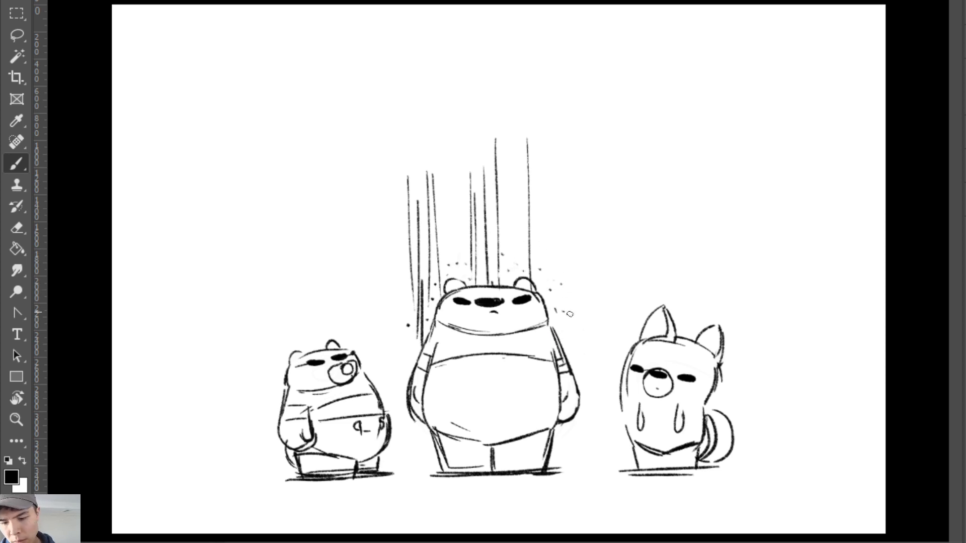
Extend the rain with long vertical lines down both sides of the large bear's head.
mouse_move(542, 121)
left_mouse_down()
mouse_move(548, 308)
mouse_move(561, 189)
left_mouse_up()
left_click_drag(565, 257, 563, 342)
left_click_drag(395, 119, 402, 377)
left_click_drag(393, 148, 403, 349)
left_click_drag(385, 130, 394, 367)
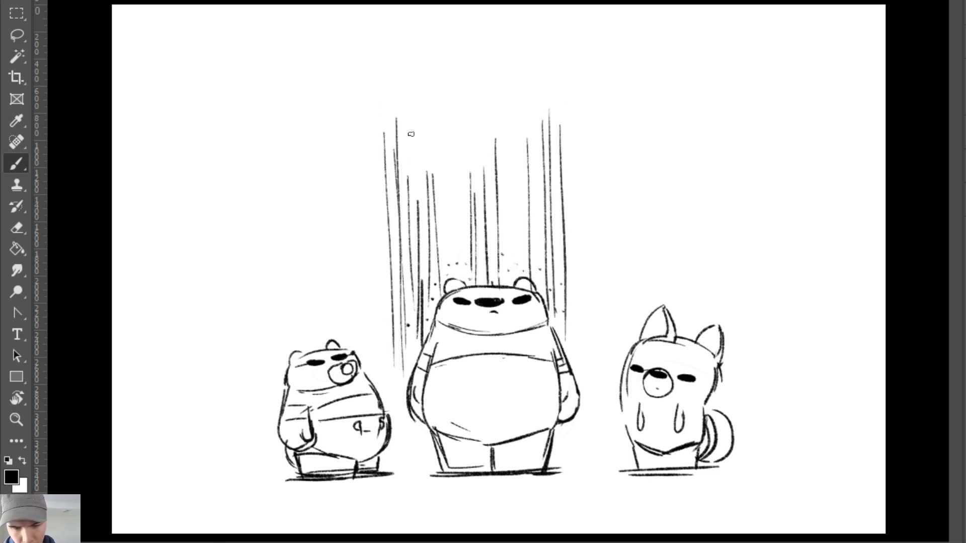
Fill the gaps above the large bear with taller vertical rain lines between the existing ones.
left_click_drag(405, 75, 409, 166)
left_click_drag(421, 89, 423, 248)
mouse_move(439, 113)
left_mouse_down()
mouse_move(442, 290)
mouse_move(457, 272)
left_mouse_up()
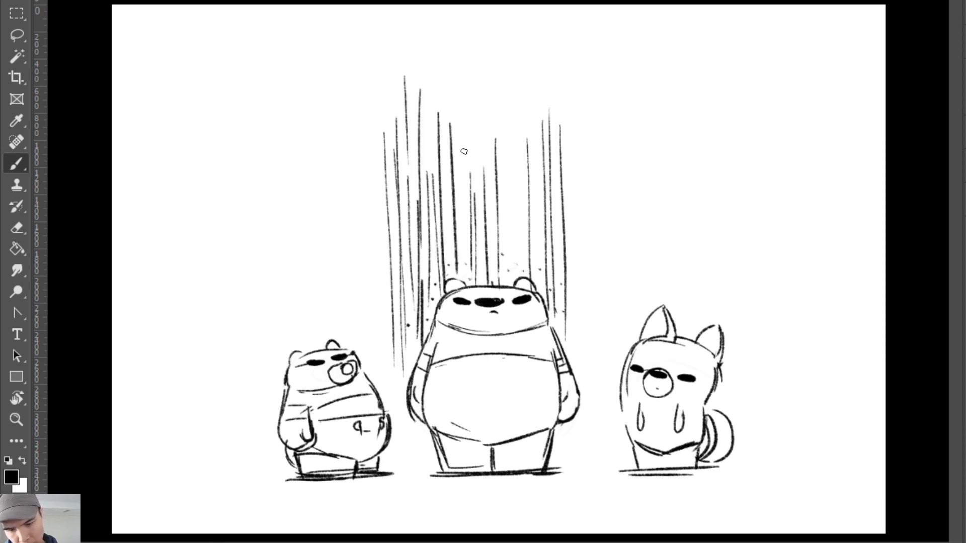
left_click_drag(468, 131, 474, 254)
left_click_drag(506, 118, 511, 264)
left_click_drag(521, 148, 524, 202)
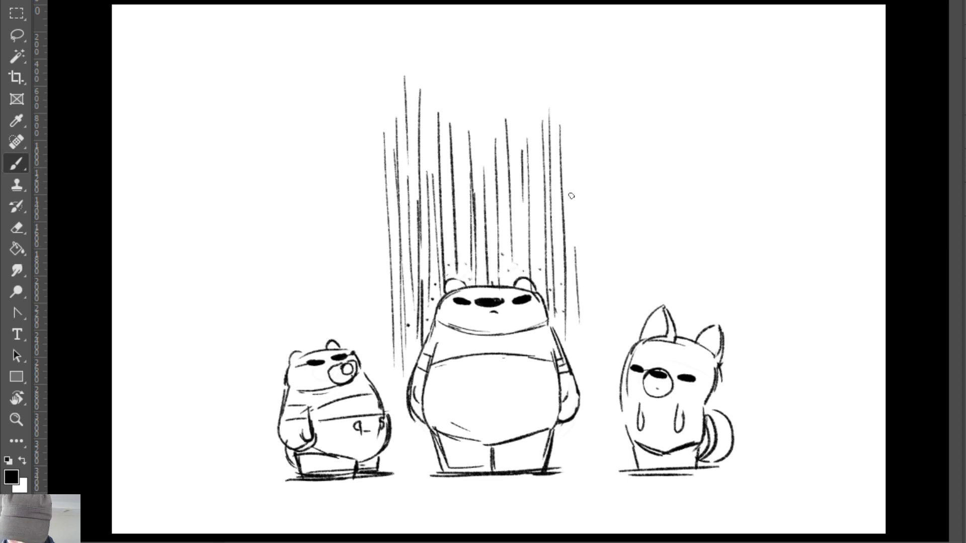
Undo the overlong rain strokes on the dog's side of the large bear and replace them with shorter vertical lines.
left_click_drag(571, 193, 575, 385)
key("ctrl+z")
key("ctrl+z")
left_click_drag(573, 145, 584, 420)
key("ctrl+z")
left_click_drag(571, 187, 573, 351)
left_click_drag(582, 215, 582, 346)
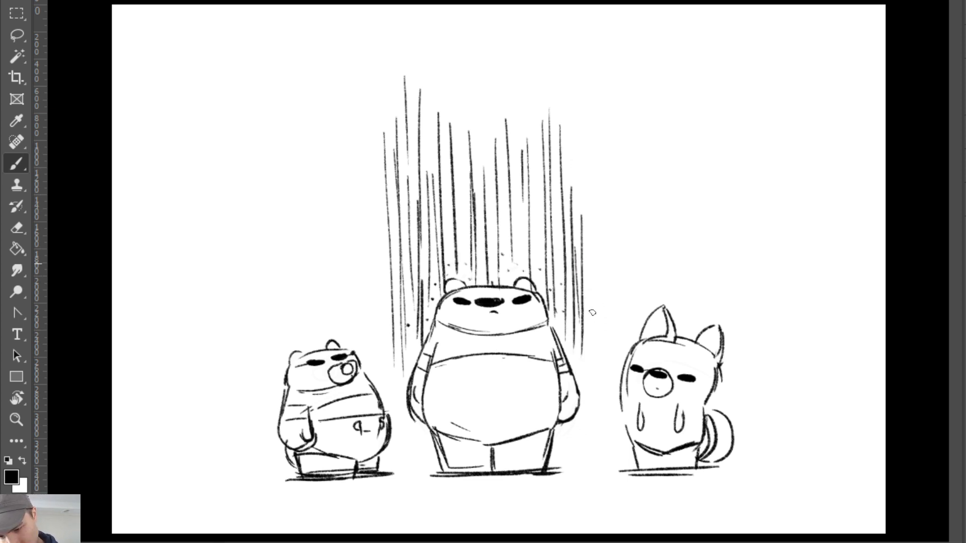
Draw a long rain line between the large bear and the dog, and extend the rain upward with more vertical strokes.
left_click_drag(589, 264, 592, 457)
left_click_drag(582, 113, 584, 257)
left_click_drag(588, 97, 592, 234)
left_click_drag(566, 49, 567, 121)
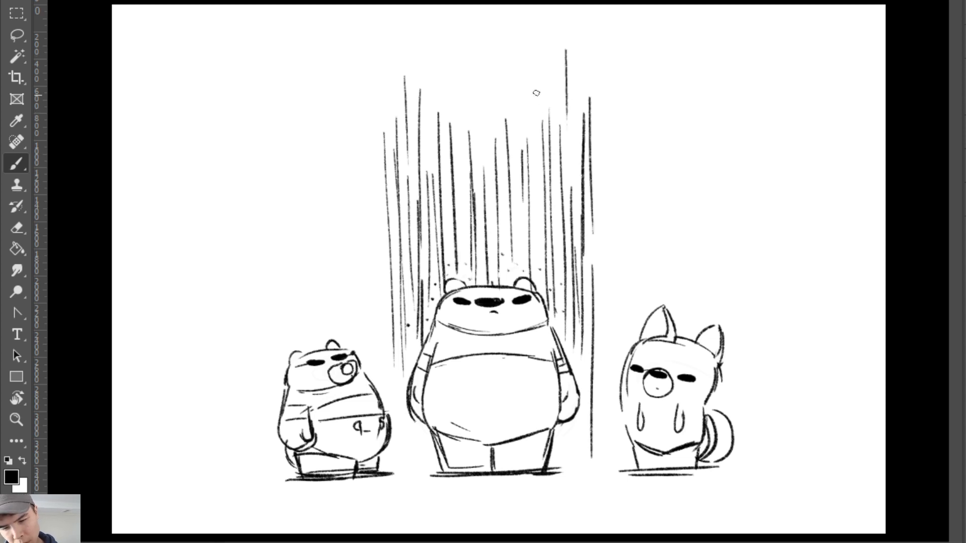
mouse_move(521, 53)
left_mouse_down()
mouse_move(523, 174)
mouse_move(509, 143)
left_mouse_up()
left_click_drag(486, 54, 488, 186)
mouse_move(470, 70)
left_mouse_down()
mouse_move(472, 189)
mouse_move(458, 204)
left_mouse_up()
left_click_drag(431, 76, 434, 147)
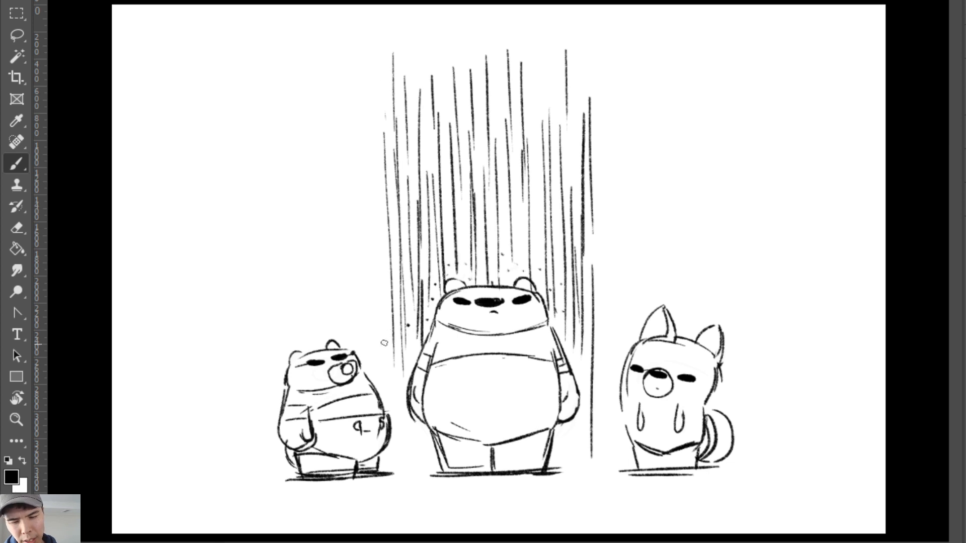
Add a low rain line by the large bear's arm and scatter splash dots beside both of its arms.
left_click_drag(404, 355, 400, 430)
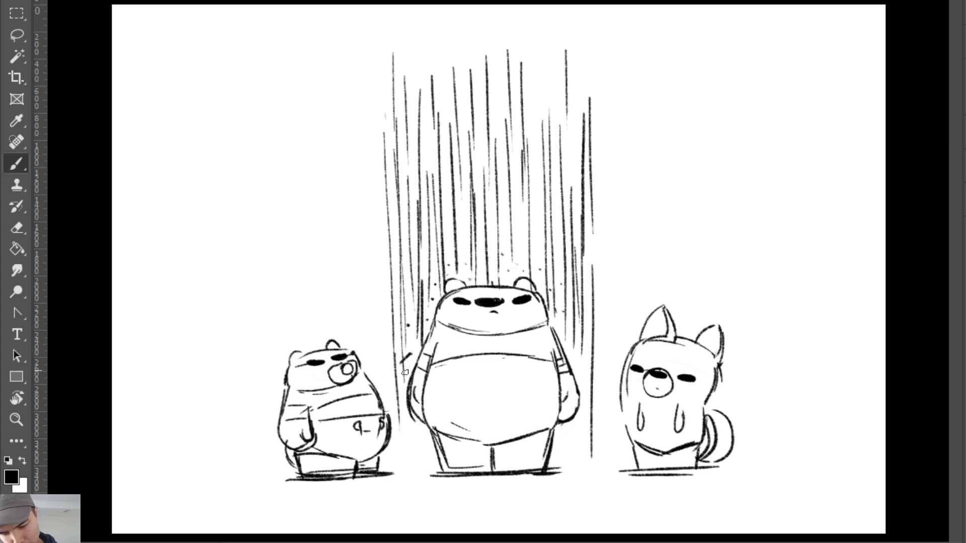
key("ctrl")
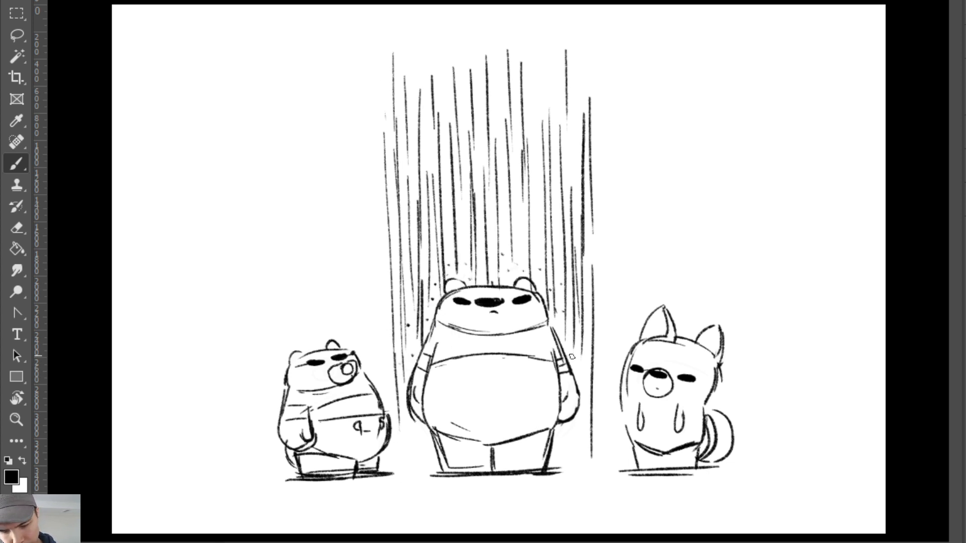
mouse_move(583, 385)
left_mouse_down()
mouse_move(586, 368)
mouse_move(578, 378)
left_mouse_up()
key("e")
key("b")
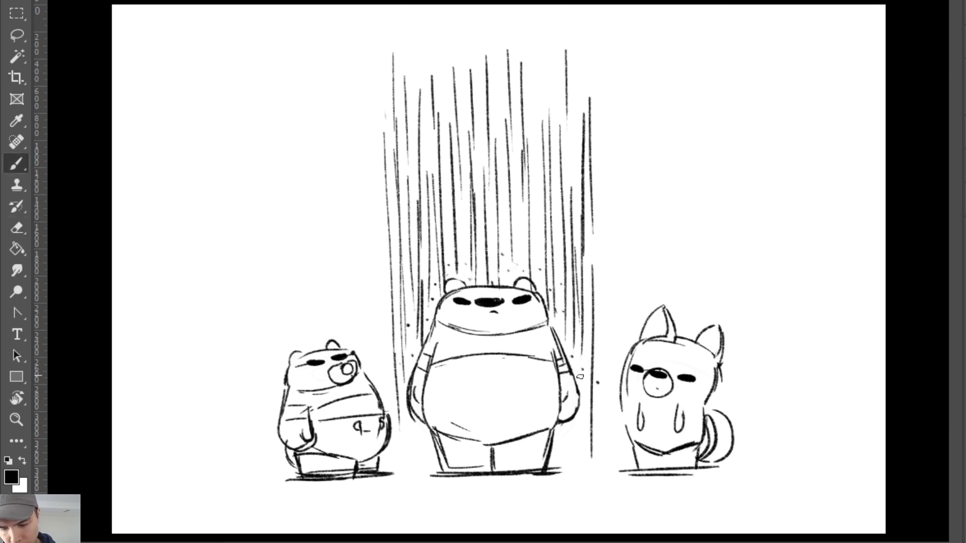
left_click(387, 327)
left_click(380, 346)
left_click(394, 349)
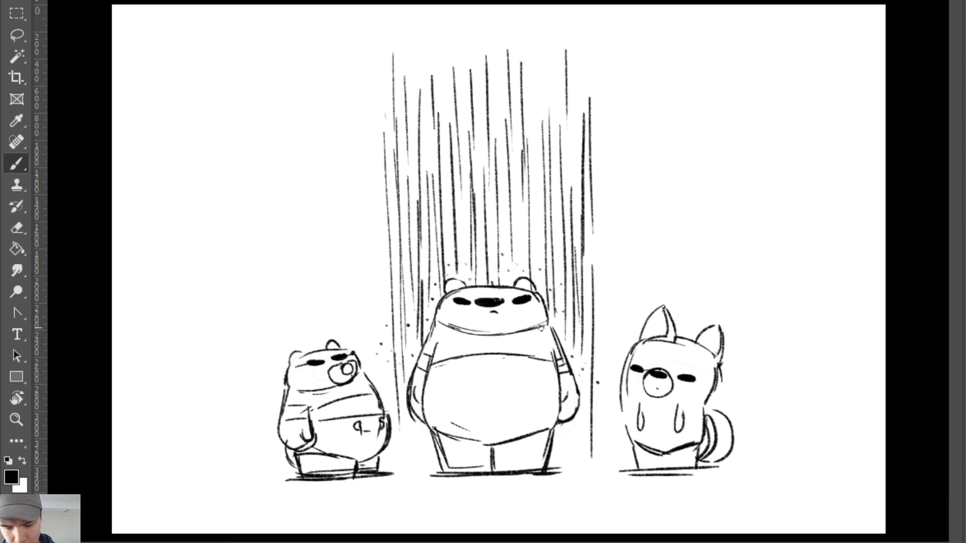
Thicken the rain column with extra vertical lines above the large bear and near the canvas's upper edge.
key("e")
key("b")
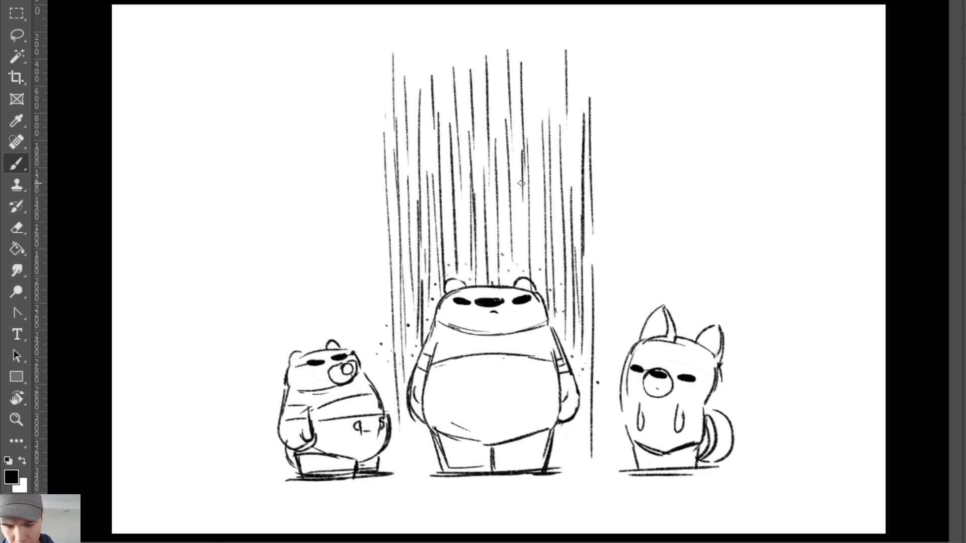
left_click_drag(521, 183, 521, 277)
left_click_drag(530, 200, 534, 259)
left_click_drag(534, 55, 534, 181)
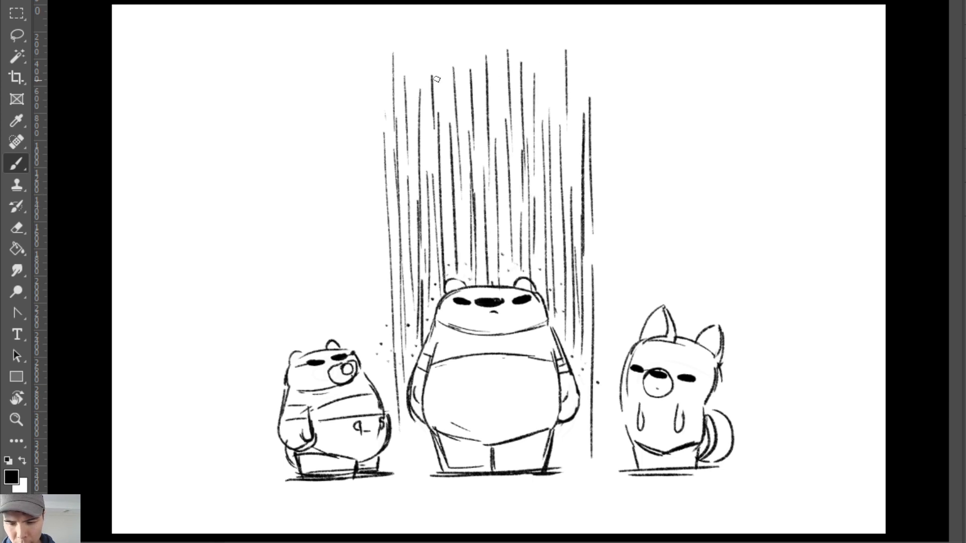
left_click_drag(442, 30, 439, 114)
left_click_drag(423, 51, 424, 164)
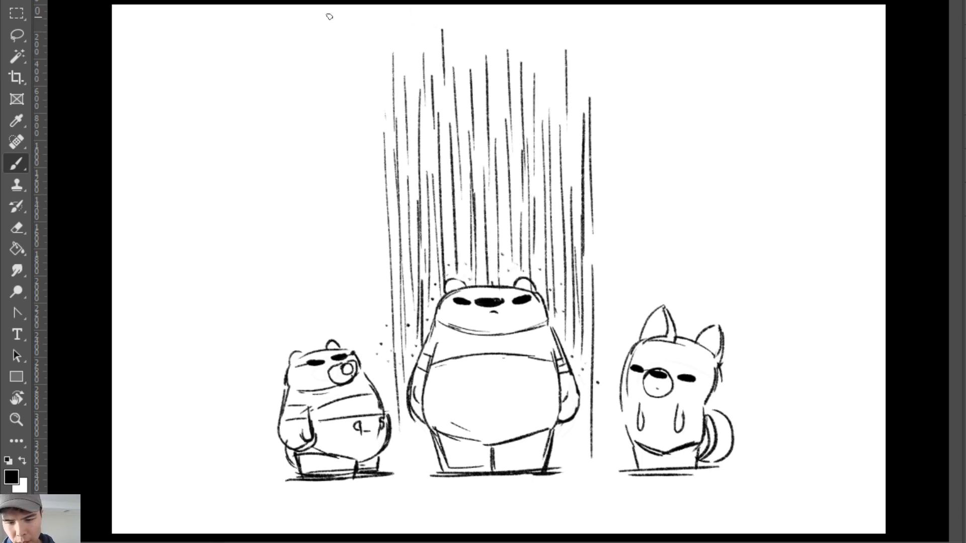
Draw a wide scalloped rain cloud across the top of the rain column, adding small puffs and a connecting rain line.
mouse_move(106, 46)
left_mouse_down()
mouse_move(232, 54)
mouse_move(324, 25)
mouse_move(338, 40)
mouse_move(437, 40)
left_mouse_up()
key("ctrl+z")
mouse_move(258, 28)
left_mouse_down()
mouse_move(388, 50)
mouse_move(451, 43)
mouse_move(551, 57)
mouse_move(593, 34)
left_mouse_up()
mouse_move(508, 21)
left_mouse_down()
mouse_move(540, 26)
mouse_move(563, 16)
left_mouse_up()
left_click_drag(580, 56, 749, 15)
mouse_move(326, 53)
left_mouse_down()
mouse_move(383, 68)
mouse_move(397, 54)
left_mouse_up()
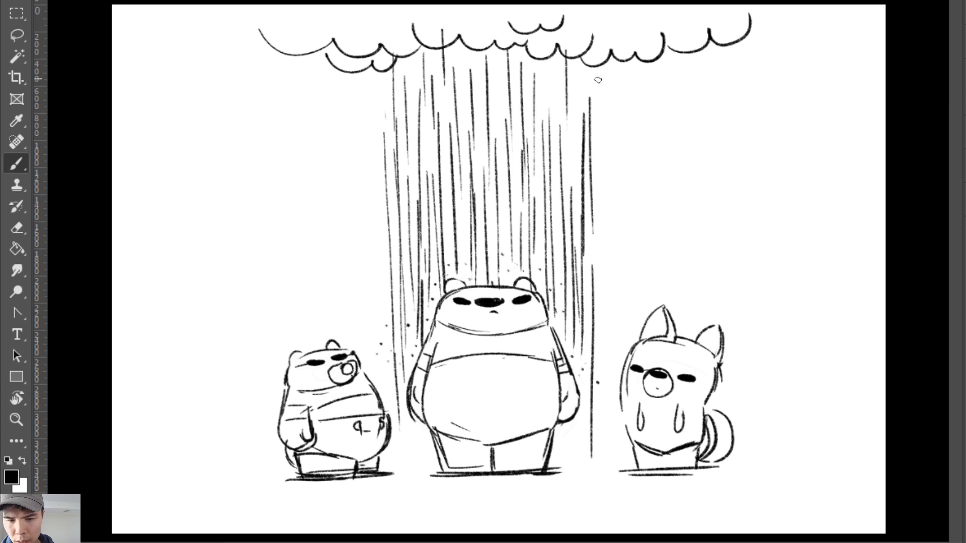
mouse_move(591, 80)
left_mouse_down()
mouse_move(624, 58)
mouse_move(584, 82)
mouse_move(584, 150)
left_mouse_up()
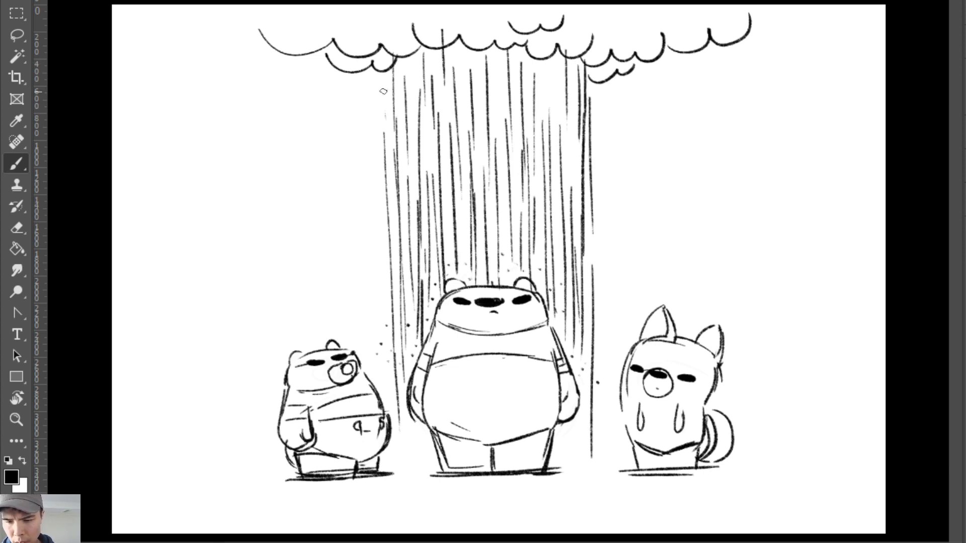
Thicken the rain column with more vertical lines beneath the cloud and along both of its outer edges.
mouse_move(389, 70)
left_mouse_down()
mouse_move(386, 135)
mouse_move(401, 84)
mouse_move(381, 65)
mouse_move(383, 133)
left_mouse_up()
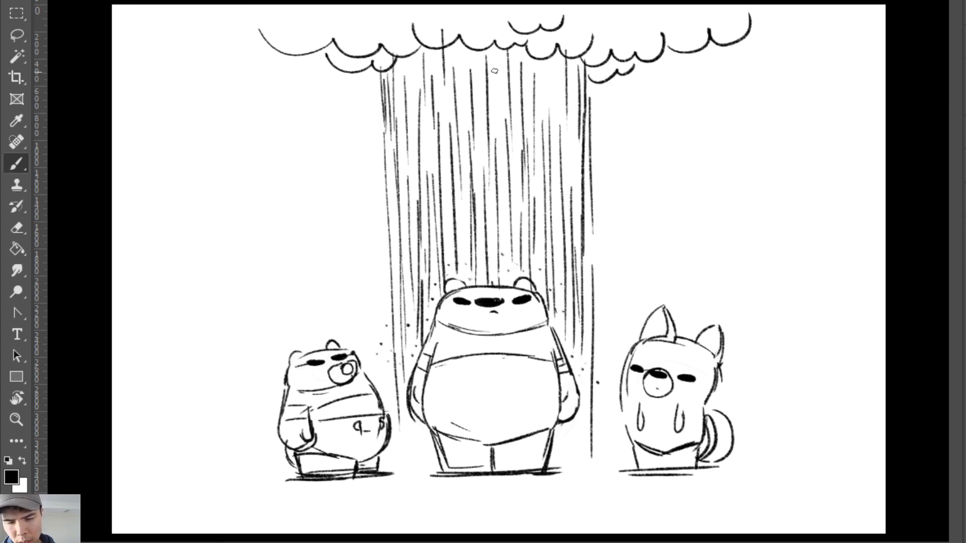
left_click_drag(462, 45, 460, 103)
mouse_move(498, 45)
left_mouse_down()
mouse_move(498, 108)
mouse_move(527, 62)
mouse_move(546, 112)
left_mouse_up()
mouse_move(557, 58)
left_mouse_down()
mouse_move(559, 152)
mouse_move(575, 203)
left_mouse_up()
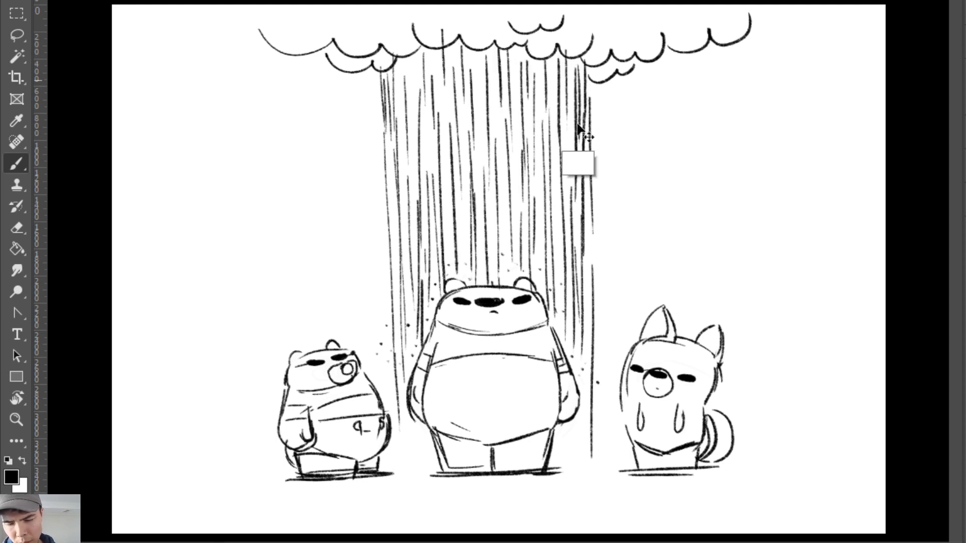
left_click_drag(570, 103, 566, 190)
left_click_drag(586, 75, 594, 218)
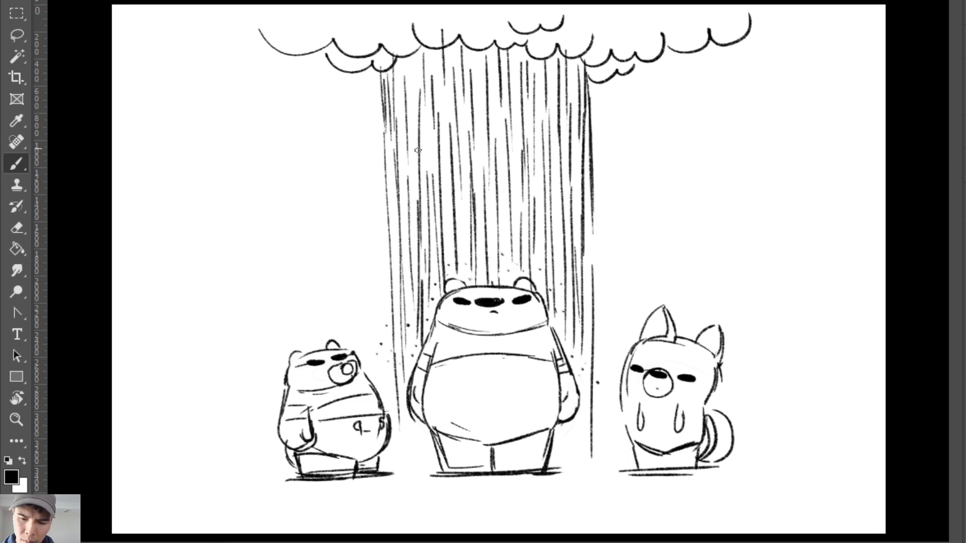
left_click_drag(385, 90, 389, 268)
Extend the rain low beside the small bear and draw an irregular puddle around the large bear's feet.
left_click_drag(397, 397, 396, 450)
mouse_move(405, 414)
left_mouse_down()
mouse_move(408, 468)
mouse_move(415, 463)
mouse_move(399, 482)
mouse_move(510, 496)
mouse_move(576, 475)
mouse_move(461, 479)
mouse_move(525, 476)
left_mouse_up()
mouse_move(444, 476)
left_mouse_down()
mouse_move(542, 478)
mouse_move(489, 487)
mouse_move(560, 482)
mouse_move(553, 478)
left_mouse_up()
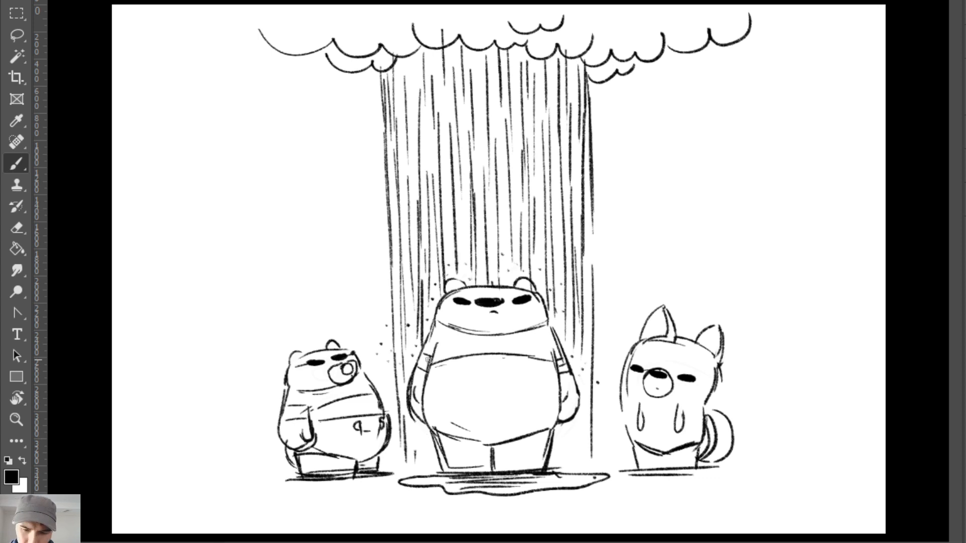
Draw vertical rain streaks over the large bear's face and down the side of its body nearest the dog.
left_click_drag(428, 360, 421, 437)
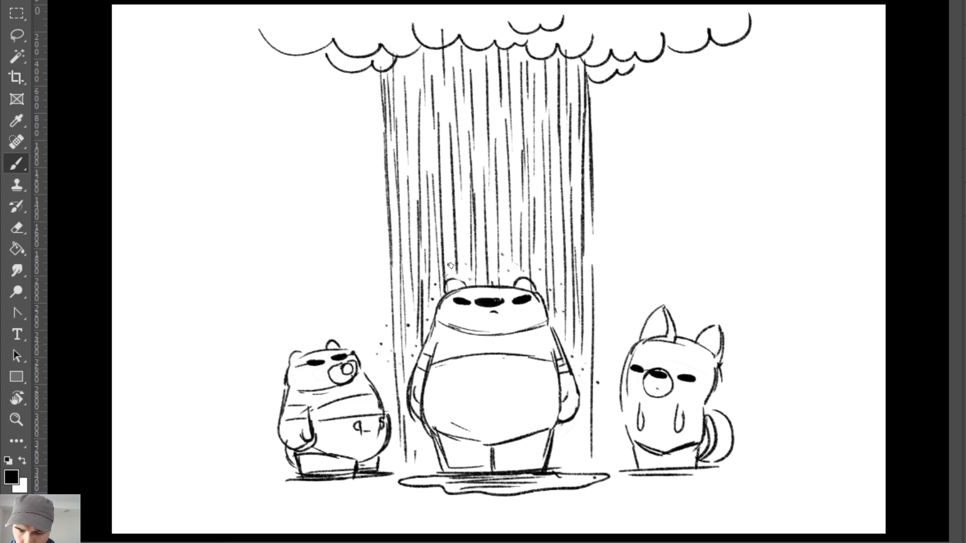
left_click_drag(450, 263, 451, 319)
mouse_move(463, 247)
left_mouse_down()
mouse_move(468, 317)
mouse_move(488, 322)
left_mouse_up()
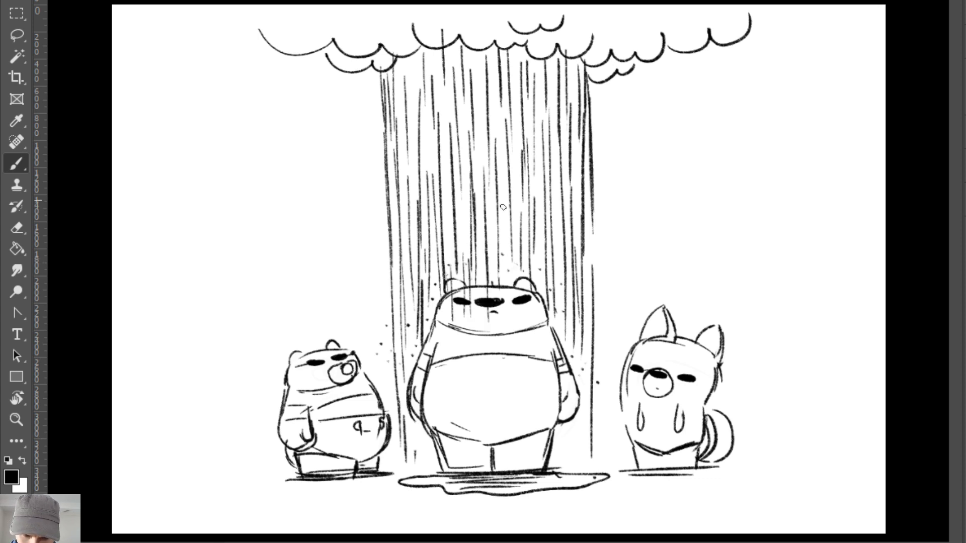
left_click_drag(505, 230, 505, 327)
key("ctrl+z")
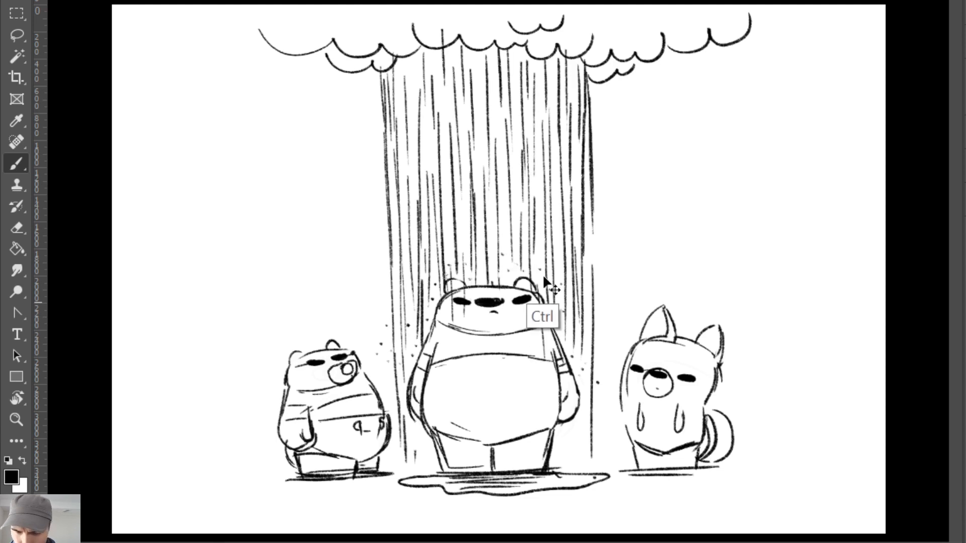
left_click_drag(537, 249, 536, 444)
left_click_drag(546, 284, 548, 443)
left_click_drag(564, 300, 563, 403)
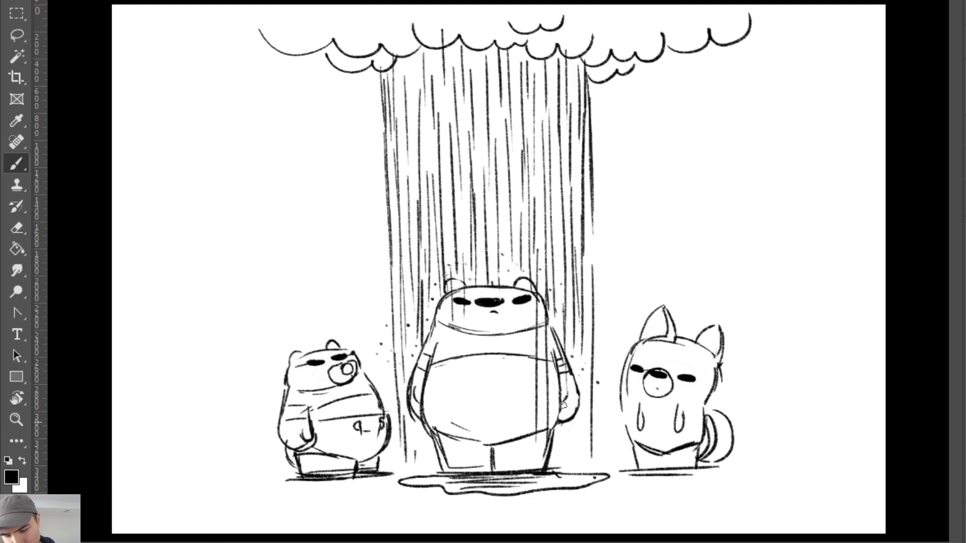
Thicken the outline of the large bear's arm nearest the dog and the hand on its opposite side.
mouse_move(549, 322)
left_mouse_down()
mouse_move(580, 387)
mouse_move(565, 429)
left_mouse_up()
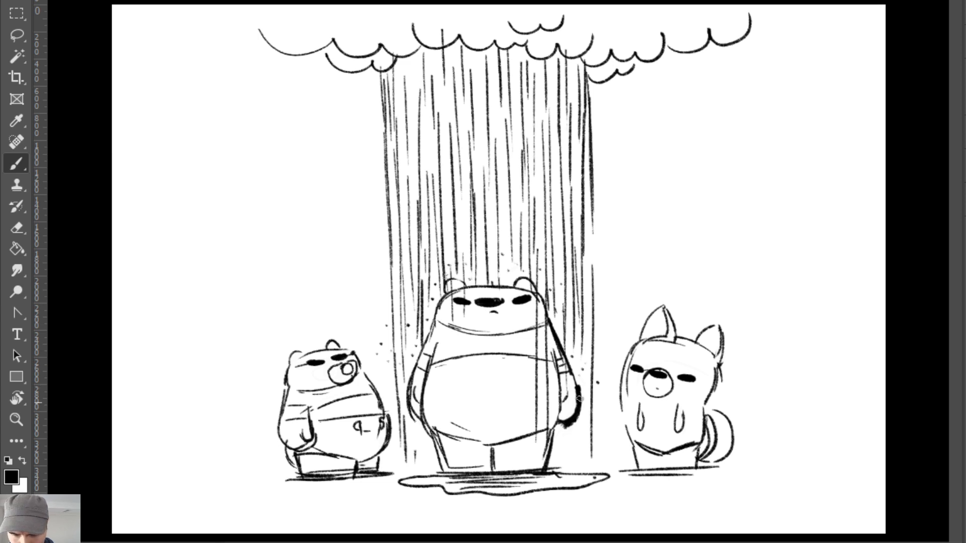
key("ctrl+z")
left_click_drag(578, 388, 567, 428)
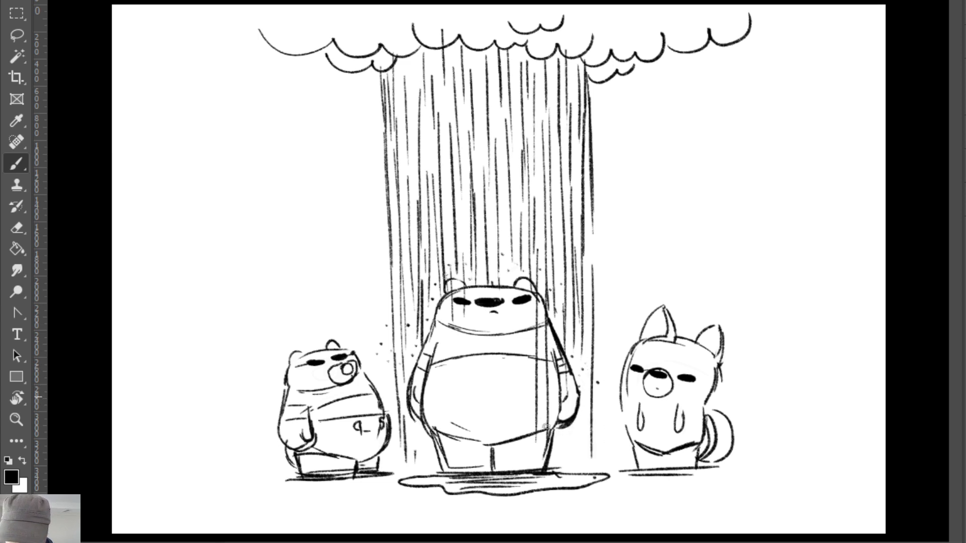
left_click_drag(415, 400, 434, 432)
key("e")
key("b")
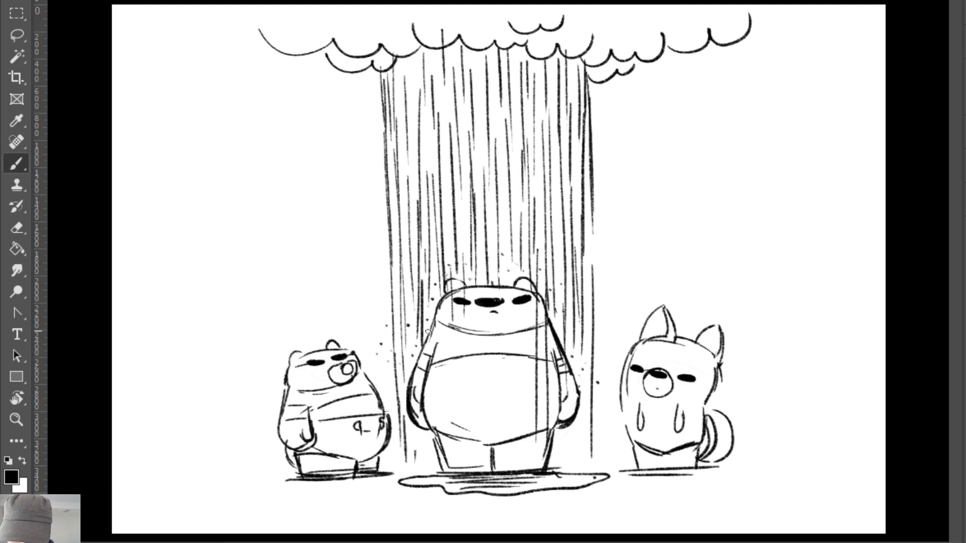
Darken the large bear's shoulder, head outline and both ears with heavier strokes.
left_click_drag(430, 330, 408, 384)
mouse_move(436, 322)
left_mouse_down()
mouse_move(460, 296)
mouse_move(500, 290)
left_mouse_up()
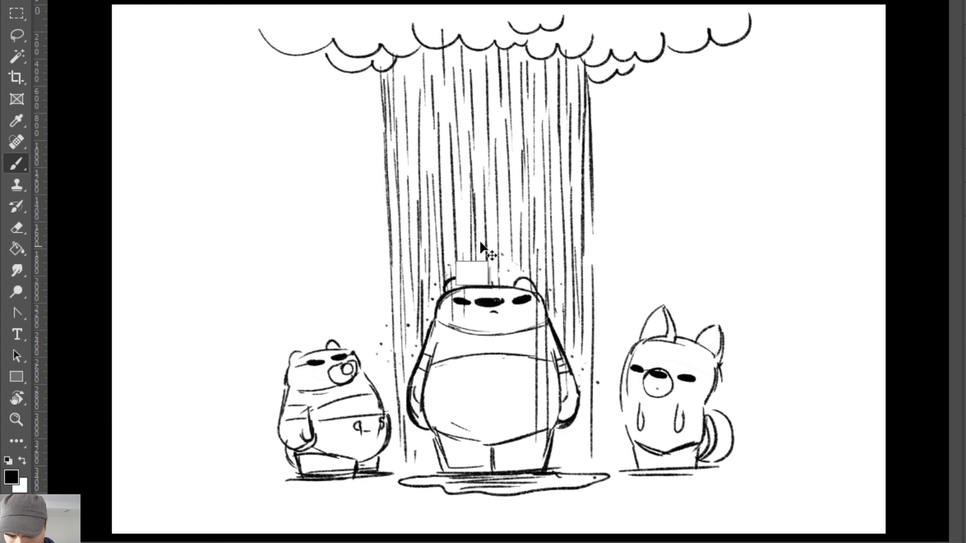
left_click_drag(460, 280, 444, 293)
mouse_move(512, 293)
left_mouse_down()
mouse_move(533, 279)
mouse_move(539, 299)
left_mouse_up()
Add rain streaks down the middle of the large bear and over its arm nearest the small bear.
left_click_drag(482, 350, 482, 409)
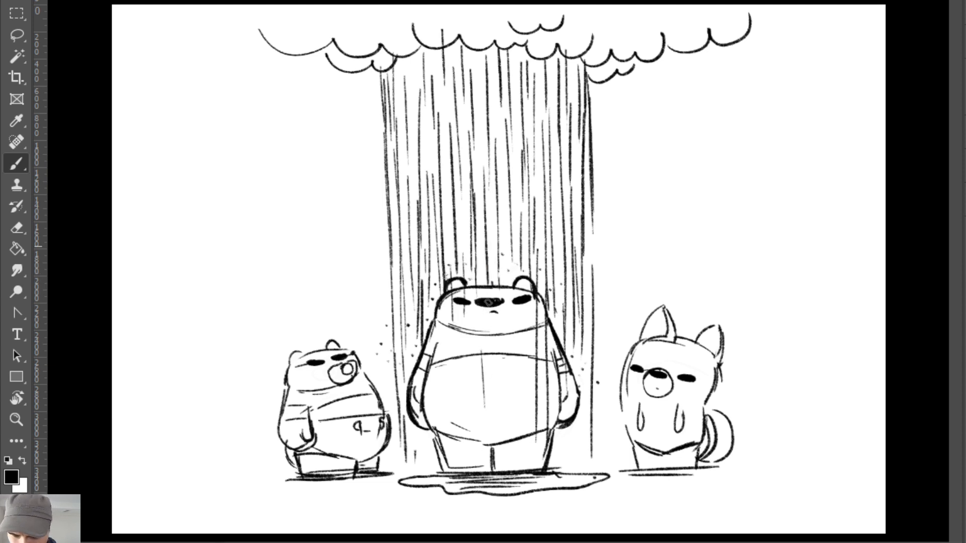
left_click_drag(487, 259, 489, 379)
left_click_drag(444, 234, 446, 425)
key("ctrl+z")
left_click_drag(436, 274, 439, 384)
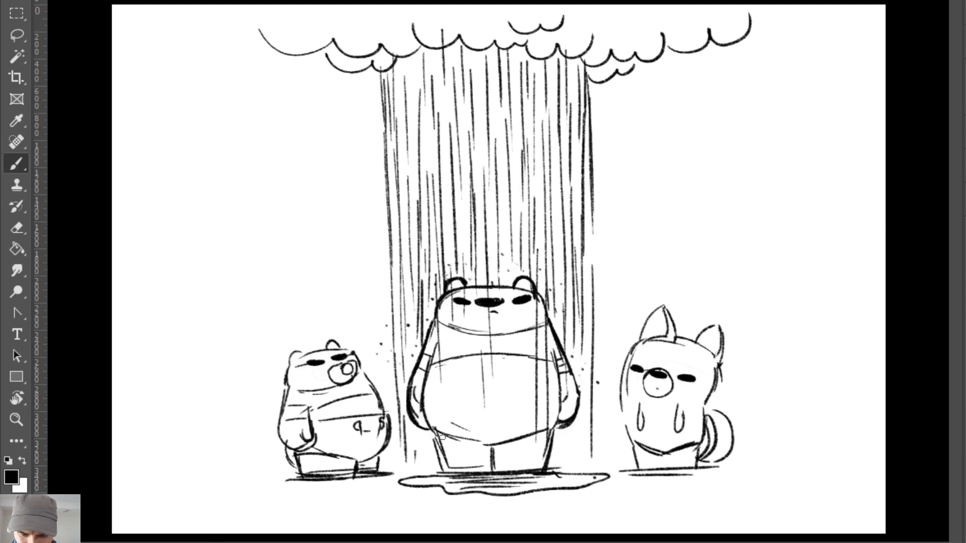
left_click_drag(440, 304, 441, 393)
left_click_drag(421, 361, 423, 435)
left_click_drag(429, 338, 434, 405)
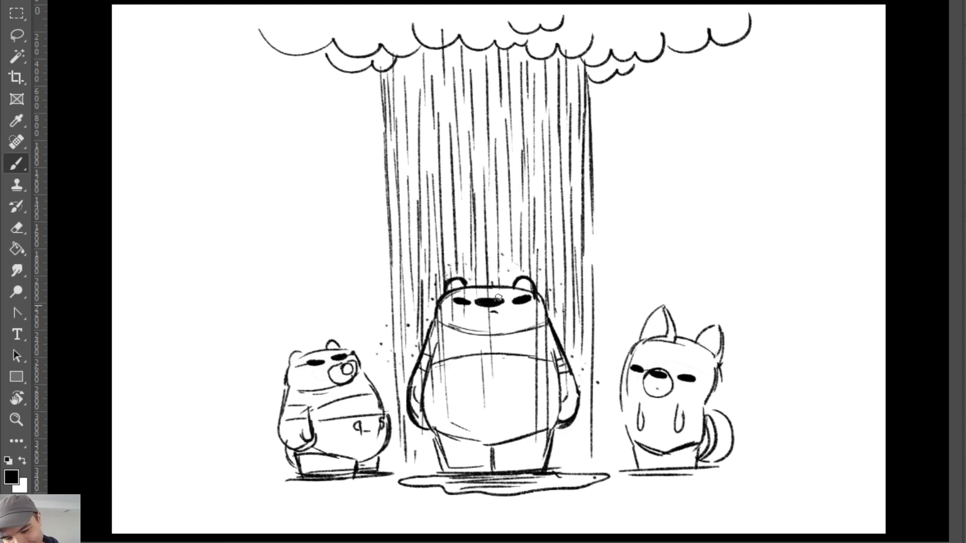
Draw rain streaks from above the large bear's head down between its nose and eye onto its belly.
left_click_drag(497, 270, 503, 353)
left_click_drag(514, 254, 515, 355)
key("ctrl+z")
left_click_drag(508, 256, 502, 352)
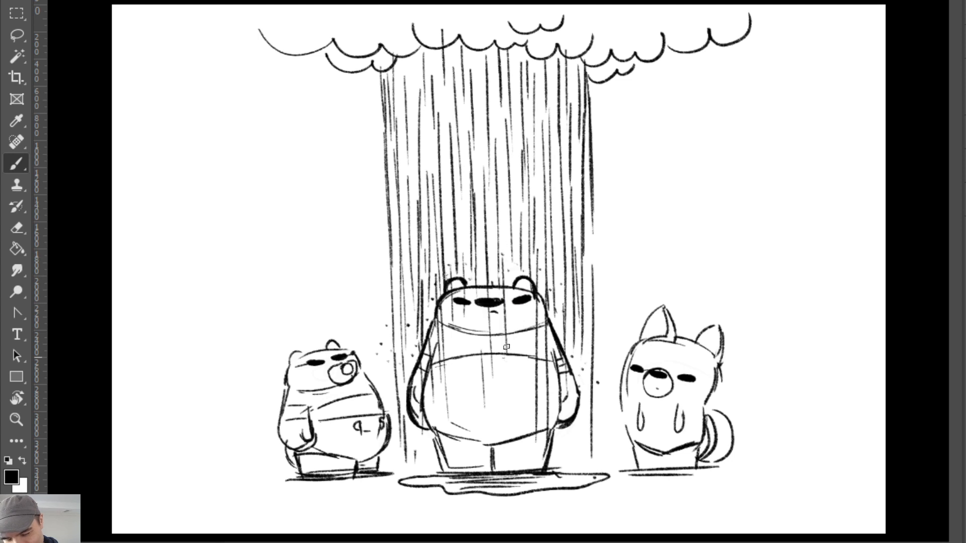
left_click_drag(517, 304, 517, 322)
key("ctrl+z")
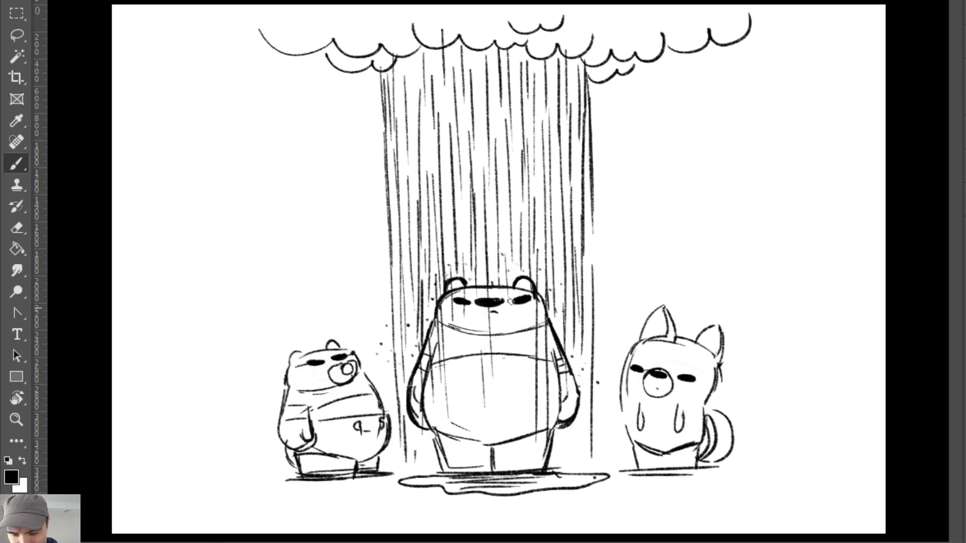
left_click_drag(506, 251, 507, 343)
left_click_drag(513, 271, 508, 406)
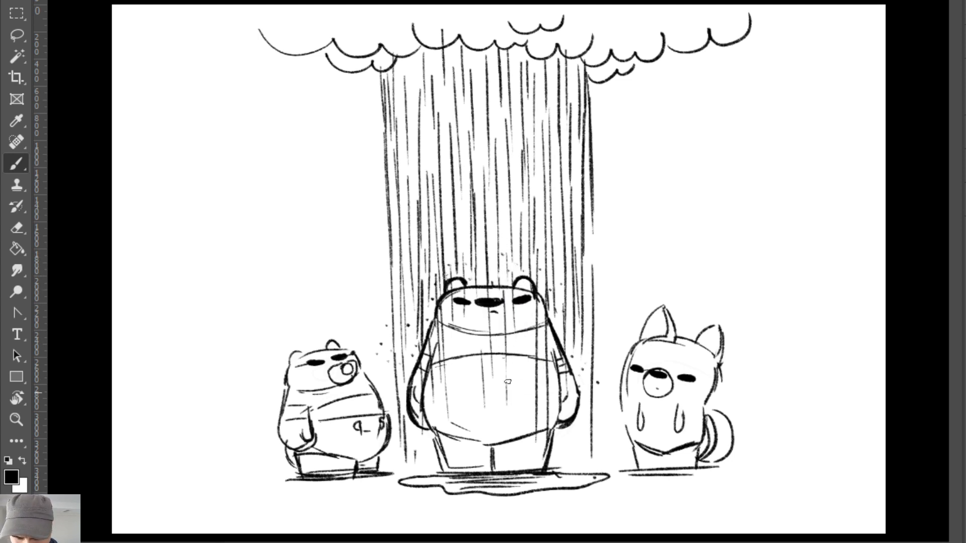
Add short rain streaks below the large bear's hand near the dog, across its lower belly and on its chest.
left_click_drag(523, 299, 525, 363)
left_click_drag(572, 383, 573, 444)
left_click_drag(584, 358, 584, 421)
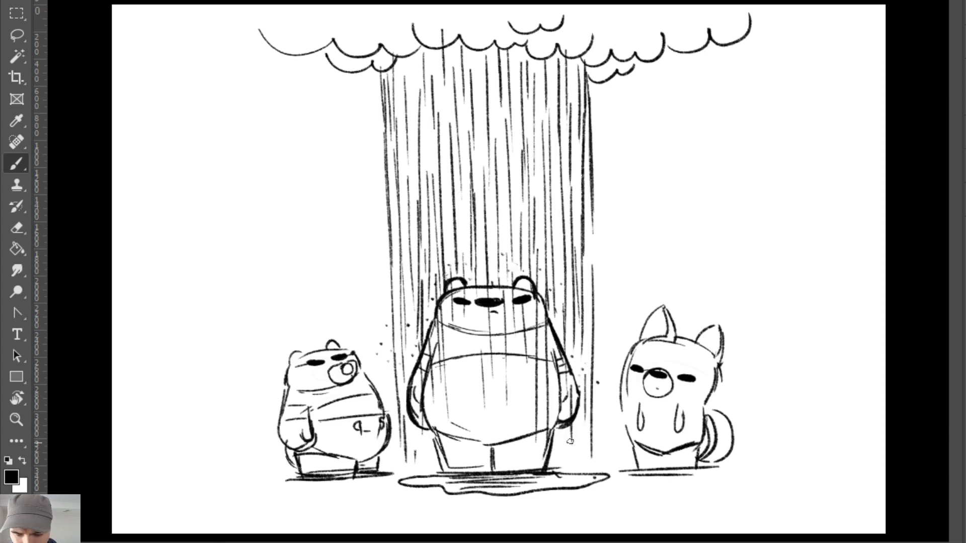
left_click_drag(513, 401, 523, 434)
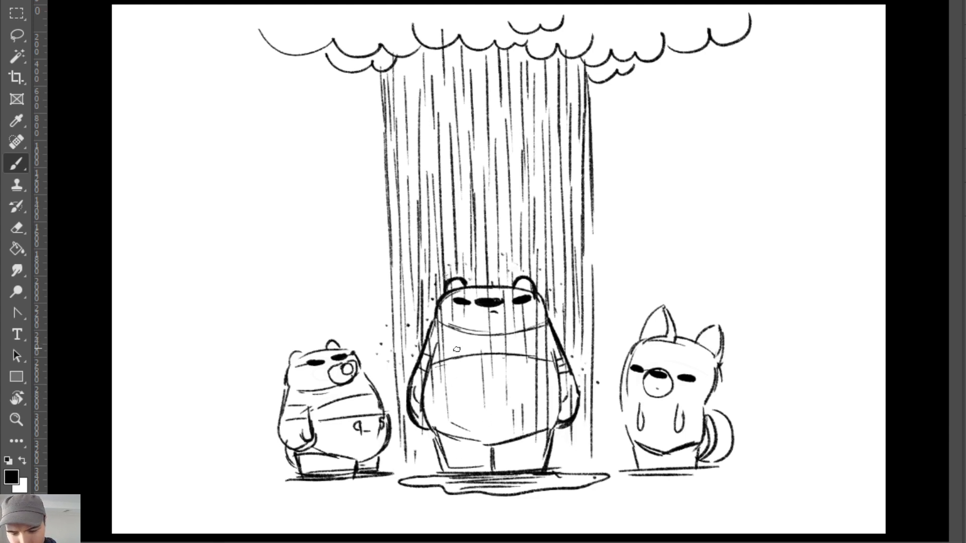
left_click_drag(458, 349, 447, 464)
Thicken the outlines of the large bear's legs and the lower edge of its belly.
mouse_move(435, 398)
left_mouse_down()
mouse_move(437, 431)
mouse_move(425, 426)
mouse_move(433, 469)
left_mouse_up()
mouse_move(436, 430)
left_mouse_down()
mouse_move(483, 445)
mouse_move(550, 434)
mouse_move(559, 423)
mouse_move(548, 472)
left_mouse_up()
right_click(558, 413)
key("Escape")
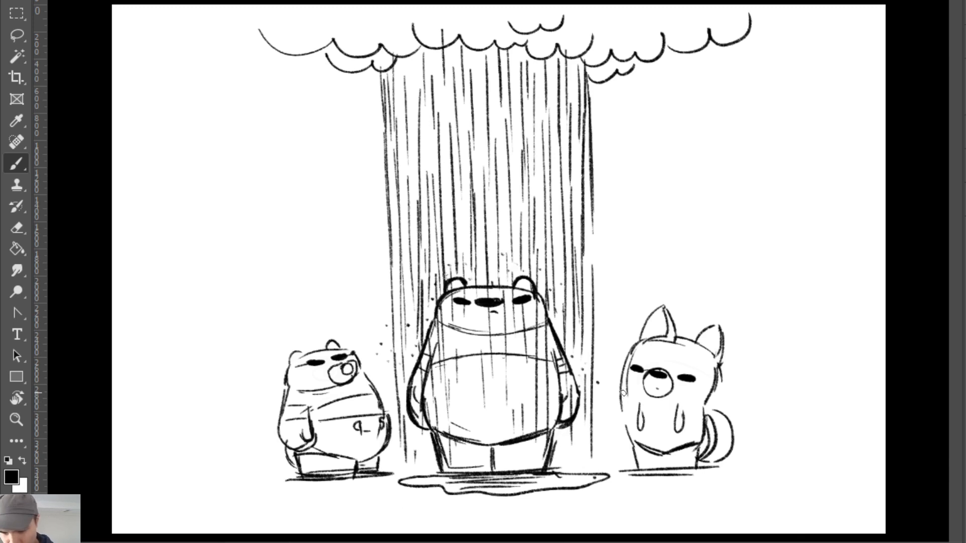
Reinforce the outline of the dog's lower body beside its tail.
mouse_move(622, 394)
left_mouse_down()
mouse_move(633, 471)
mouse_move(630, 462)
mouse_move(663, 469)
left_mouse_up()
key("ctrl+z")
left_click_drag(706, 402, 695, 449)
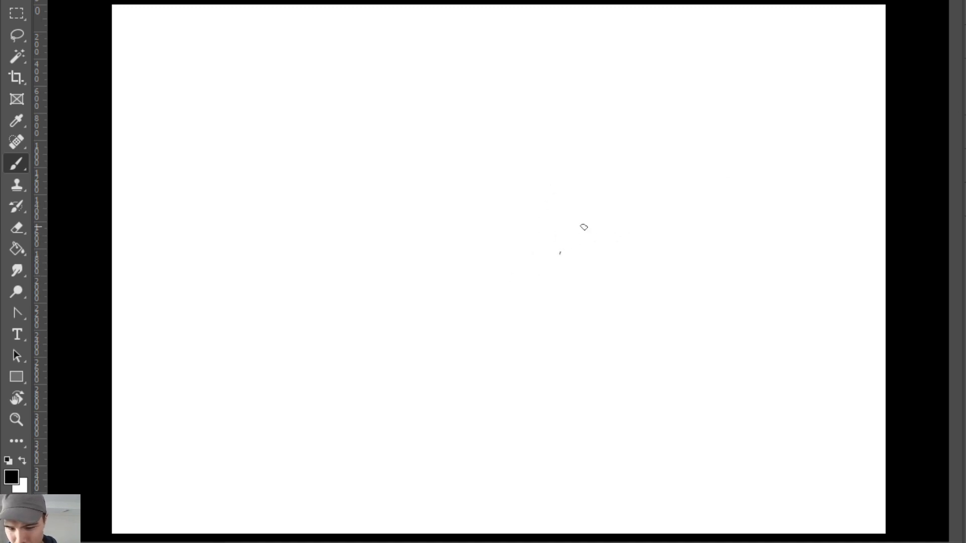
key("e")
key("b")
left_click_drag(570, 246, 577, 236)
left_click_drag(588, 225, 655, 227)
key("ctrl+z")
key("e")
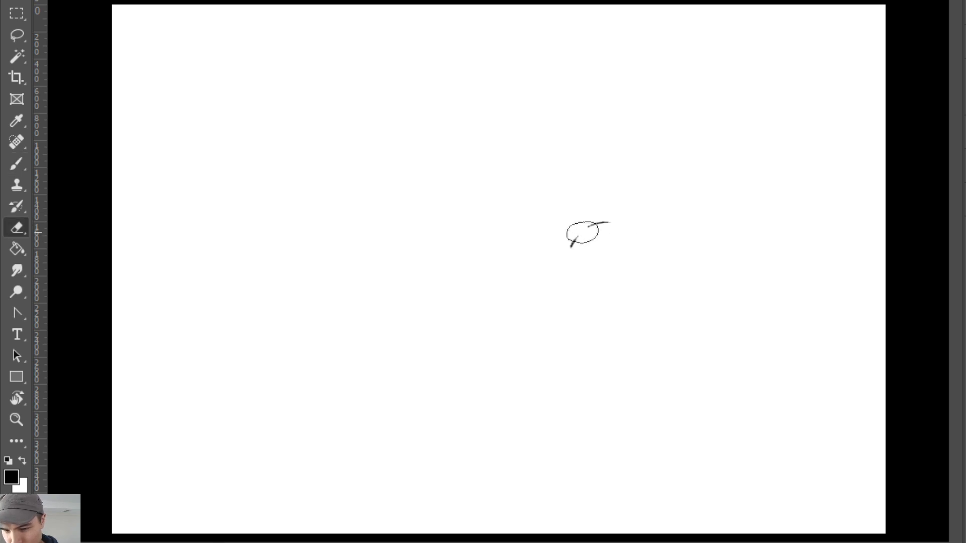
key("b")
mouse_move(578, 234)
left_mouse_down()
mouse_move(571, 246)
mouse_move(623, 221)
mouse_move(672, 221)
mouse_move(686, 241)
left_mouse_up()
key("ctrl+z")
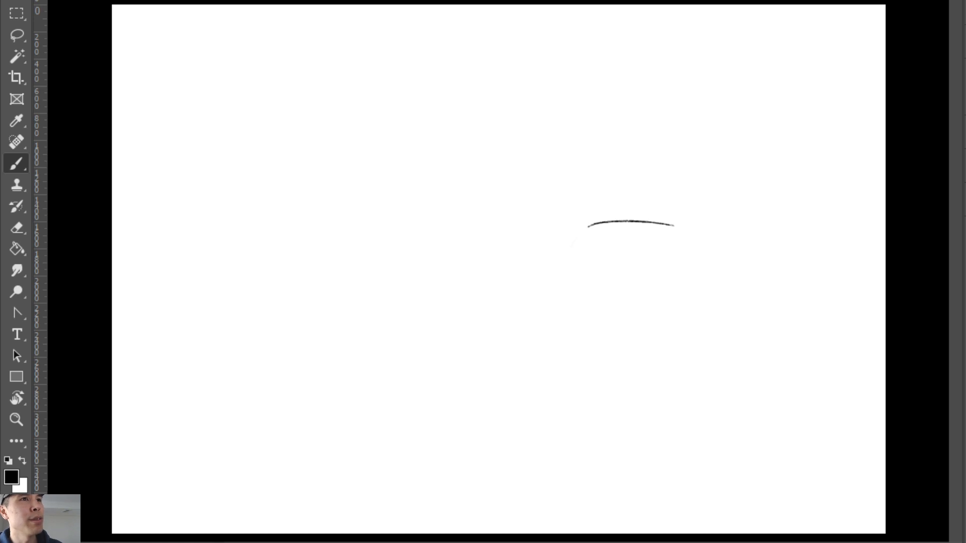
key("e")
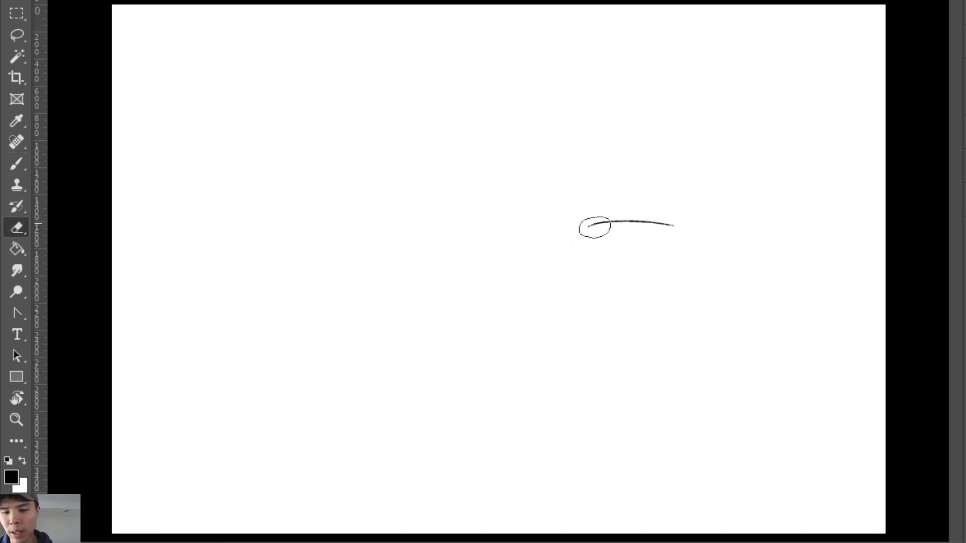
left_click_drag(592, 226, 653, 224)
key("b")
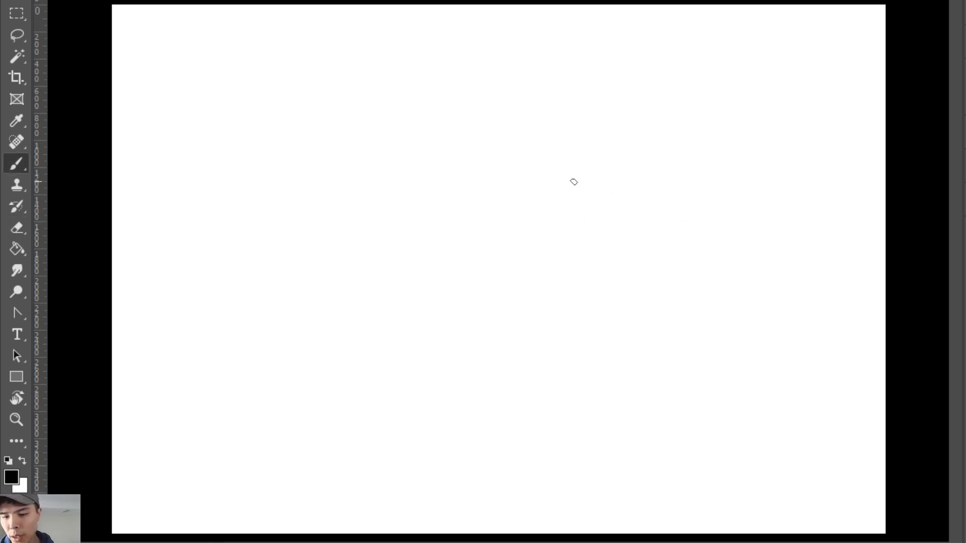
left_click_drag(574, 182, 658, 179)
key("ctrl+z")
mouse_move(578, 185)
left_mouse_down()
mouse_move(558, 209)
mouse_move(564, 216)
mouse_move(611, 180)
mouse_move(648, 178)
mouse_move(680, 185)
mouse_move(688, 211)
mouse_move(647, 177)
mouse_move(551, 226)
left_mouse_up()
key("ctrl+z")
key("e")
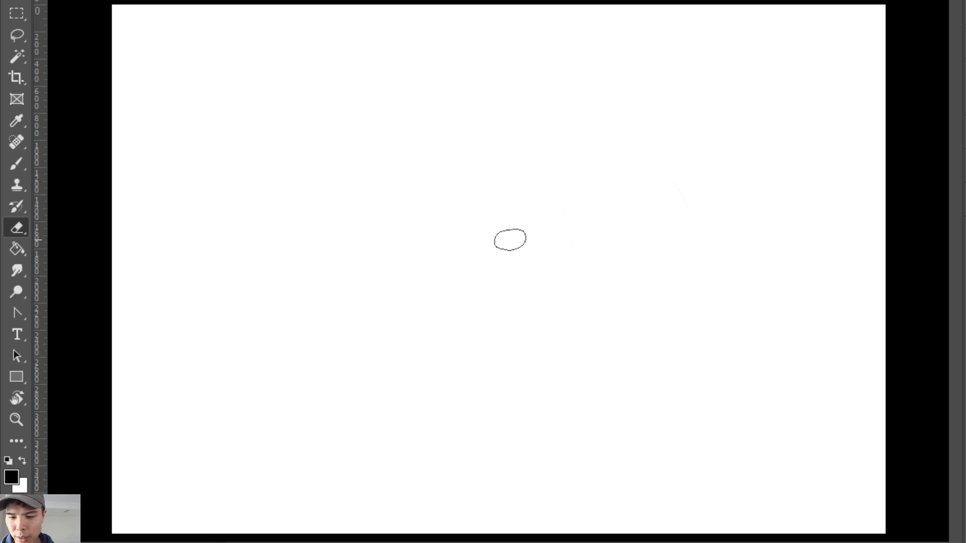
key("b")
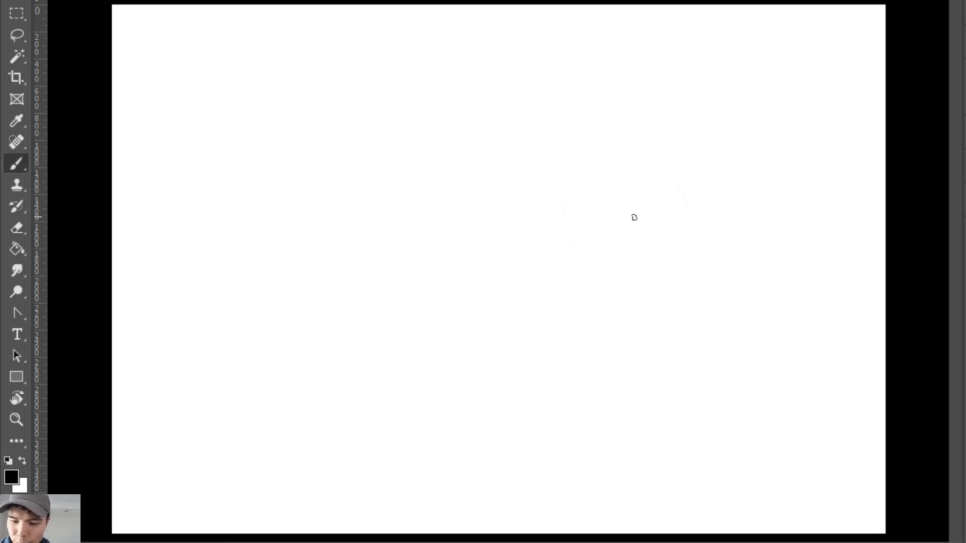
mouse_move(634, 216)
left_mouse_down()
mouse_move(619, 220)
mouse_move(707, 219)
left_mouse_up()
mouse_move(669, 219)
left_mouse_down()
mouse_move(706, 224)
mouse_move(667, 213)
mouse_move(709, 227)
mouse_move(645, 225)
mouse_move(685, 216)
mouse_move(616, 234)
left_mouse_up()
key("e")
key("b")
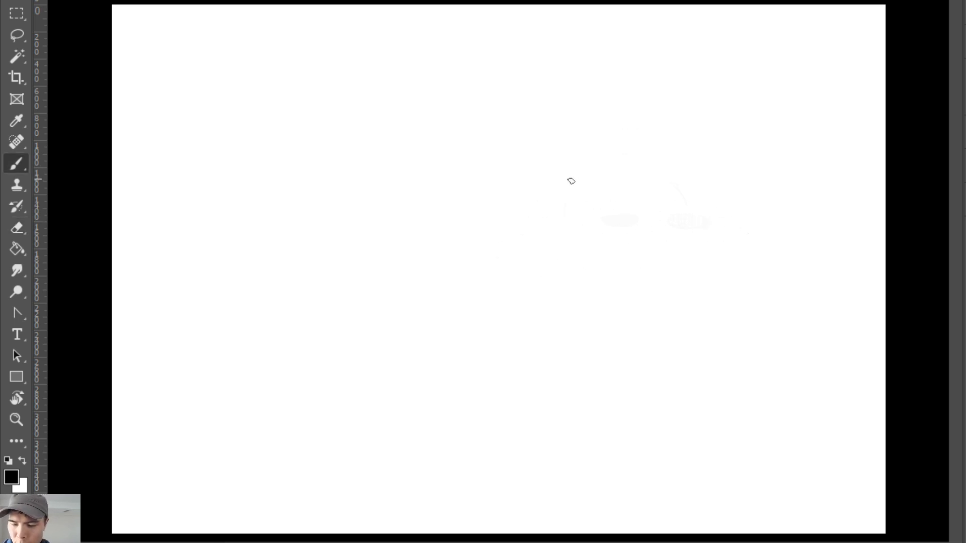
left_click_drag(565, 189, 563, 200)
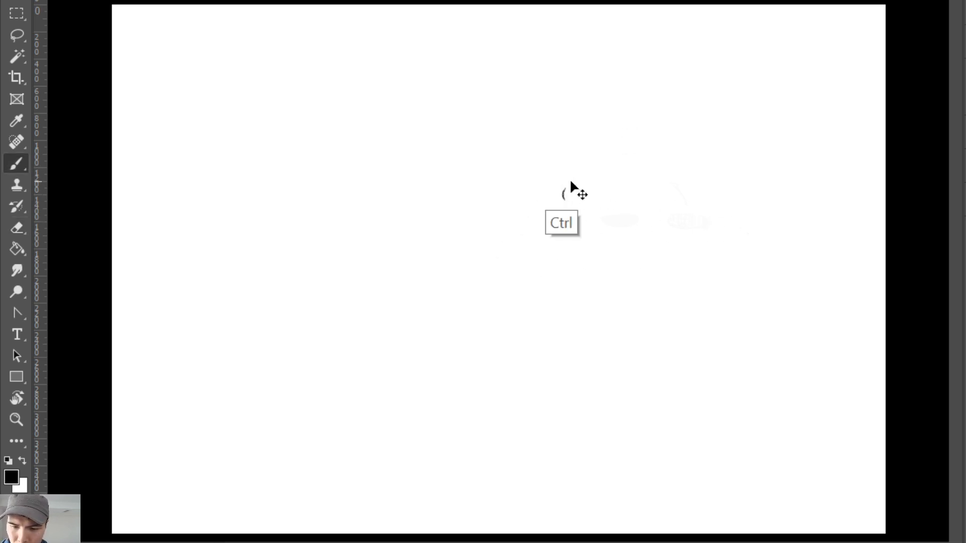
key("ctrl+z")
Sketch the curved top of a wide head with short sides in the upper middle of the blank canvas.
mouse_move(472, 189)
left_mouse_down()
mouse_move(502, 167)
mouse_move(593, 171)
mouse_move(606, 201)
left_mouse_up()
key("ctrl+z")
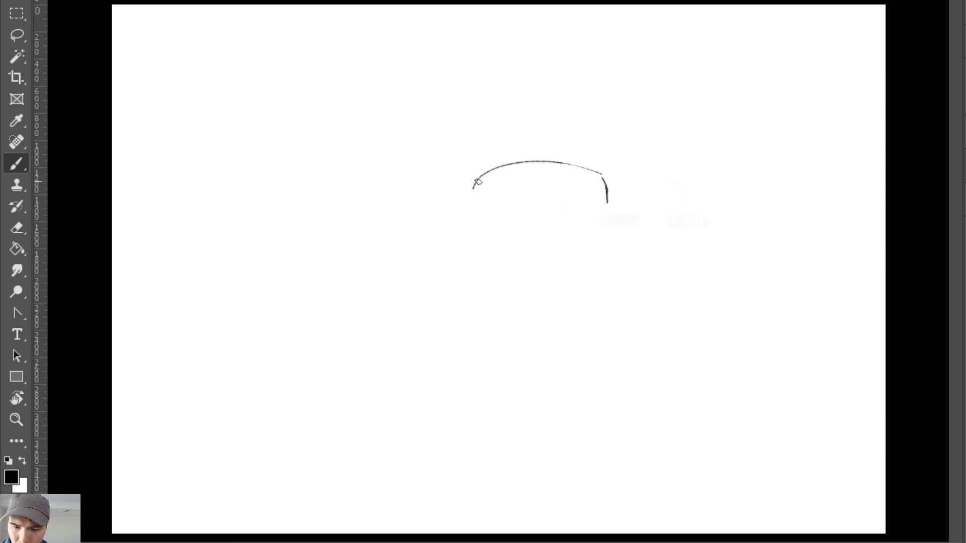
left_click_drag(477, 181, 470, 206)
key("e")
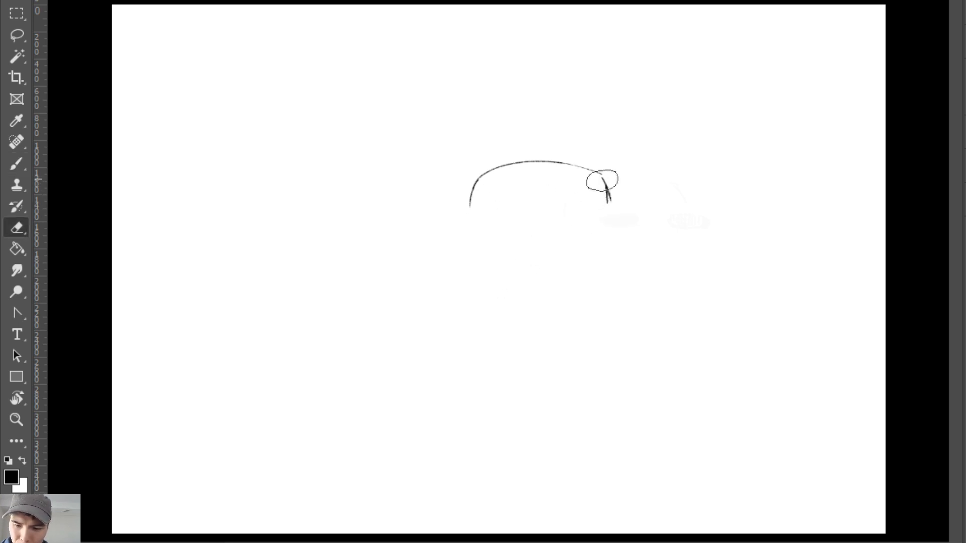
key("b")
left_click_drag(604, 182, 610, 200)
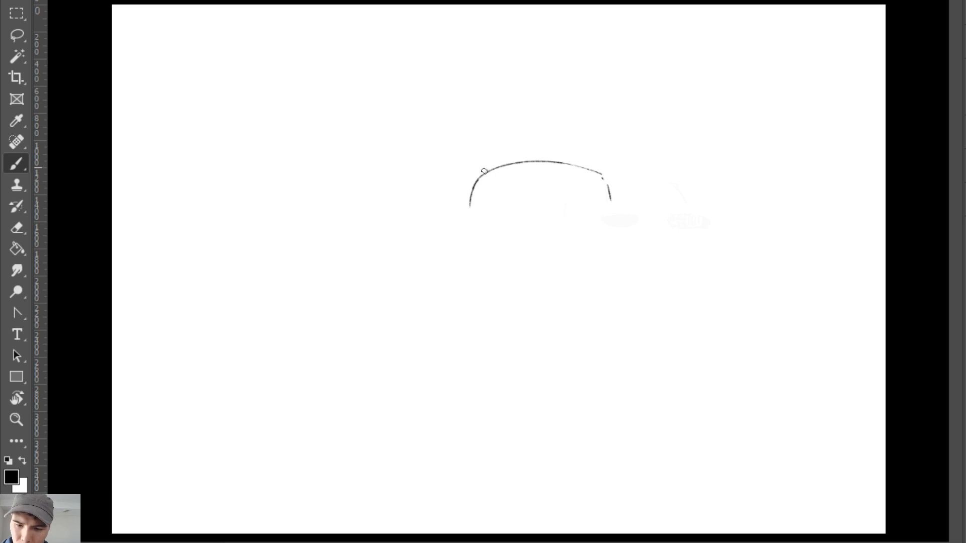
Add two small rounded ears on top of the head and refine its outline with the eraser and brush.
mouse_move(484, 172)
left_mouse_down()
mouse_move(485, 160)
mouse_move(506, 156)
left_mouse_up()
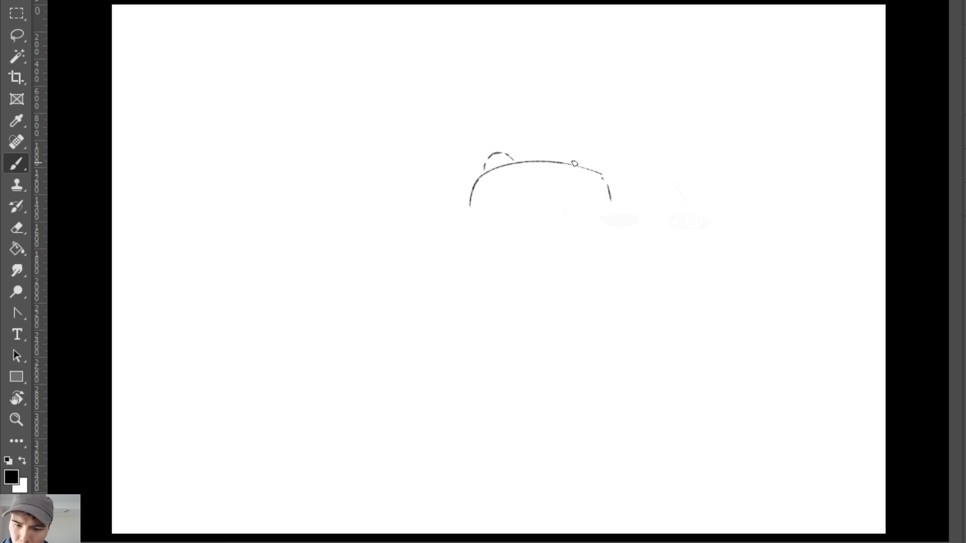
mouse_move(577, 156)
left_mouse_down()
mouse_move(600, 181)
mouse_move(532, 163)
mouse_move(552, 163)
mouse_move(469, 189)
left_mouse_up()
key("e")
key("b")
key("e")
key("b")
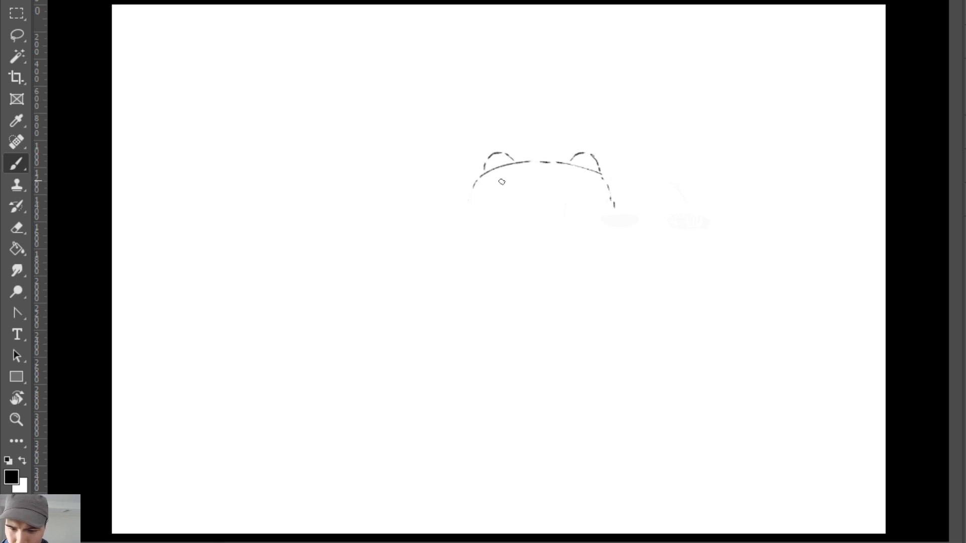
Draw two narrow shaded oval eyes, a wider shaded nose between them and a small mouth mark on the bear's face.
mouse_move(491, 189)
left_mouse_down()
mouse_move(544, 197)
mouse_move(526, 188)
mouse_move(547, 190)
left_mouse_up()
key("ctrl+z")
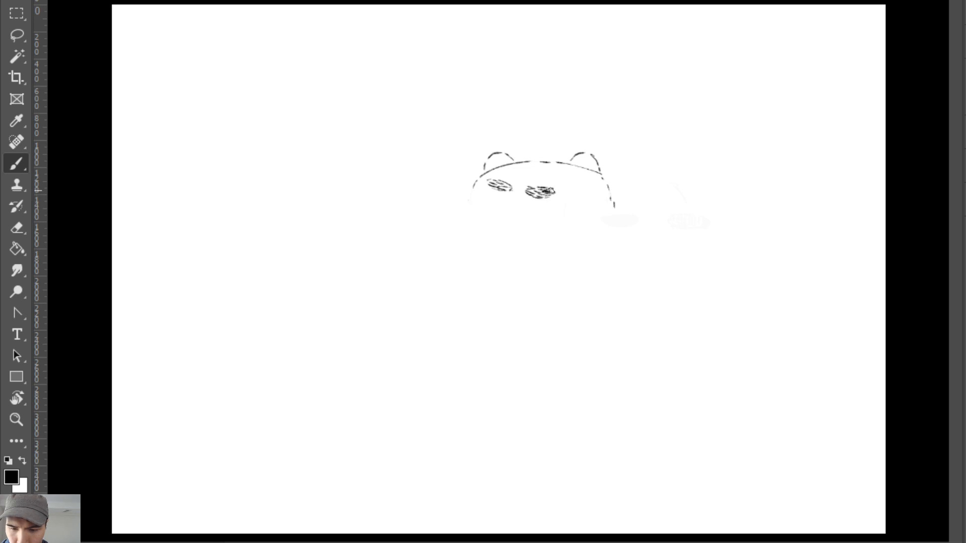
left_click_drag(547, 198, 562, 190)
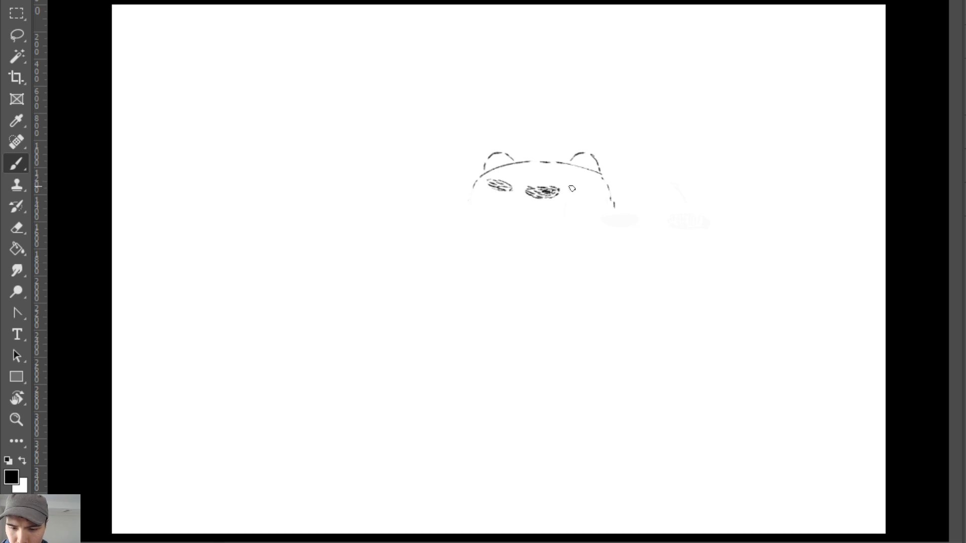
left_click_drag(571, 193, 579, 188)
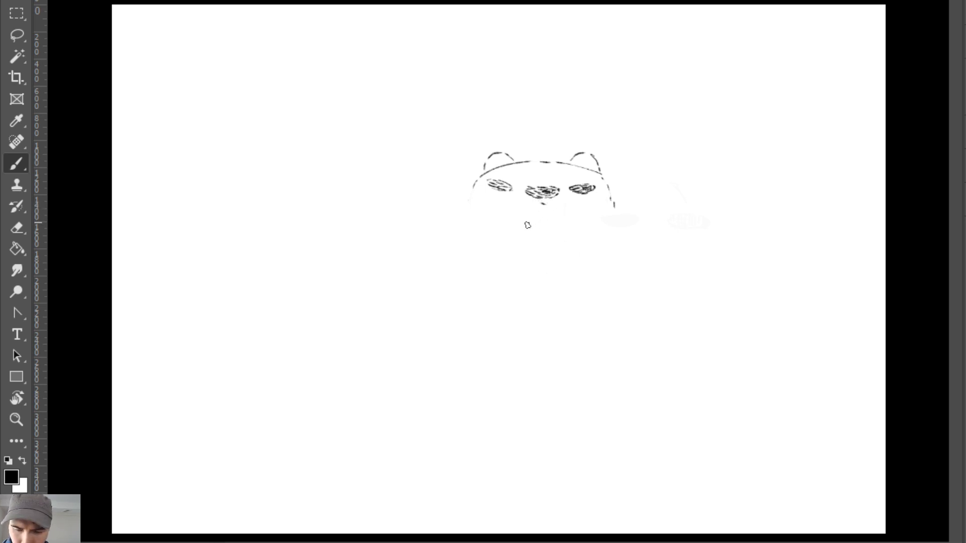
Redraw and extend both sides of the bear's head downward.
key("e")
key("b")
left_click_drag(604, 173, 620, 212)
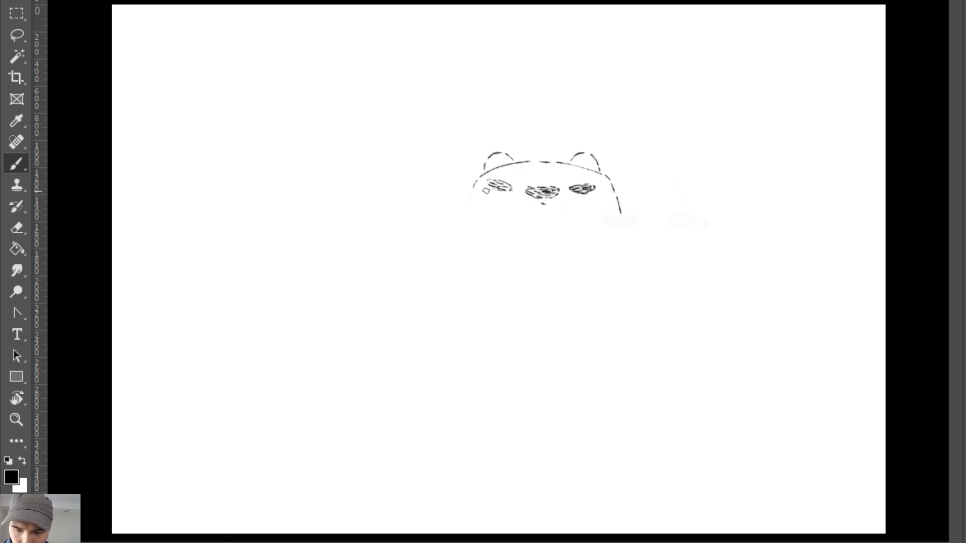
left_click_drag(474, 185, 470, 210)
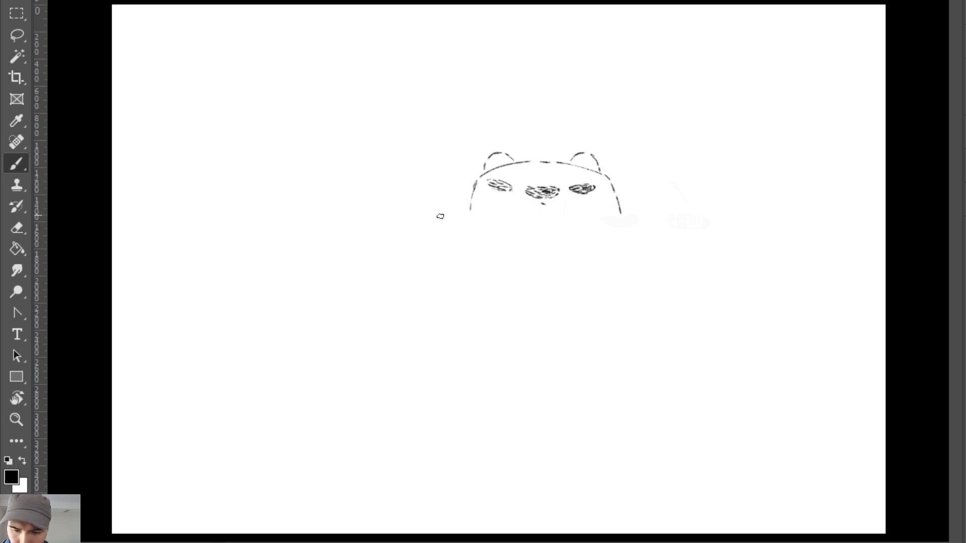
Move the head sketch right and slightly up on the canvas, and draw a curved chin line beneath the face.
key("v")
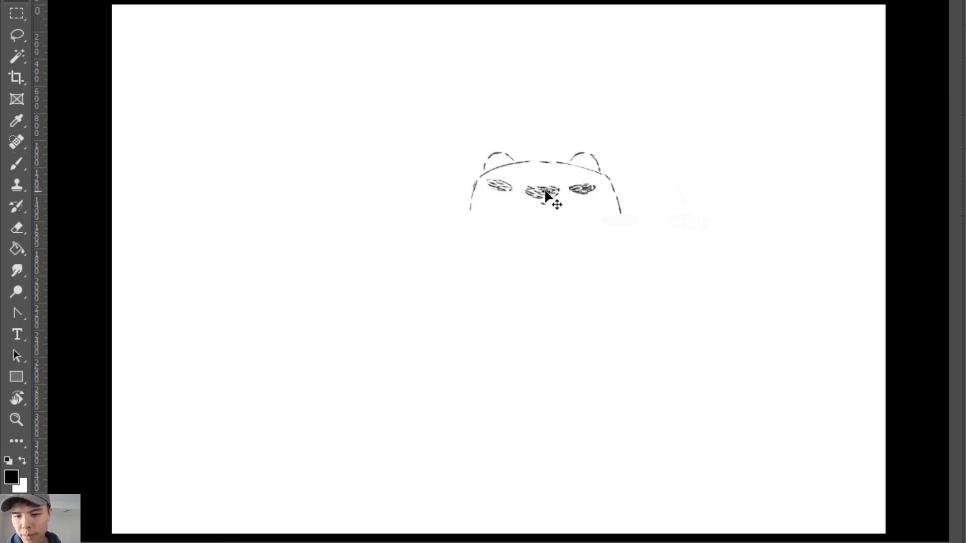
mouse_move(548, 198)
left_mouse_down()
mouse_move(637, 187)
mouse_move(620, 182)
left_mouse_up()
key("b")
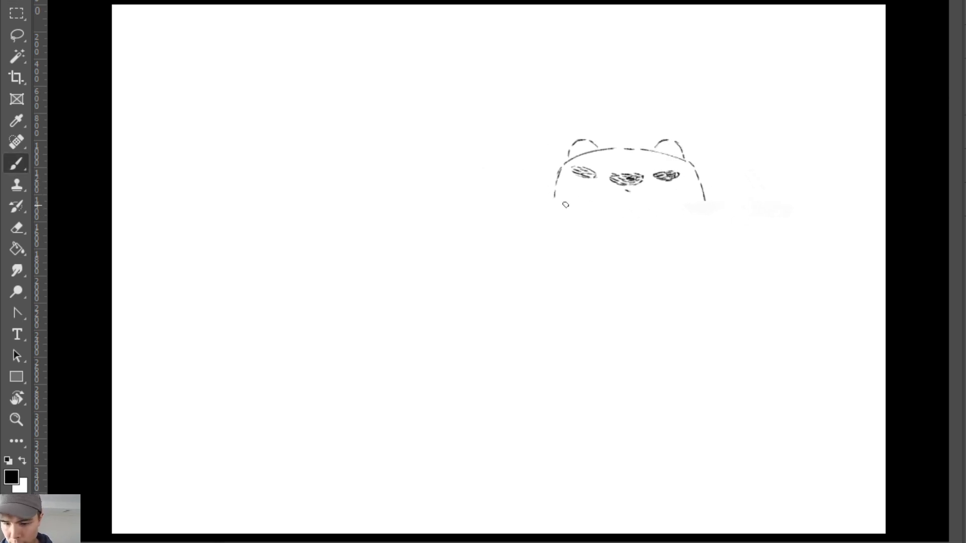
mouse_move(558, 199)
left_mouse_down()
mouse_move(647, 213)
mouse_move(630, 216)
mouse_move(690, 201)
left_mouse_up()
left_click_drag(607, 213, 646, 213)
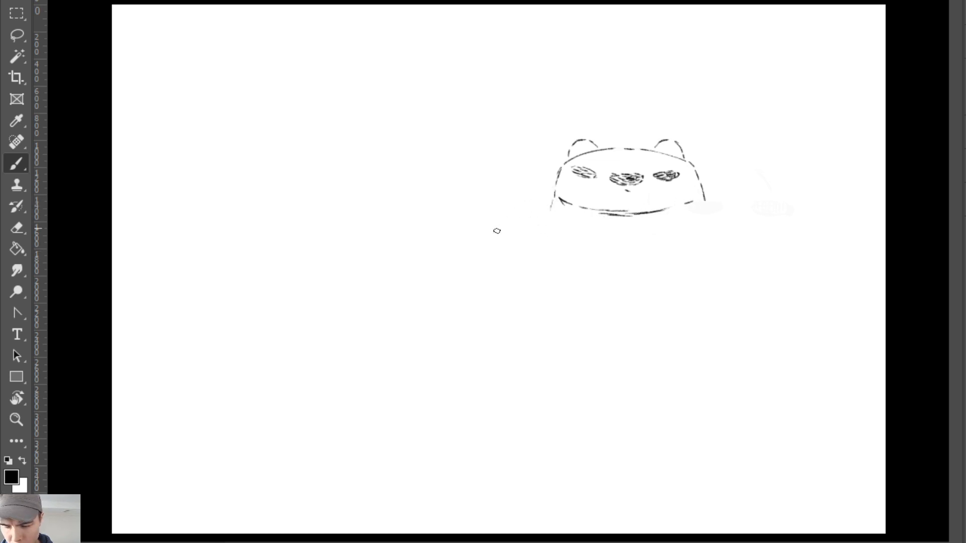
Sketch an arm stretching out to the left from below the head, ending in a hand with a rounded thumb.
left_click_drag(516, 215, 553, 203)
key("ctrl+z")
key("ctrl+z")
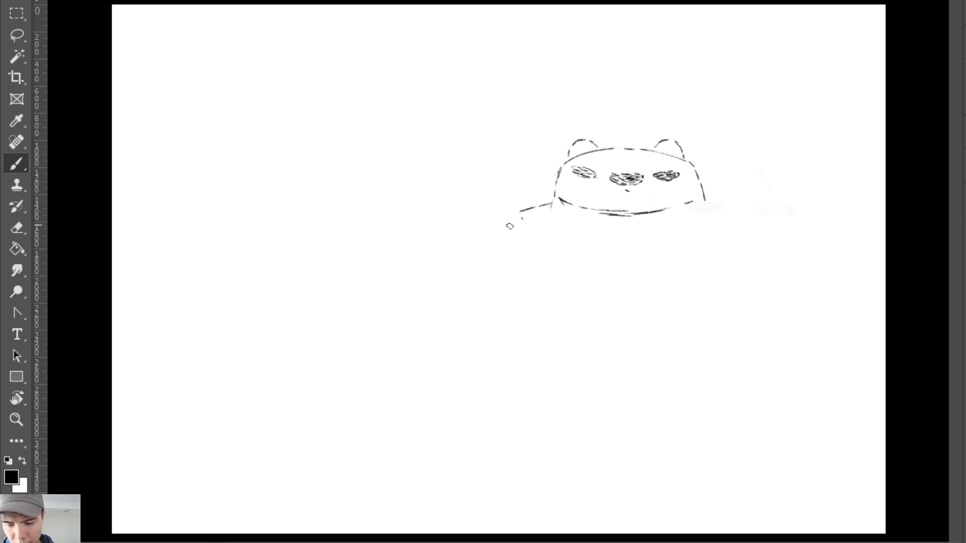
mouse_move(505, 251)
left_mouse_down()
mouse_move(522, 250)
mouse_move(527, 229)
mouse_move(498, 218)
mouse_move(483, 244)
mouse_move(485, 225)
mouse_move(486, 256)
mouse_move(495, 247)
mouse_move(475, 245)
mouse_move(501, 232)
left_mouse_up()
key("bracketright")
key("bracketright")
key("bracketright")
key("bracketright")
key("e")
key("b")
key("ctrl+z")
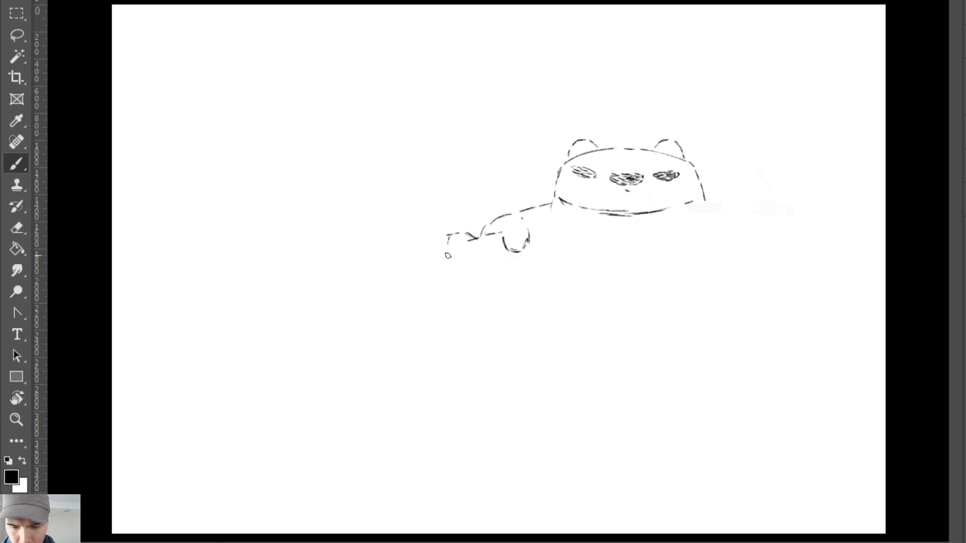
Outline the front rim of the flashlight-like object in the hand and draw two long diverging beam lines from it.
left_click_drag(447, 237, 458, 283)
mouse_move(449, 238)
left_mouse_down()
mouse_move(461, 281)
mouse_move(446, 246)
left_mouse_up()
key("e")
key("b")
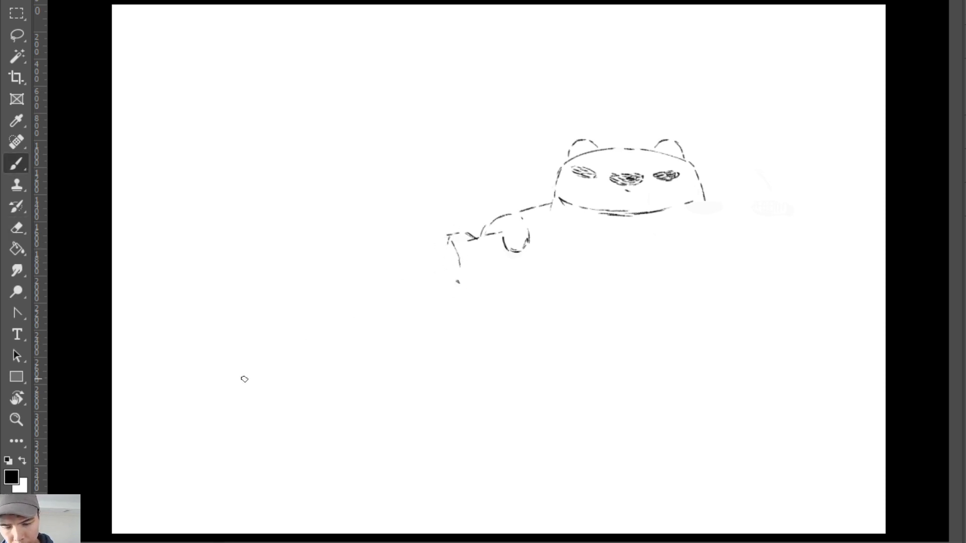
left_click_drag(254, 376, 458, 268)
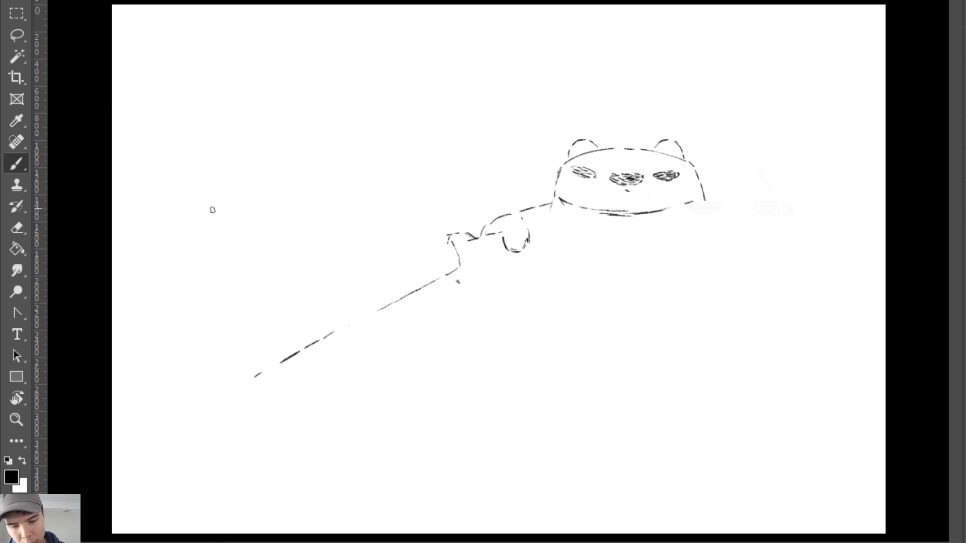
mouse_move(226, 235)
left_mouse_down()
mouse_move(434, 241)
mouse_move(459, 233)
left_mouse_up()
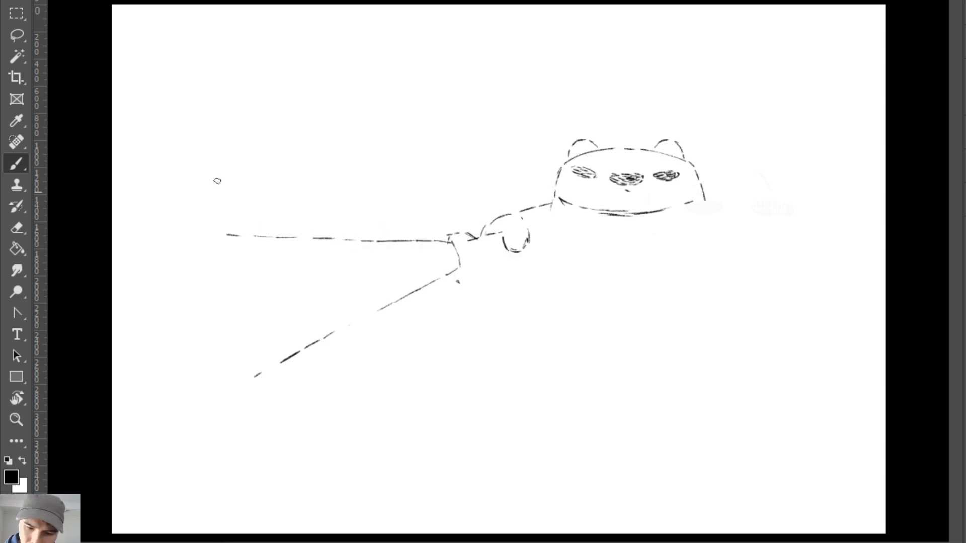
Add short broken dashes along the upper beam line, refining them with the eraser and brush.
key("e")
mouse_move(420, 239)
left_mouse_down()
mouse_move(399, 243)
mouse_move(446, 243)
mouse_move(399, 241)
mouse_move(428, 240)
left_mouse_up()
key("b")
key("e")
key("b")
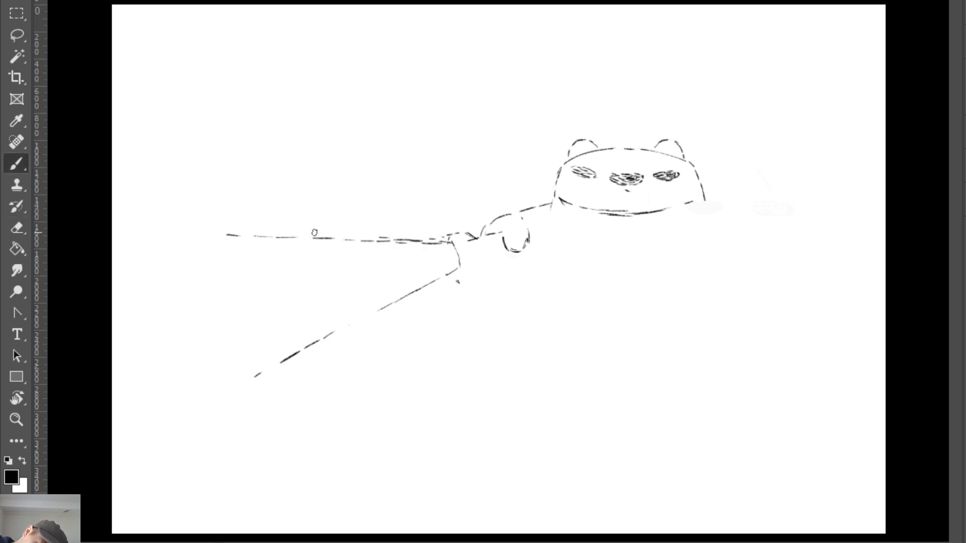
mouse_move(314, 233)
left_mouse_down()
mouse_move(373, 234)
mouse_move(308, 225)
mouse_move(326, 230)
left_mouse_up()
mouse_move(240, 227)
left_mouse_down()
mouse_move(266, 228)
mouse_move(257, 222)
mouse_move(292, 232)
mouse_move(229, 217)
mouse_move(281, 227)
mouse_move(274, 218)
mouse_move(290, 220)
mouse_move(287, 229)
mouse_move(217, 235)
left_mouse_up()
key("e")
key("b")
key("ctrl+z")
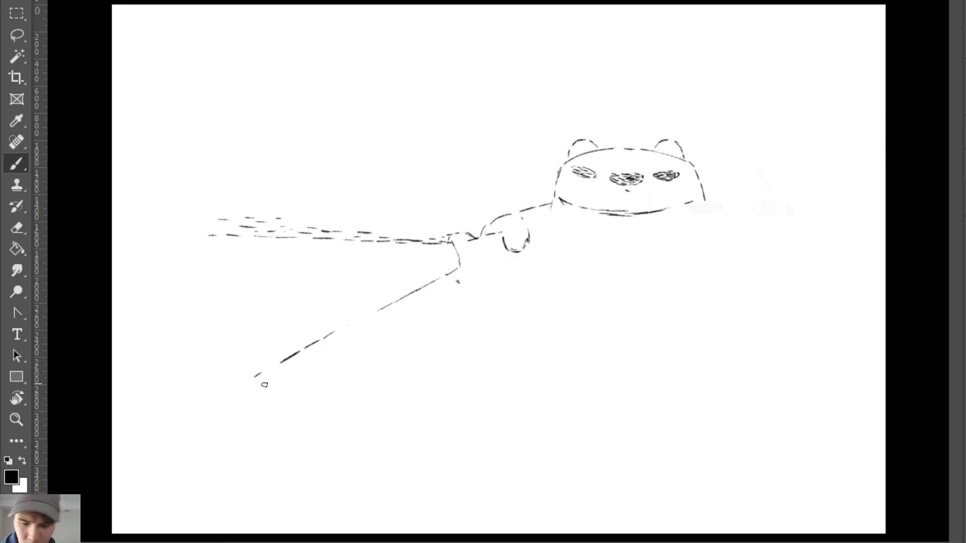
Add broken dashes below the lower beam line and a few short marks above the upper one.
left_click_drag(267, 383, 280, 377)
mouse_move(342, 338)
left_mouse_down()
mouse_move(415, 294)
mouse_move(393, 317)
mouse_move(413, 309)
left_mouse_up()
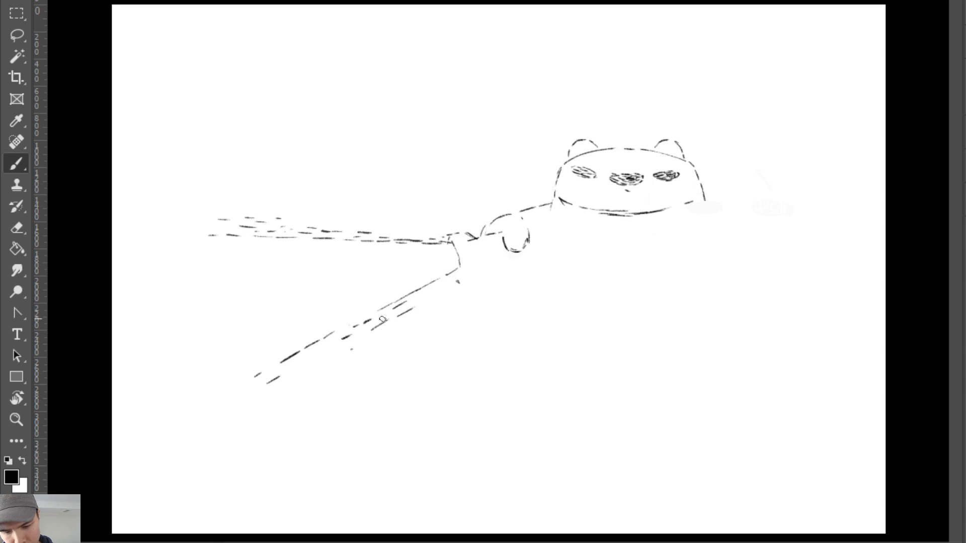
mouse_move(363, 359)
left_mouse_down()
mouse_move(371, 354)
mouse_move(357, 374)
left_mouse_up()
mouse_move(375, 213)
left_mouse_down()
mouse_move(385, 213)
mouse_move(388, 225)
left_mouse_up()
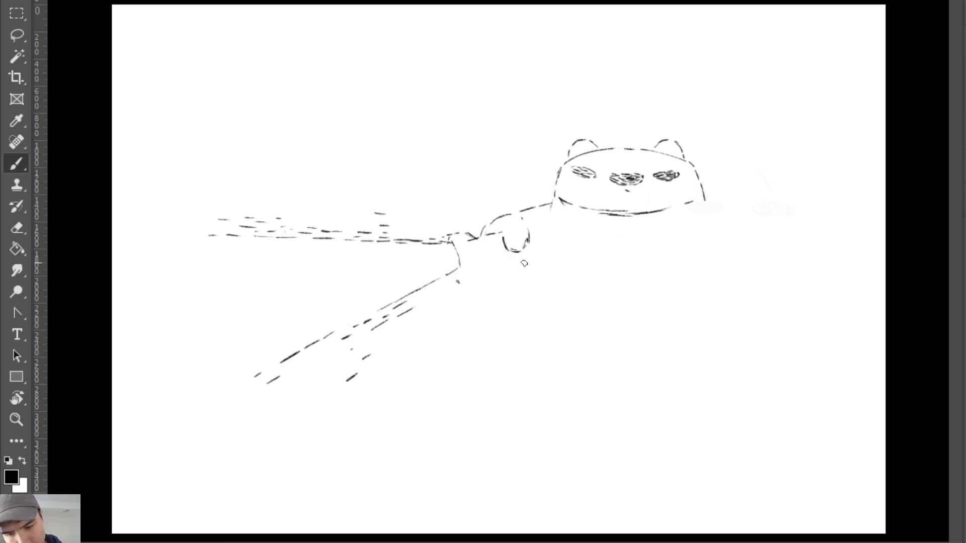
Sketch cuff marks on the outstretched arm and the widening outer sides of the bear's body.
left_click_drag(527, 212, 530, 219)
left_click_drag(536, 215, 544, 225)
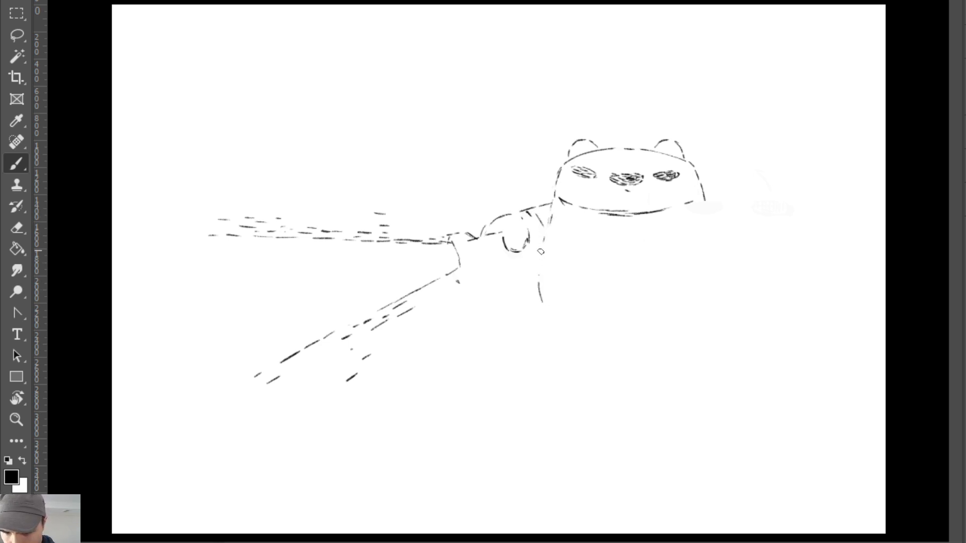
mouse_move(548, 214)
left_mouse_down()
mouse_move(539, 274)
mouse_move(552, 316)
left_mouse_up()
mouse_move(710, 210)
left_mouse_down()
mouse_move(730, 288)
mouse_move(714, 315)
left_mouse_up()
Draw the rounded hand and thumb of the lowered arm at the body's right side.
left_click(699, 315)
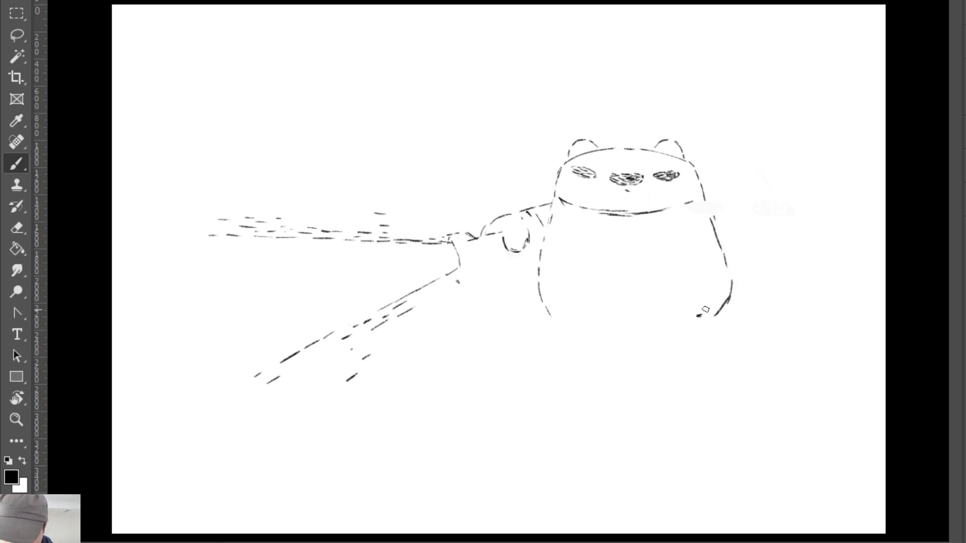
mouse_move(683, 276)
left_mouse_down()
mouse_move(680, 293)
mouse_move(700, 320)
mouse_move(720, 306)
left_mouse_up()
key("e")
key("b")
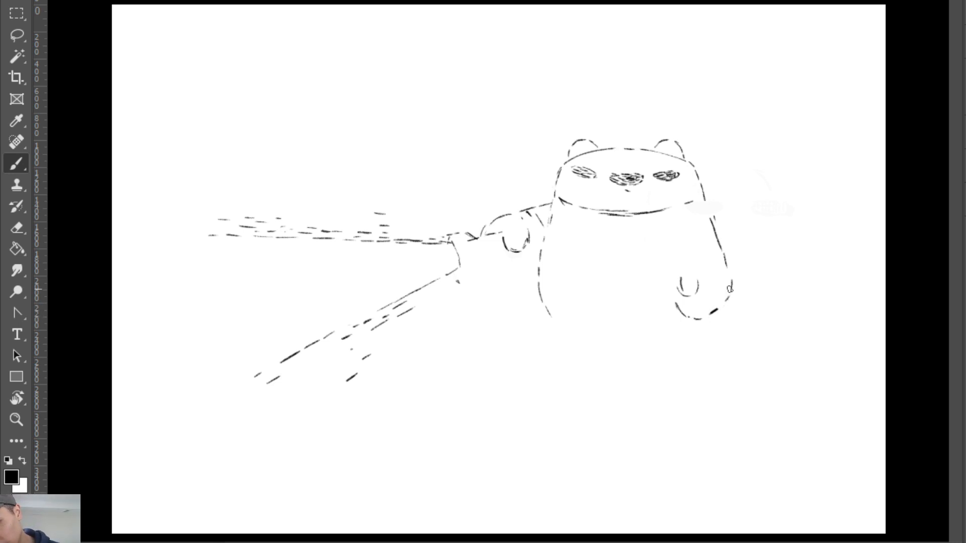
Add two cuff lines across the lowered arm and join its outer edge to the side of the head.
left_click_drag(683, 269, 721, 257)
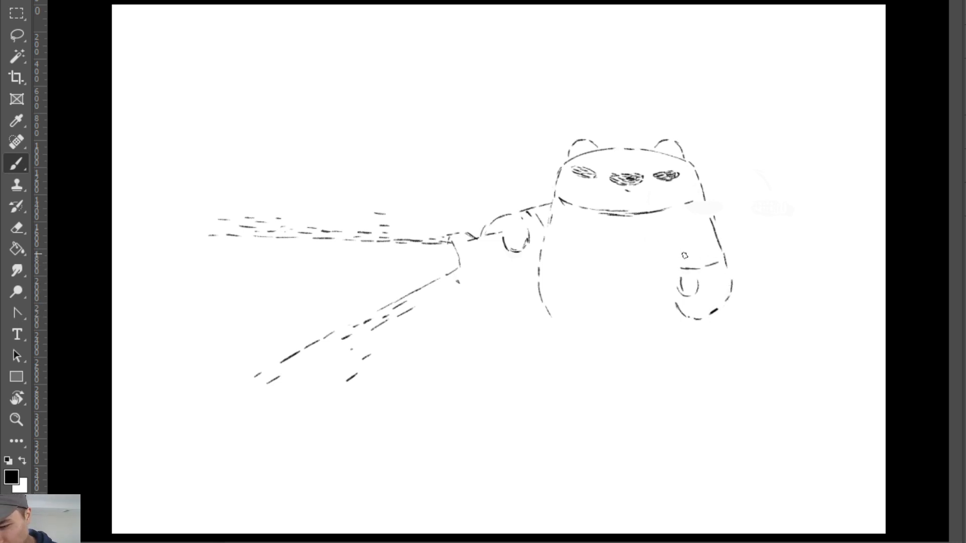
key("e")
key("b")
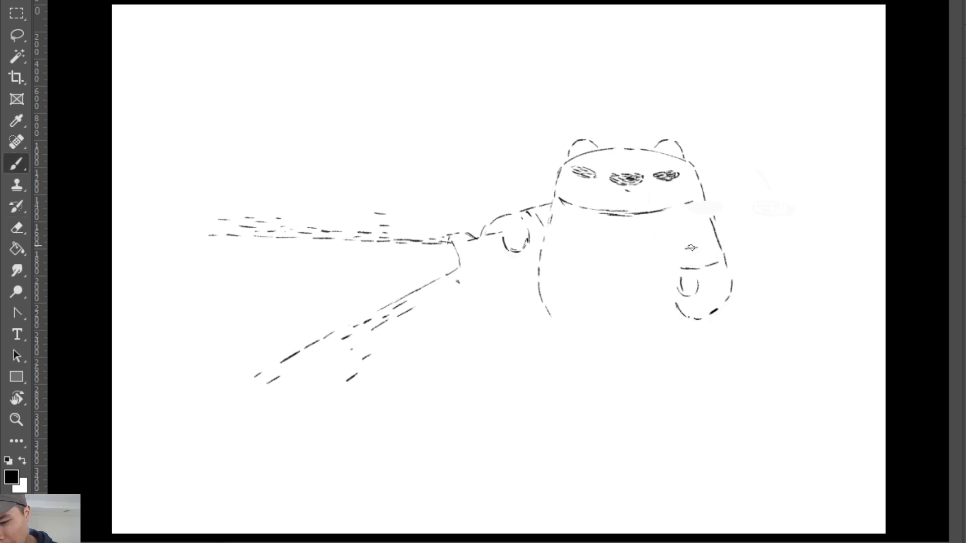
left_click_drag(683, 249, 709, 247)
key("e")
key("b")
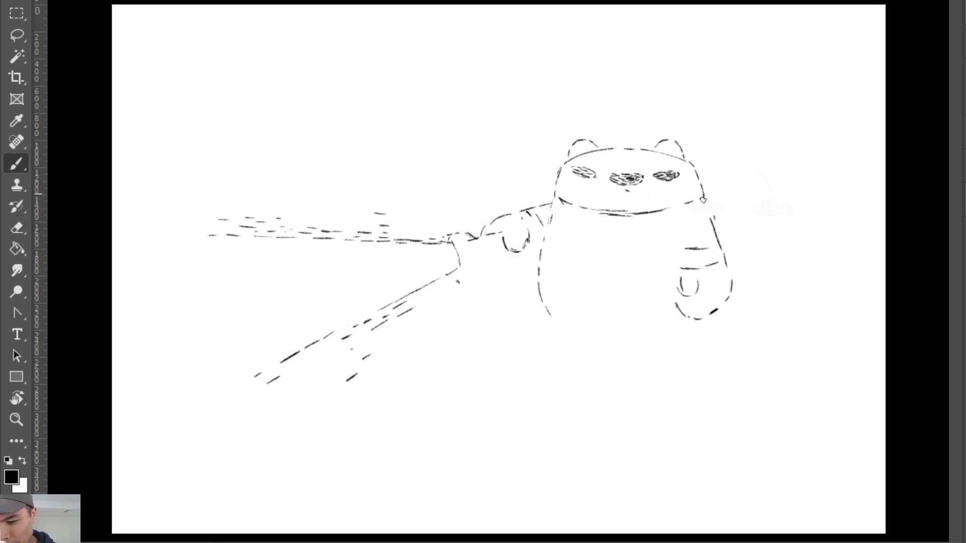
left_click_drag(705, 206, 723, 245)
key("e")
key("b")
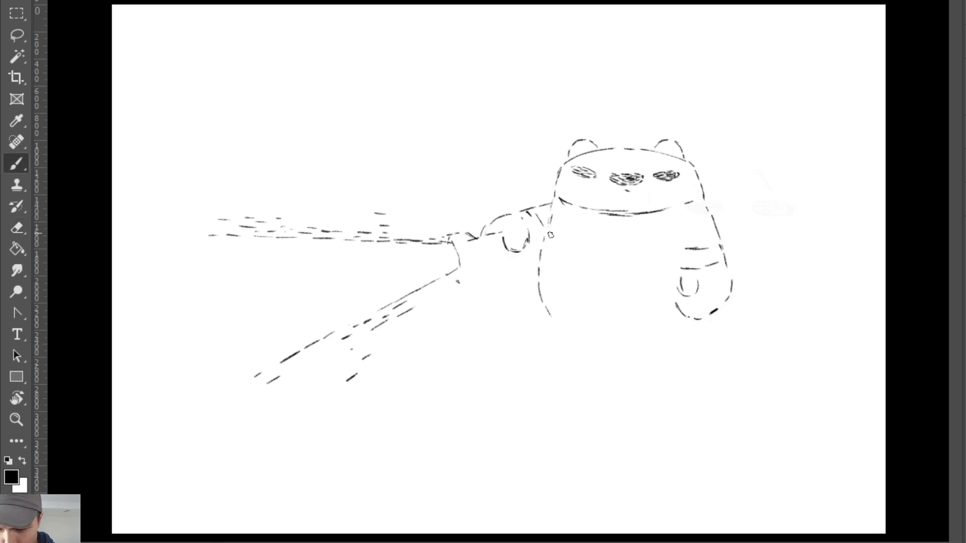
Draw a shirt hem sloping across the belly with the lowered arm's inner edge, and reshape the rounded belly beneath it.
mouse_move(550, 235)
left_mouse_down()
mouse_move(675, 252)
mouse_move(680, 315)
mouse_move(705, 321)
mouse_move(690, 321)
mouse_move(713, 330)
mouse_move(709, 338)
left_mouse_up()
key("e")
key("b")
key("e")
key("b")
key("e")
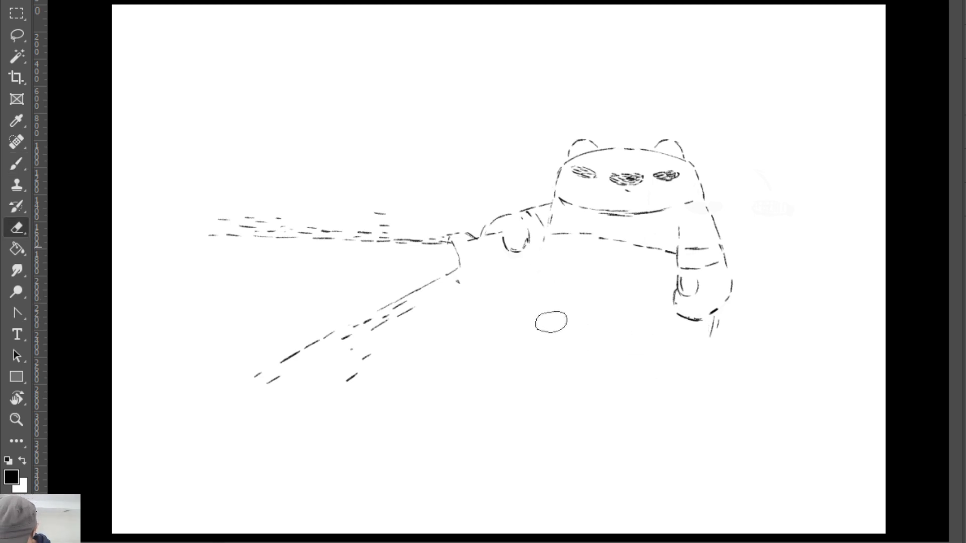
key("b")
mouse_move(541, 240)
left_mouse_down()
mouse_move(535, 301)
mouse_move(553, 329)
mouse_move(623, 336)
mouse_move(674, 319)
mouse_move(710, 355)
mouse_move(712, 340)
mouse_move(704, 374)
left_mouse_up()
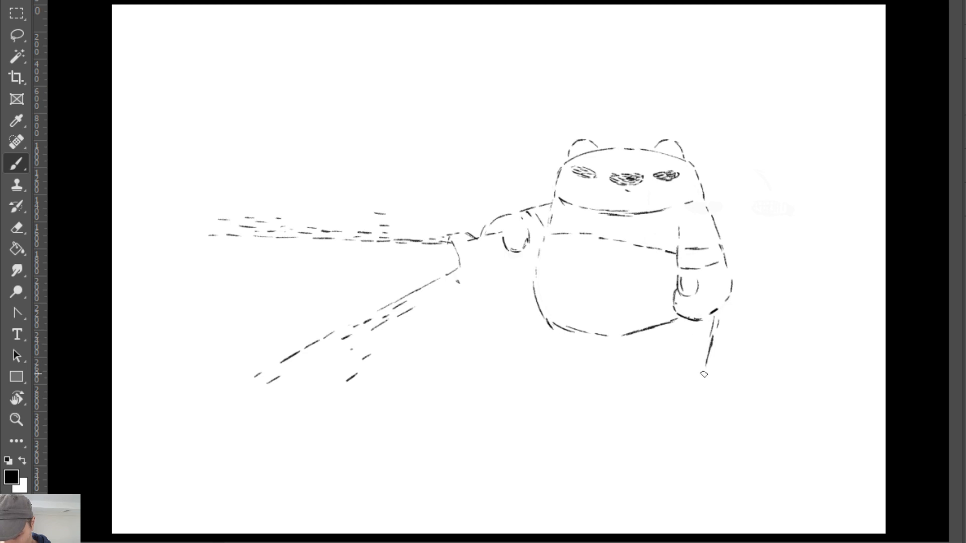
Sketch two short legs under the belly with outer sides, a dividing line and a straight base.
left_click_drag(549, 330, 563, 381)
left_click_drag(605, 381, 719, 375)
left_click_drag(704, 367, 715, 317)
key("e")
key("b")
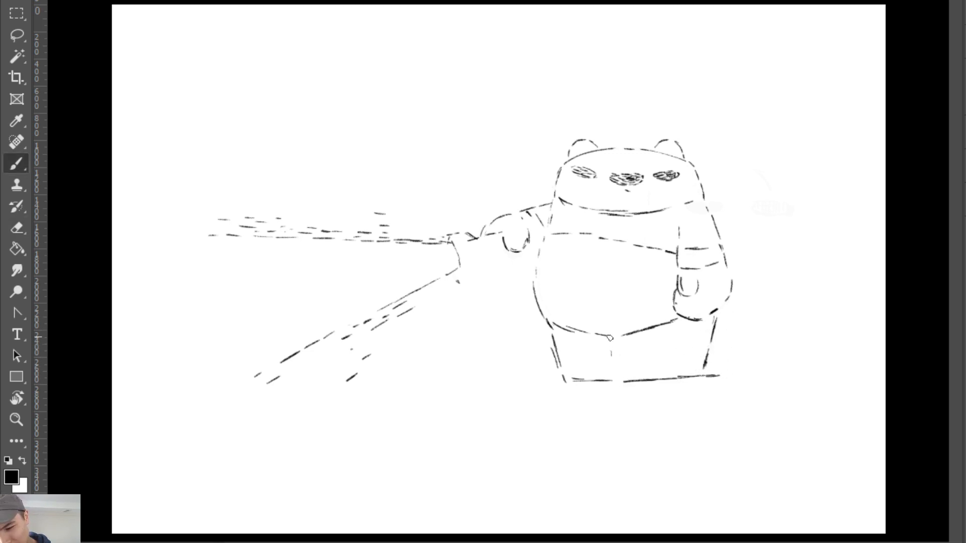
mouse_move(610, 338)
left_mouse_down()
mouse_move(620, 383)
mouse_move(610, 357)
left_mouse_up()
key("e")
key("b")
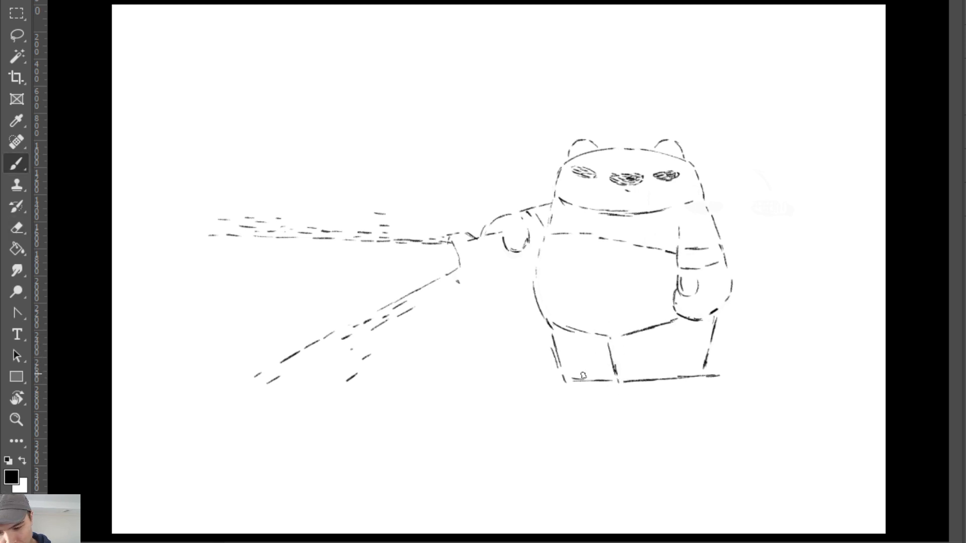
Extend and darken the ground line under the bear's feet, and erase the letters tried at its right end.
left_click_drag(520, 383, 721, 376)
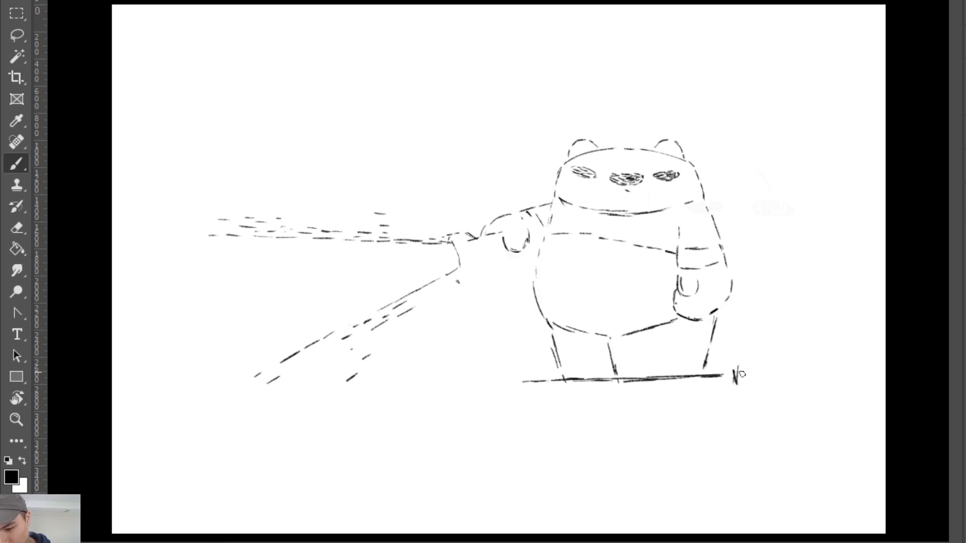
mouse_move(730, 376)
left_mouse_down()
mouse_move(756, 370)
mouse_move(741, 369)
mouse_move(741, 397)
left_mouse_up()
key("e")
key("b")
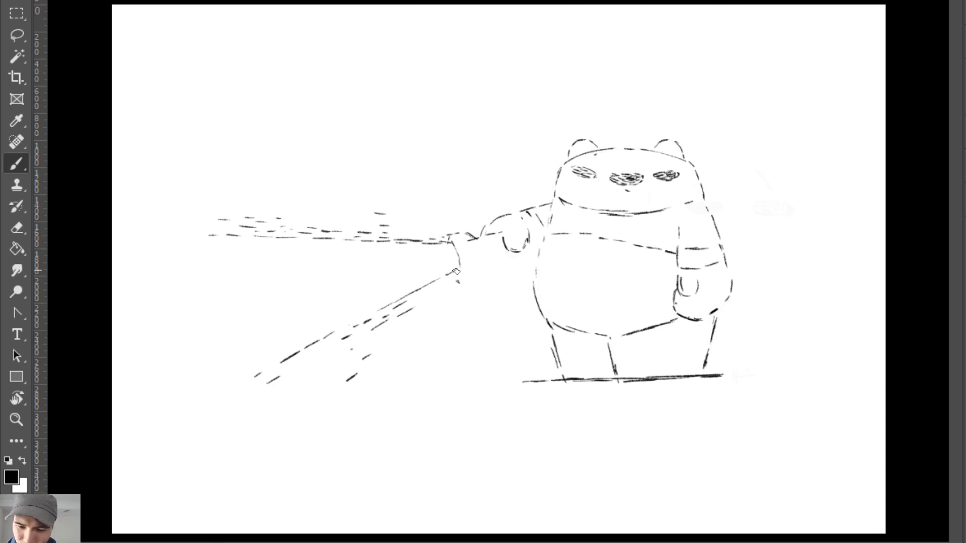
Complete the head and handle of the flashlight-like object and draw the rounded lower part of the hand gripping it.
left_click_drag(454, 238, 472, 274)
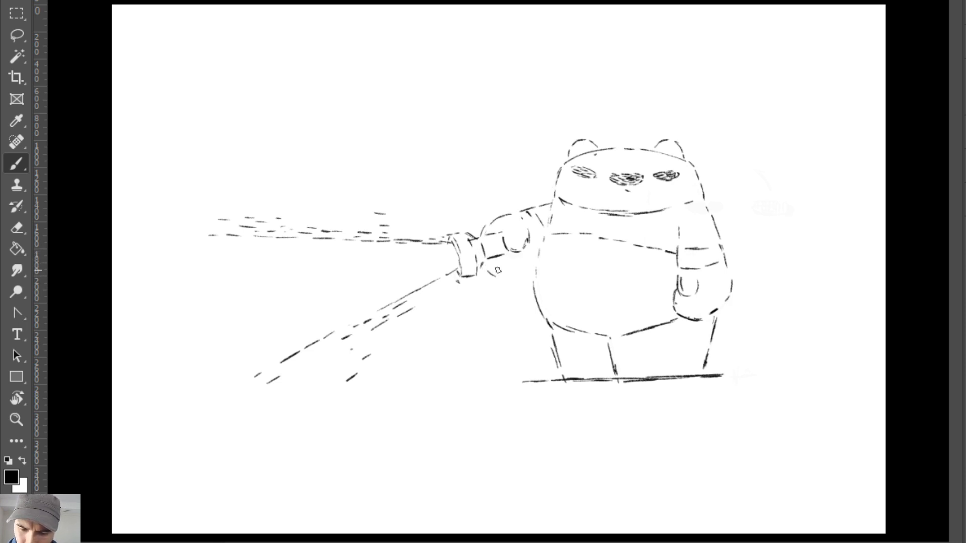
mouse_move(487, 272)
left_mouse_down()
mouse_move(508, 279)
mouse_move(534, 259)
mouse_move(529, 241)
mouse_move(526, 274)
left_mouse_up()
key("e")
key("b")
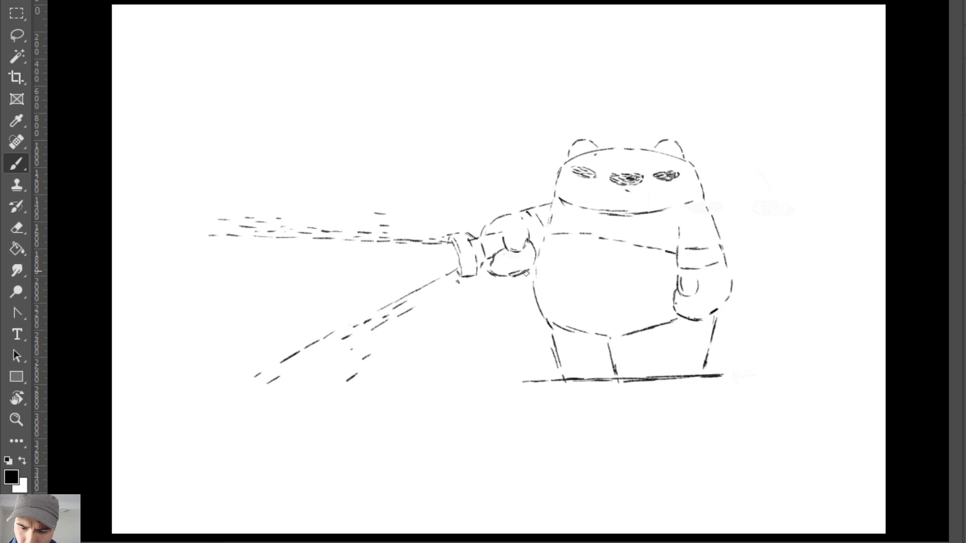
Refine the cuff lines on the outstretched arm and darken the left part of the shirt hem.
mouse_move(530, 213)
left_mouse_down()
mouse_move(543, 230)
mouse_move(516, 213)
mouse_move(527, 214)
left_mouse_up()
key("e")
key("b")
key("ctrl+z")
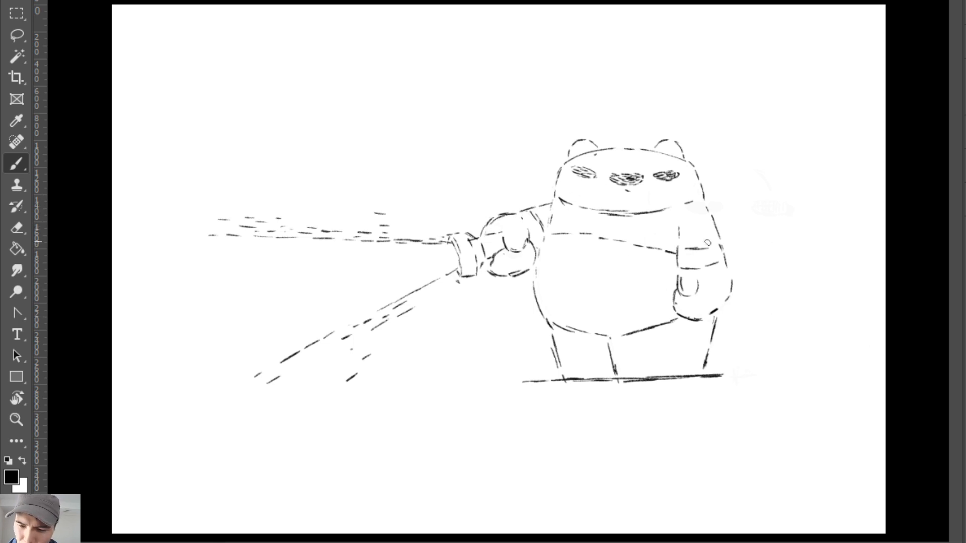
left_click_drag(548, 234, 595, 240)
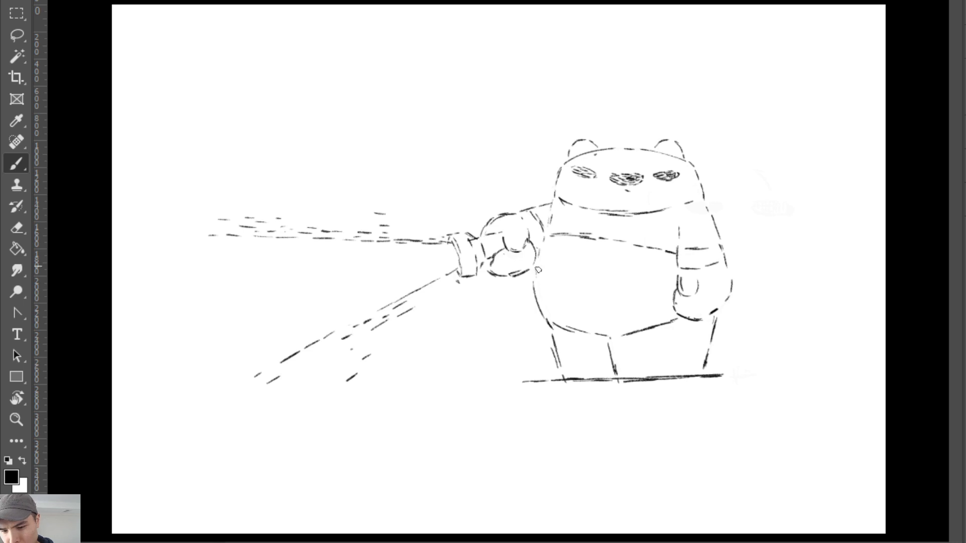
key("z")
left_click_drag(712, 361, 681, 391)
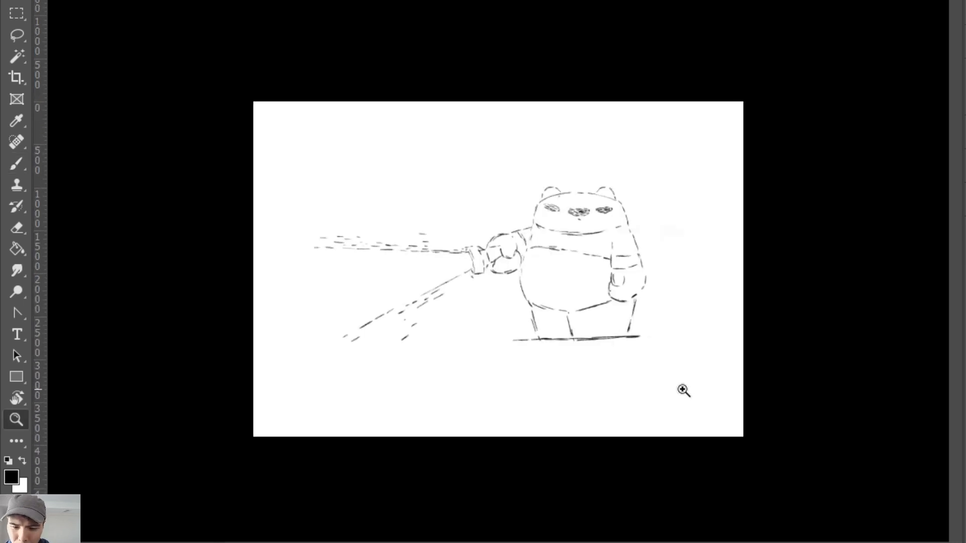
Fill the lower dashed beam with short slanted strokes along its inner and outer sides, toward its far end.
left_click(567, 334)
key("b")
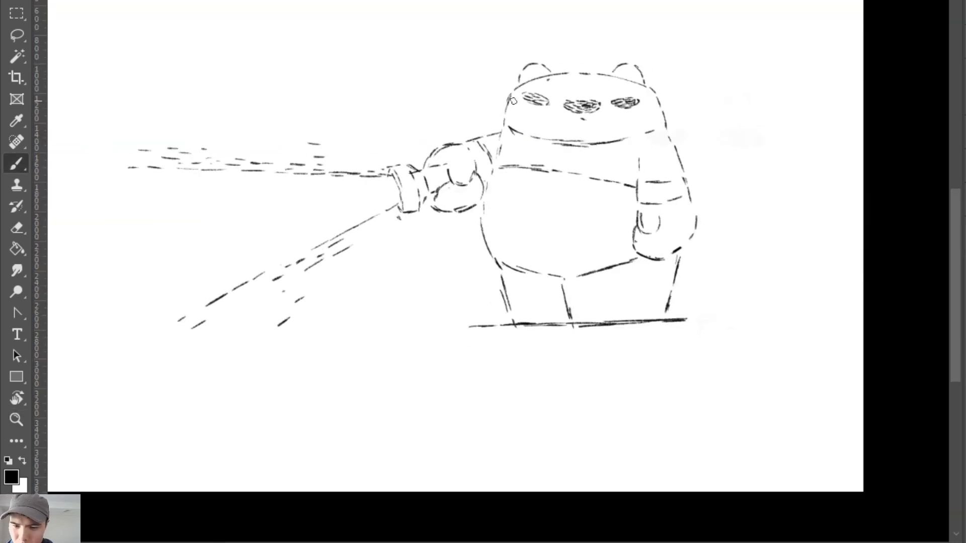
left_click_drag(671, 133, 713, 148)
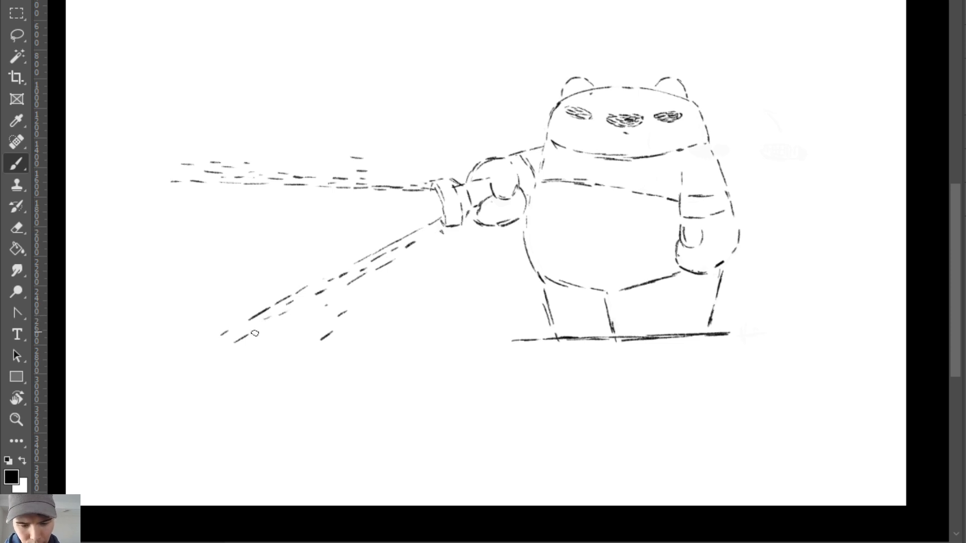
left_click_drag(265, 328, 257, 336)
left_click_drag(264, 341, 253, 352)
mouse_move(285, 324)
left_mouse_down()
mouse_move(275, 328)
mouse_move(291, 318)
mouse_move(284, 324)
left_mouse_up()
key("e")
key("b")
mouse_move(305, 303)
left_mouse_down()
mouse_move(280, 343)
mouse_move(328, 309)
mouse_move(300, 334)
left_mouse_up()
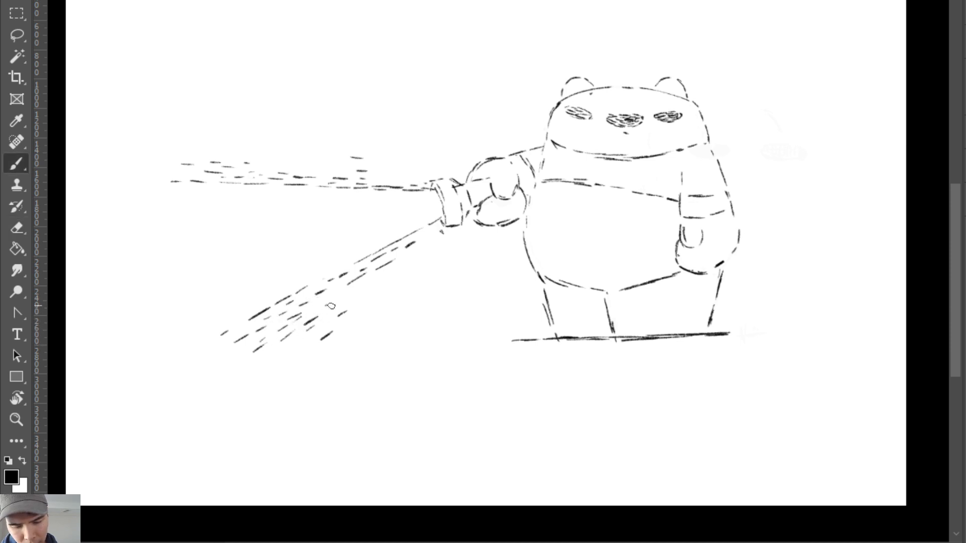
left_click_drag(344, 292, 324, 316)
left_click_drag(315, 337, 306, 342)
mouse_move(377, 282)
left_mouse_down()
mouse_move(369, 288)
mouse_move(383, 286)
left_mouse_up()
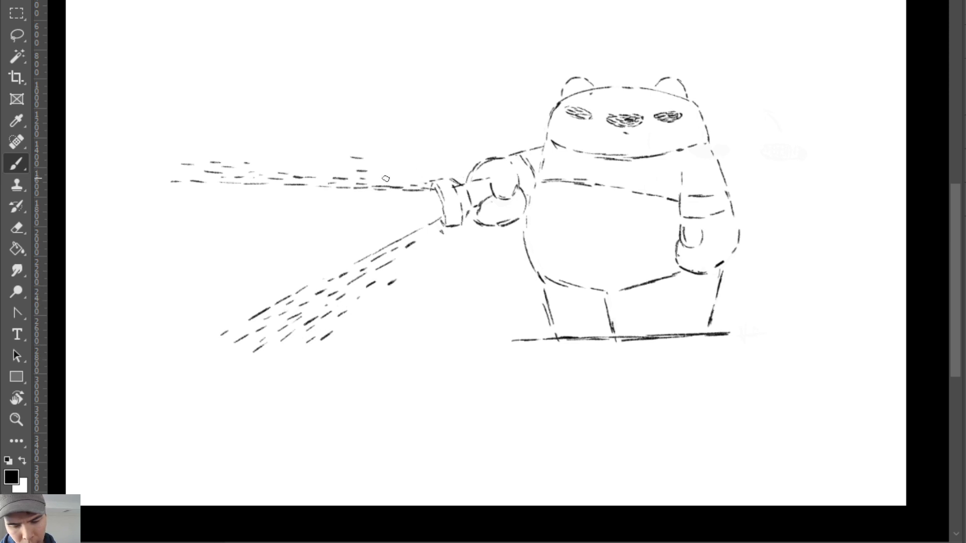
Add short, nearly horizontal dashes above and within the upper beam, spreading upward toward its far end.
mouse_move(272, 155)
left_mouse_down()
mouse_move(285, 155)
mouse_move(282, 164)
left_mouse_up()
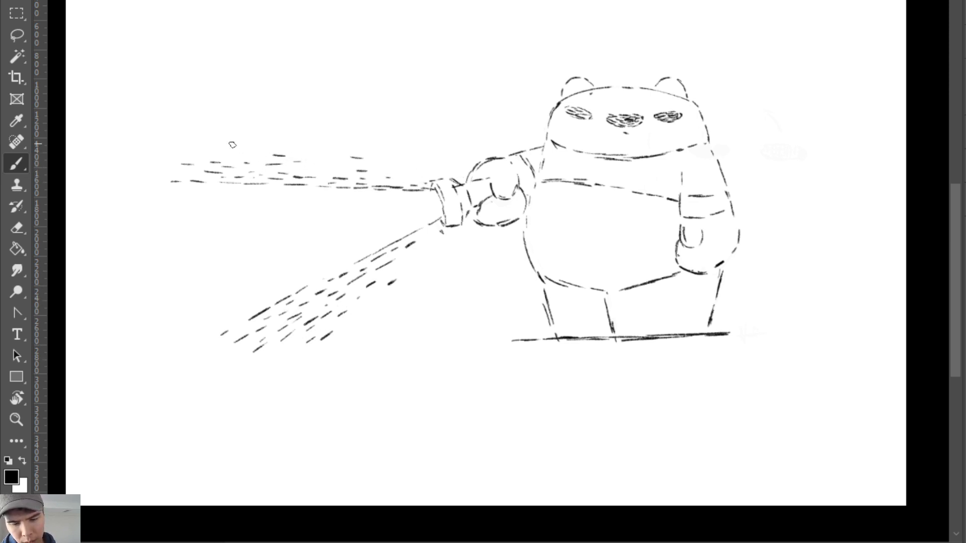
left_click_drag(233, 144, 245, 144)
mouse_move(233, 130)
left_mouse_down()
mouse_move(253, 131)
mouse_move(197, 141)
left_mouse_up()
key("e")
key("b")
left_click_drag(171, 149, 182, 150)
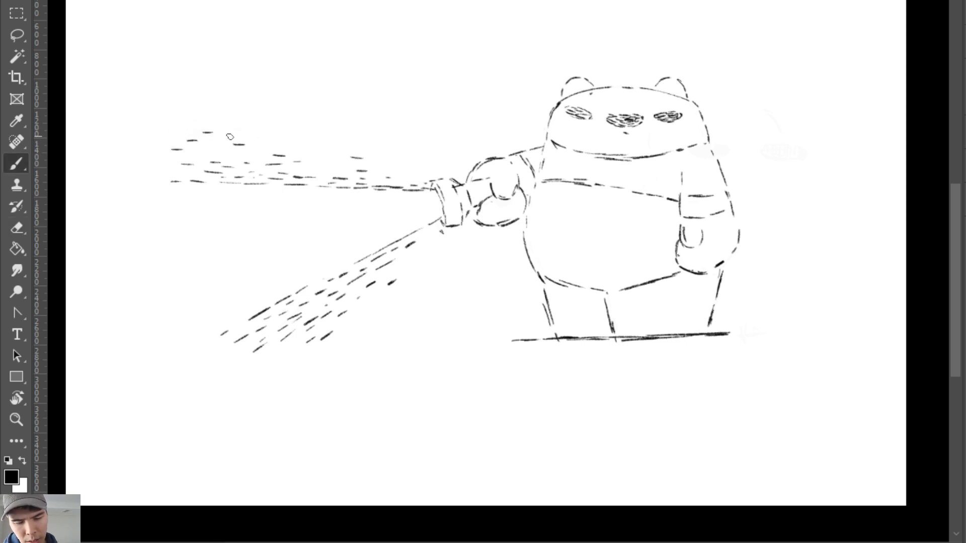
left_click_drag(186, 111, 194, 111)
mouse_move(276, 135)
left_mouse_down()
mouse_move(303, 138)
mouse_move(255, 146)
mouse_move(304, 157)
left_mouse_up()
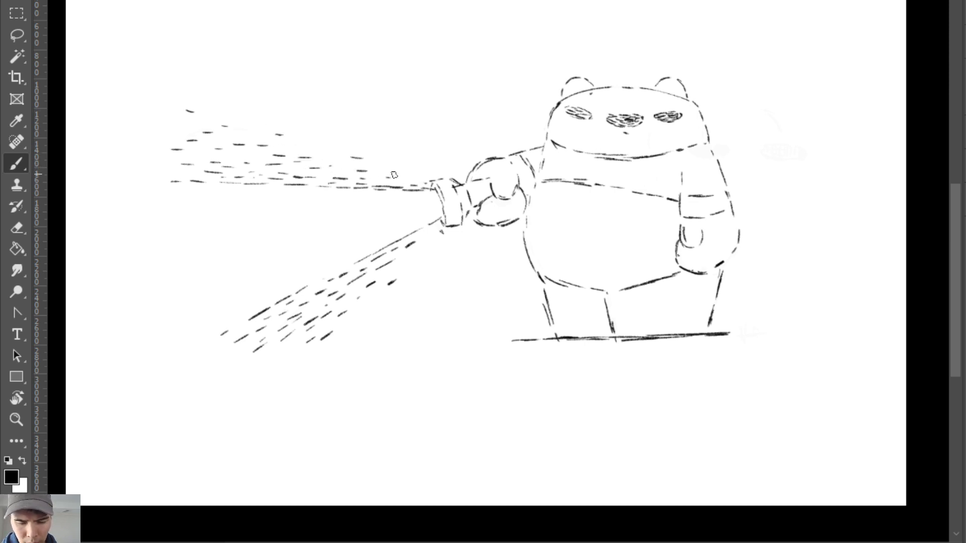
left_click_drag(369, 170, 383, 169)
Scatter more slanted dashes beneath the lower beam, from near the nozzle down to its far end.
mouse_move(423, 247)
left_mouse_down()
mouse_move(431, 244)
mouse_move(413, 259)
left_mouse_up()
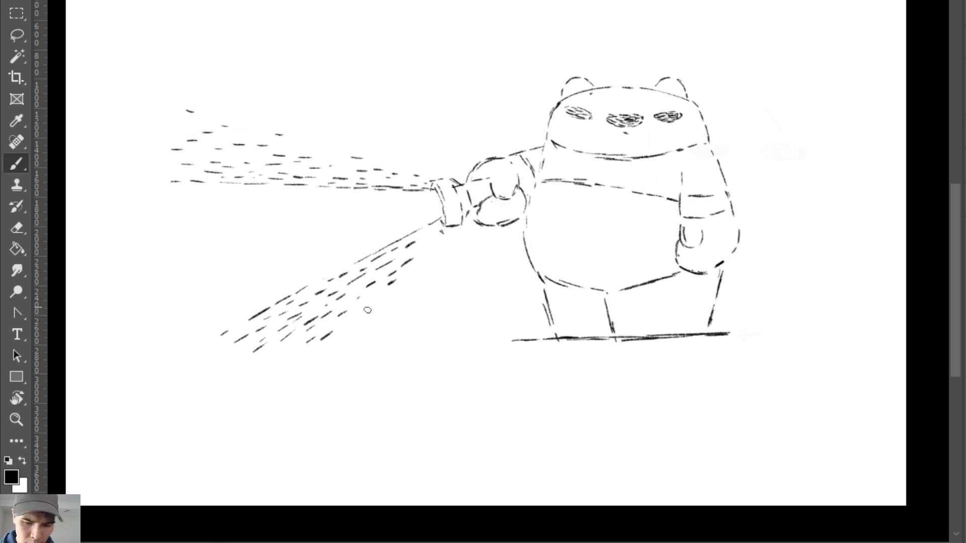
left_click_drag(363, 318, 371, 313)
left_click_drag(306, 372, 313, 369)
left_click_drag(299, 395, 335, 373)
left_click_drag(262, 378, 258, 392)
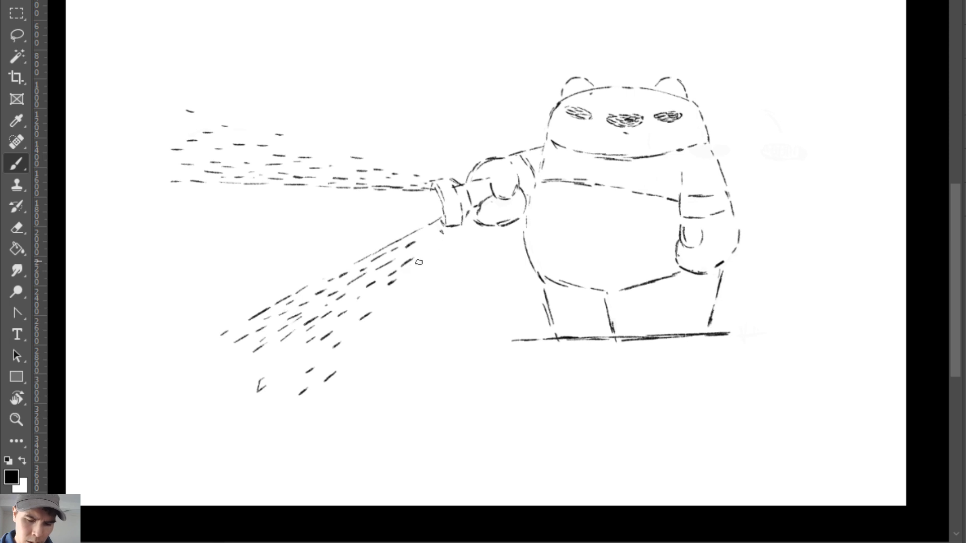
left_click_drag(421, 257, 429, 252)
Clean up the joined dash below the lower beam and extend the beam with strokes at its far end and near the nozzle.
key("e")
mouse_move(262, 381)
left_mouse_down()
mouse_move(252, 392)
mouse_move(261, 384)
left_mouse_up()
key("b")
mouse_move(206, 370)
left_mouse_down()
mouse_move(195, 353)
mouse_move(245, 326)
mouse_move(195, 355)
mouse_move(216, 342)
left_mouse_up()
key("e")
key("b")
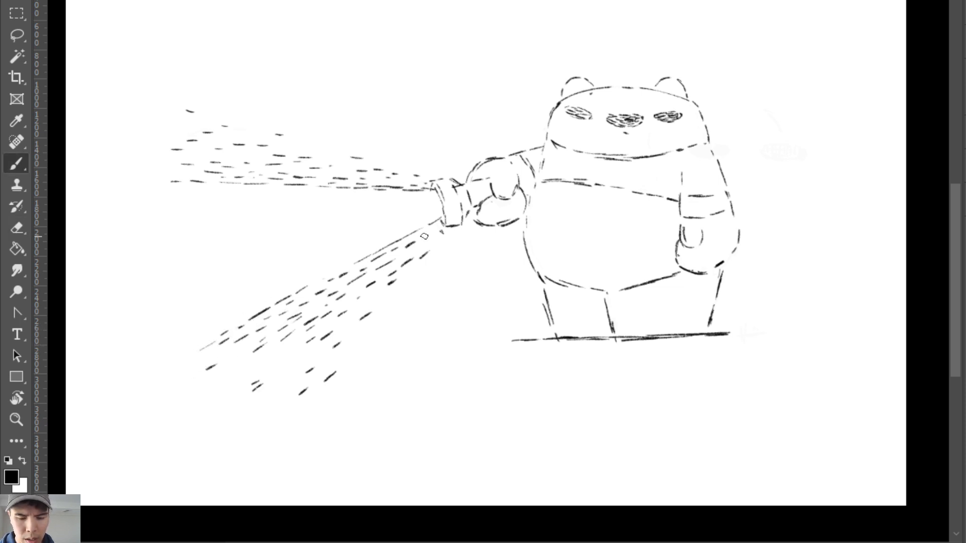
key("e")
key("b")
mouse_move(427, 239)
left_mouse_down()
mouse_move(441, 231)
mouse_move(436, 237)
left_mouse_up()
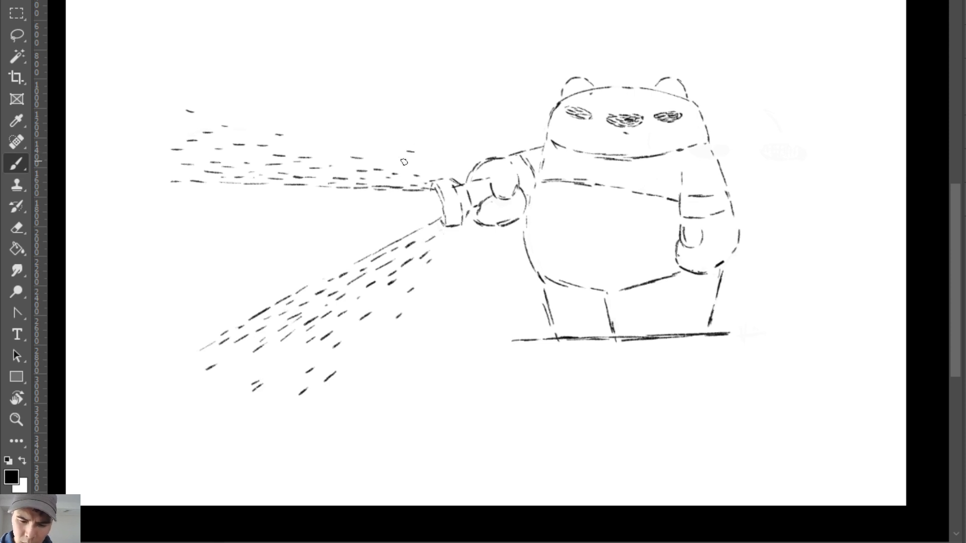
Add a few sloping dashes above the upper beam, near the nozzle and farther out toward its spreading end.
left_click_drag(397, 153, 406, 158)
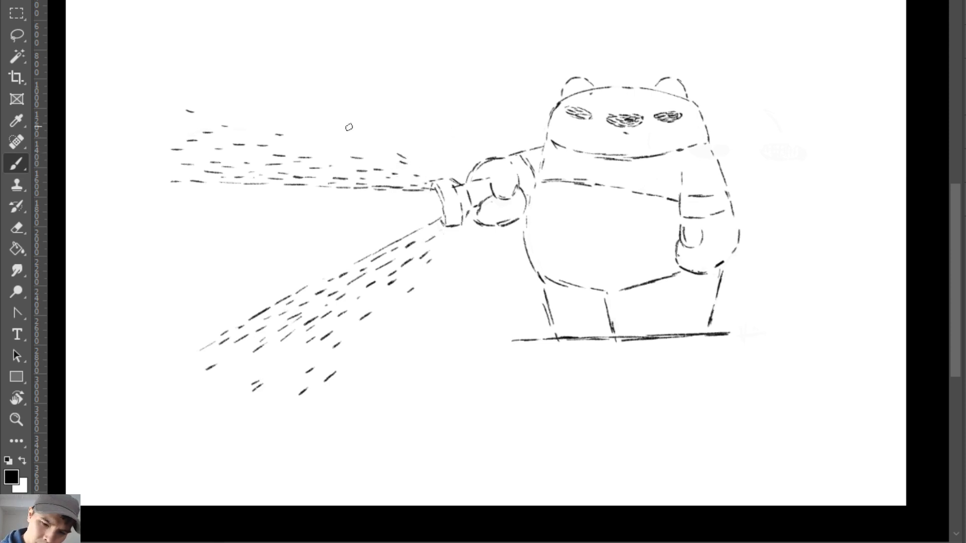
mouse_move(332, 125)
left_mouse_down()
mouse_move(352, 127)
mouse_move(297, 147)
left_mouse_up()
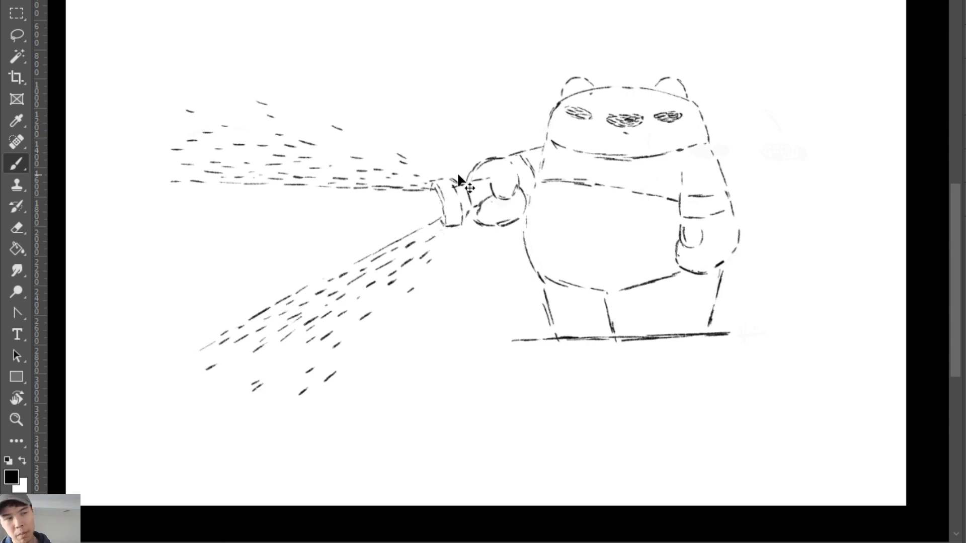
scroll(459, 177, "up", 2)
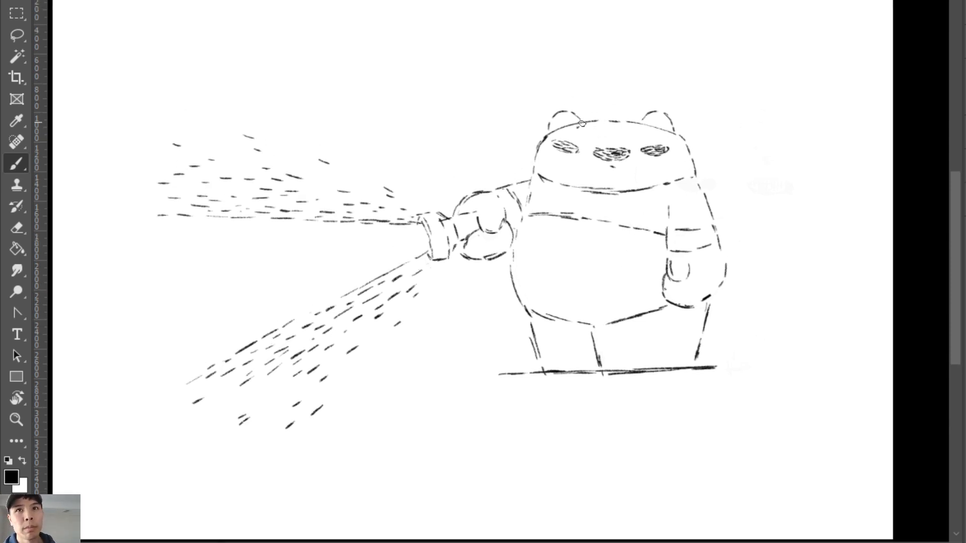
Sketch a small round hat between the bear's ears with a curved brim and a low crown.
key("e")
key("b")
key("ctrl")
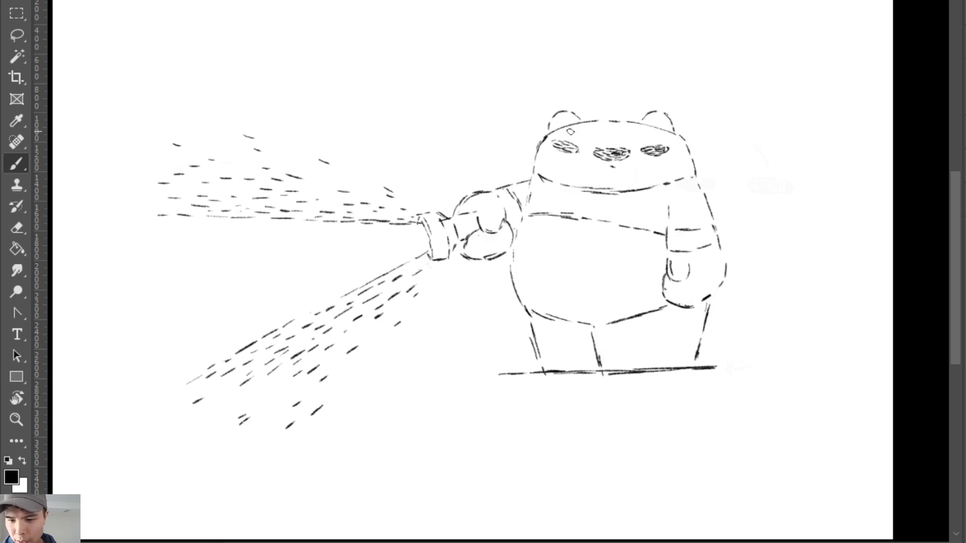
mouse_move(576, 134)
left_mouse_down()
mouse_move(613, 133)
mouse_move(566, 125)
mouse_move(585, 133)
mouse_move(568, 121)
mouse_move(637, 118)
mouse_move(627, 132)
mouse_move(611, 134)
mouse_move(639, 124)
mouse_move(588, 137)
mouse_move(635, 133)
mouse_move(624, 137)
mouse_move(646, 124)
left_mouse_up()
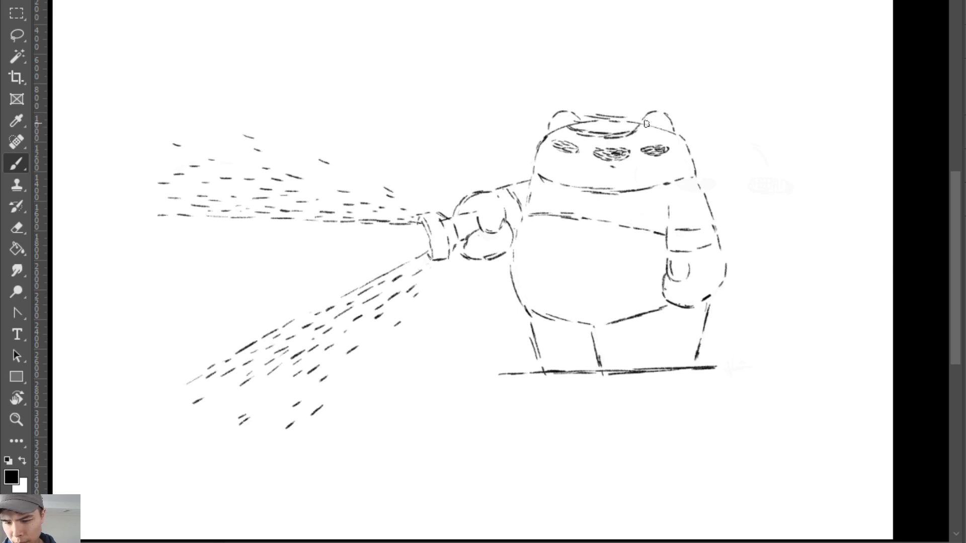
mouse_move(559, 101)
left_mouse_down()
mouse_move(570, 122)
mouse_move(582, 102)
mouse_move(569, 120)
mouse_move(631, 105)
mouse_move(586, 123)
left_mouse_up()
key("ctrl+z")
key("e")
key("b")
key("e")
key("b")
mouse_move(646, 108)
left_mouse_down()
mouse_move(578, 129)
mouse_move(648, 120)
mouse_move(631, 104)
mouse_move(656, 128)
mouse_move(639, 120)
mouse_move(650, 122)
mouse_move(646, 112)
left_mouse_up()
Erase the stray lines inside the hat and darken the band along its lower right edge.
key("e")
key("b")
key("e")
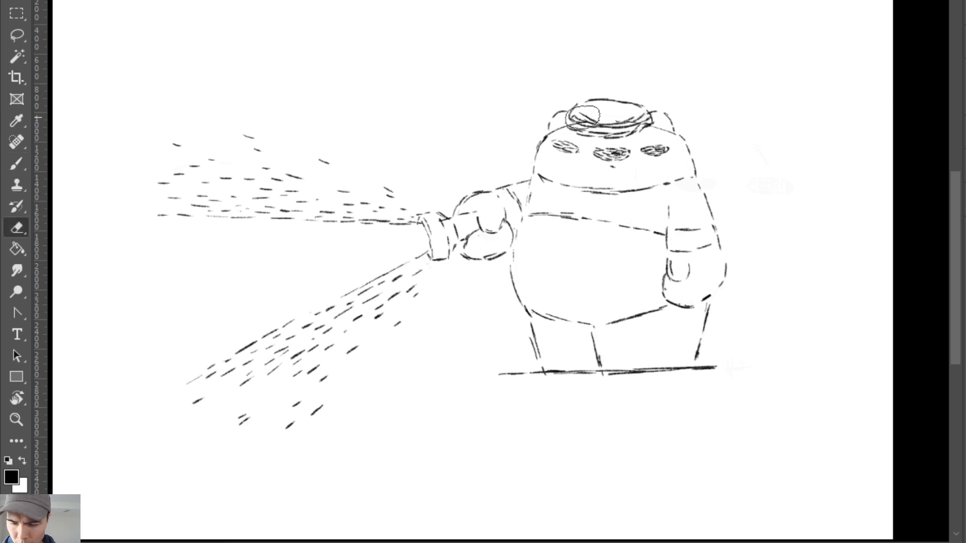
mouse_move(578, 121)
left_mouse_down()
mouse_move(623, 118)
mouse_move(601, 117)
mouse_move(609, 105)
left_mouse_up()
key("b")
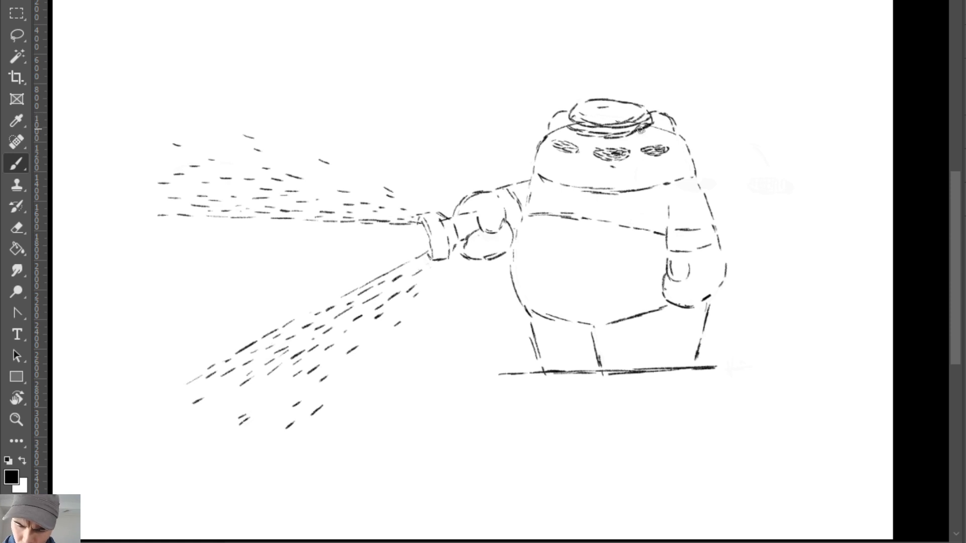
key("e")
key("b")
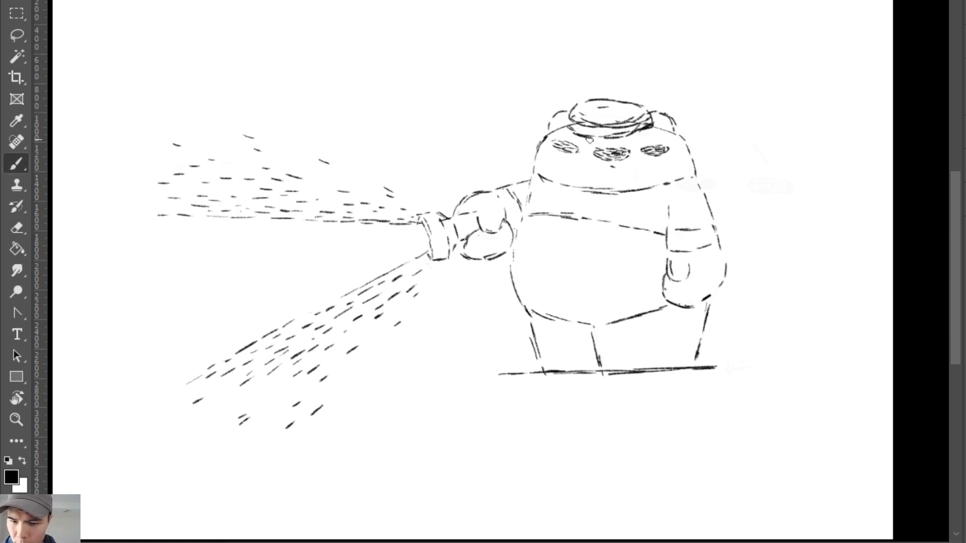
Darken the shading in both of the bear's eyes.
key("ctrl")
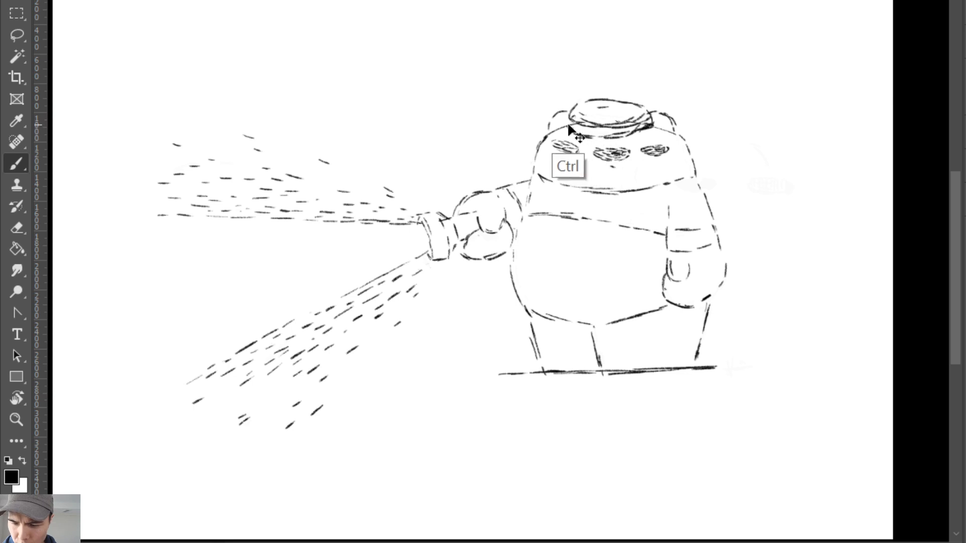
mouse_move(564, 129)
left_mouse_down()
mouse_move(626, 135)
mouse_move(601, 153)
mouse_move(555, 146)
left_mouse_up()
left_click_drag(645, 149, 665, 150)
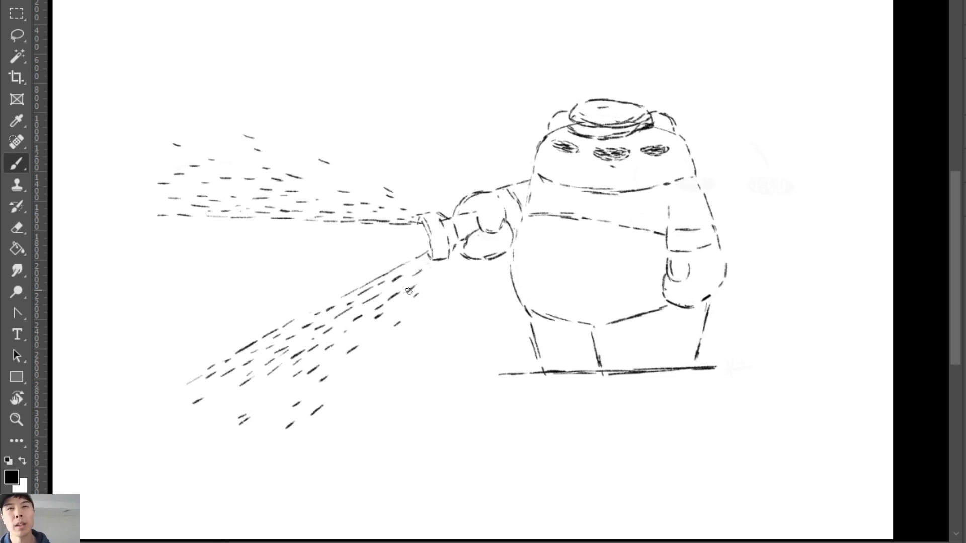
mouse_move(867, 152)
left_mouse_down()
mouse_move(757, 231)
mouse_move(743, 266)
left_mouse_up()
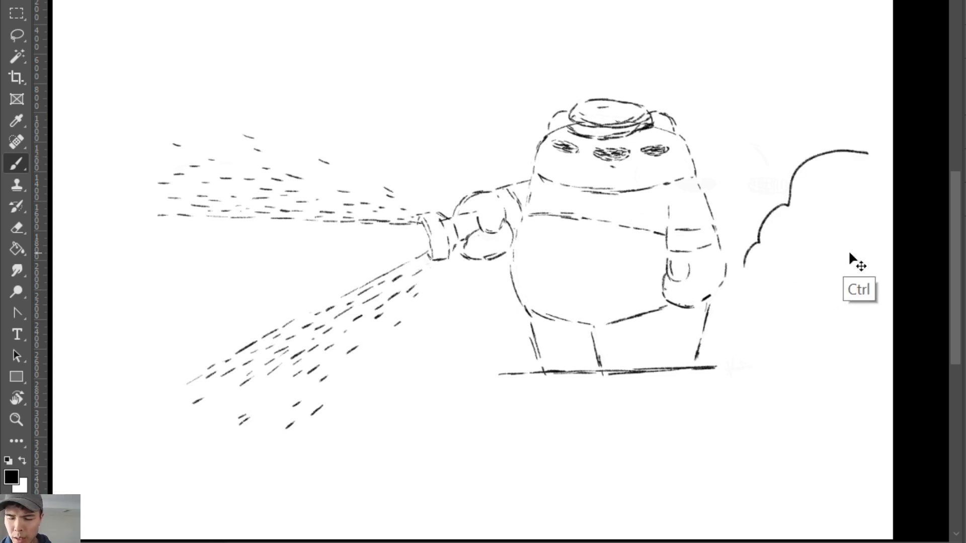
key("ctrl+z")
mouse_move(886, 117)
left_mouse_down()
mouse_move(859, 121)
mouse_move(861, 149)
mouse_move(850, 125)
mouse_move(807, 152)
mouse_move(736, 264)
left_mouse_up()
key("ctrl+z")
Sketch a bumpy cloud outline descending from the canvas's right side to the bear's lowered arm.
key("e")
key("b")
key("ctrl+z")
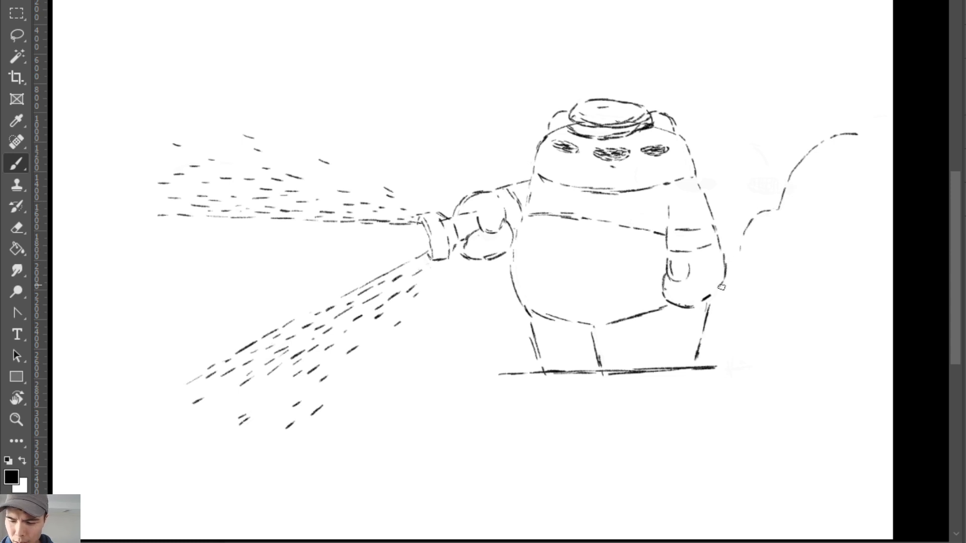
left_click_drag(738, 249, 725, 258)
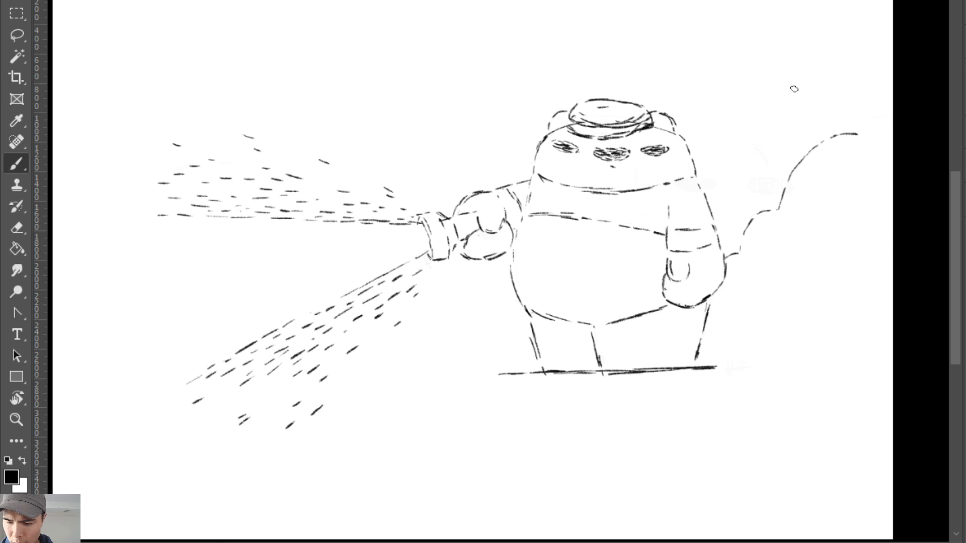
Draw a row of rounded cloud bumps from the upper left, behind the bear's hat, down to the cloud on the right.
mouse_move(322, 25)
left_mouse_down()
mouse_move(356, 17)
mouse_move(391, 31)
mouse_move(415, 61)
mouse_move(470, 77)
mouse_move(541, 73)
mouse_move(552, 90)
mouse_move(594, 87)
left_mouse_up()
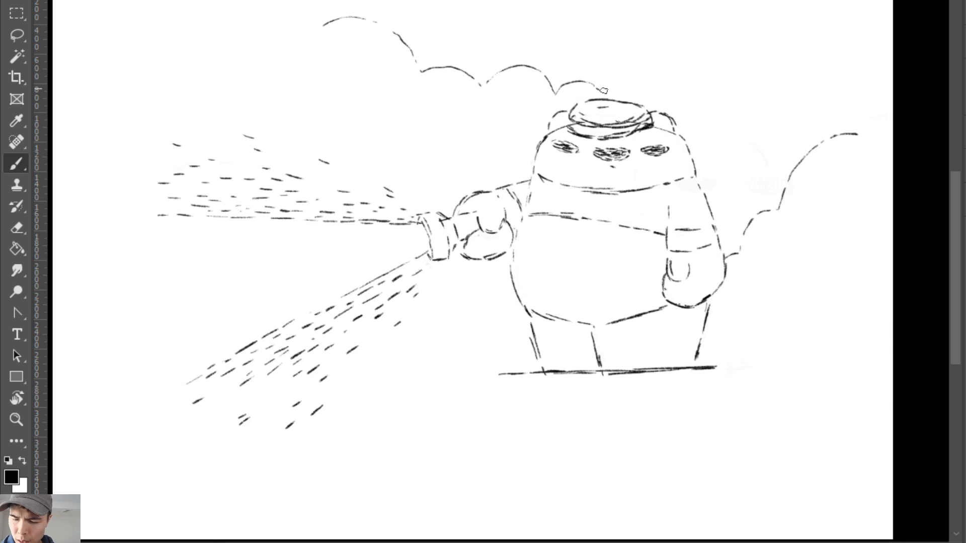
mouse_move(604, 91)
left_mouse_down()
mouse_move(618, 70)
mouse_move(677, 80)
mouse_move(691, 115)
mouse_move(729, 146)
mouse_move(730, 165)
mouse_move(760, 157)
mouse_move(790, 175)
left_mouse_up()
mouse_move(732, 167)
left_mouse_down()
mouse_move(759, 156)
mouse_move(787, 170)
left_mouse_up()
left_click_drag(319, 23, 375, 131)
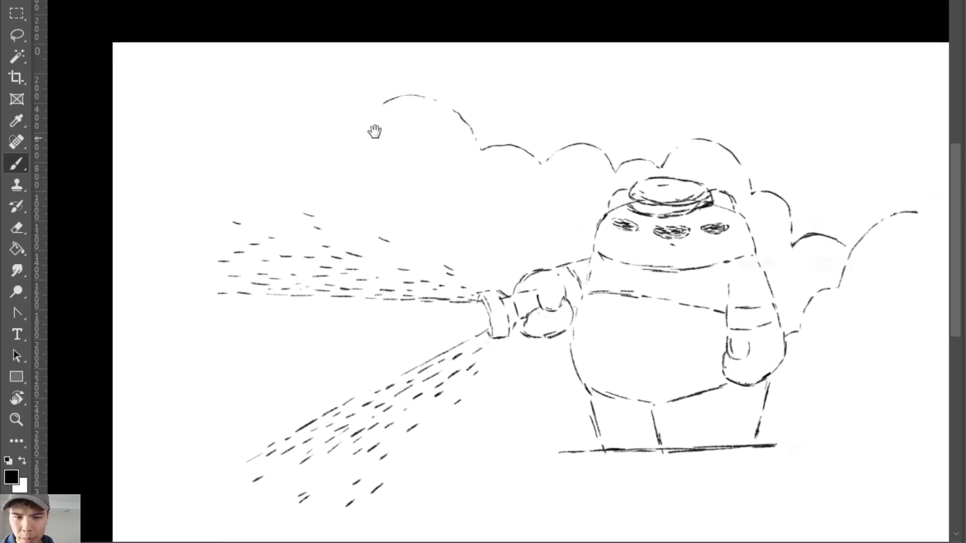
scroll(351, 168, "down", 2)
mouse_move(607, 371)
left_mouse_down()
mouse_move(614, 414)
mouse_move(628, 375)
mouse_move(623, 424)
left_mouse_up()
key("b")
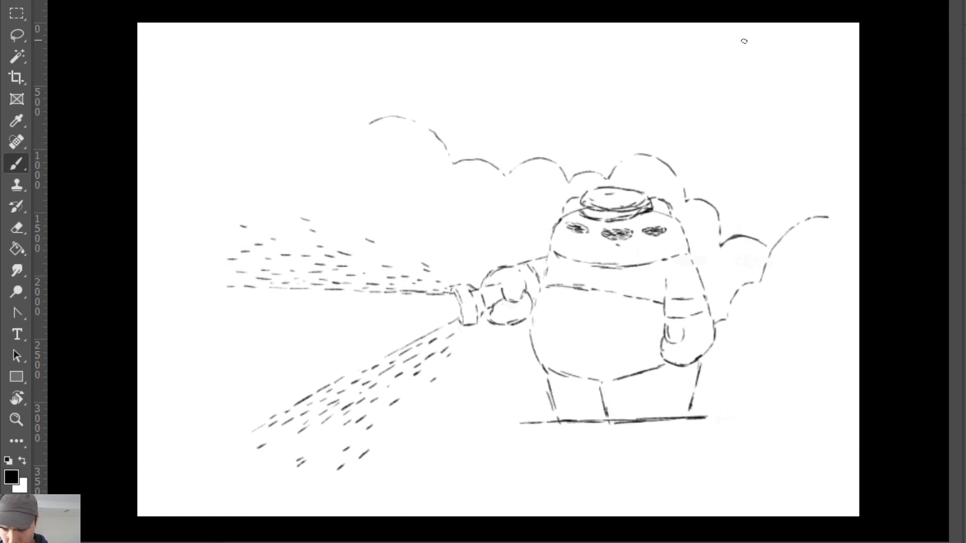
left_click_drag(744, 41, 712, 44)
key("ctrl")
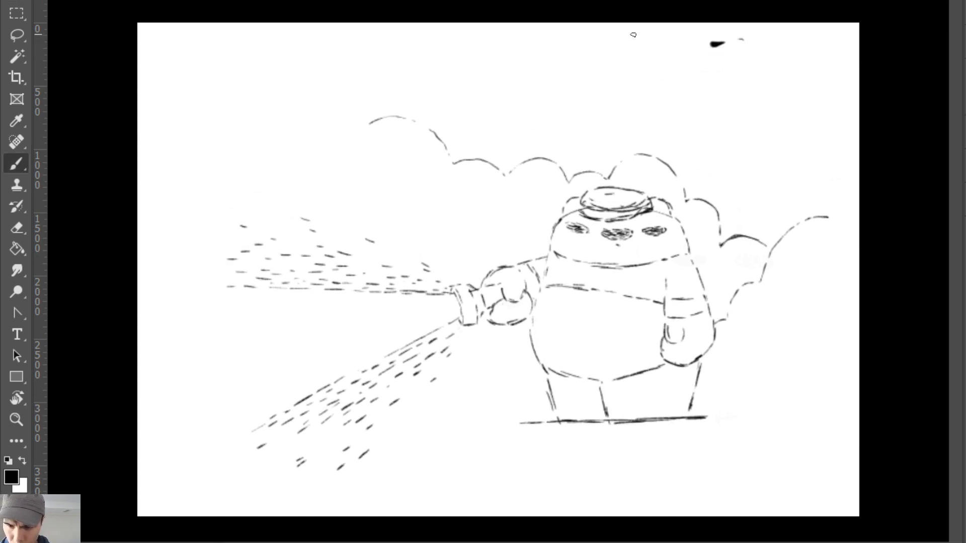
key("ctrl+z")
key("e")
left_click(737, 38)
key("b")
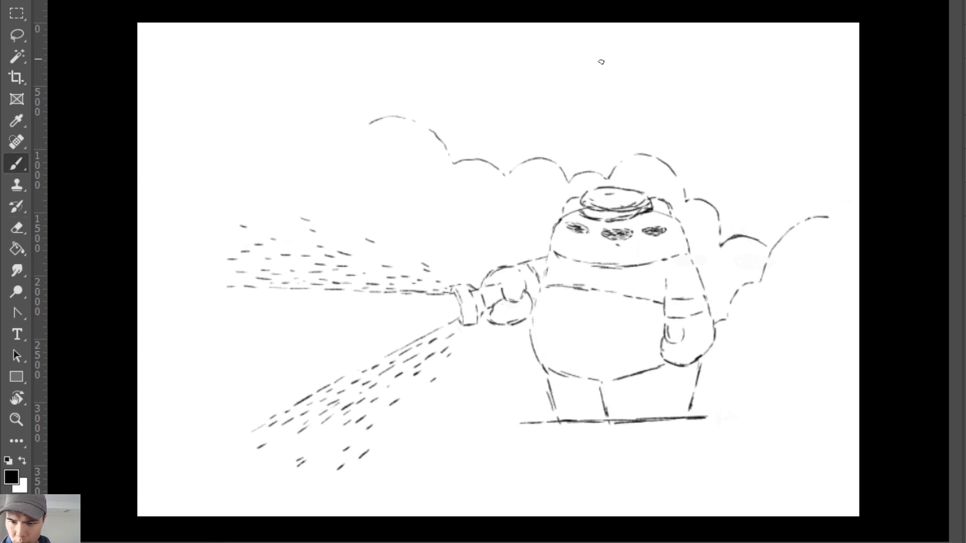
Sketch the left side of a taller cloud above the first, with one large curve and two smaller bumps.
mouse_move(577, 65)
left_mouse_down()
mouse_move(545, 135)
mouse_move(521, 137)
left_mouse_up()
mouse_move(515, 149)
left_mouse_down()
mouse_move(502, 133)
mouse_move(473, 149)
left_mouse_up()
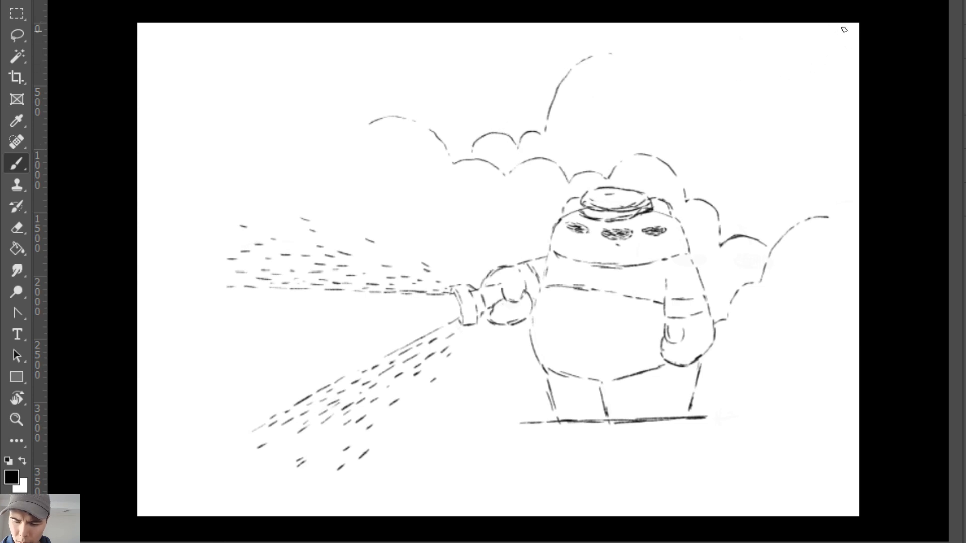
key("ctrl+z")
key("ctrl+z")
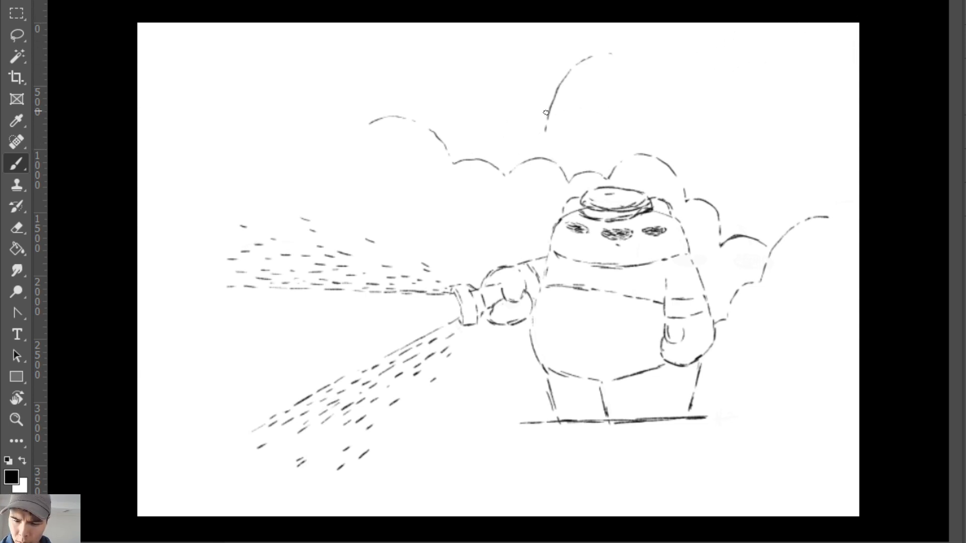
mouse_move(546, 116)
left_mouse_down()
mouse_move(496, 102)
mouse_move(474, 136)
mouse_move(433, 127)
left_mouse_up()
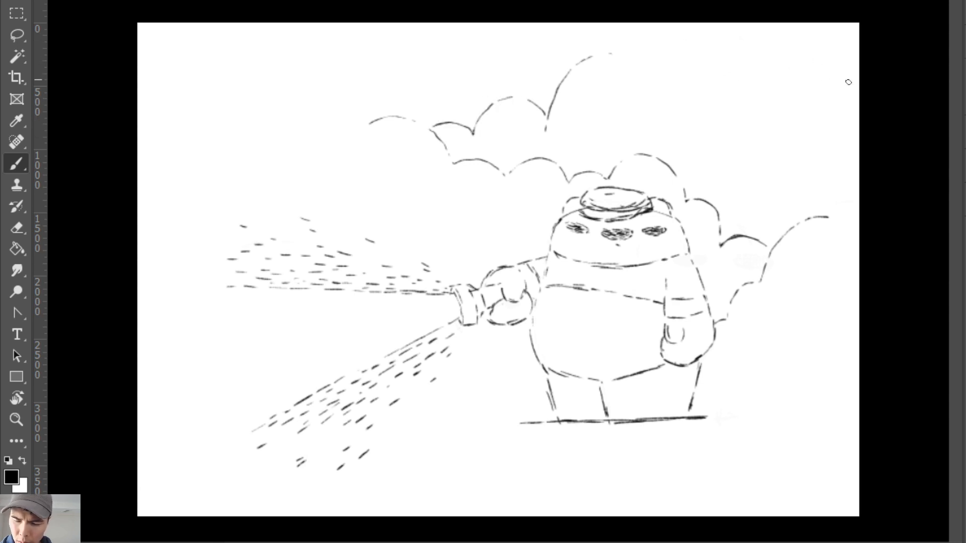
Extend the taller cloud to the right with the rest of its large arc, a smaller bump and another big puff.
mouse_move(613, 52)
left_mouse_down()
mouse_move(663, 64)
mouse_move(688, 92)
mouse_move(695, 71)
left_mouse_up()
left_click_drag(709, 63, 748, 80)
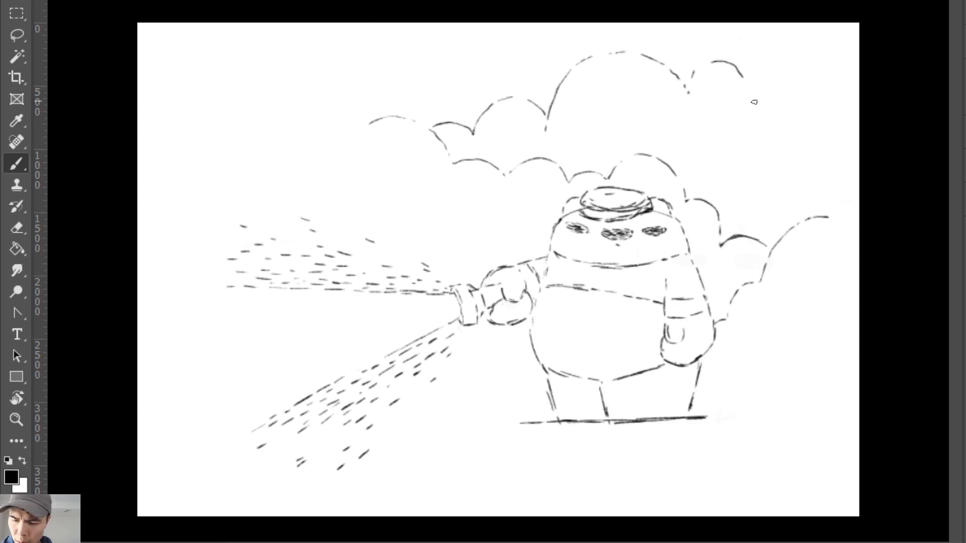
mouse_move(714, 134)
left_mouse_down()
mouse_move(743, 115)
mouse_move(757, 78)
mouse_move(751, 109)
mouse_move(743, 111)
mouse_move(764, 64)
mouse_move(824, 49)
mouse_move(843, 65)
left_mouse_up()
key("e")
key("b")
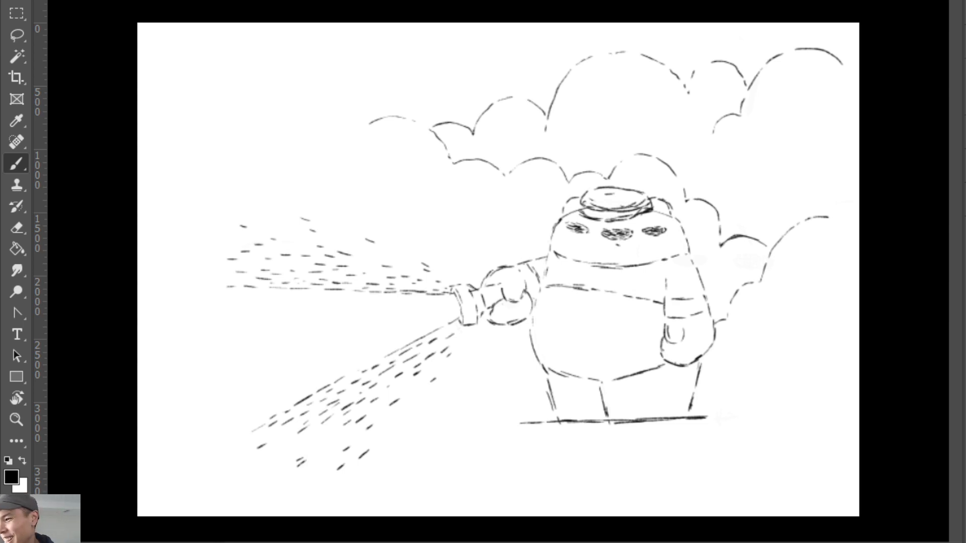
Hide the bear sketch to leave a blank white canvas.
key("ctrl+comma")
key("ctrl+comma")
key("ctrl+comma")
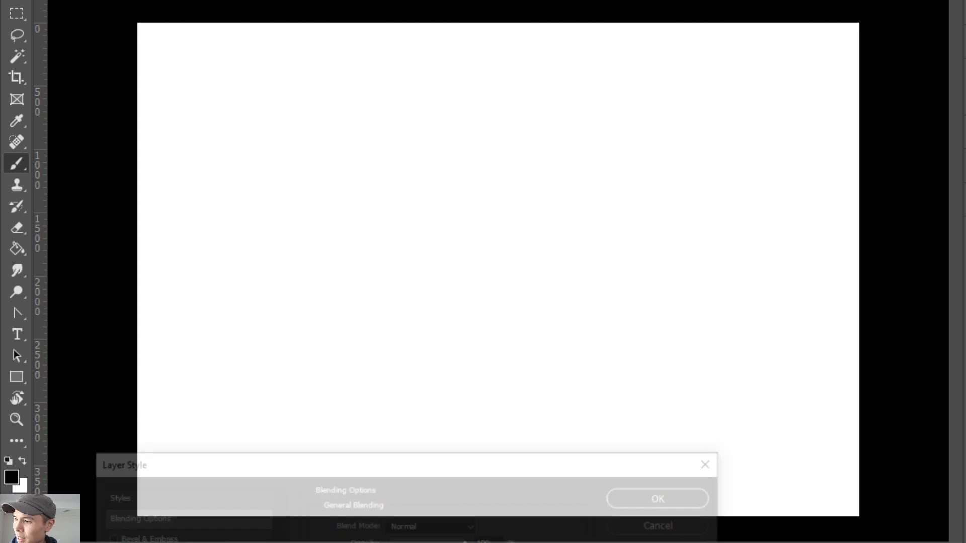
Dismiss the Layer Style dialog and sketch sweeping arcs near the canvas top with a flat slanted loop below them.
left_click(677, 523)
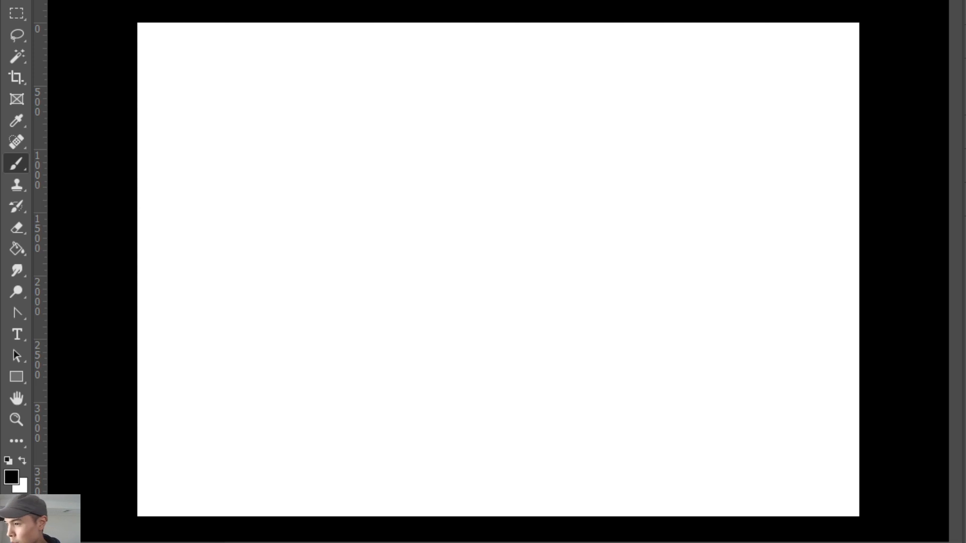
left_click_drag(420, 91, 533, 70)
mouse_move(622, 60)
left_mouse_down()
mouse_move(565, 60)
mouse_move(343, 114)
left_mouse_up()
left_click_drag(604, 40, 386, 77)
left_click_drag(360, 140, 480, 91)
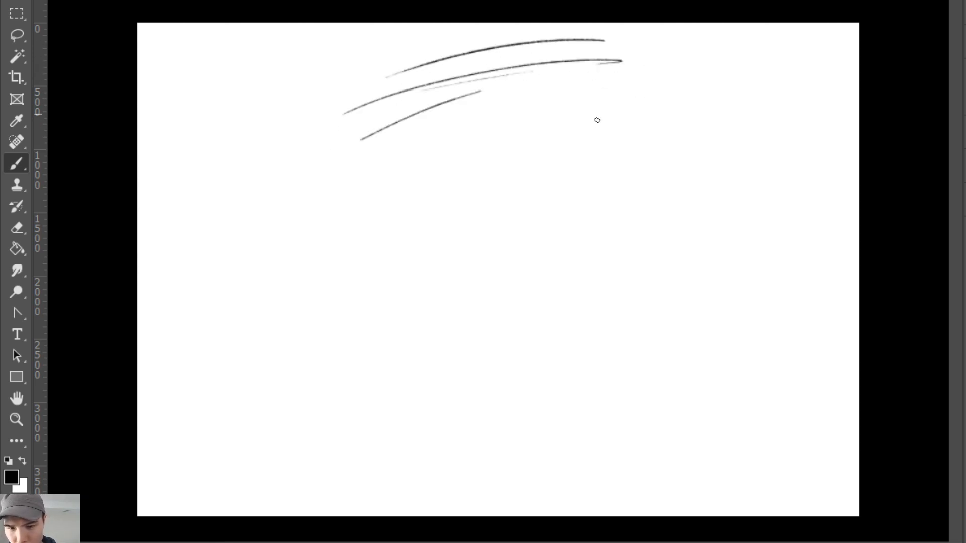
mouse_move(611, 139)
left_mouse_down()
mouse_move(385, 276)
mouse_move(387, 285)
left_mouse_up()
left_click_drag(638, 145, 527, 191)
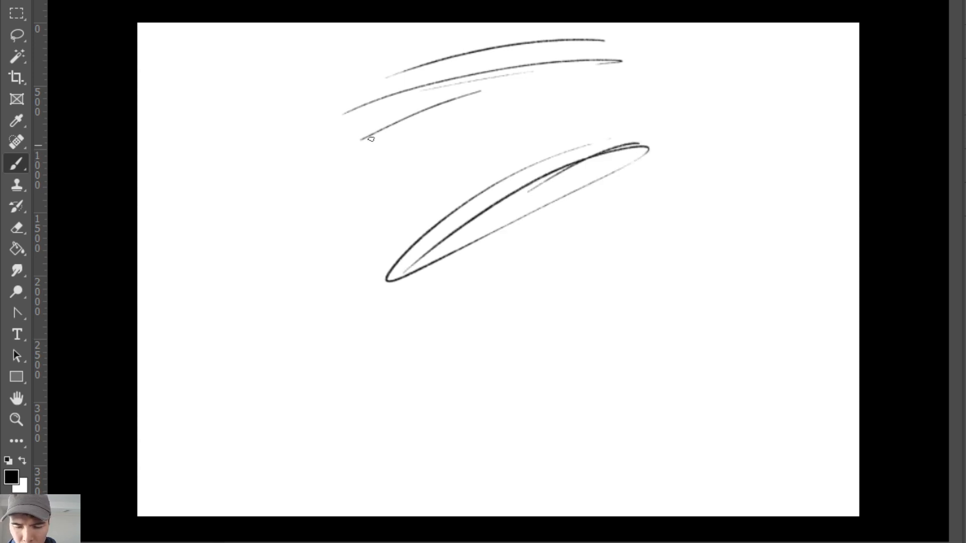
Sketch the tornado's curving left edge down to its narrow base and the upper part of its right edge.
mouse_move(327, 122)
left_mouse_down()
mouse_move(384, 217)
mouse_move(344, 162)
mouse_move(399, 226)
mouse_move(459, 258)
mouse_move(468, 293)
mouse_move(504, 345)
mouse_move(500, 415)
left_mouse_up()
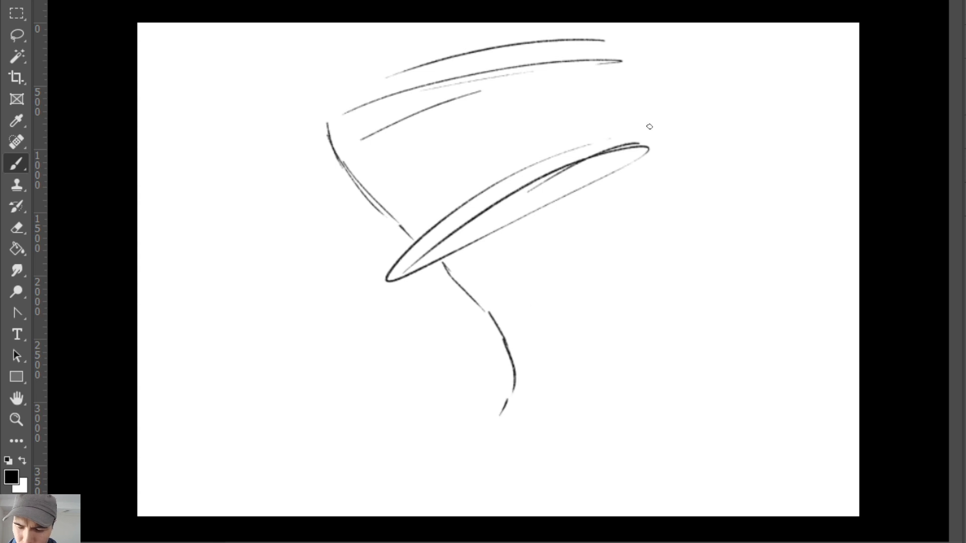
mouse_move(678, 42)
left_mouse_down()
mouse_move(689, 90)
mouse_move(682, 67)
mouse_move(650, 196)
mouse_move(658, 188)
mouse_move(598, 265)
left_mouse_up()
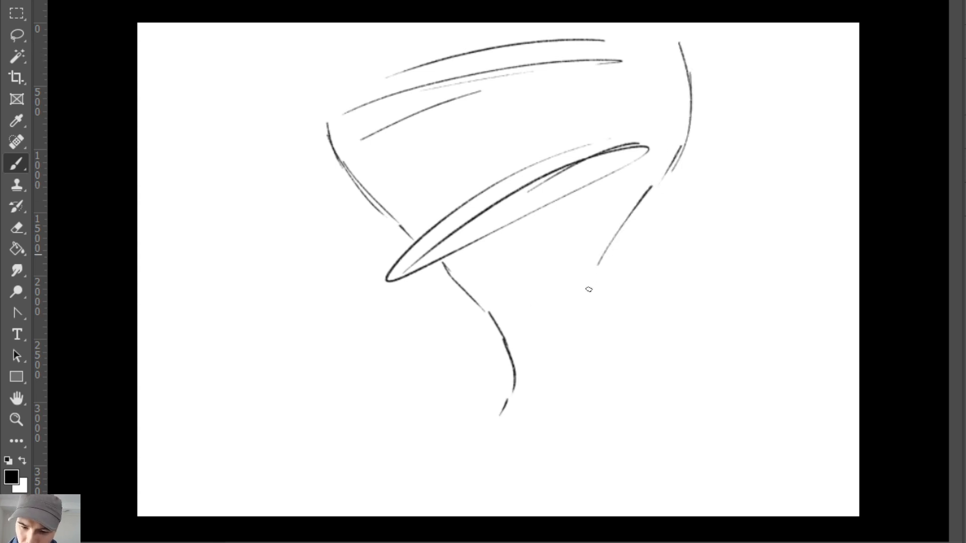
key("ctrl+z")
key("ctrl+z")
left_click_drag(704, 48, 698, 104)
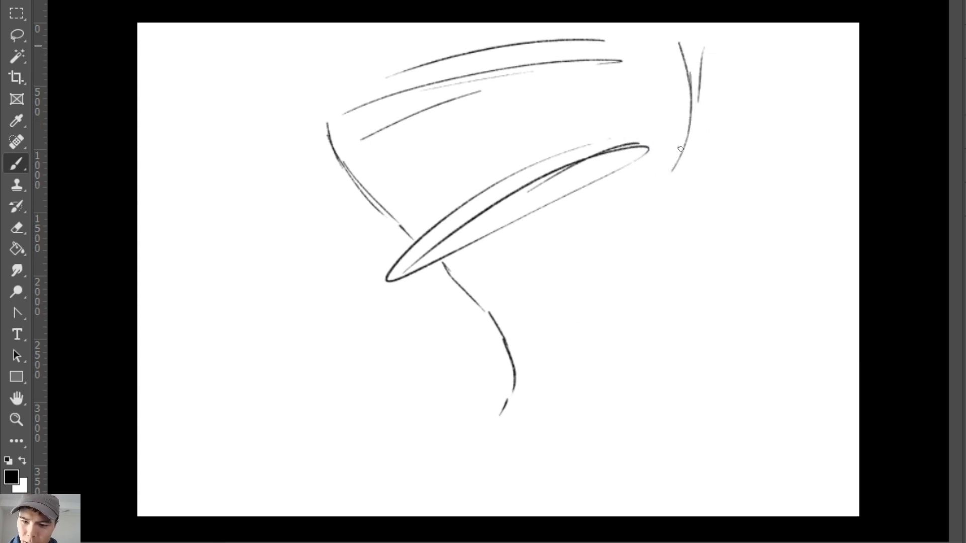
Erase the tornado's upper left edge, redraw it flaring wider down through the loop, and reinforce the upper right edge.
key("e")
left_click_drag(328, 123, 402, 237)
key("b")
left_click_drag(287, 141, 325, 186)
left_click_drag(341, 196, 413, 241)
left_click_drag(327, 174, 356, 199)
left_click_drag(372, 211, 415, 245)
left_click_drag(353, 196, 483, 309)
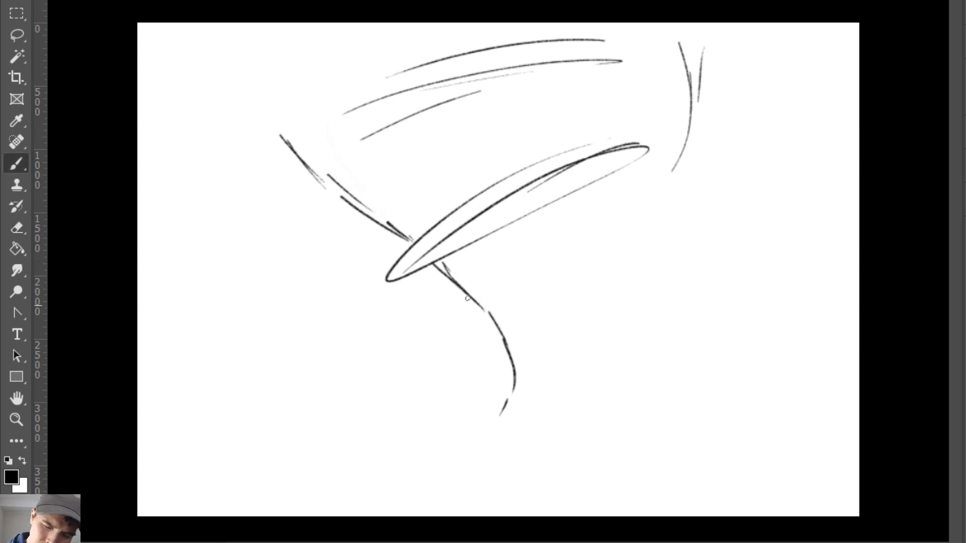
left_click_drag(425, 252, 472, 294)
left_click_drag(688, 70, 685, 183)
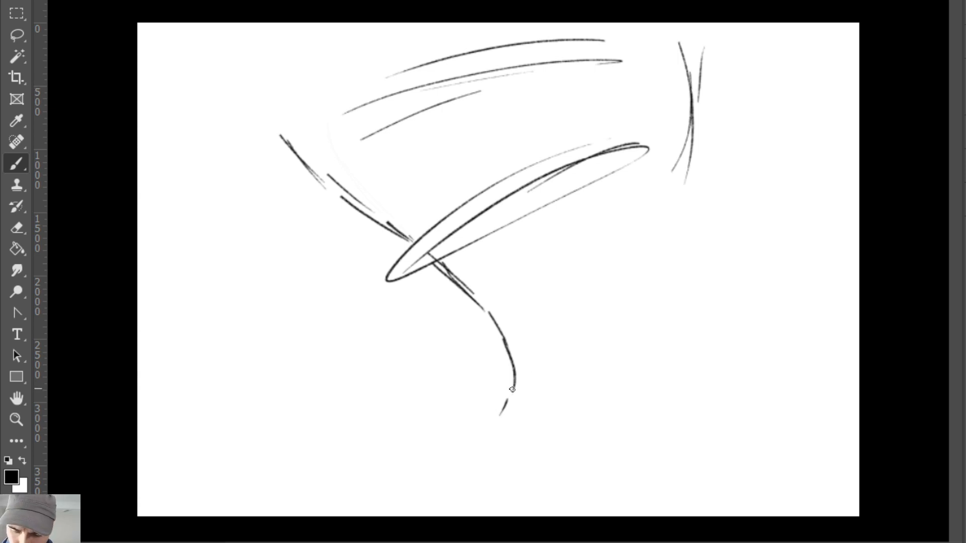
Taper the tornado to a narrow tip and draw its wavy right edge curving down to that tip.
mouse_move(512, 389)
left_mouse_down()
mouse_move(505, 436)
mouse_move(499, 426)
mouse_move(528, 443)
mouse_move(532, 423)
mouse_move(555, 406)
left_mouse_up()
mouse_move(543, 423)
left_mouse_down()
mouse_move(669, 346)
mouse_move(684, 302)
mouse_move(677, 191)
left_mouse_up()
mouse_move(693, 94)
left_mouse_down()
mouse_move(671, 213)
mouse_move(688, 332)
left_mouse_up()
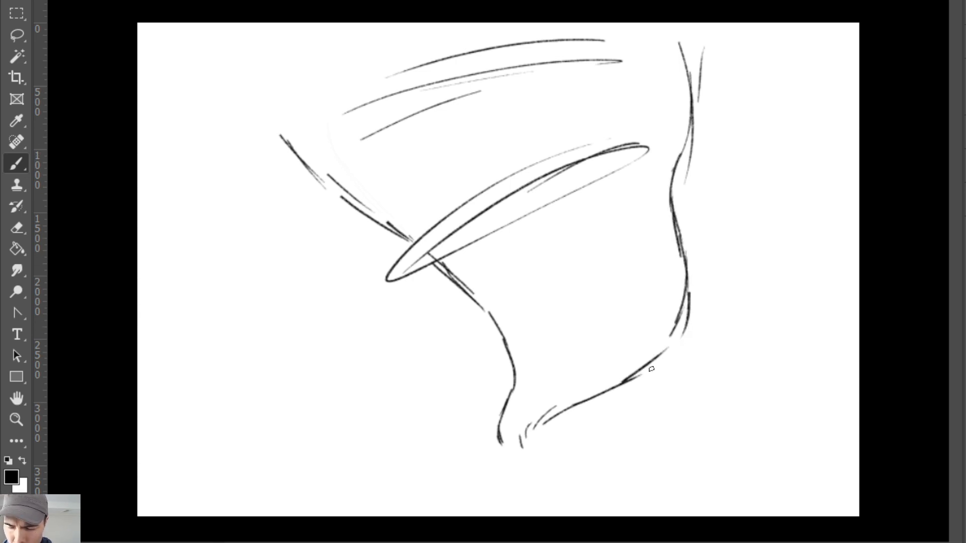
left_click_drag(688, 293, 578, 400)
left_click_drag(629, 372, 584, 399)
Draw pairs of curved wind bands across the lower half of the tornado.
left_click_drag(502, 345, 694, 257)
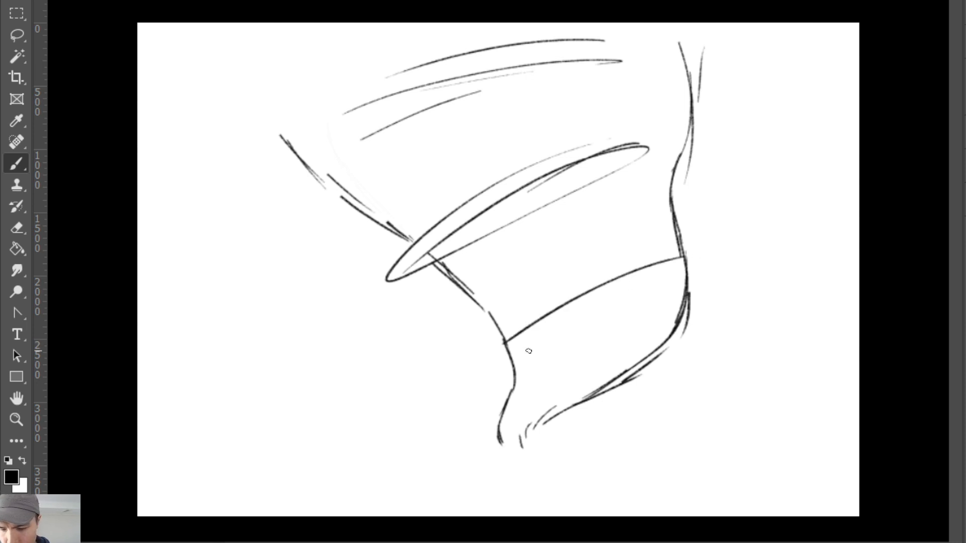
key("ctrl+z")
mouse_move(503, 342)
left_mouse_down()
mouse_move(676, 226)
mouse_move(691, 244)
left_mouse_up()
mouse_move(506, 365)
left_mouse_down()
mouse_move(652, 348)
mouse_move(635, 370)
left_mouse_up()
Extend the large slanted ring around the tornado so it loops past the right edge.
left_click_drag(416, 258, 580, 192)
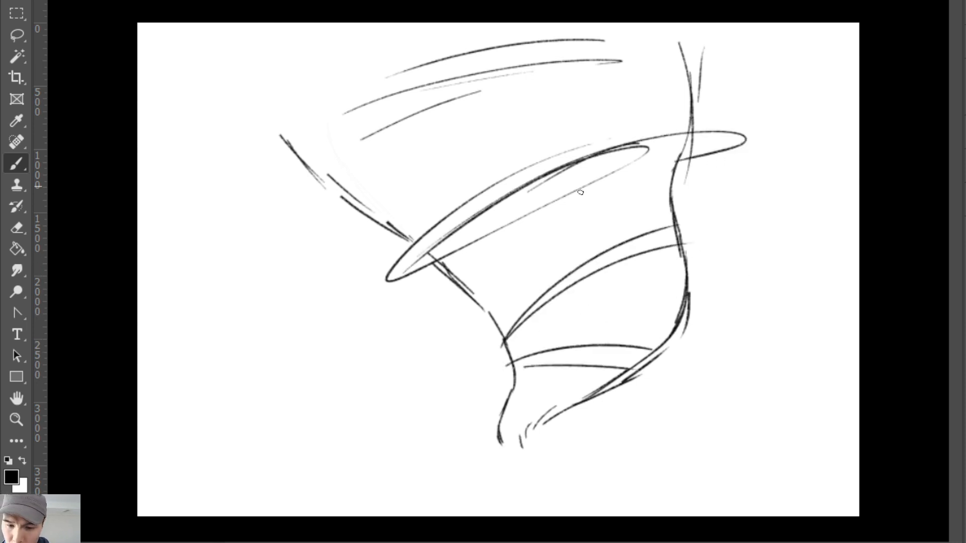
key("ctrl+z")
mouse_move(413, 260)
left_mouse_down()
mouse_move(533, 175)
mouse_move(663, 156)
left_mouse_up()
mouse_move(430, 262)
left_mouse_down()
mouse_move(501, 207)
mouse_move(691, 142)
left_mouse_up()
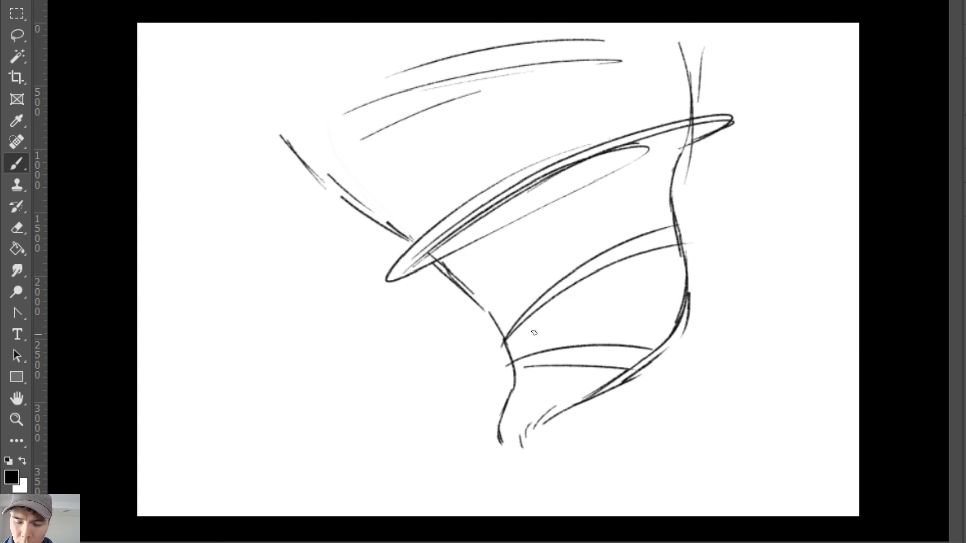
Draw a thin flat ring around the lower part of the tornado and add small debris marks at its tip.
mouse_move(473, 351)
left_mouse_down()
mouse_move(651, 318)
mouse_move(648, 332)
mouse_move(505, 342)
mouse_move(615, 329)
mouse_move(684, 335)
left_mouse_up()
key("ctrl+z")
mouse_move(510, 351)
left_mouse_down()
mouse_move(469, 365)
mouse_move(593, 328)
mouse_move(714, 328)
left_mouse_up()
key("e")
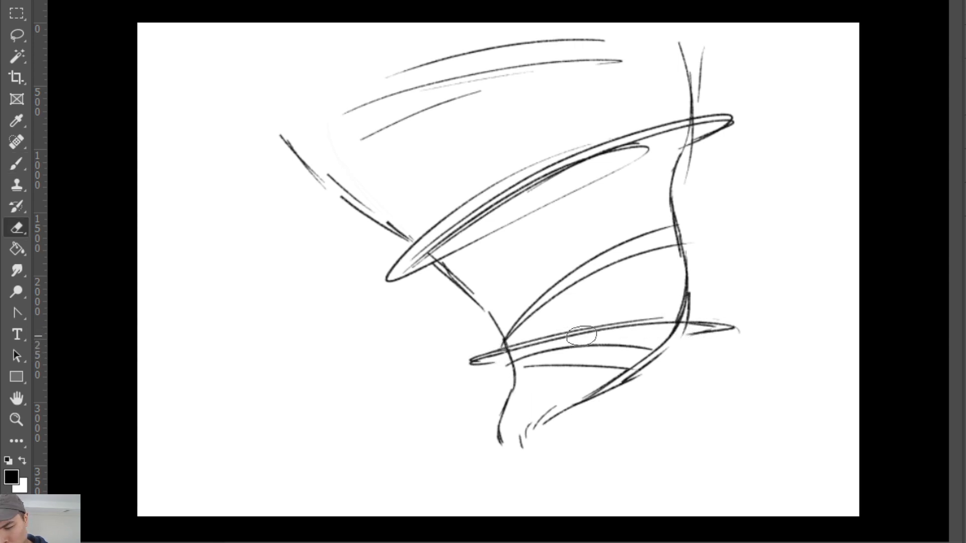
key("b")
mouse_move(484, 356)
left_mouse_down()
mouse_move(711, 328)
mouse_move(655, 345)
mouse_move(674, 336)
left_mouse_up()
mouse_move(499, 441)
left_mouse_down()
mouse_move(501, 450)
mouse_move(485, 447)
mouse_move(549, 447)
left_mouse_up()
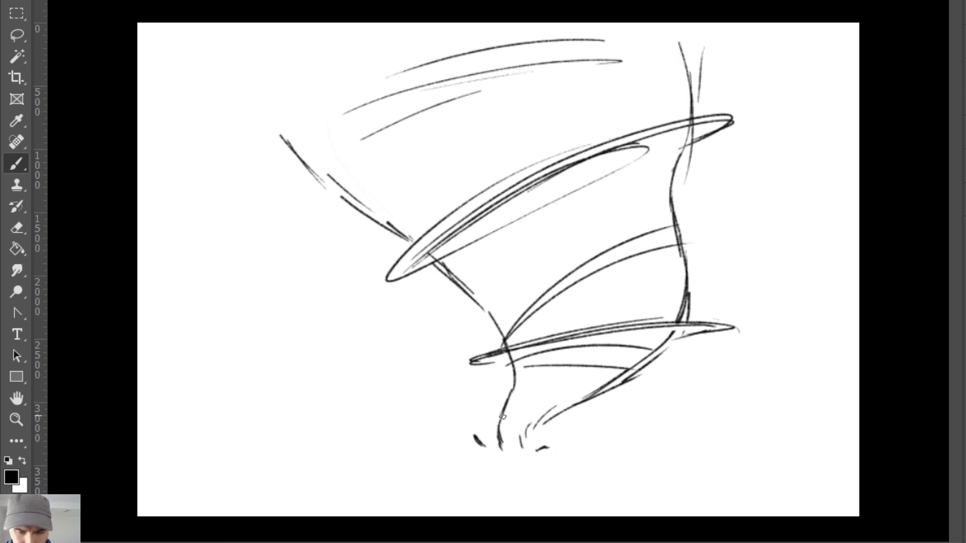
Erase the upper left end of the tornado's outline and redraw it as a smoother outward curve.
key("e")
left_click_drag(282, 133, 342, 191)
key("b")
mouse_move(308, 156)
left_mouse_down()
mouse_move(344, 192)
mouse_move(390, 224)
left_mouse_up()
left_click_drag(325, 245, 336, 280)
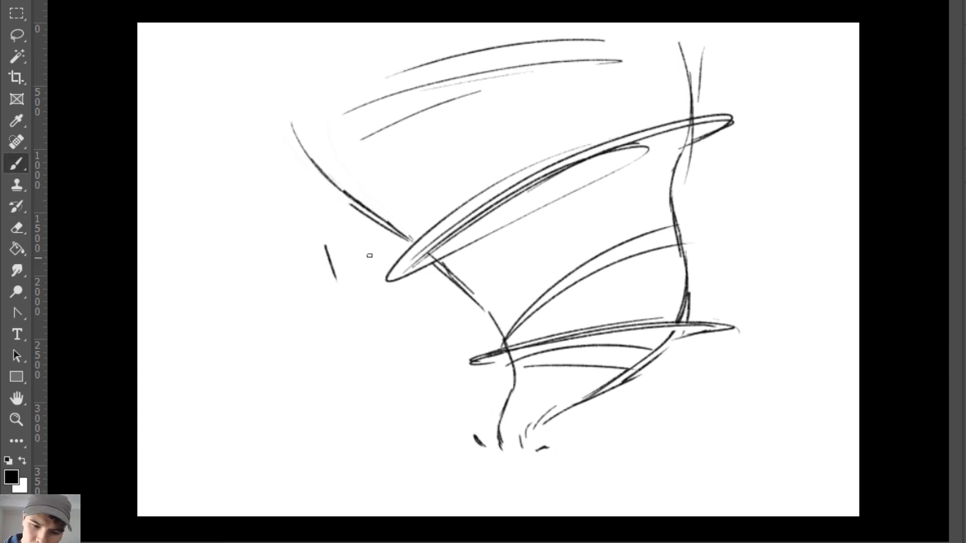
key("ctrl+z")
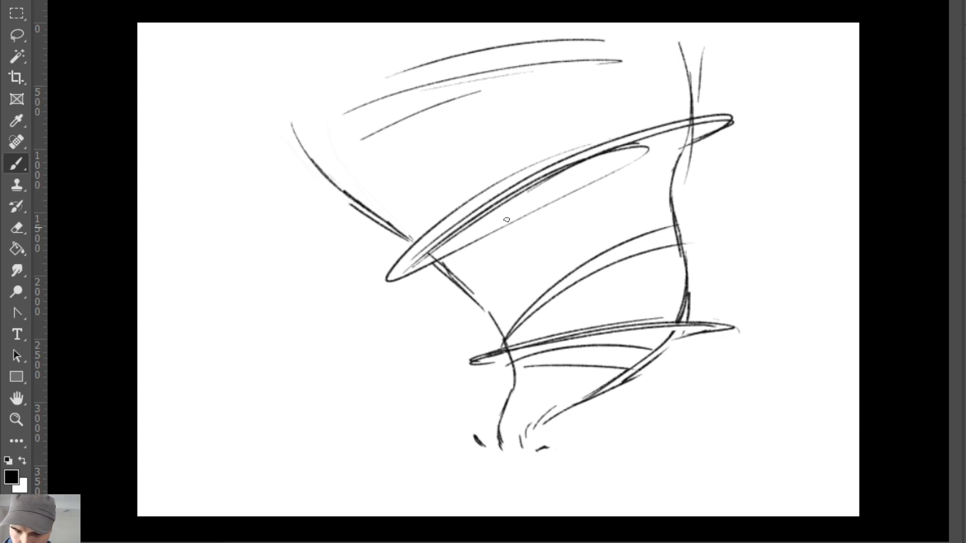
Move the whole tornado sketch to the left and slightly down on the canvas.
key("v")
mouse_move(615, 152)
left_mouse_down()
mouse_move(590, 168)
mouse_move(563, 166)
left_mouse_up()
key("b")
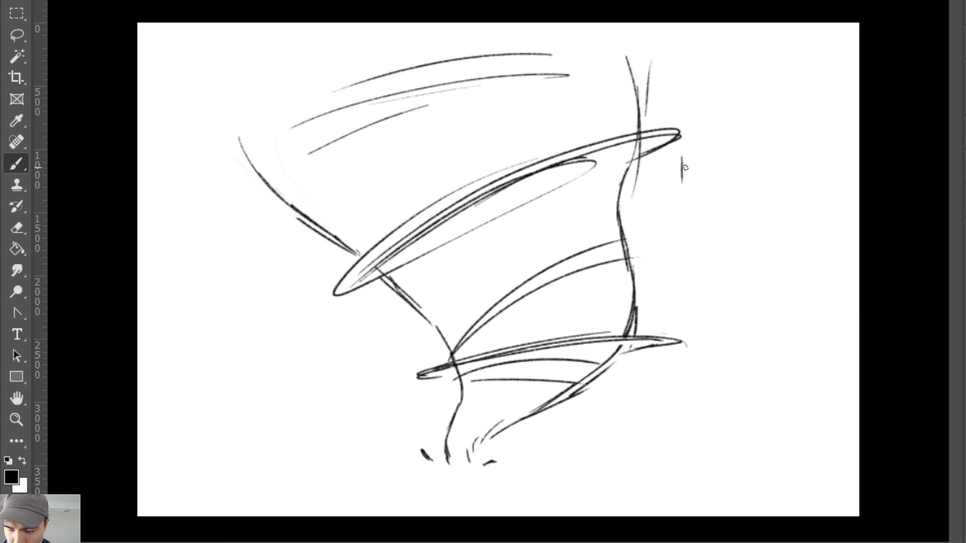
Remove the stray vertical stroke and draw the first slanted edges of a small house right of the tornado.
key("ctrl+z")
mouse_move(675, 167)
left_mouse_down()
mouse_move(711, 138)
mouse_move(735, 163)
mouse_move(703, 156)
mouse_move(716, 148)
mouse_move(734, 162)
mouse_move(733, 134)
mouse_move(683, 155)
mouse_move(731, 131)
mouse_move(682, 173)
mouse_move(696, 169)
mouse_move(711, 141)
mouse_move(669, 179)
mouse_move(708, 150)
left_mouse_up()
key("e")
key("b")
key("e")
key("b")
key("e")
key("b")
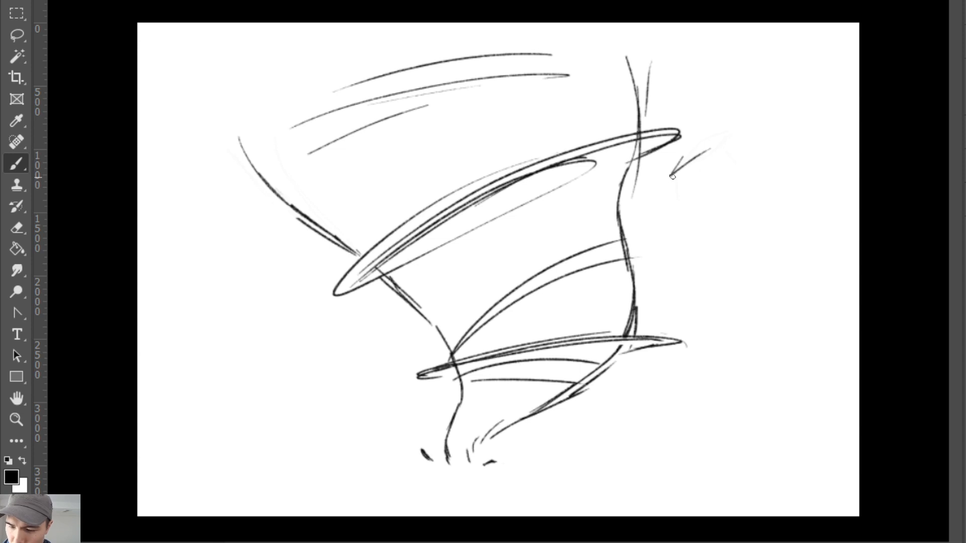
Draw the small flying house's boxy body in perspective, with a window on each visible wall.
mouse_move(672, 176)
left_mouse_down()
mouse_move(672, 196)
mouse_move(709, 176)
mouse_move(744, 187)
left_mouse_up()
mouse_move(679, 196)
left_mouse_down()
mouse_move(706, 210)
mouse_move(679, 198)
mouse_move(719, 173)
mouse_move(742, 186)
mouse_move(728, 168)
mouse_move(689, 164)
mouse_move(692, 178)
mouse_move(711, 167)
left_mouse_up()
key("e")
key("b")
key("ctrl+z")
key("ctrl+z")
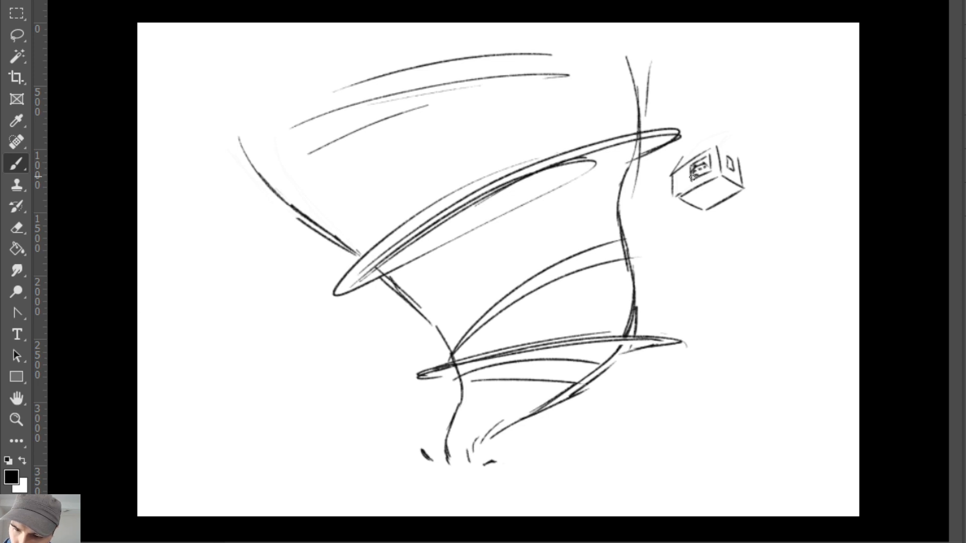
Add a pitched roof with a front gable and slanted eaves to the small house.
mouse_move(691, 174)
left_mouse_down()
mouse_move(720, 135)
mouse_move(745, 160)
left_mouse_up()
key("ctrl+z")
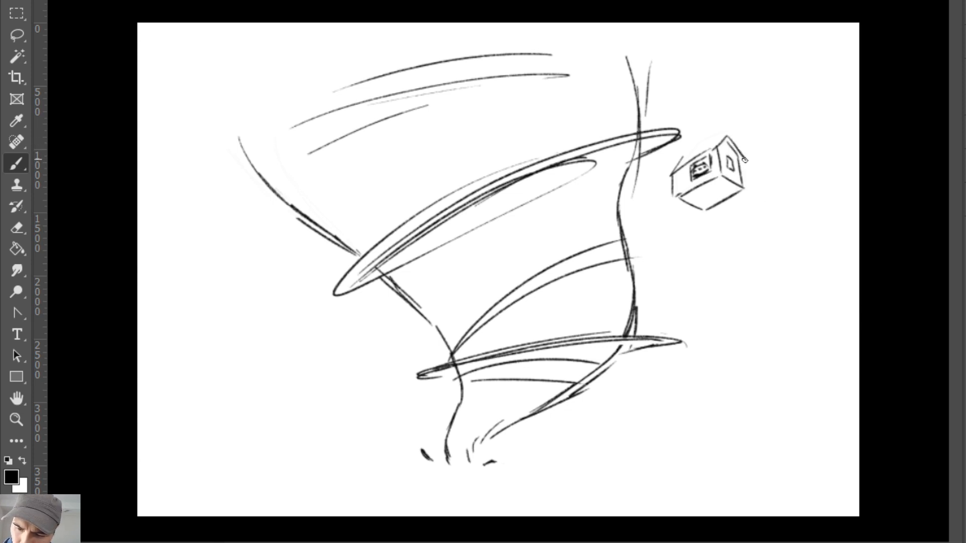
left_click_drag(669, 169, 719, 140)
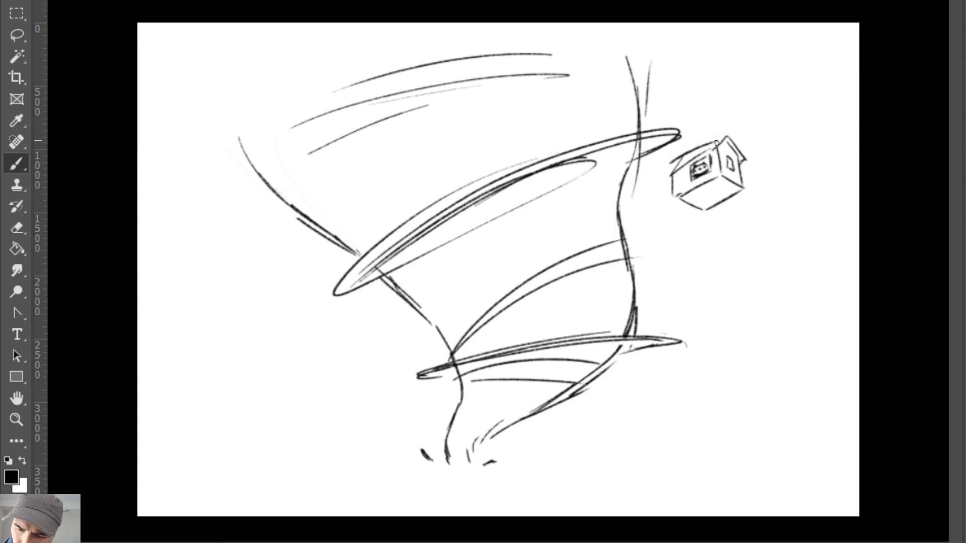
left_click_drag(667, 186, 700, 211)
key("ctrl+z")
key("ctrl+z")
Draw a small chimney on the house's roof, erasing stray marks around it.
mouse_move(724, 133)
left_mouse_down()
mouse_move(682, 154)
mouse_move(663, 178)
mouse_move(714, 150)
mouse_move(715, 125)
mouse_move(732, 126)
left_mouse_up()
key("e")
key("b")
key("e")
key("b")
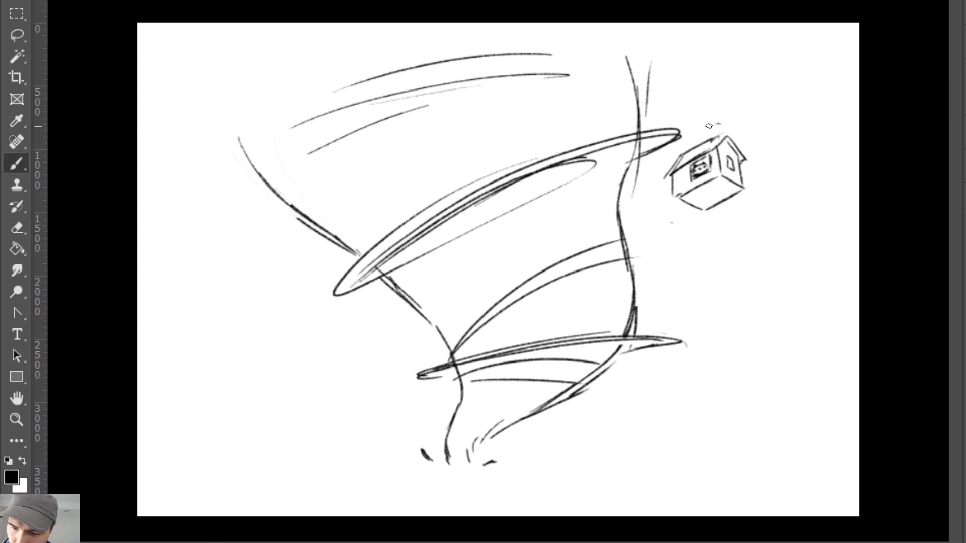
left_click_drag(709, 141, 713, 125)
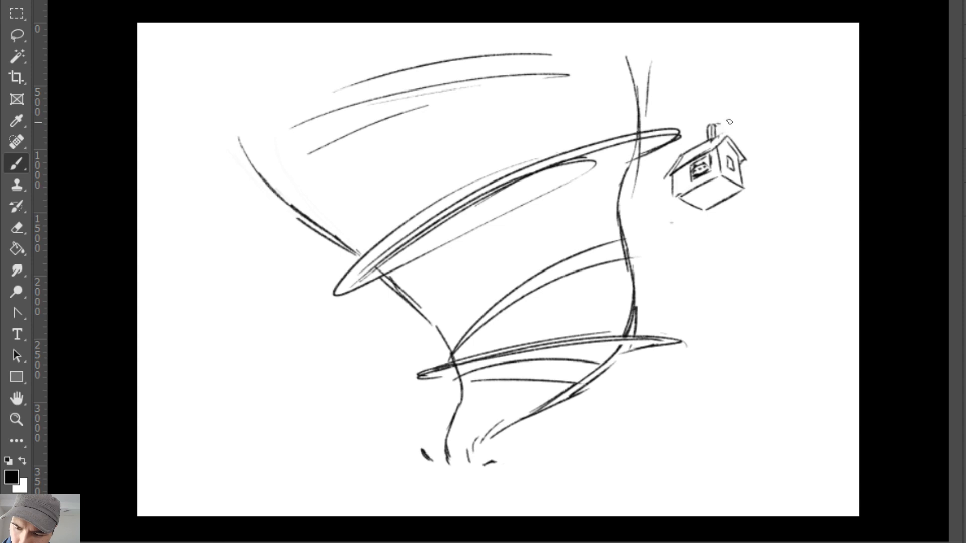
Scatter debris bits above the house, a small plank below it, and a tiny leafy scrap left of the tornado.
key("e")
key("b")
left_click_drag(724, 116, 725, 118)
left_click(753, 120)
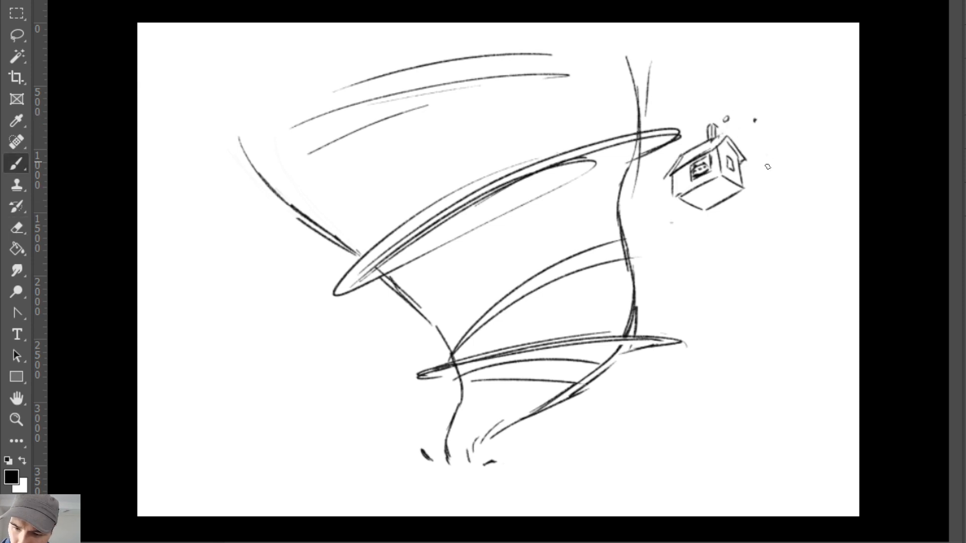
left_click(676, 240)
left_click_drag(673, 246, 667, 271)
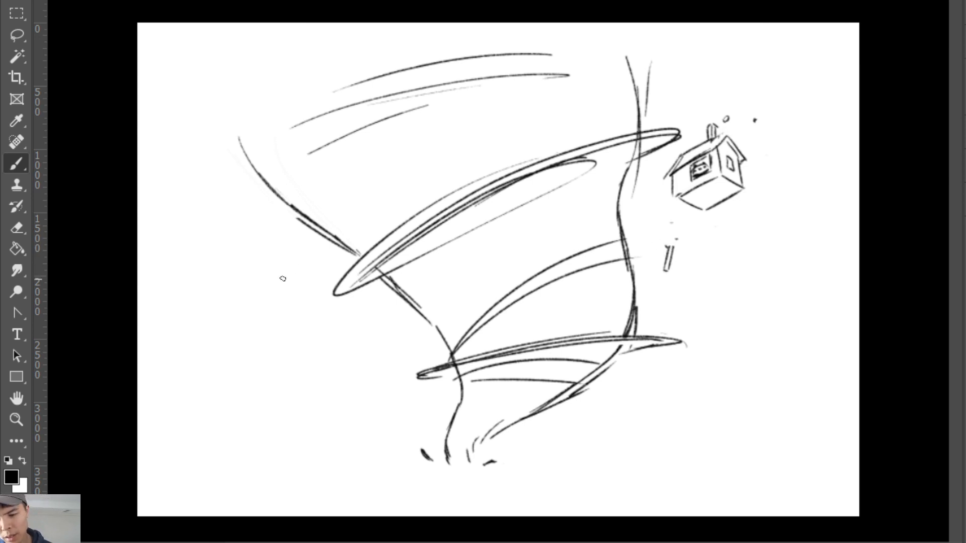
left_click(270, 262)
mouse_move(265, 240)
left_mouse_down()
mouse_move(279, 246)
mouse_move(267, 241)
left_mouse_up()
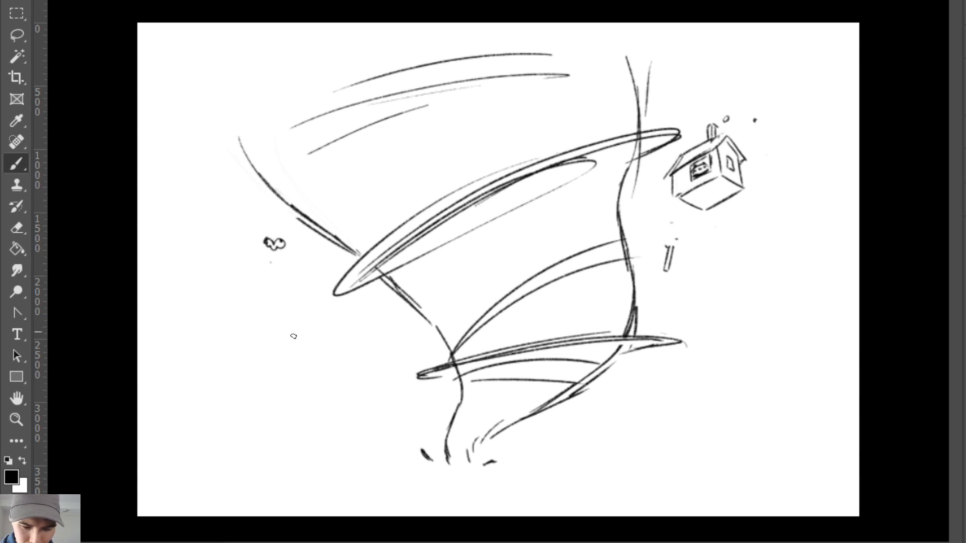
Draw an uprooted tree left of the tornado with a leaning trunk, bare roots, branches and the first foliage curves.
mouse_move(293, 336)
left_mouse_down()
mouse_move(305, 356)
mouse_move(301, 345)
mouse_move(321, 354)
mouse_move(296, 366)
mouse_move(331, 342)
mouse_move(342, 354)
mouse_move(308, 370)
mouse_move(333, 347)
mouse_move(335, 363)
mouse_move(325, 364)
mouse_move(338, 385)
mouse_move(306, 387)
mouse_move(305, 376)
mouse_move(302, 389)
left_mouse_up()
key("ctrl+z")
mouse_move(312, 369)
left_mouse_down()
mouse_move(308, 386)
mouse_move(316, 366)
left_mouse_up()
left_click_drag(281, 321, 293, 328)
mouse_move(290, 317)
left_mouse_down()
mouse_move(300, 296)
mouse_move(293, 321)
mouse_move(267, 315)
mouse_move(286, 320)
mouse_move(267, 313)
mouse_move(289, 322)
left_mouse_up()
mouse_move(246, 271)
left_mouse_down()
mouse_move(234, 320)
mouse_move(244, 326)
mouse_move(289, 300)
left_mouse_up()
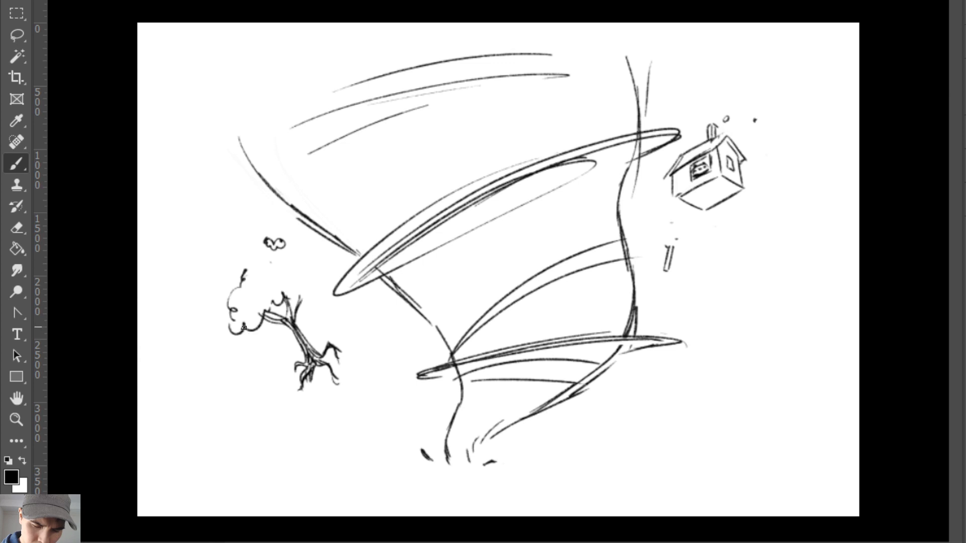
Complete the uprooted tree's crown with rounded, scalloped foliage outlines and inner leaf curves.
mouse_move(244, 328)
left_mouse_down()
mouse_move(268, 330)
mouse_move(268, 322)
mouse_move(260, 336)
mouse_move(279, 328)
mouse_move(313, 279)
left_mouse_up()
mouse_move(282, 265)
left_mouse_down()
mouse_move(307, 267)
mouse_move(313, 285)
mouse_move(249, 290)
mouse_move(244, 311)
mouse_move(268, 263)
mouse_move(287, 263)
mouse_move(318, 293)
mouse_move(313, 302)
mouse_move(323, 297)
mouse_move(290, 294)
mouse_move(280, 313)
left_mouse_up()
key("ctrl+z")
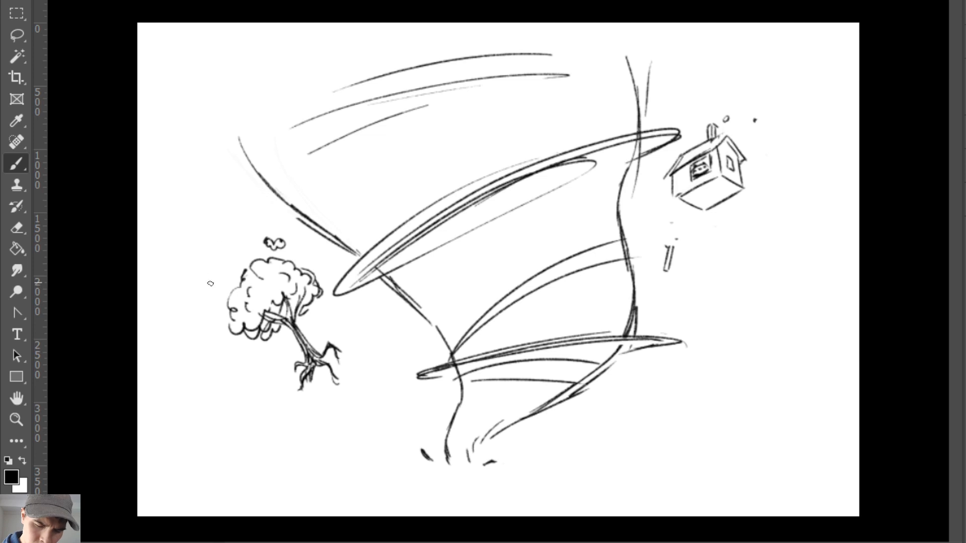
Add small debris bits around the tree and inside the tornado, and undo the long strokes across the canvas top.
left_click_drag(211, 283, 226, 267)
left_click_drag(377, 317, 376, 323)
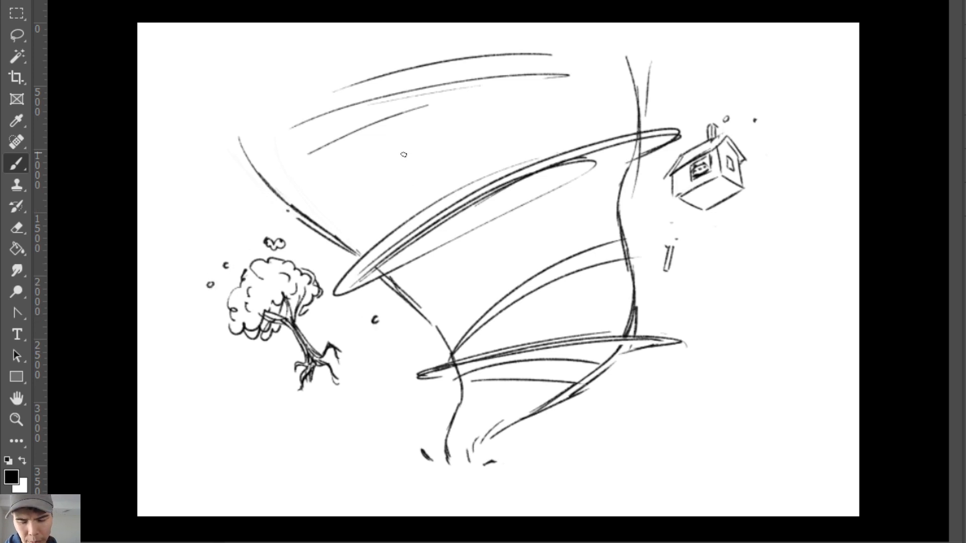
left_click_drag(402, 156, 403, 163)
mouse_move(144, 83)
left_mouse_down()
mouse_move(215, 93)
mouse_move(518, 31)
left_mouse_up()
key("ctrl+z")
key("ctrl+z")
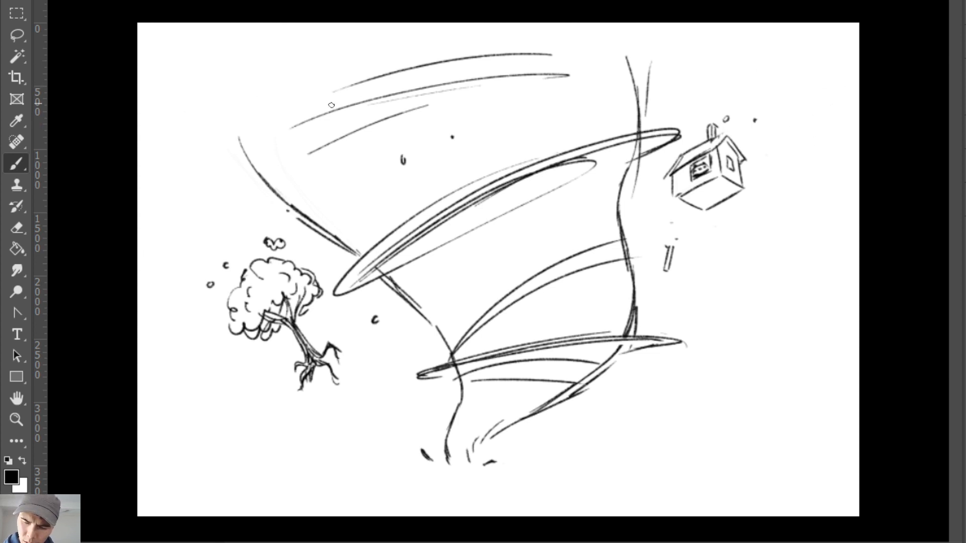
Draw two wavy wind lines left of the tornado and one above the house.
mouse_move(151, 186)
left_mouse_down()
mouse_move(236, 197)
mouse_move(262, 196)
mouse_move(171, 189)
mouse_move(264, 187)
left_mouse_up()
key("ctrl+z")
left_click_drag(157, 206, 258, 201)
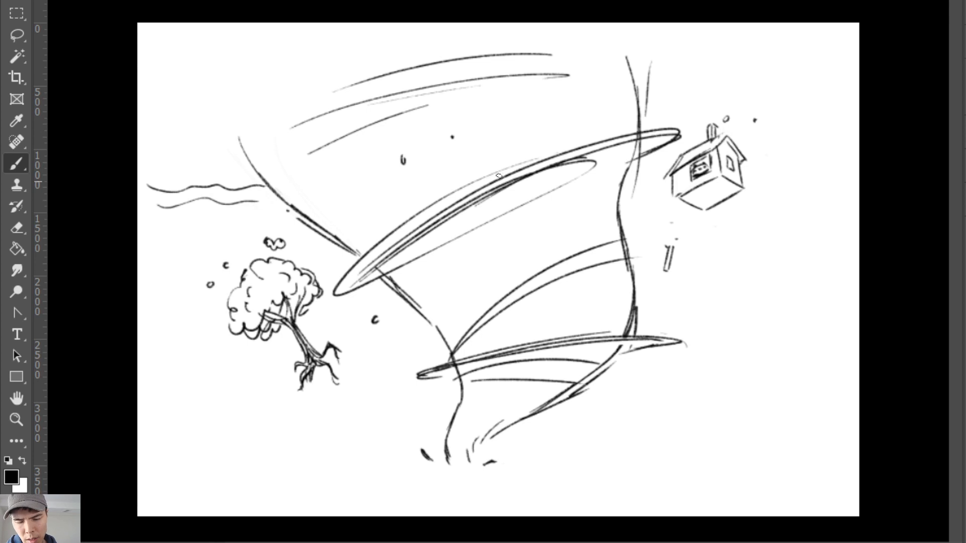
mouse_move(683, 73)
left_mouse_down()
mouse_move(832, 70)
mouse_move(725, 76)
mouse_move(771, 82)
left_mouse_up()
key("ctrl+z")
Add a dark crossbeam pattern along the underside of the flying house.
mouse_move(680, 199)
left_mouse_down()
mouse_move(719, 180)
mouse_move(713, 189)
mouse_move(727, 188)
mouse_move(701, 201)
mouse_move(739, 185)
left_mouse_up()
mouse_move(743, 188)
left_mouse_down()
mouse_move(698, 209)
mouse_move(725, 196)
mouse_move(713, 184)
mouse_move(727, 196)
mouse_move(703, 191)
mouse_move(711, 205)
mouse_move(693, 193)
mouse_move(715, 180)
mouse_move(678, 202)
mouse_move(706, 216)
mouse_move(741, 190)
mouse_move(726, 191)
mouse_move(737, 187)
mouse_move(739, 163)
mouse_move(741, 188)
mouse_move(742, 164)
mouse_move(730, 156)
mouse_move(750, 143)
mouse_move(715, 208)
mouse_move(753, 190)
mouse_move(697, 223)
mouse_move(732, 194)
mouse_move(695, 214)
mouse_move(743, 188)
left_mouse_up()
key("e")
key("b")
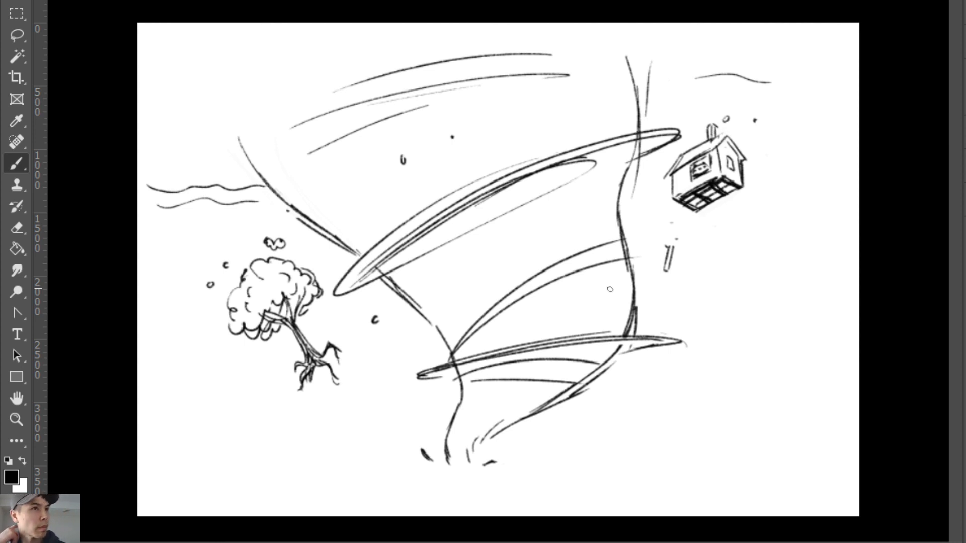
Draw curved wind lines across the tornado above the large ring and between the two rings.
mouse_move(338, 246)
left_mouse_down()
mouse_move(532, 106)
mouse_move(629, 93)
left_mouse_up()
left_click_drag(412, 296, 621, 191)
mouse_move(420, 318)
left_mouse_down()
mouse_move(603, 207)
mouse_move(606, 232)
left_mouse_up()
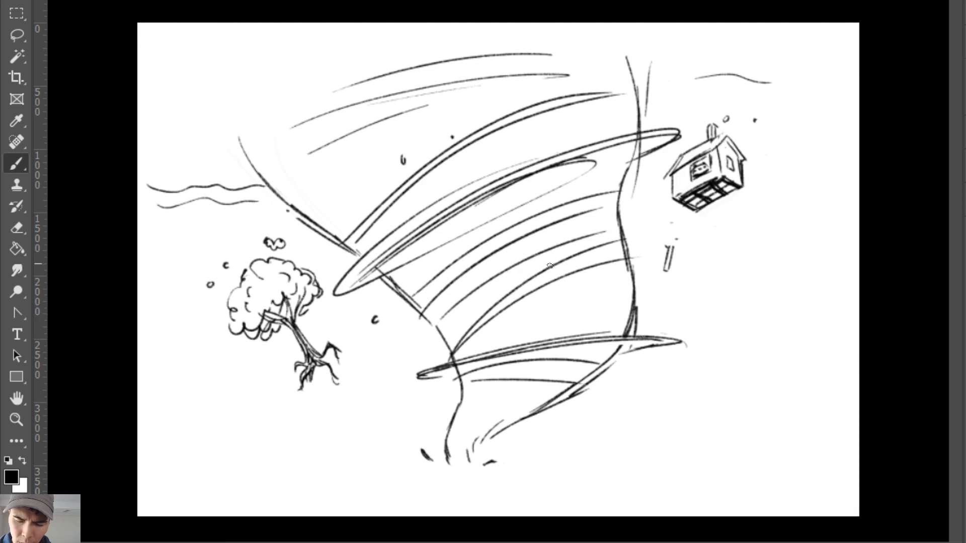
Fill the tornado's upper left with arcs sweeping up from its left edge, the outermost reaching the canvas top.
left_click_drag(312, 221, 380, 138)
left_click_drag(311, 220, 340, 171)
left_click_drag(289, 202, 402, 111)
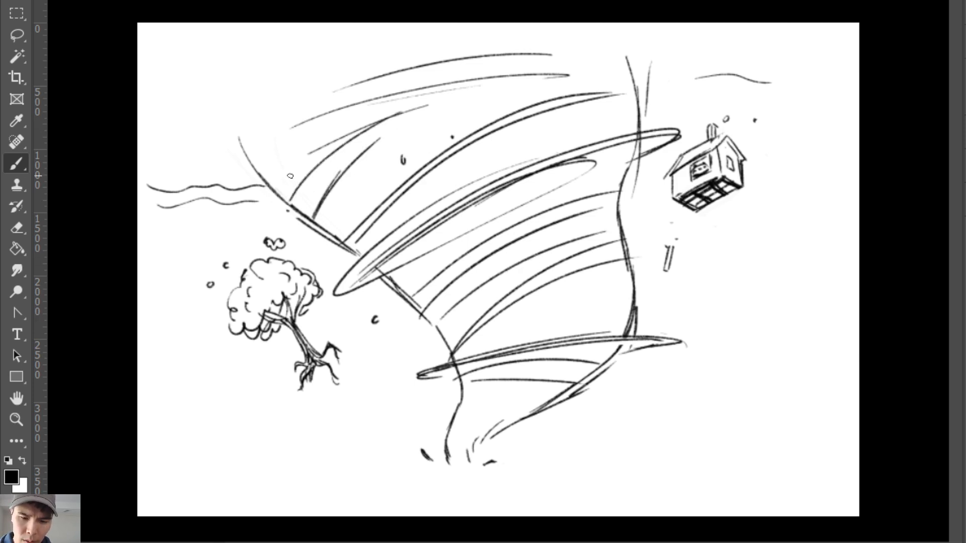
left_click_drag(296, 166, 510, 77)
left_click_drag(245, 146, 380, 56)
left_click_drag(239, 123, 370, 24)
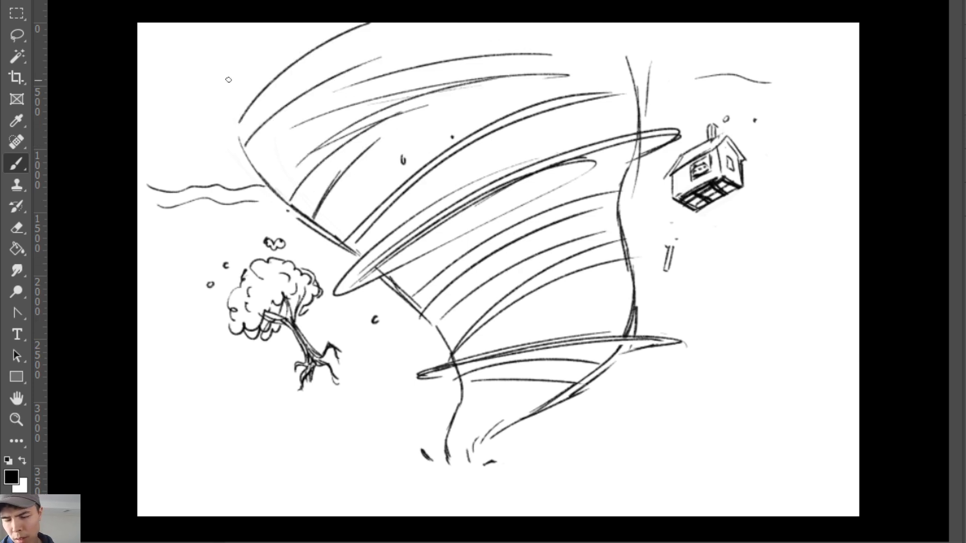
Extend the tornado's upper-left edge upward with two strokes and erase the loose marks at the funnel's bottom tip.
left_click_drag(233, 75, 248, 123)
left_click_drag(222, 56, 267, 180)
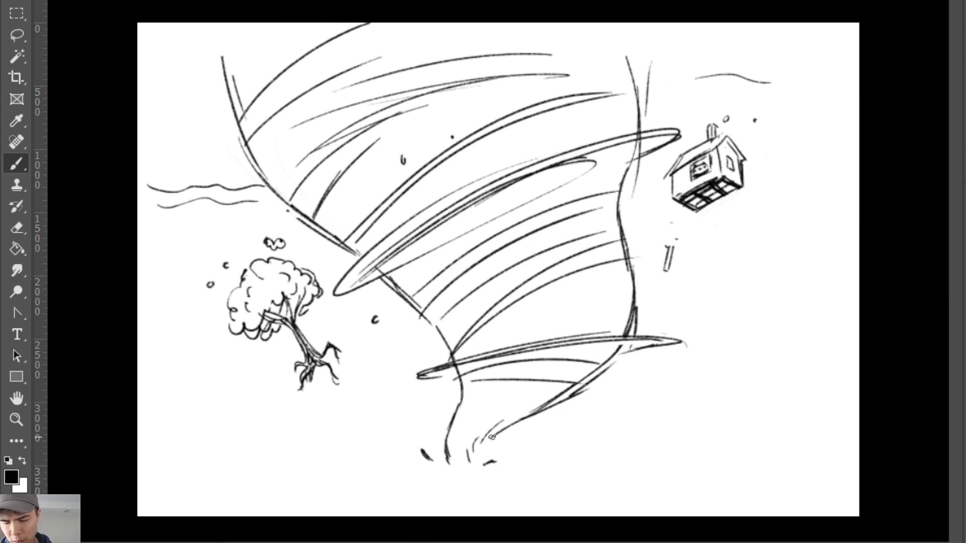
key("e")
mouse_move(485, 438)
left_mouse_down()
mouse_move(474, 467)
mouse_move(491, 449)
left_mouse_up()
key("b")
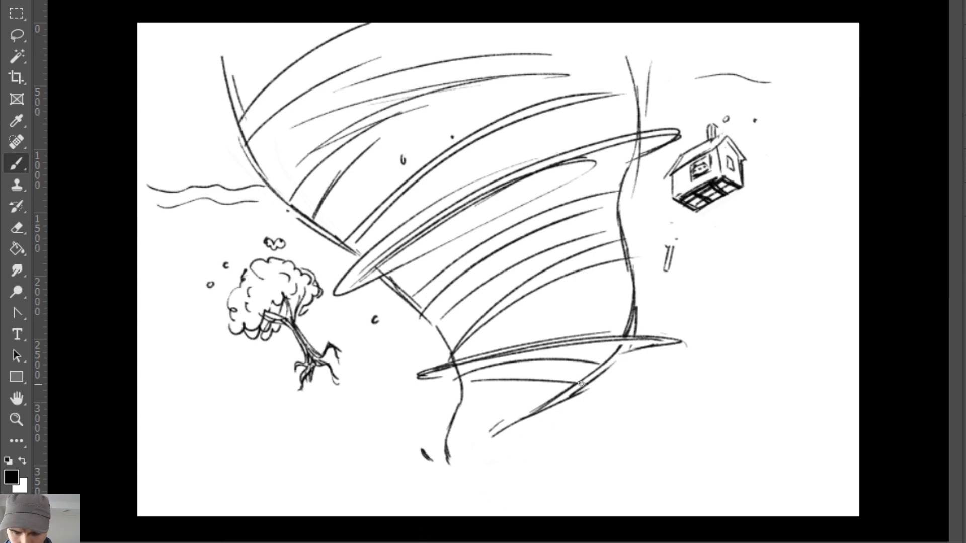
Redraw the funnel's lower end with curved left and right edges reaching almost to the canvas bottom and an arc between them.
mouse_move(580, 383)
left_mouse_down()
mouse_move(523, 429)
mouse_move(500, 498)
left_mouse_up()
key("e")
mouse_move(460, 390)
left_mouse_down()
mouse_move(453, 412)
mouse_move(463, 507)
left_mouse_up()
key("b")
left_click_drag(454, 425, 466, 508)
mouse_move(438, 466)
left_mouse_down()
mouse_move(498, 429)
mouse_move(520, 427)
left_mouse_up()
left_click_drag(504, 438, 442, 466)
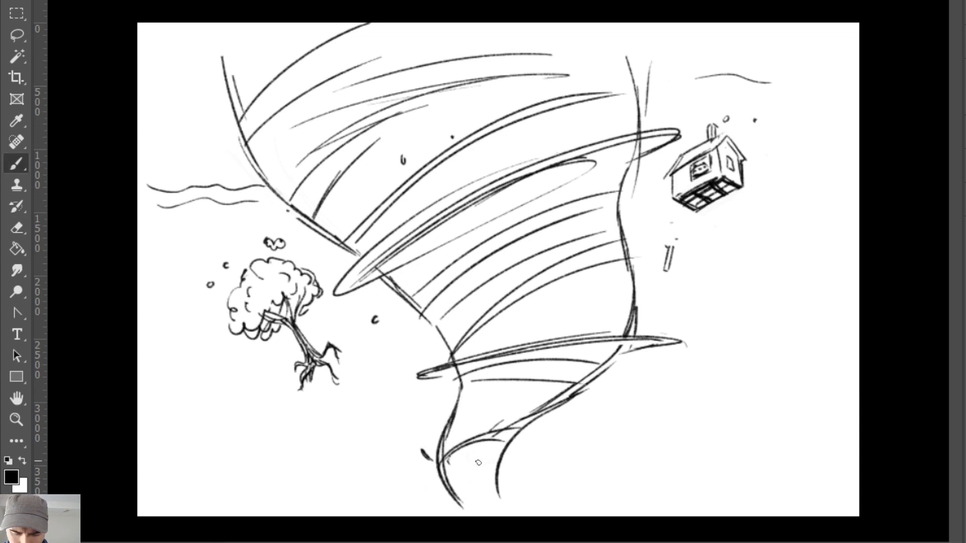
Add curved wind lines across the narrow funnel below the lower ring and two arcs above that ring.
left_click_drag(444, 426, 546, 414)
left_click_drag(471, 398, 584, 382)
left_click_drag(461, 409, 583, 387)
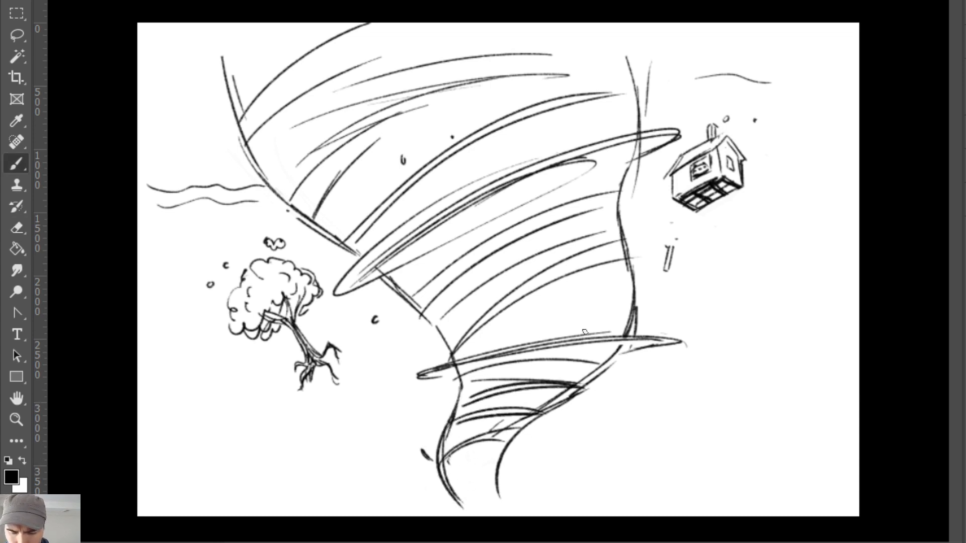
left_click_drag(459, 349, 618, 238)
left_click_drag(460, 331, 600, 231)
Draw a small flat ring around the tornado's bottom tip and add tiny debris marks on both sides of the funnel.
key("e")
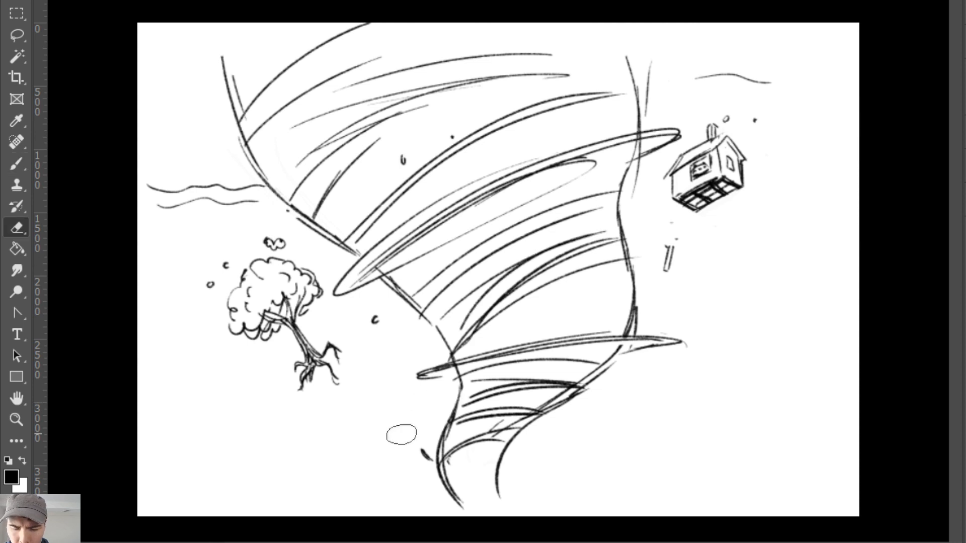
key("b")
left_click_drag(382, 445, 461, 477)
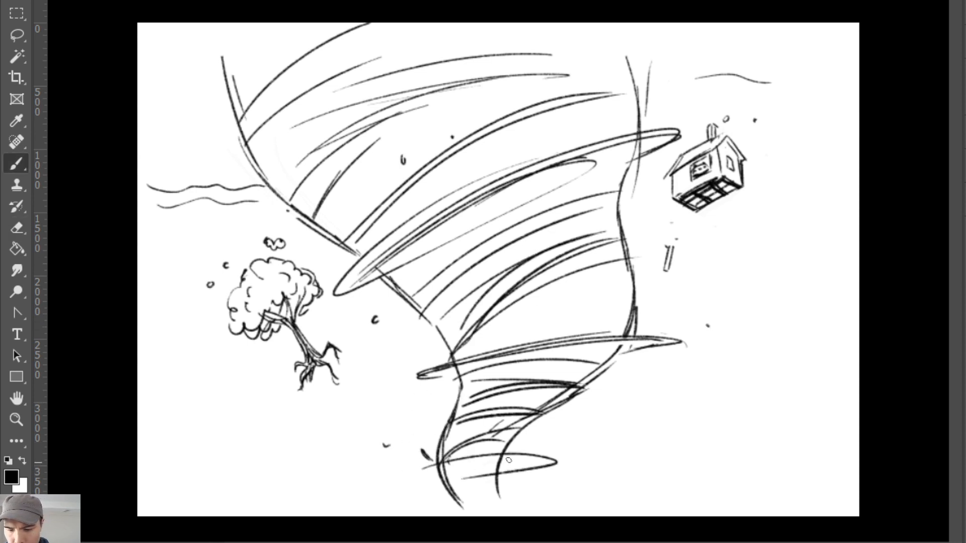
Thicken the tornado's right edge from the large ring down to the tip and darken the left edge below that ring.
left_click_drag(639, 140, 623, 209)
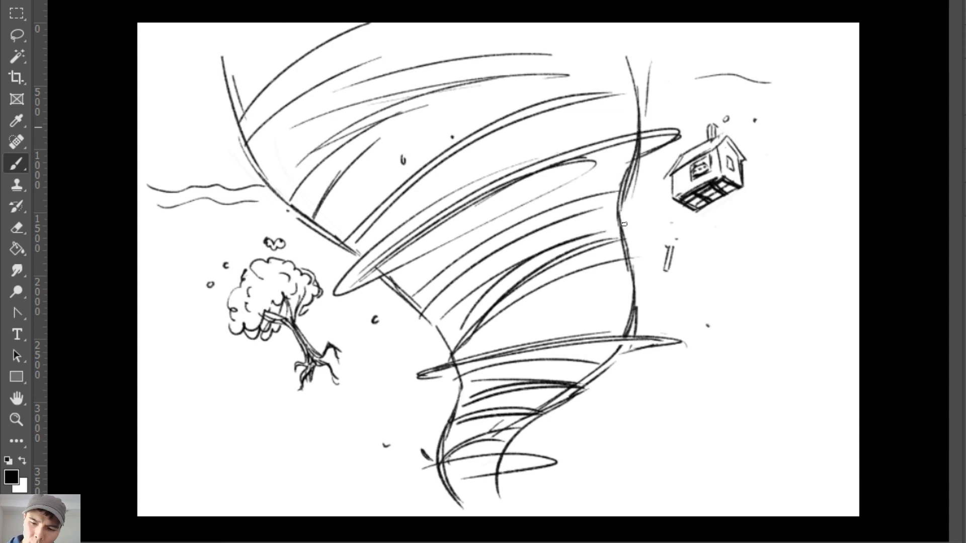
left_click_drag(628, 166, 630, 251)
mouse_move(622, 205)
left_mouse_down()
mouse_move(630, 358)
mouse_move(634, 337)
mouse_move(518, 433)
left_mouse_up()
mouse_move(606, 365)
left_mouse_down()
mouse_move(497, 460)
mouse_move(500, 498)
left_mouse_up()
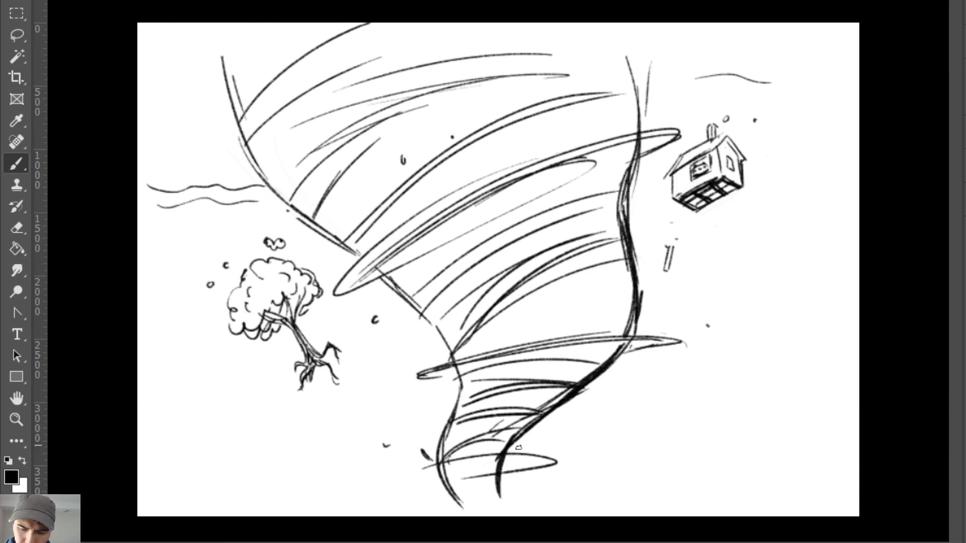
left_click_drag(521, 446, 508, 503)
mouse_move(373, 271)
left_mouse_down()
mouse_move(440, 343)
mouse_move(425, 325)
left_mouse_up()
left_click_drag(291, 210, 316, 228)
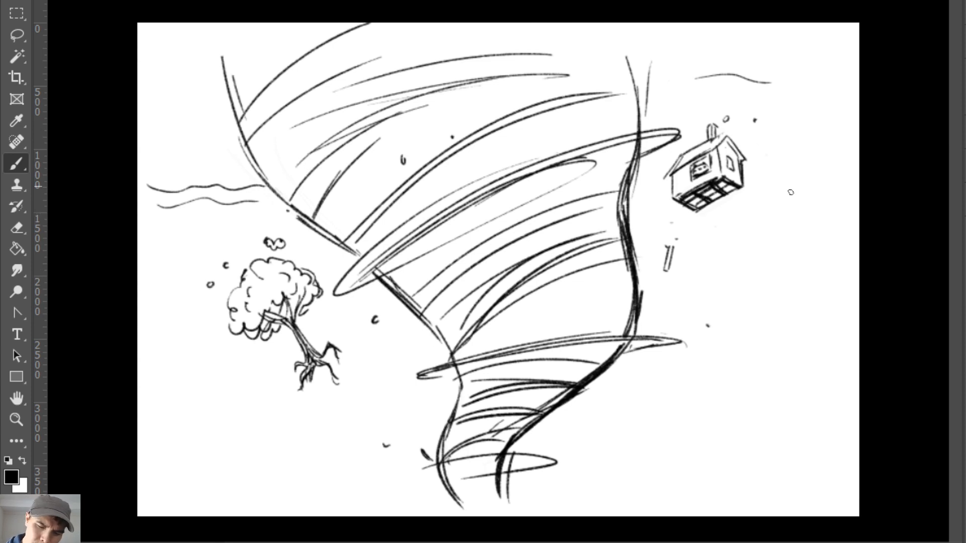
Draw a small flying cow with legs, tail and horned head beside the funnel's lower right edge, correcting strokes along the way.
mouse_move(615, 396)
left_mouse_down()
mouse_move(630, 377)
mouse_move(646, 382)
mouse_move(647, 405)
mouse_move(660, 394)
left_mouse_up()
key("ctrl+z")
key("ctrl+z")
key("ctrl+z")
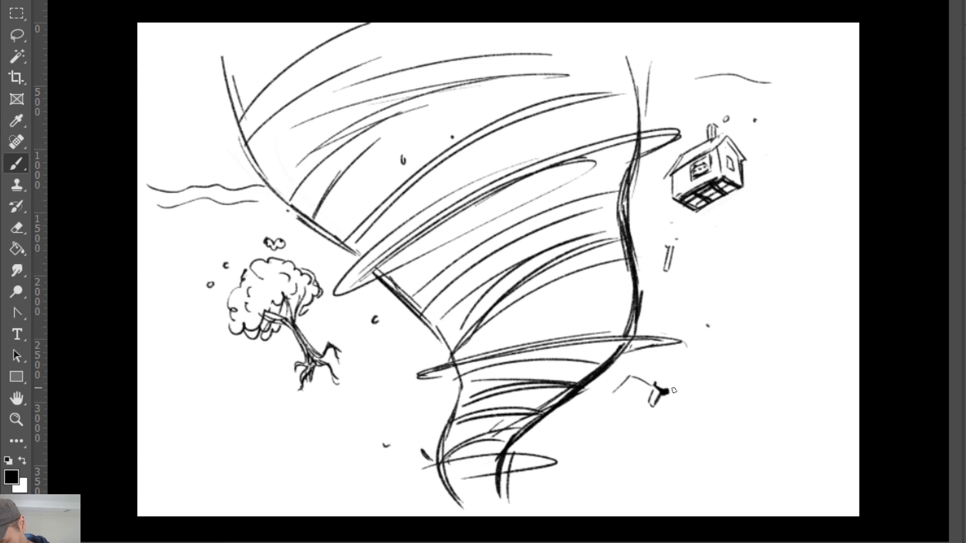
key("ctrl+z")
key("e")
mouse_move(663, 388)
left_mouse_down()
mouse_move(649, 401)
mouse_move(661, 395)
mouse_move(654, 386)
left_mouse_up()
key("b")
mouse_move(654, 391)
left_mouse_down()
mouse_move(630, 410)
mouse_move(639, 417)
mouse_move(635, 391)
mouse_move(612, 392)
mouse_move(627, 376)
mouse_move(605, 402)
mouse_move(626, 390)
mouse_move(624, 364)
mouse_move(639, 395)
left_mouse_up()
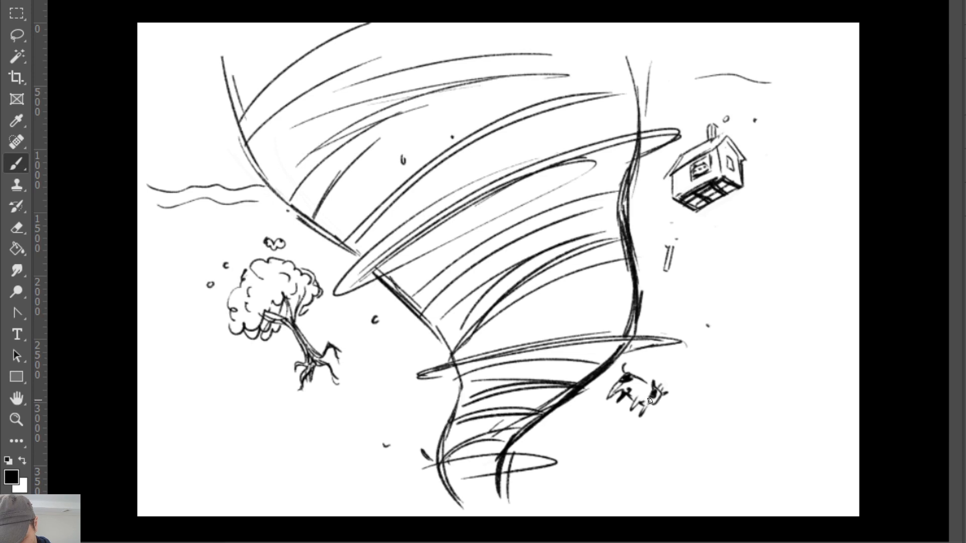
left_click_drag(648, 400, 656, 398)
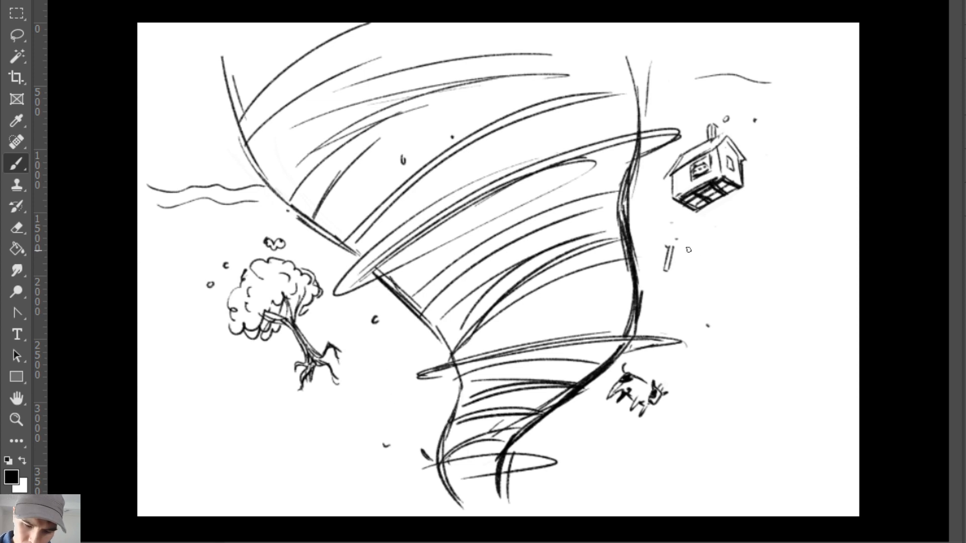
Sketch the boxy bed of a small tumbling truck below the tree's roots and start the strokes of its cab.
mouse_move(326, 443)
left_mouse_down()
mouse_move(345, 448)
mouse_move(327, 440)
mouse_move(339, 423)
mouse_move(327, 439)
mouse_move(334, 422)
mouse_move(345, 446)
left_mouse_up()
key("e")
key("b")
mouse_move(327, 428)
left_mouse_down()
mouse_move(338, 419)
mouse_move(356, 424)
mouse_move(357, 435)
mouse_move(346, 445)
mouse_move(315, 422)
left_mouse_up()
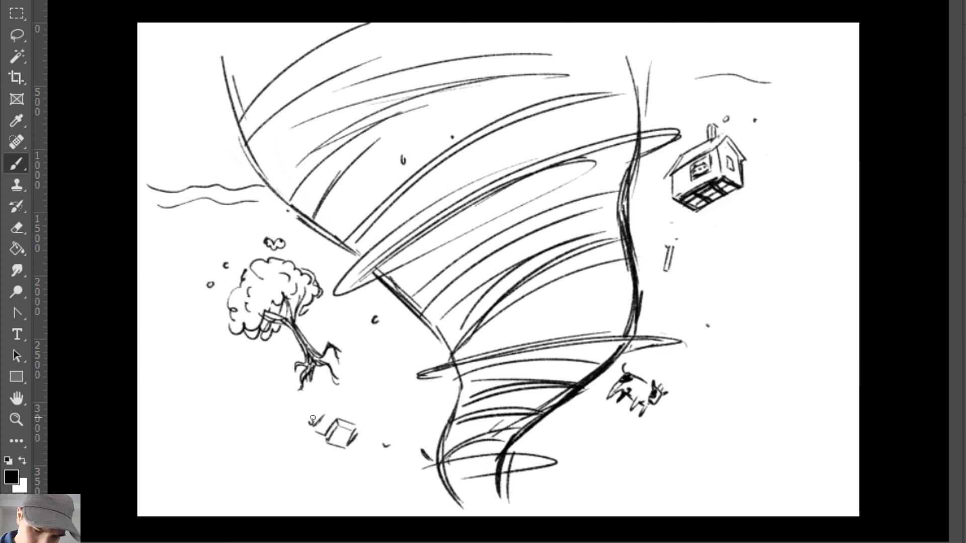
key("e")
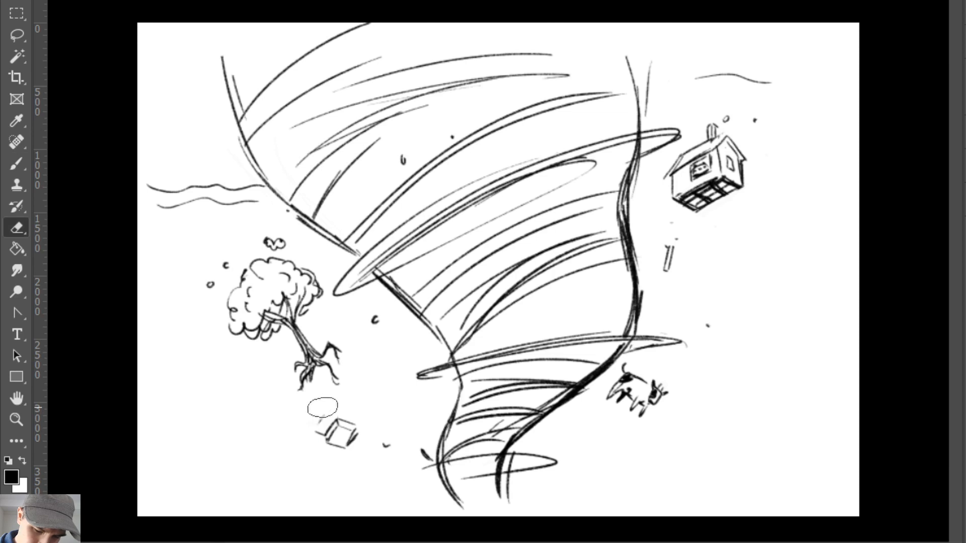
key("b")
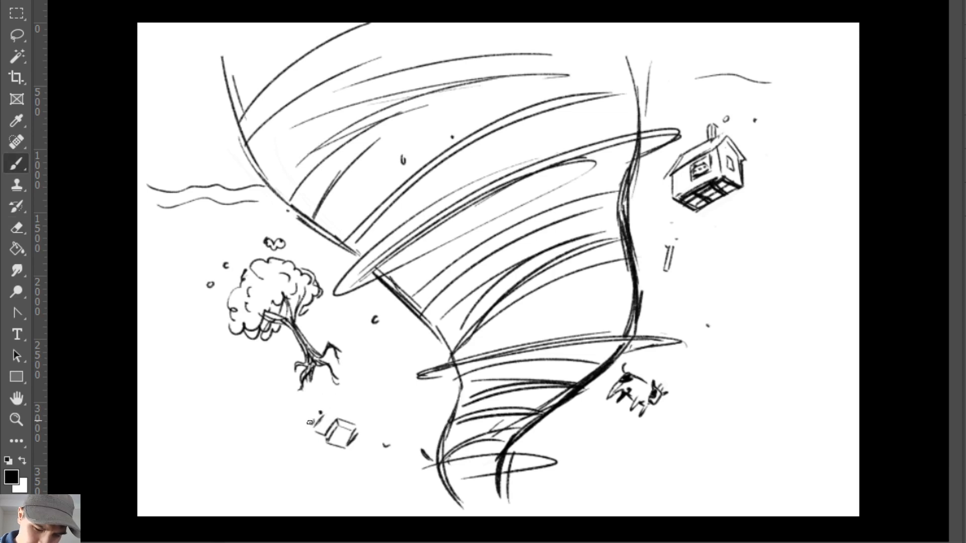
Complete the truck with its cab and wheels, clean up its outline and scatter a few specks around it.
mouse_move(309, 423)
left_mouse_down()
mouse_move(338, 403)
mouse_move(358, 418)
mouse_move(347, 419)
mouse_move(362, 419)
mouse_move(360, 442)
left_mouse_up()
key("e")
key("b")
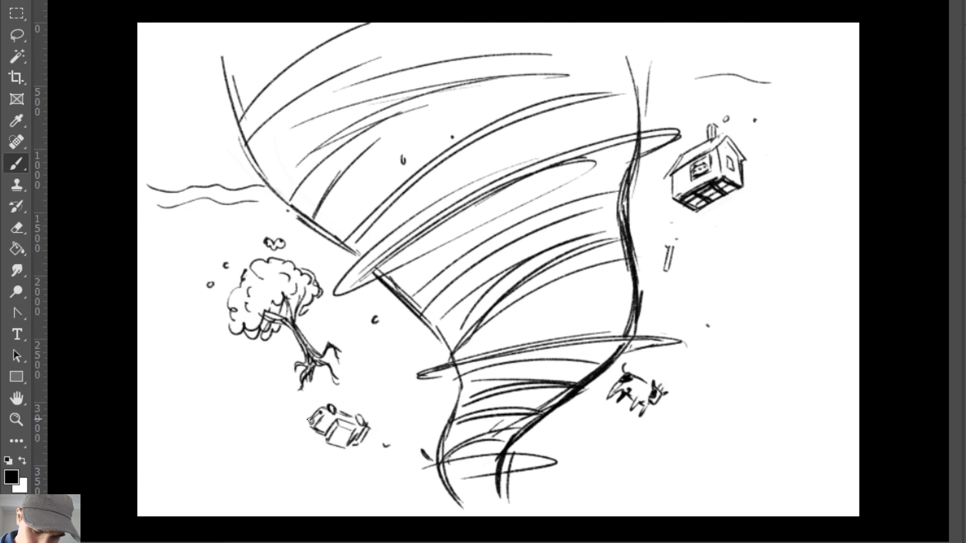
key("e")
mouse_move(371, 426)
left_mouse_down()
mouse_move(352, 446)
mouse_move(365, 447)
mouse_move(358, 420)
left_mouse_up()
key("b")
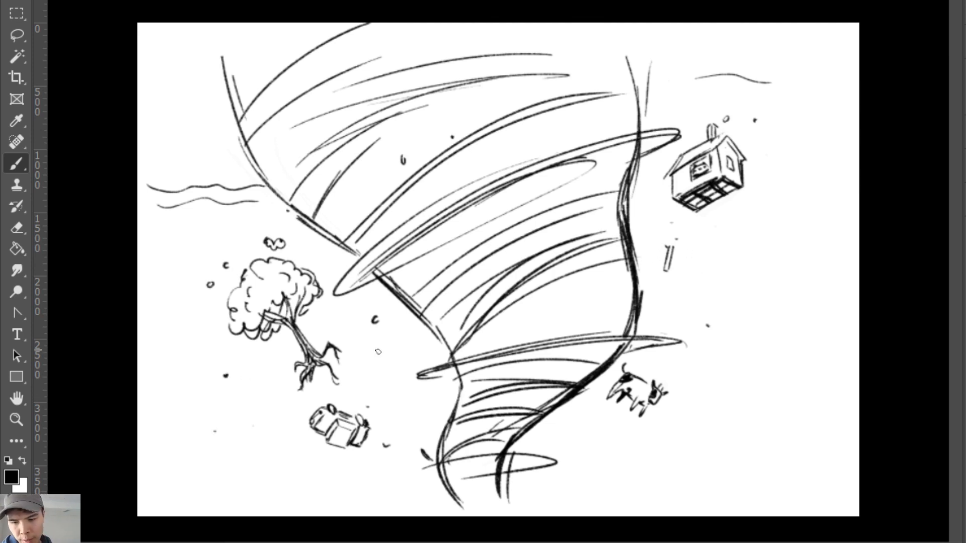
Draw thin flying planks on both sides of the tree and above, below and beside the house, with small specks between them.
mouse_move(376, 352)
left_mouse_down()
mouse_move(398, 349)
mouse_move(372, 358)
left_mouse_up()
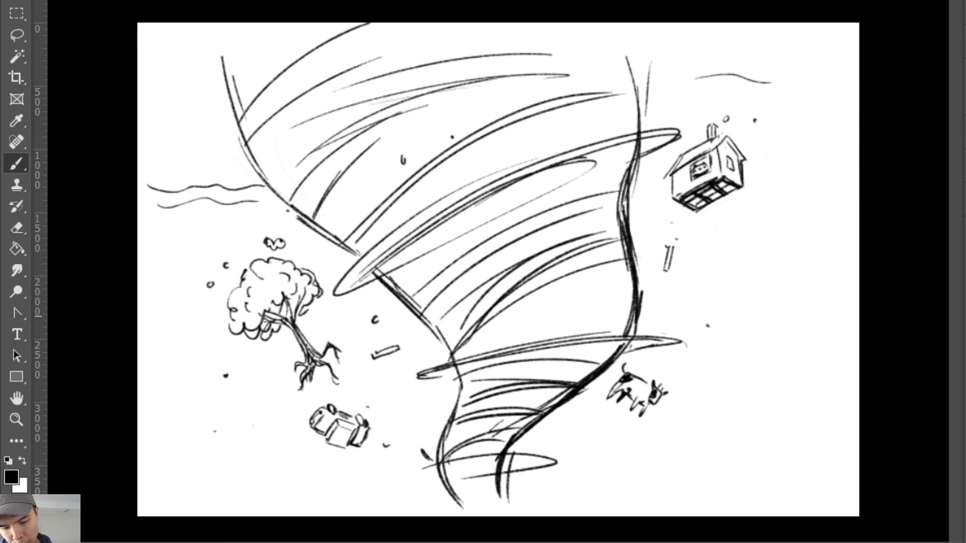
left_click_drag(201, 329, 209, 351)
left_click_drag(197, 313, 209, 349)
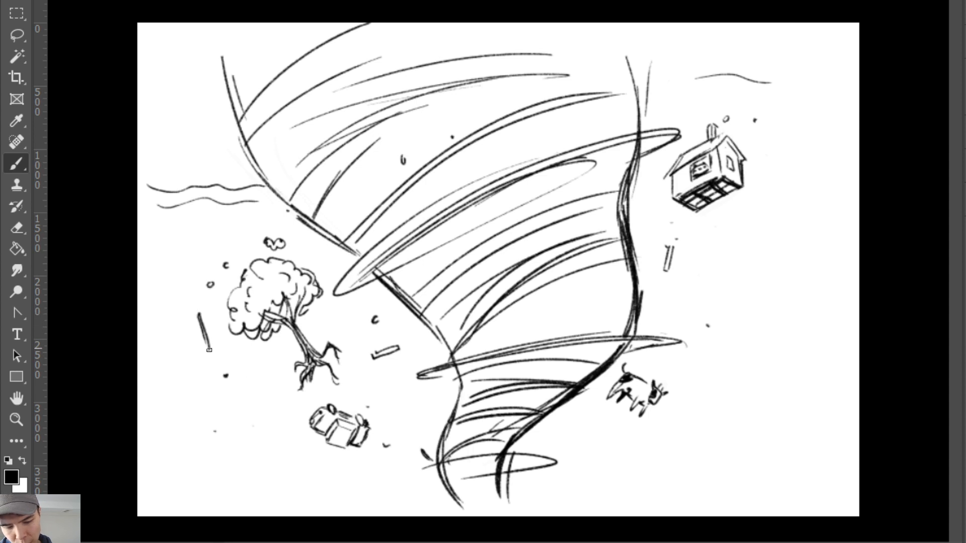
mouse_move(702, 56)
left_mouse_down()
mouse_move(699, 85)
mouse_move(703, 58)
left_mouse_up()
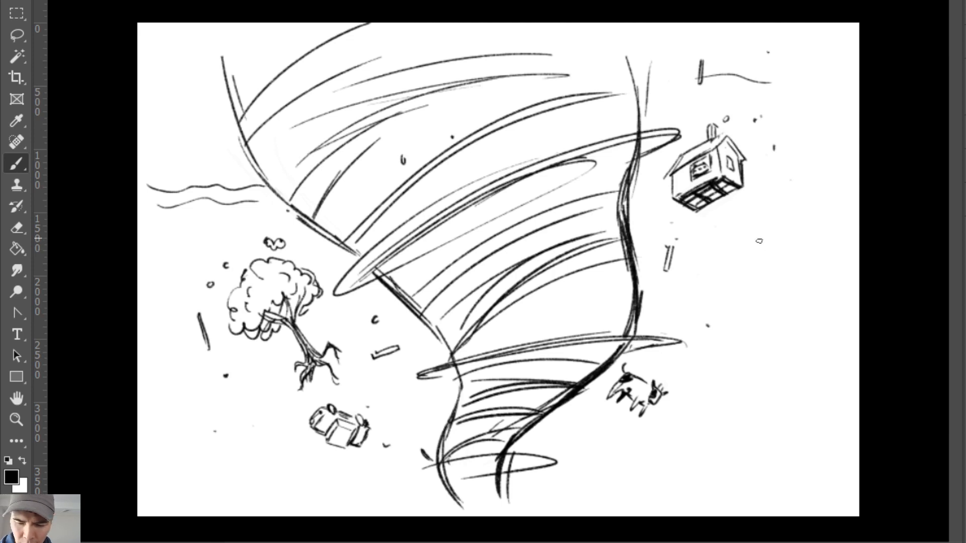
mouse_move(758, 248)
left_mouse_down()
mouse_move(797, 239)
mouse_move(756, 249)
left_mouse_up()
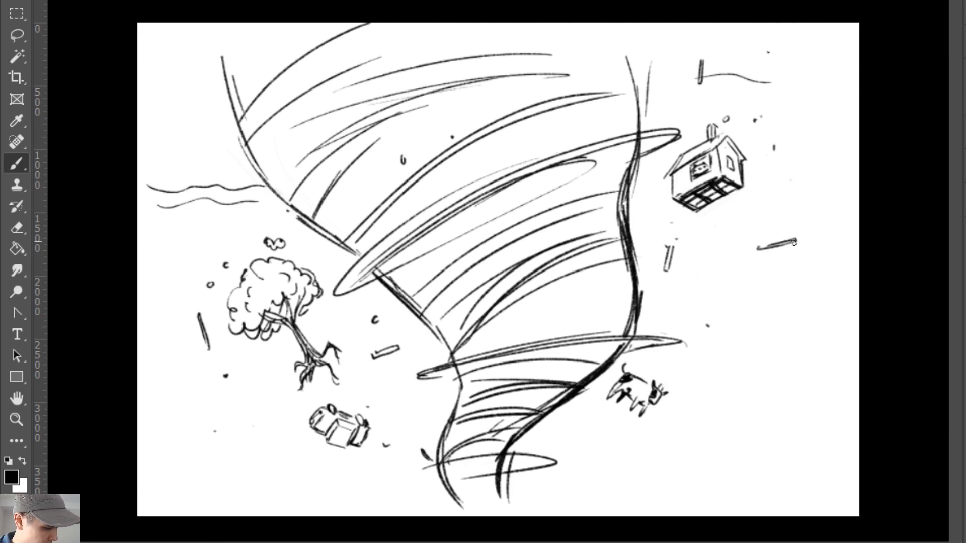
left_click_drag(655, 191, 662, 209)
left_click_drag(662, 209, 657, 190)
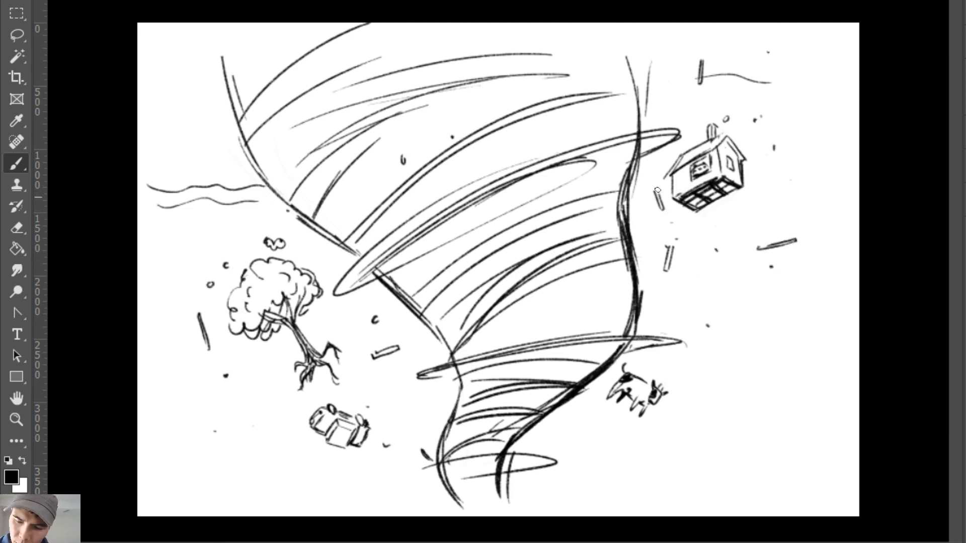
Add small debris pieces between the tornado and the house roof and above the uprooted tree.
left_click_drag(656, 156, 695, 139)
key("ctrl+z")
key("e")
key("b")
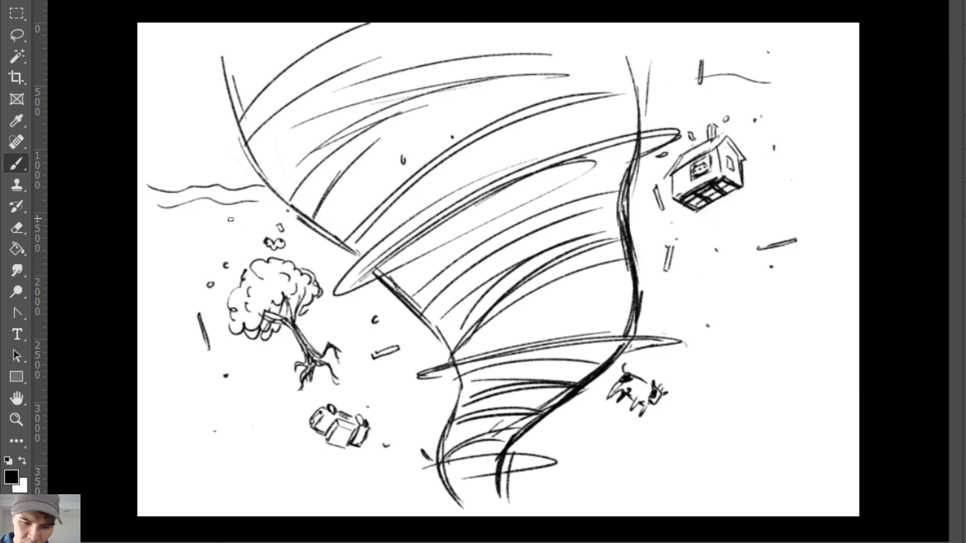
left_click_drag(230, 219, 231, 219)
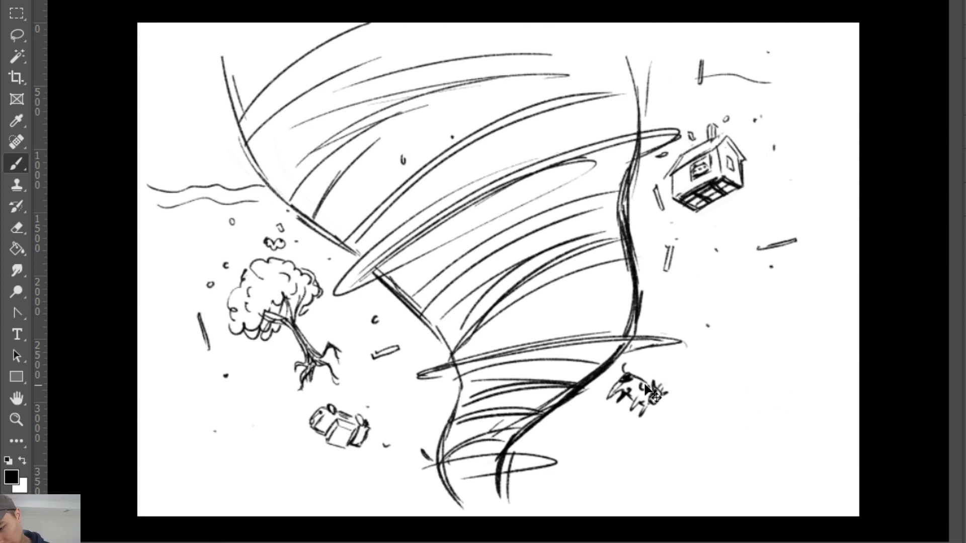
Remove the extra marks on the cow's face and fill a dark patch along its back.
key("ctrl")
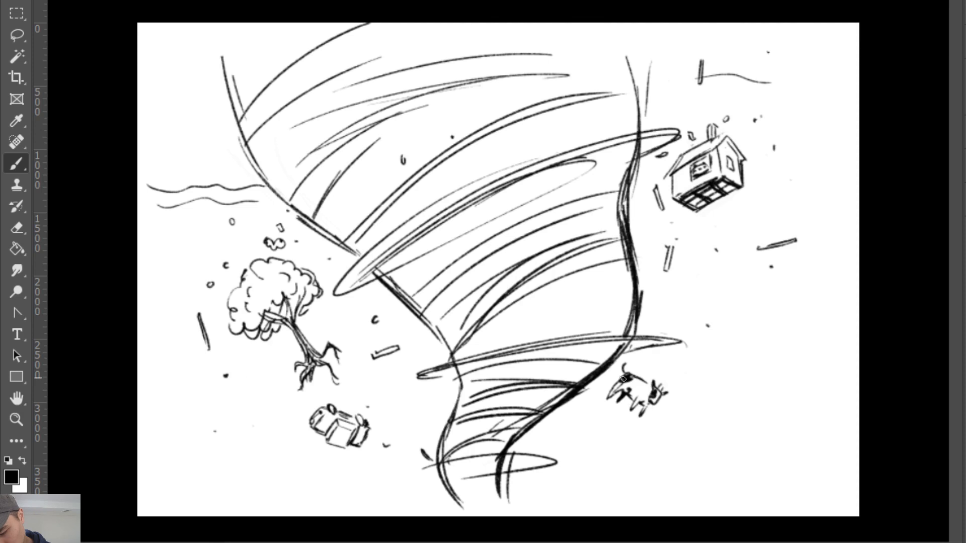
left_click_drag(635, 383, 646, 385)
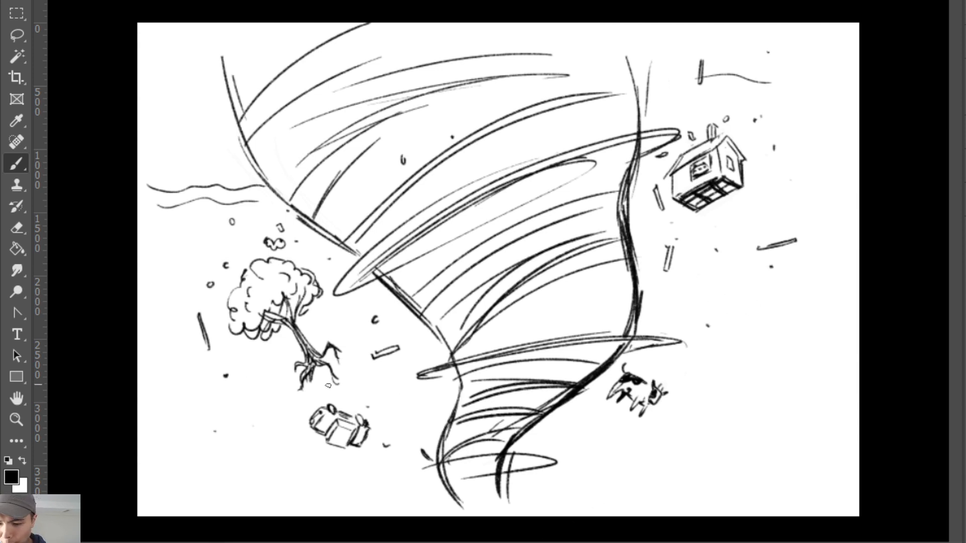
key("bracketright")
key("bracketright")
key("bracketright")
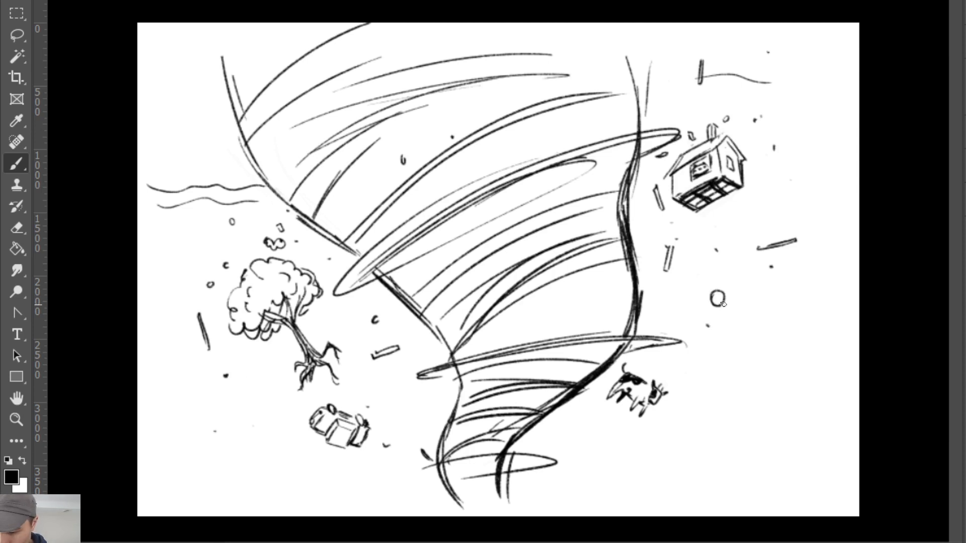
key("e")
key("b")
mouse_move(713, 292)
left_mouse_down()
mouse_move(717, 302)
mouse_move(703, 311)
mouse_move(702, 294)
mouse_move(698, 301)
mouse_move(718, 290)
mouse_move(745, 295)
mouse_move(741, 280)
mouse_move(737, 287)
left_mouse_up()
key("e")
key("b")
key("e")
left_click_drag(739, 288, 726, 297)
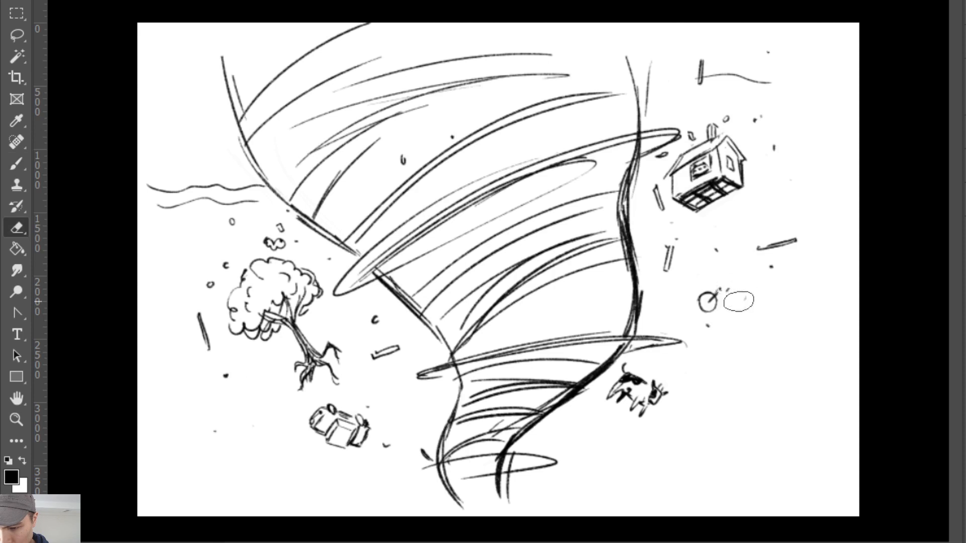
key("b")
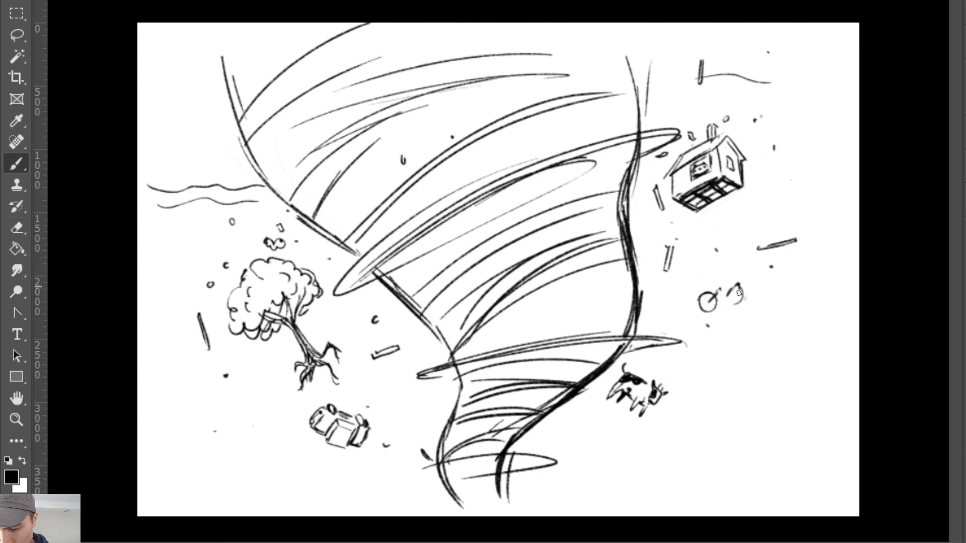
key("e")
left_click_drag(737, 289, 729, 293)
key("b")
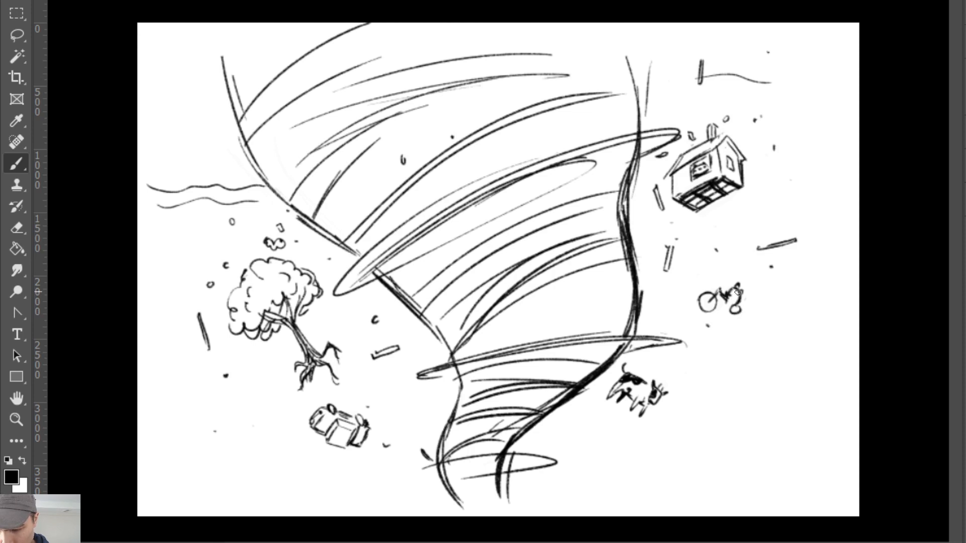
key("e")
mouse_move(742, 284)
left_mouse_down()
mouse_move(733, 299)
mouse_move(742, 287)
mouse_move(702, 305)
mouse_move(727, 311)
mouse_move(699, 313)
left_mouse_up()
Draw a small bicycle with a rider tumbling through the air between the house and the cow.
key("b")
key("e")
key("b")
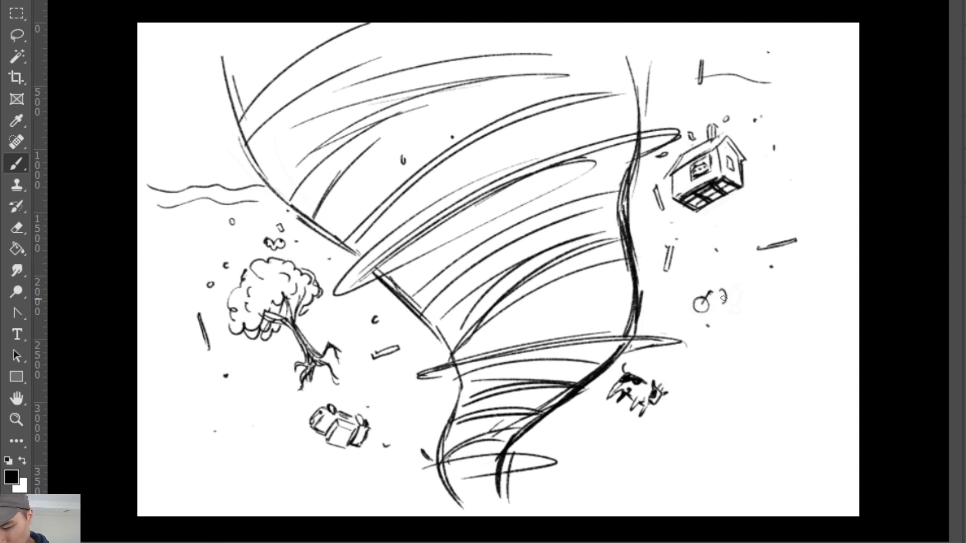
left_click_drag(722, 288, 725, 303)
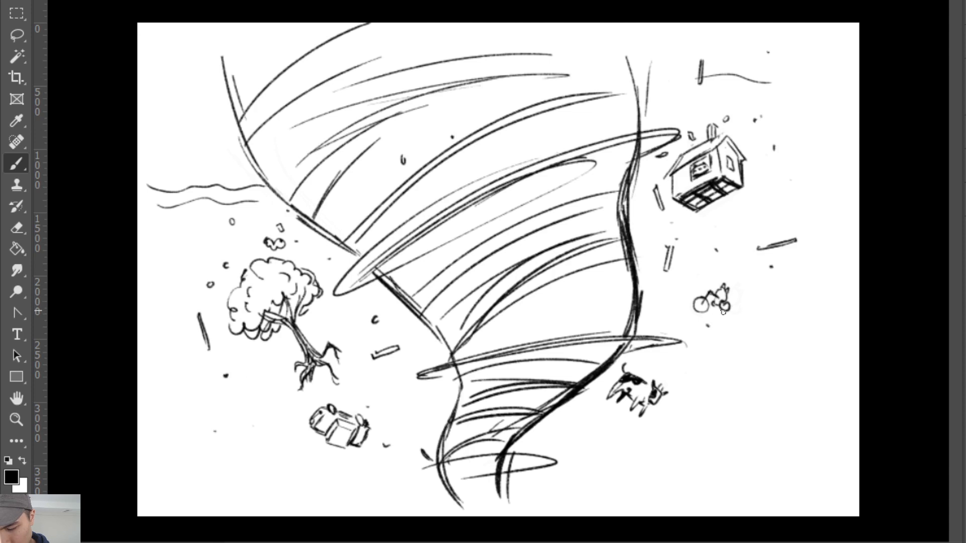
left_click_drag(722, 313, 728, 316)
key("ctrl")
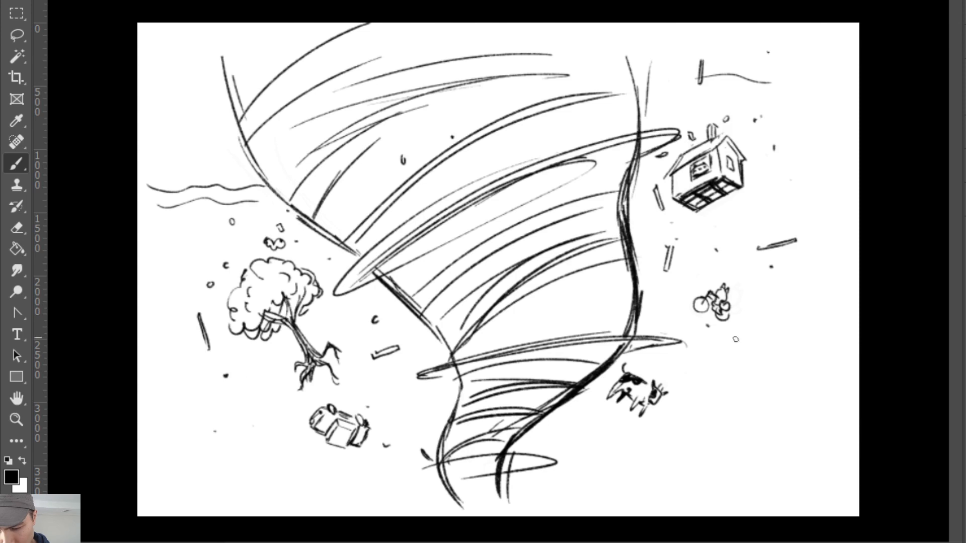
key("e")
key("b")
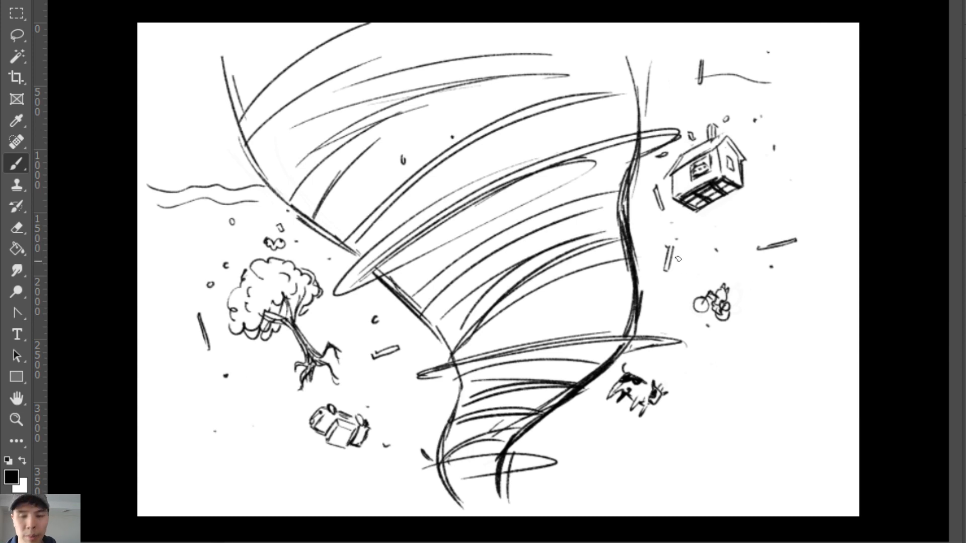
Draw a thin curved plank above the house and an upright plank below the cow, with small debris specks scattered around the cow.
mouse_move(665, 94)
left_mouse_down()
mouse_move(708, 107)
mouse_move(663, 96)
left_mouse_up()
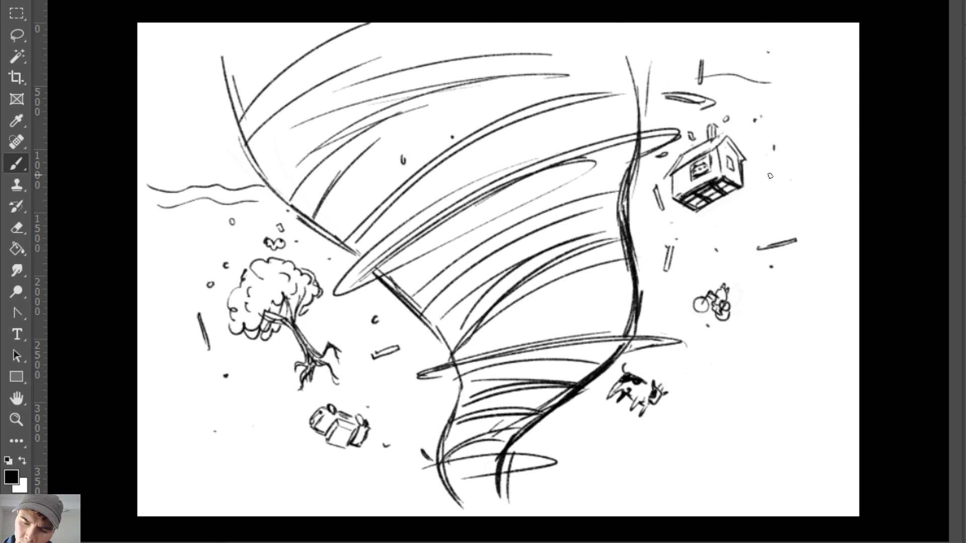
left_click_drag(606, 448, 609, 445)
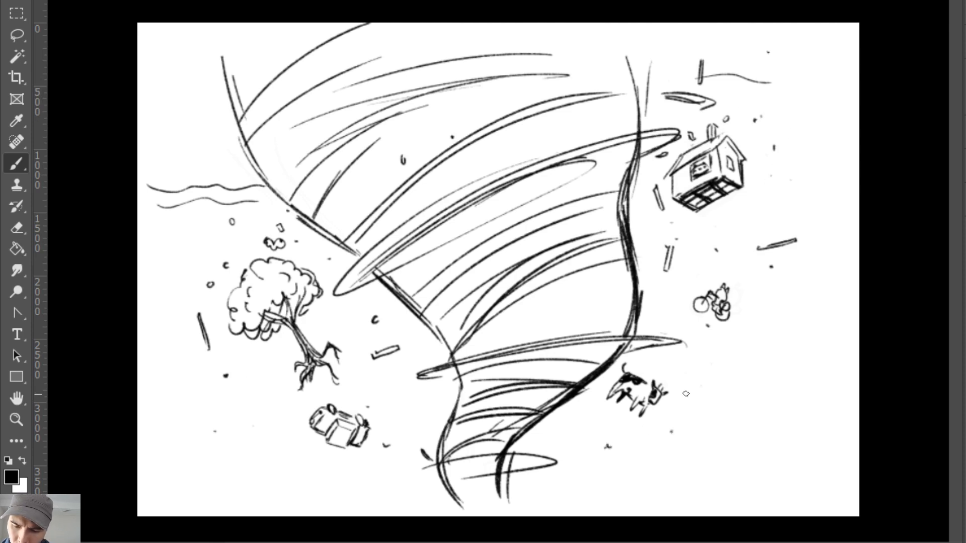
left_click_drag(687, 391, 685, 397)
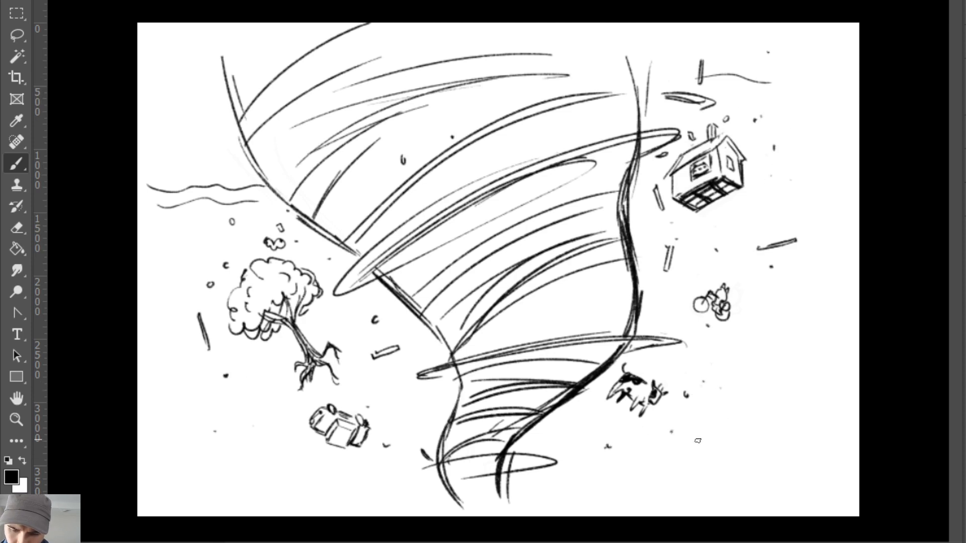
left_click_drag(703, 414, 705, 445)
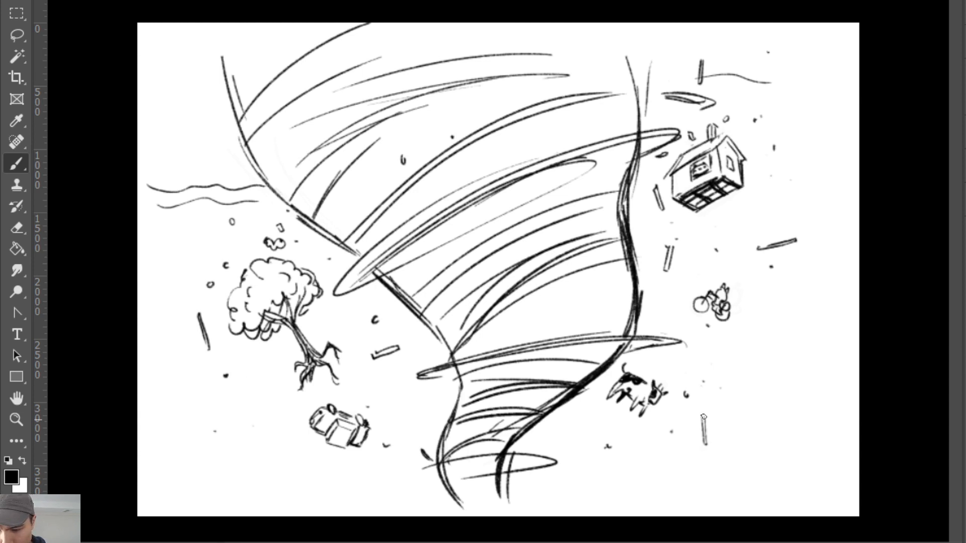
left_click_drag(732, 388, 739, 408)
key("e")
key("b")
left_click(564, 417)
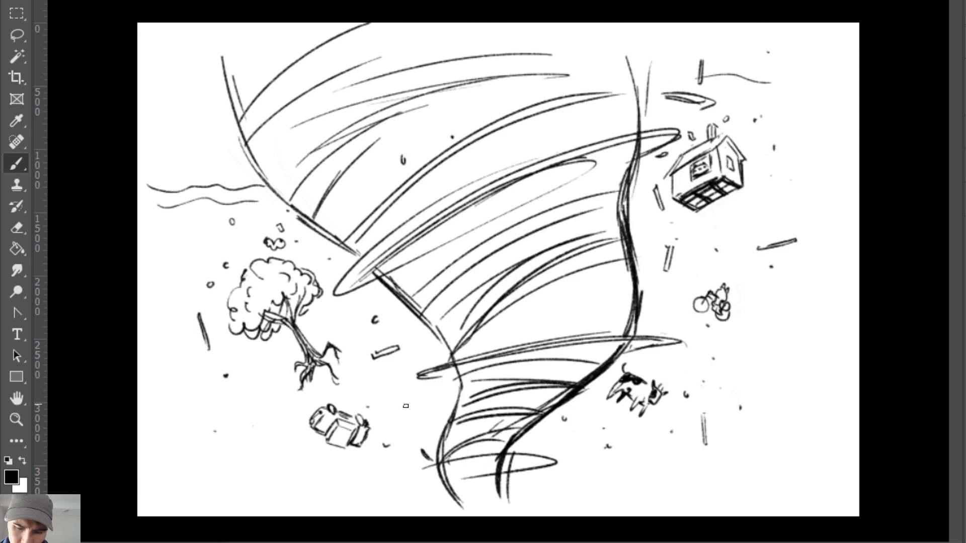
Add a few tiny debris specks on the ground area below and beside the truck.
left_click(256, 450)
left_click(216, 447)
left_click(259, 466)
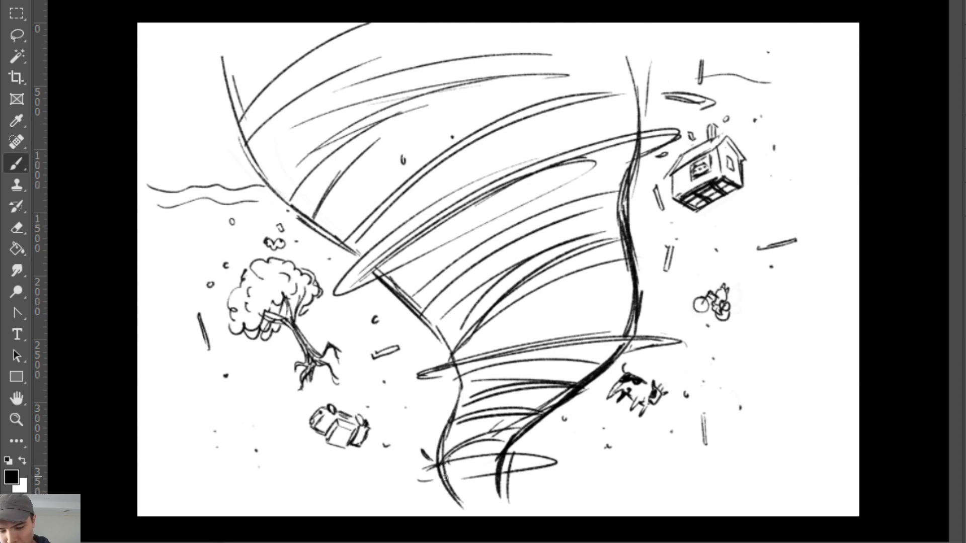
Close the swirl ring around the tornado's base with a curved stroke across its front.
mouse_move(419, 478)
left_mouse_down()
mouse_move(495, 462)
mouse_move(530, 470)
mouse_move(511, 475)
left_mouse_up()
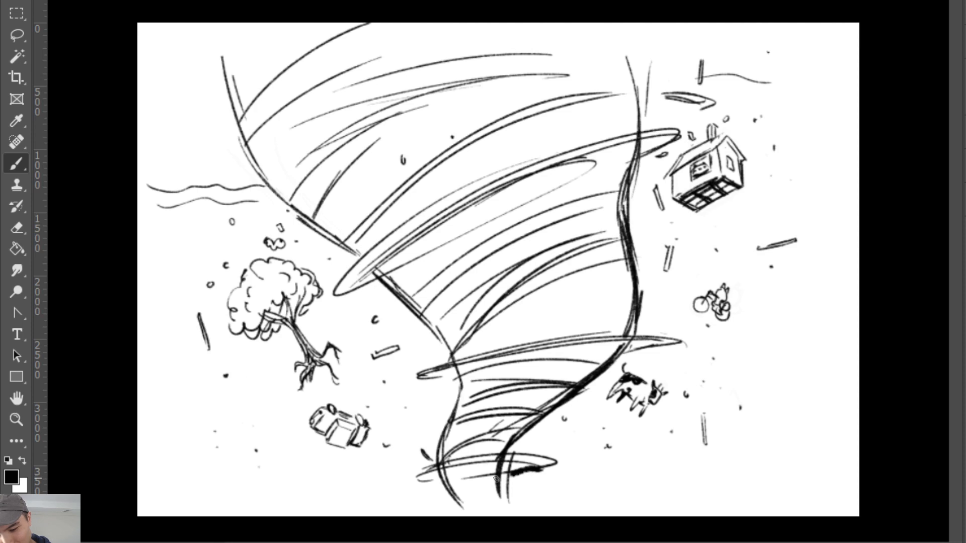
key("ctrl+z")
left_click_drag(418, 475, 529, 470)
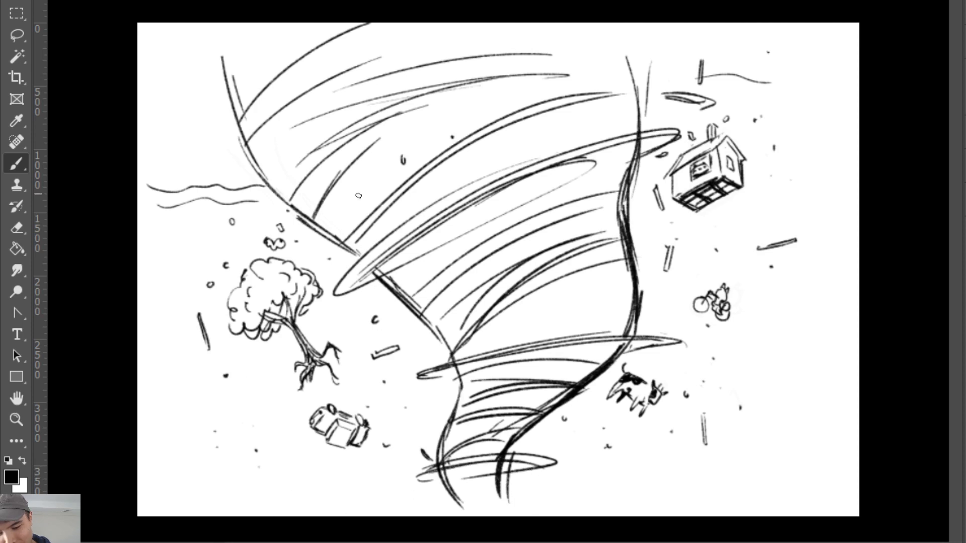
Draw a long curved swirl loop wrapping around the tornado's upper left edge, above the tree.
left_click_drag(307, 129, 179, 212)
key("ctrl+z")
mouse_move(304, 141)
left_mouse_down()
mouse_move(255, 166)
mouse_move(230, 209)
mouse_move(215, 198)
mouse_move(254, 201)
left_mouse_up()
key("ctrl+z")
mouse_move(318, 140)
left_mouse_down()
mouse_move(228, 193)
mouse_move(255, 201)
mouse_move(168, 234)
left_mouse_up()
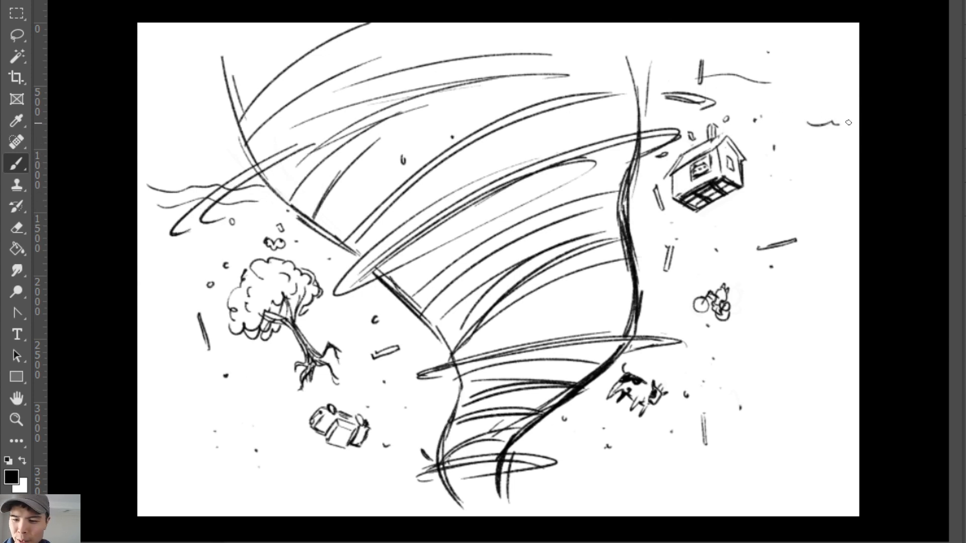
Draw pairs of wavy wind lines beside the house and from the canvas edge to the tornado's upper left side.
left_click_drag(774, 165, 869, 166)
key("ctrl+z")
left_click_drag(757, 178, 865, 197)
left_click_drag(129, 99, 236, 110)
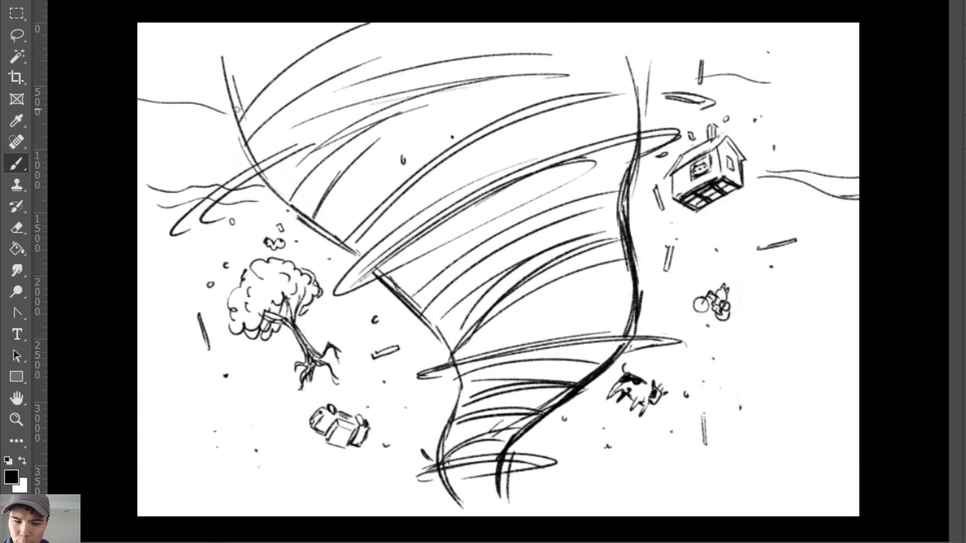
left_click_drag(121, 114, 222, 121)
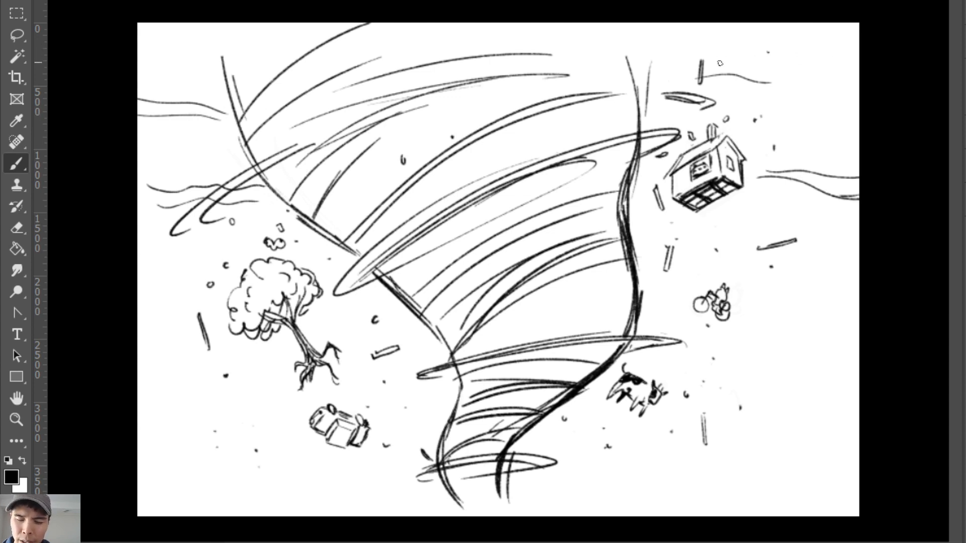
Add long, gently curved wind lines in the sky above the house, near the upper edge of the canvas.
left_click_drag(720, 62, 861, 54)
key("e")
left_click_drag(719, 61, 865, 54)
key("b")
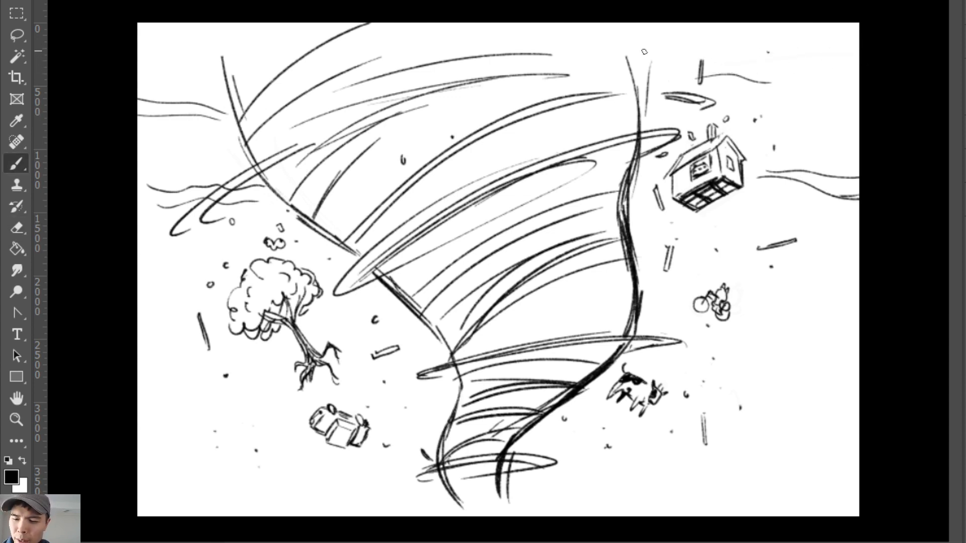
left_click_drag(648, 51, 744, 39)
left_click_drag(770, 35, 855, 37)
Extend both tornado sides up to the canvas's upper edge and thicken the left outline down to the base ring.
left_click_drag(617, 26, 644, 109)
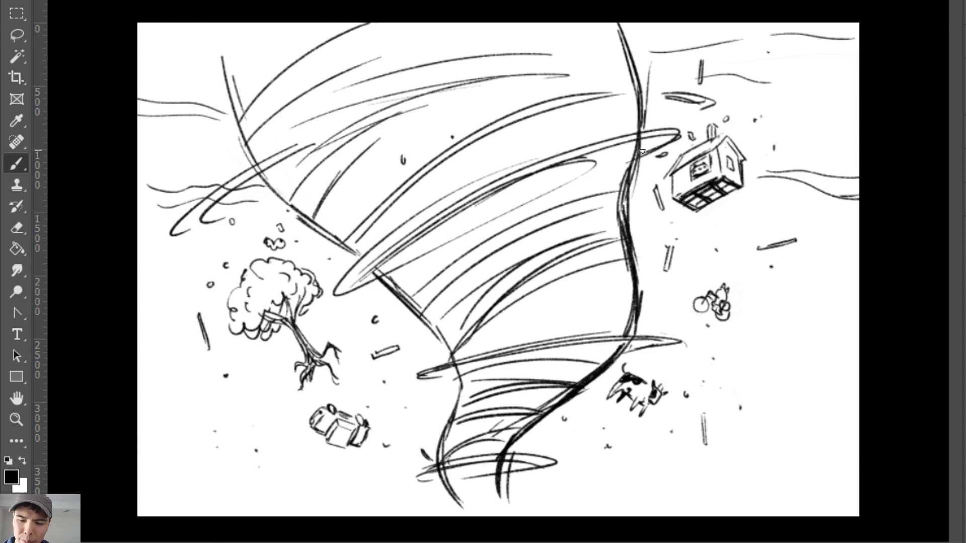
left_click_drag(221, 28, 254, 160)
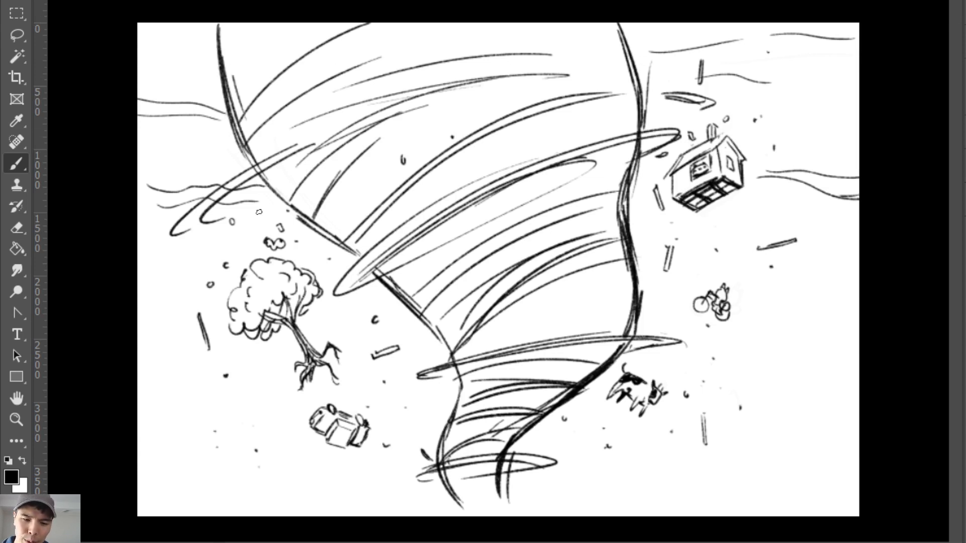
mouse_move(303, 226)
left_mouse_down()
mouse_move(276, 195)
mouse_move(342, 253)
left_mouse_up()
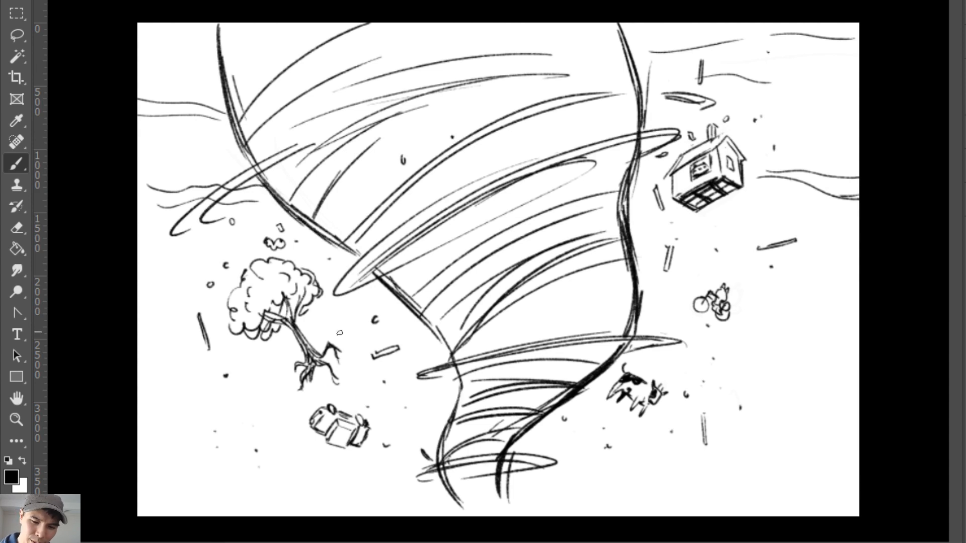
mouse_move(398, 291)
left_mouse_down()
mouse_move(463, 393)
mouse_move(454, 370)
mouse_move(455, 394)
mouse_move(456, 366)
mouse_move(438, 443)
left_mouse_up()
left_click_drag(455, 400, 434, 453)
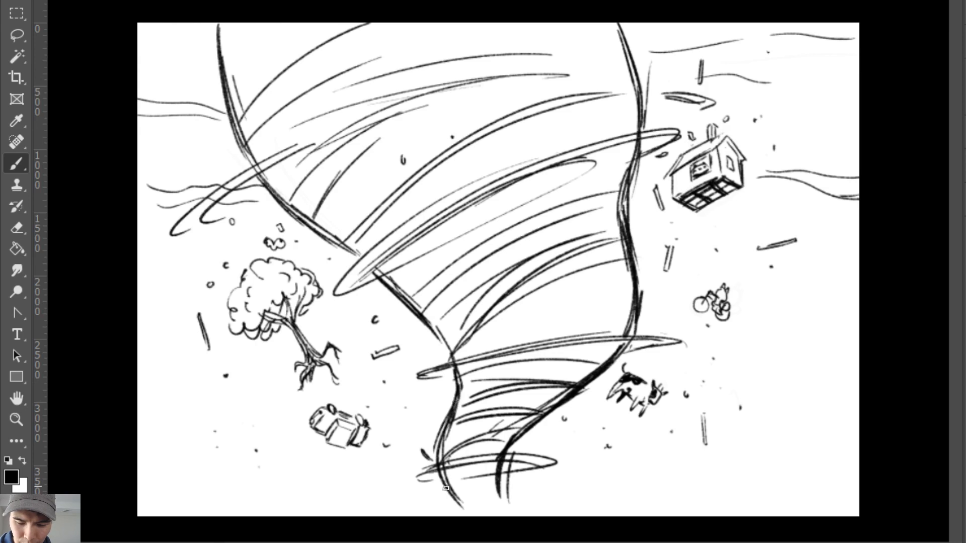
Extend the tornado's funnel tip to the canvas's lower edge and add short curved swirl lines inside it.
mouse_move(447, 501)
left_mouse_down()
mouse_move(438, 476)
mouse_move(470, 508)
mouse_move(511, 488)
mouse_move(500, 488)
mouse_move(511, 514)
mouse_move(499, 488)
mouse_move(508, 522)
left_mouse_up()
key("ctrl+z")
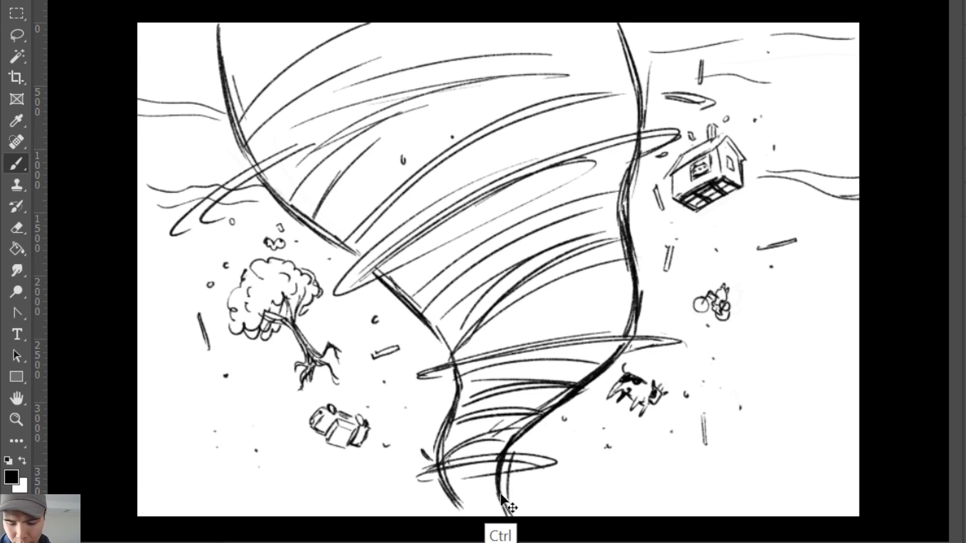
key("ctrl+z")
left_click_drag(498, 484, 511, 518)
mouse_move(455, 495)
left_mouse_down()
mouse_move(496, 490)
mouse_move(465, 502)
mouse_move(495, 492)
mouse_move(459, 517)
mouse_move(470, 514)
mouse_move(465, 517)
left_mouse_up()
left_click_drag(457, 501, 473, 527)
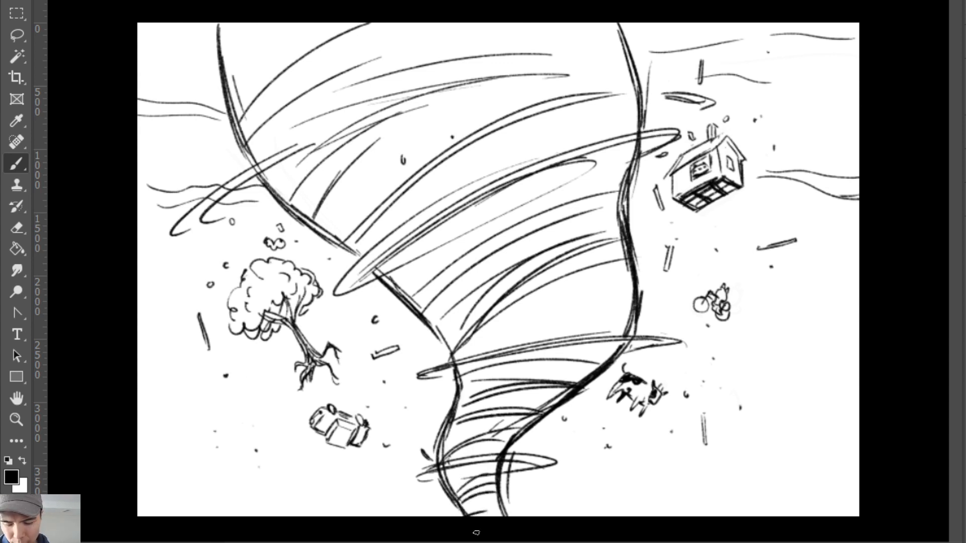